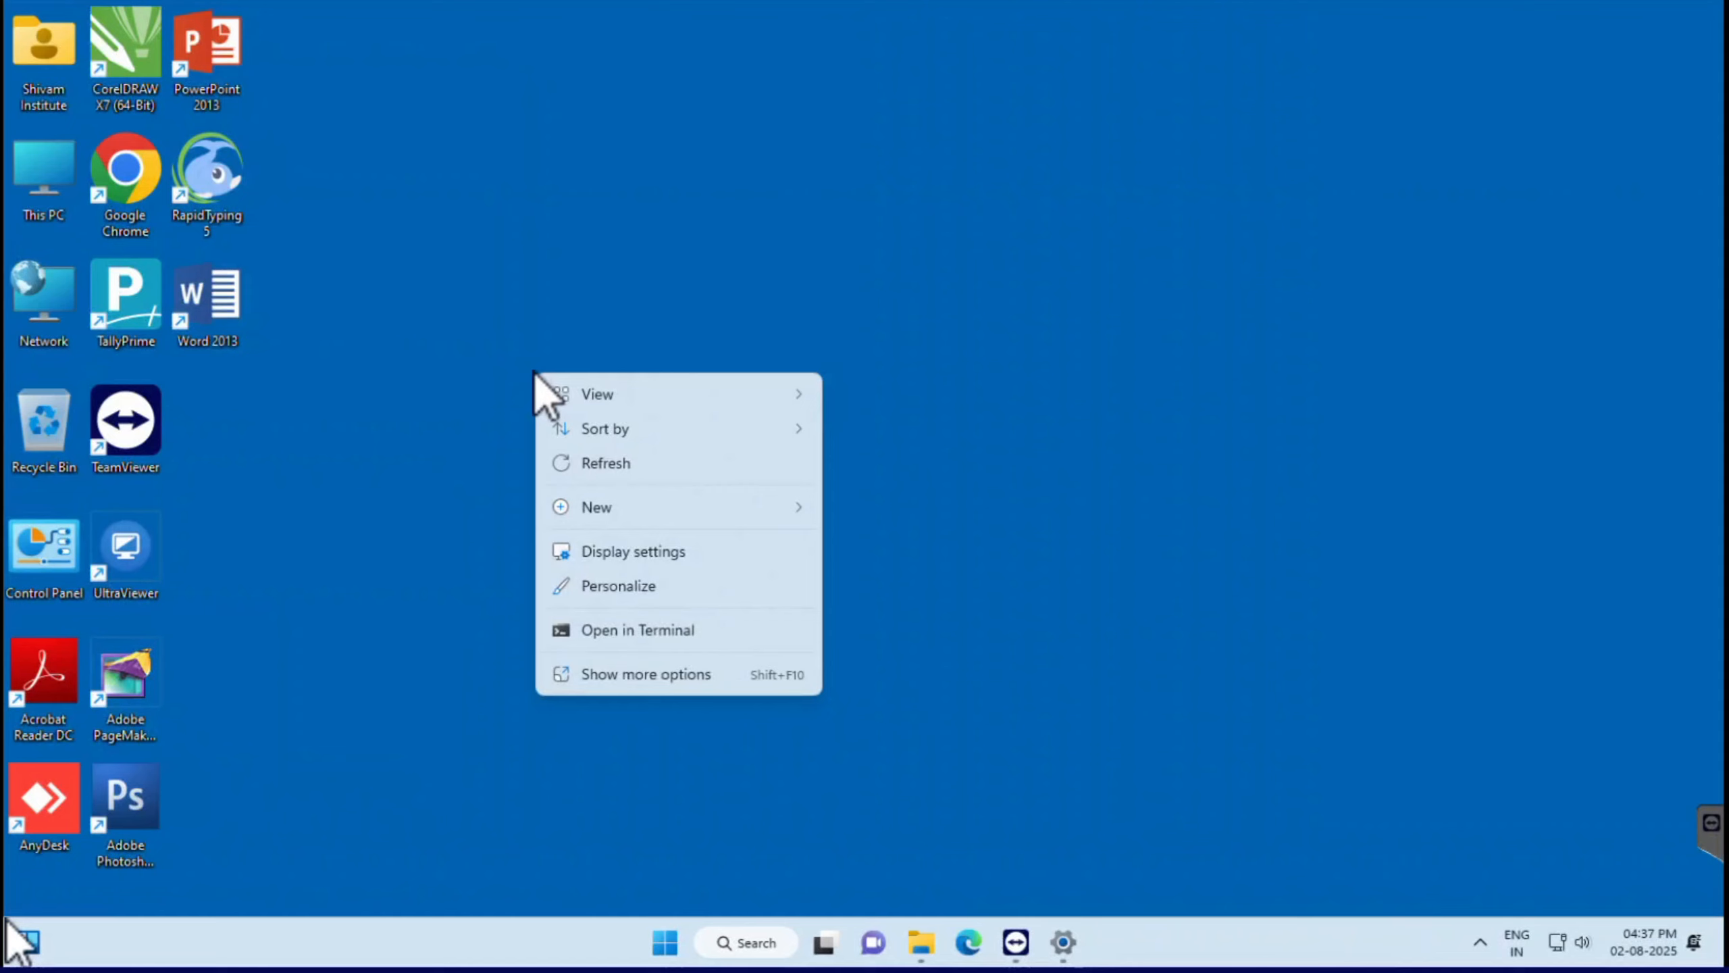
mouse_move(620, 400)
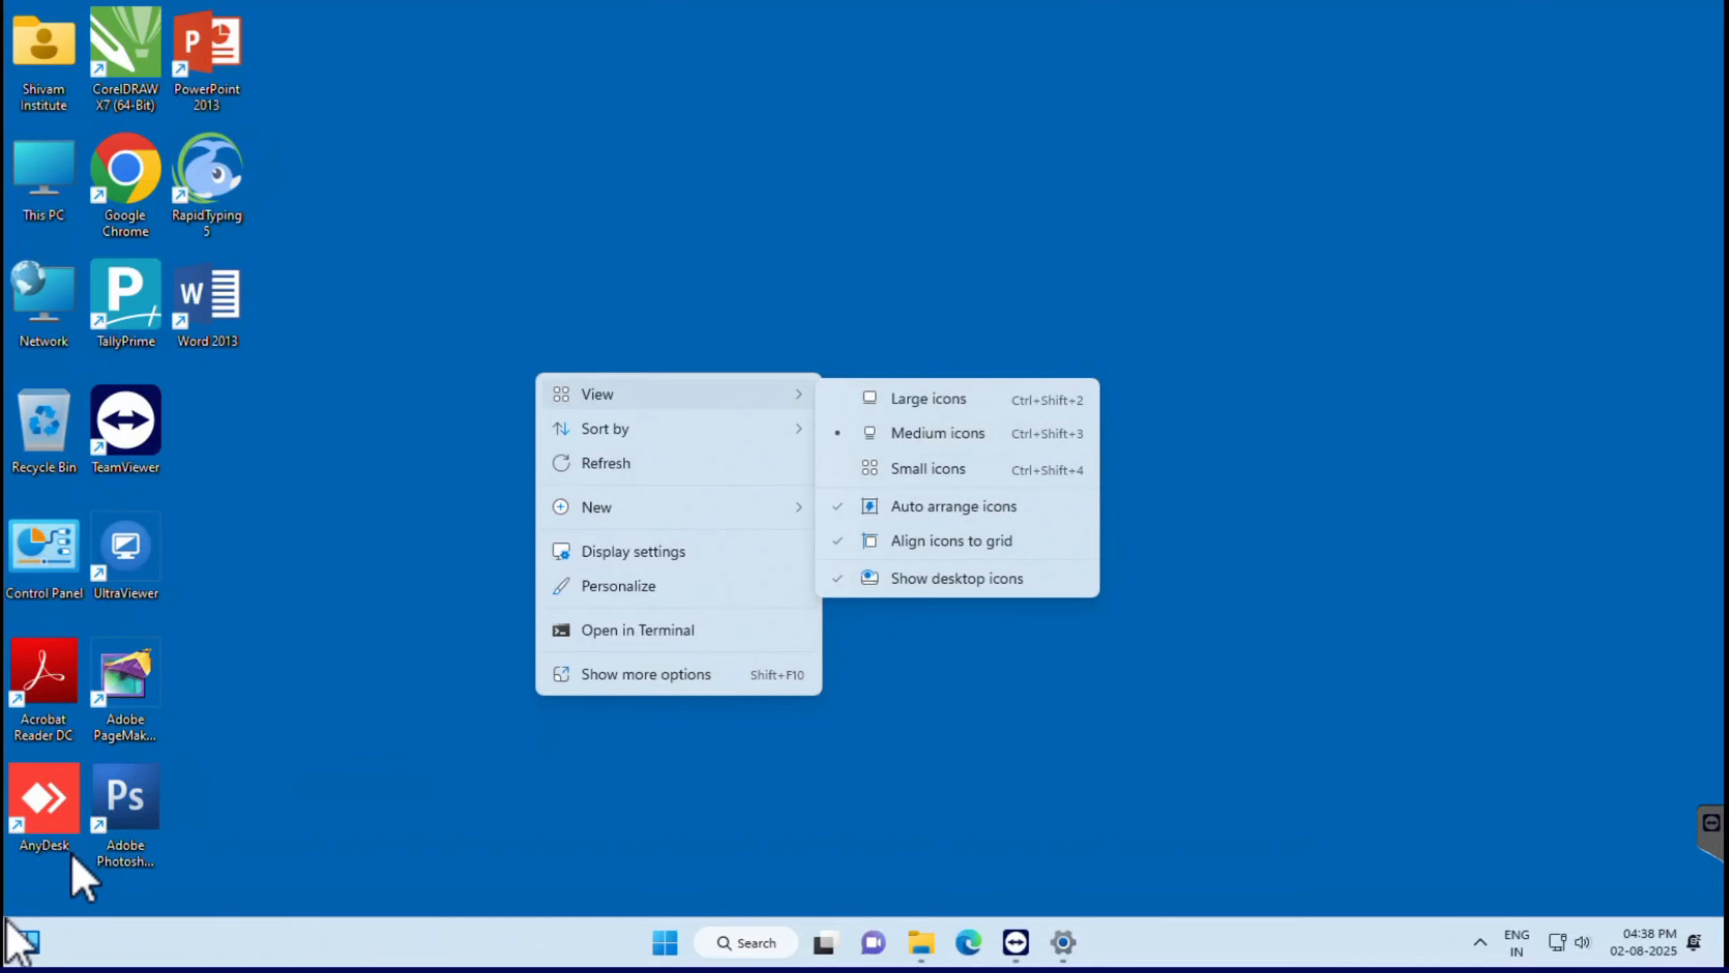
left_click(307, 842)
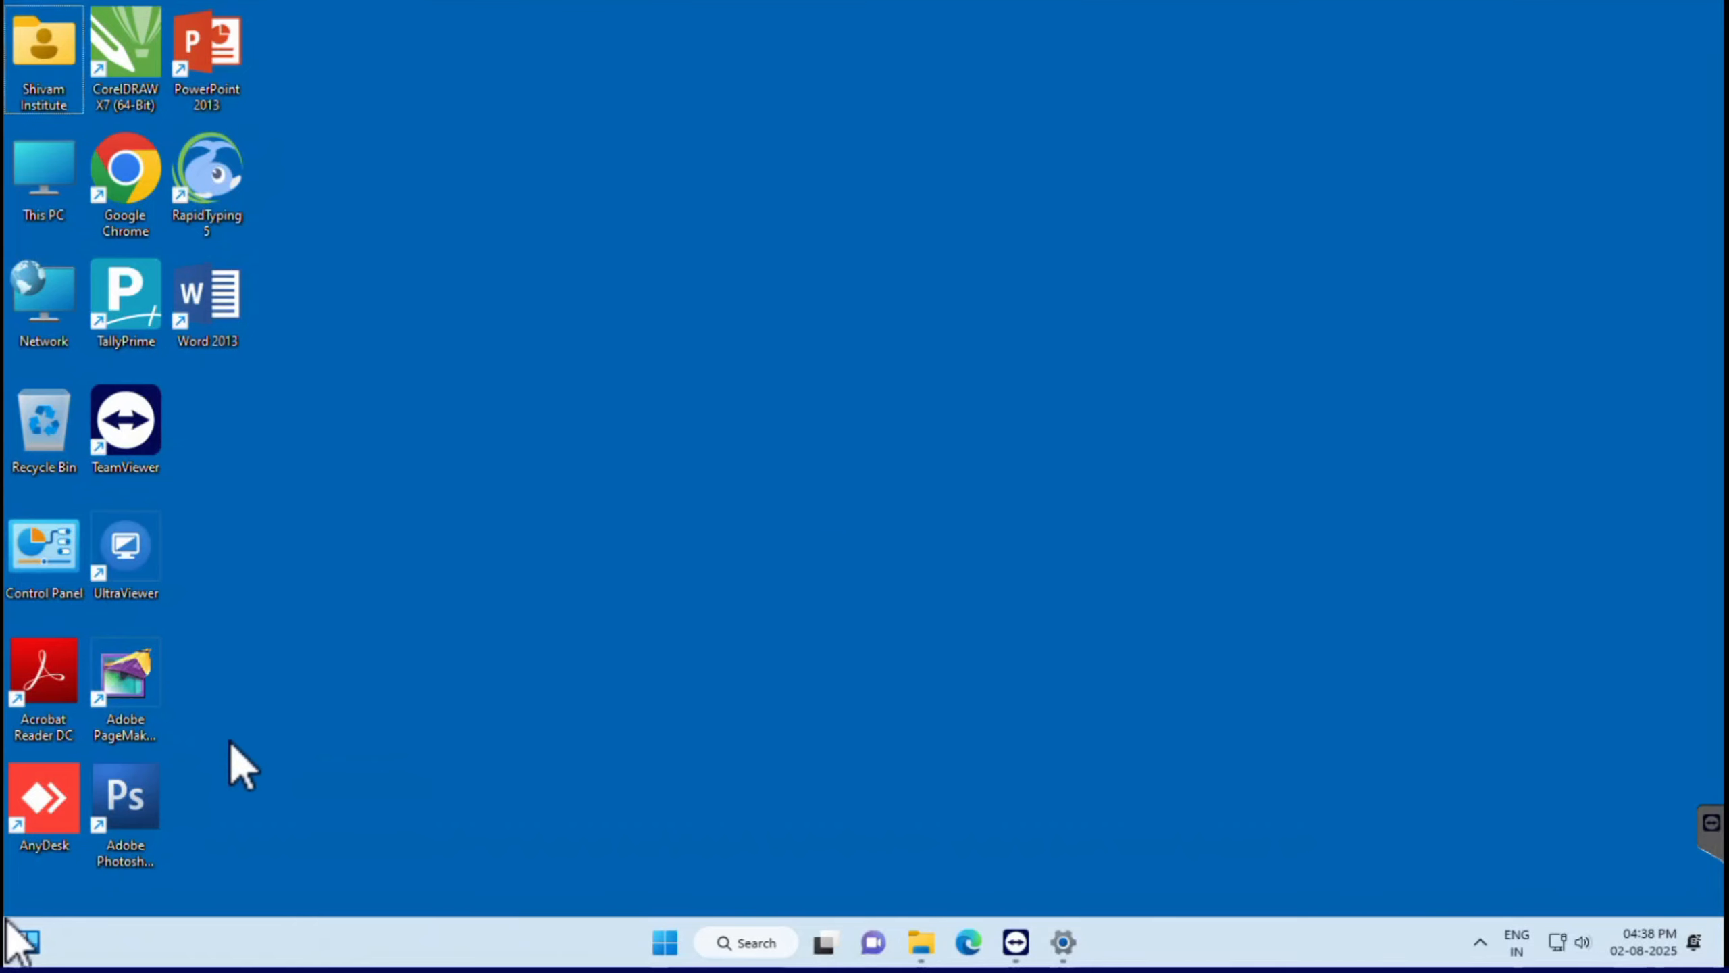
left_click_drag(255, 814, 28, 60)
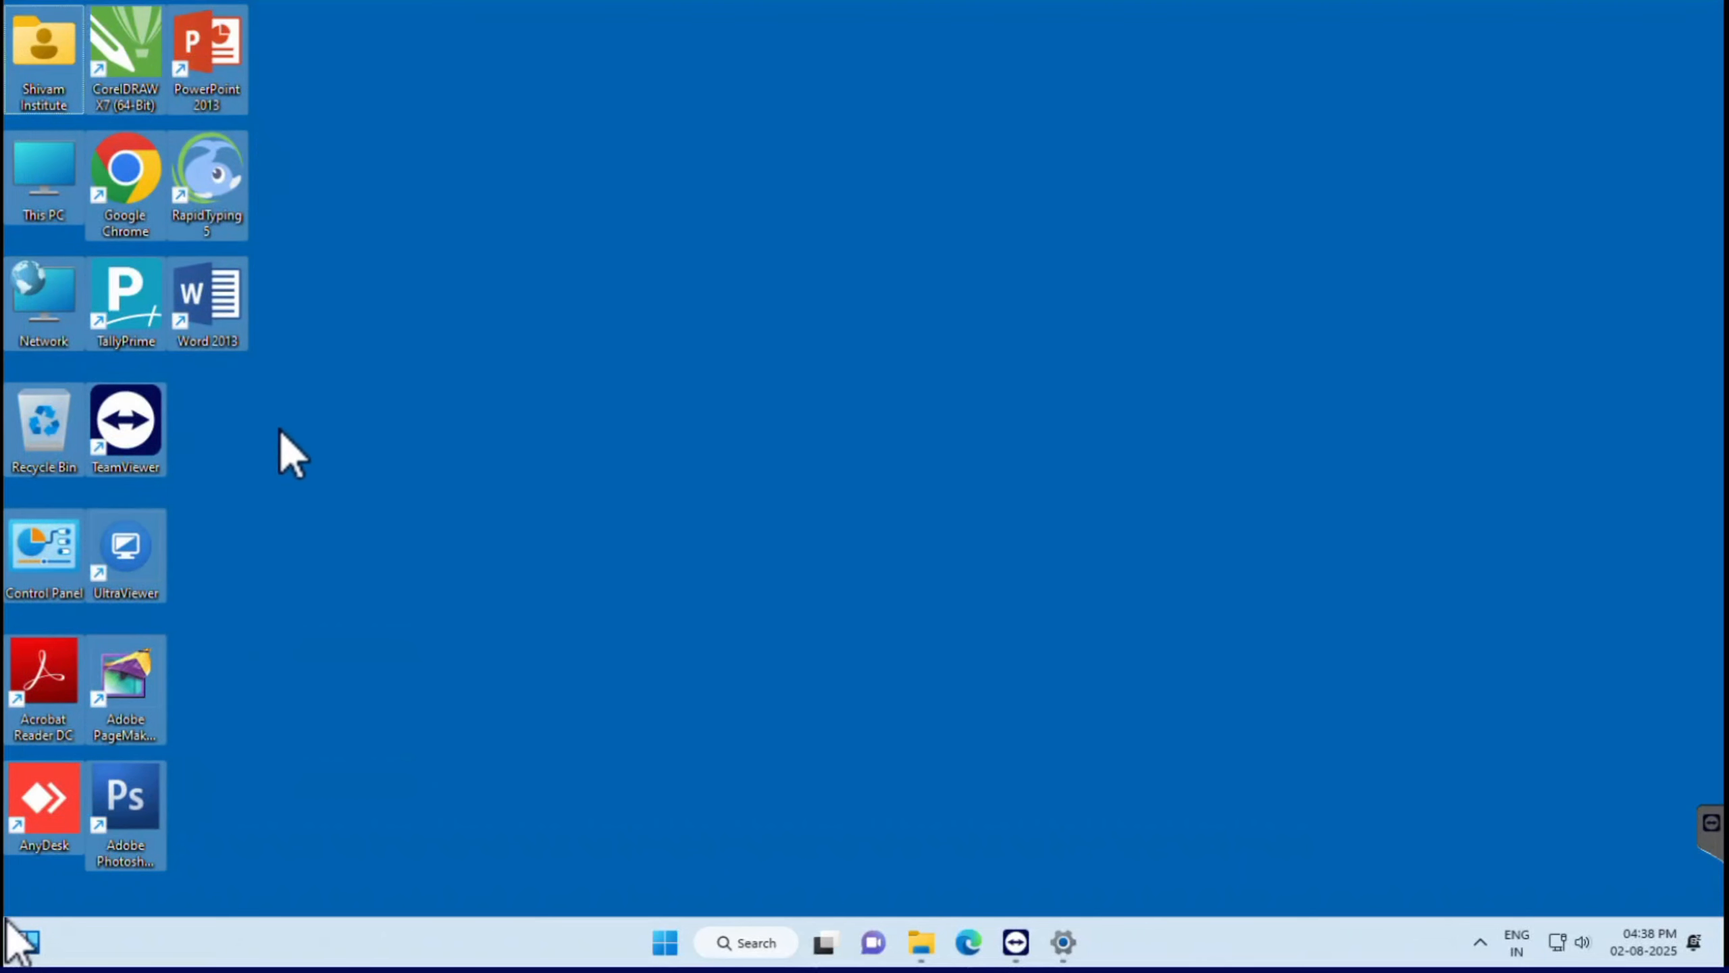
left_click(346, 350)
left_click(224, 298)
left_click(202, 144)
left_click(207, 56)
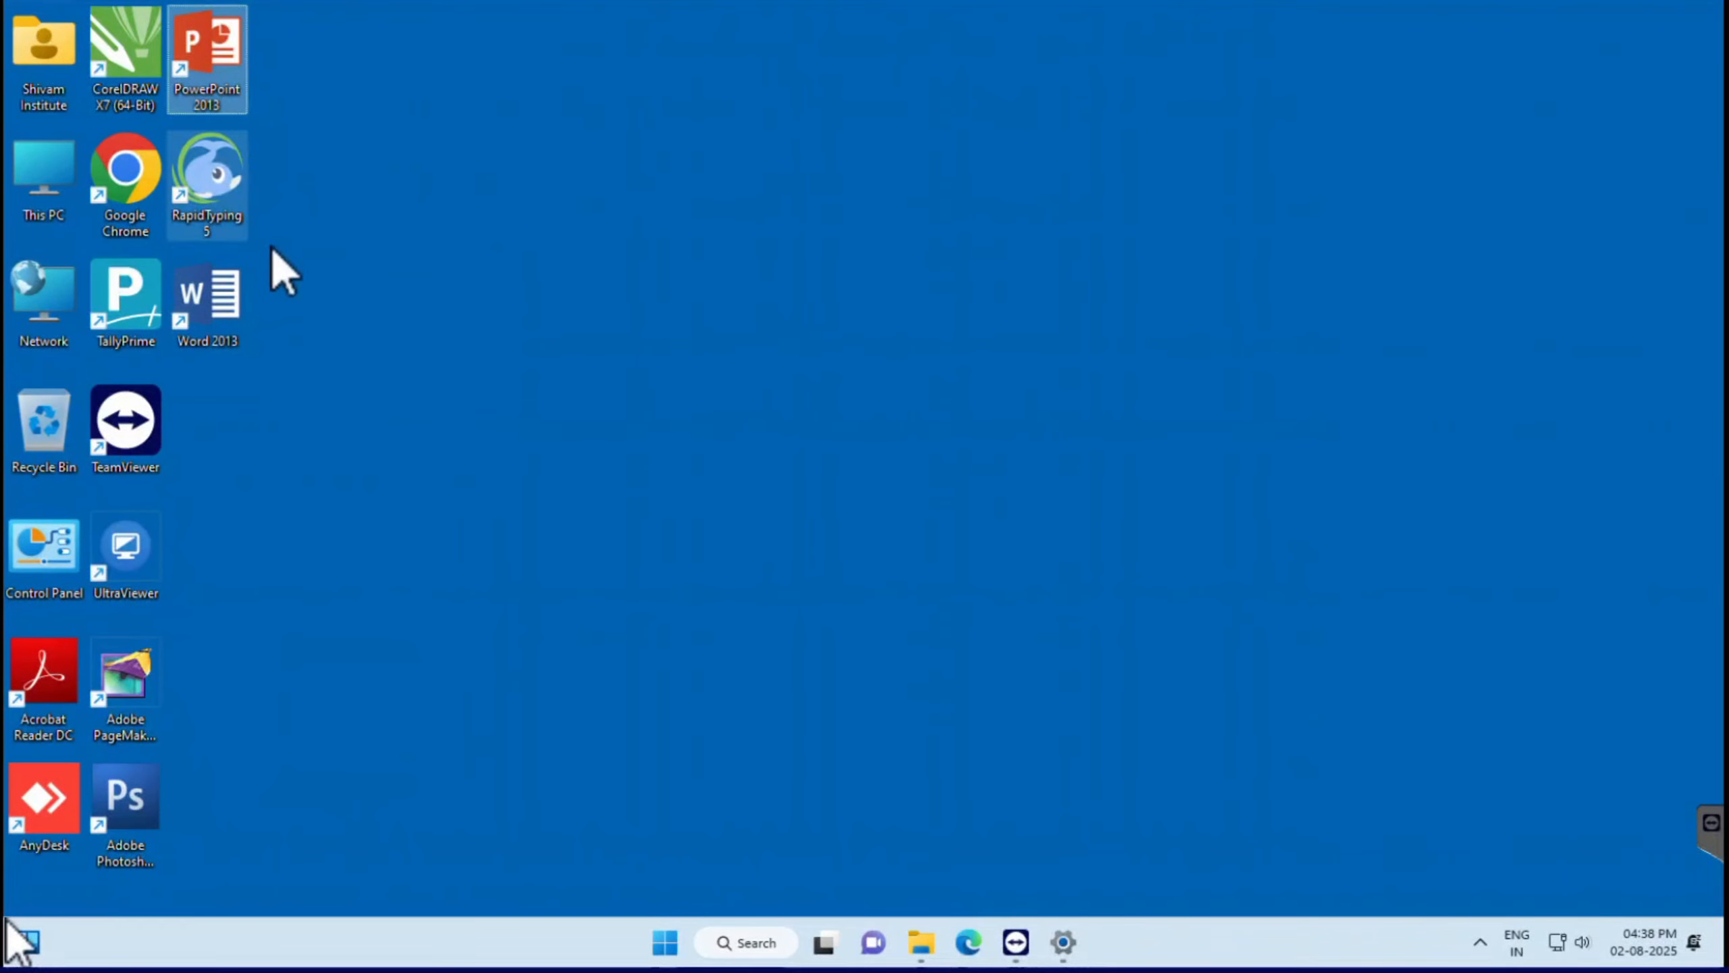
left_click(508, 452)
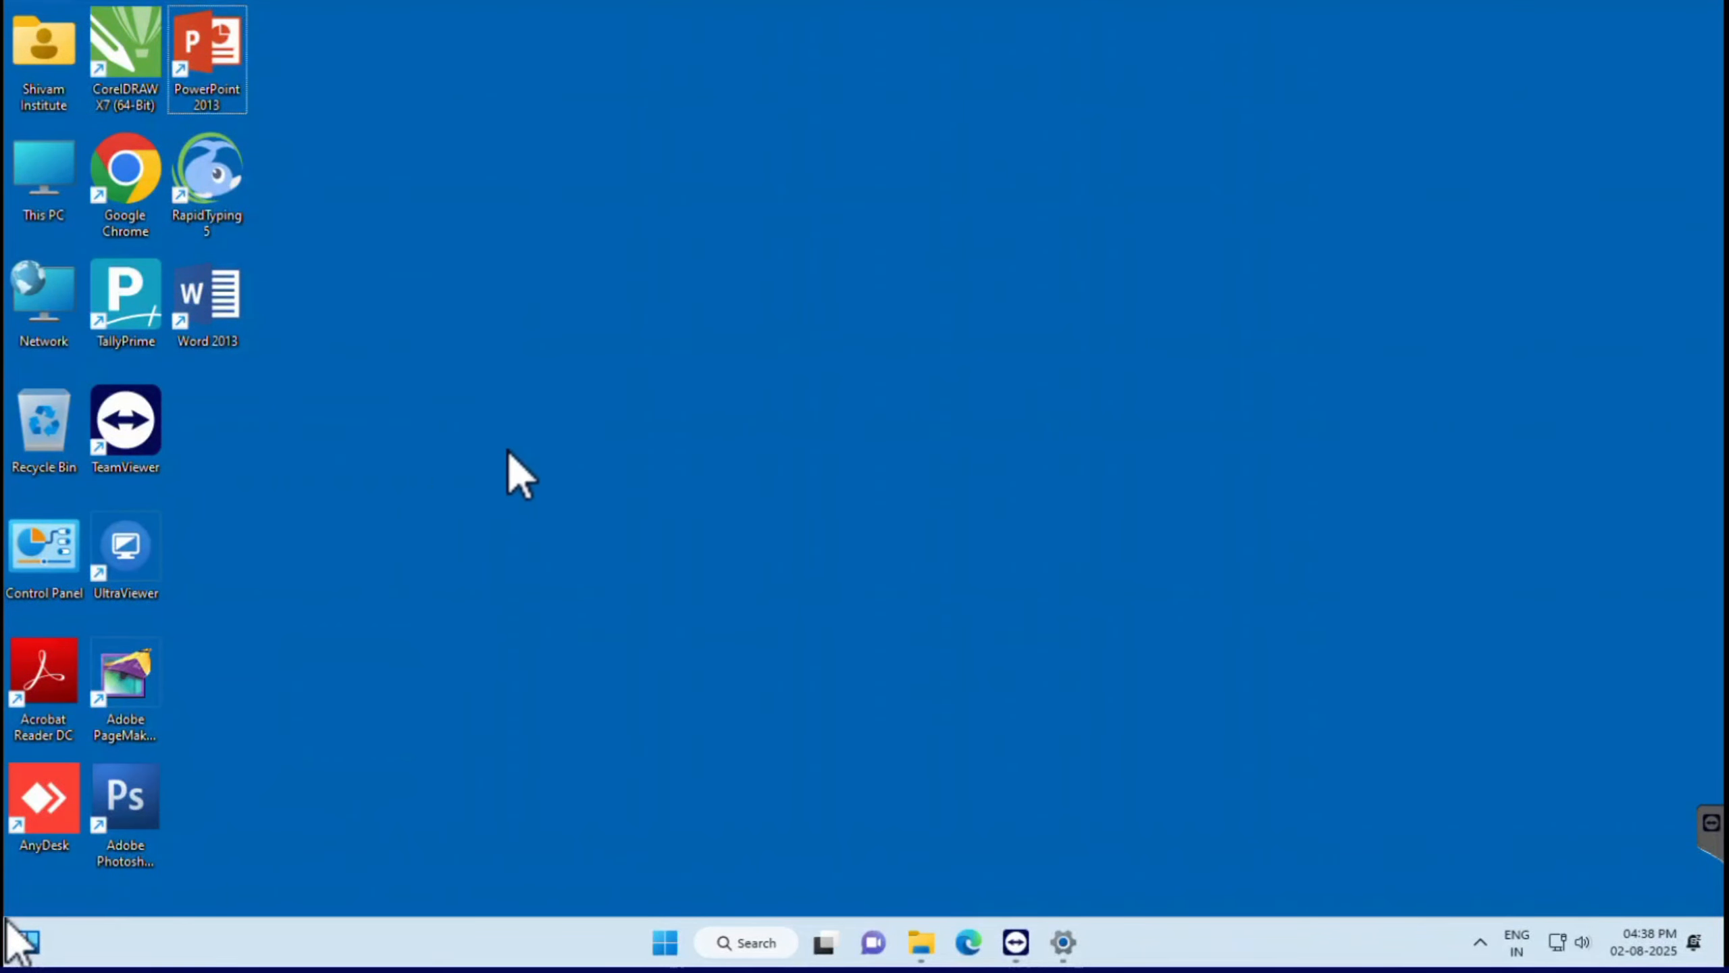
- Switch the desktop icons to the small size and back to the medium size
right_click(556, 340)
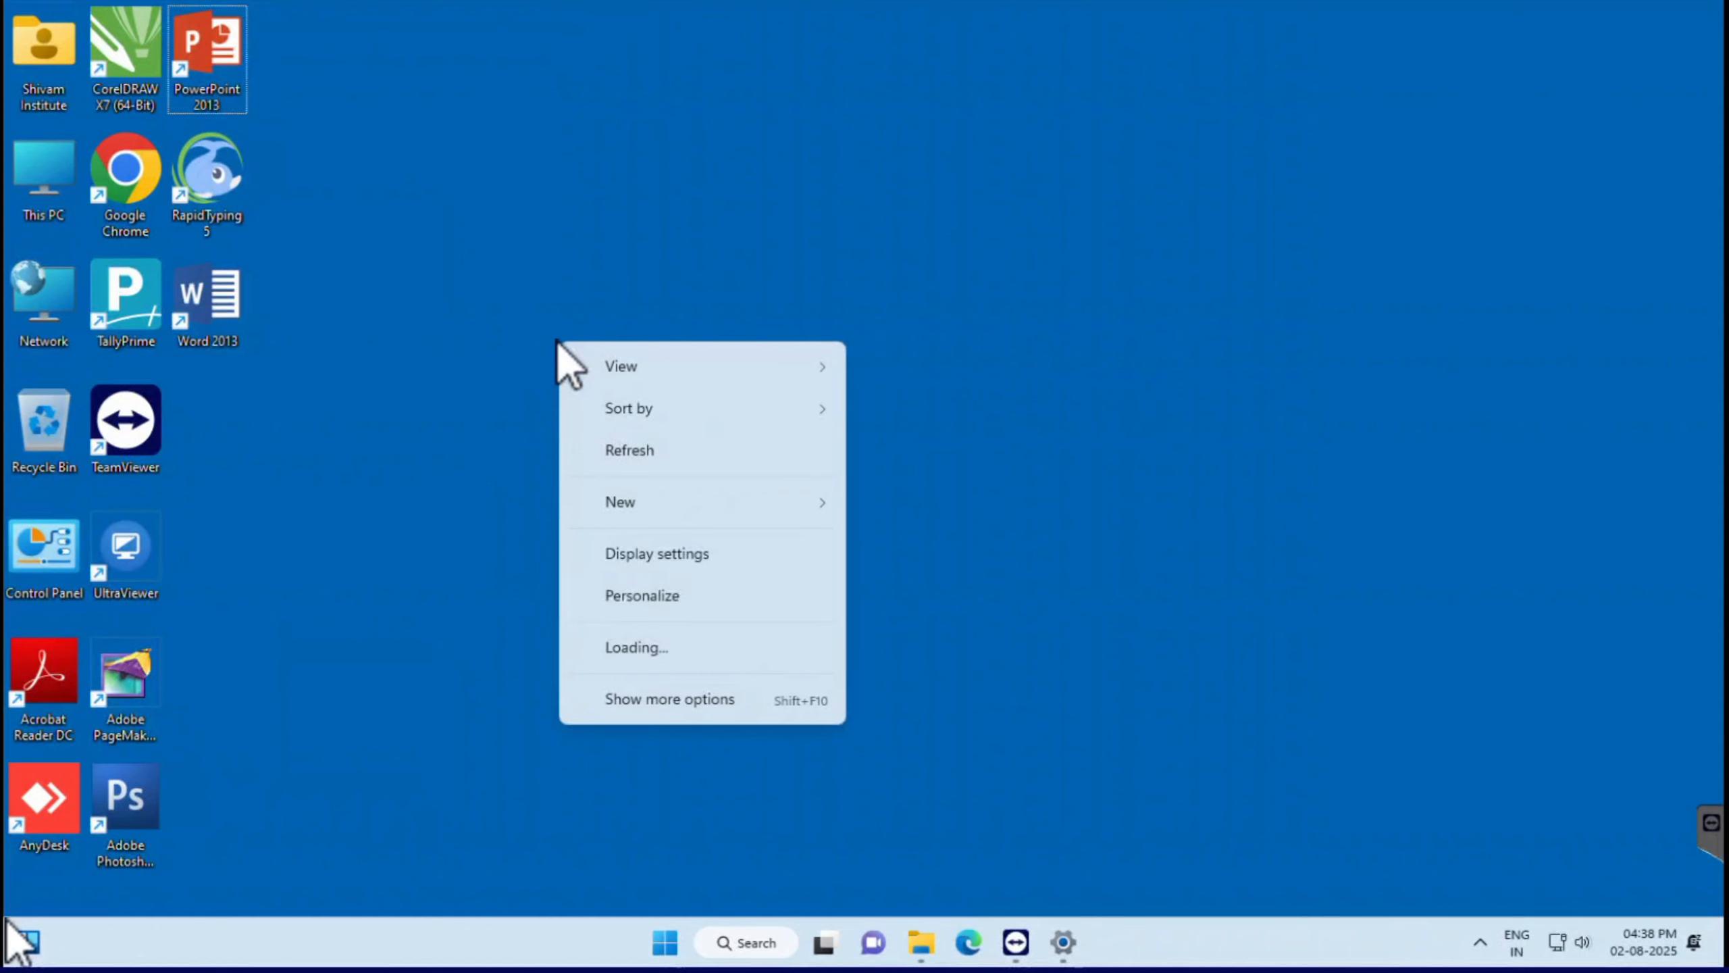
mouse_move(627, 366)
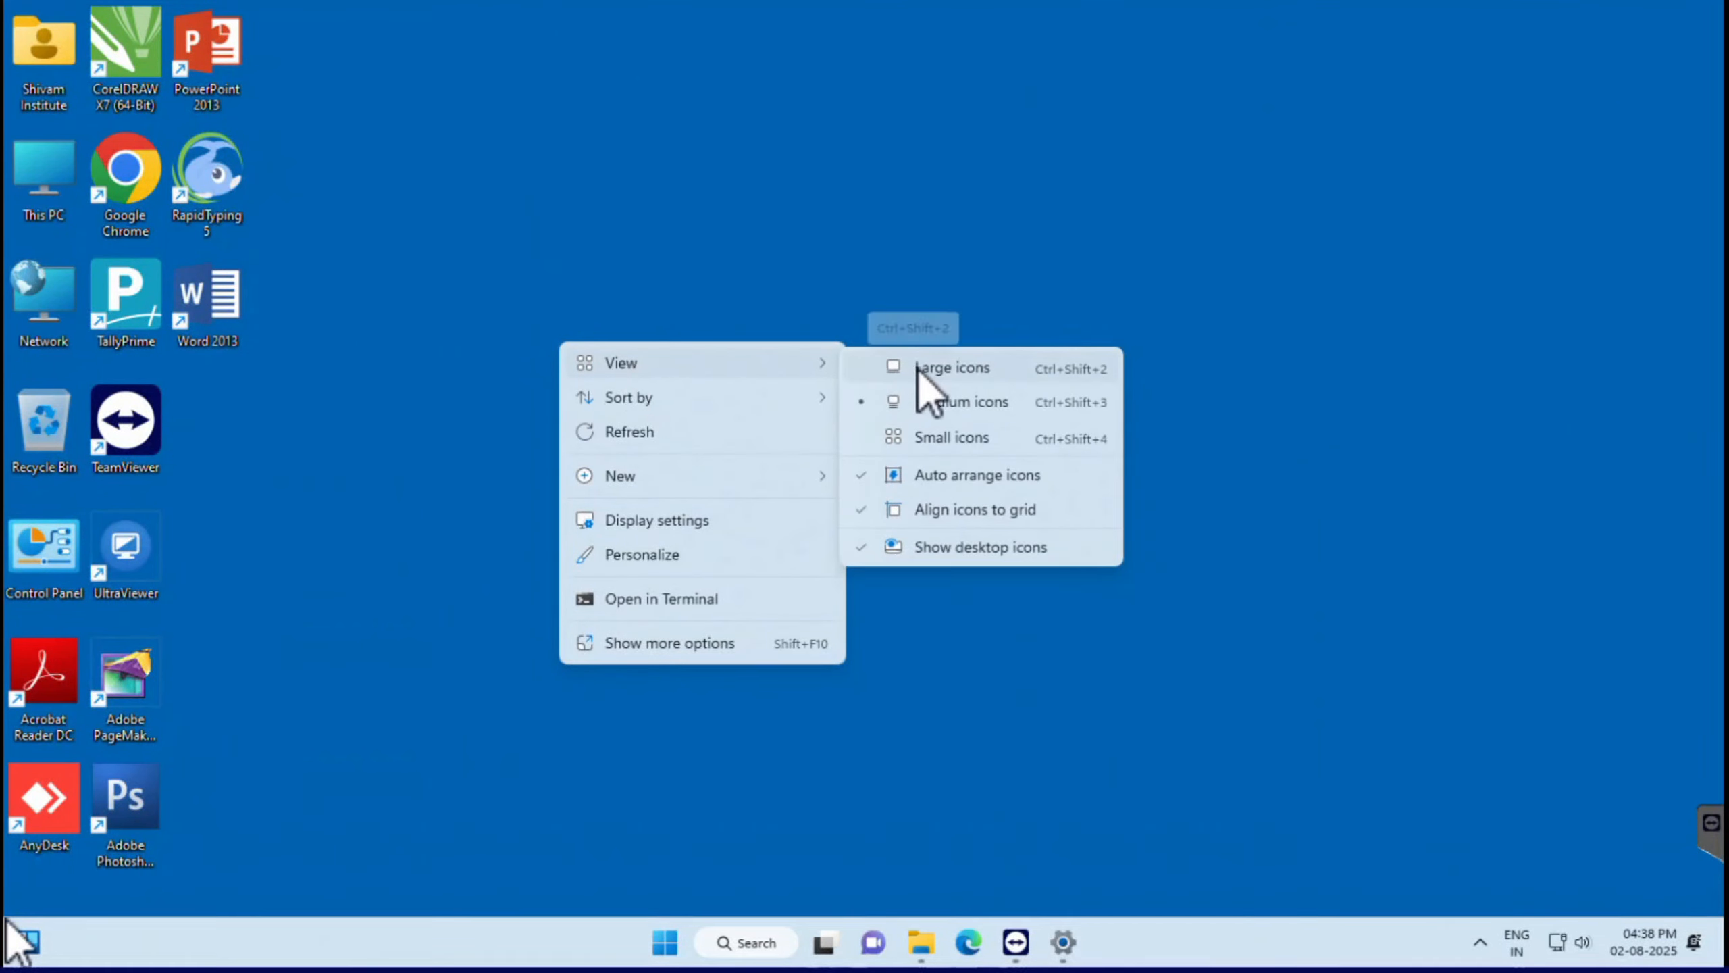
left_click(927, 446)
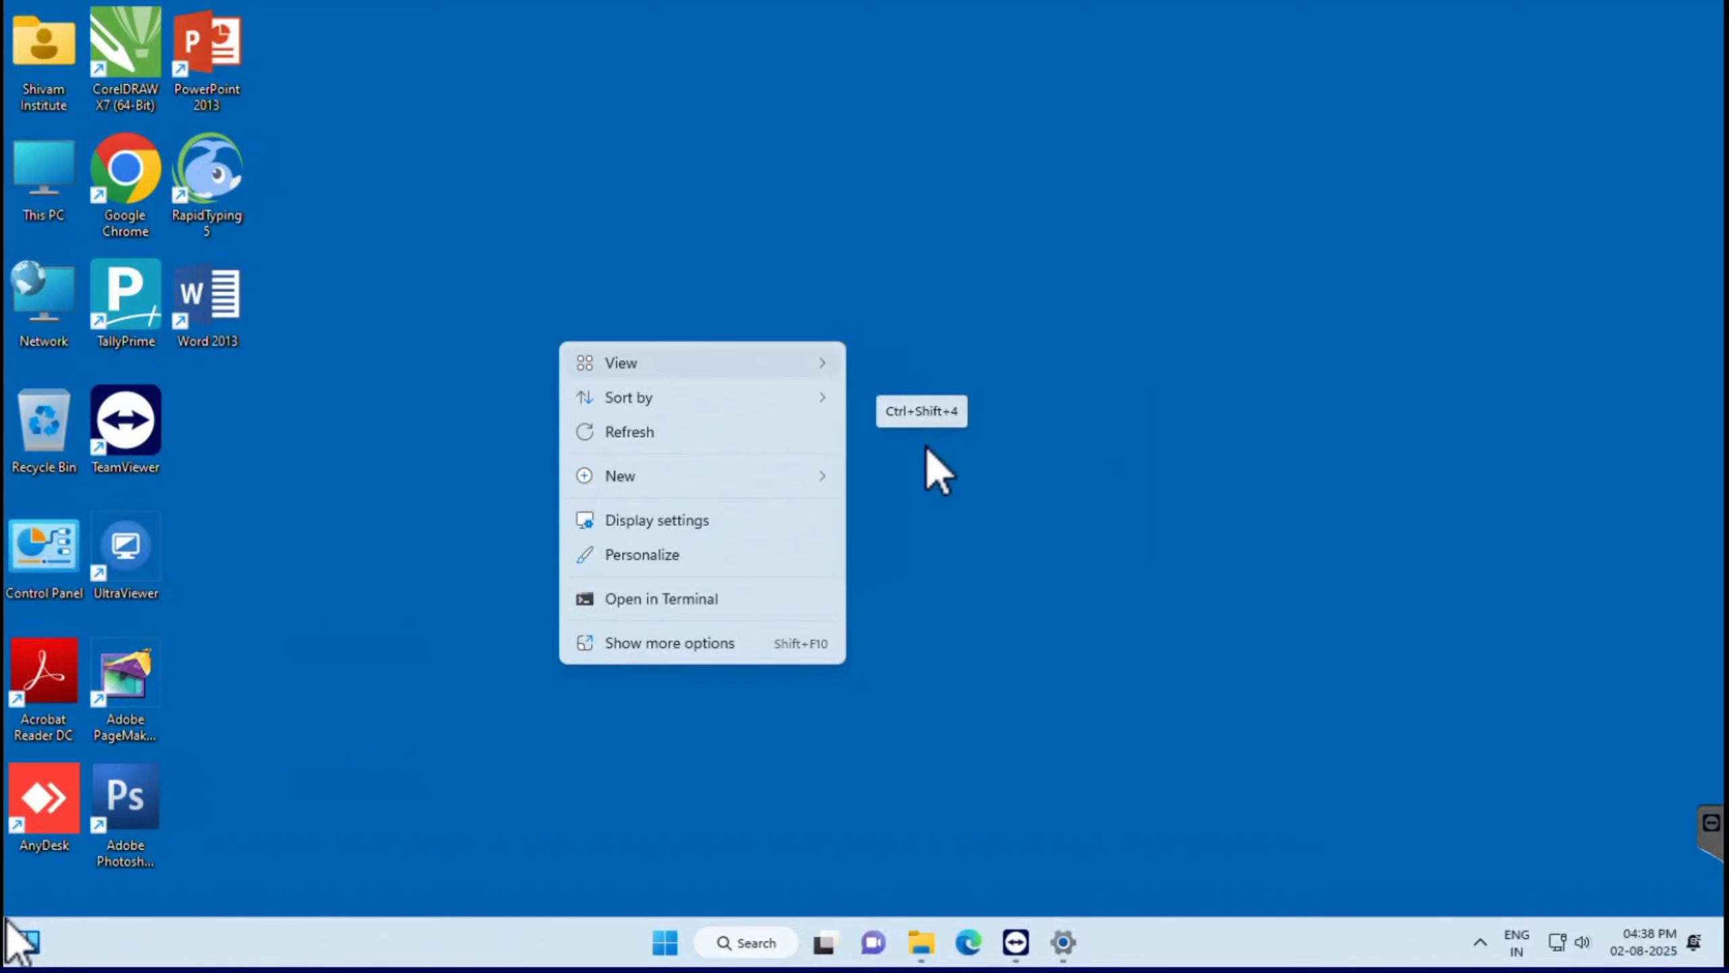
right_click(622, 277)
mouse_move(678, 307)
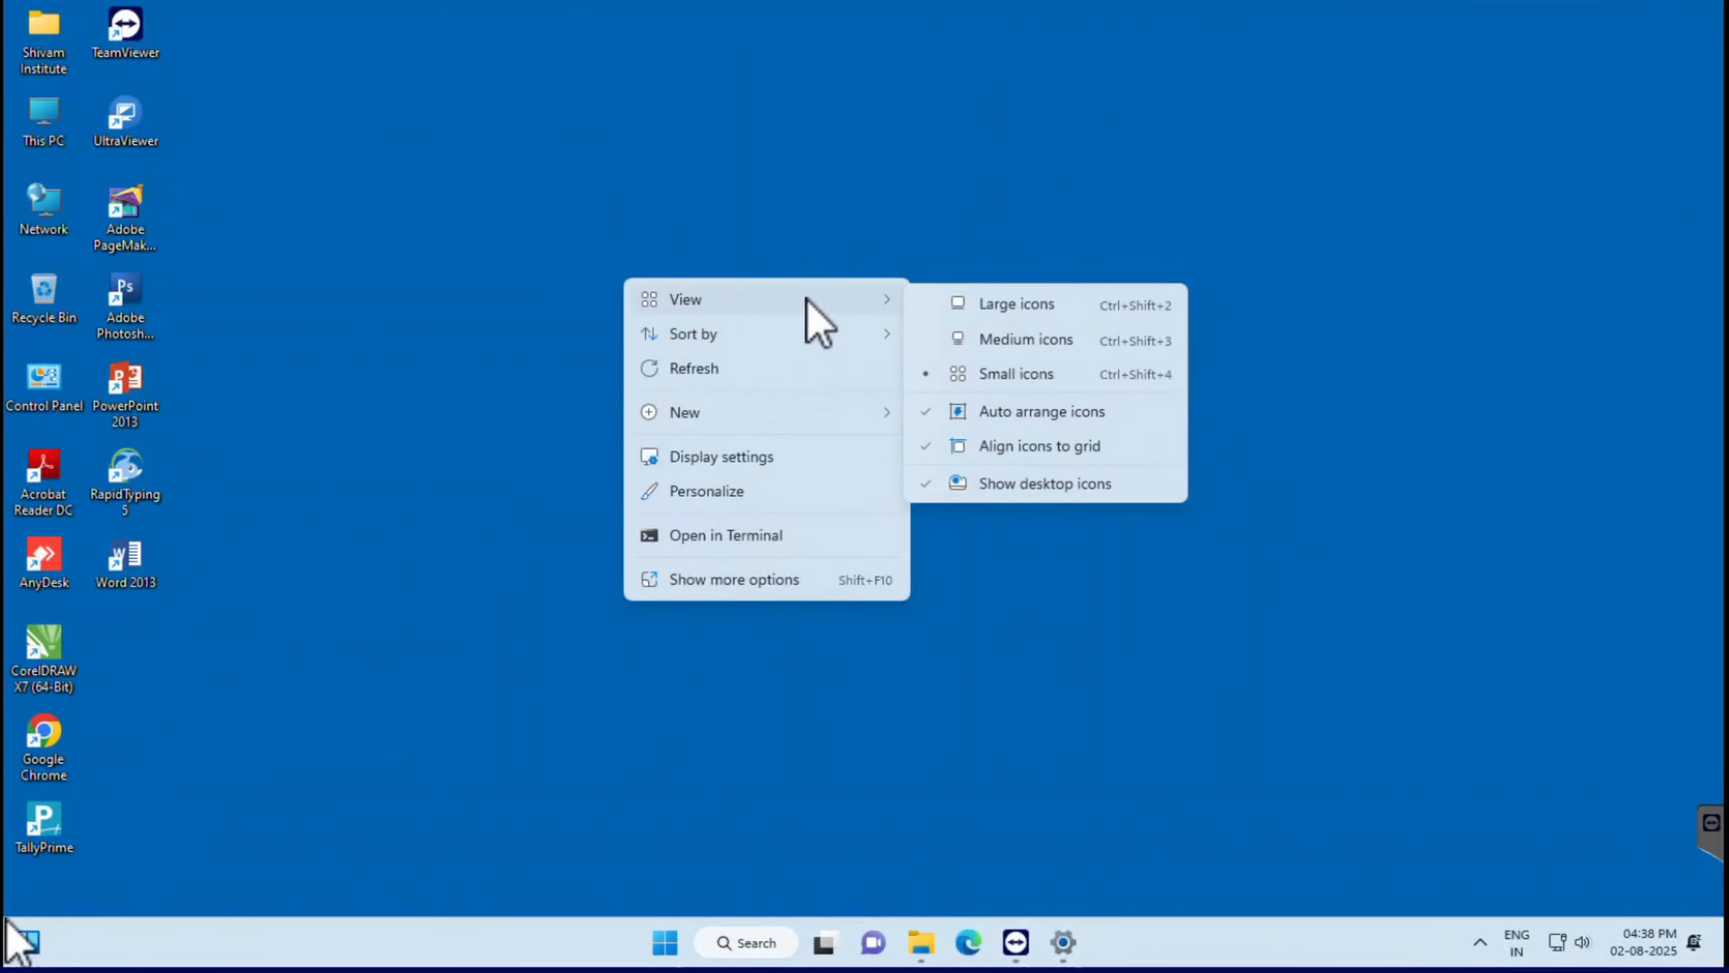
left_click(994, 341)
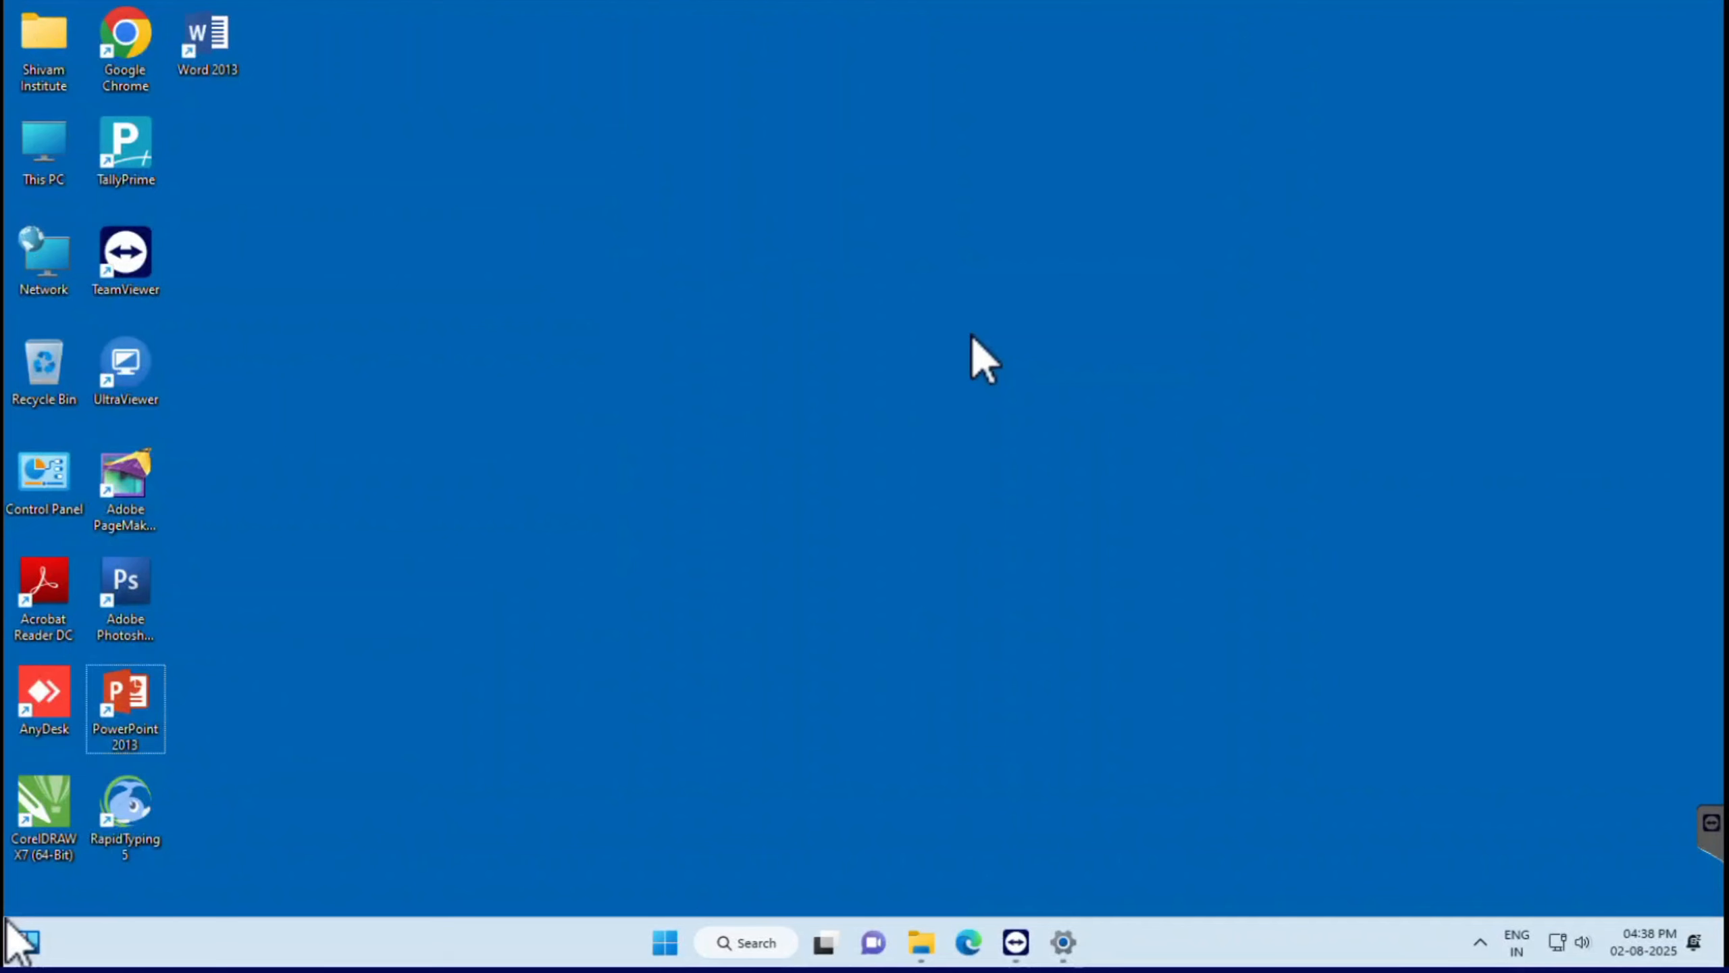
- Switch the desktop icons to the large size and return them to the medium size
right_click(708, 228)
mouse_move(800, 249)
left_click(1076, 251)
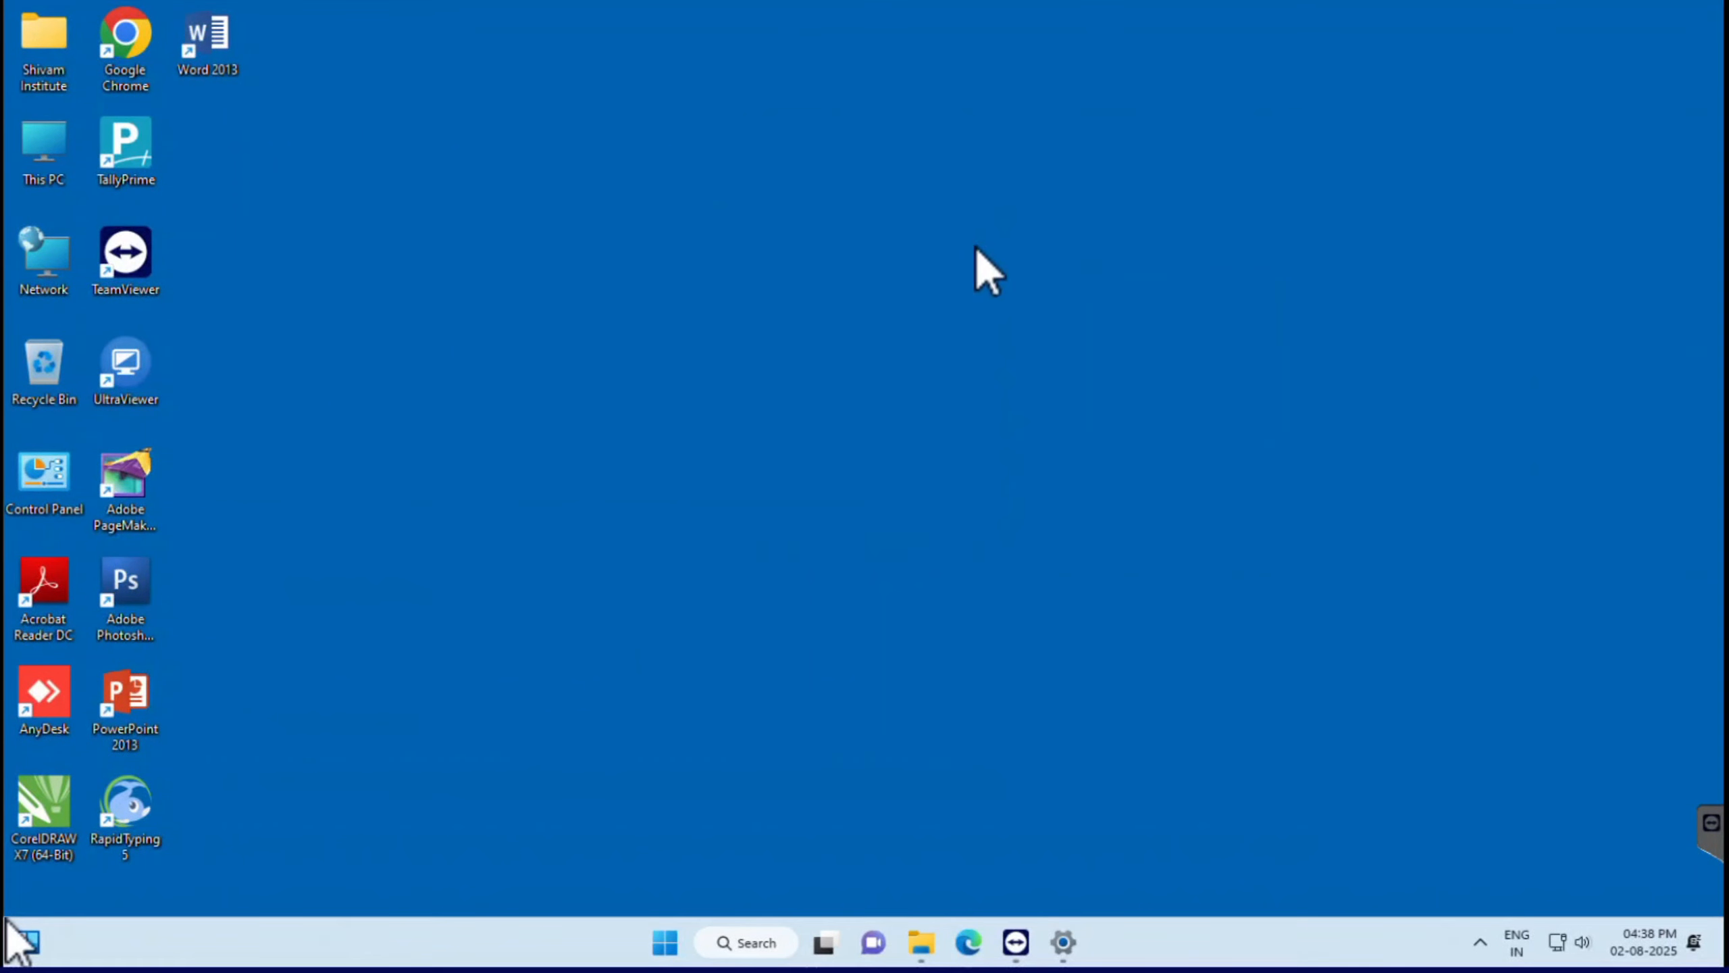
right_click(671, 269)
mouse_move(793, 294)
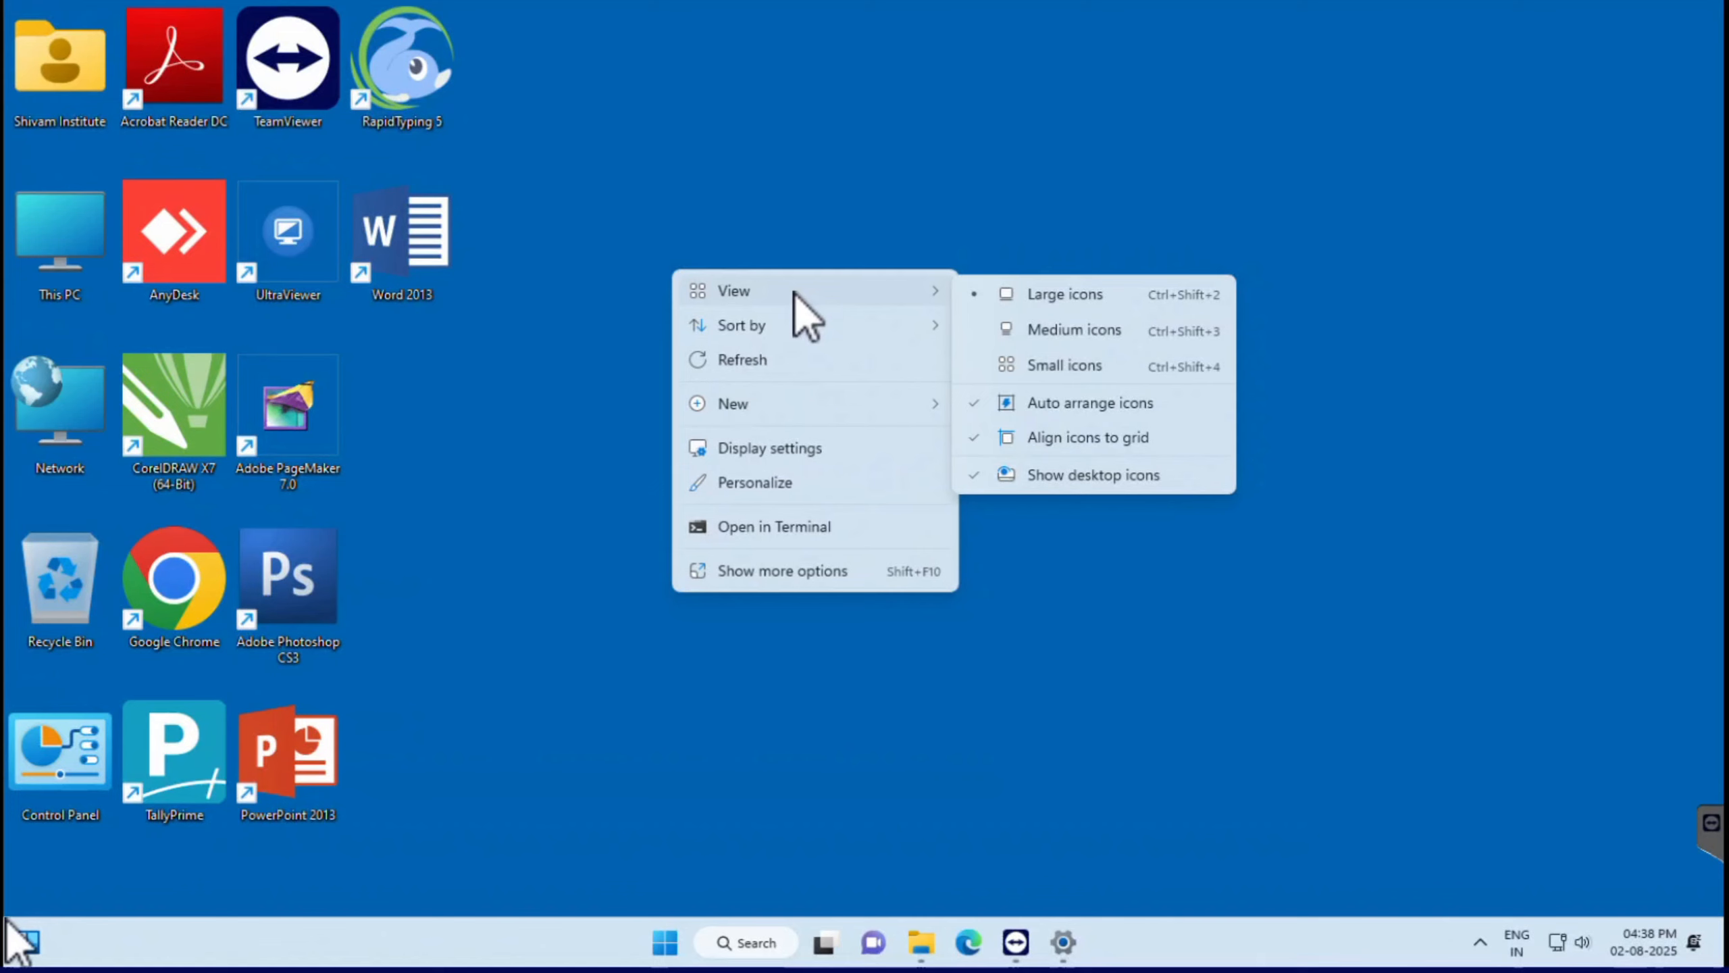
left_click(1024, 334)
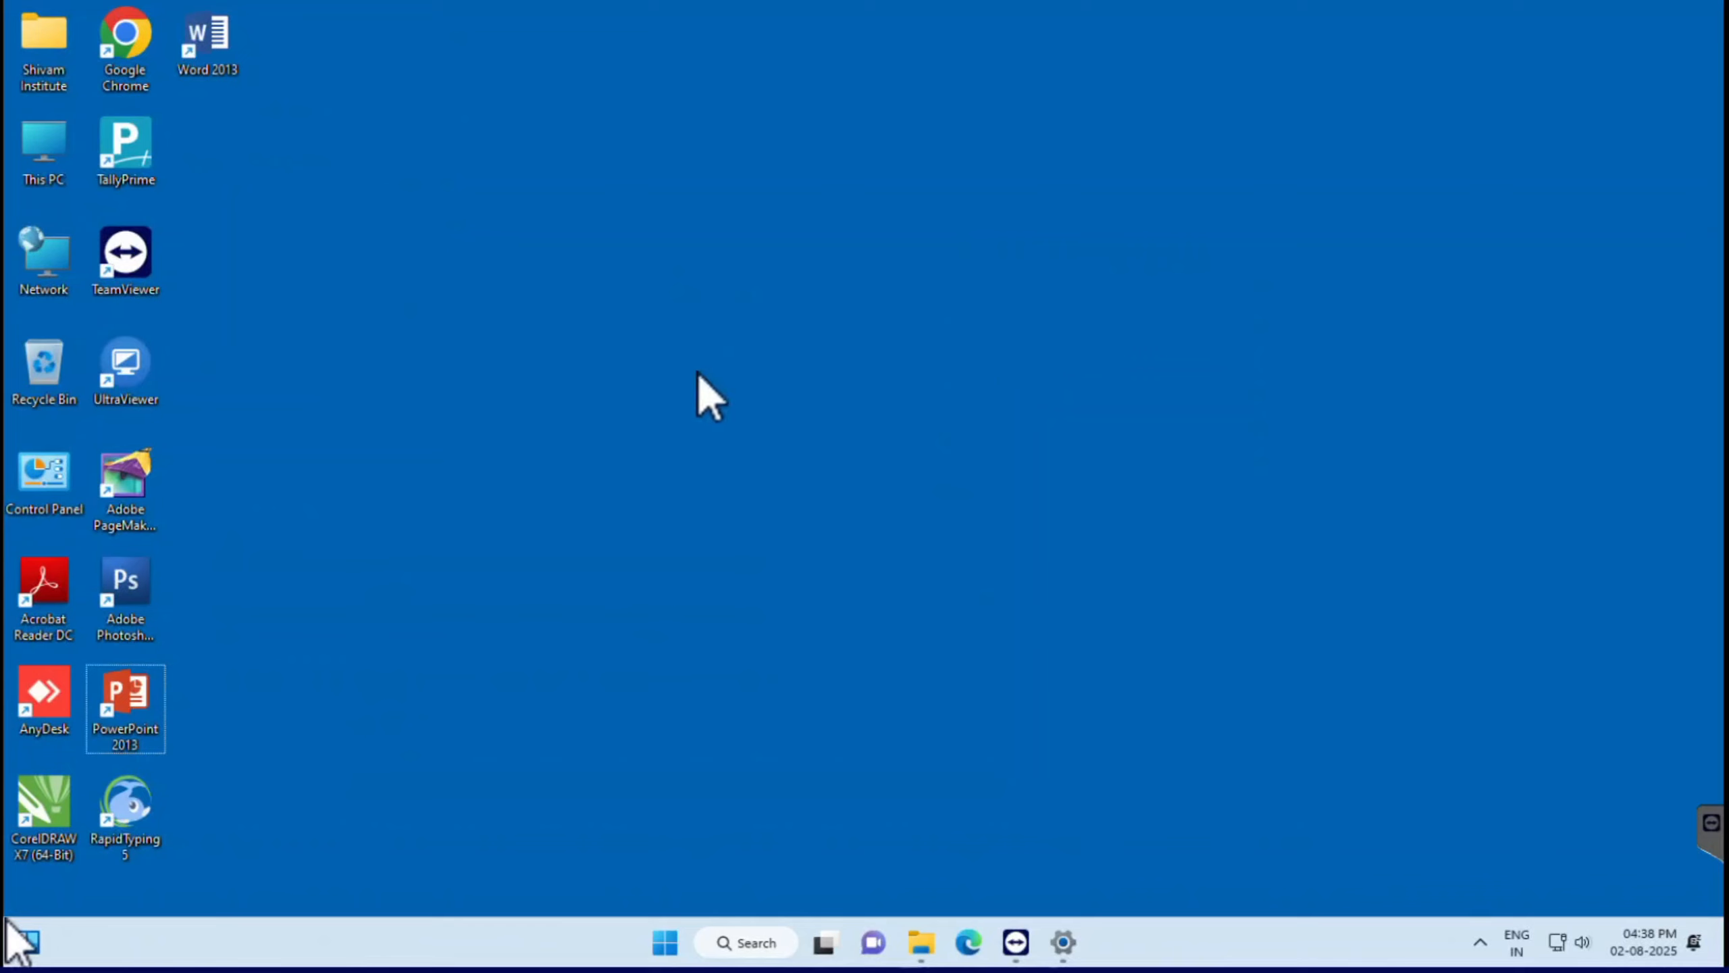
- Zoom the desktop icons larger, smaller and larger again, ending slightly above the standard medium size
scroll(621, 420, "up", 3)
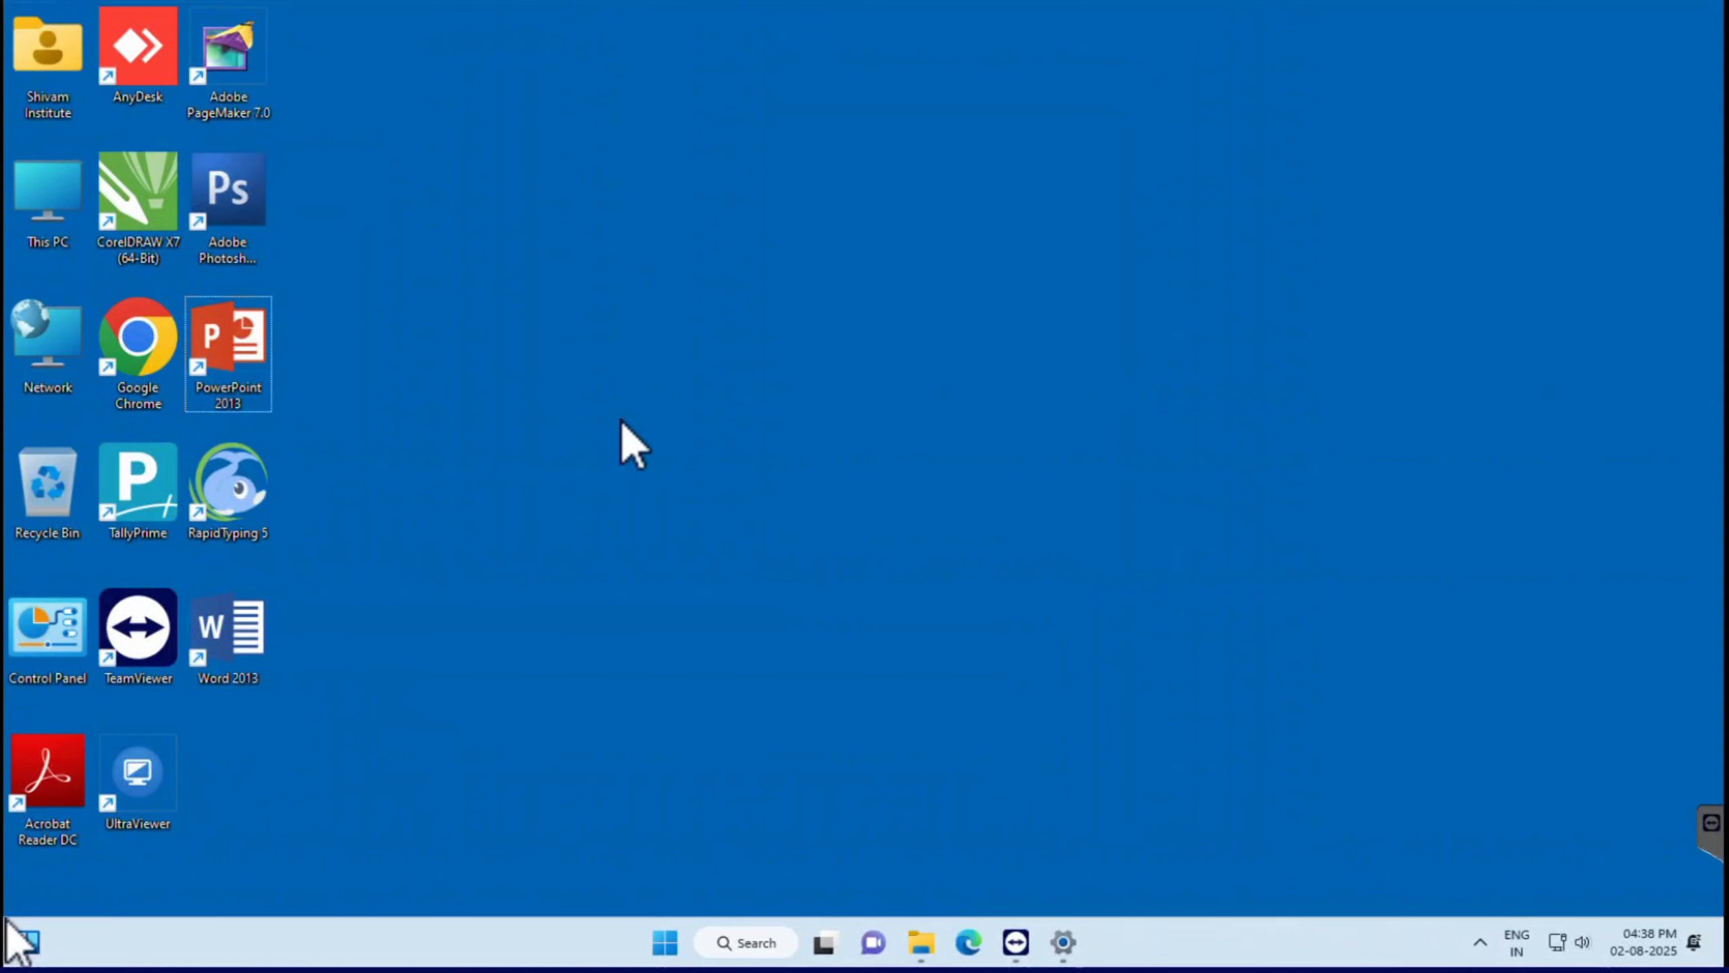
scroll(622, 422, "down", 5)
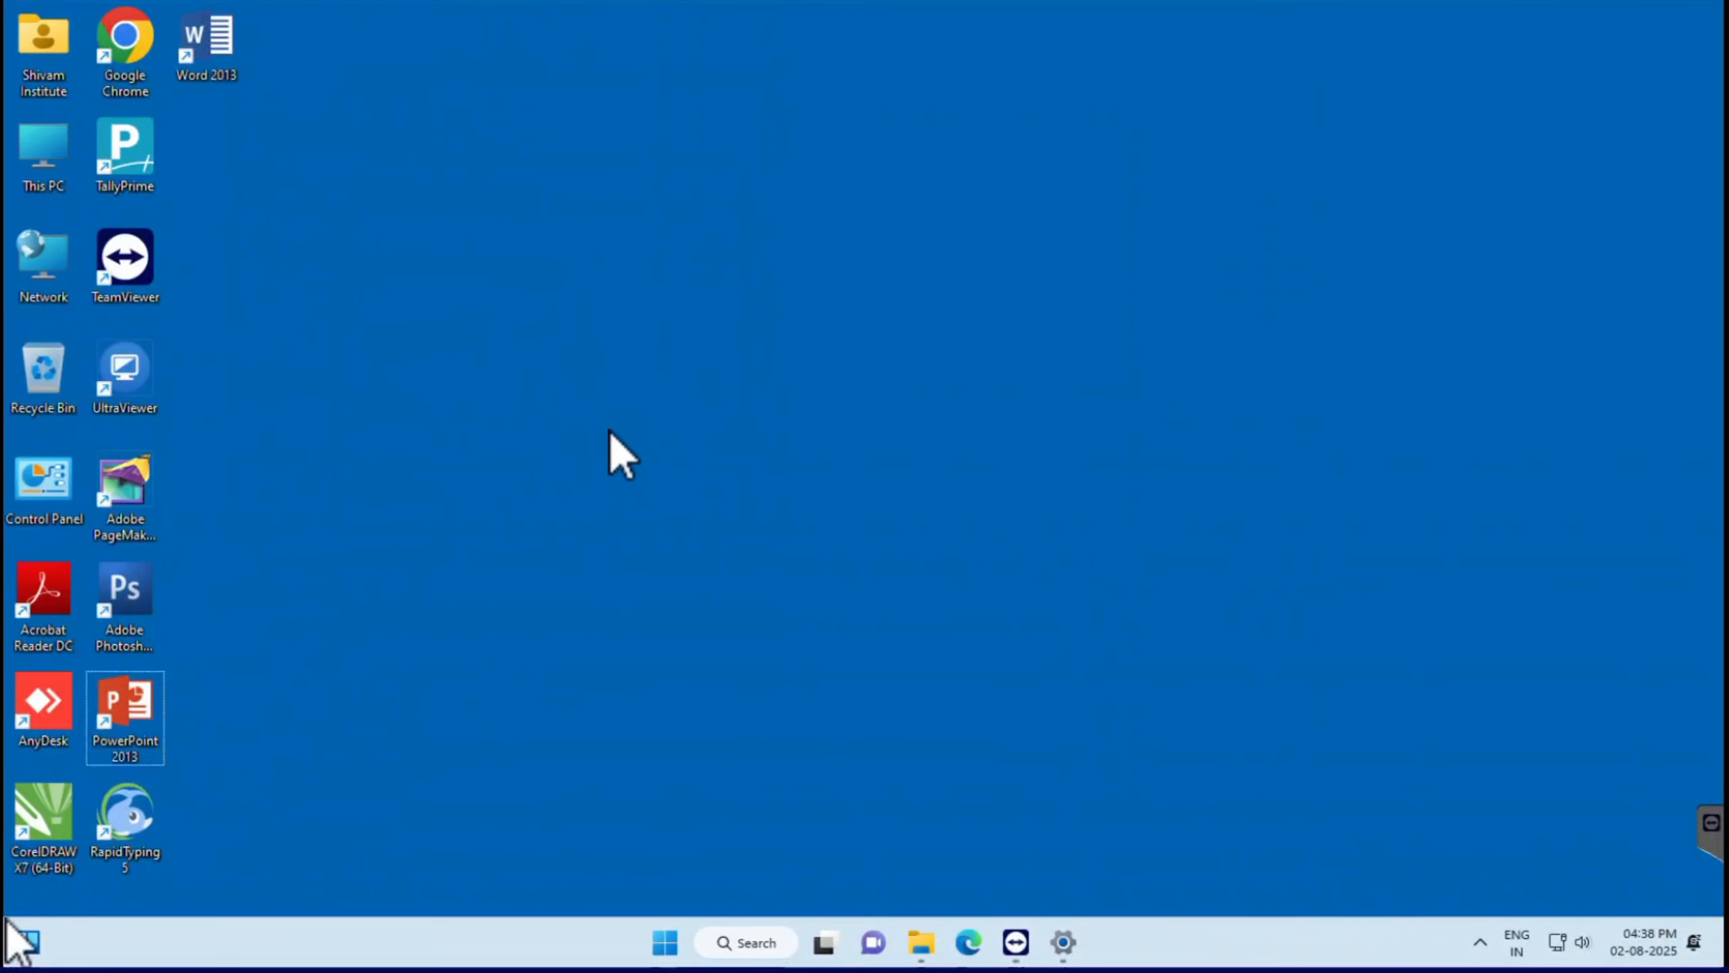
scroll(609, 430, "up", 3)
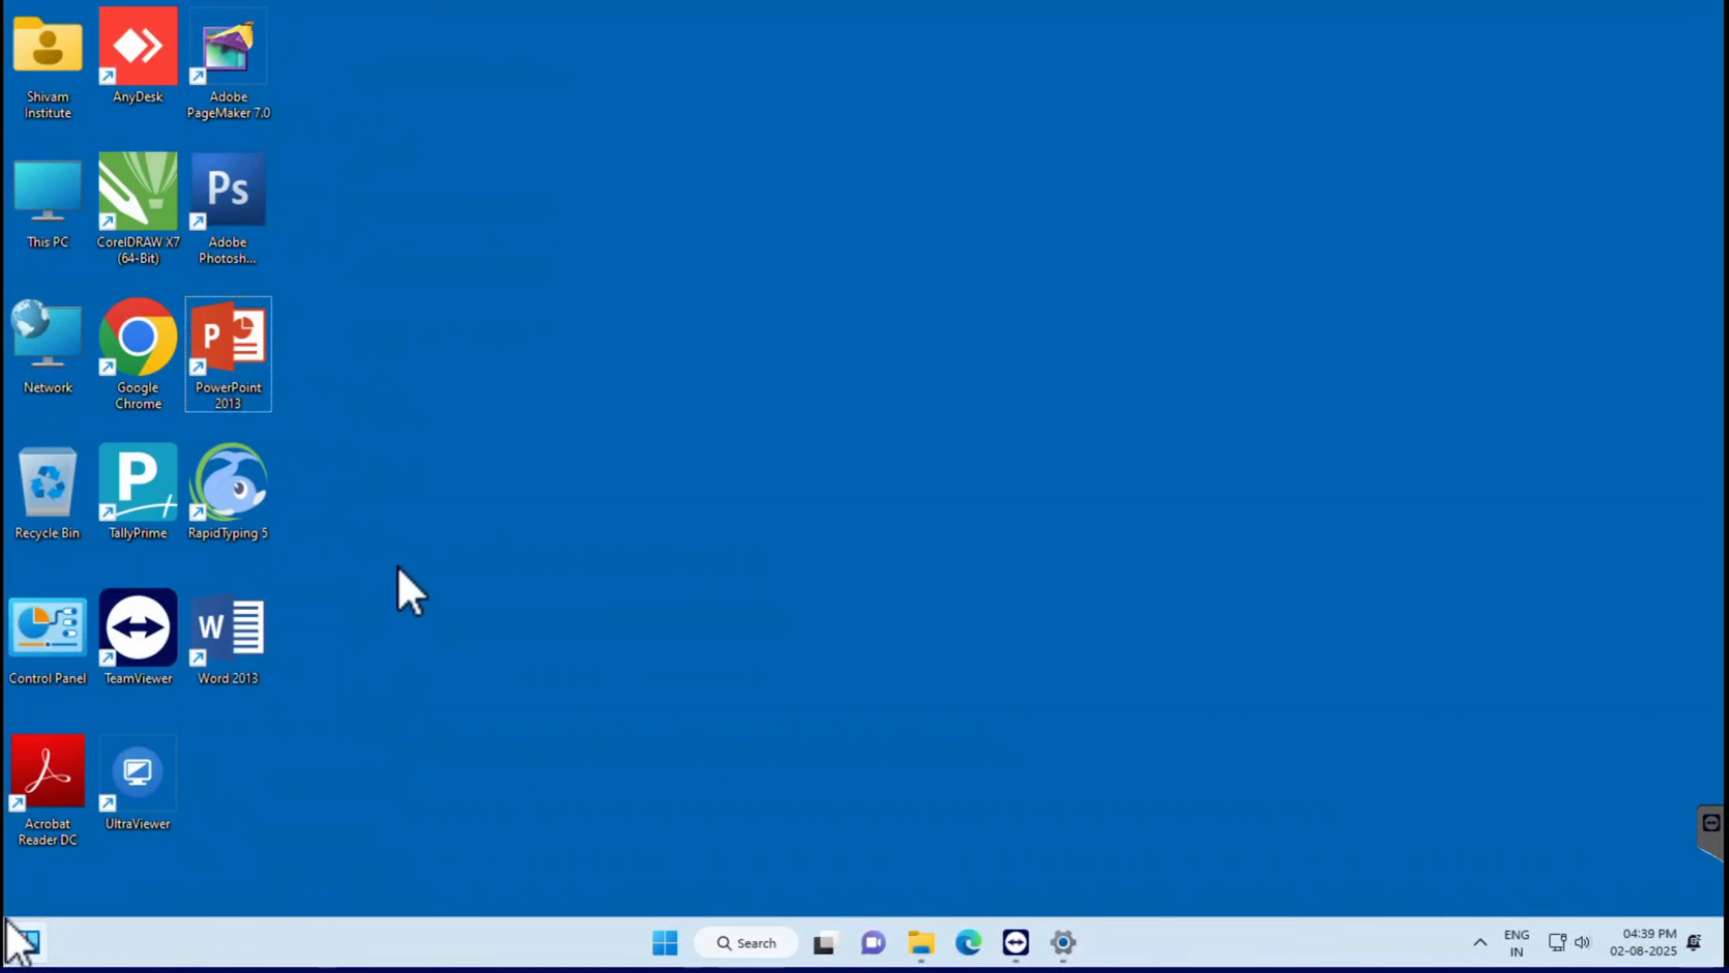
- Try to move the Adobe Photoshop and PowerPoint 2013 icons into the empty desktop area while auto arrange is on
right_click(513, 327)
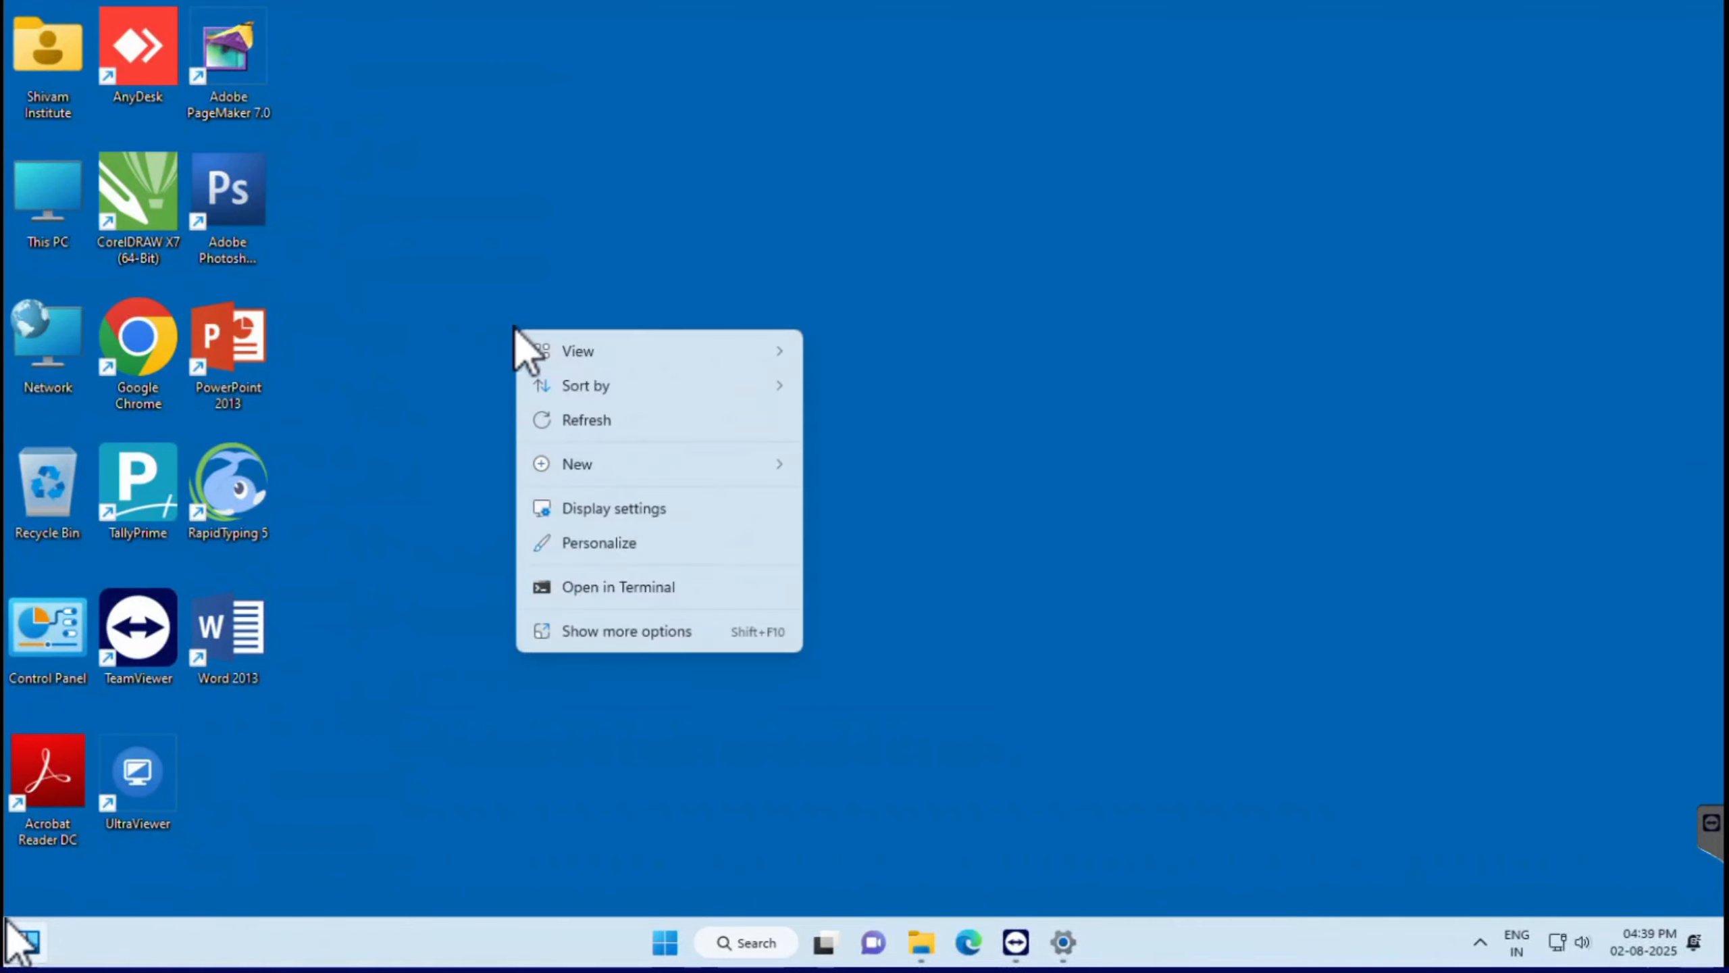
mouse_move(592, 349)
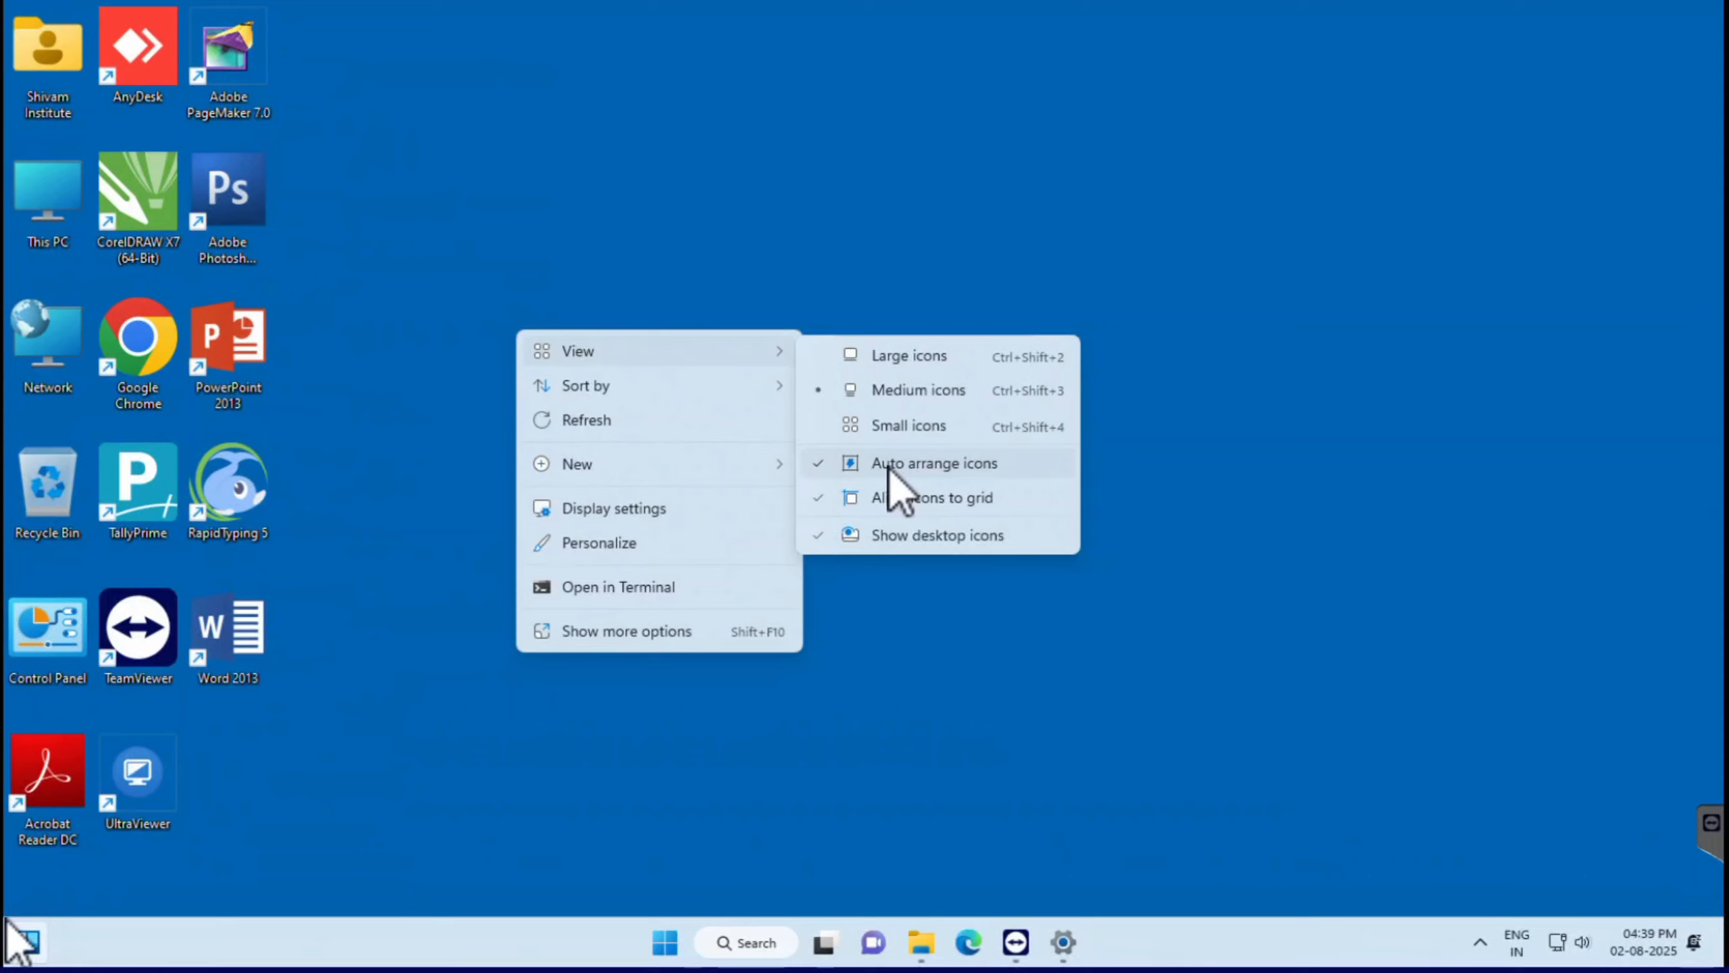
left_click(354, 377)
mouse_move(220, 346)
left_mouse_down()
mouse_move(235, 357)
mouse_move(521, 276)
mouse_move(695, 95)
mouse_move(398, 307)
mouse_move(776, 99)
mouse_move(783, 65)
left_mouse_up()
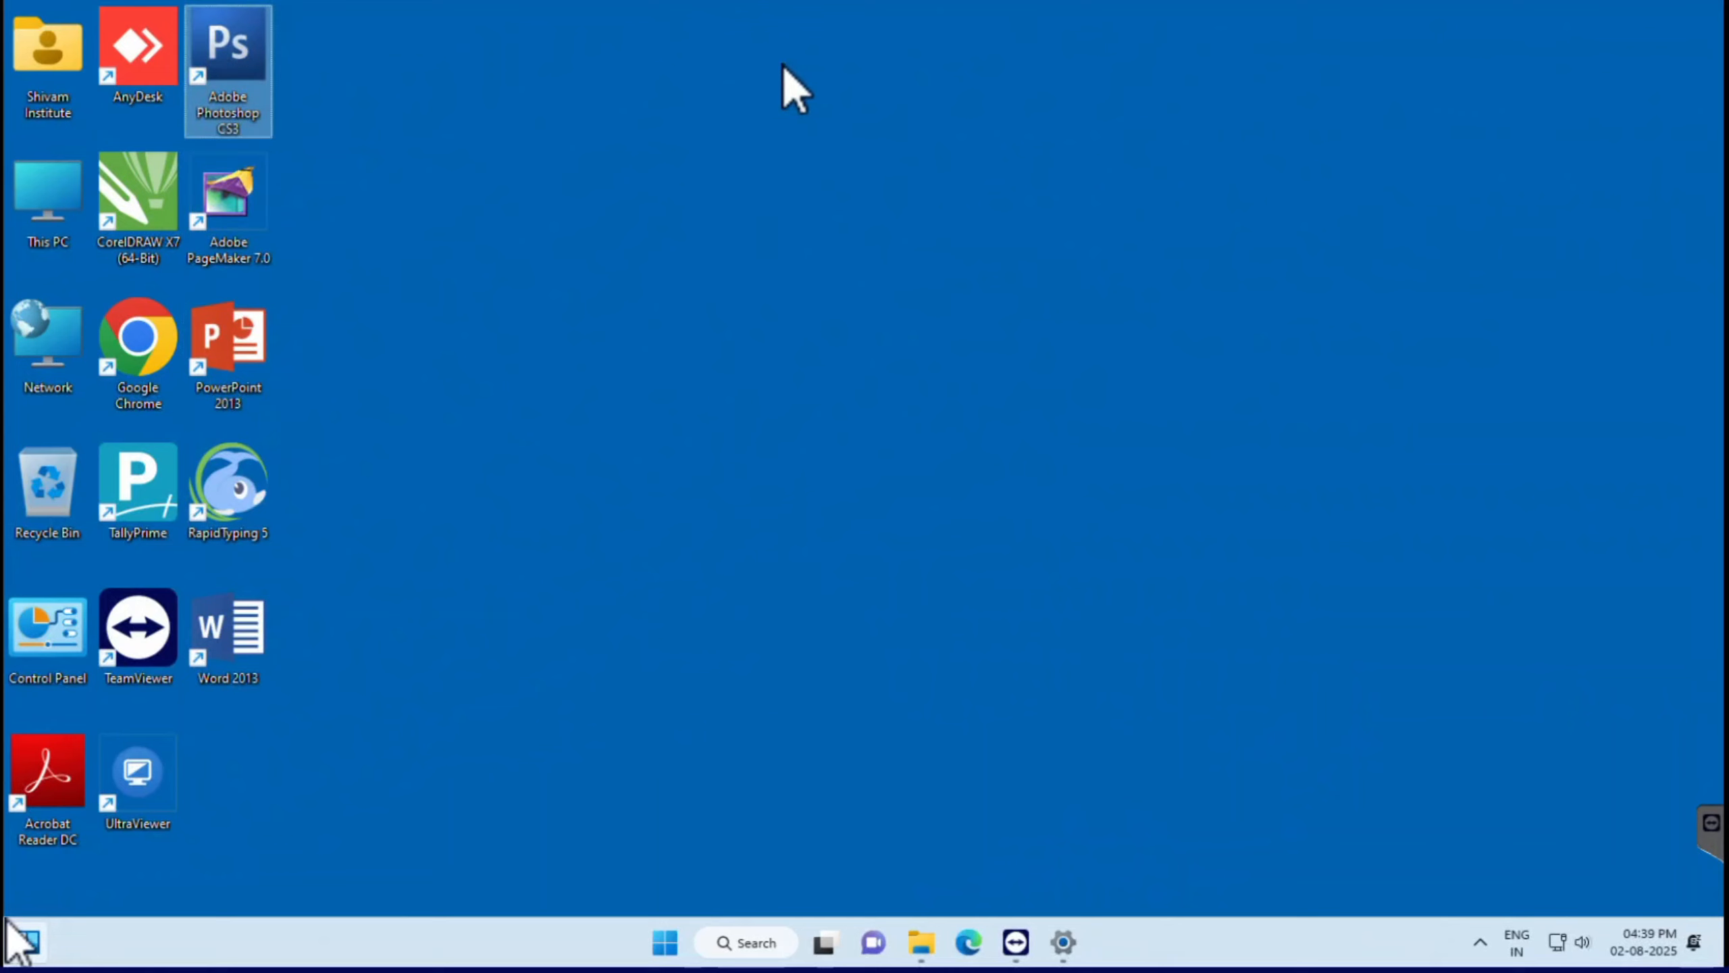
left_click_drag(255, 355, 613, 128)
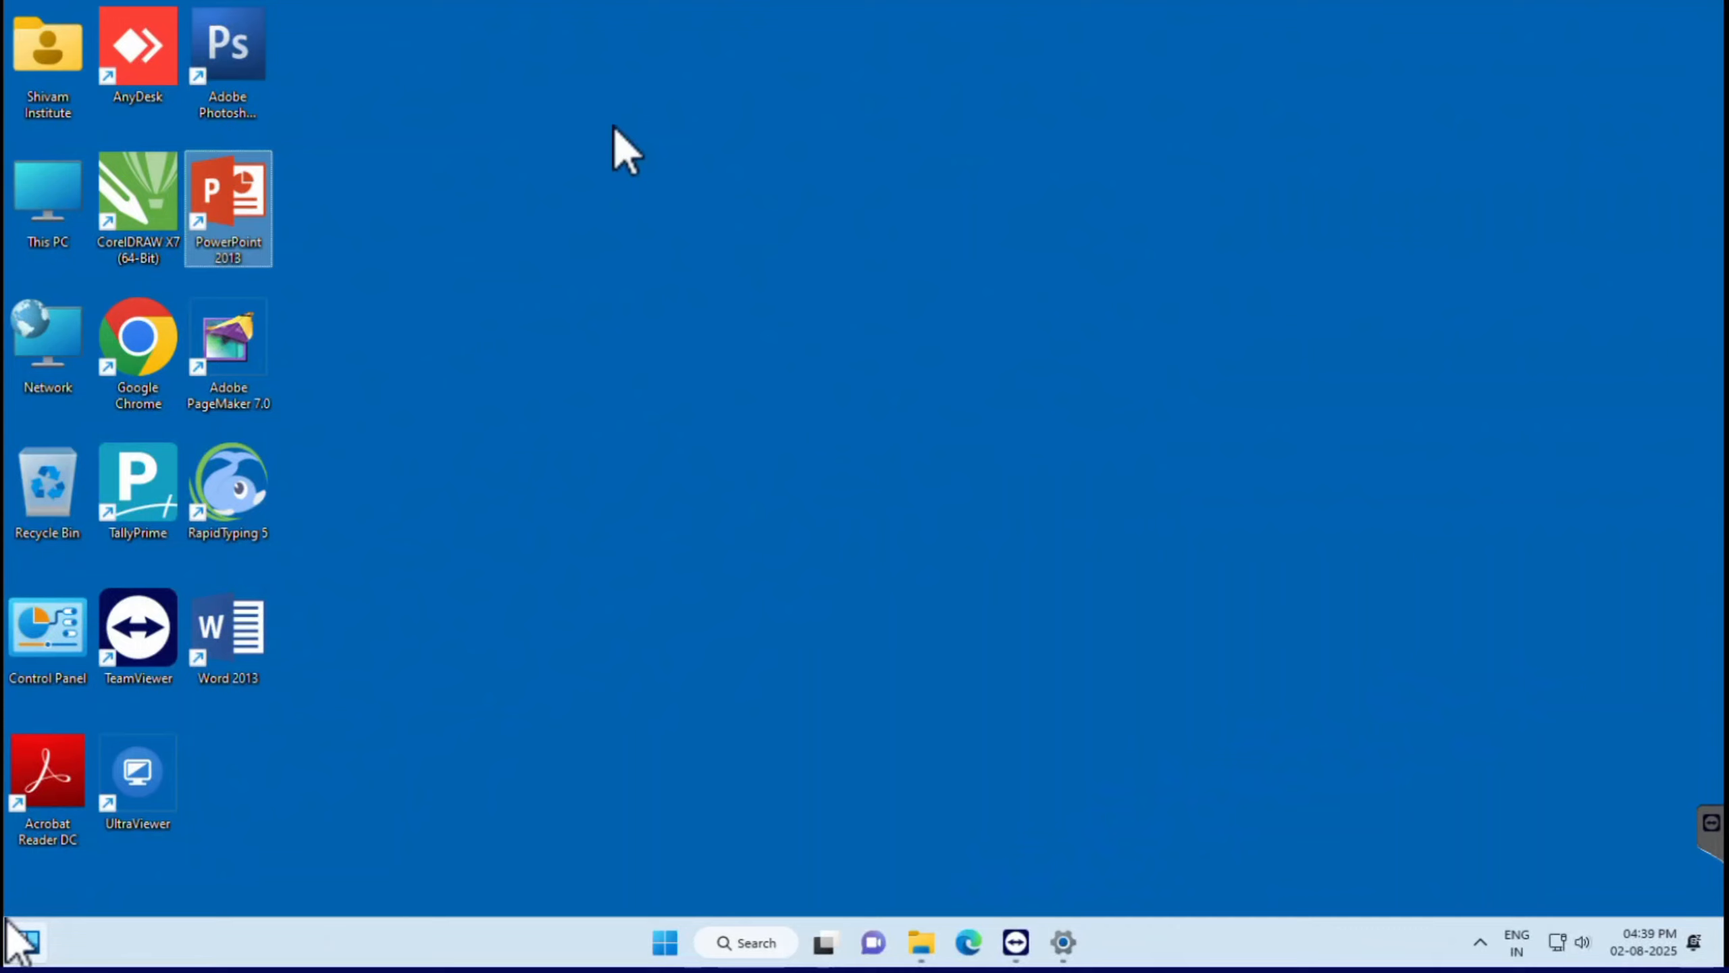
- Turn off auto arrange and move the PowerPoint 2013, Adobe PageMaker 7.0 and RapidTyping 5 icons into a separate column in the empty desktop area
right_click(522, 154)
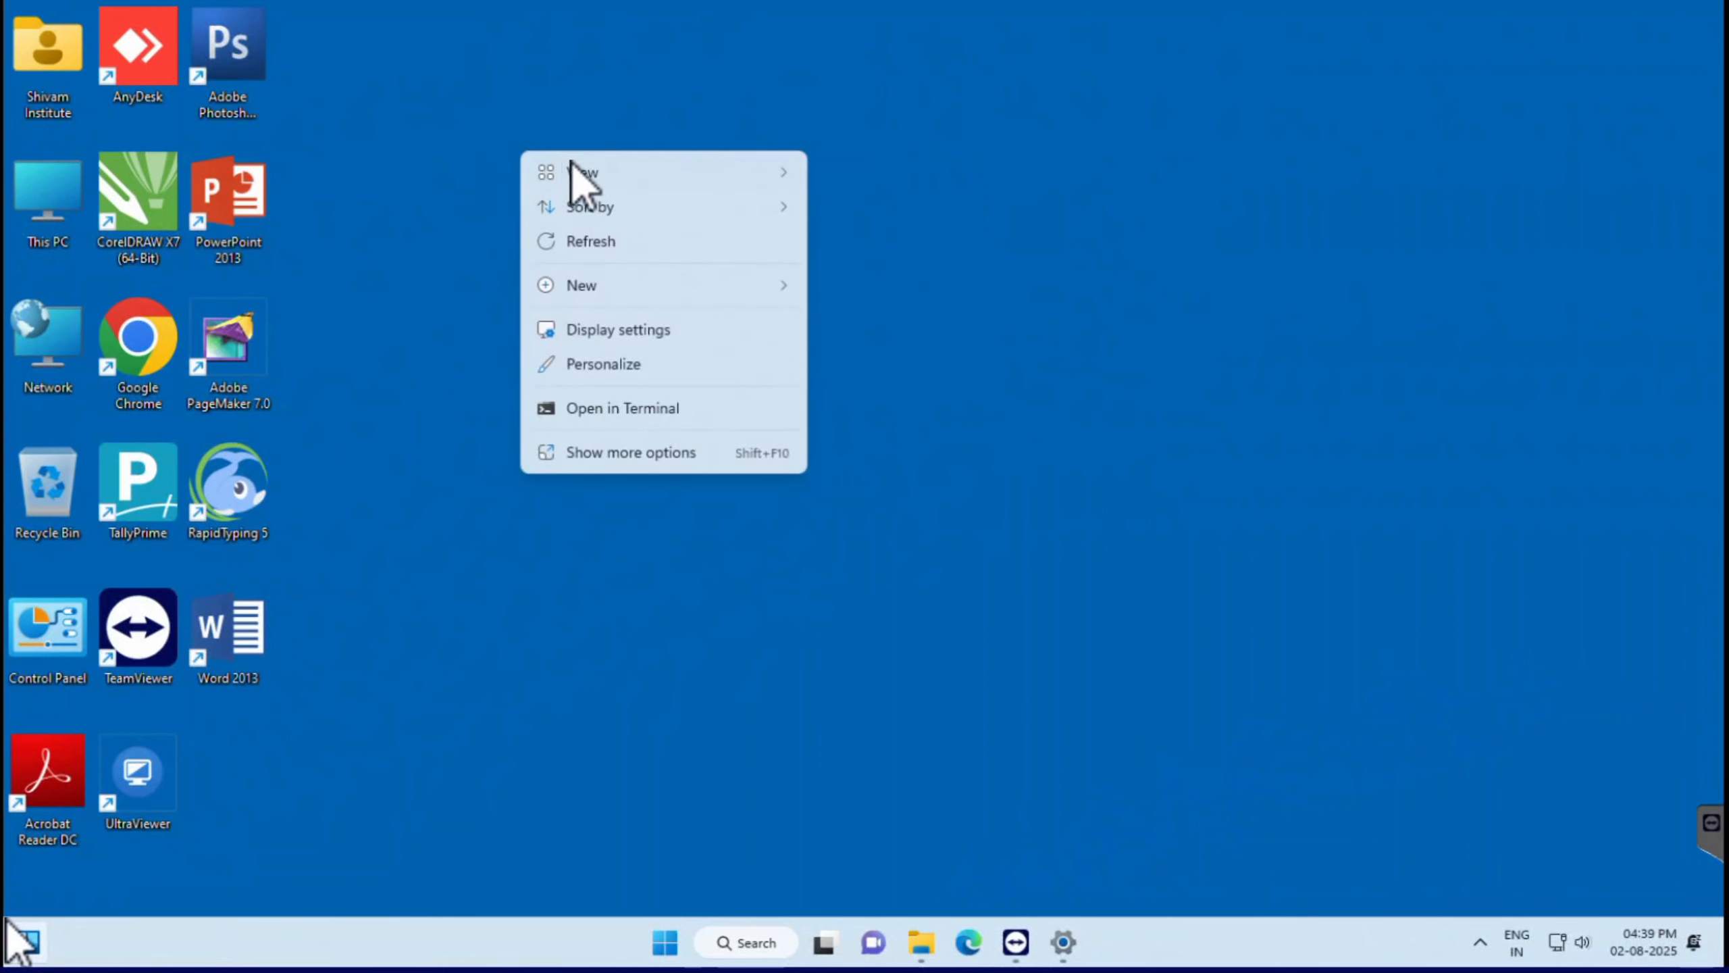
mouse_move(576, 167)
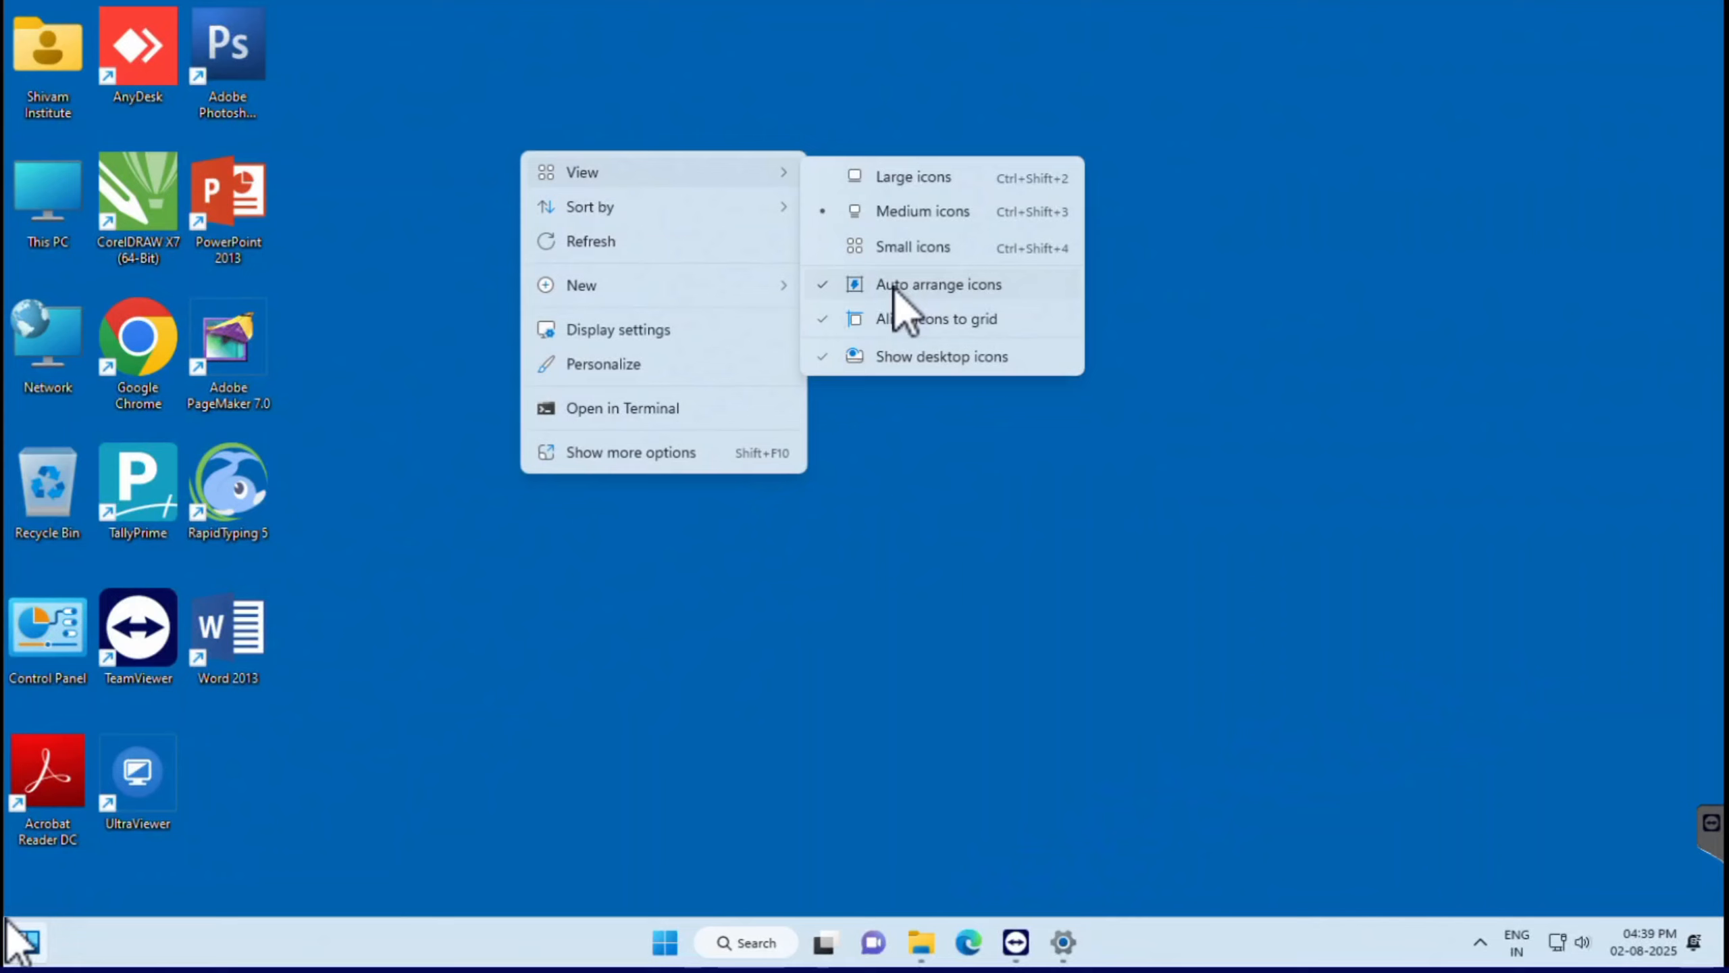
left_click(895, 287)
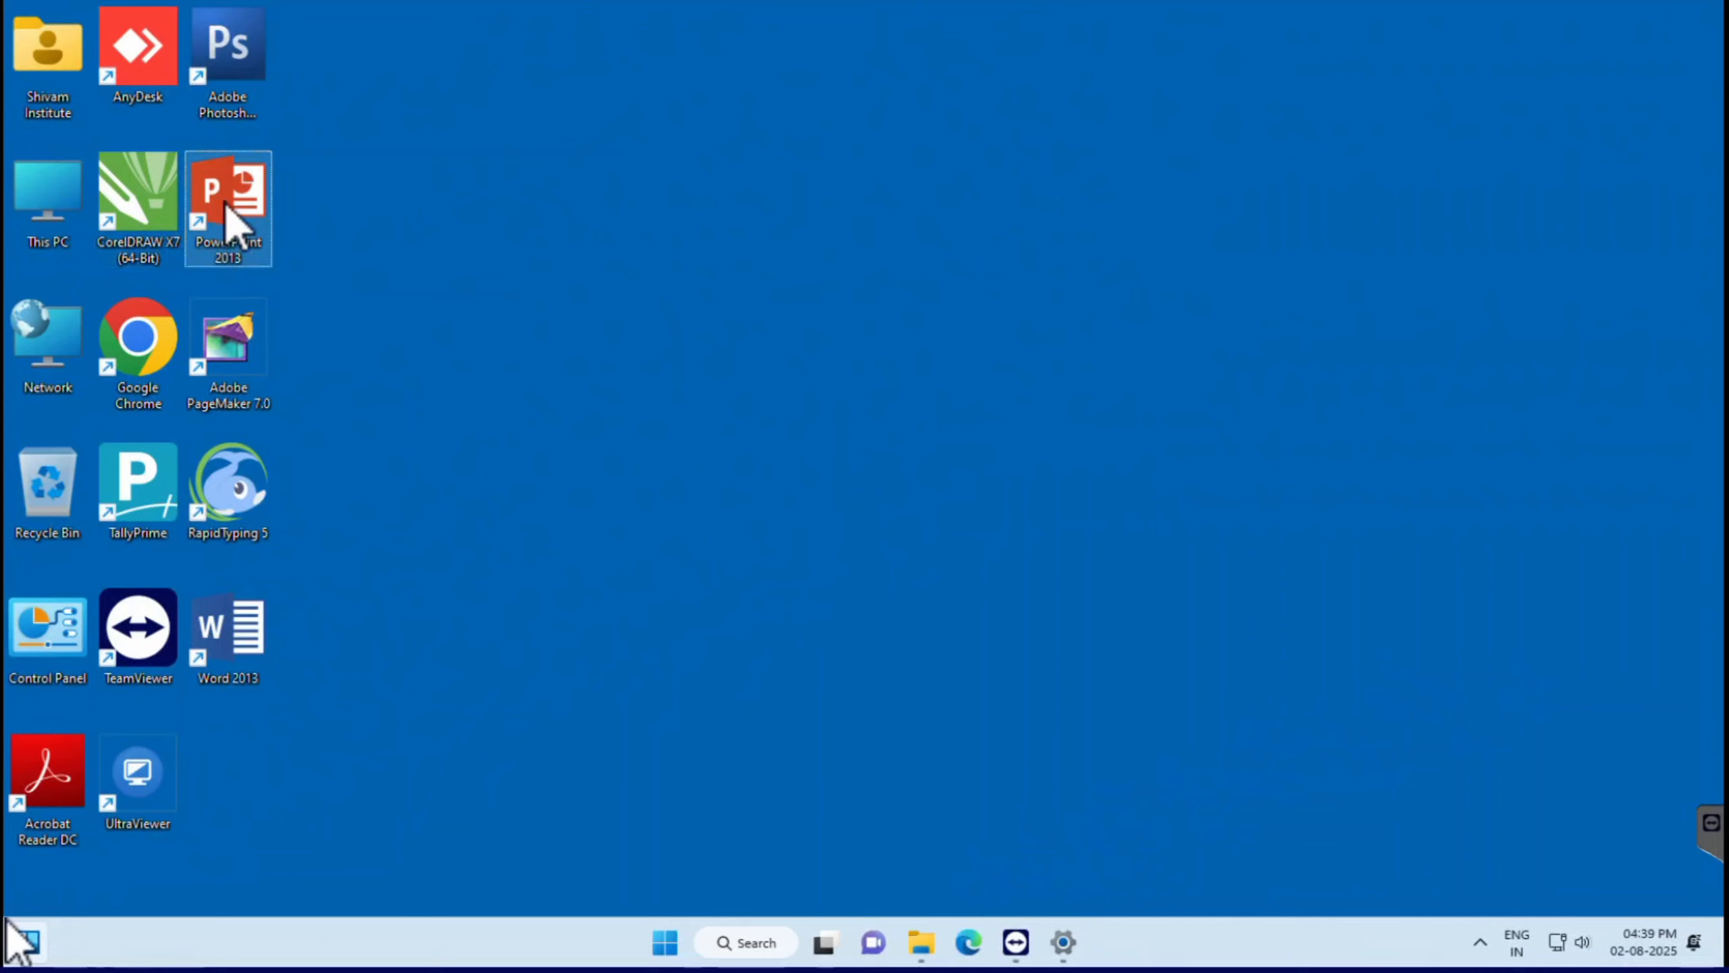
left_click_drag(227, 206, 1063, 114)
left_click_drag(256, 344, 1035, 214)
left_click_drag(265, 516, 1065, 381)
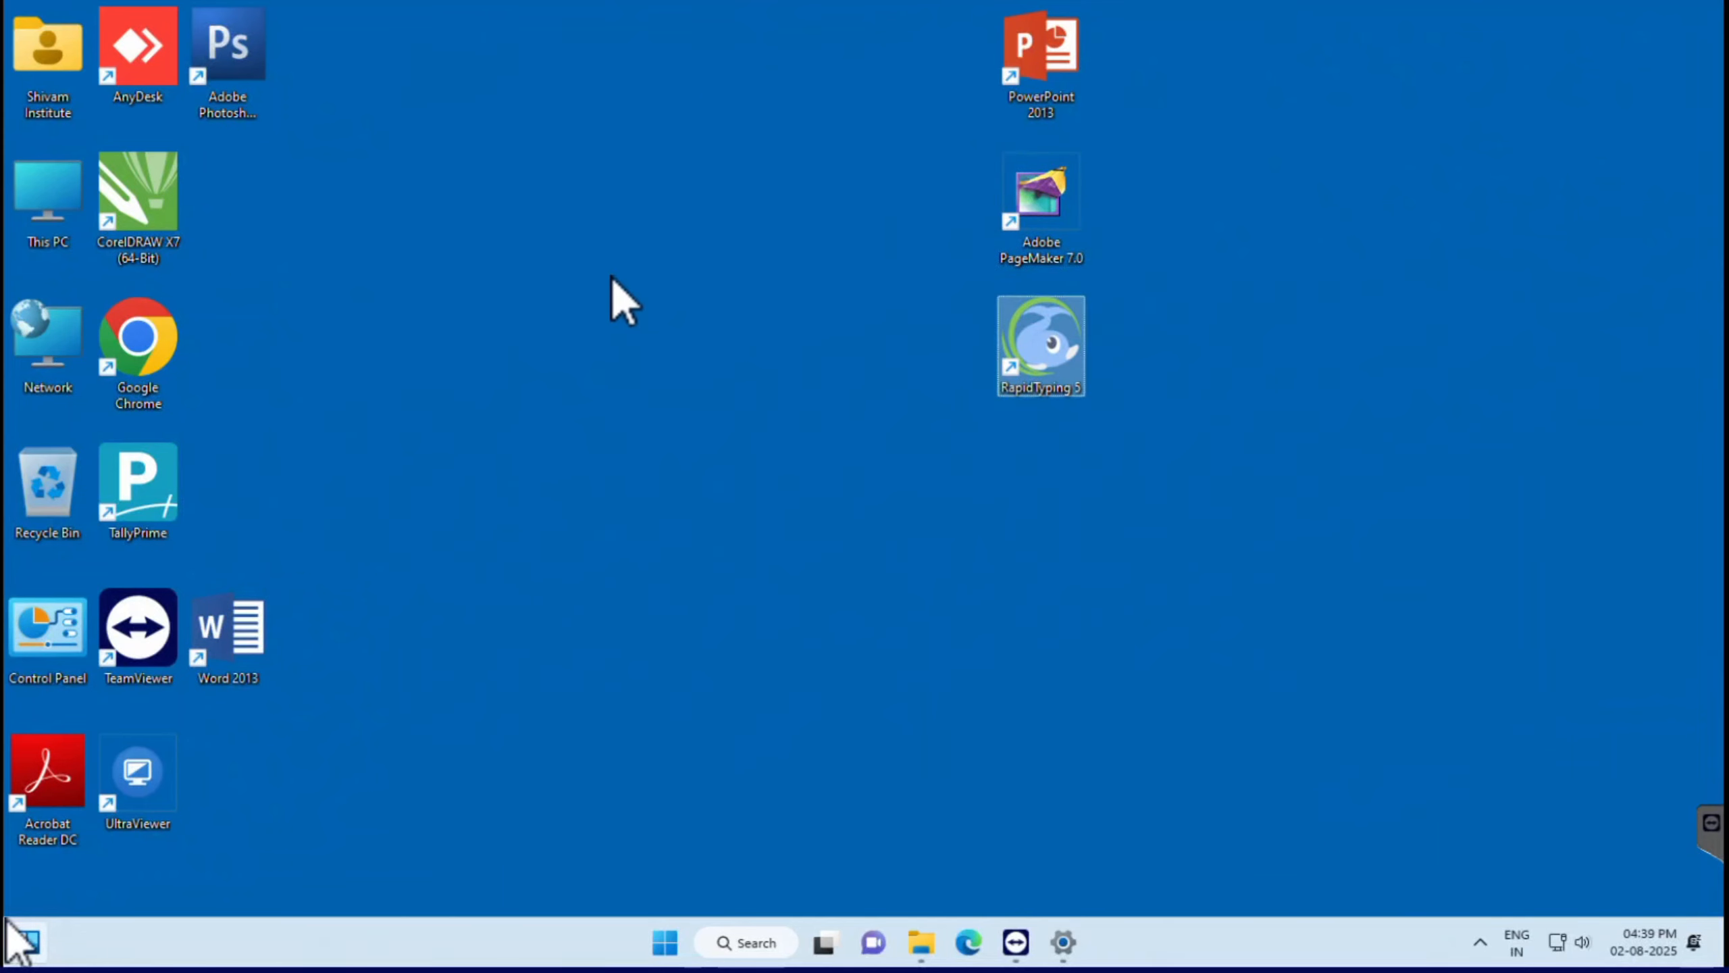
- Turn auto arrange back on for the desktop icons
right_click(520, 212)
mouse_move(570, 238)
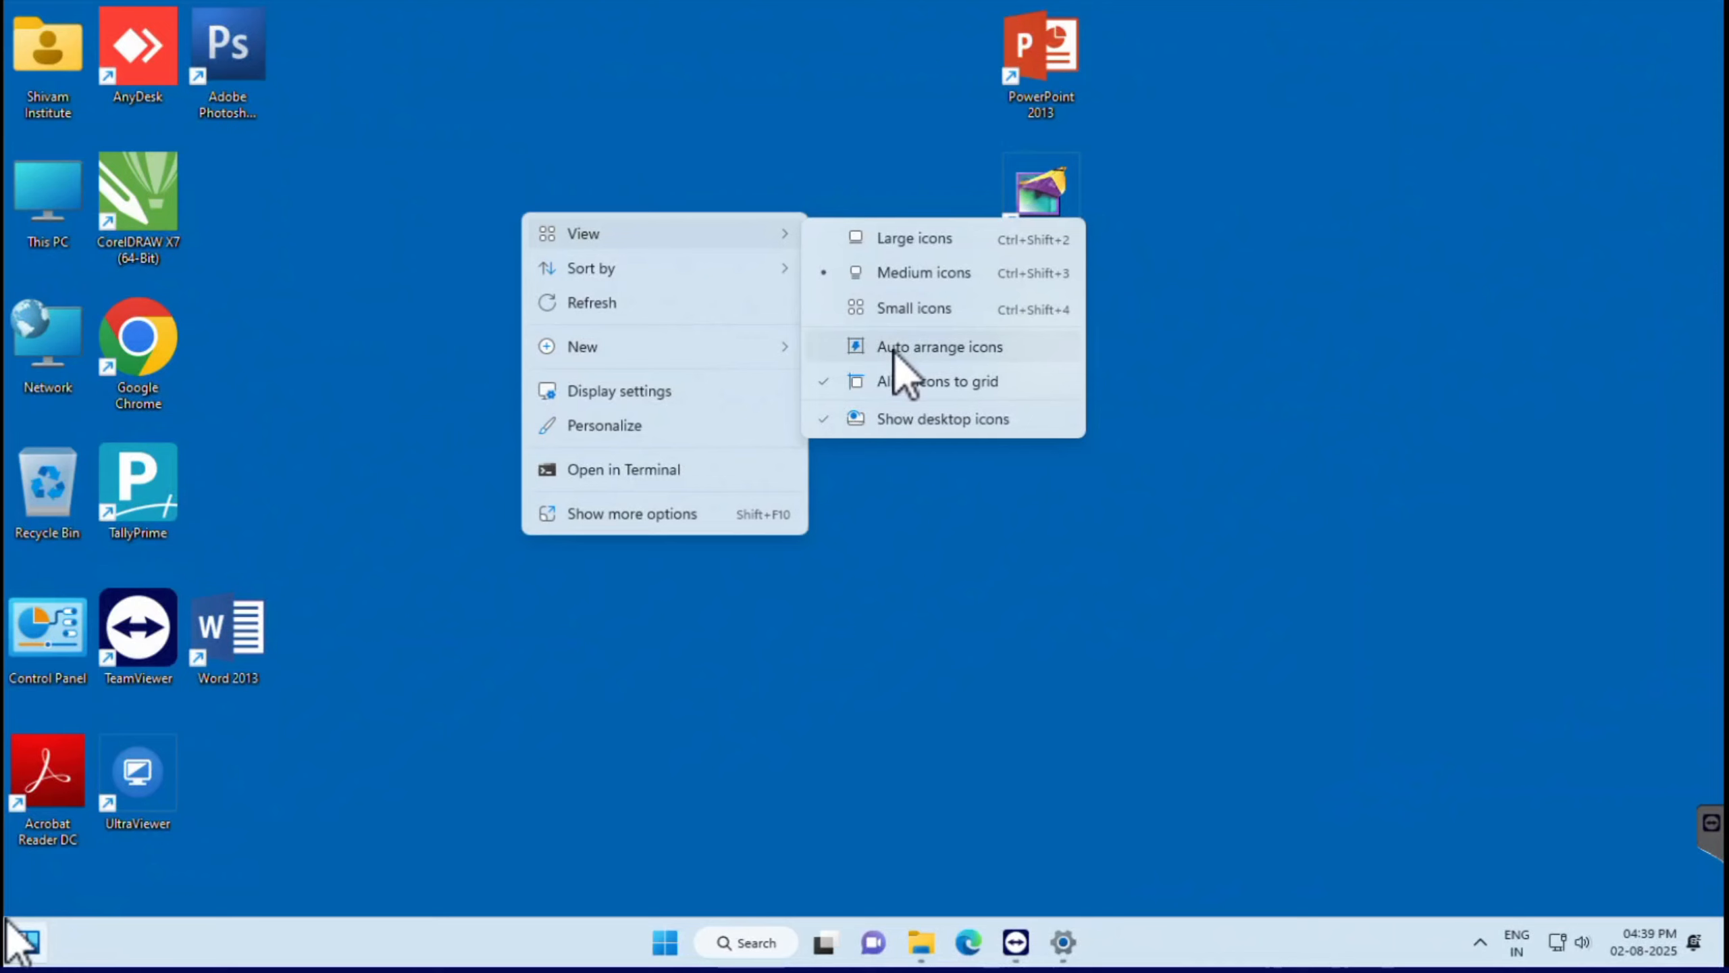
left_click(895, 348)
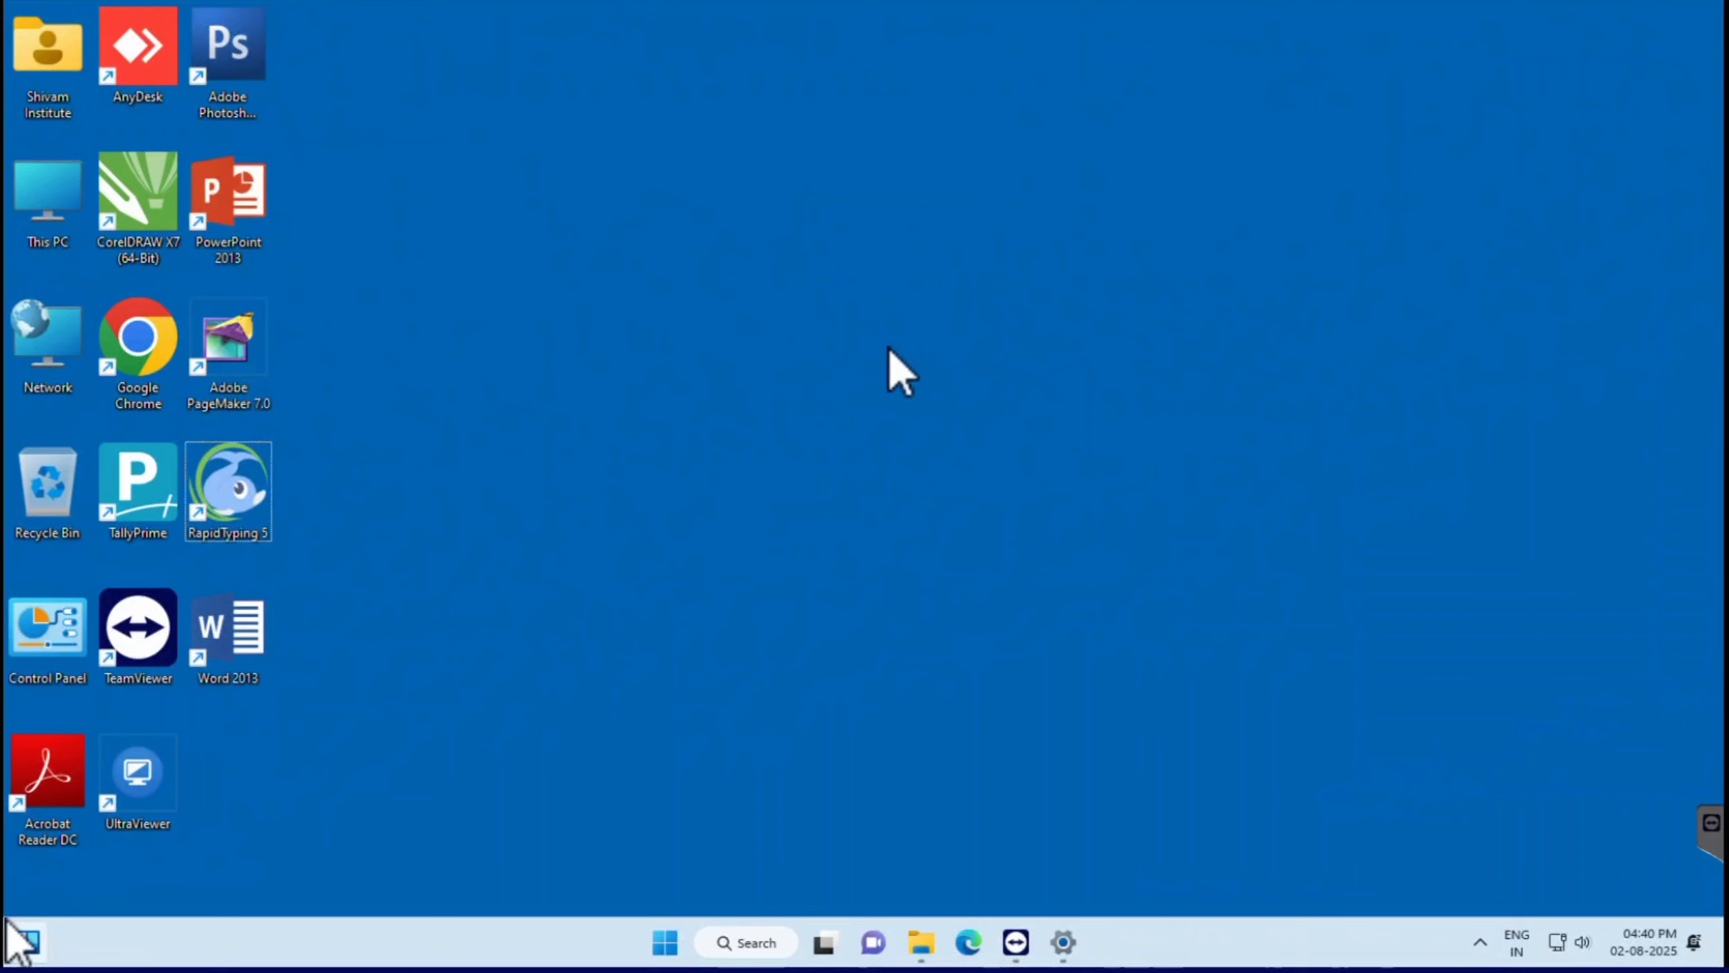
- Turn off auto arrange for the desktop icons, keeping grid alignment enabled
right_click(756, 246)
mouse_move(810, 280)
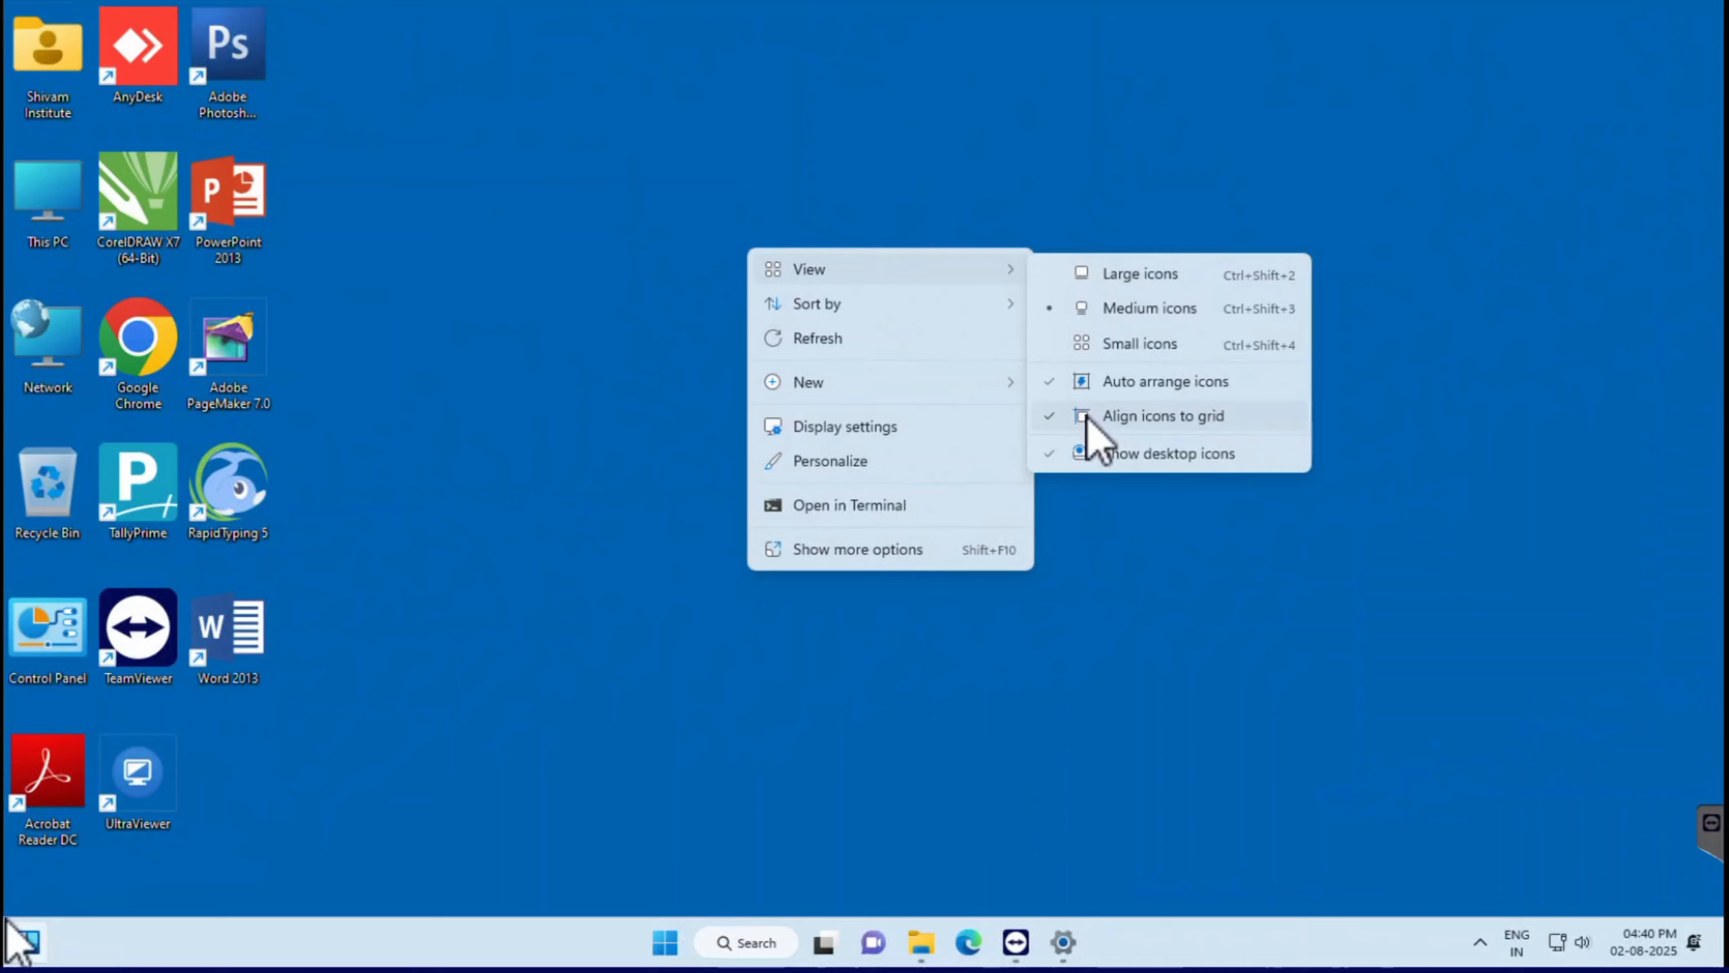
left_click(485, 374)
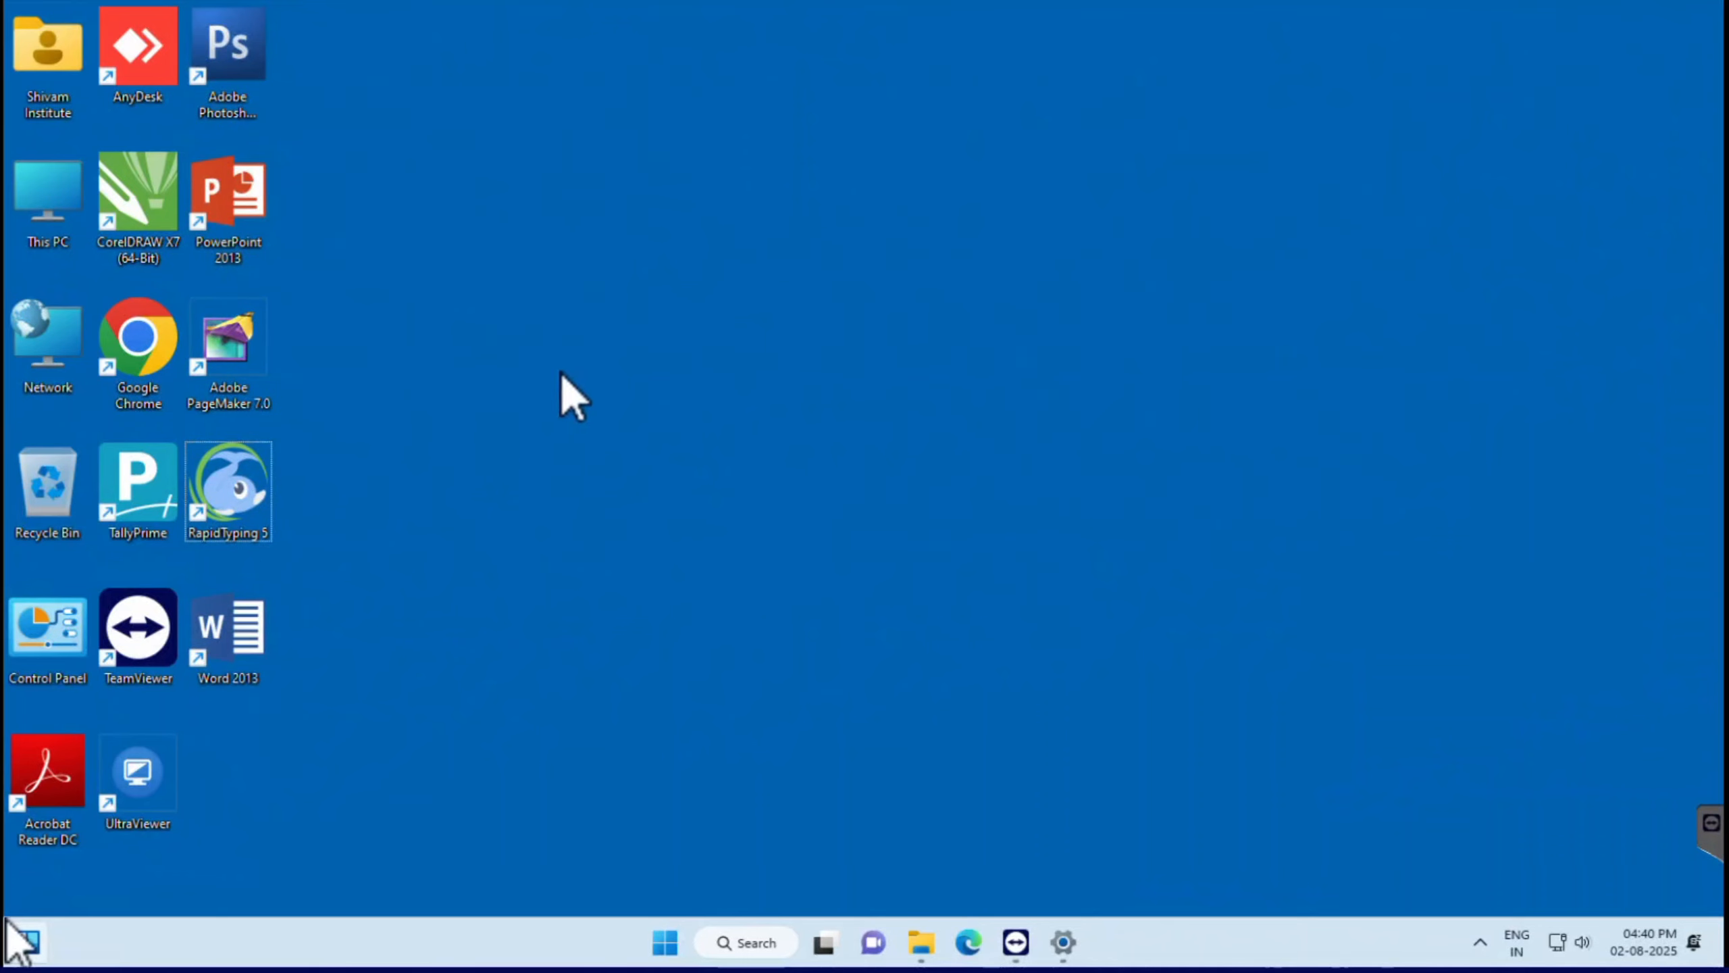
right_click(534, 261)
mouse_move(614, 267)
left_click(932, 397)
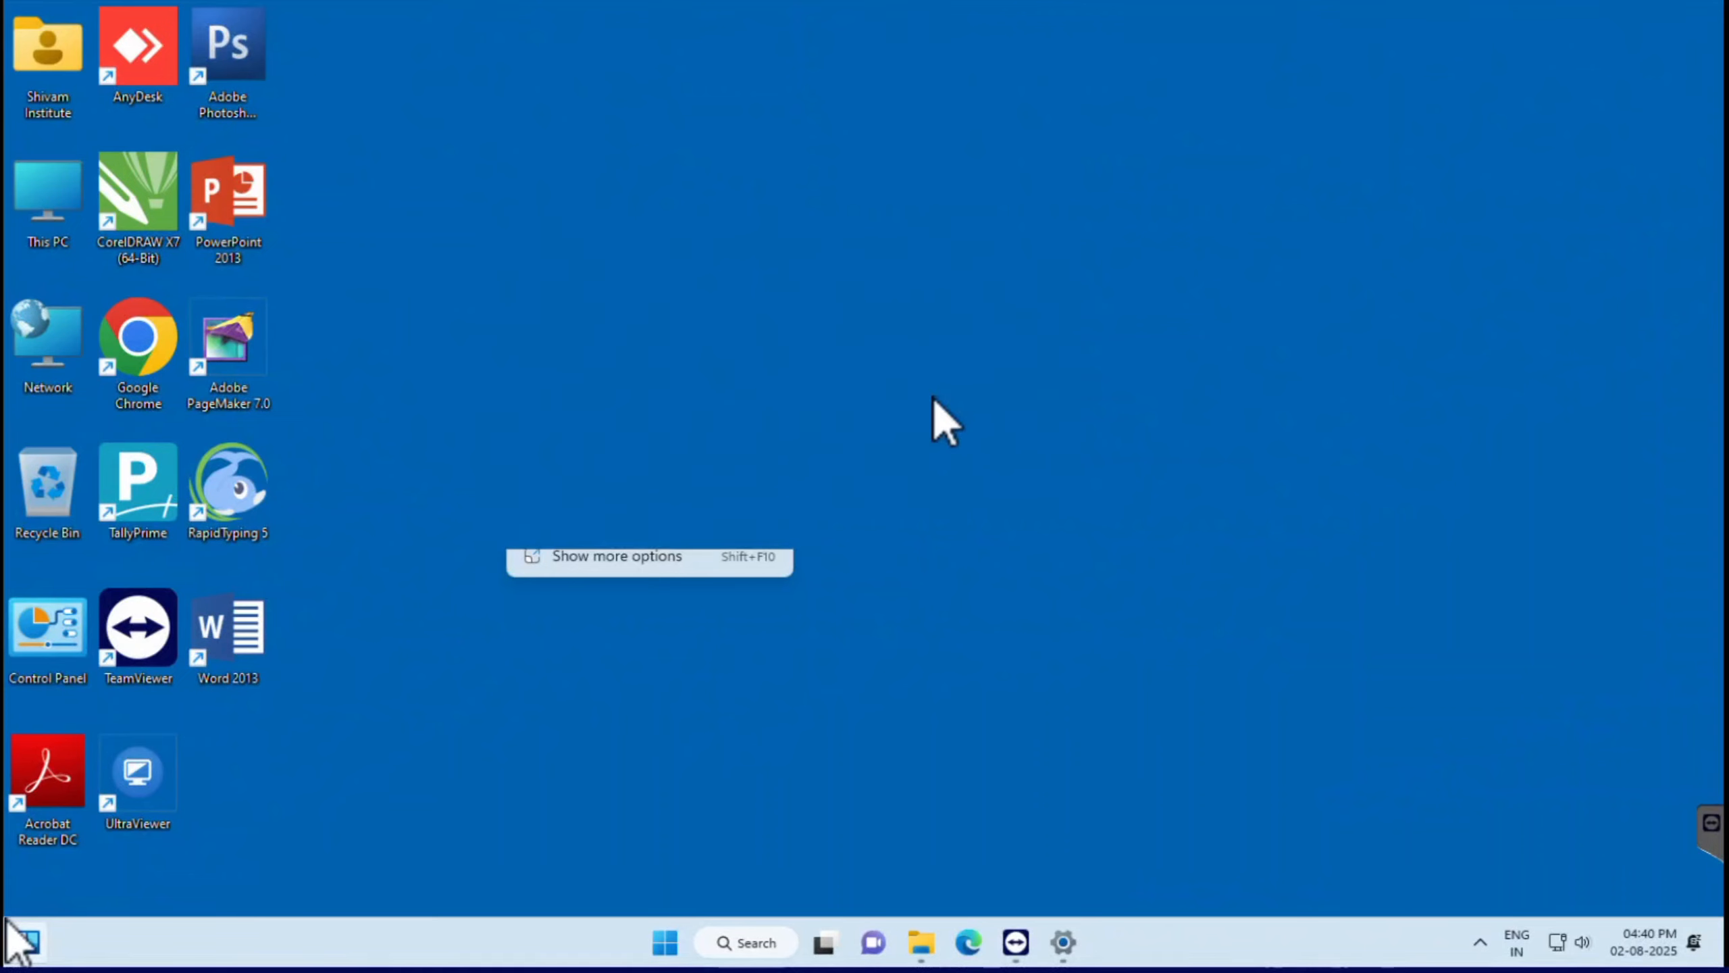
- Move the PageMaker, RapidTyping, TallyPrime and Chrome icons into the empty desktop area, with TallyPrime above RapidTyping and Chrome beneath PageMaker
left_click_drag(211, 360, 666, 218)
left_click_drag(269, 517, 737, 289)
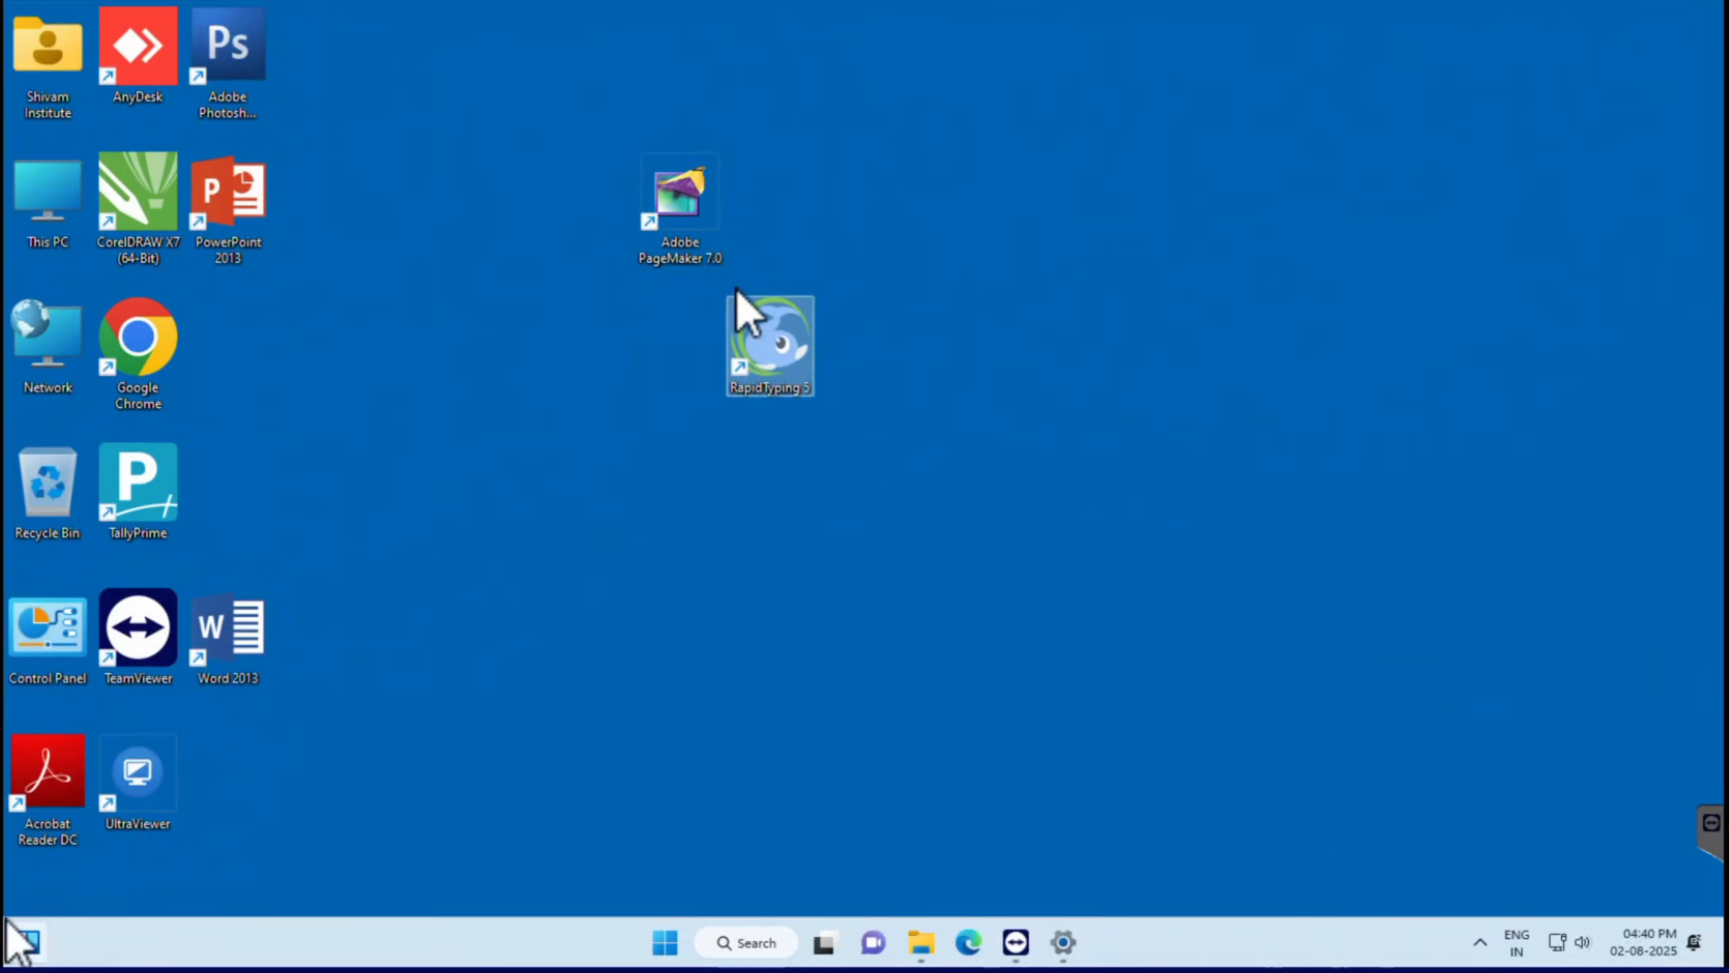
left_click_drag(163, 521, 740, 286)
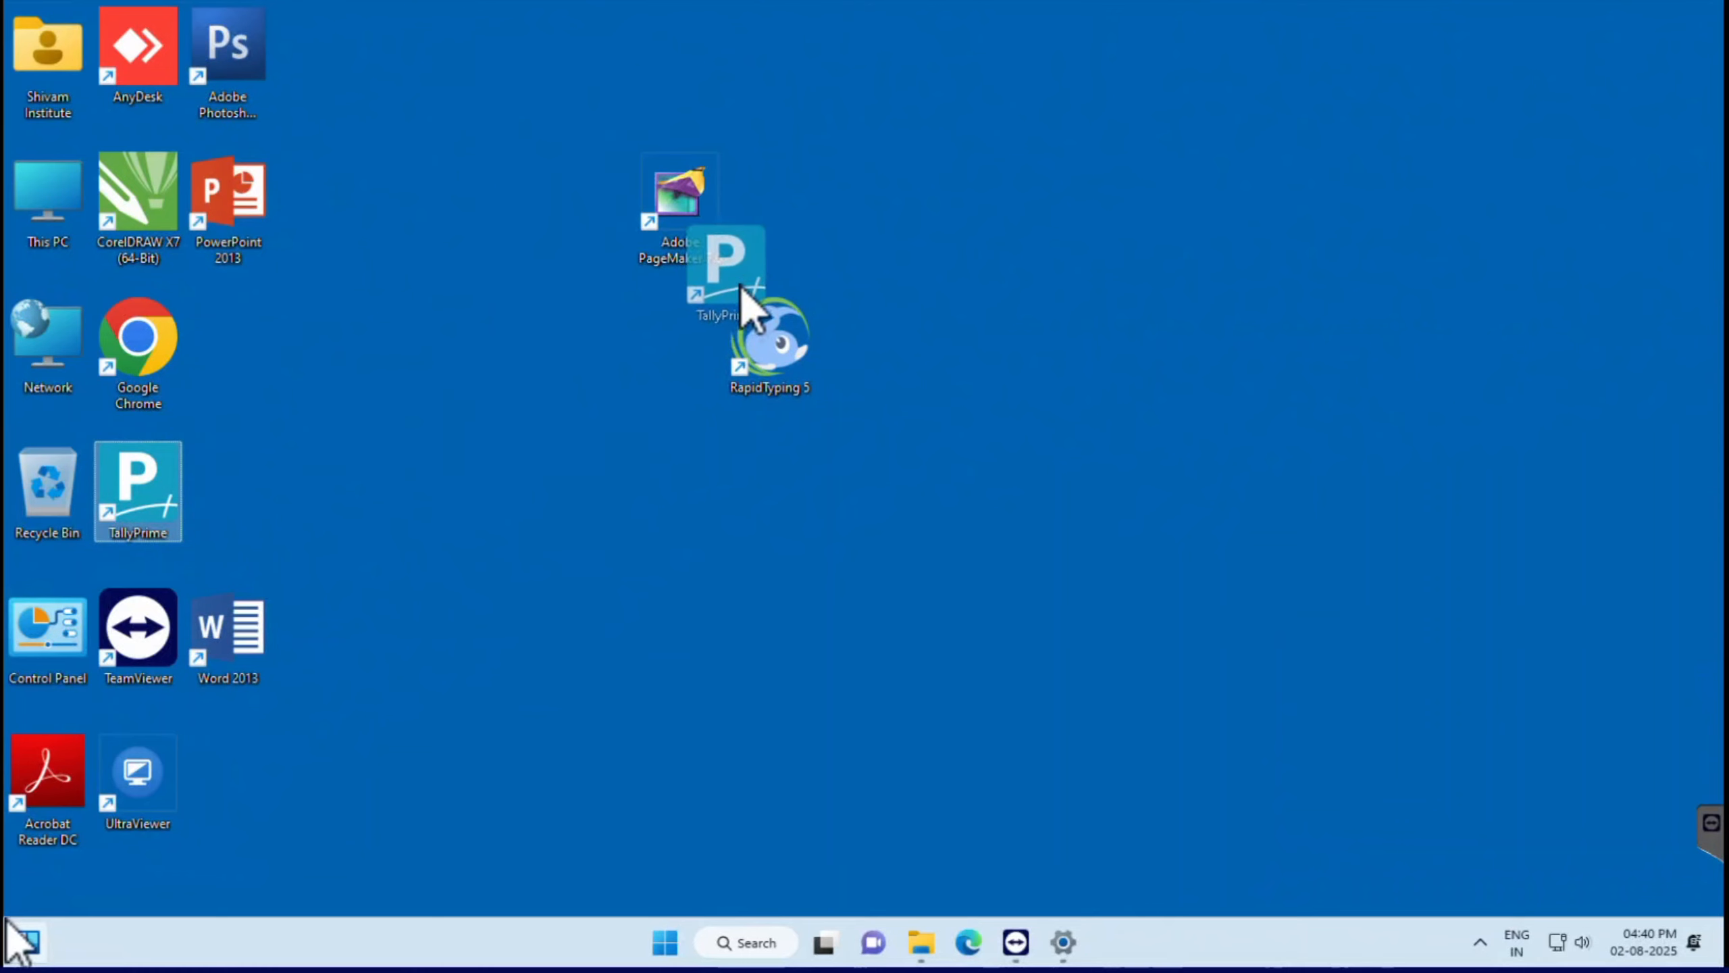
left_click_drag(740, 286, 740, 286)
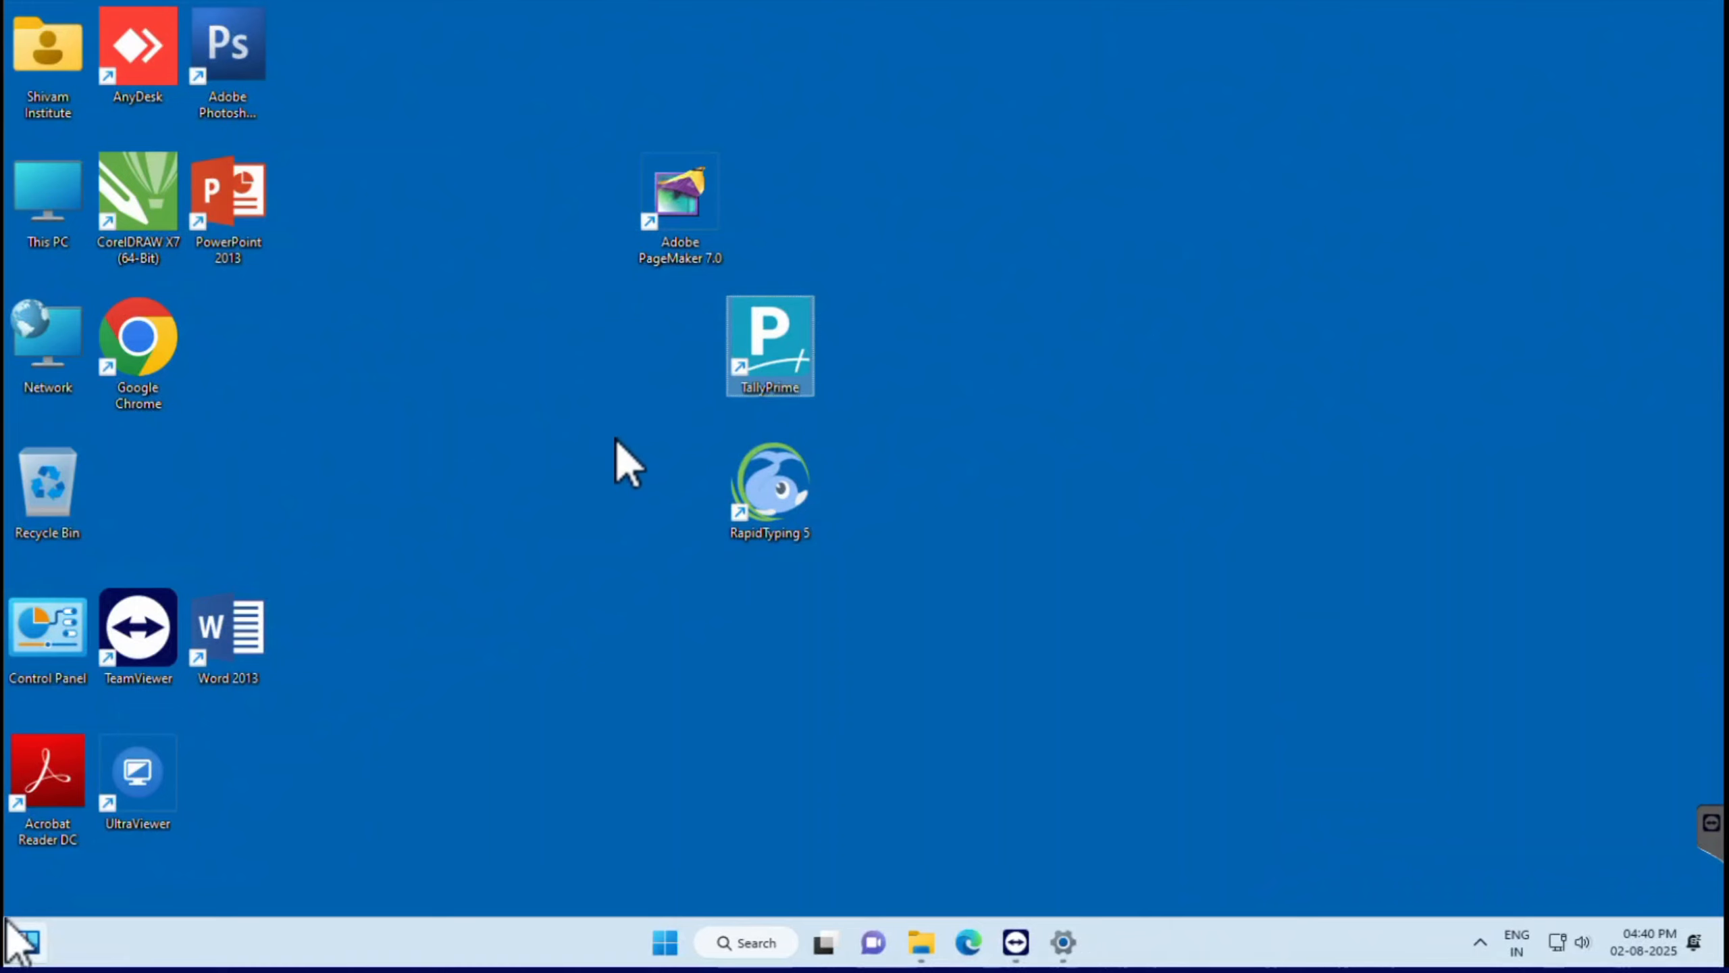
left_click_drag(154, 345, 718, 290)
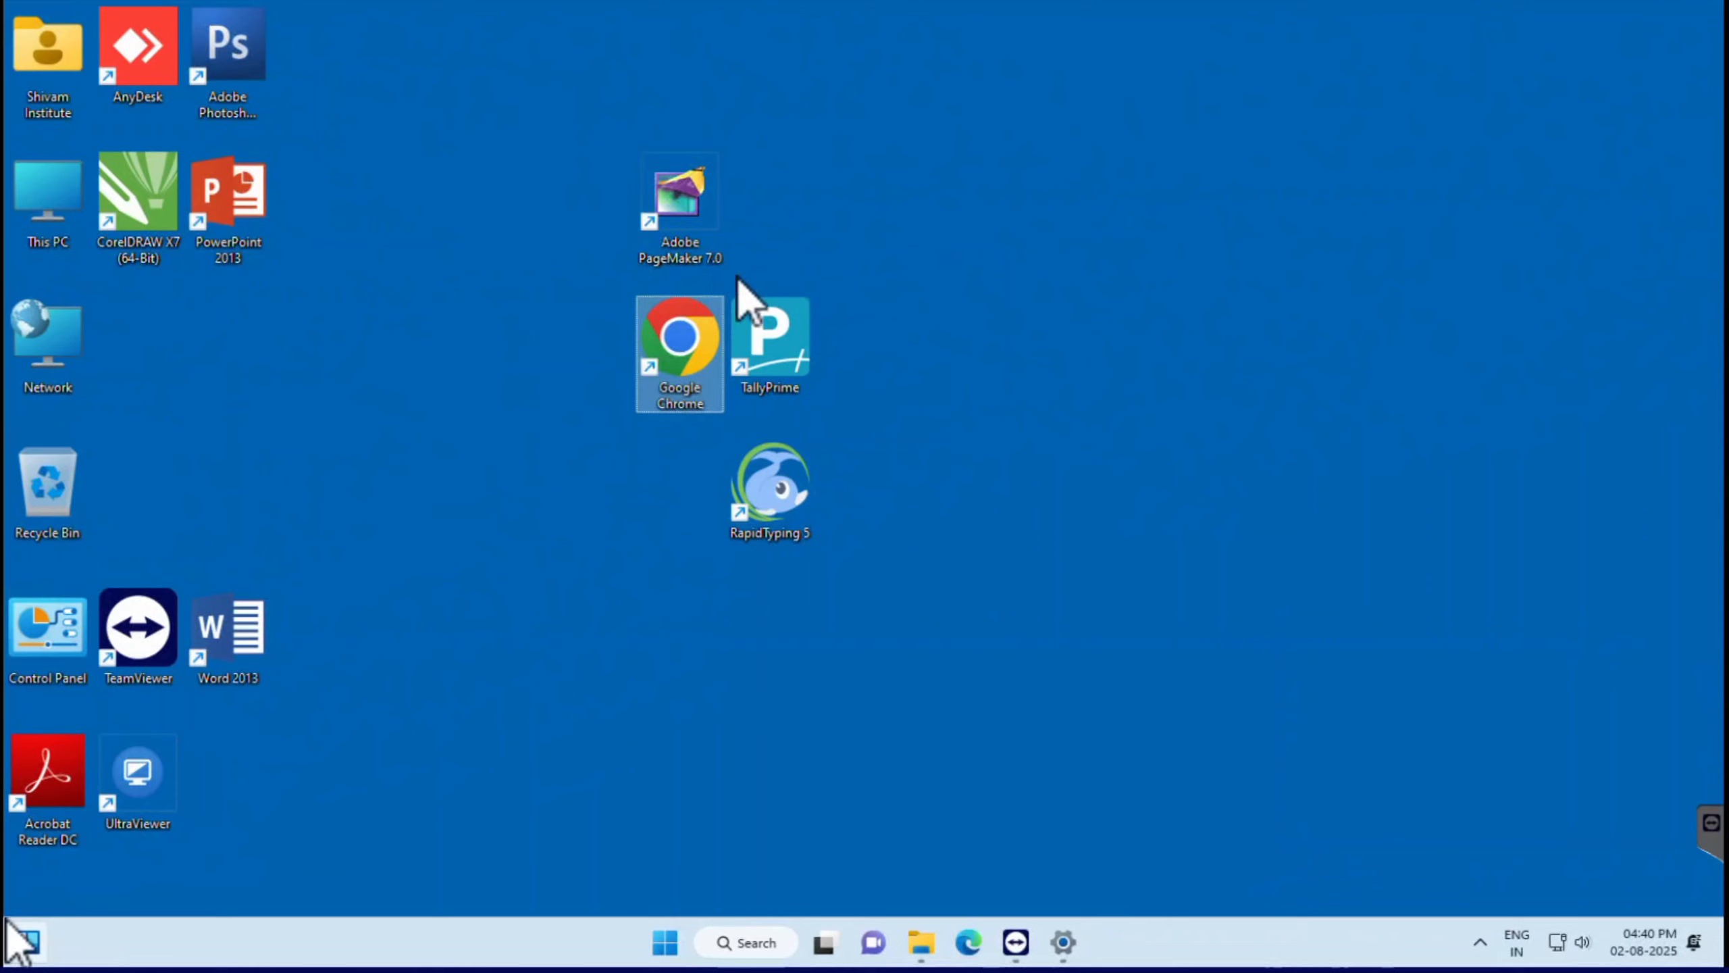
- Turn off grid alignment for the desktop icons, leaving auto arrange off
right_click(462, 244)
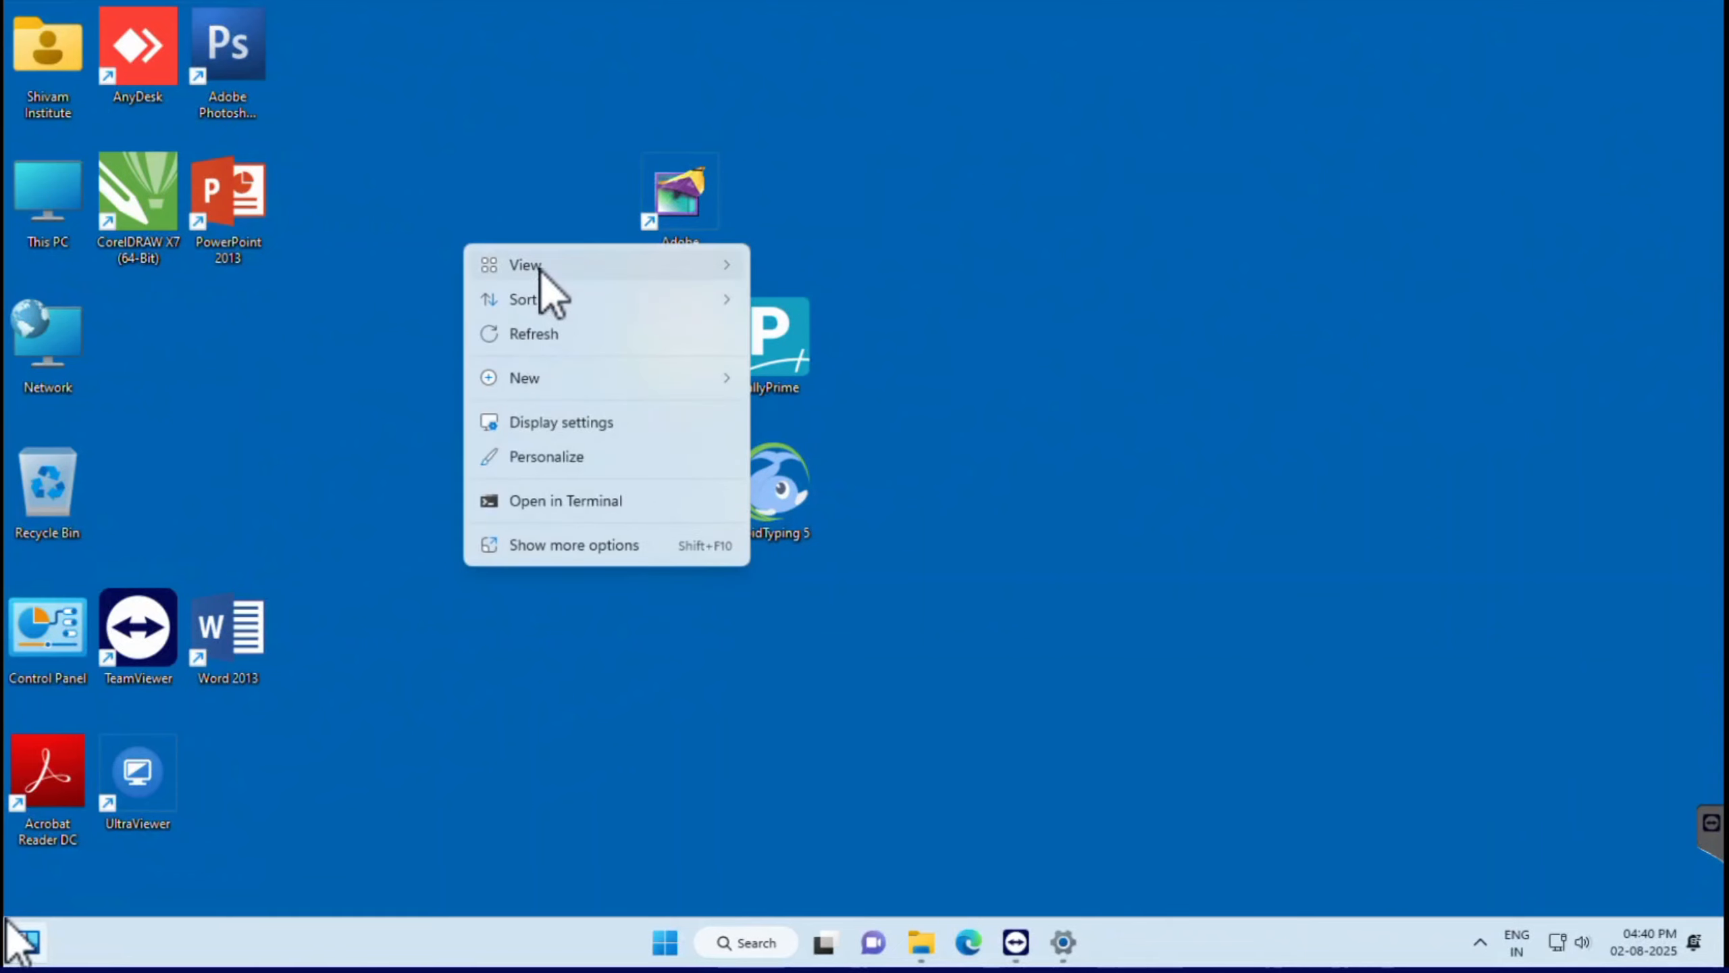
mouse_move(541, 268)
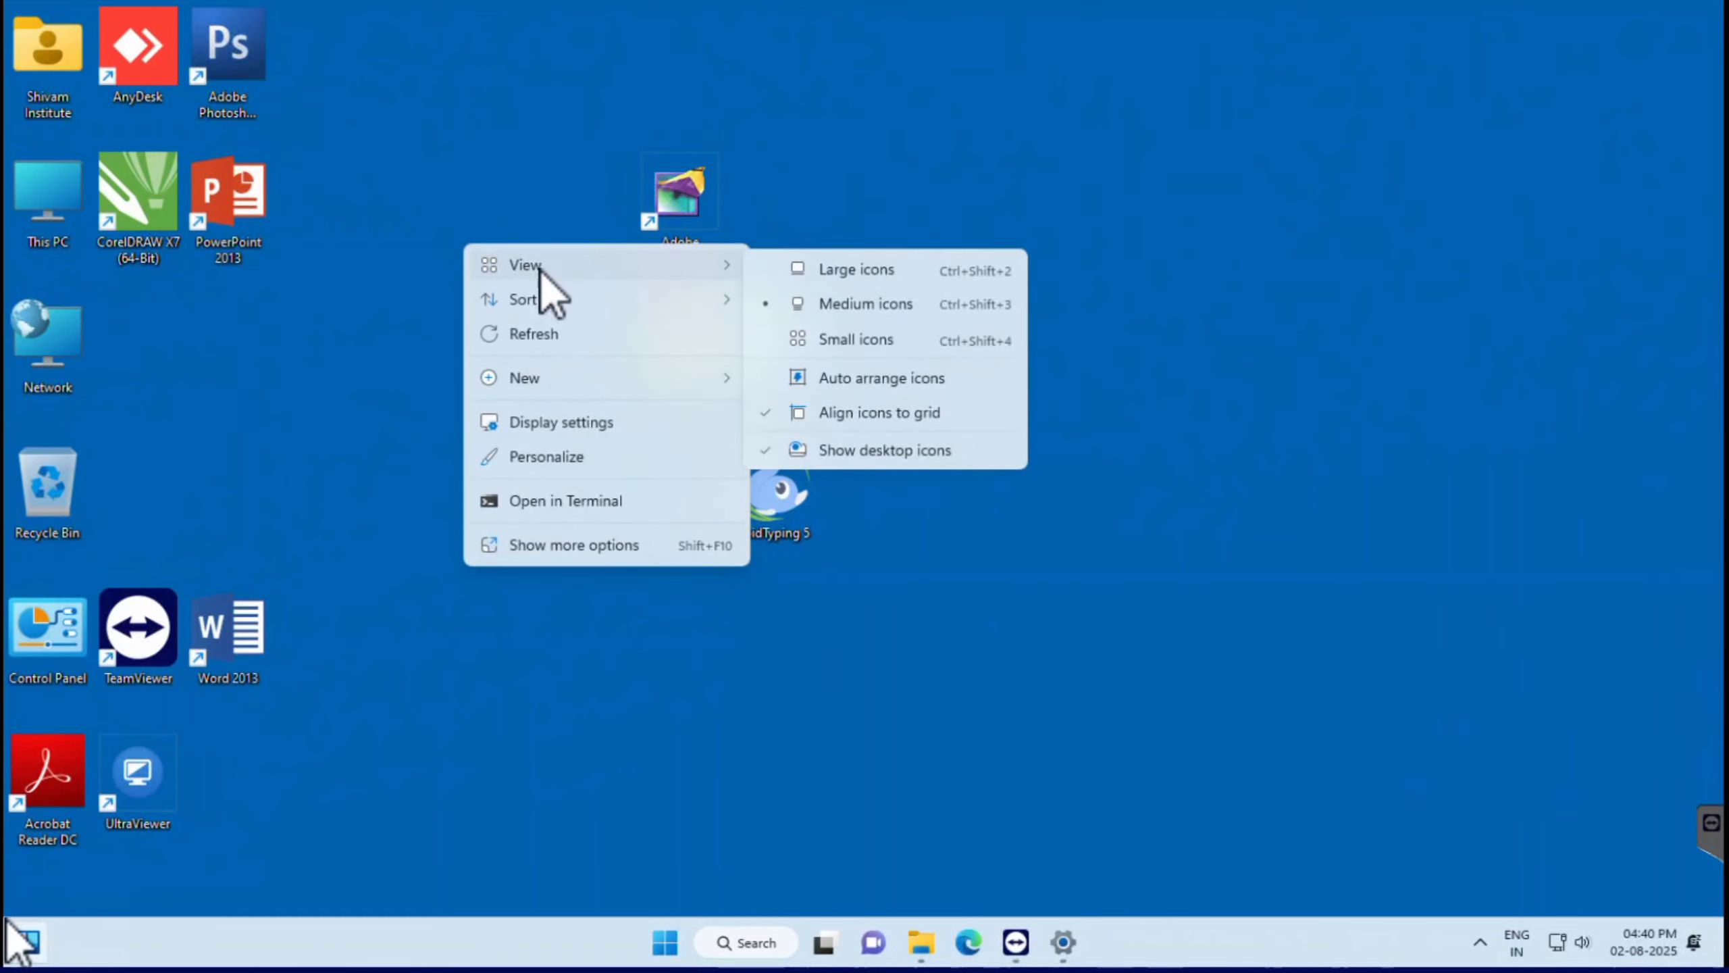
left_click(856, 413)
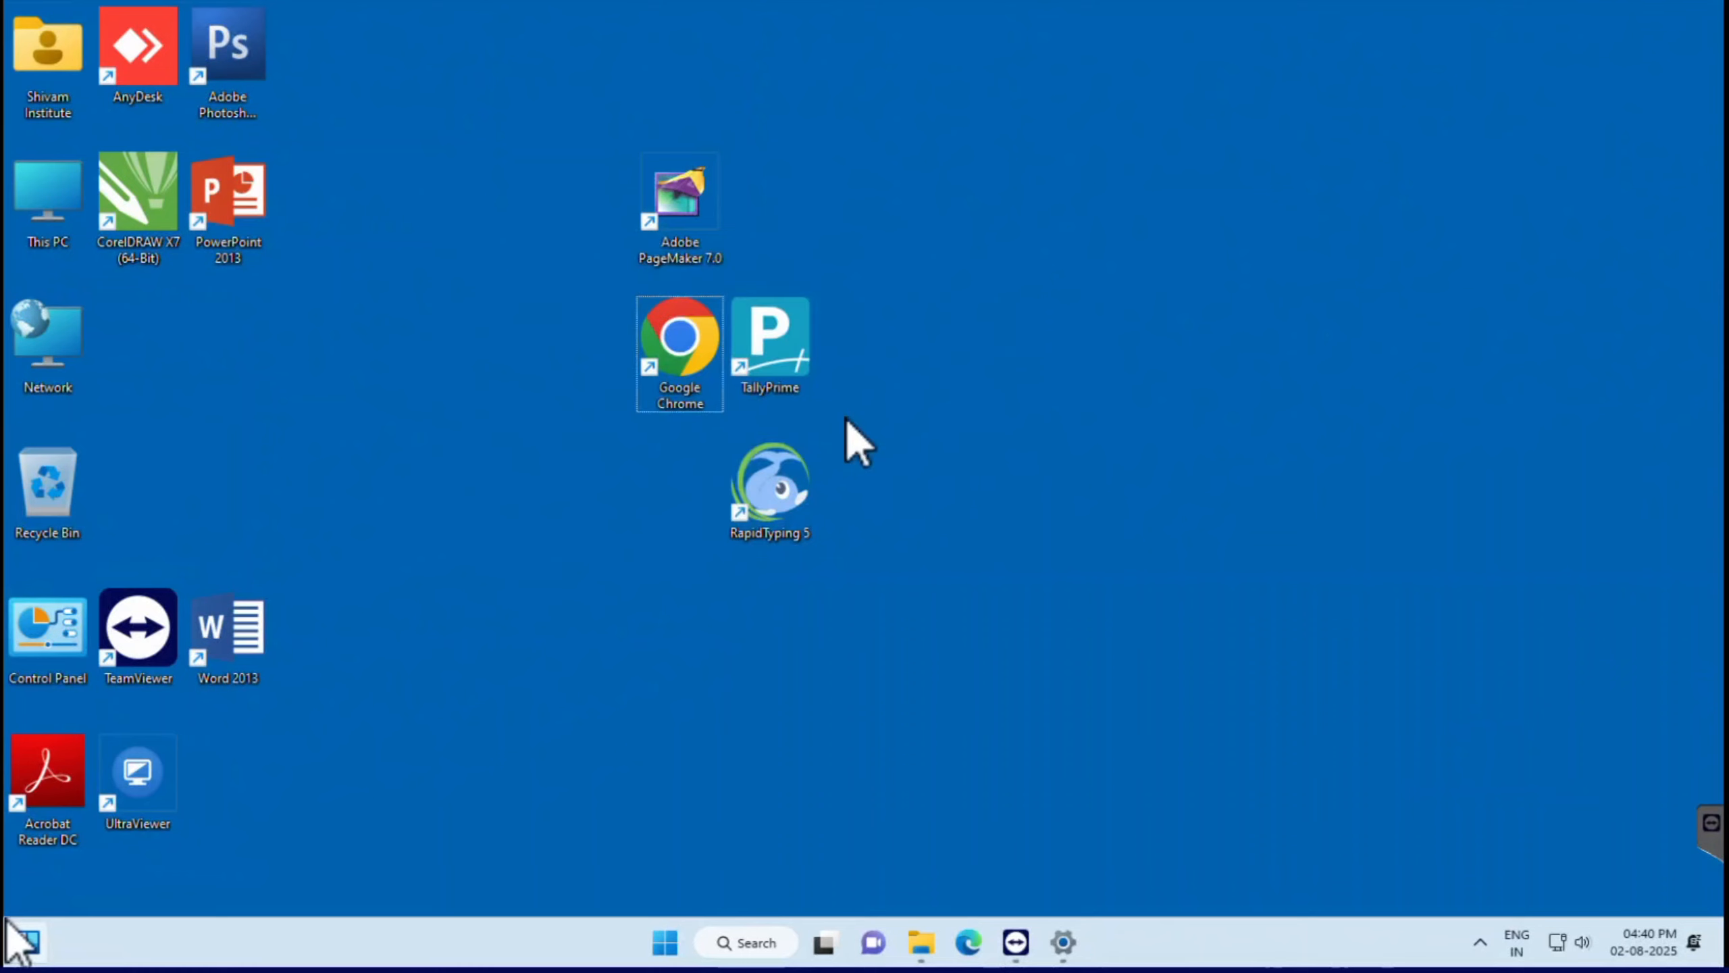
- Move the RapidTyping 5, TallyPrime and Adobe PageMaker 7.0 icons to free positions so they overlap closely around the Chrome icon
left_click_drag(758, 507, 727, 257)
left_click_drag(774, 357, 761, 339)
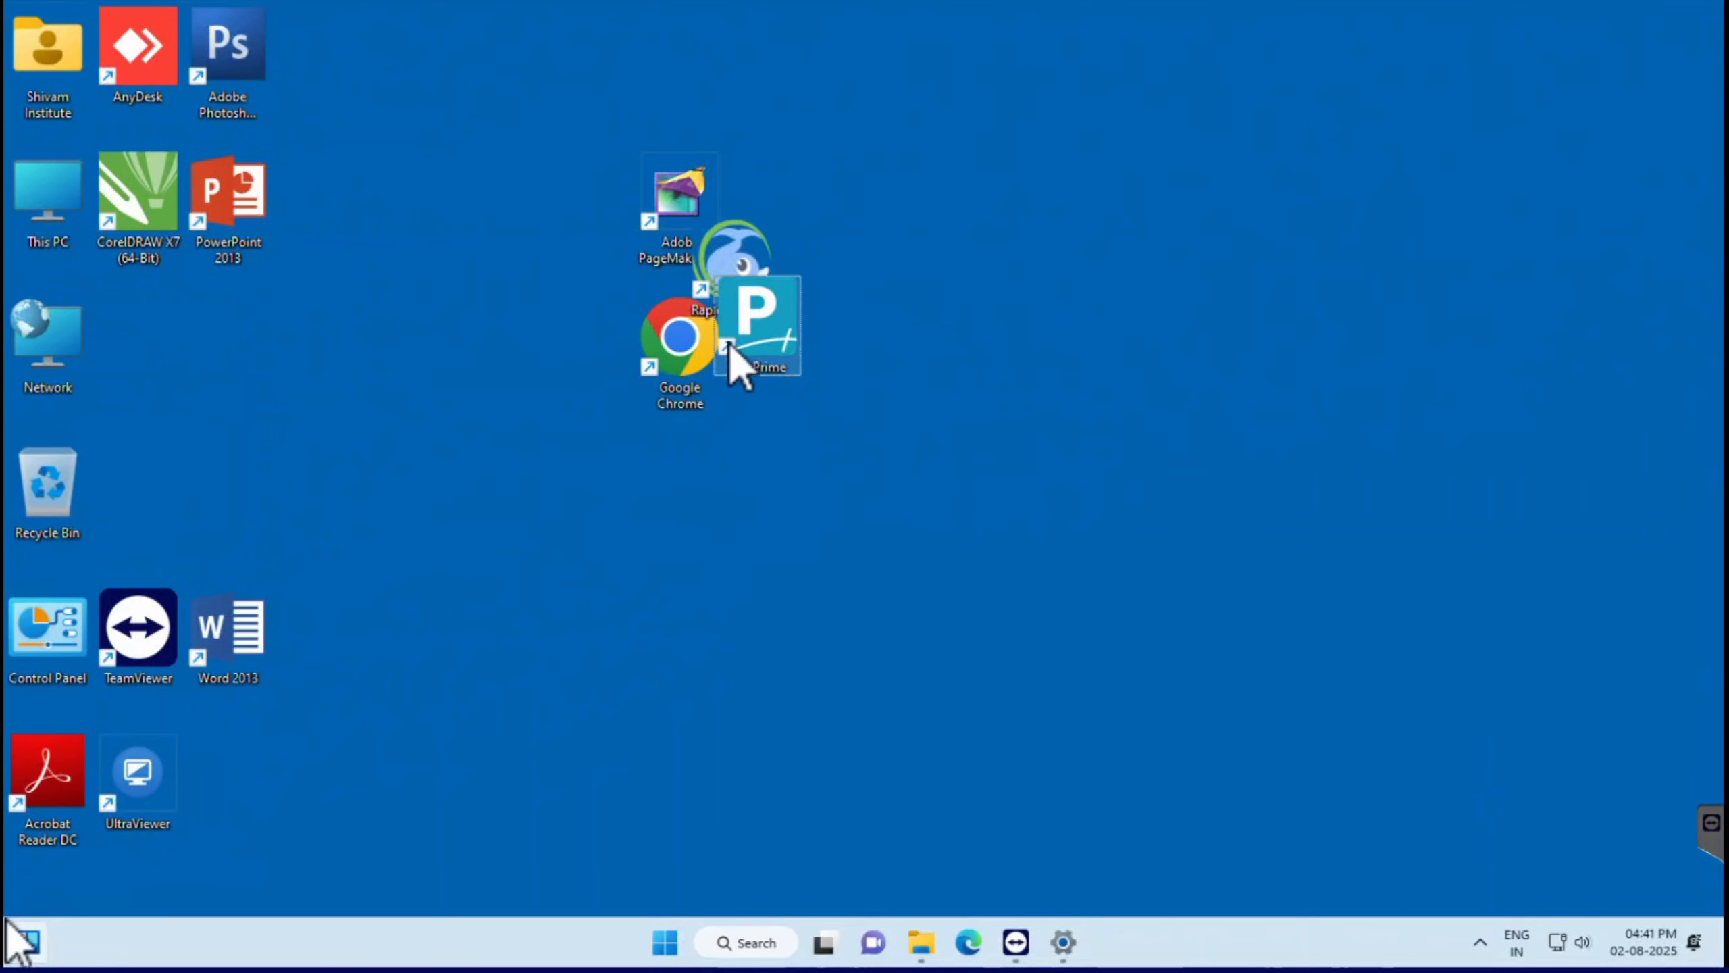
left_click(668, 200)
left_click_drag(668, 200, 661, 243)
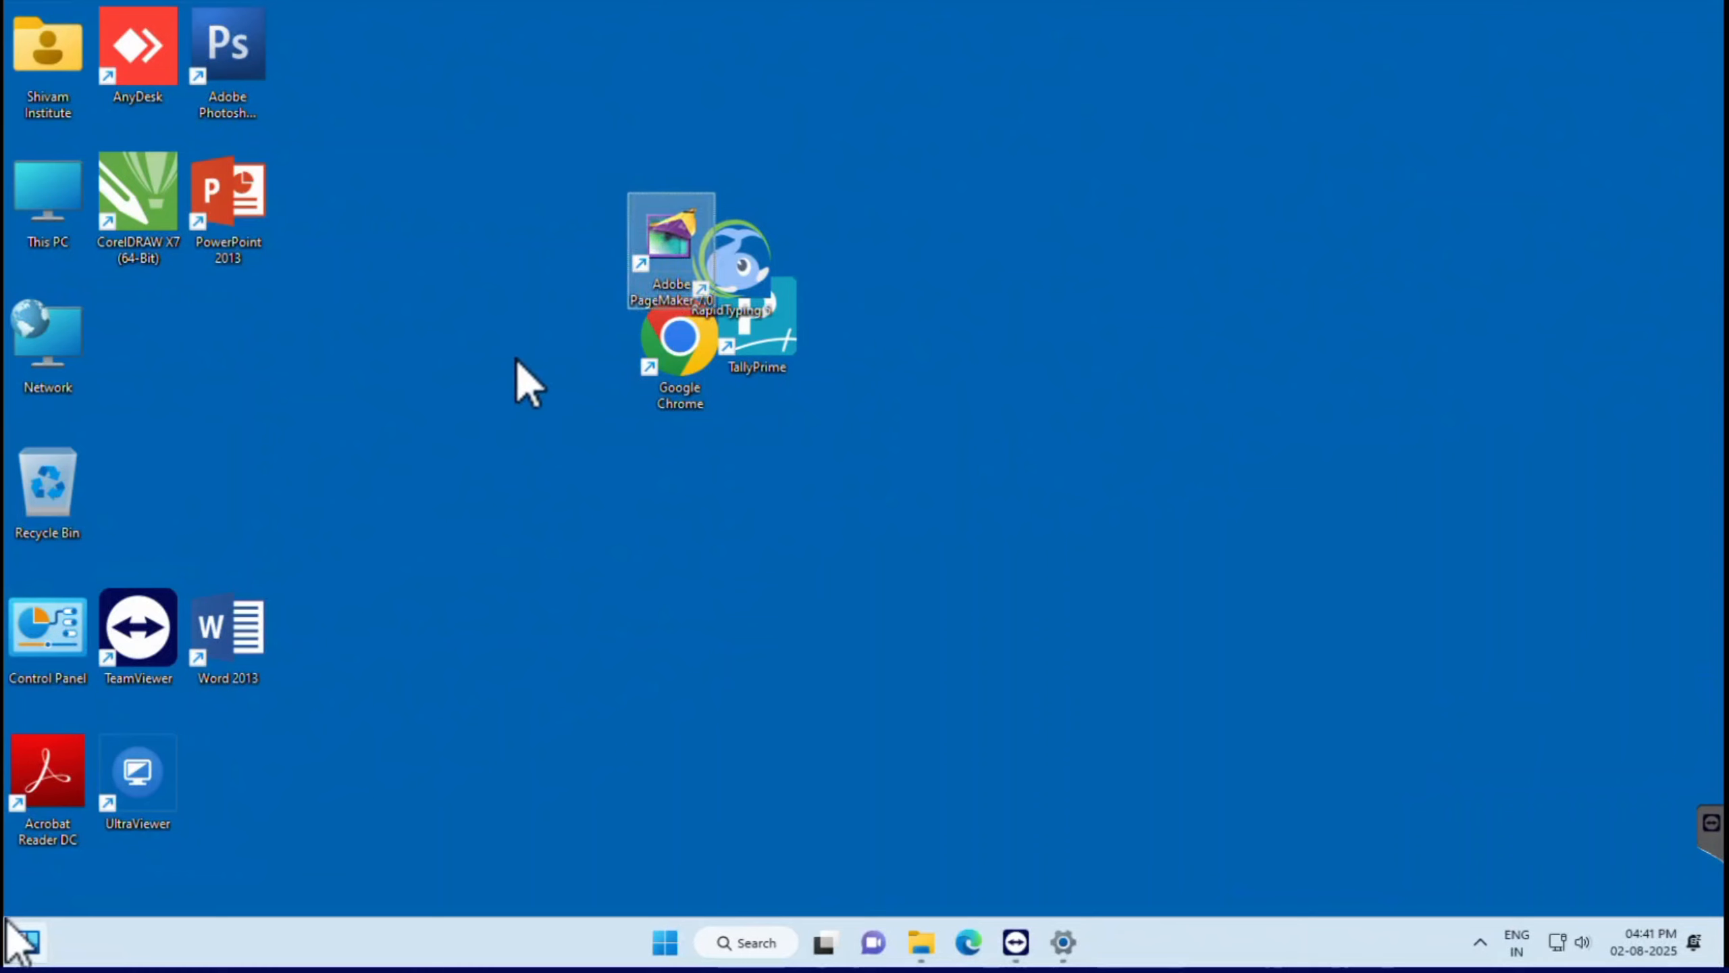
- Turn grid alignment back on for the desktop icons
right_click(454, 242)
mouse_move(518, 272)
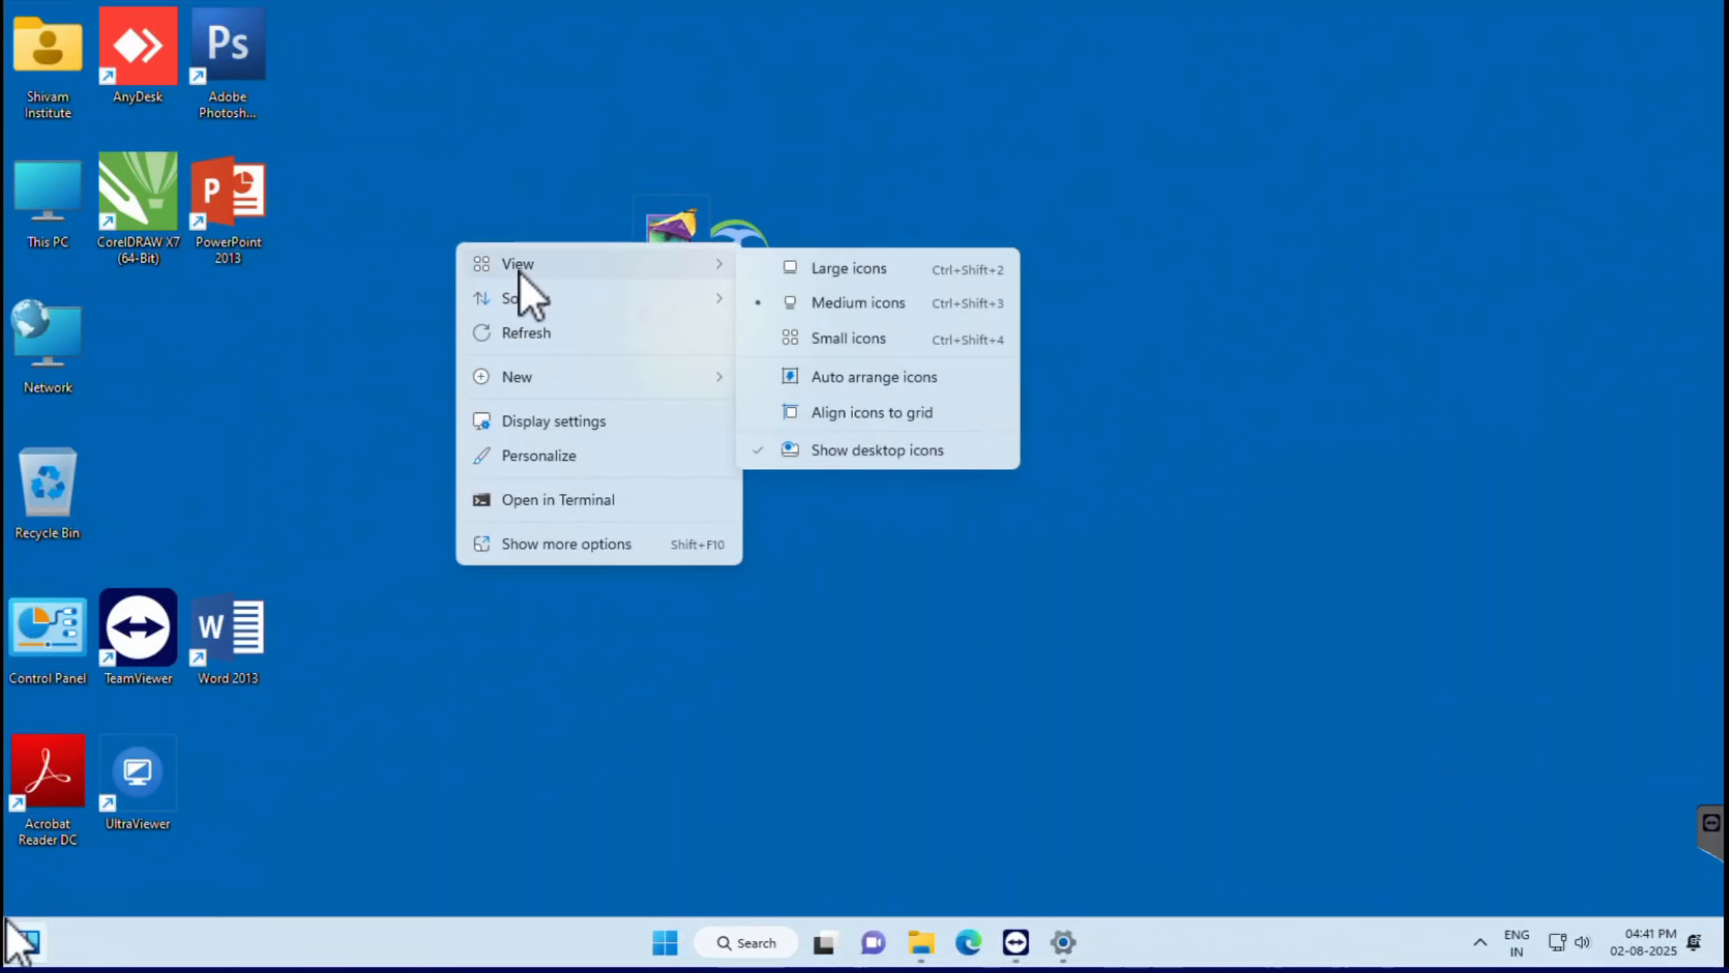
left_click(865, 413)
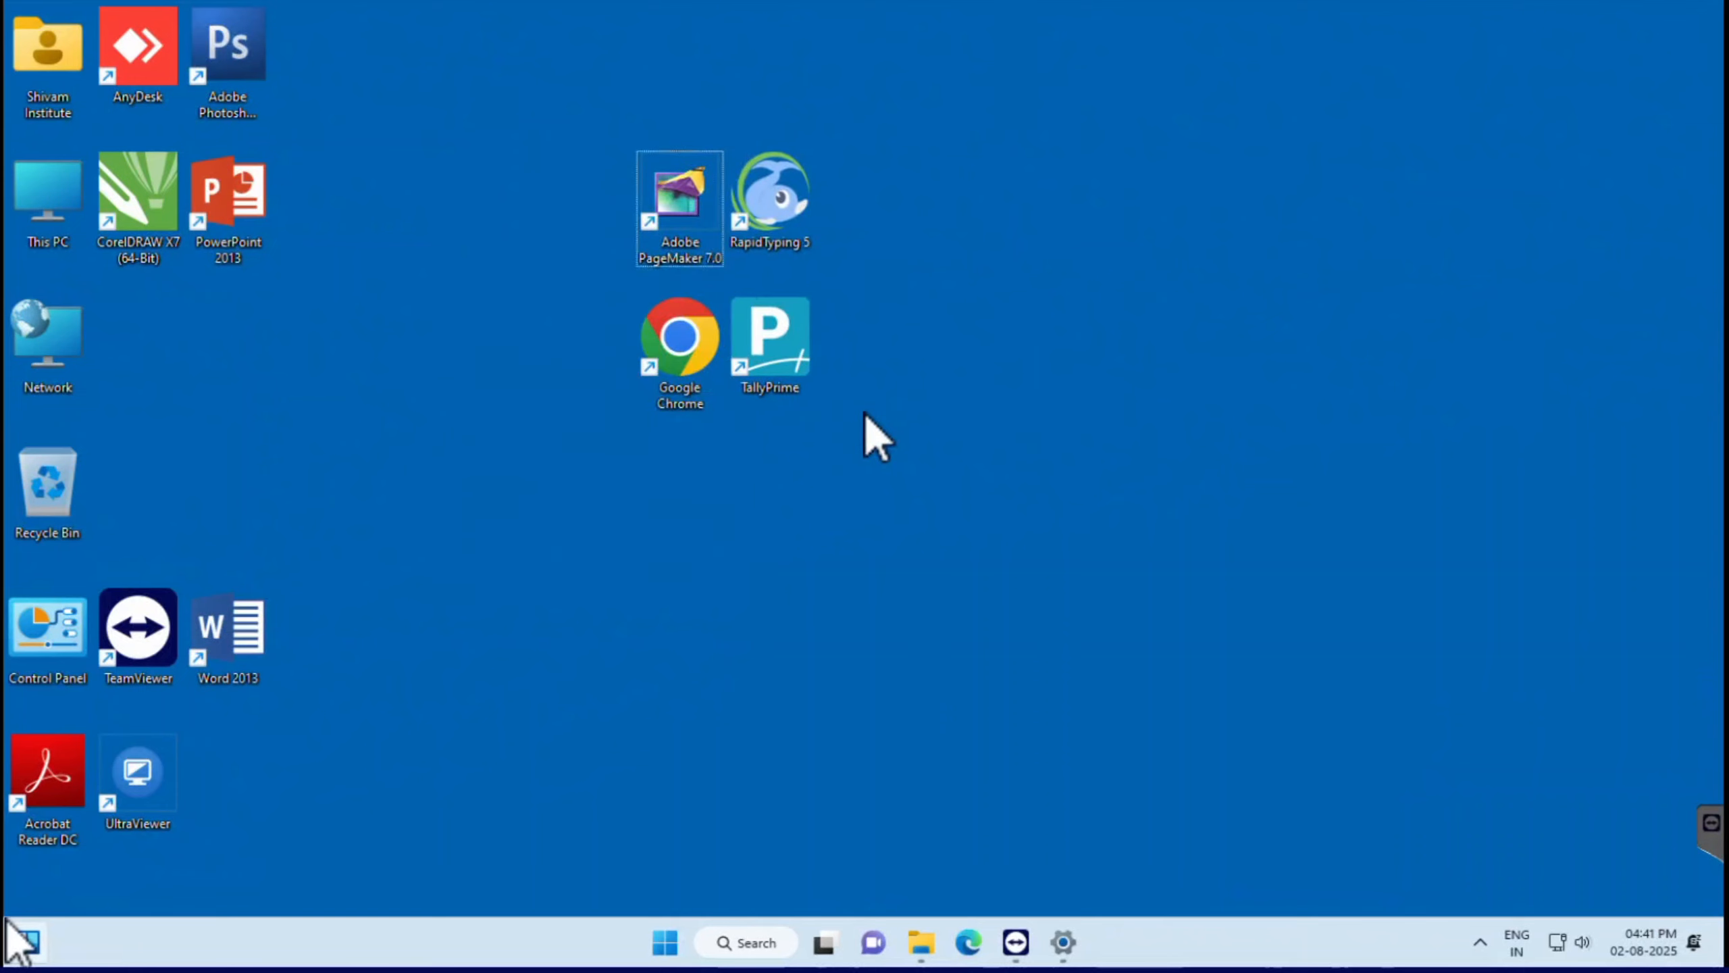
- Turn on auto arrange for the desktop icons, then select all the icons at once and clear the selection
right_click(469, 221)
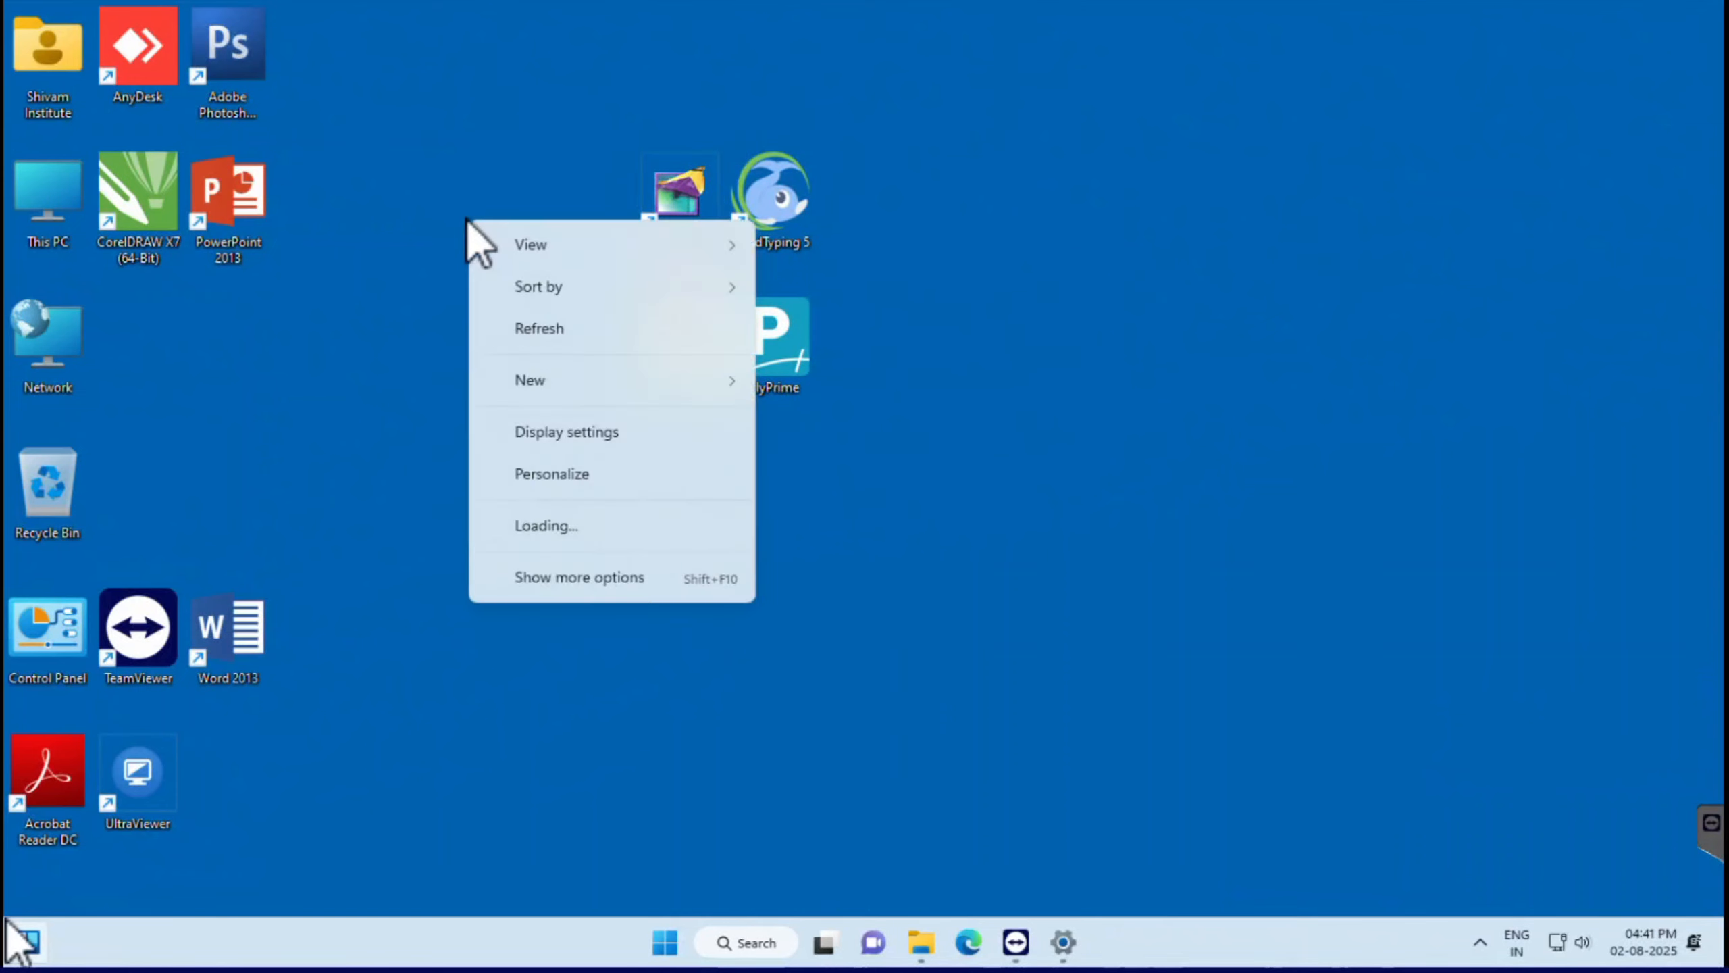
mouse_move(544, 240)
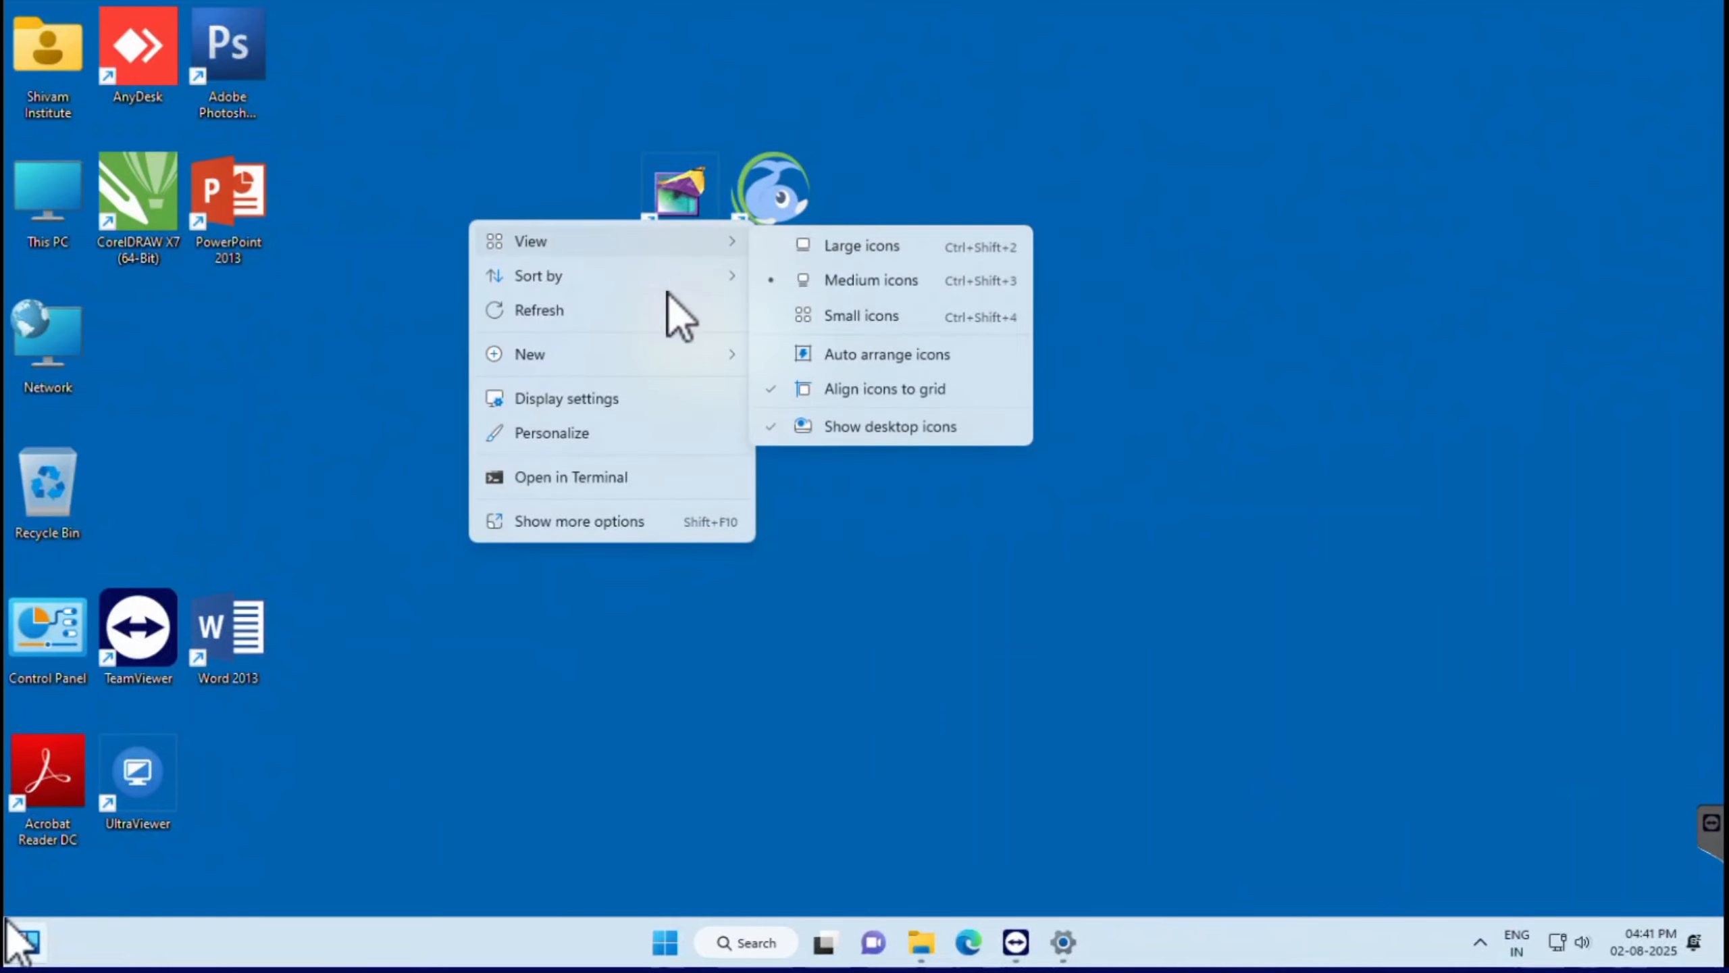
left_click(916, 354)
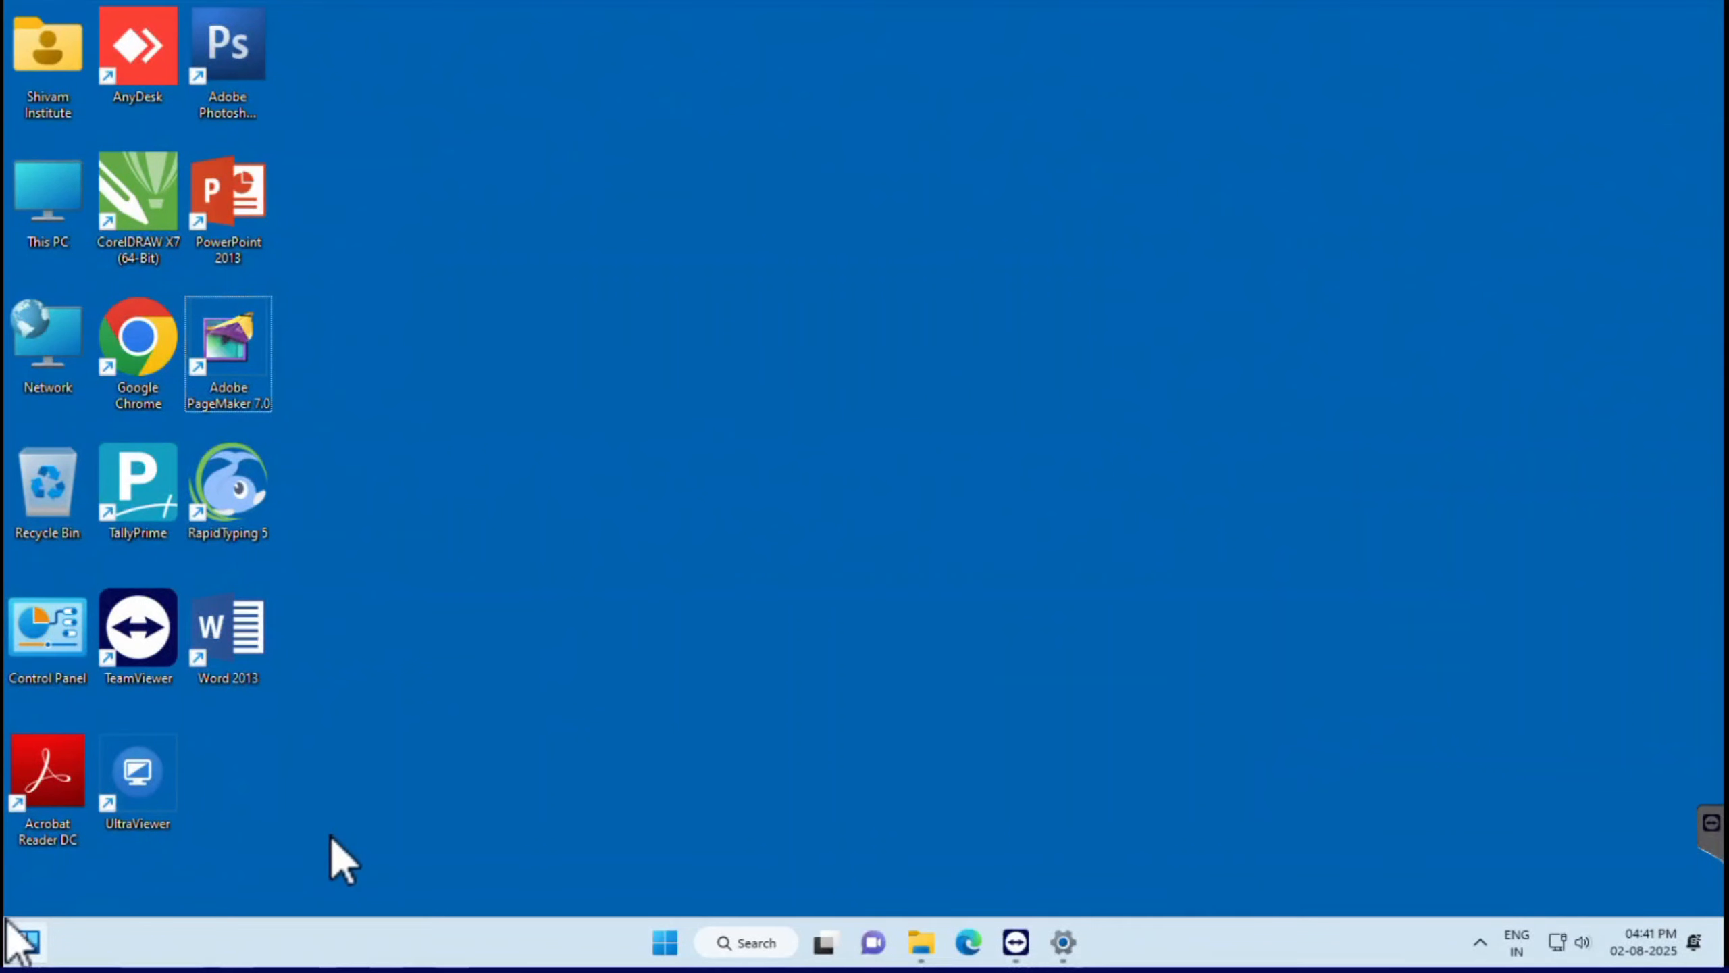
left_click_drag(330, 835, 8, 5)
left_click(590, 281)
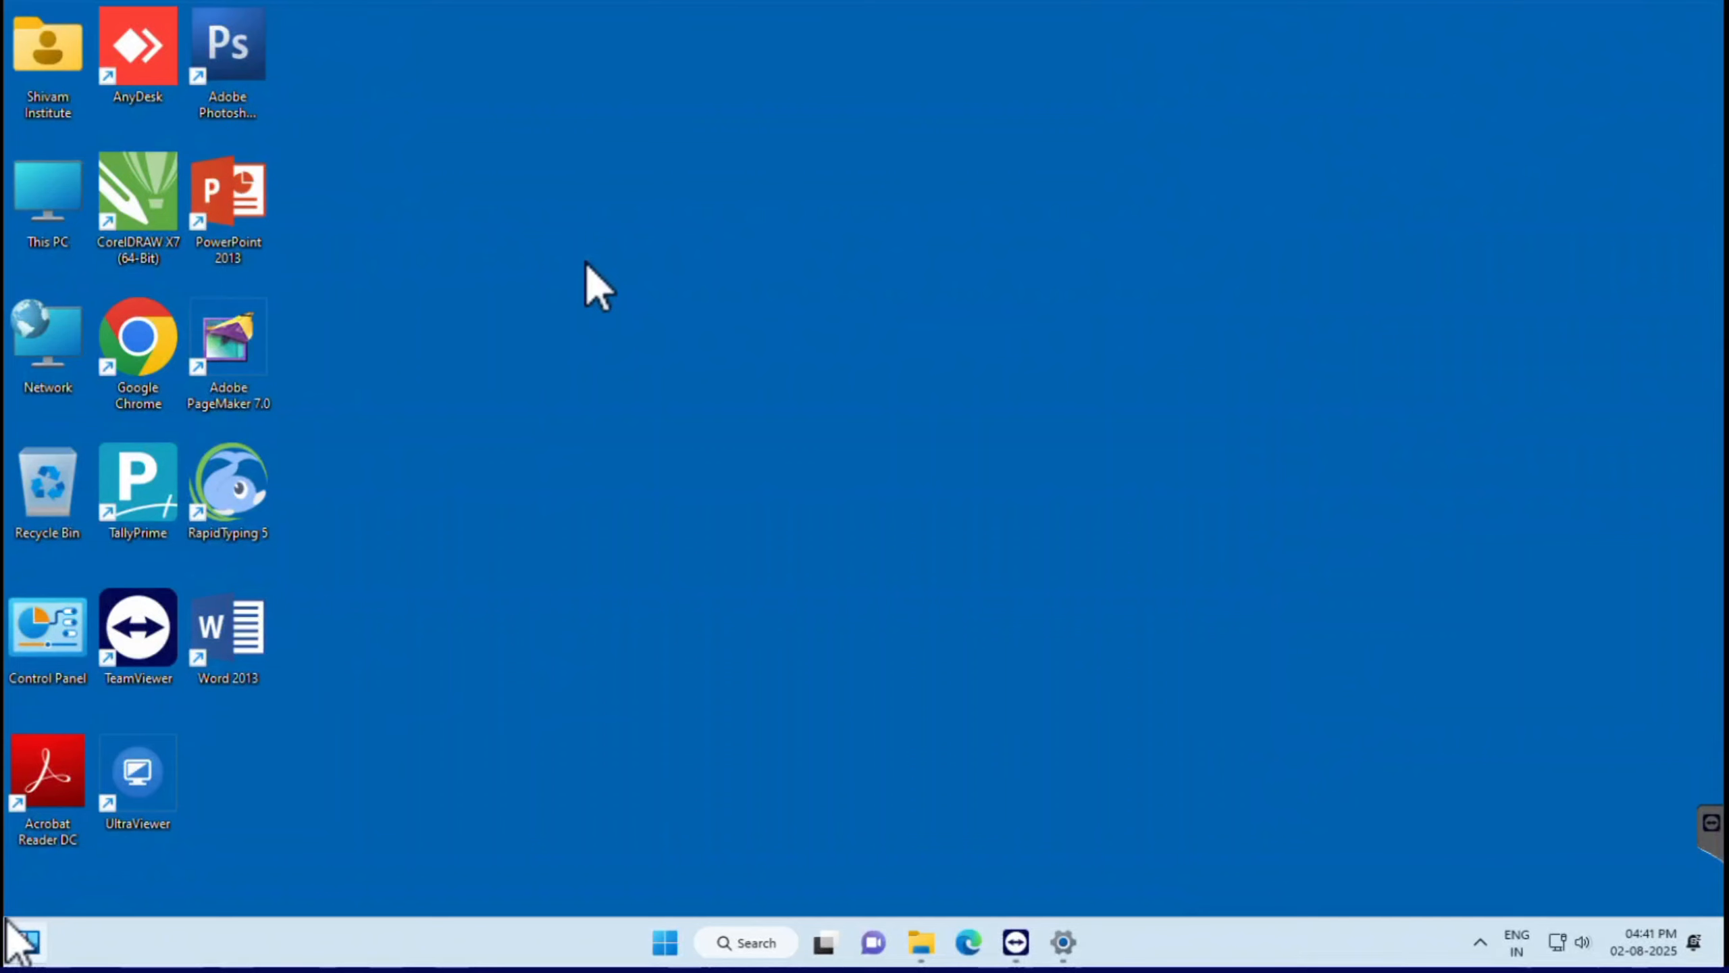
- Hide all desktop icons by turning off the Show desktop icons option
right_click(587, 264)
mouse_move(653, 285)
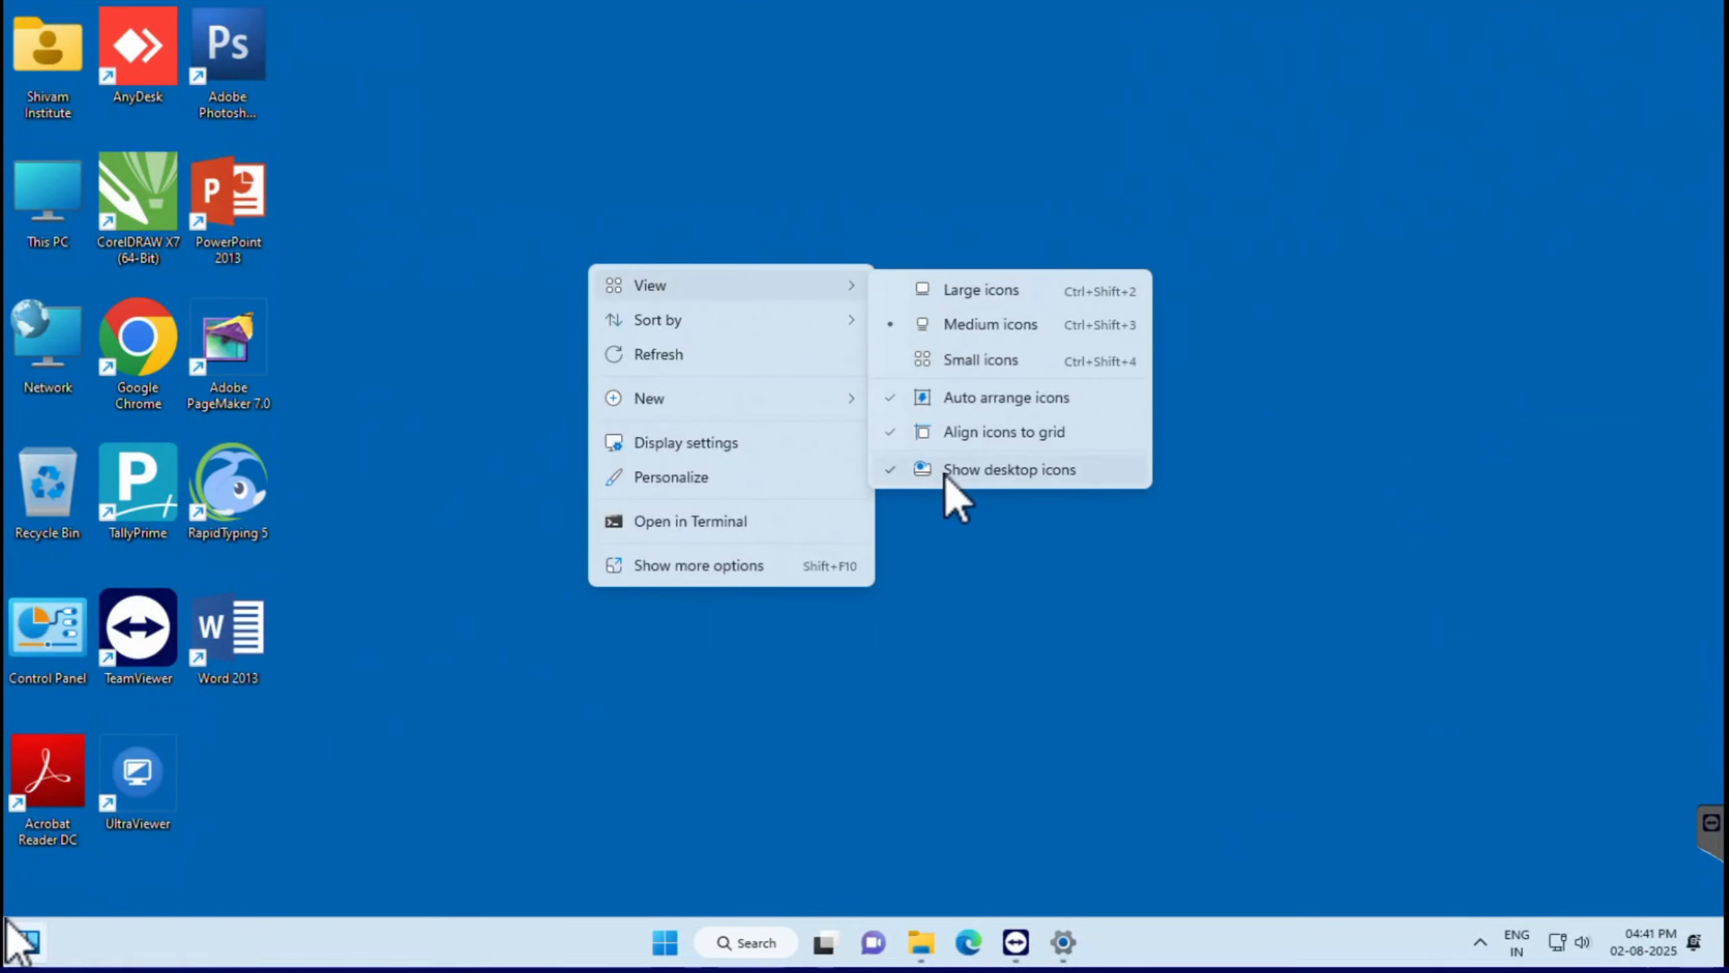
left_click(956, 476)
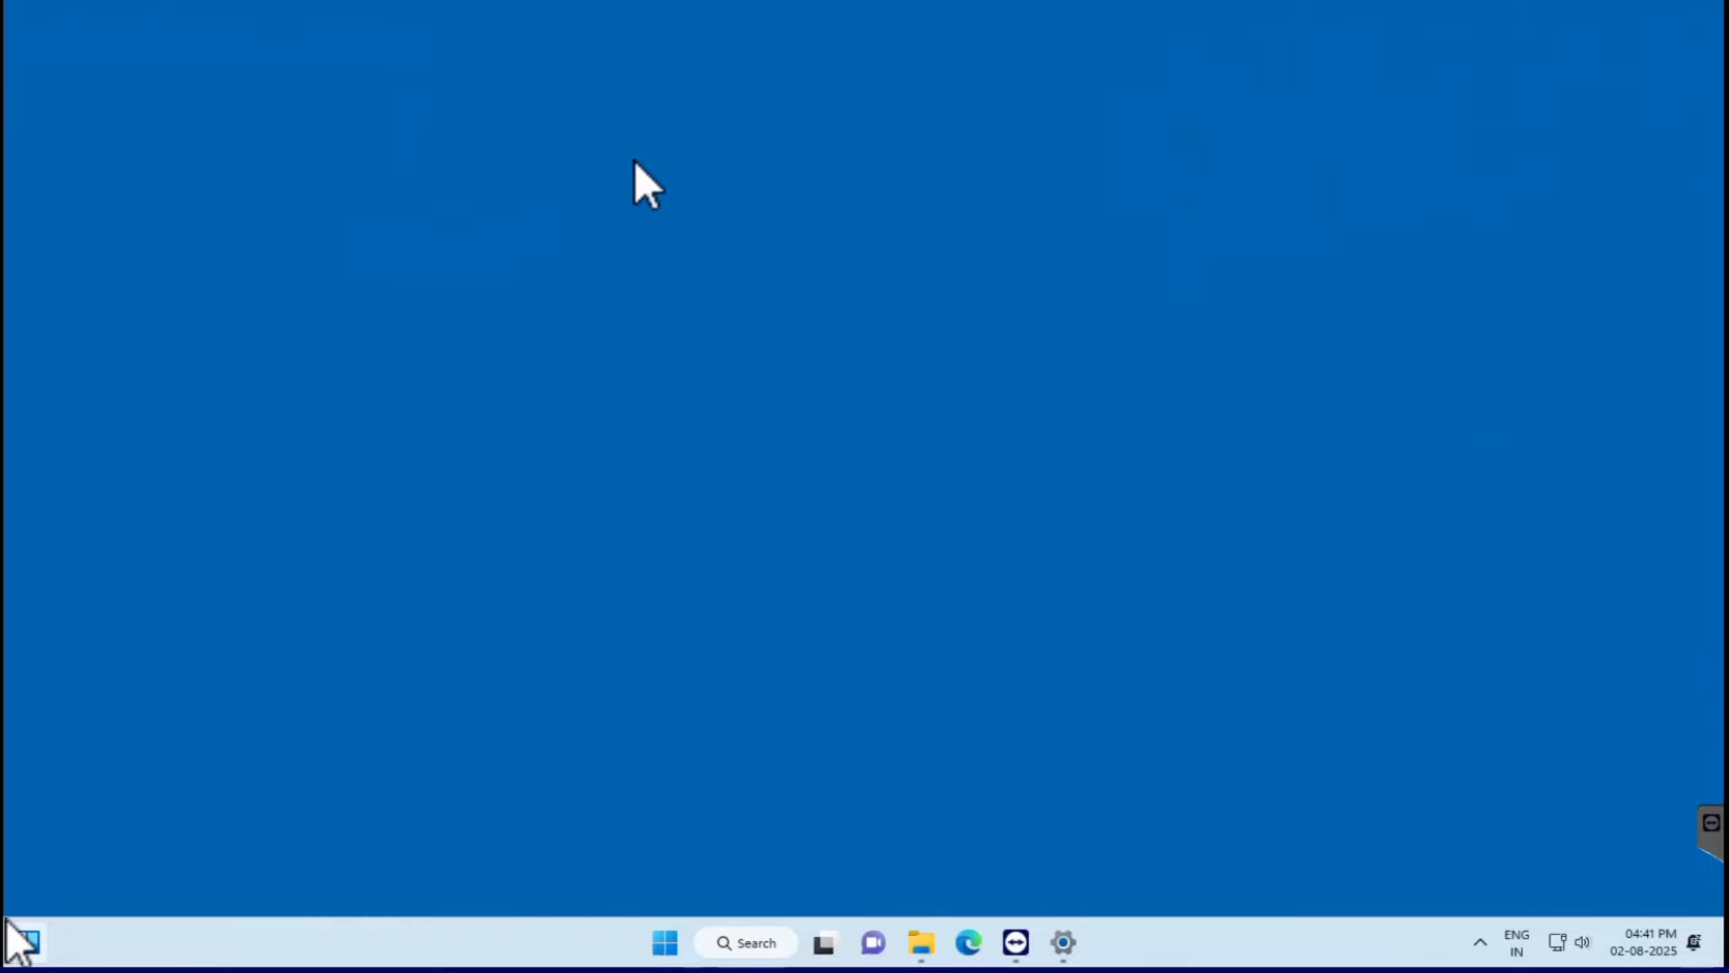
- Bring the desktop icons back by turning on the Show desktop icons option
right_click(558, 151)
mouse_move(624, 179)
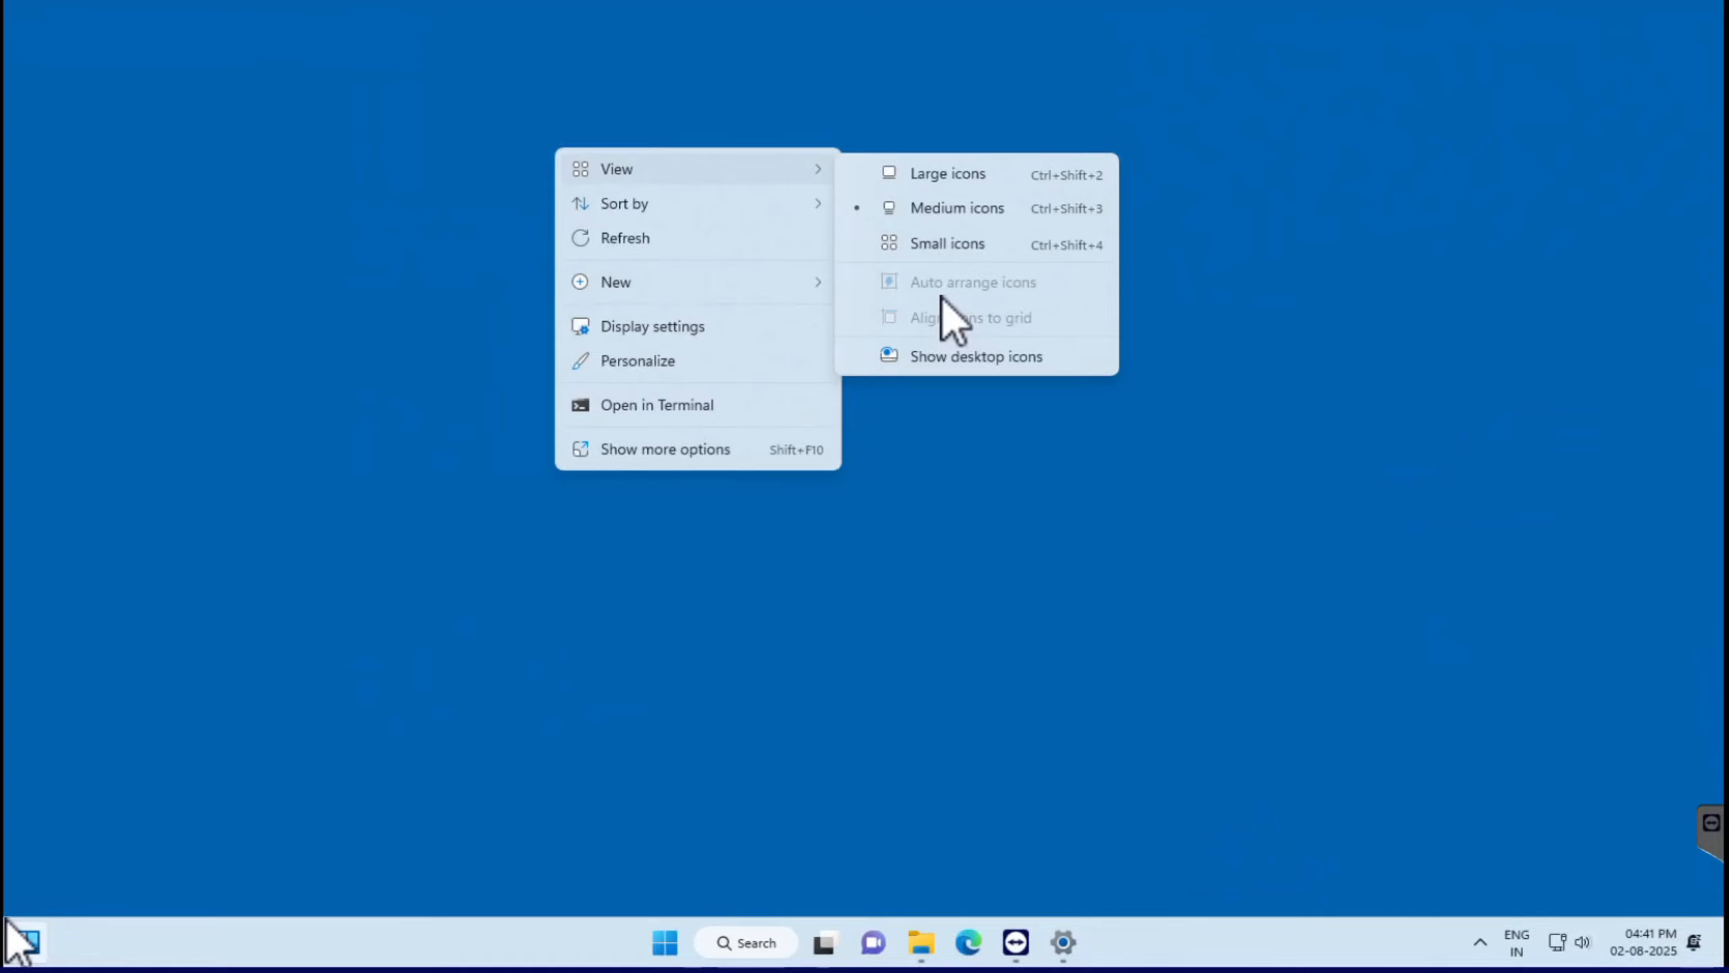
left_click(960, 355)
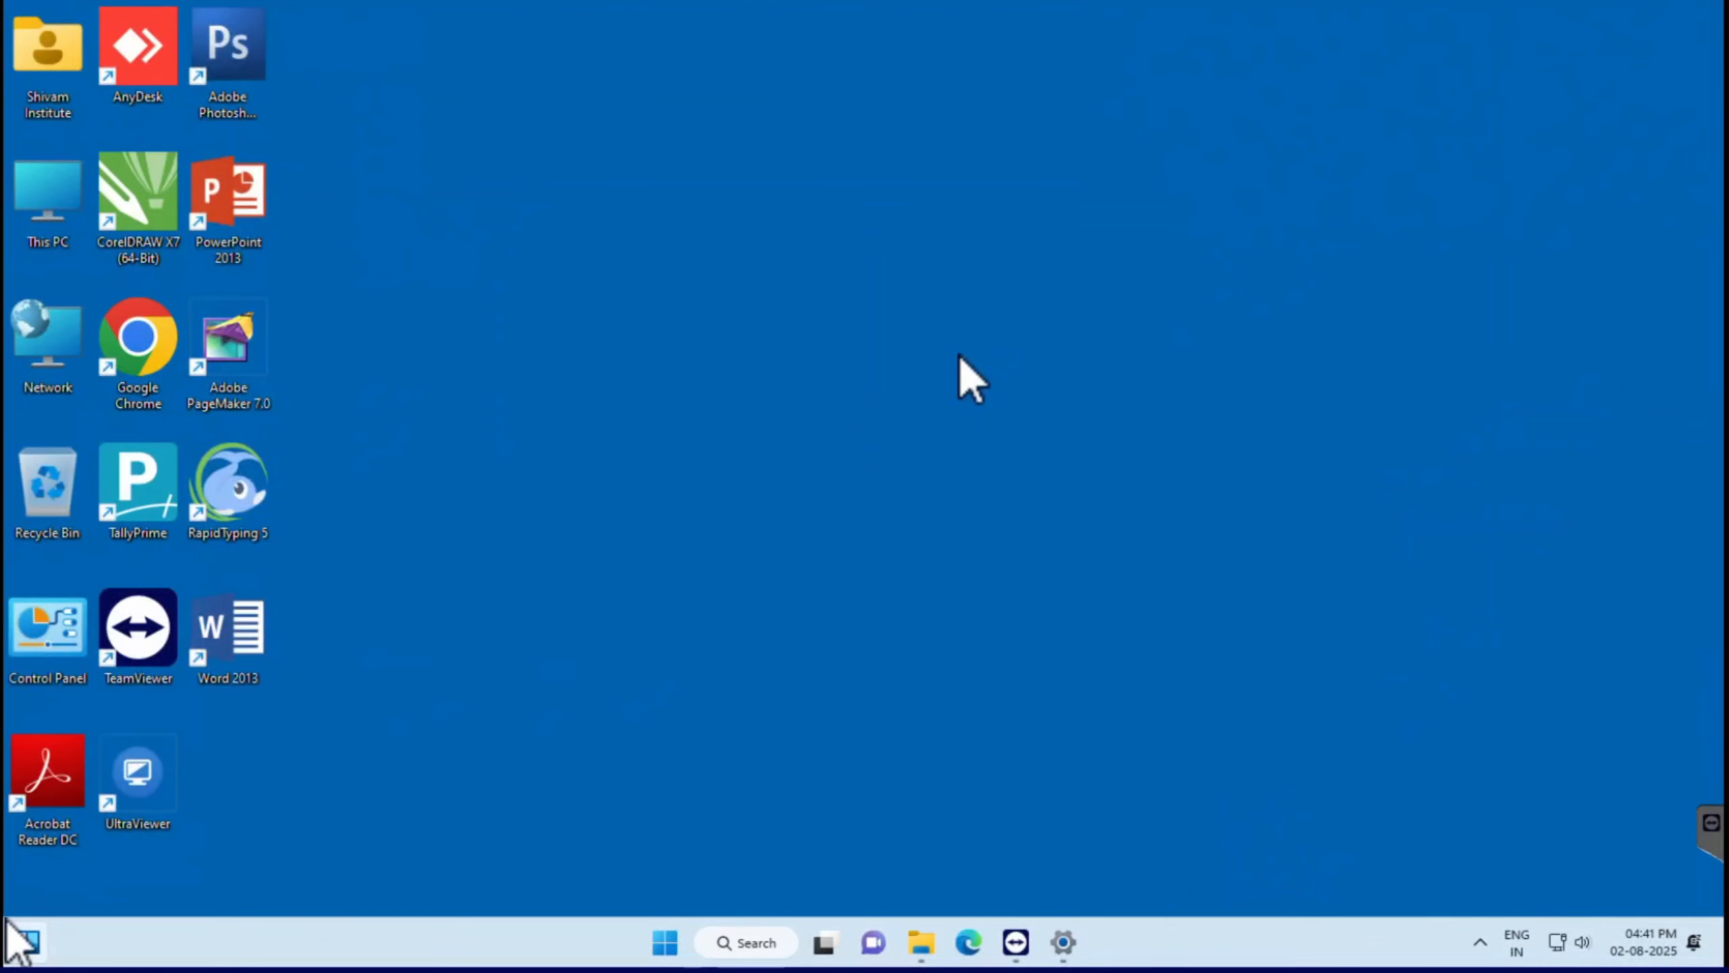
- Refresh the desktop twice
right_click(697, 310)
mouse_move(781, 359)
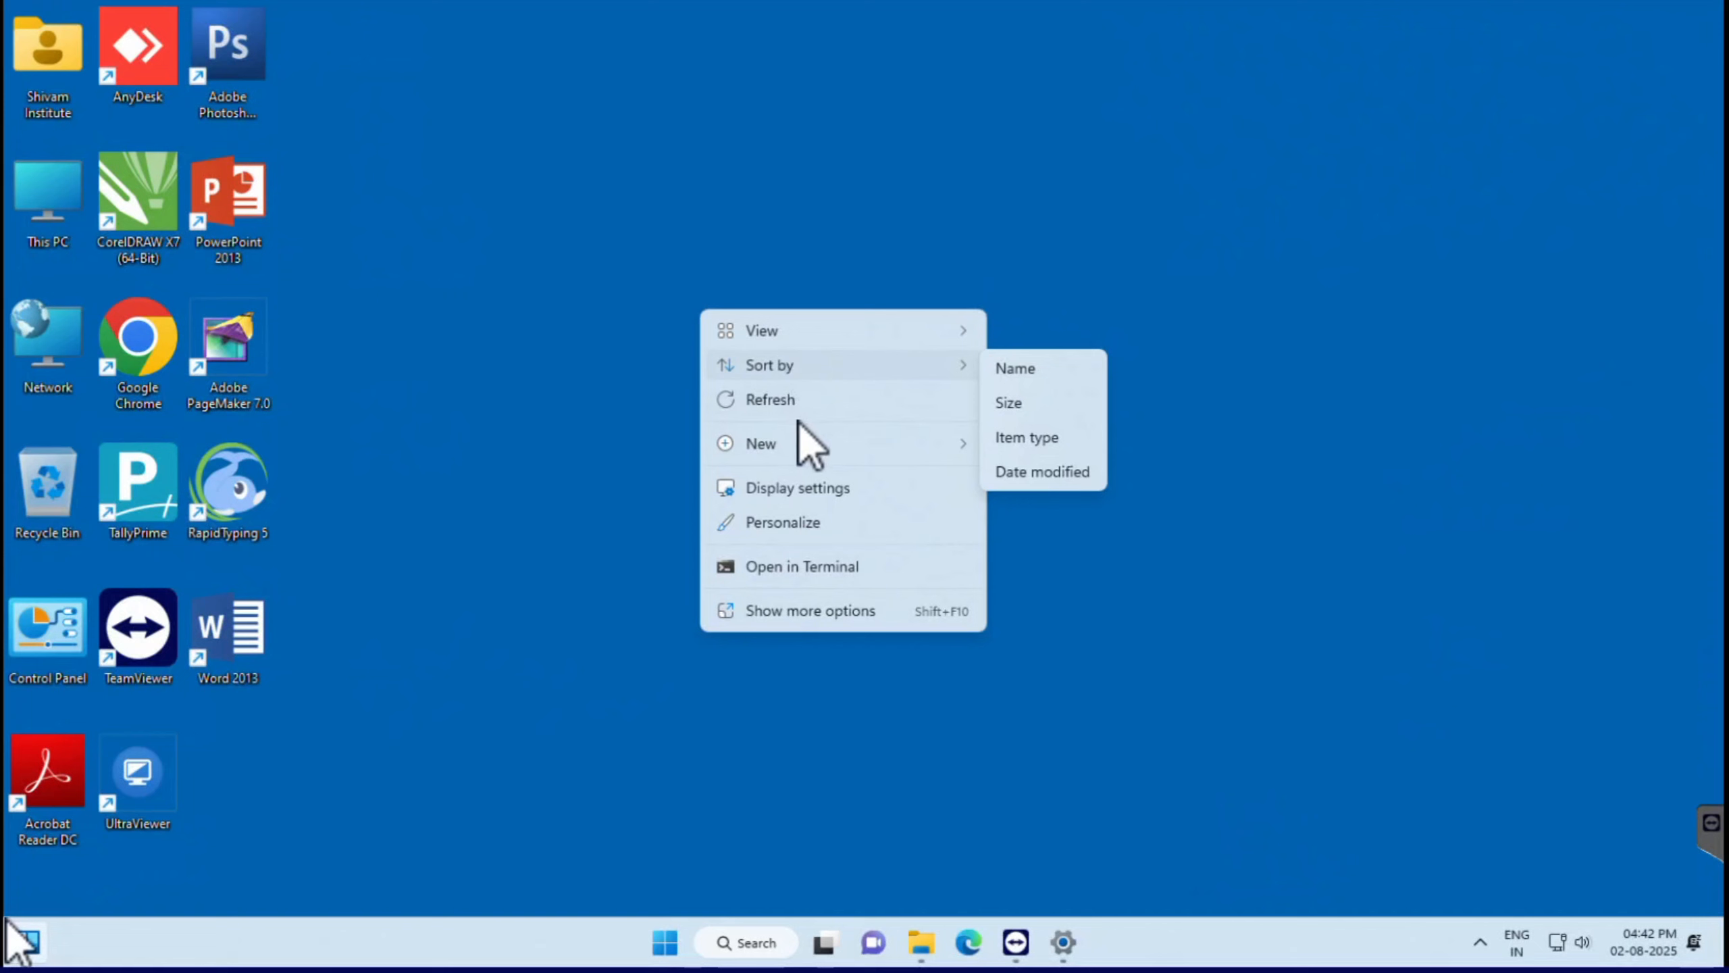
left_click(779, 404)
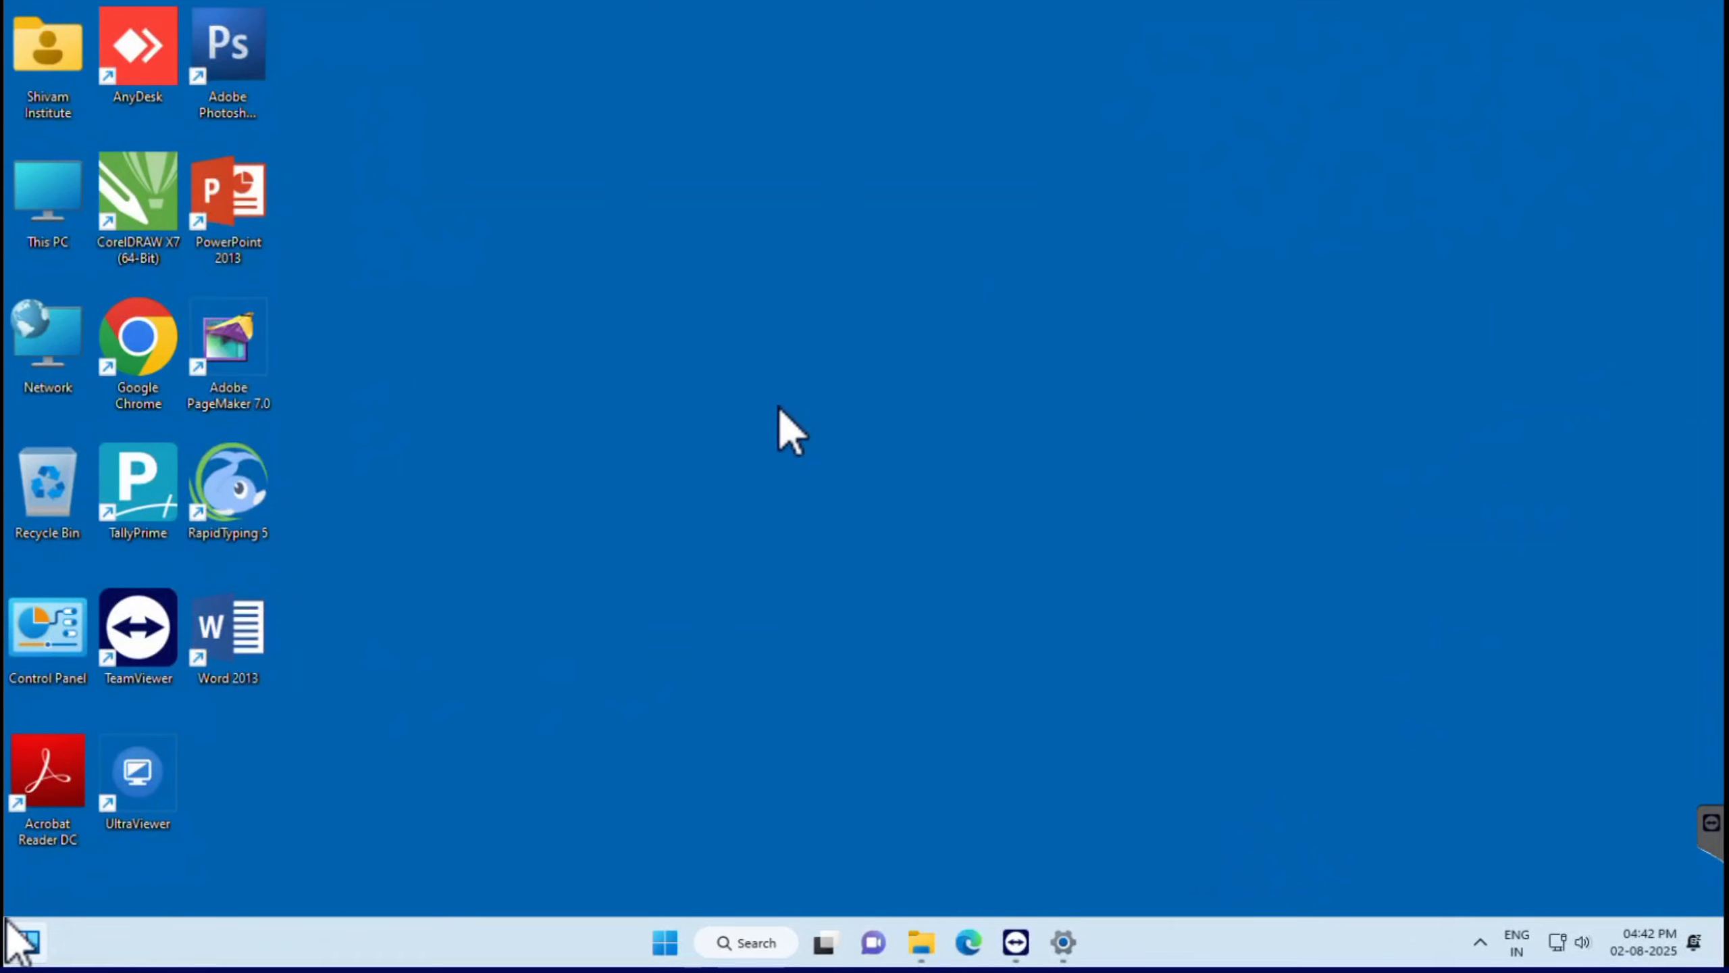
right_click(613, 291)
left_click(739, 382)
- Create a new folder named ABC on the desktop
right_click(616, 271)
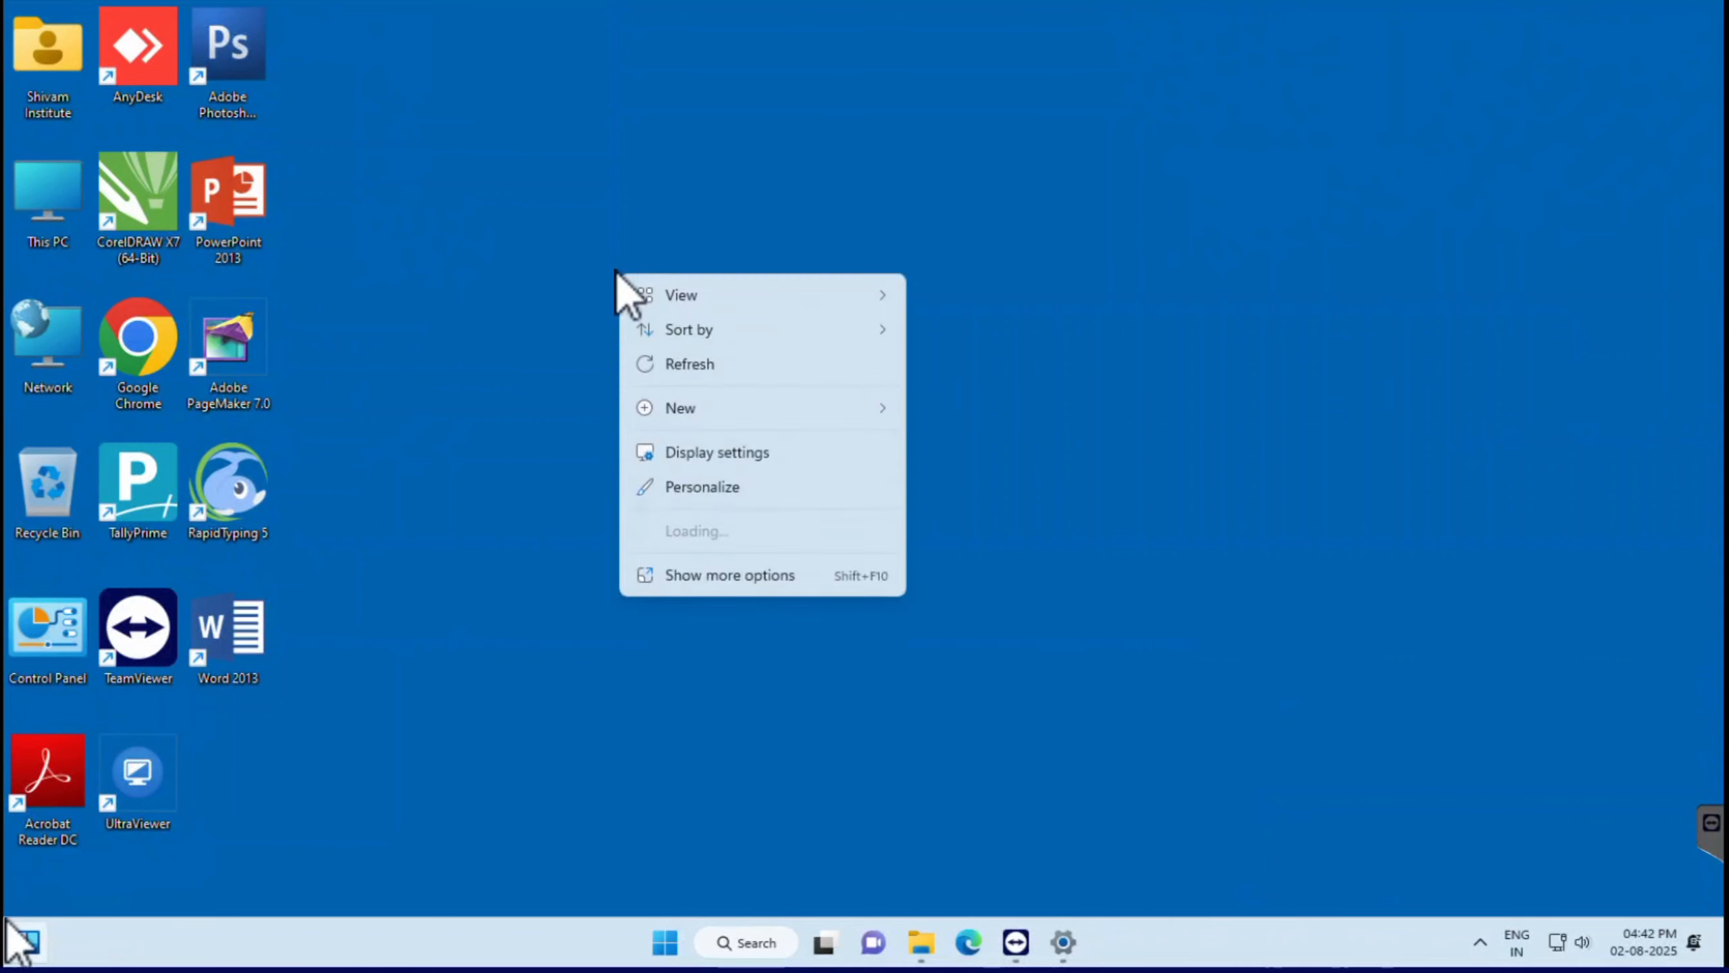
mouse_move(706, 417)
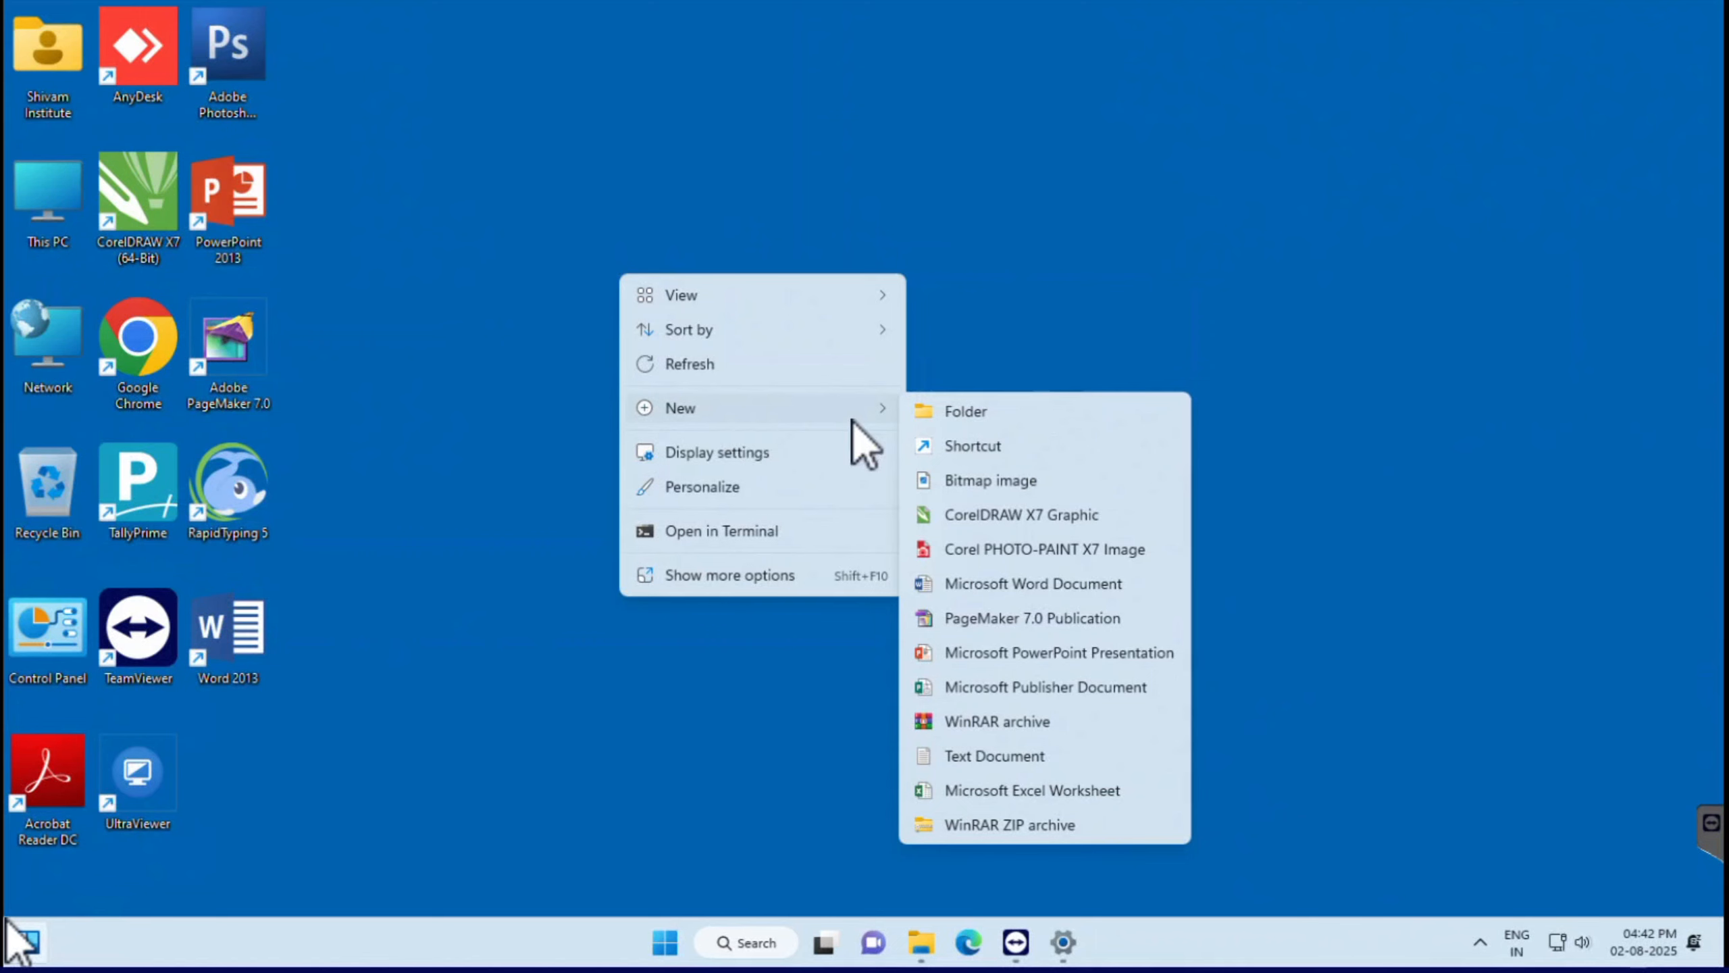
key("Escape")
key("Escape")
key("ctrl+shift+n")
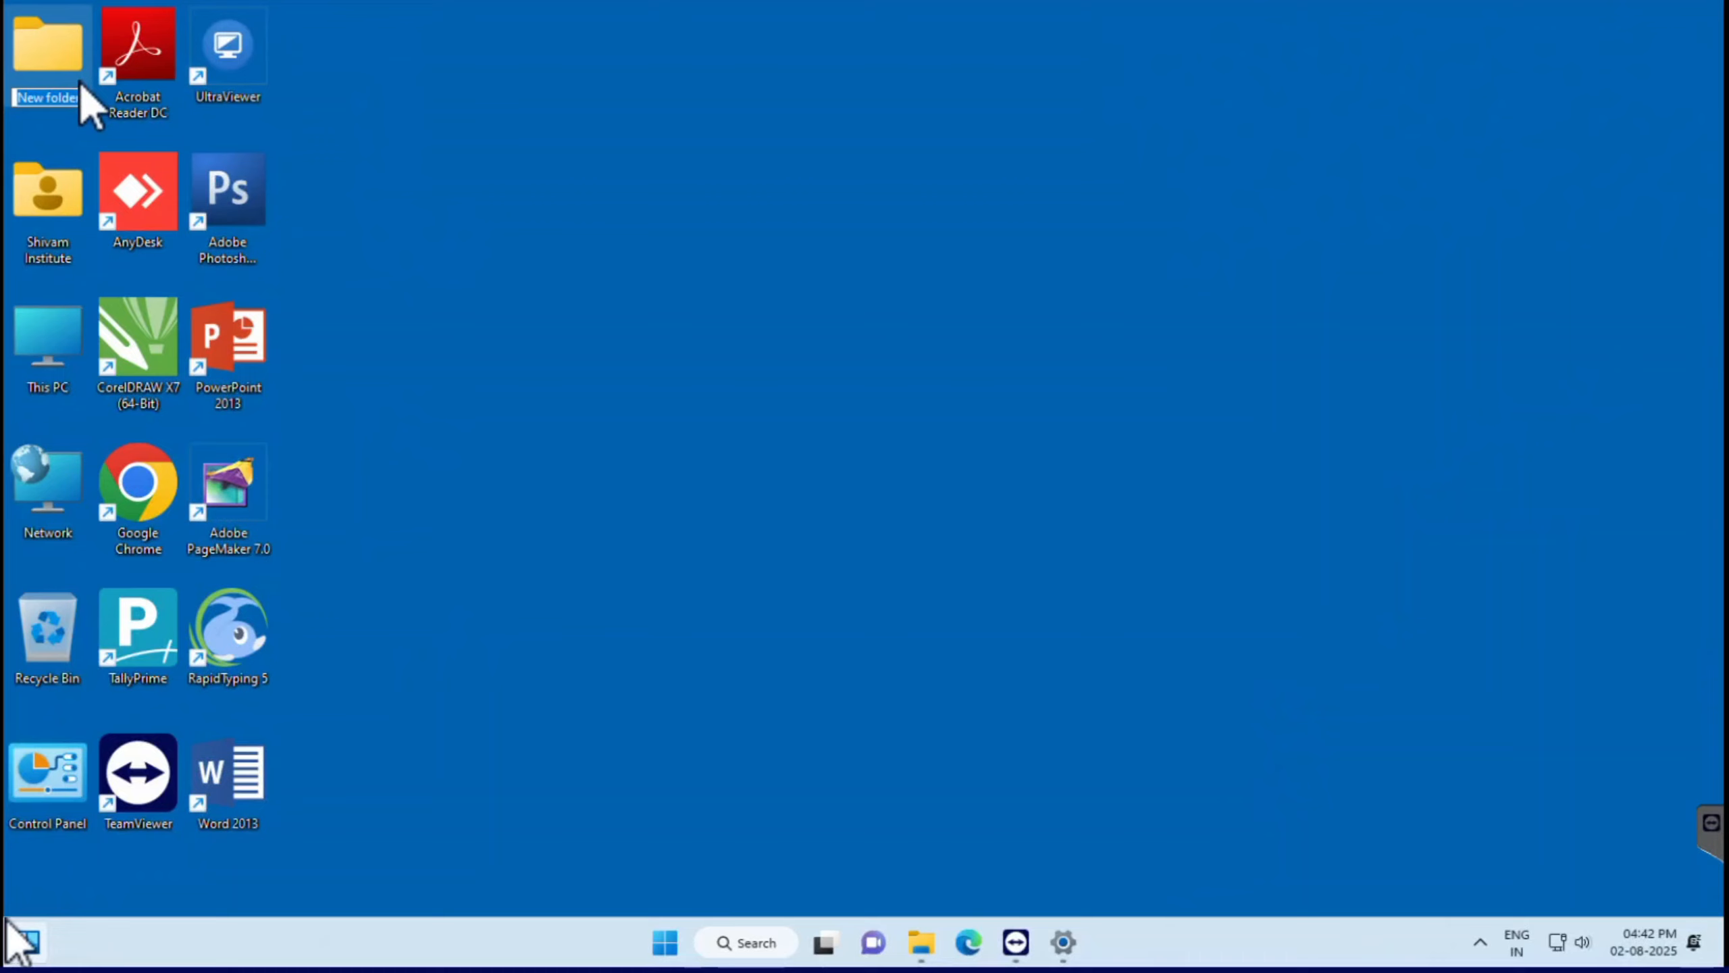
type("ABC")
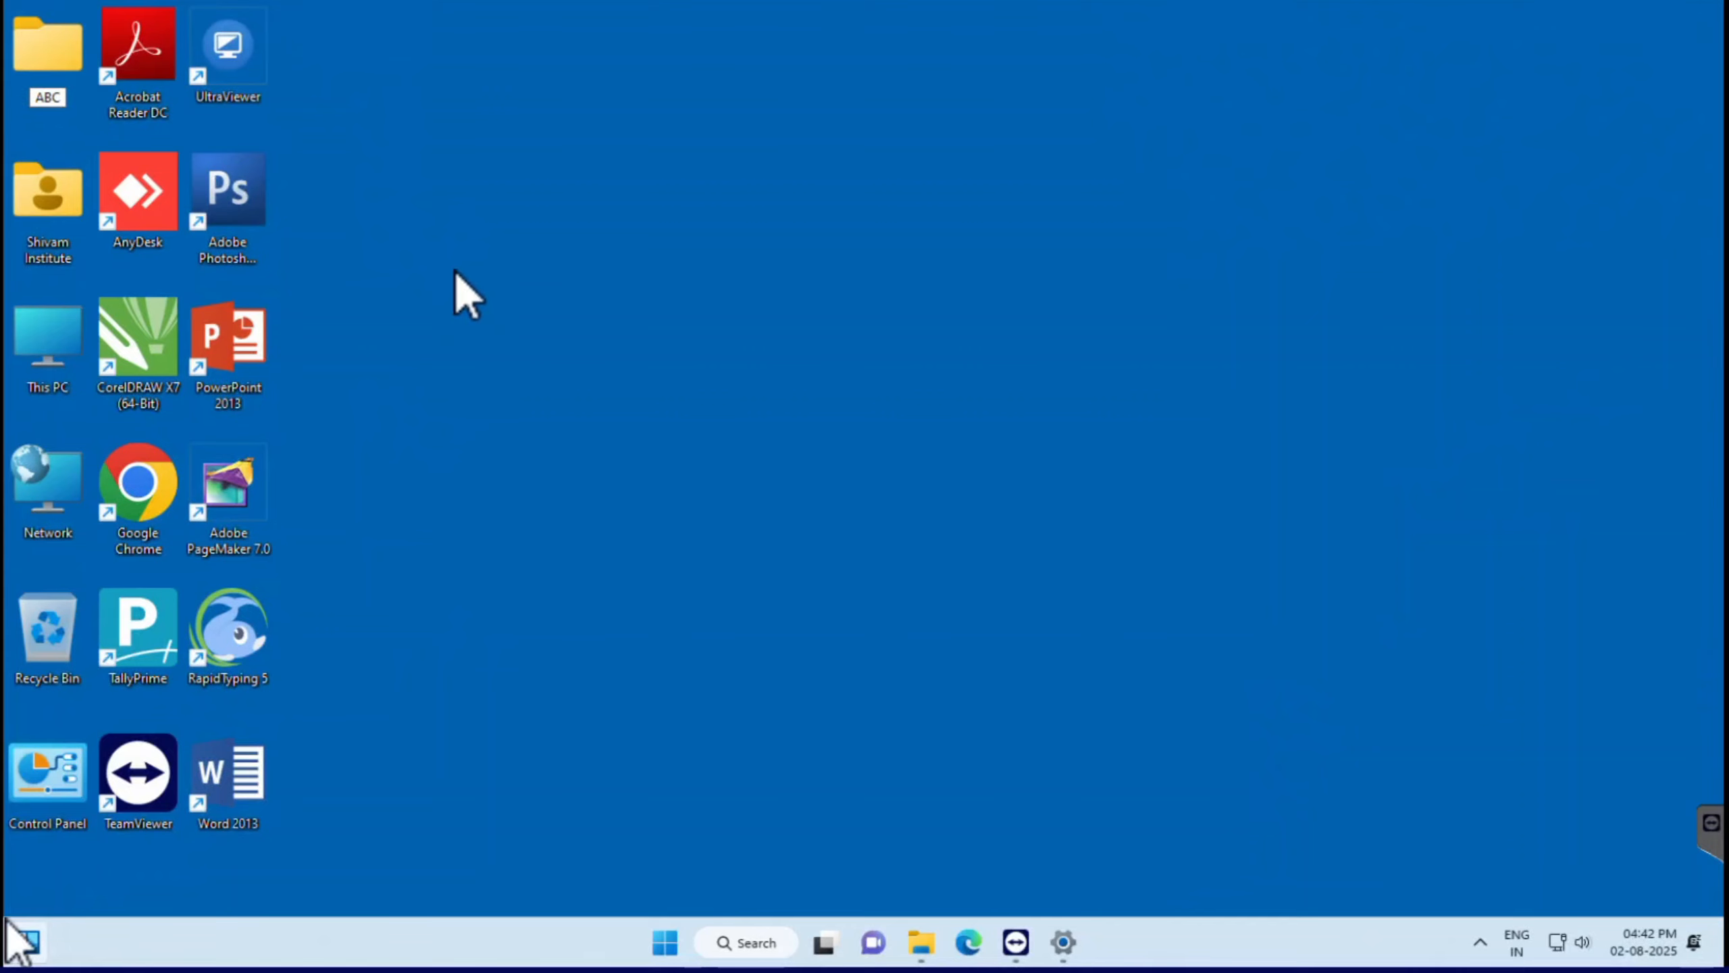
key("Return")
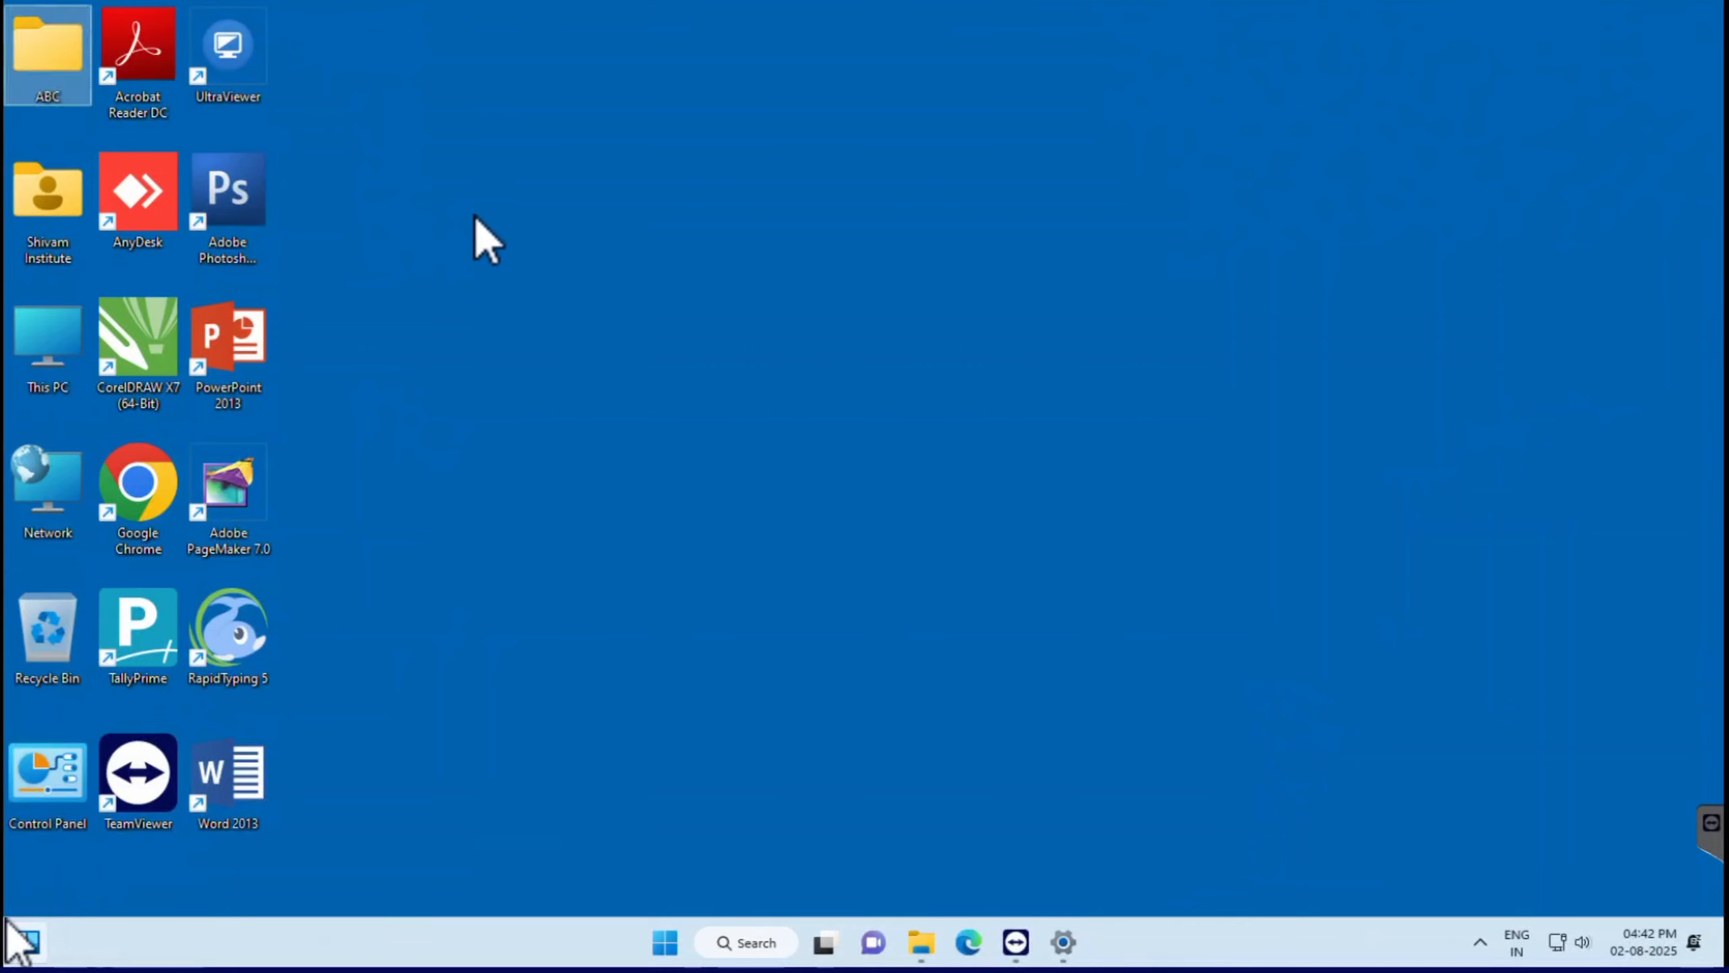
- Permanently delete the ABC folder and create another new desktop folder with the same name, ABC
key("shift+Delete")
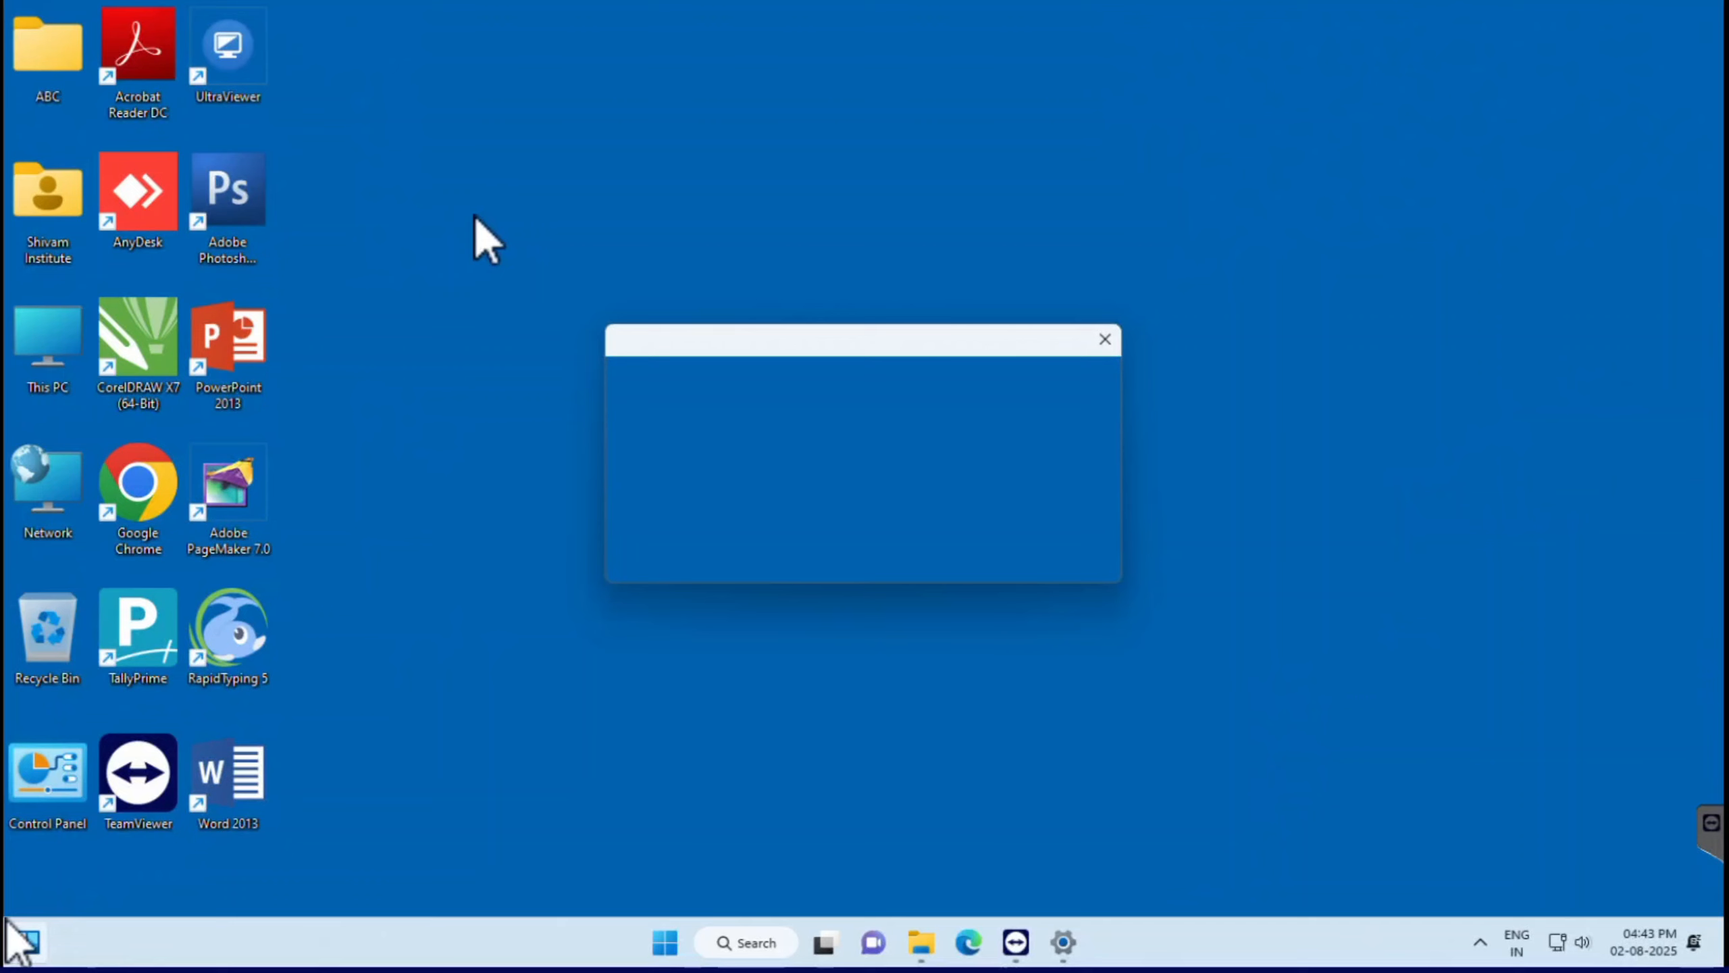
key("Return")
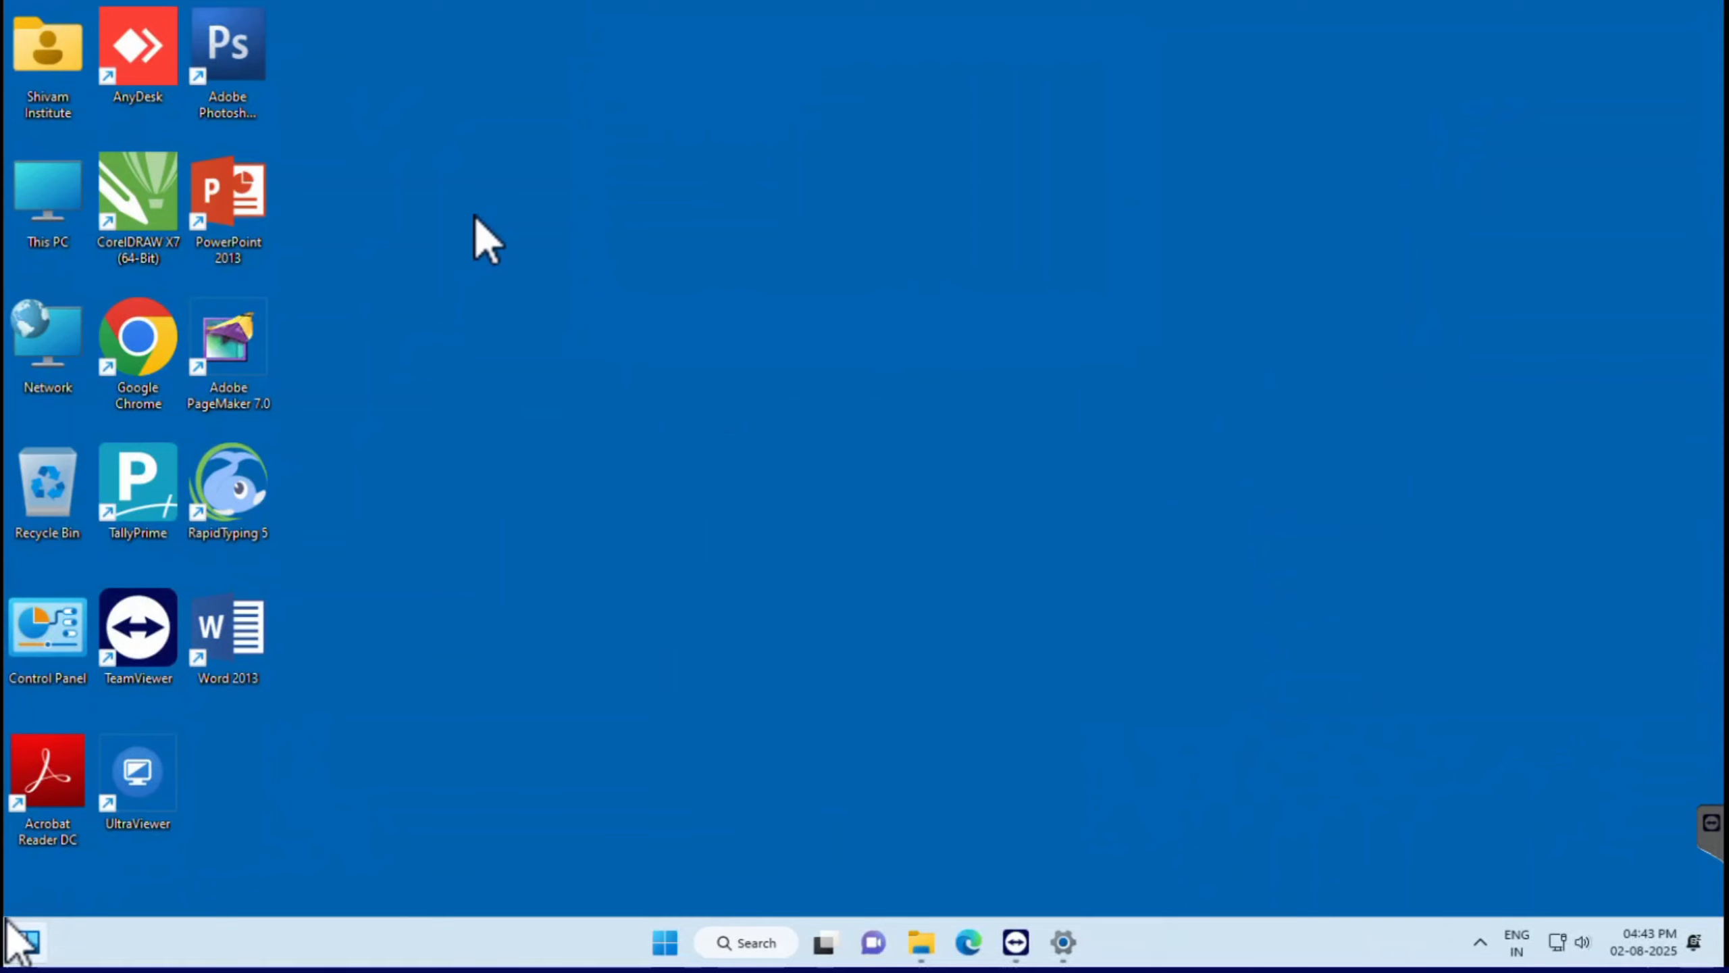
key("ctrl+shift+n")
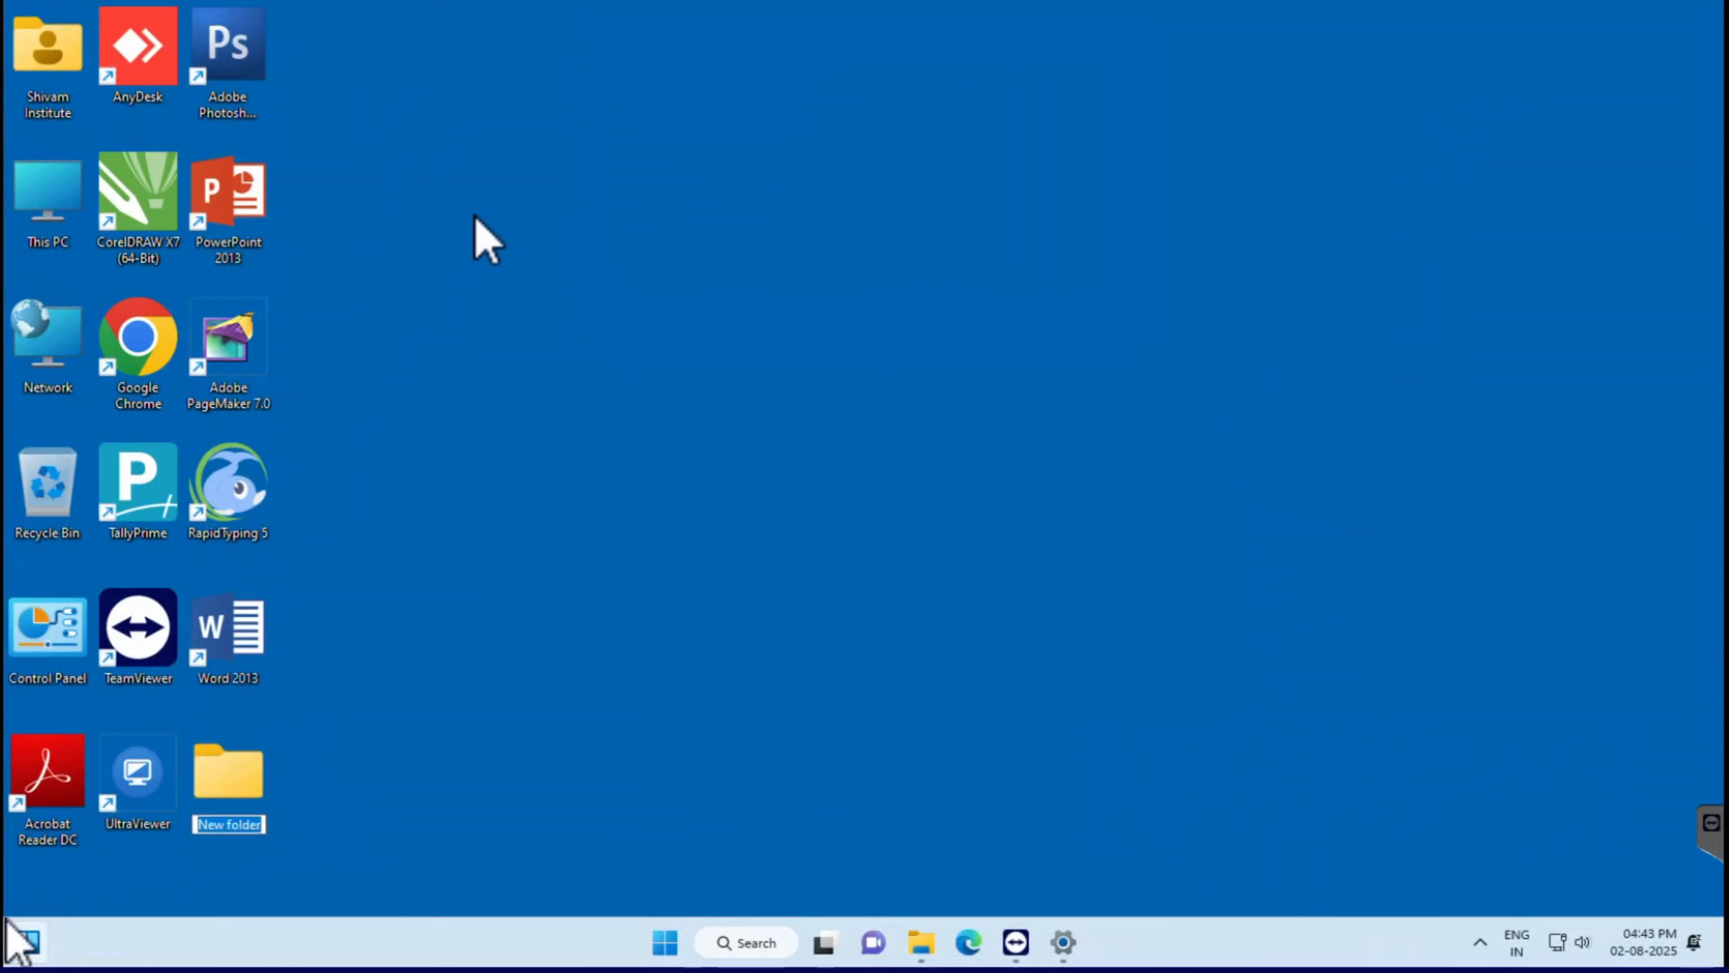
type("ABC")
key("Return")
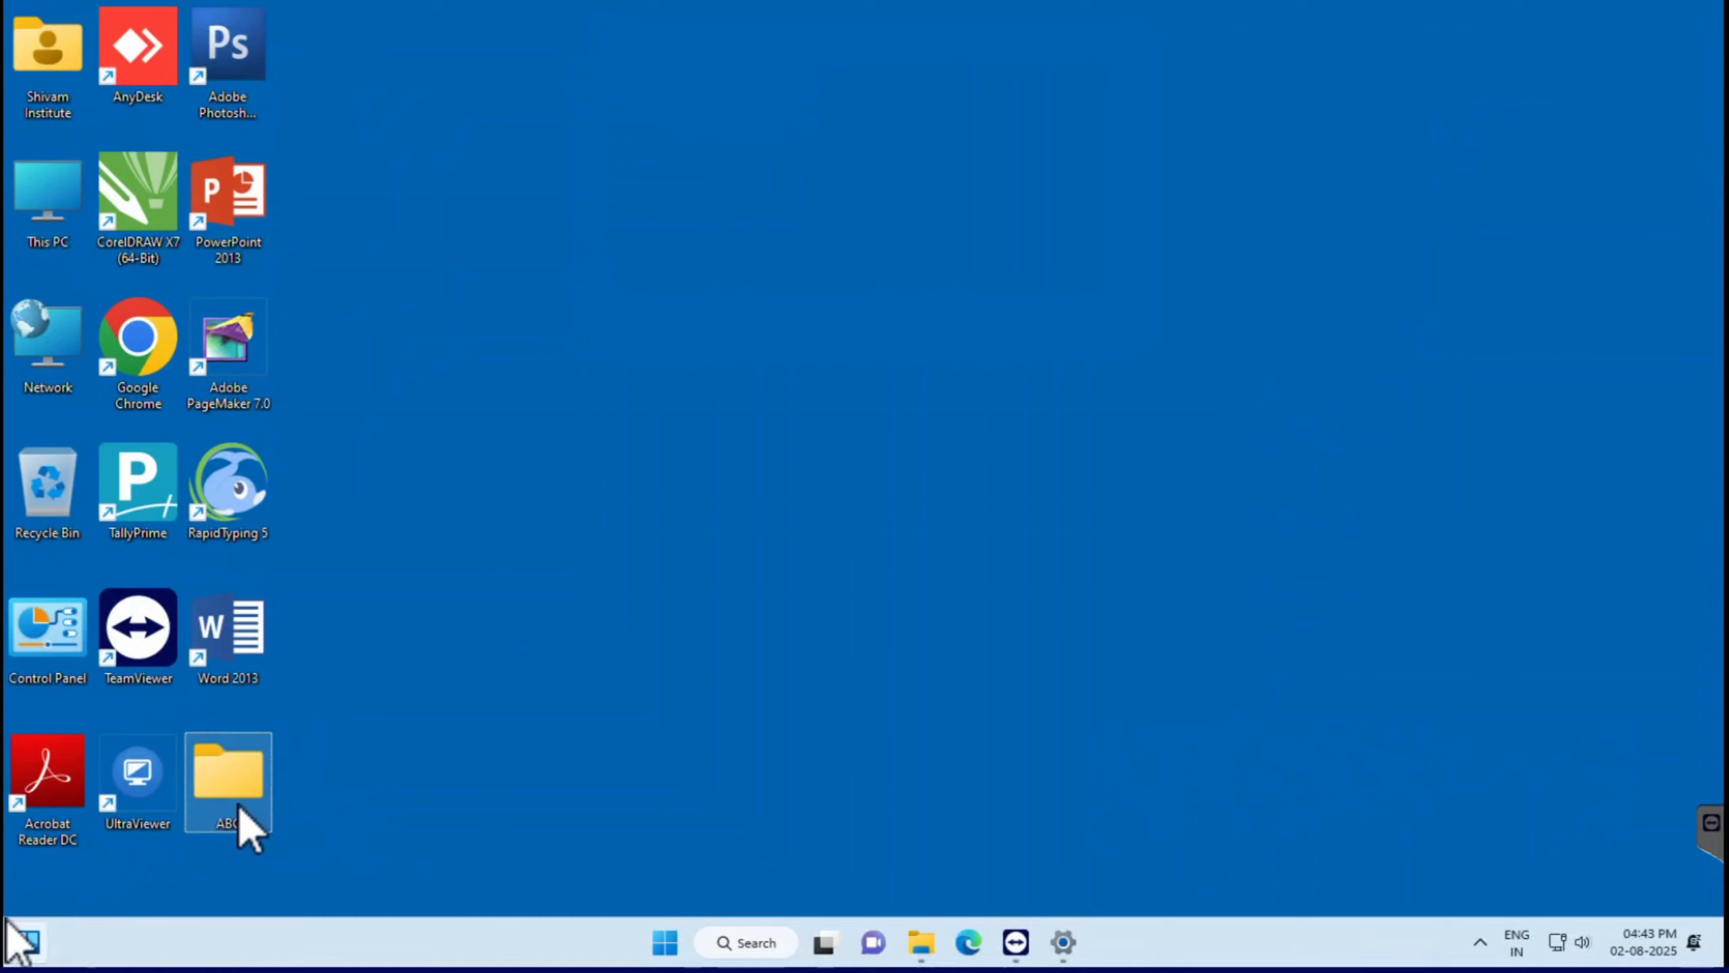
- Send the ABC folder to the Recycle Bin and restore it from there to the desktop
right_click(224, 784)
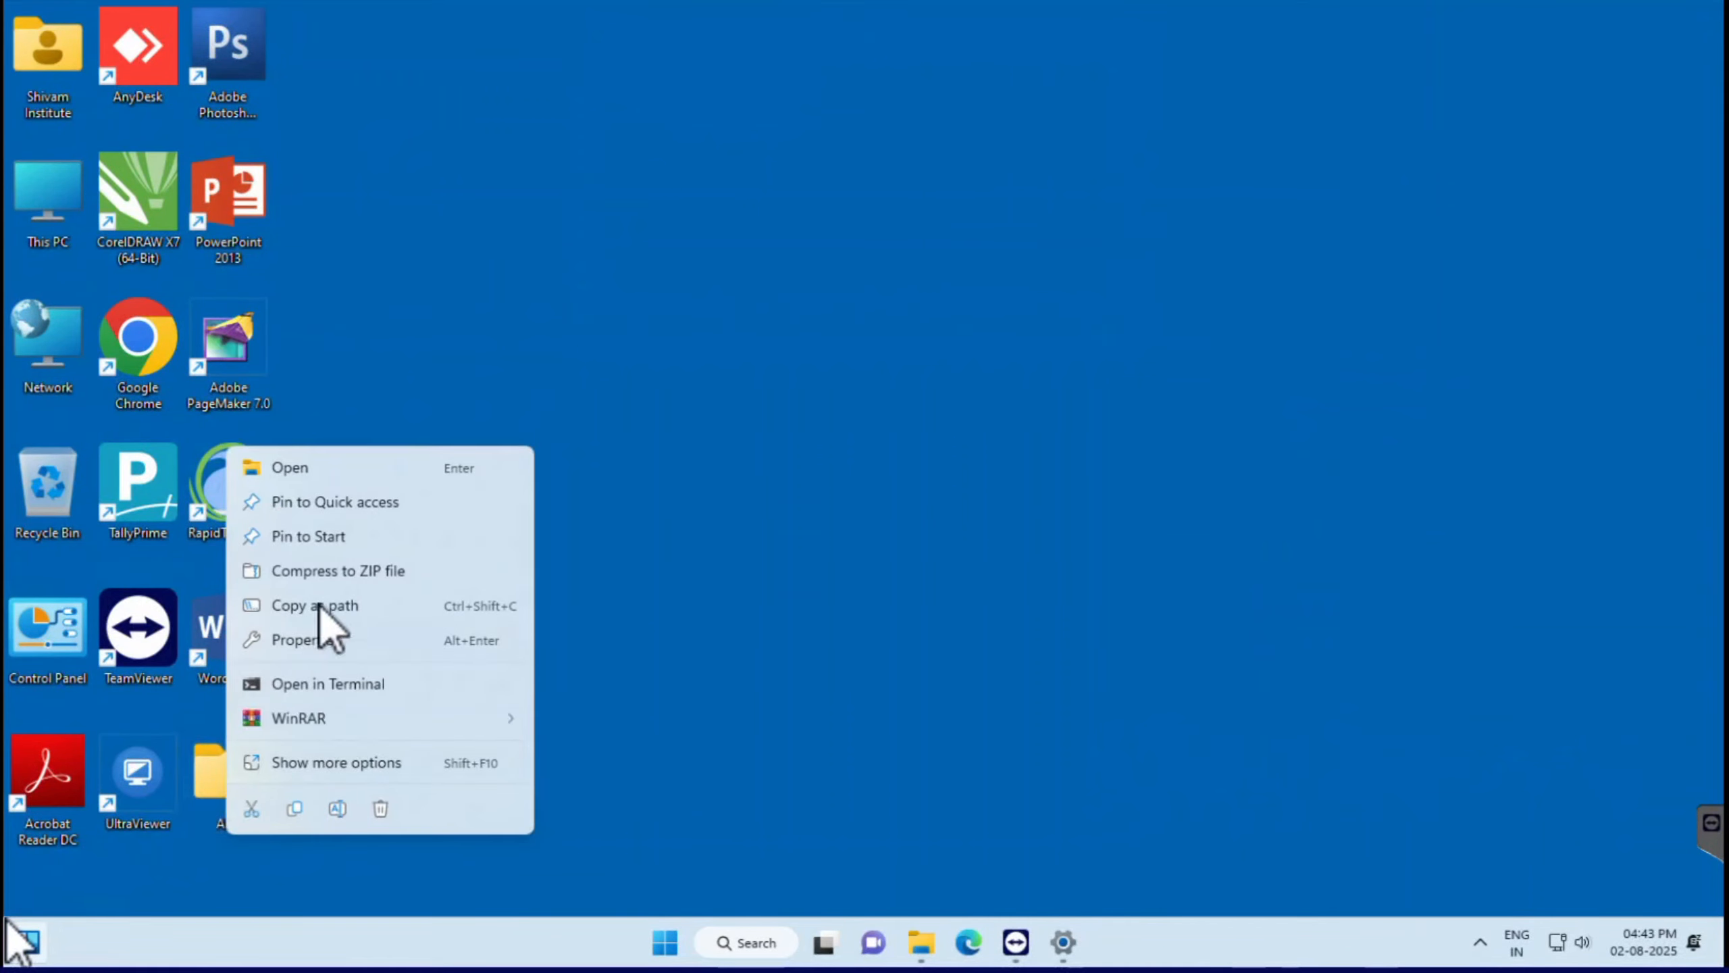
left_click(376, 809)
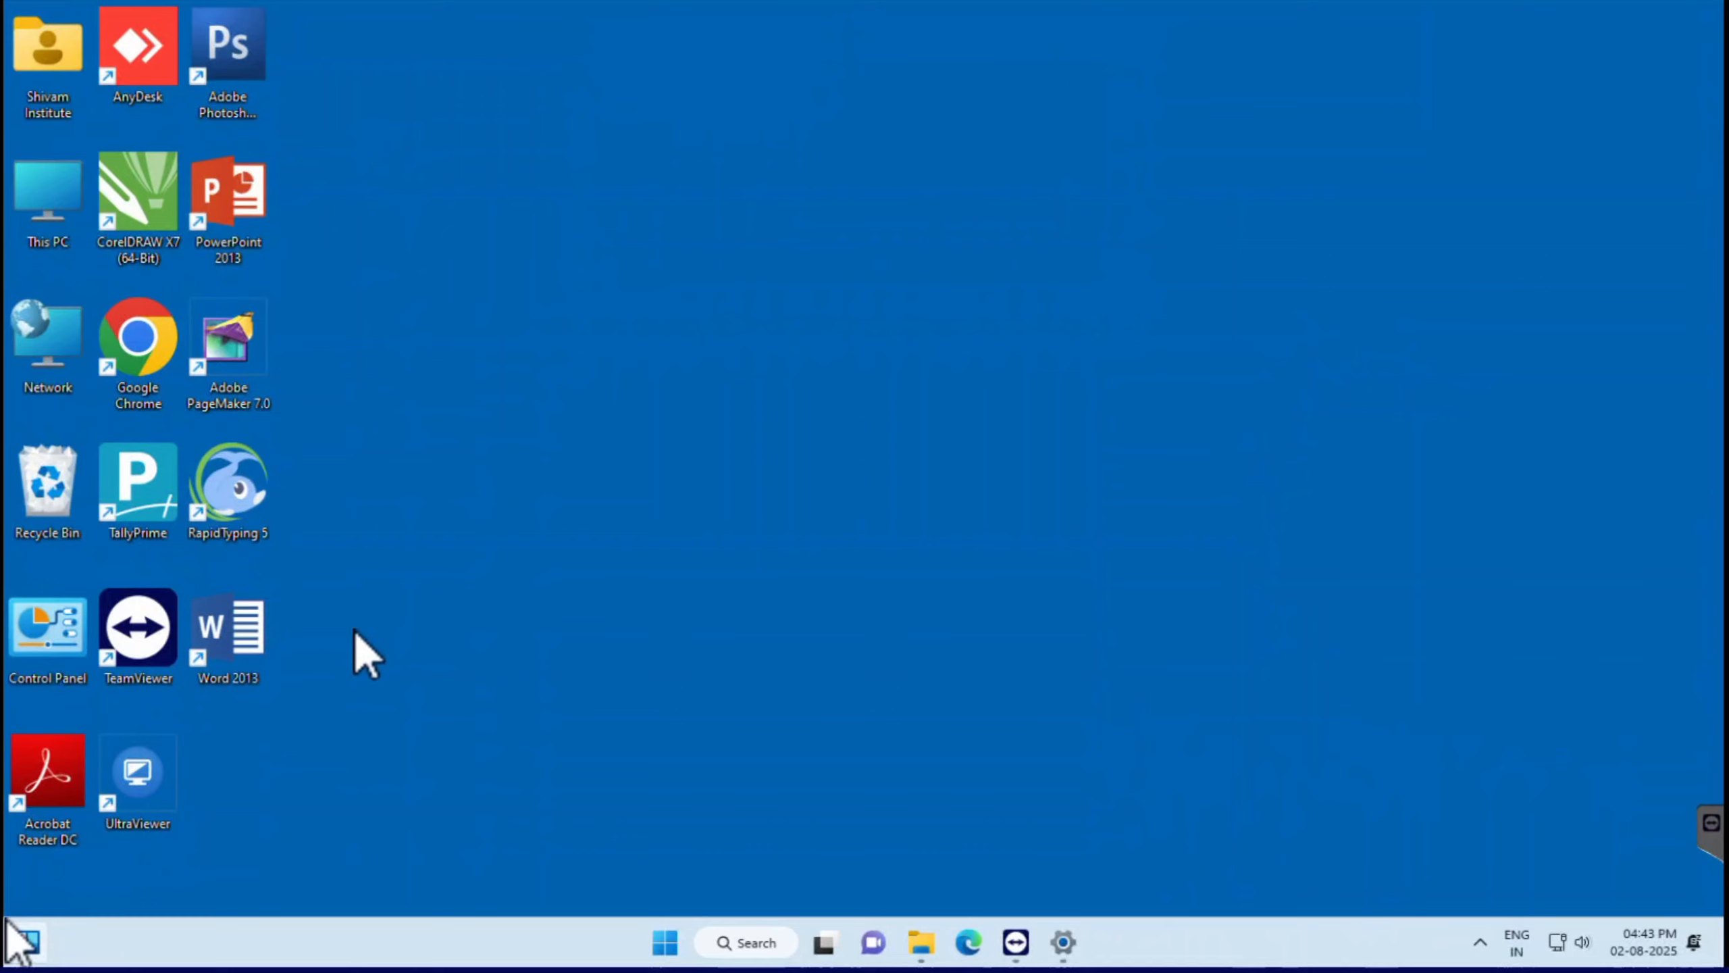
double_click(42, 485)
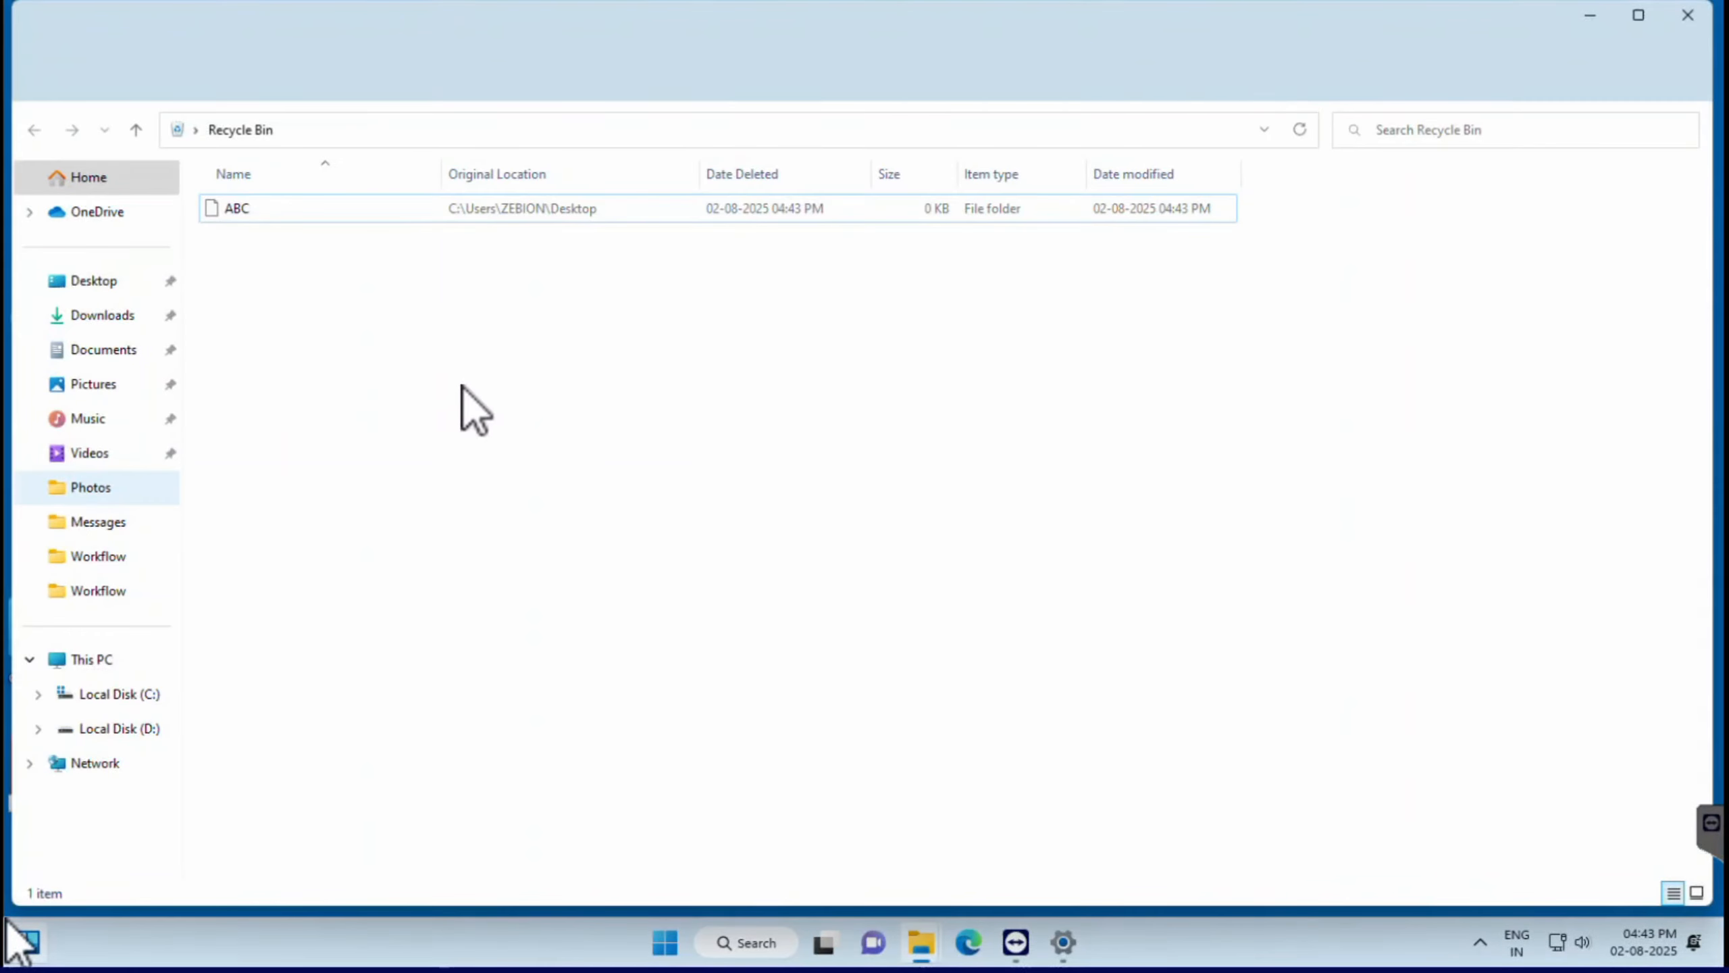
left_click(330, 213)
right_click(329, 217)
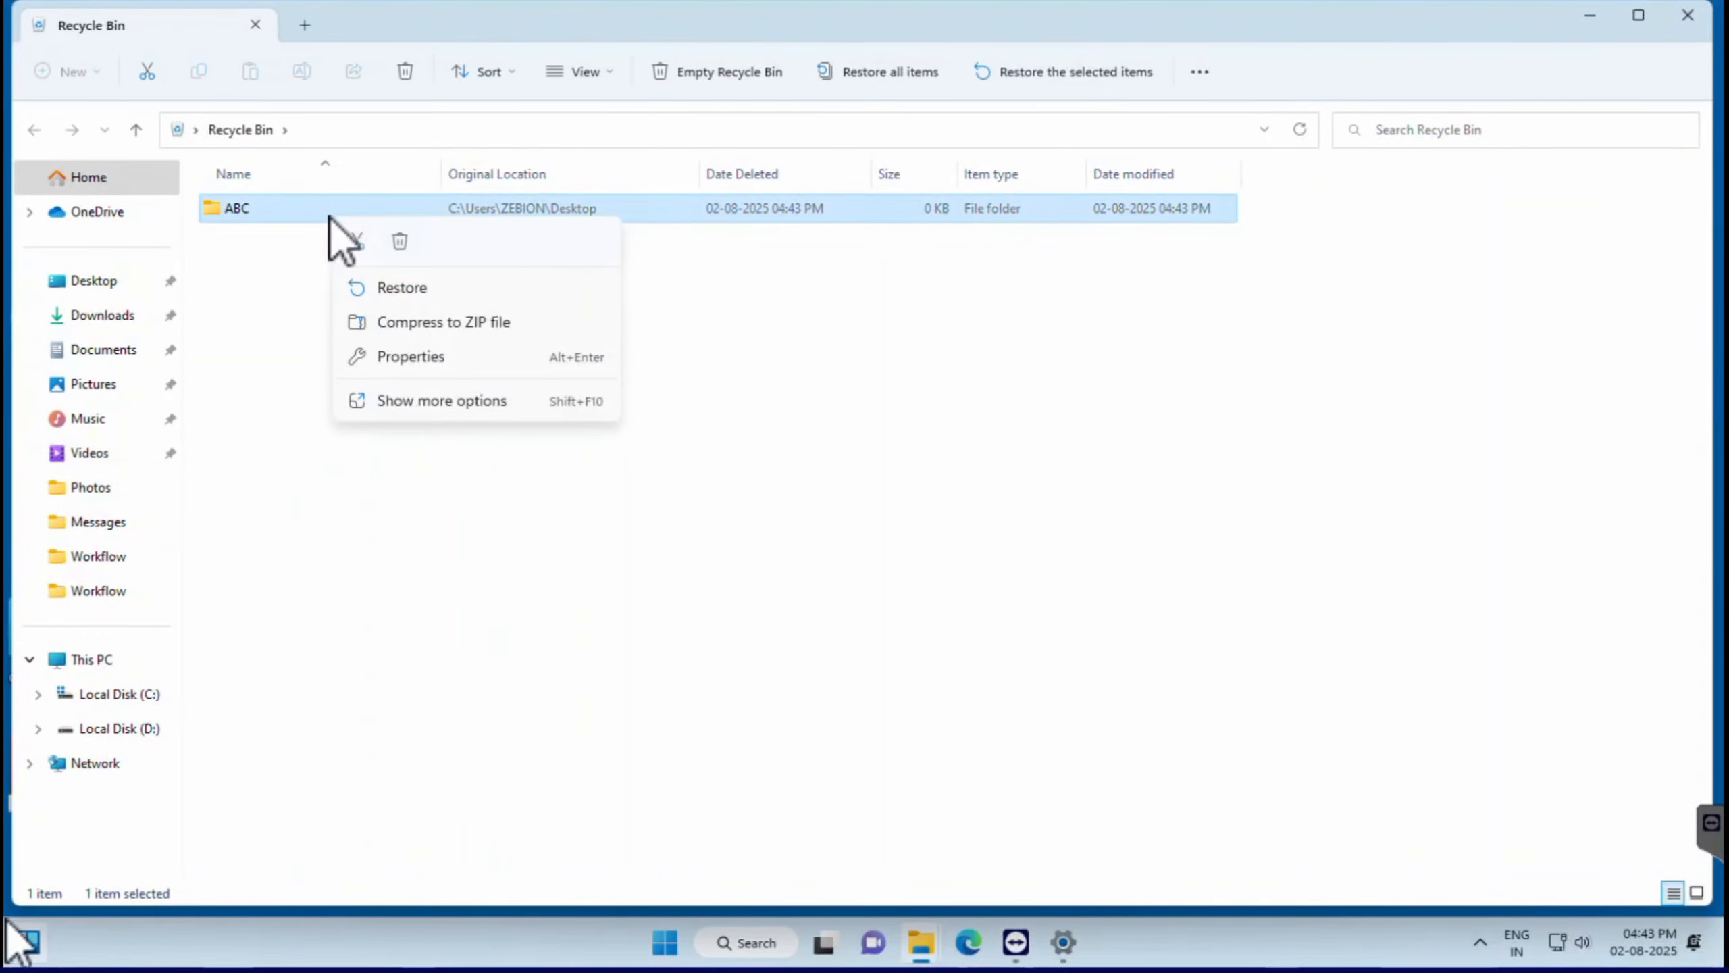
left_click(415, 293)
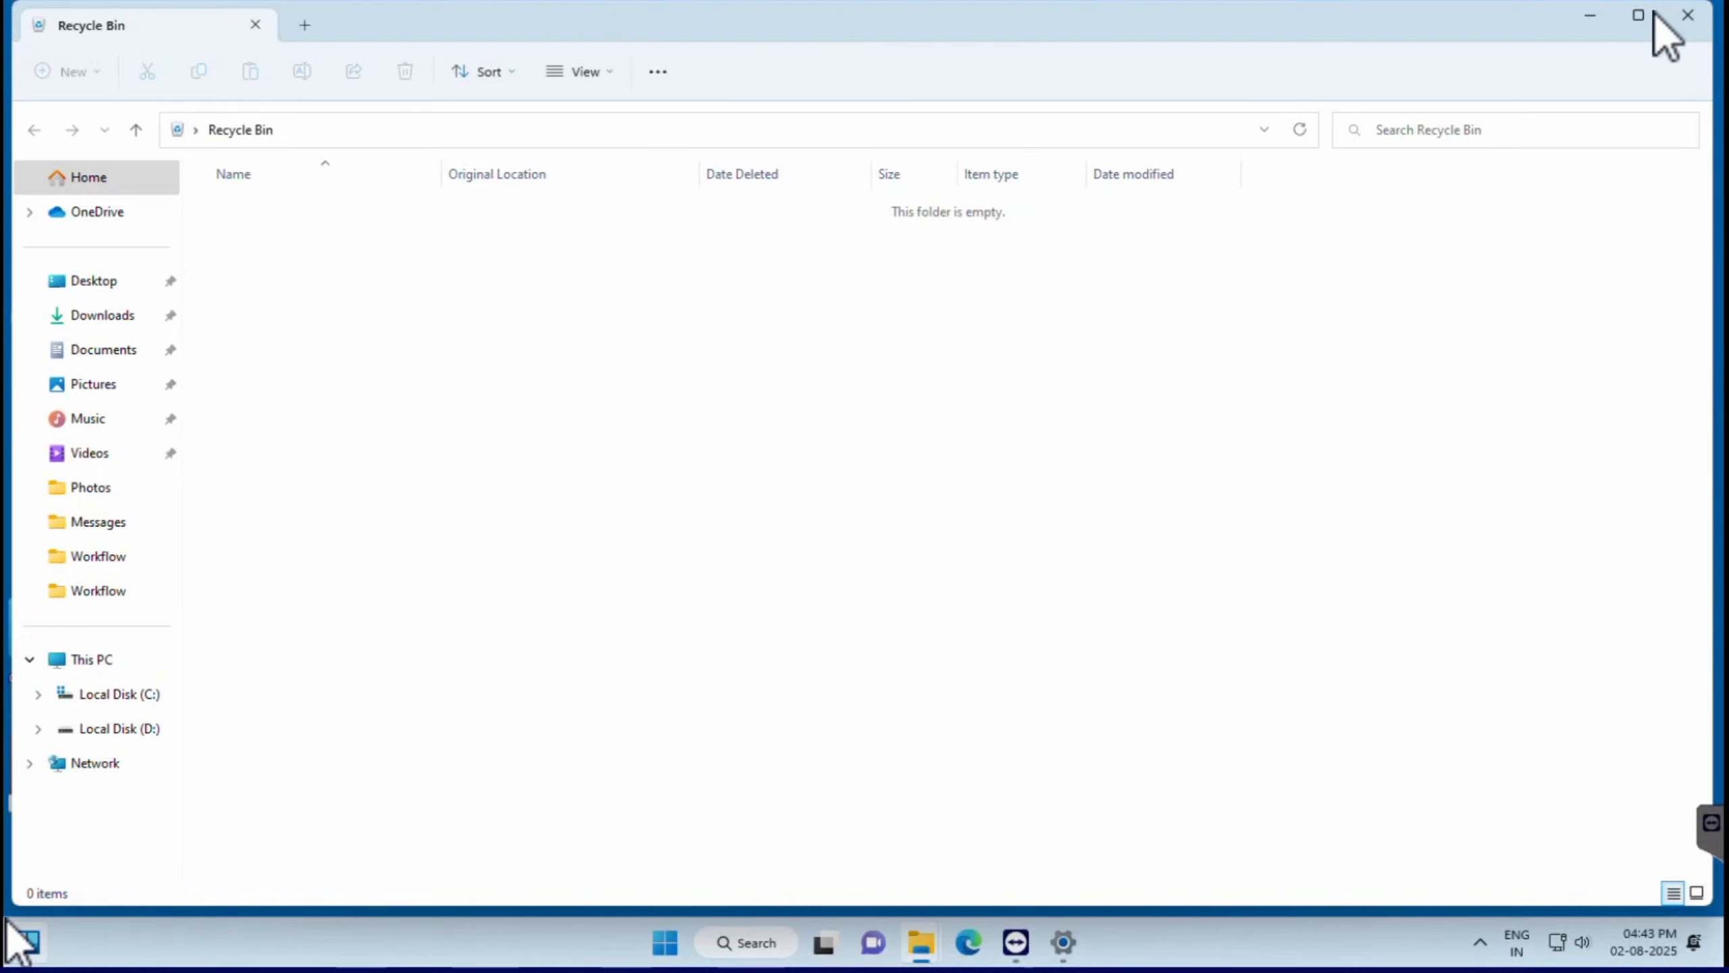
left_click(1688, 17)
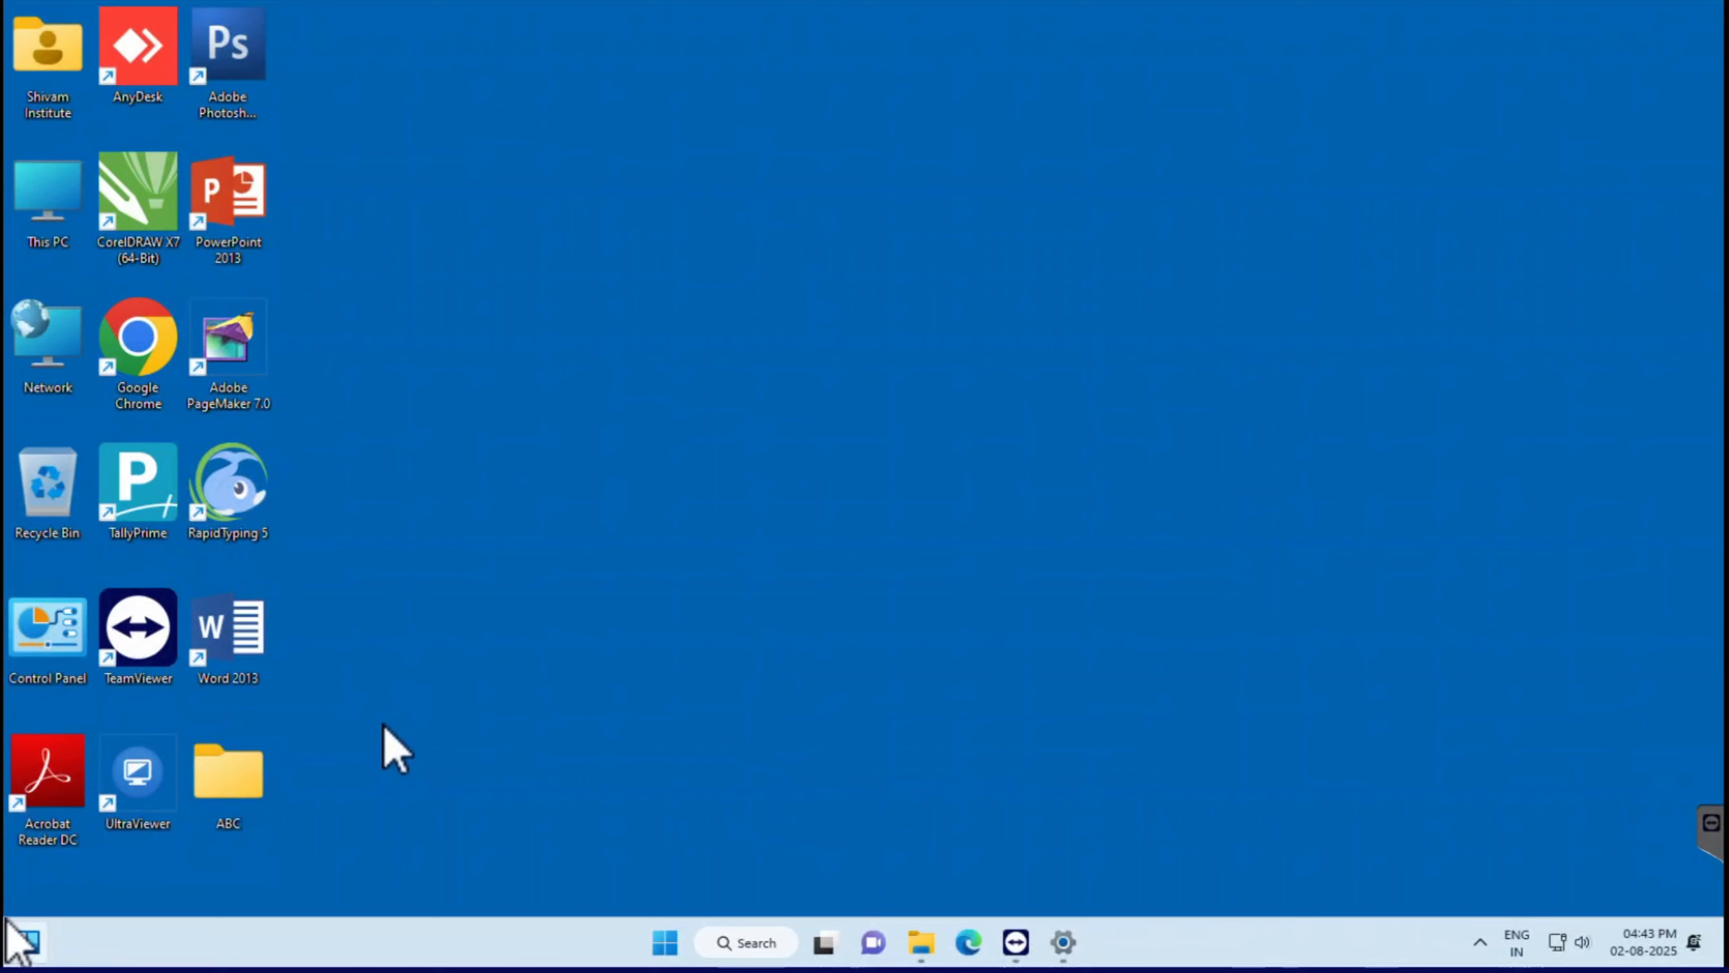
- Permanently delete the restored ABC folder from the desktop, bypassing the Recycle Bin
left_click(230, 790)
key("shift+Delete")
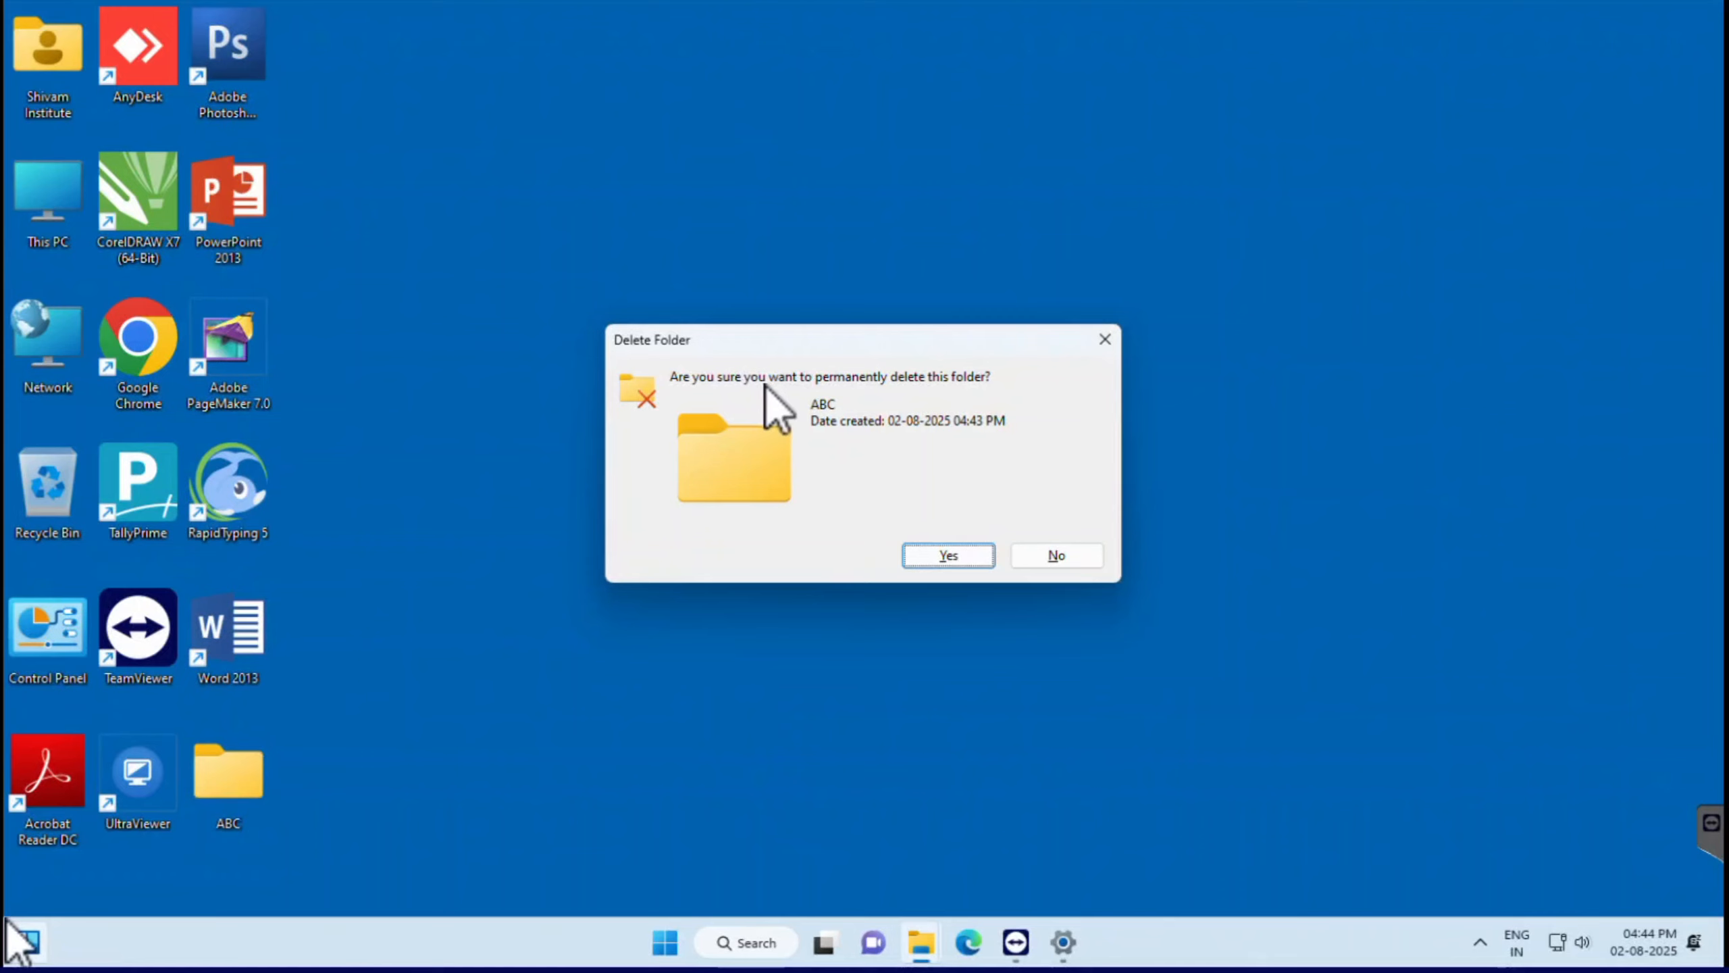
left_click(955, 558)
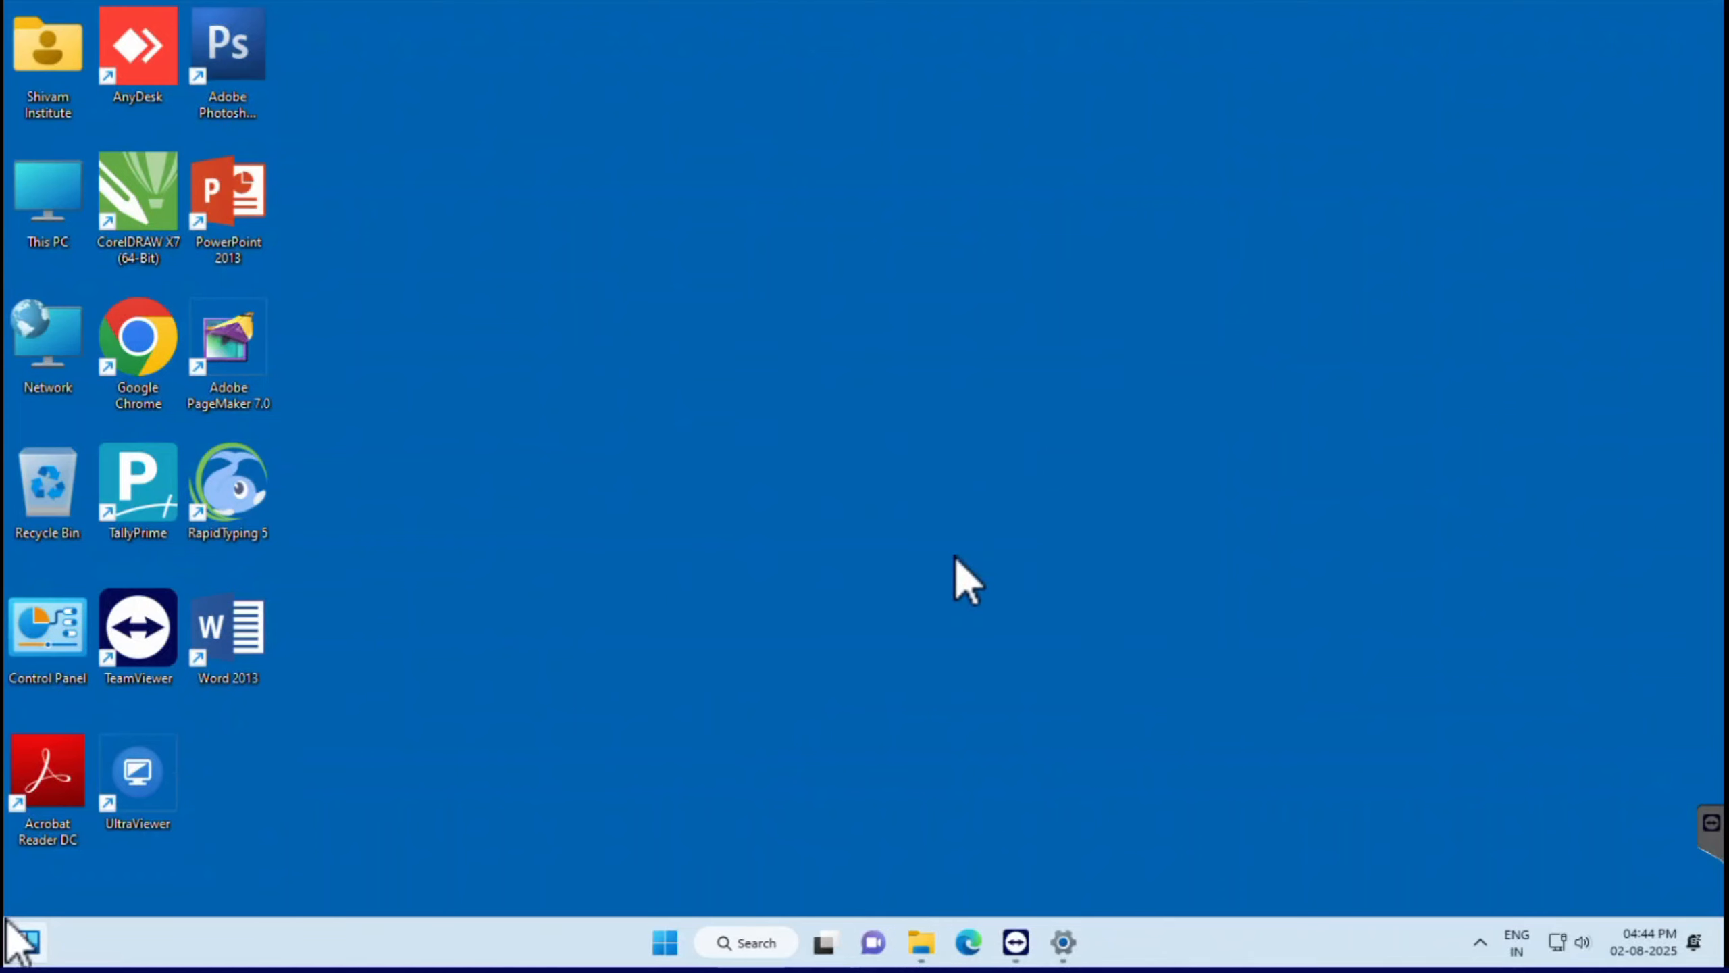
- Open the desktop's display settings and switch Night light on and back off
right_click(482, 312)
mouse_move(577, 480)
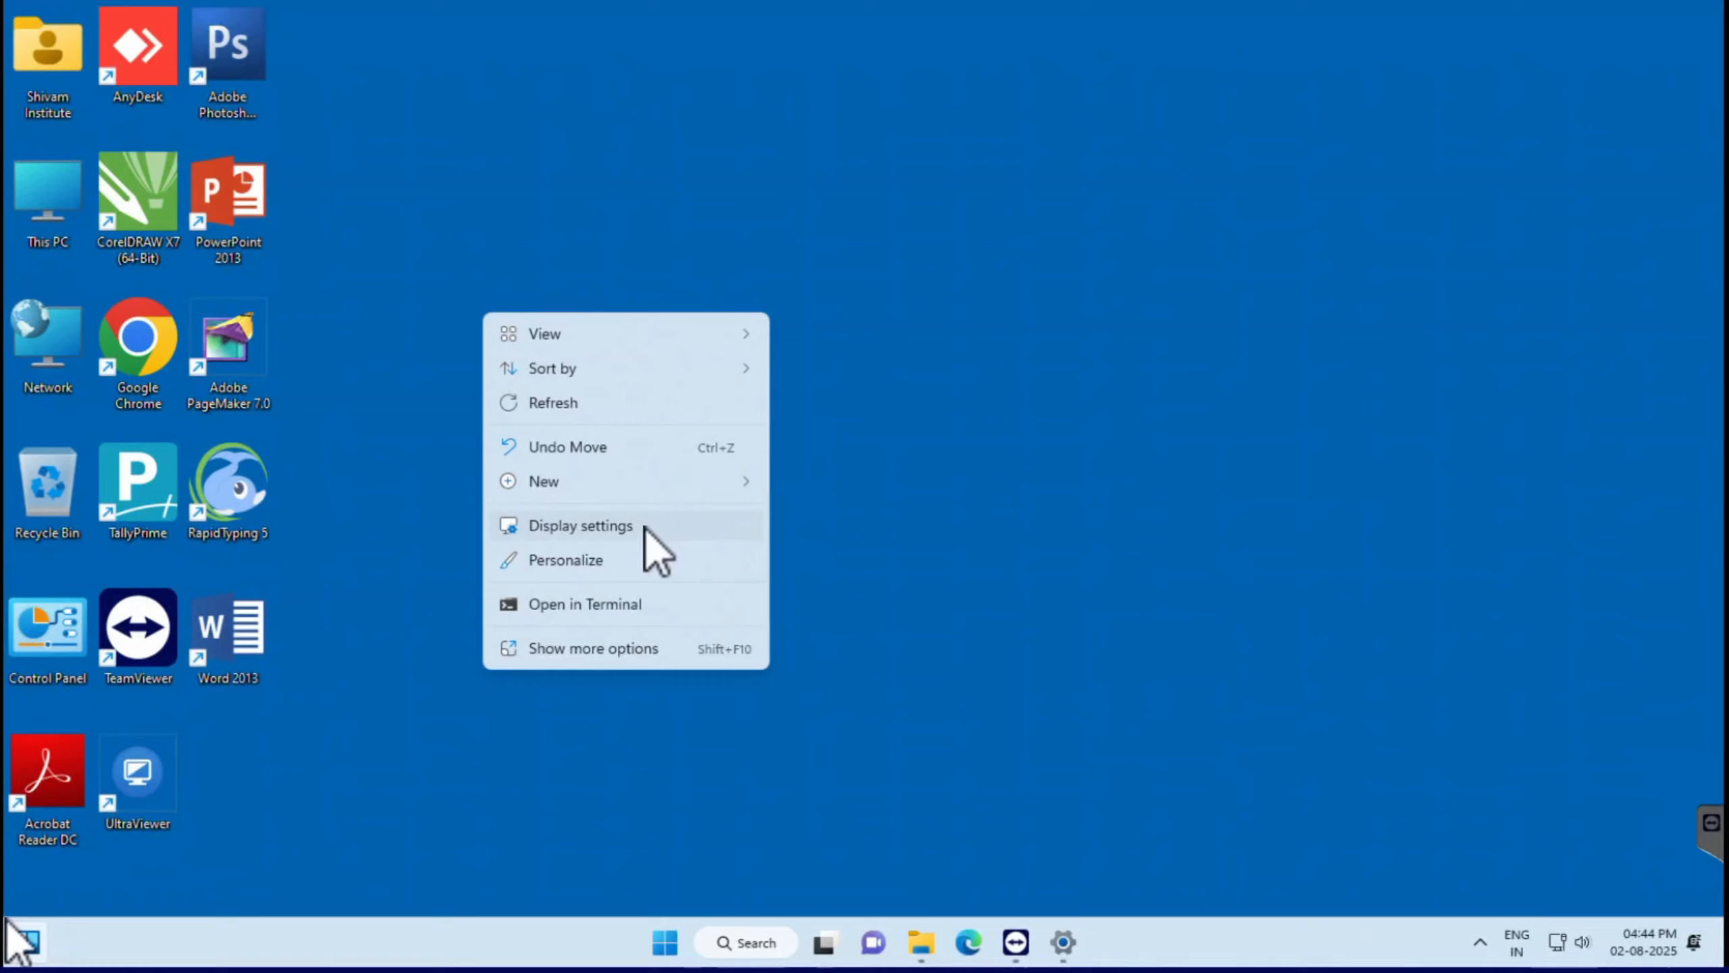
left_click(646, 527)
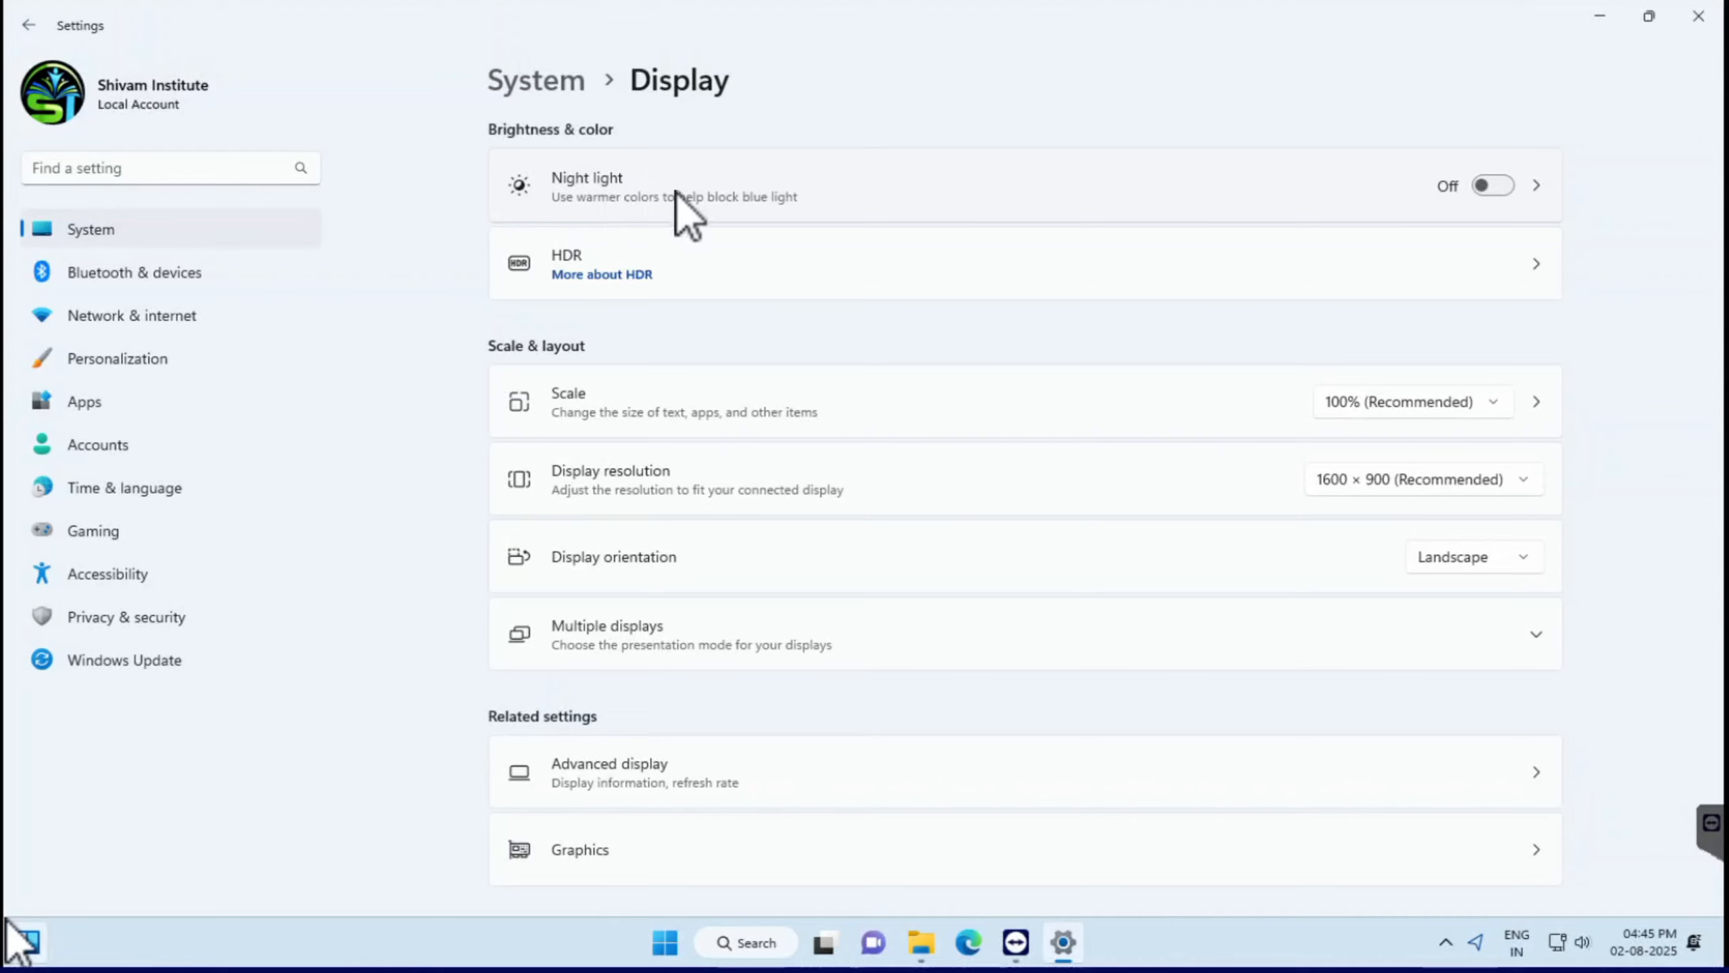
left_click(1494, 187)
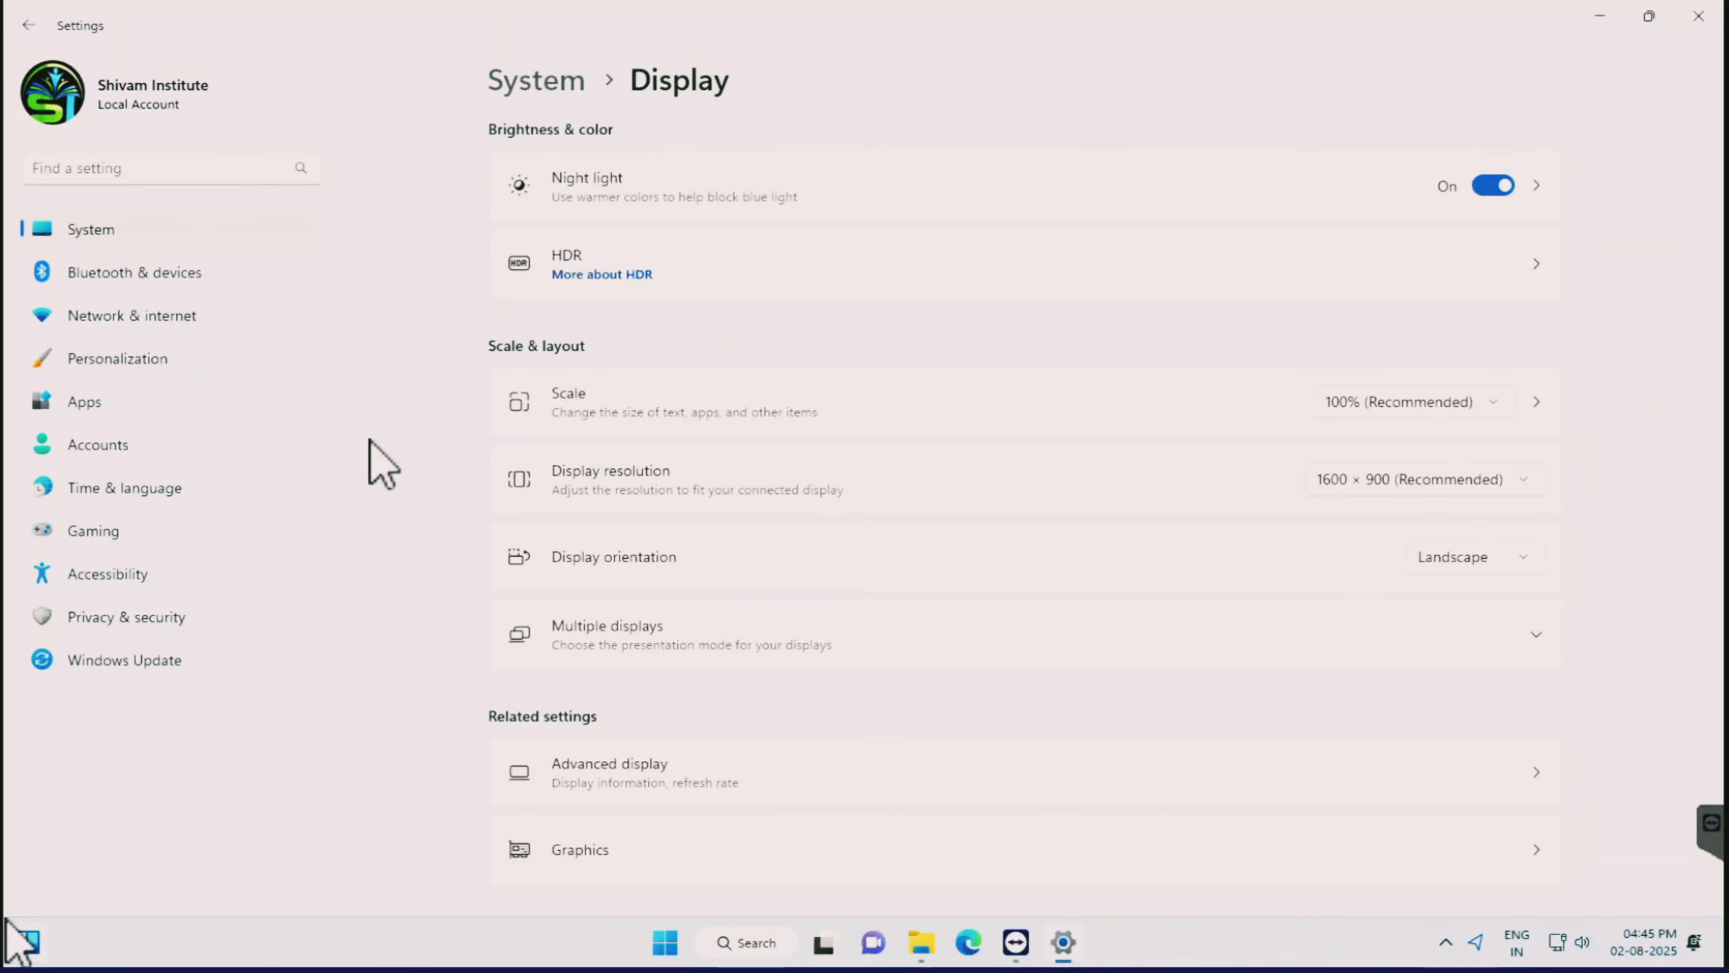
left_click(1501, 184)
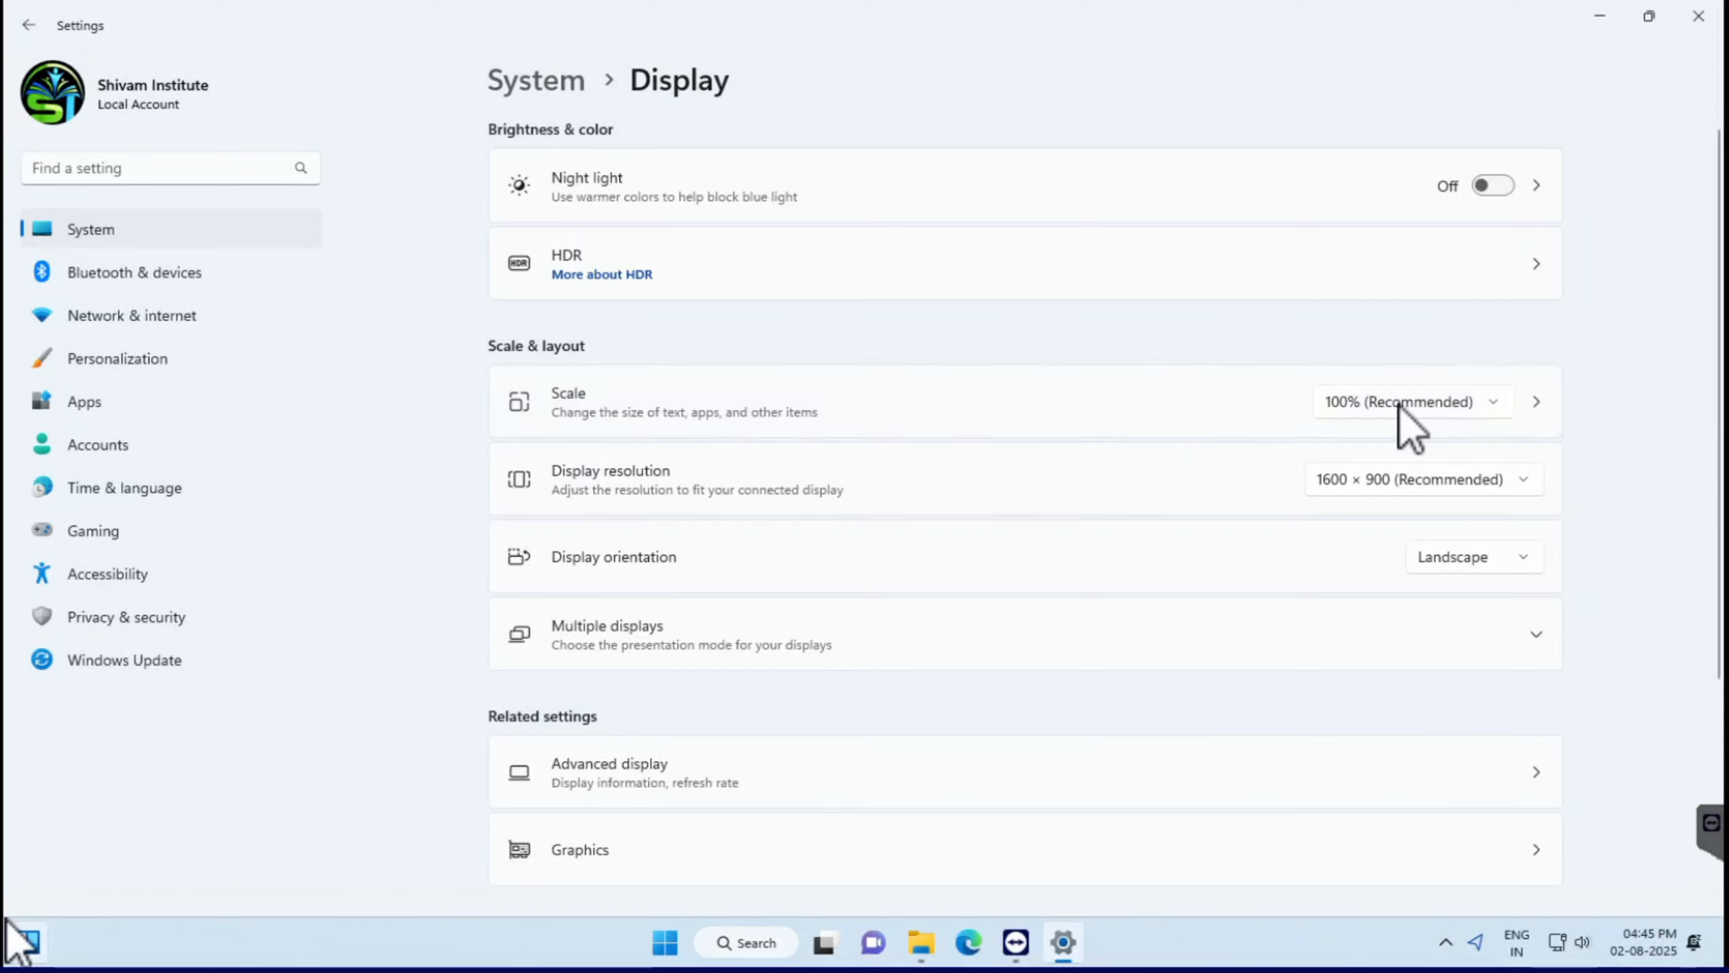
- Try display scales of 125% and 150%, and return the scale to 100% (Recommended)
left_click(1449, 403)
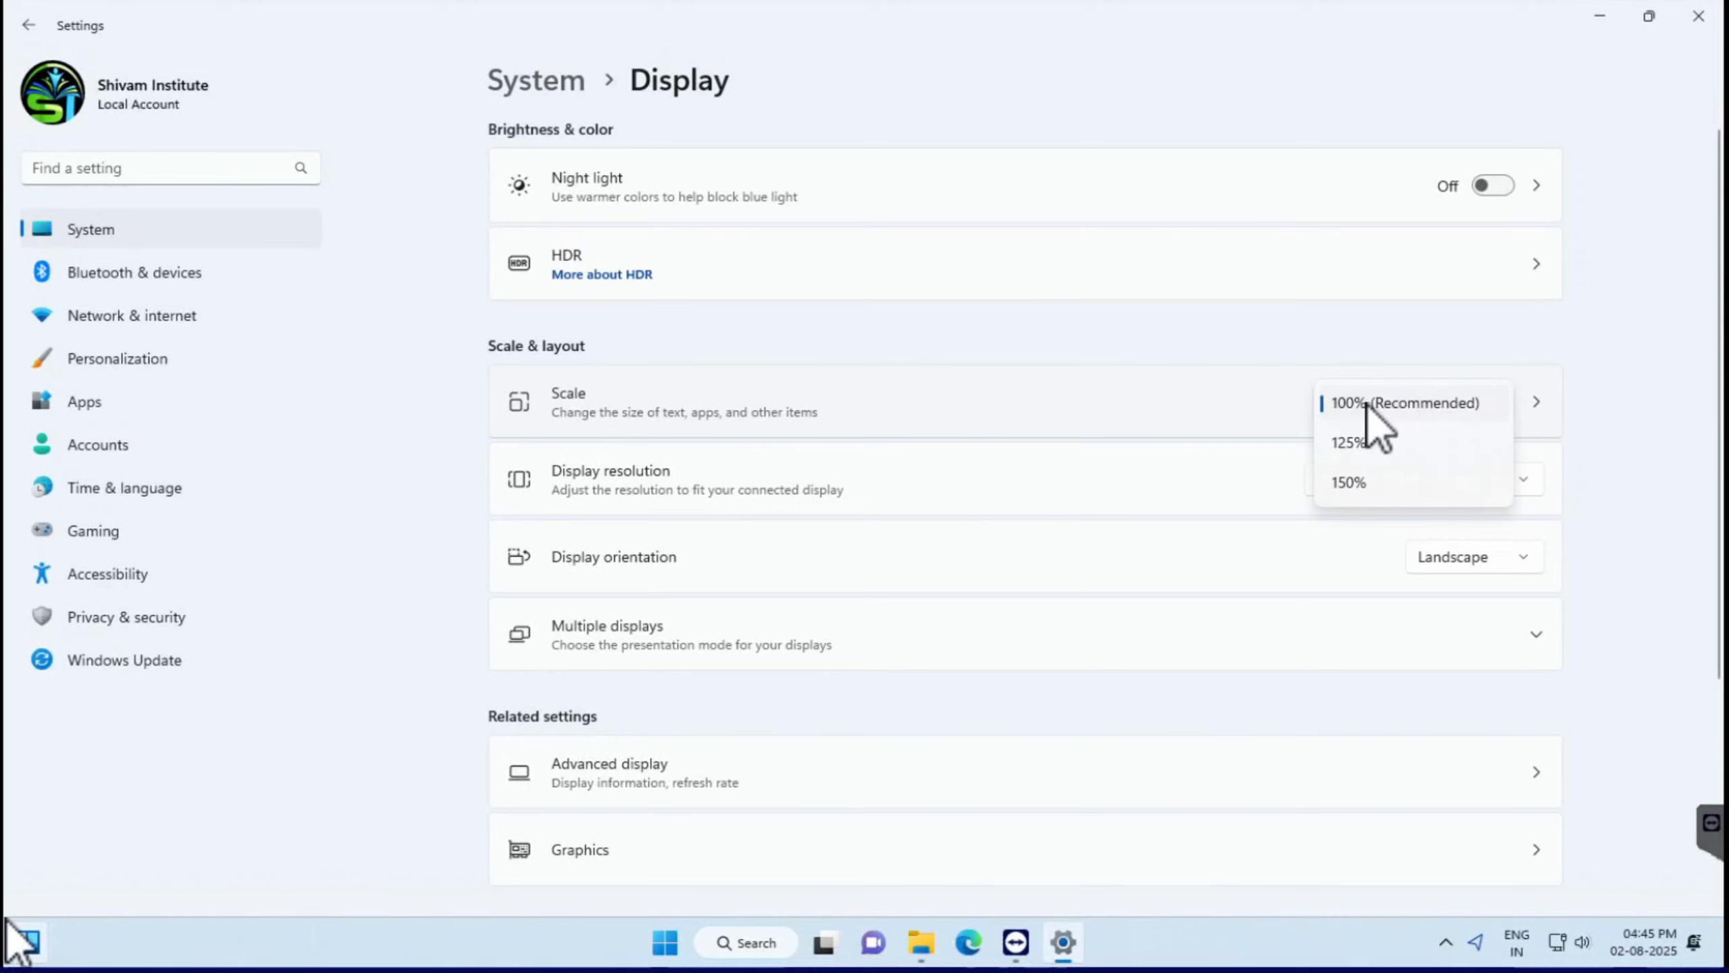
left_click(1394, 443)
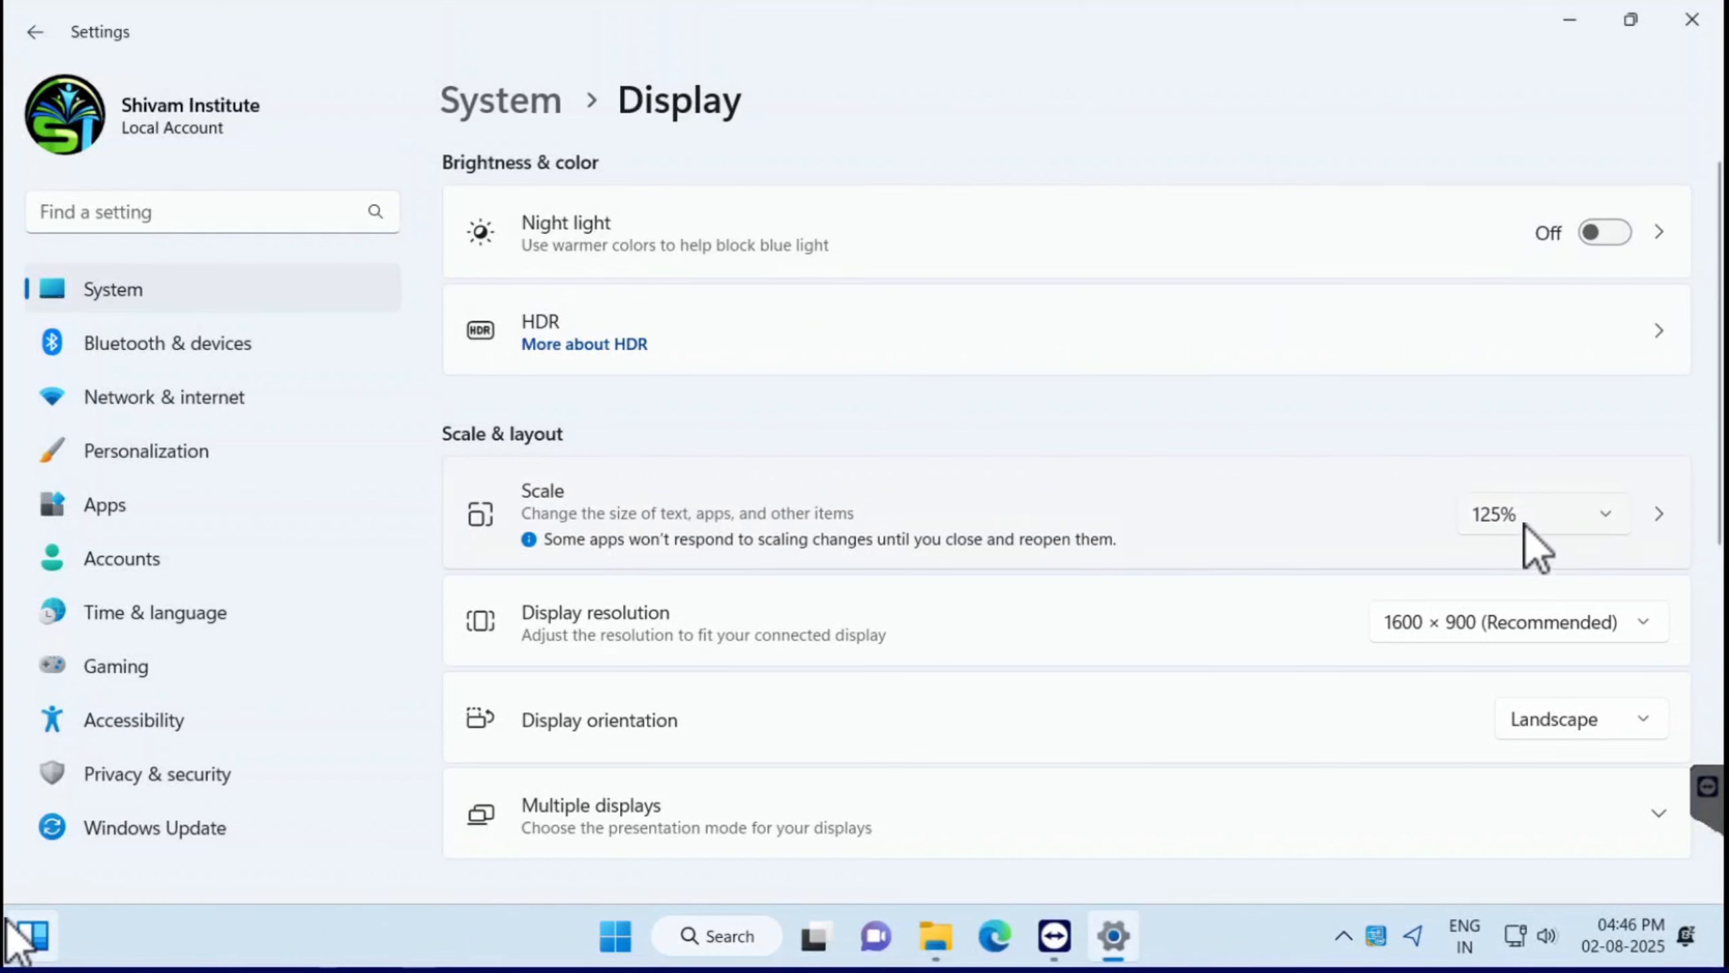
left_click(1520, 517)
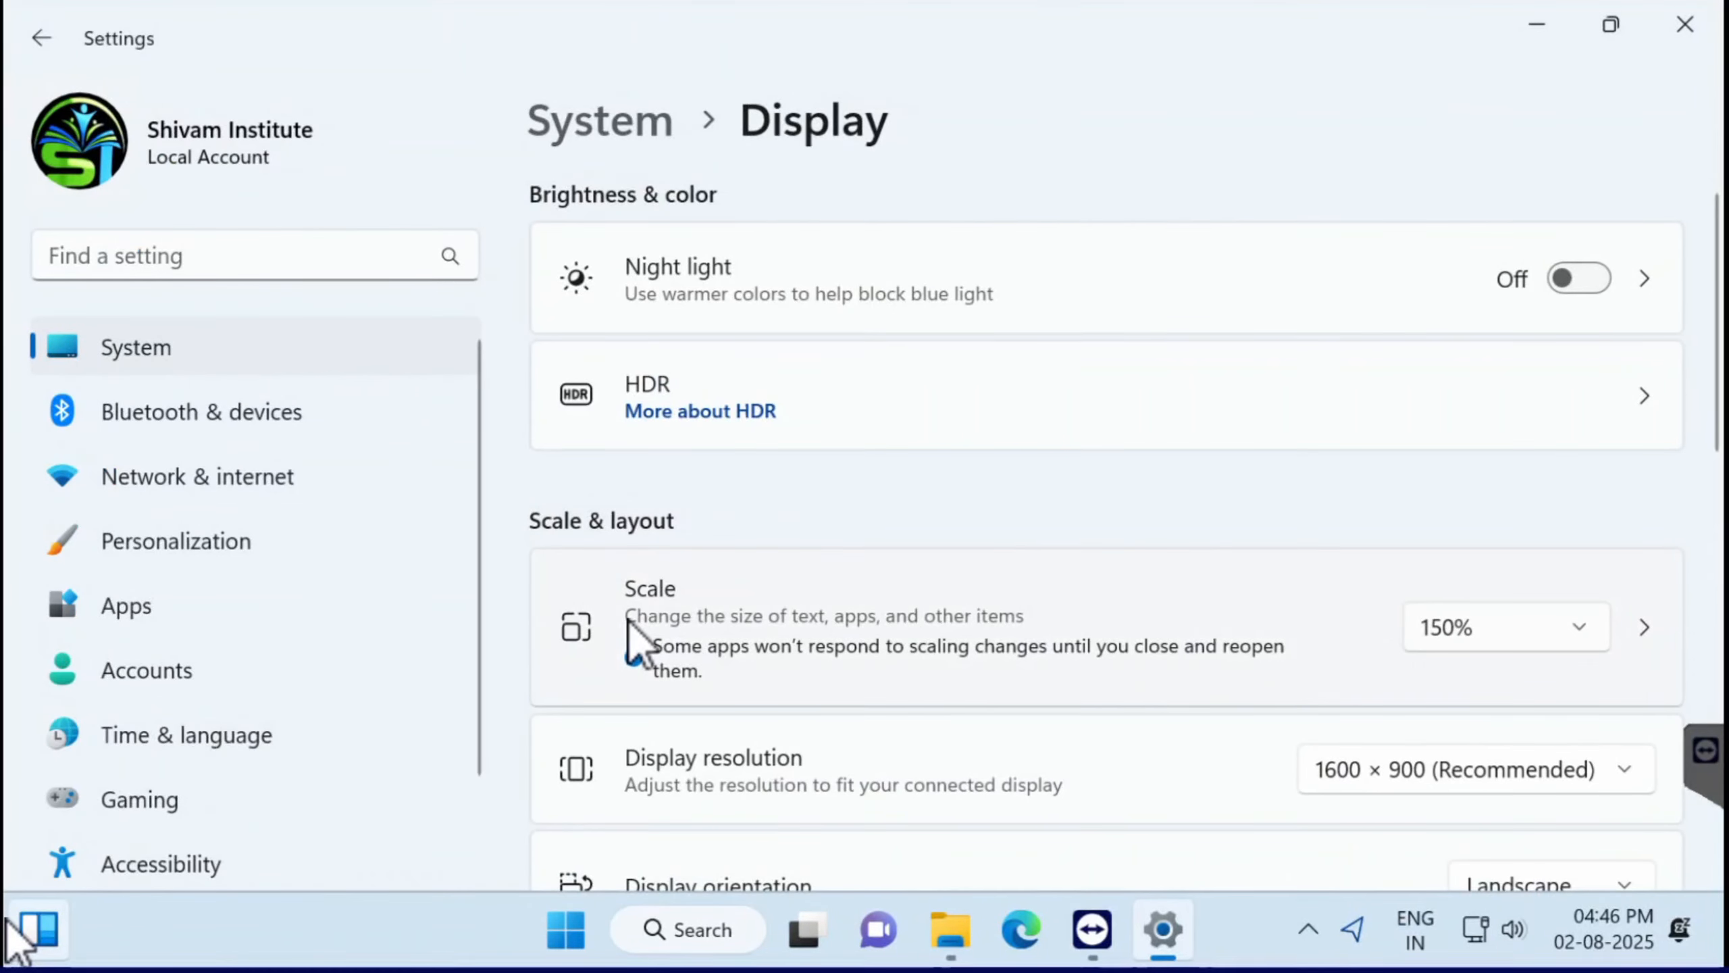
left_click(1561, 633)
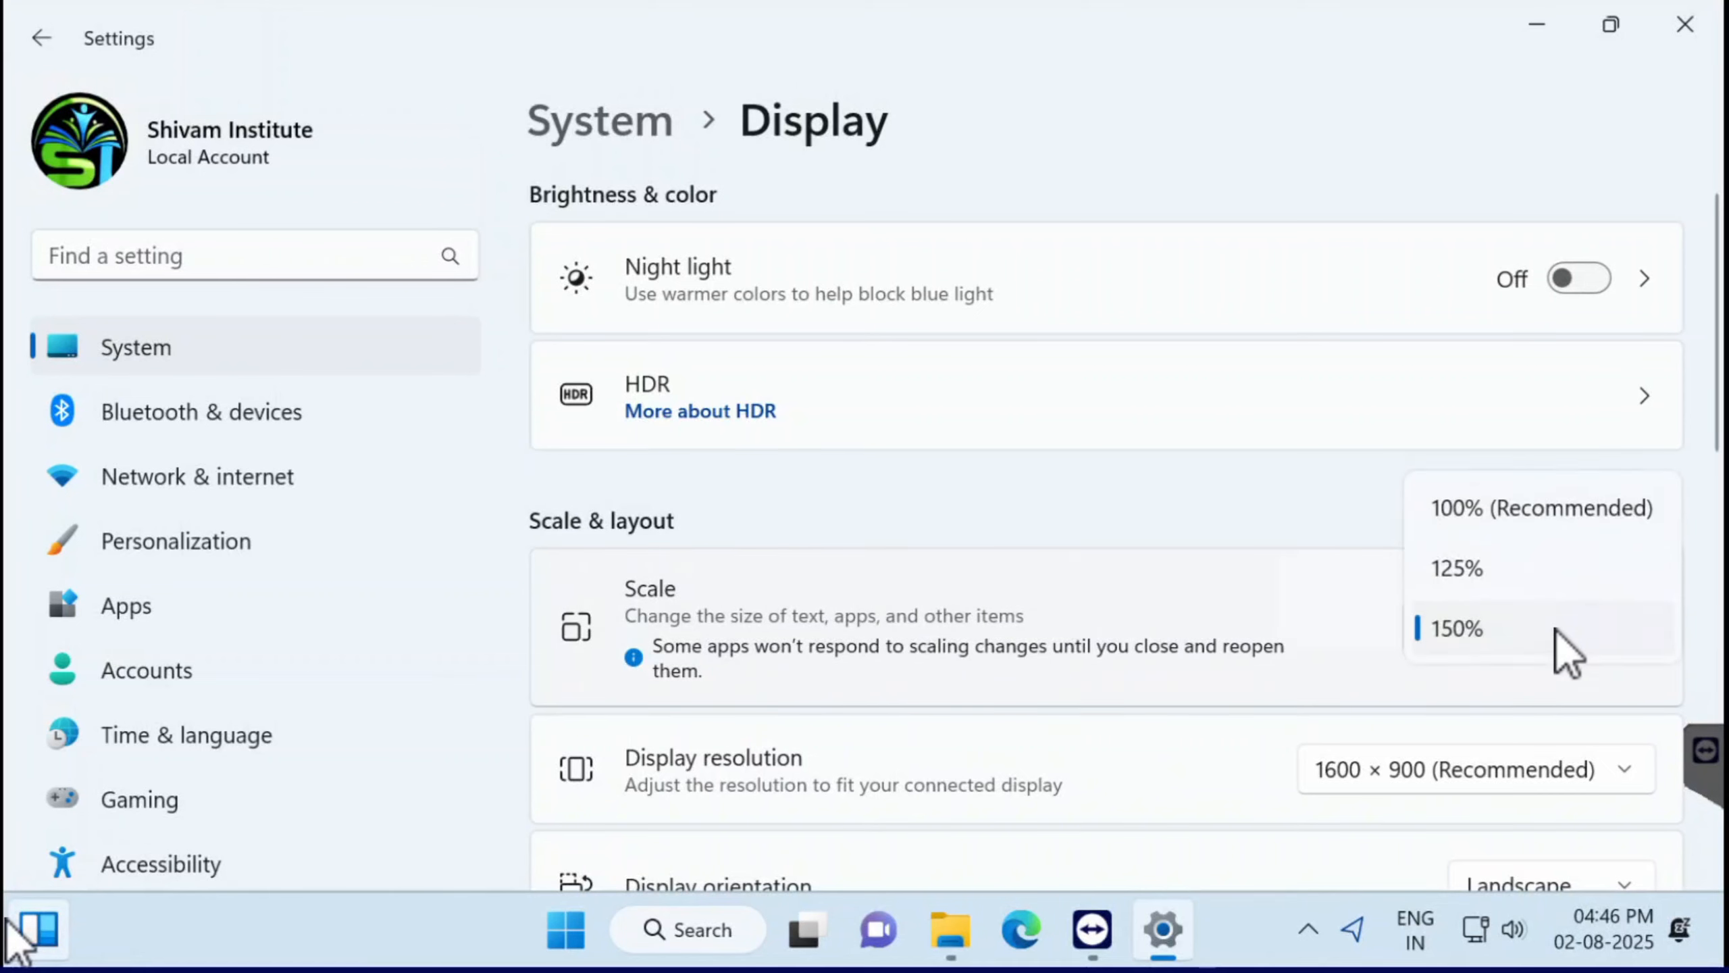
left_click(1560, 517)
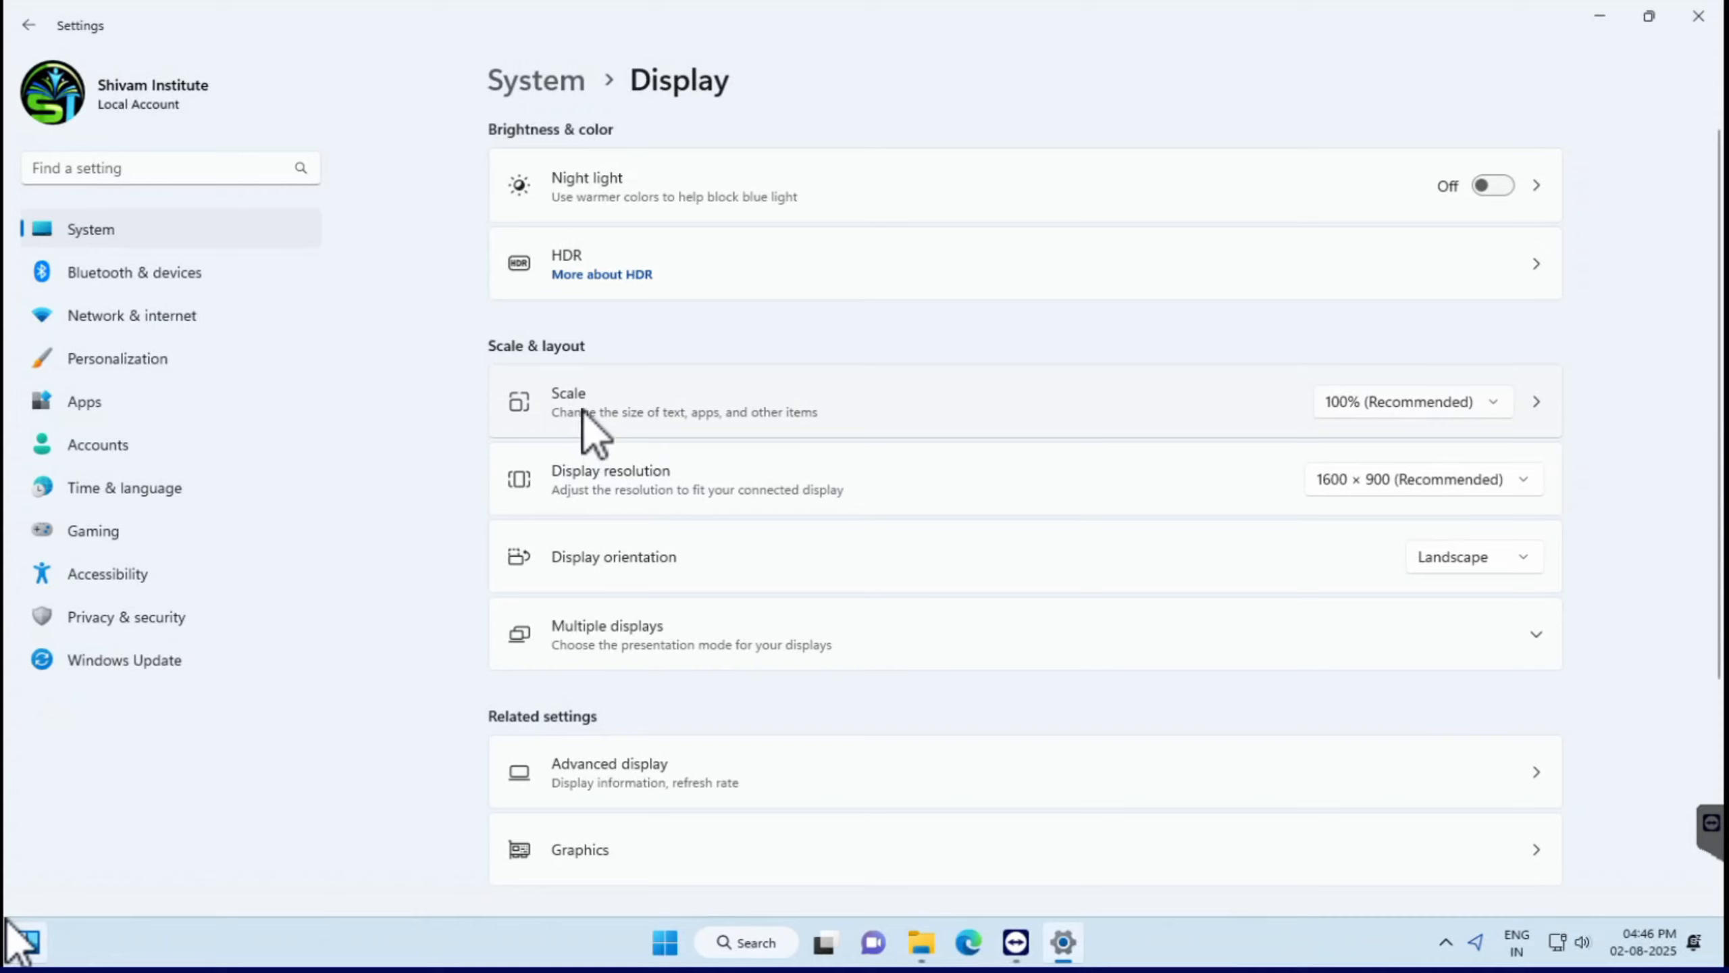
left_click(1405, 403)
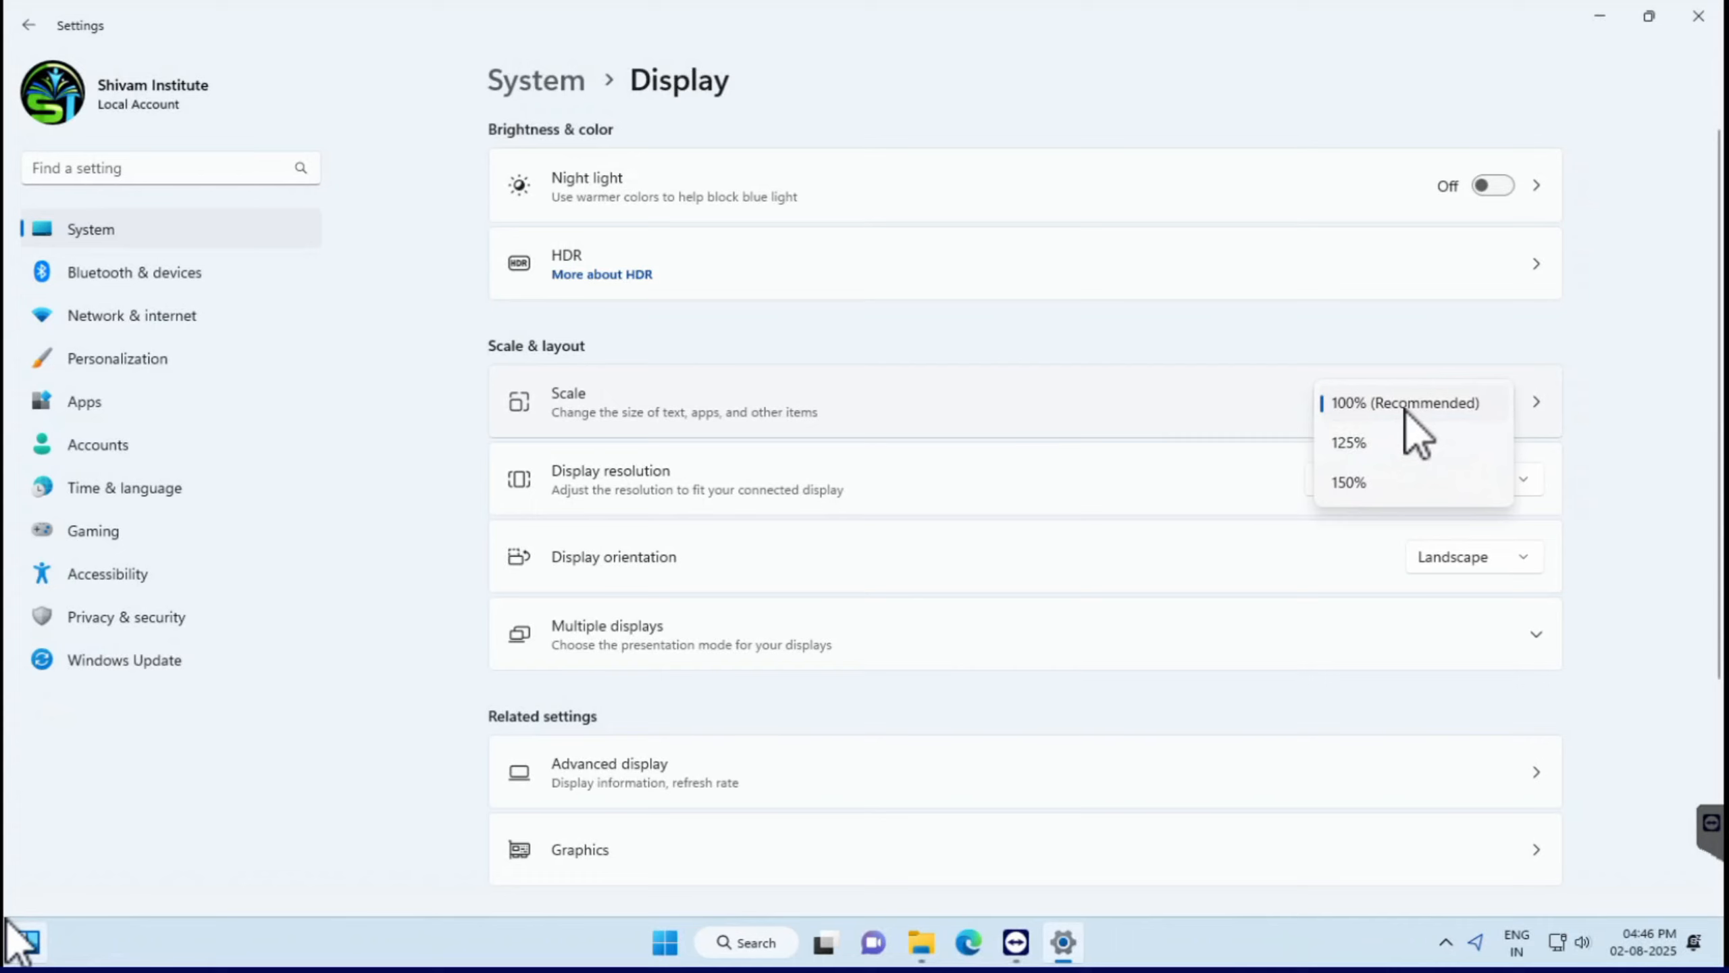
left_click(1407, 403)
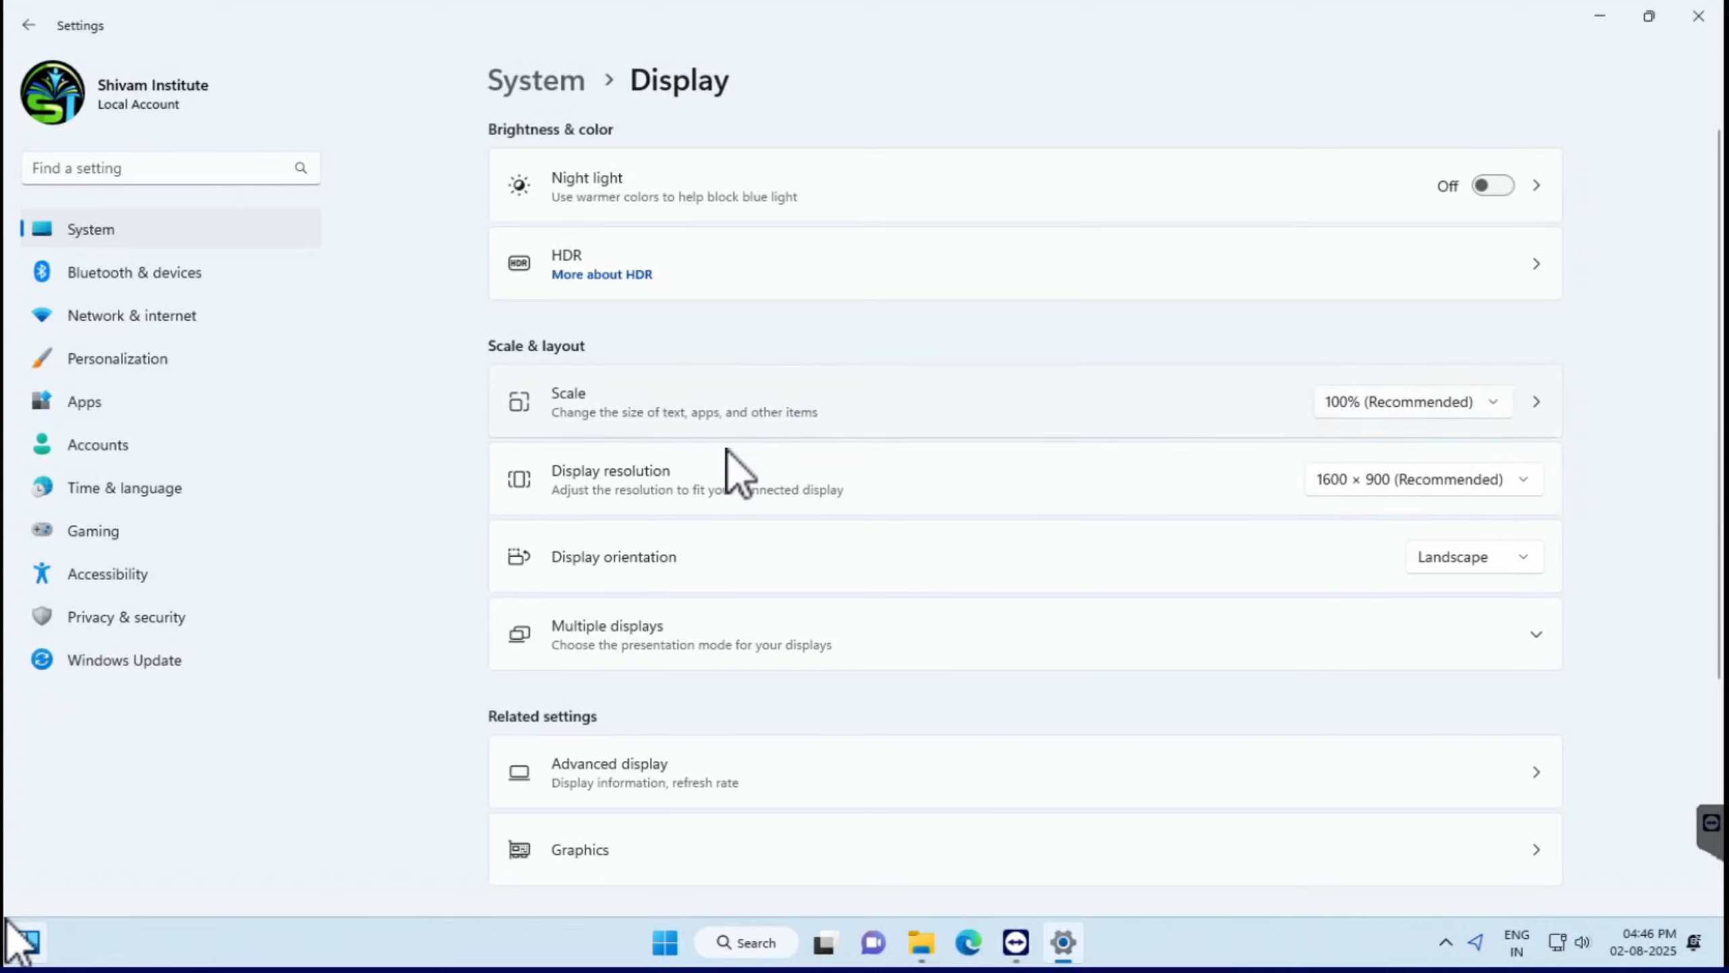
- Set the display resolution to 800 × 600 and keep the changed display settings
left_click(1494, 480)
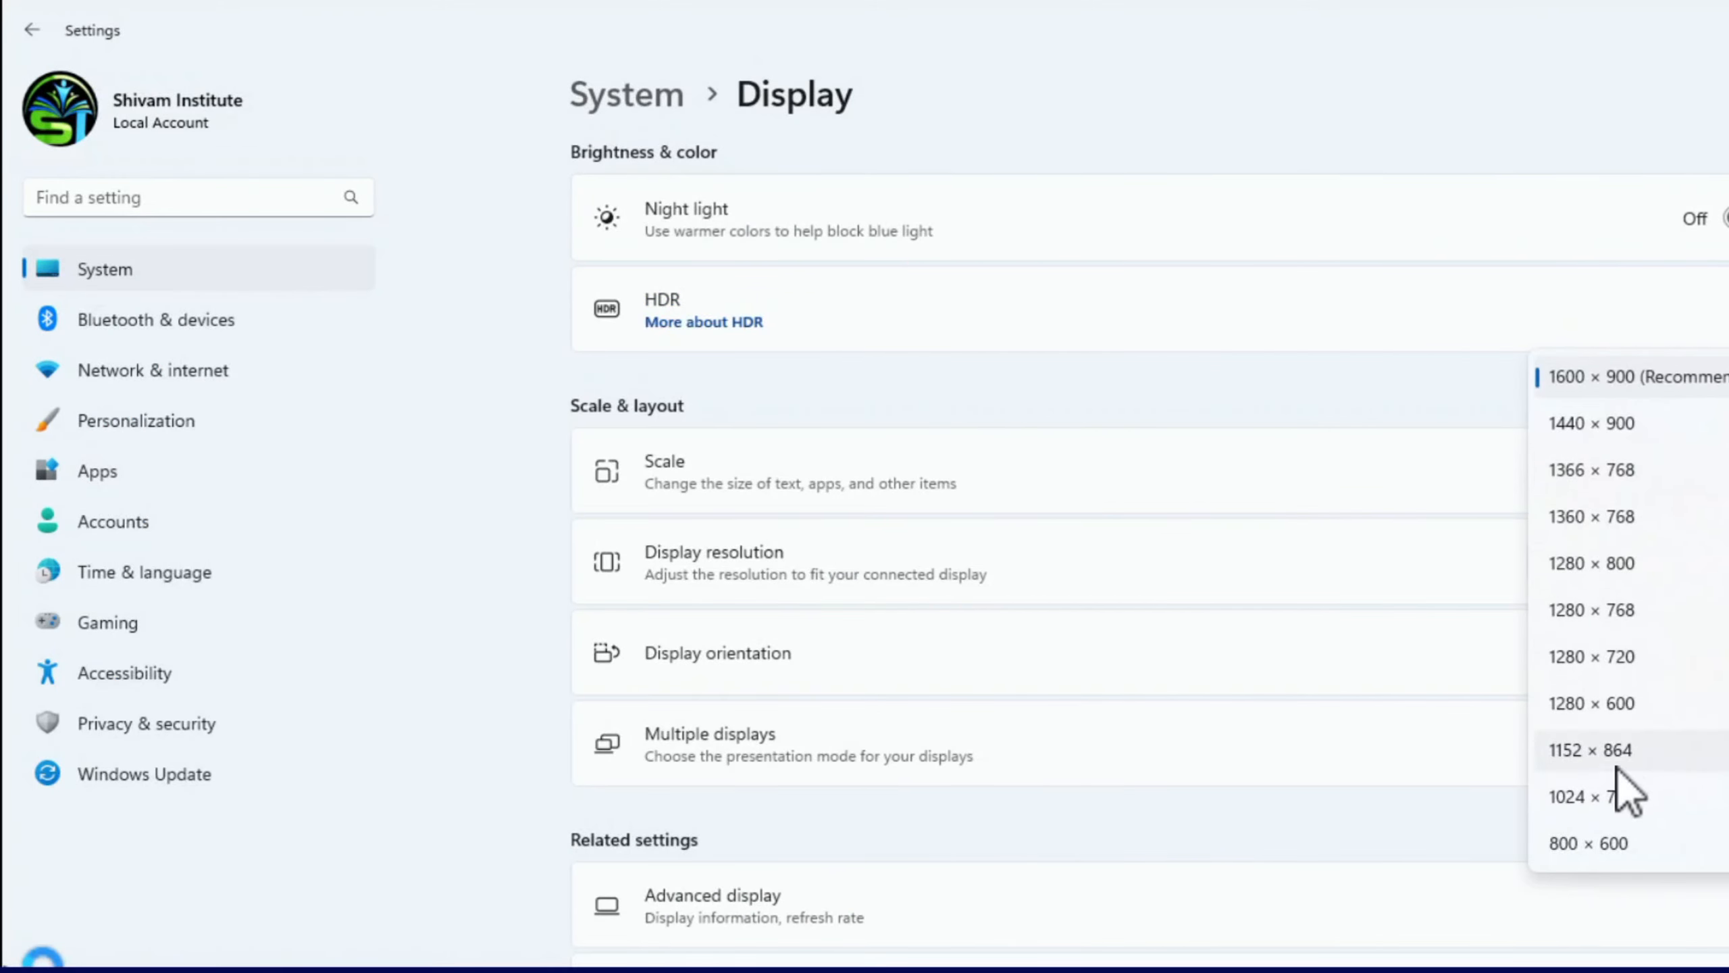
left_click(1605, 804)
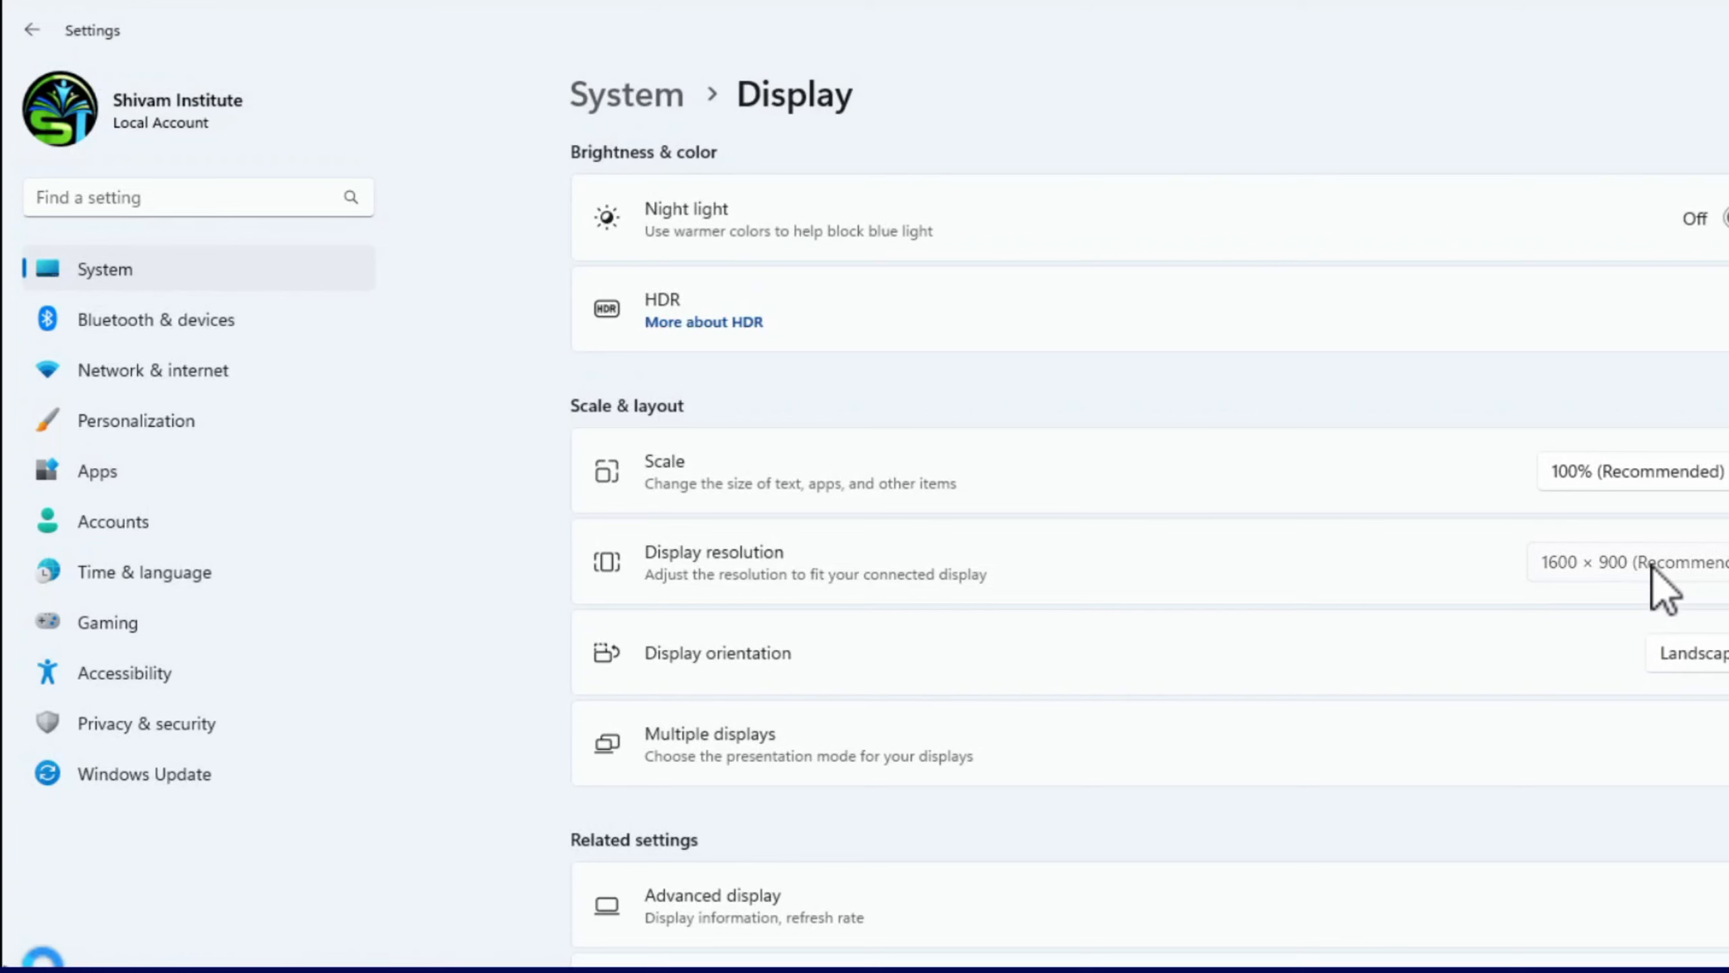
left_click(1652, 566)
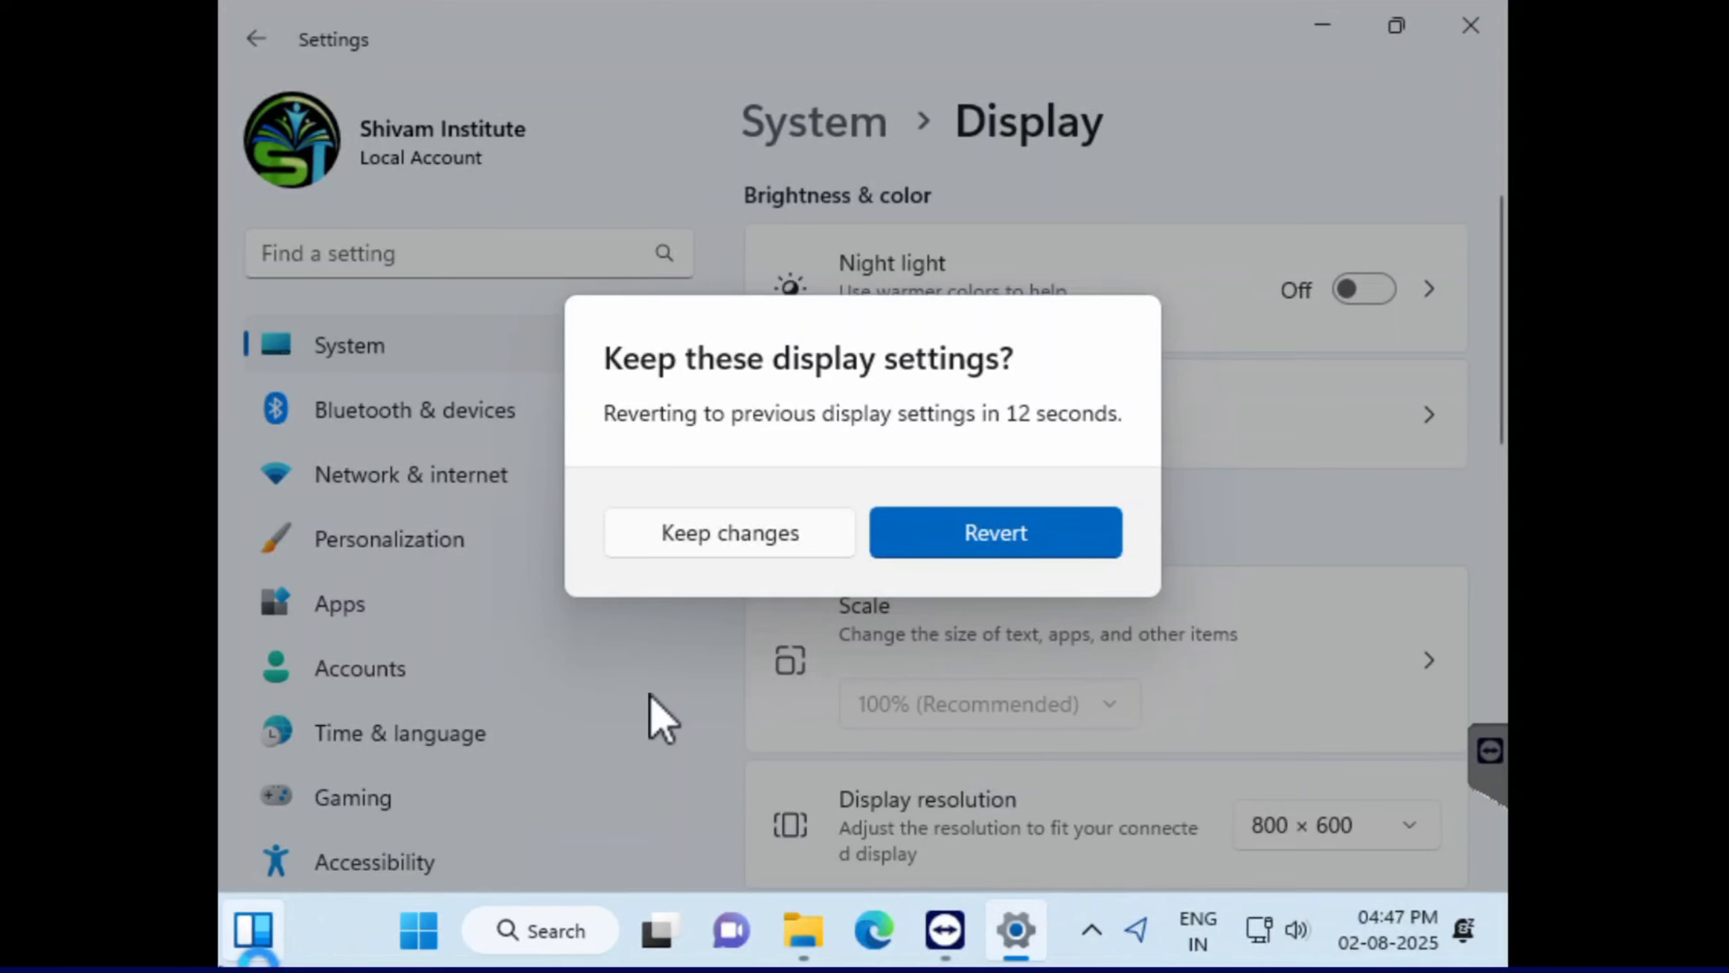
left_click(792, 535)
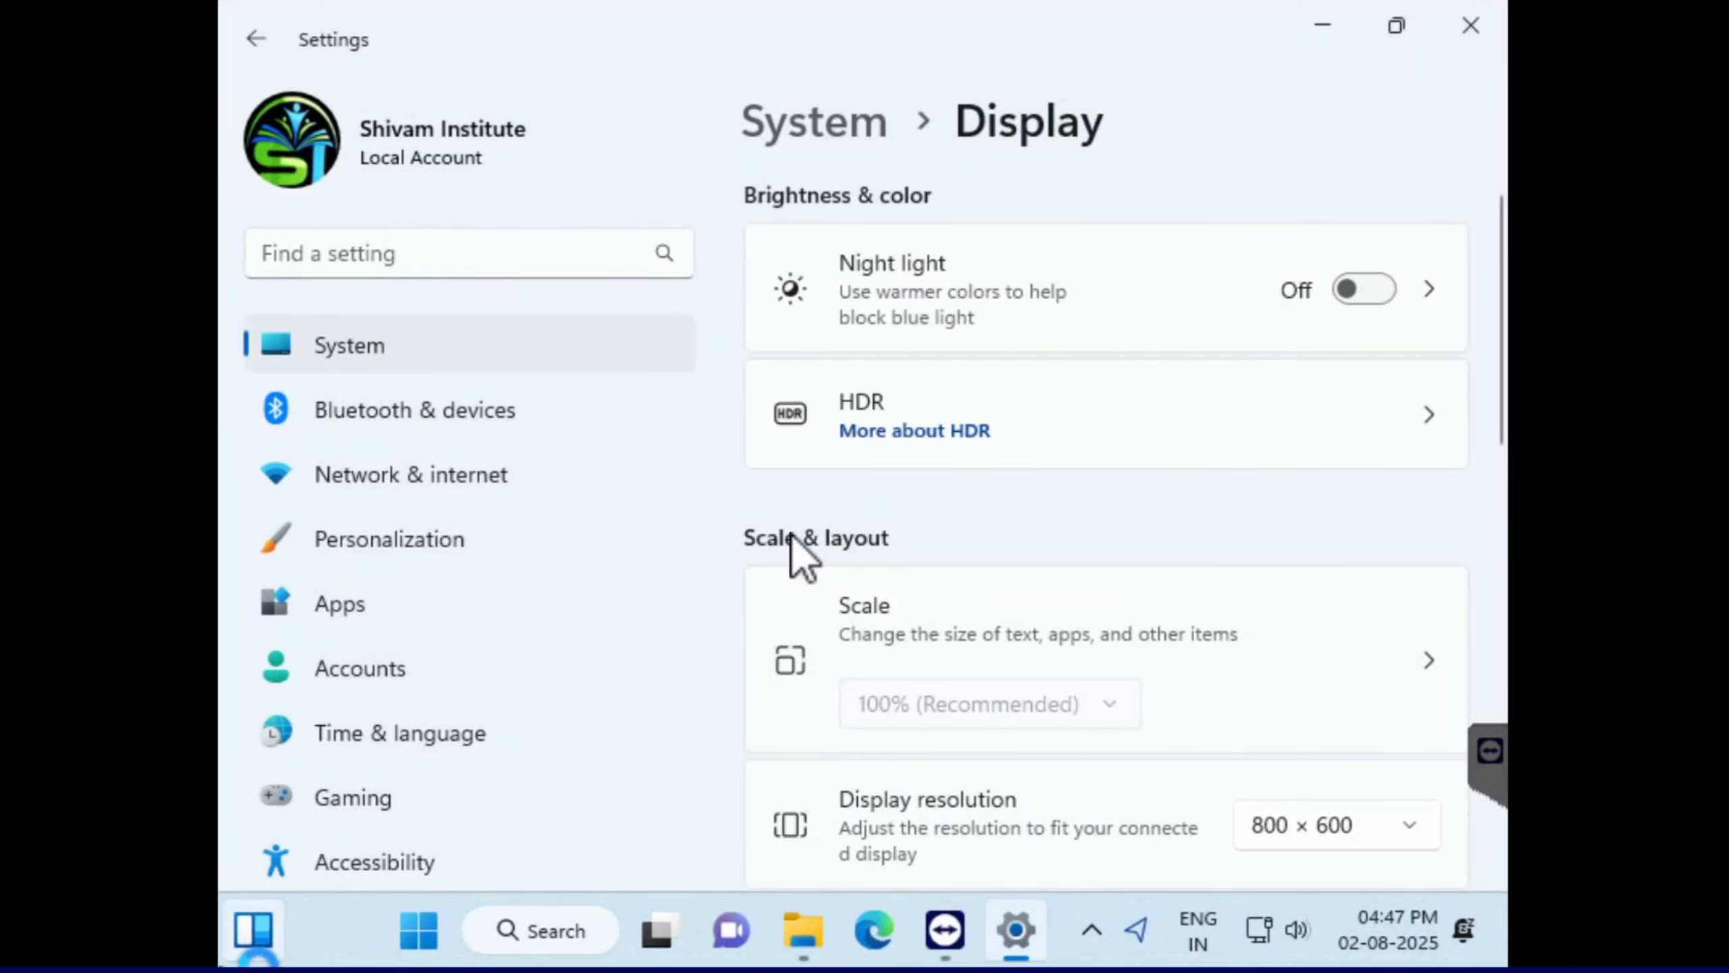
- Minimize Settings to view the desktop at the reduced resolution and refresh the desktop twice
left_click(1017, 933)
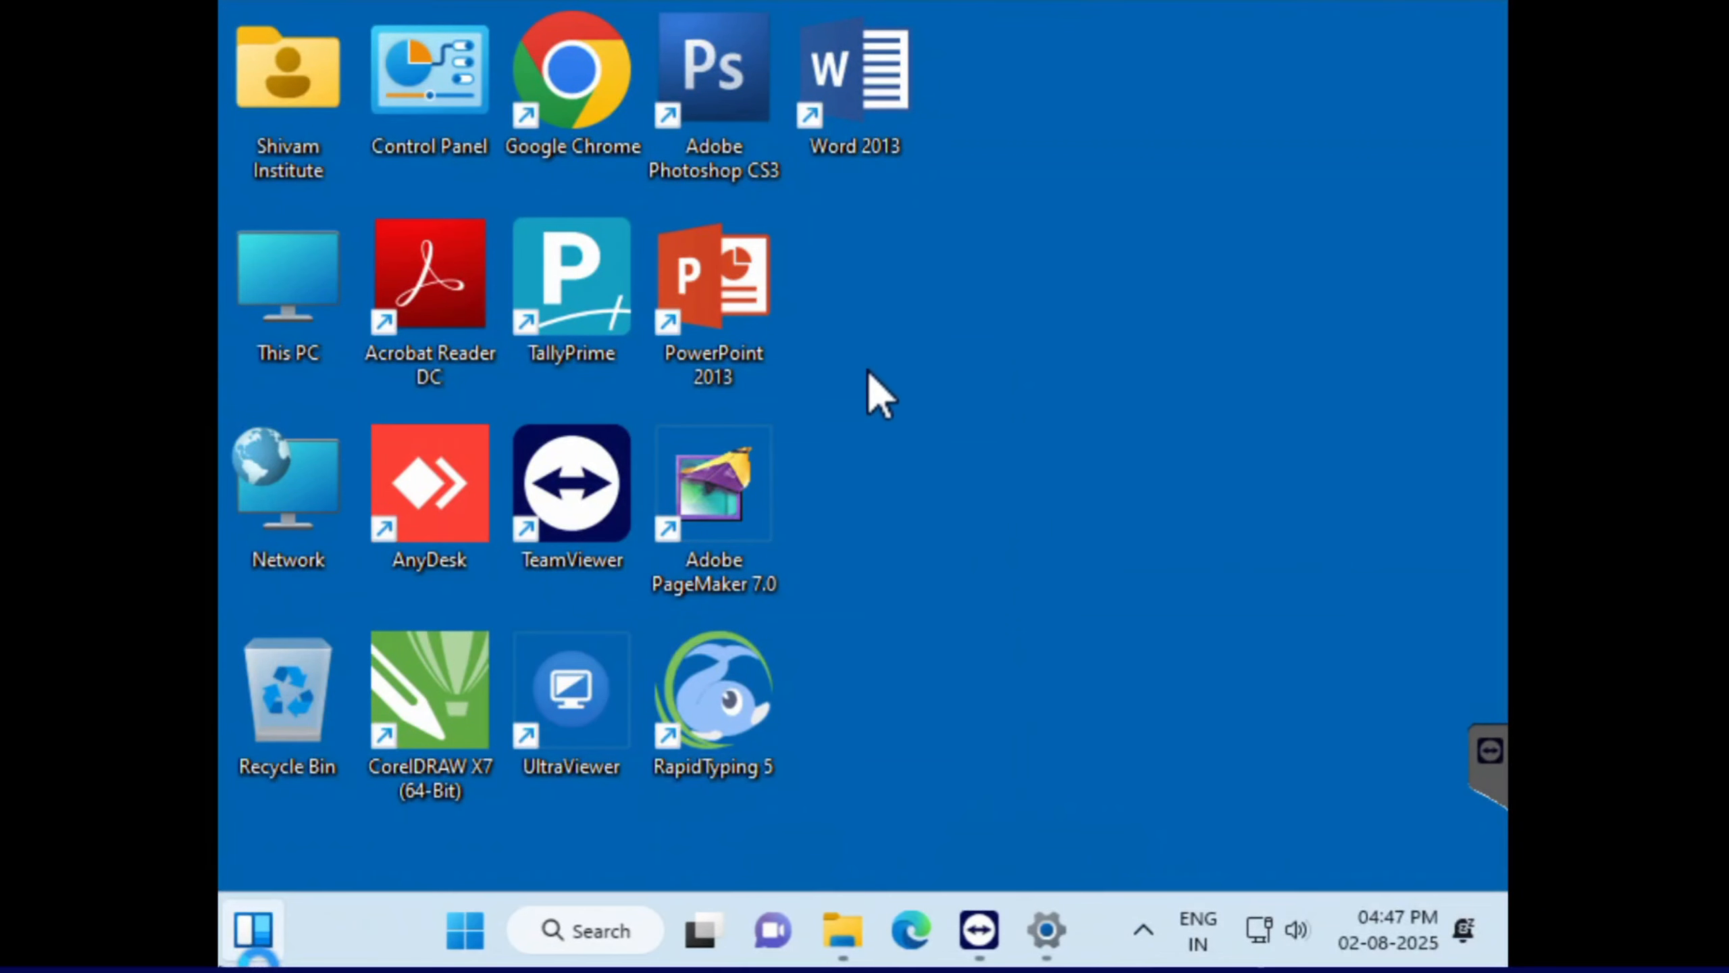
right_click(936, 412)
left_click(1038, 357)
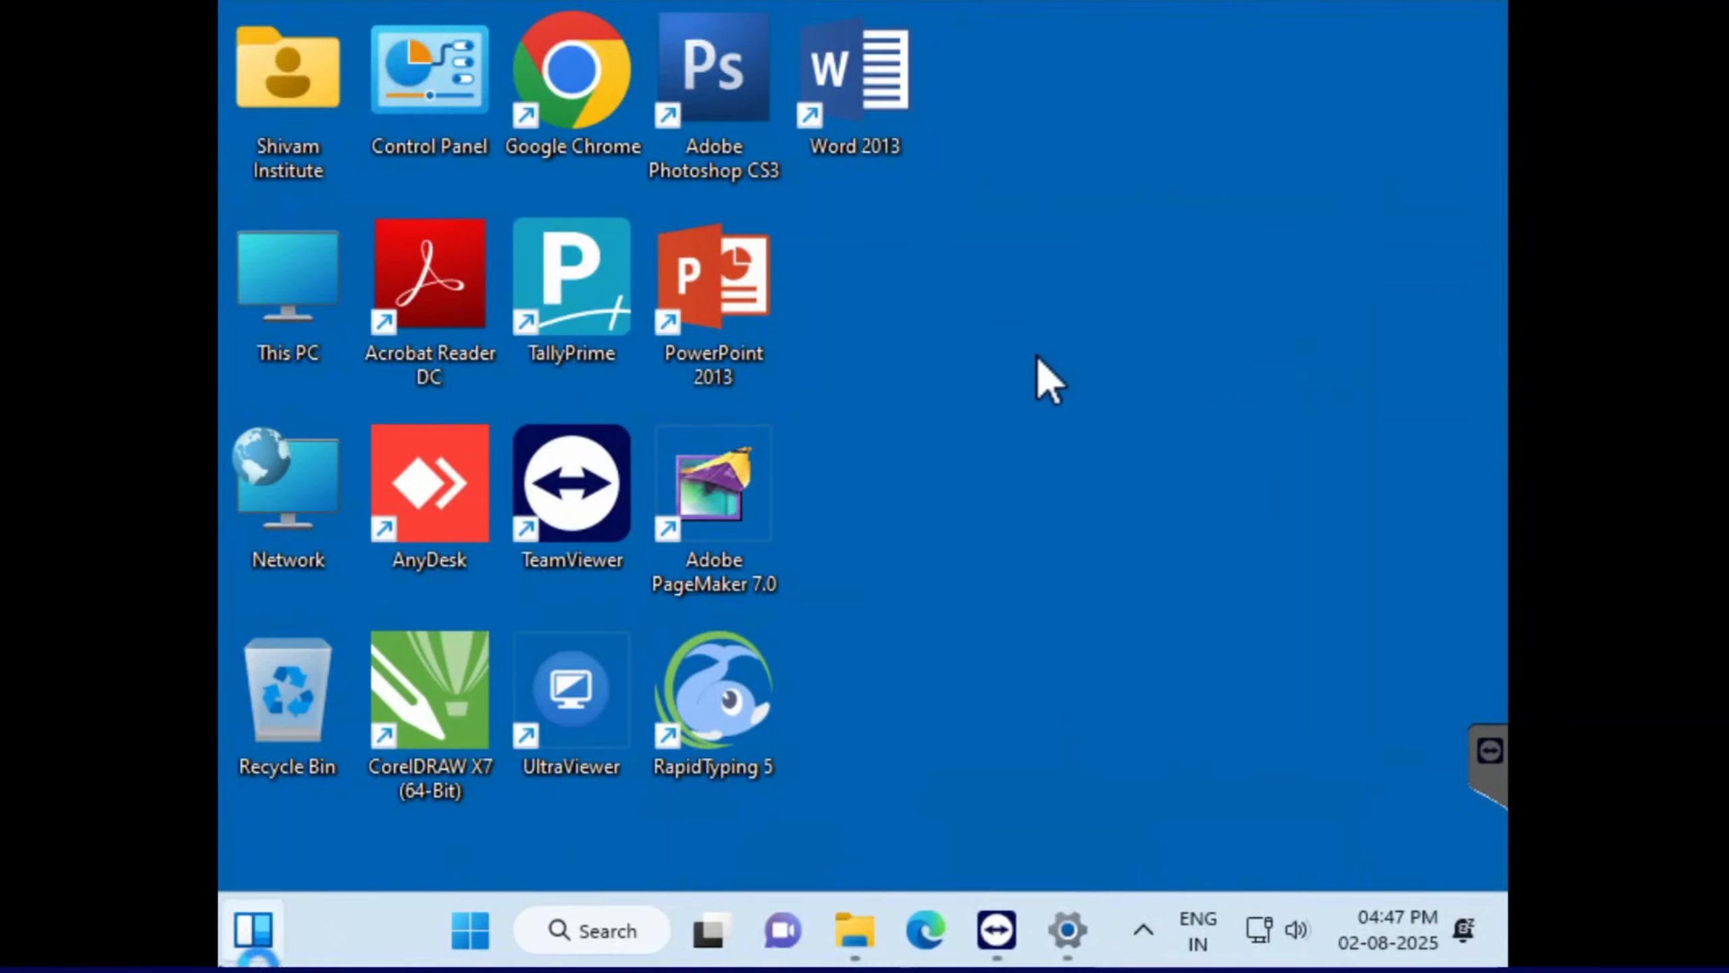
right_click(1019, 309)
left_click(1085, 359)
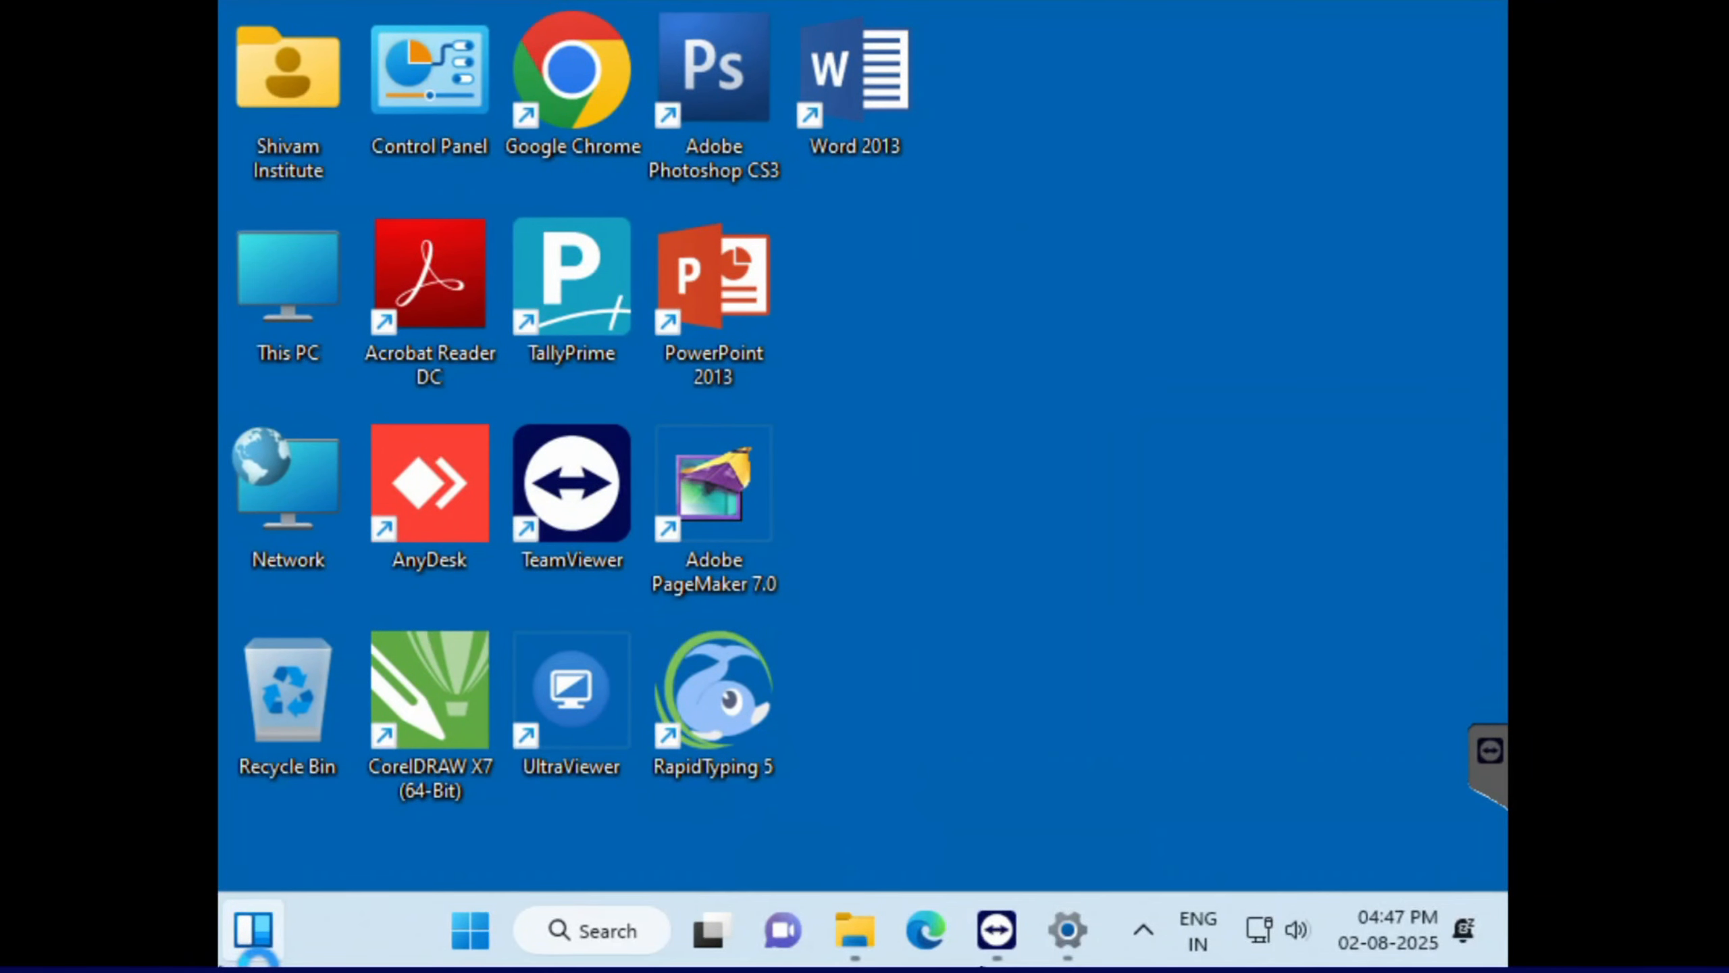
- Return to Settings, restore the display resolution to 1600 × 900 (Recommended) and keep the changes
left_click(1067, 930)
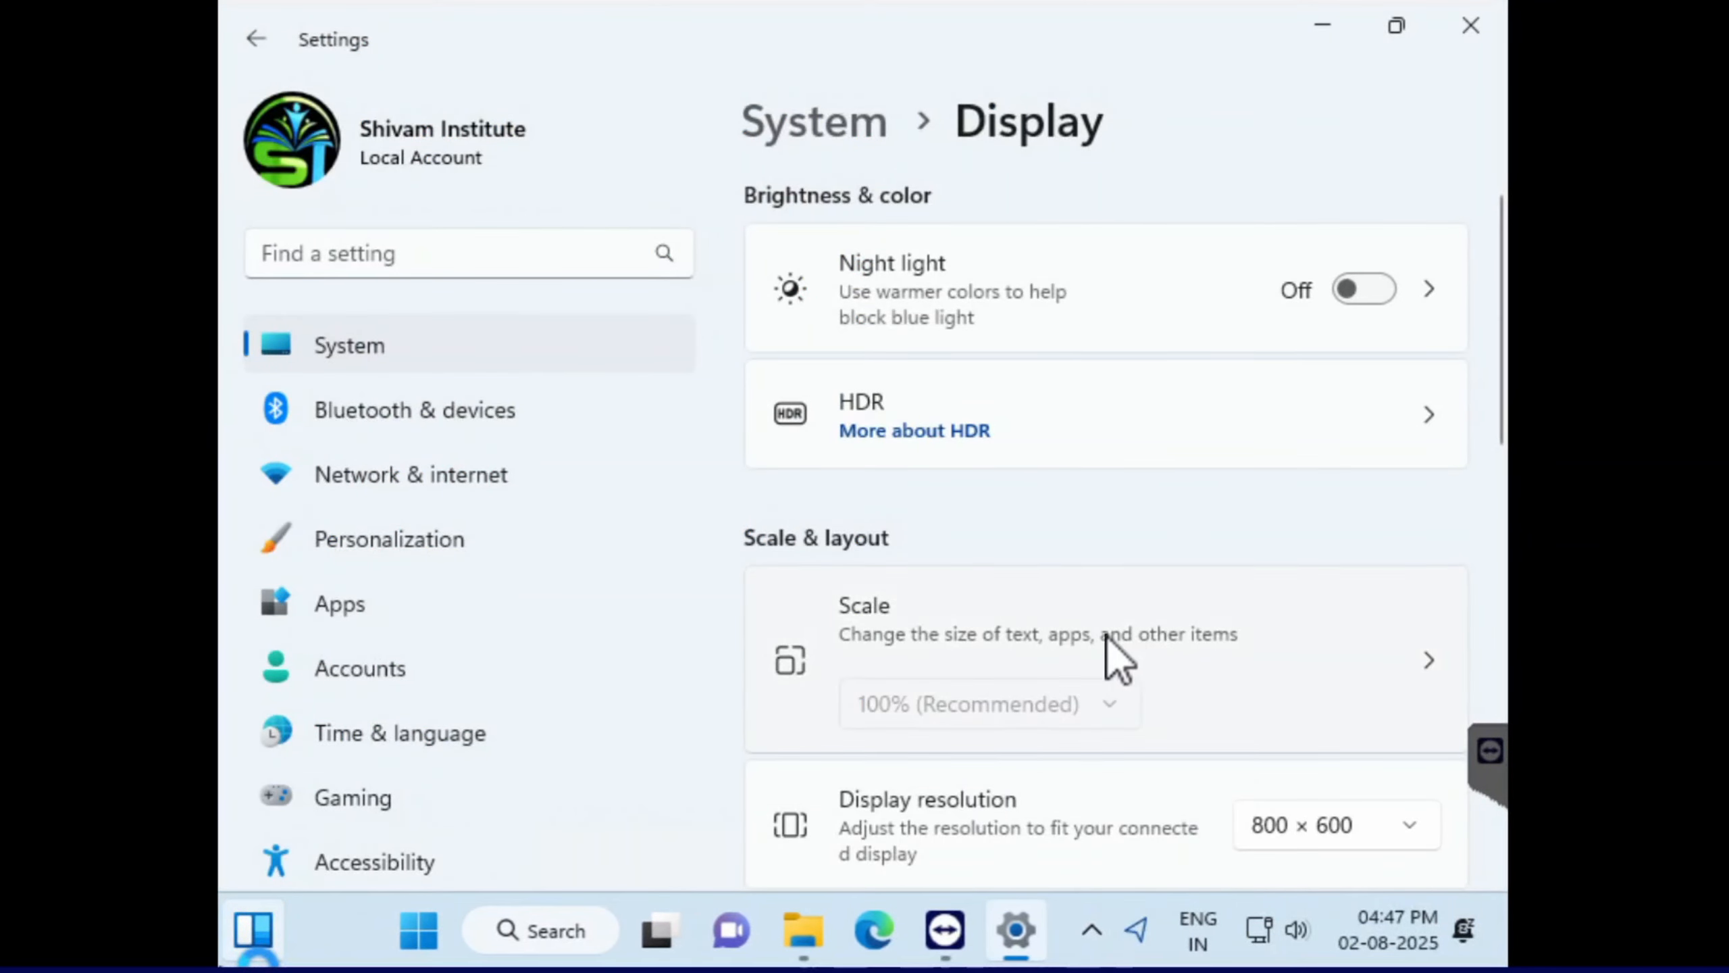
scroll(1123, 647, "down", 3)
left_click(1378, 617)
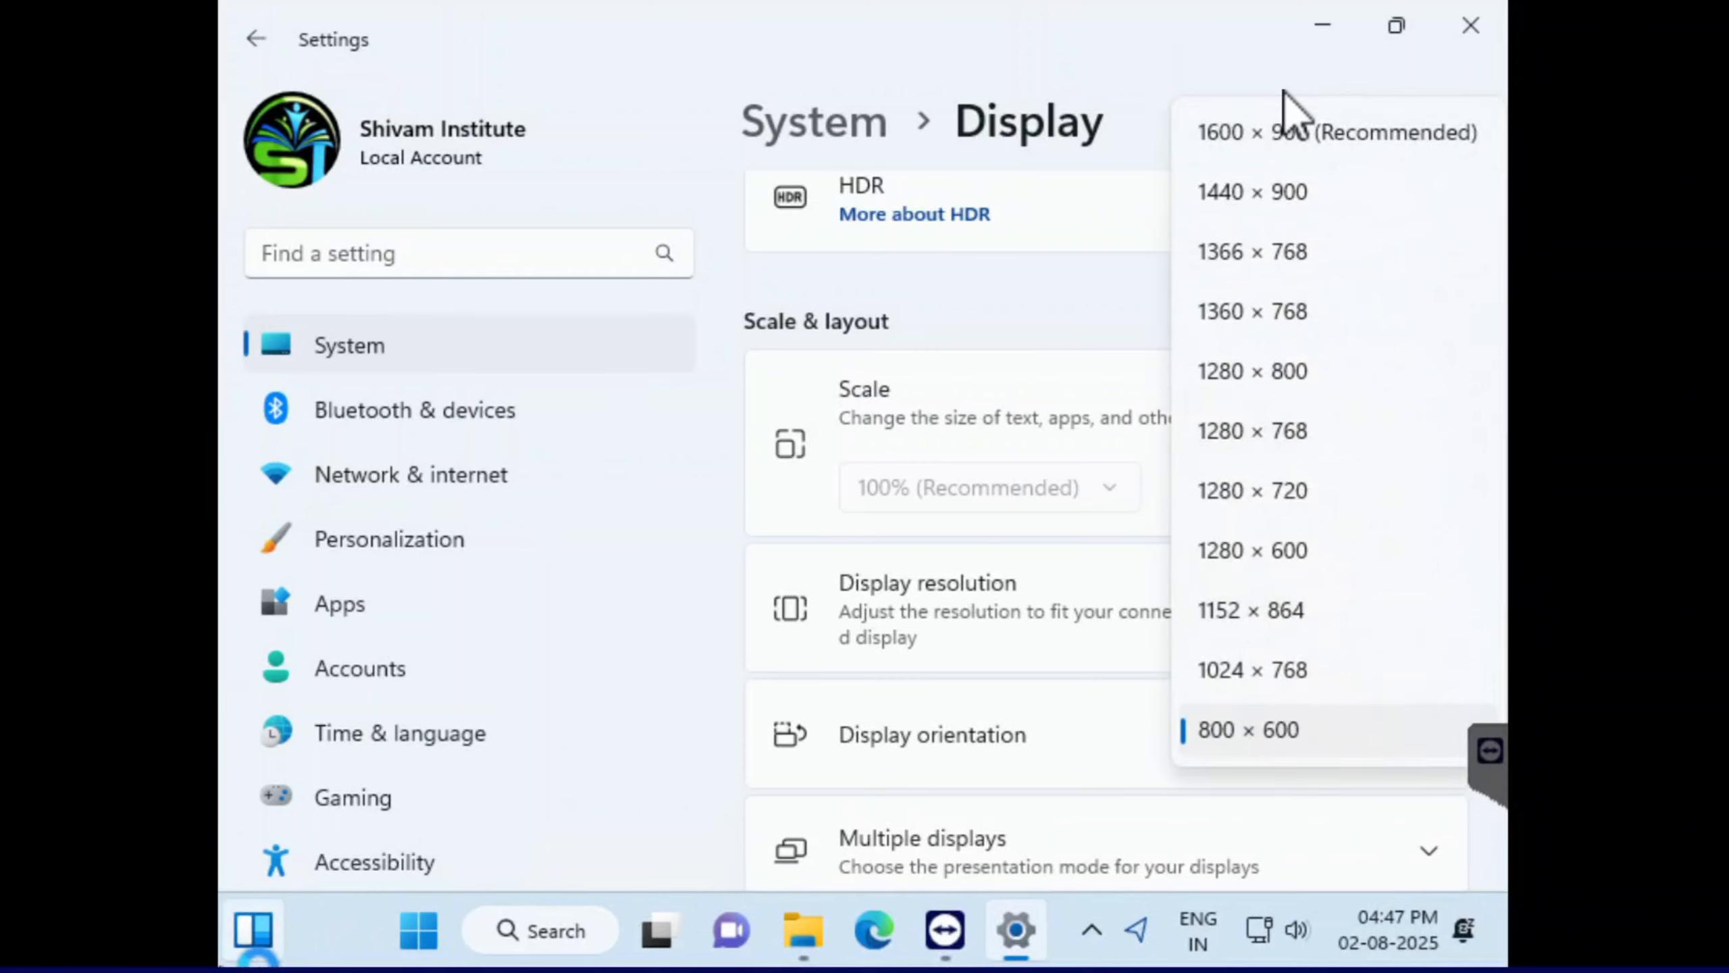
left_click(1260, 131)
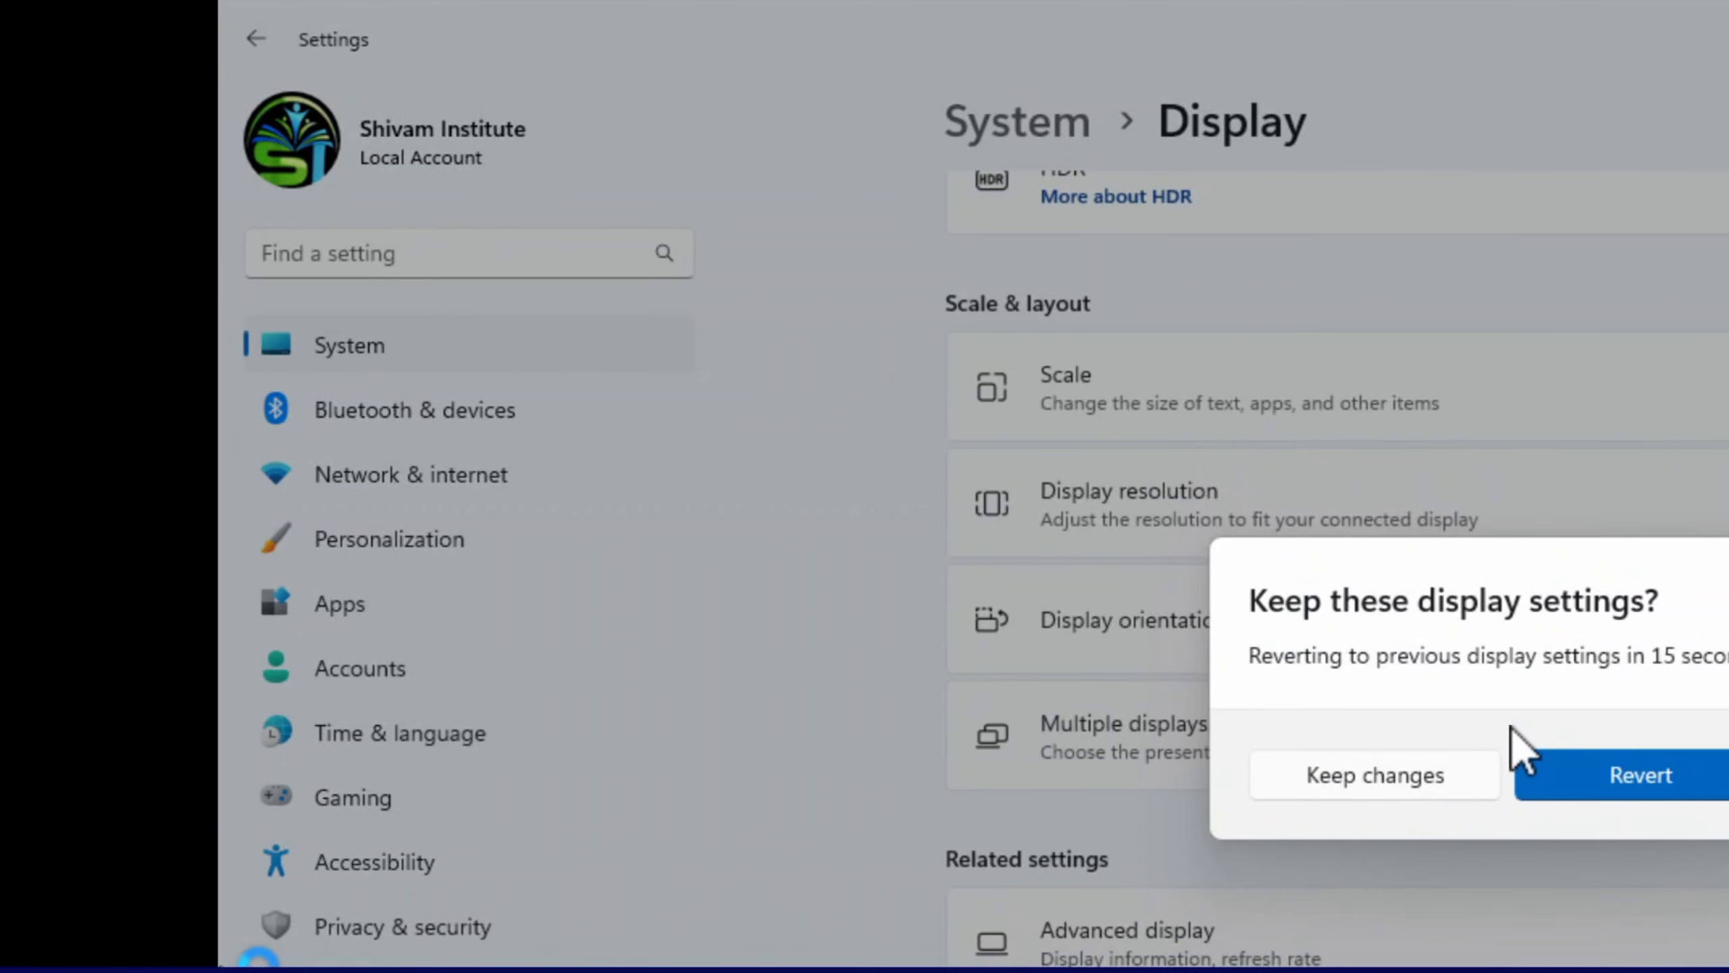
left_click(1383, 791)
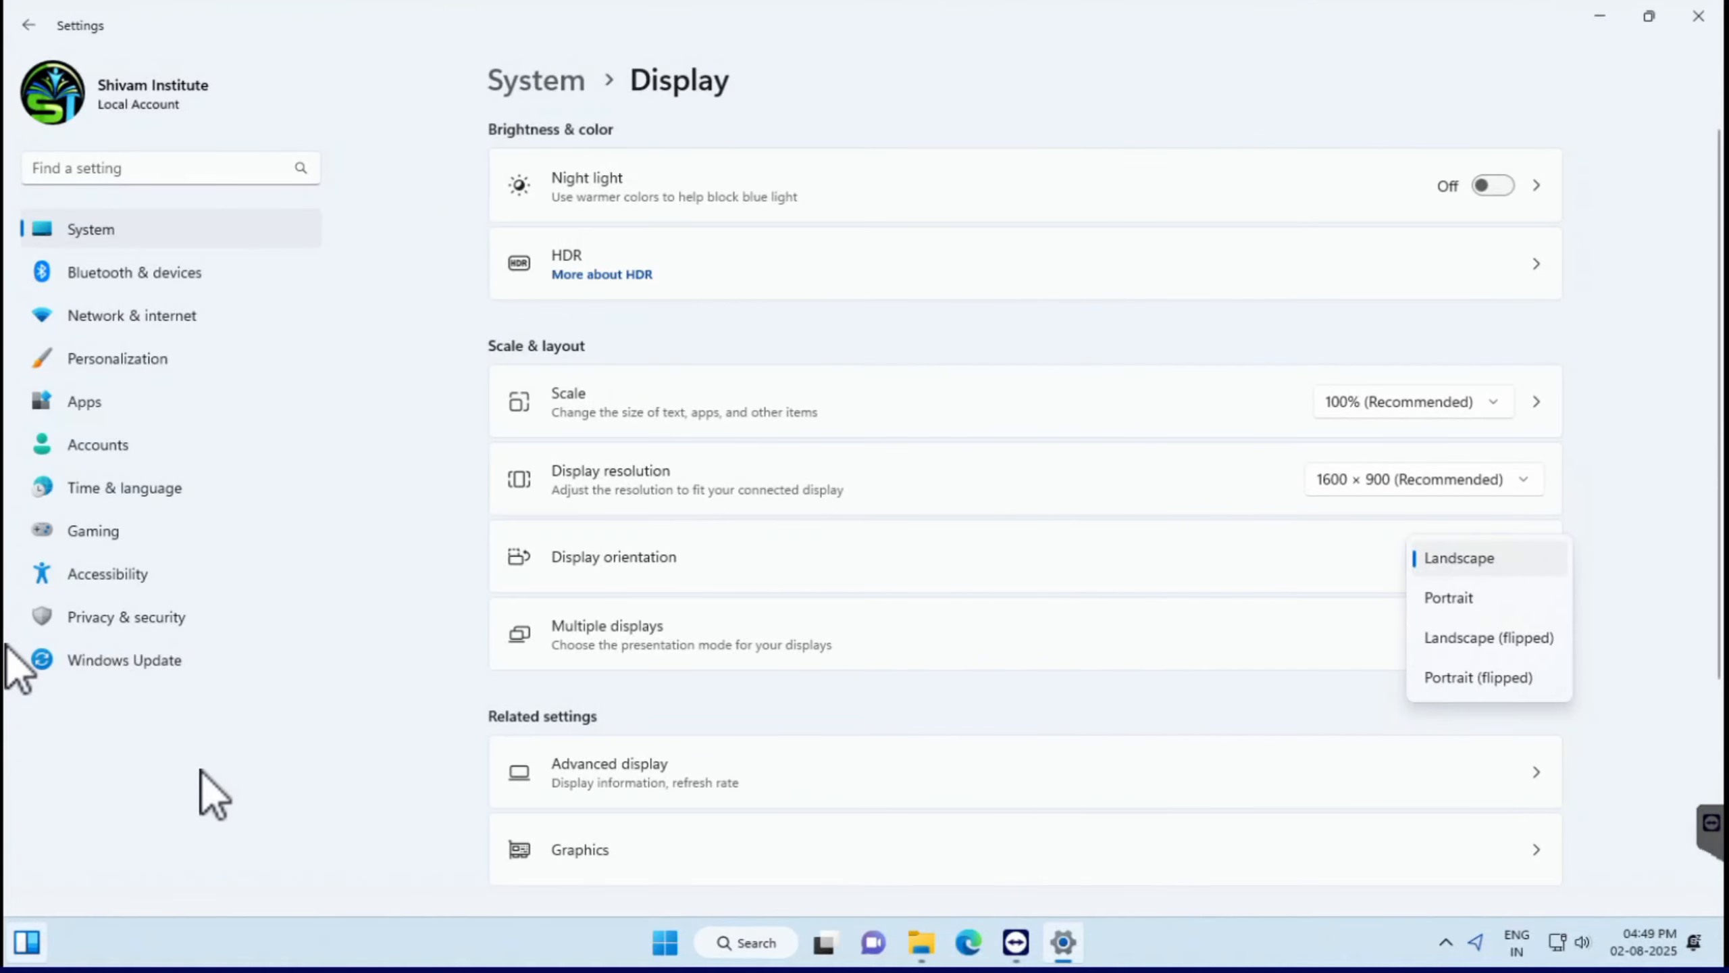
- Try the Portrait display orientation, revert to the previous orientation and close Settings
left_click(1457, 597)
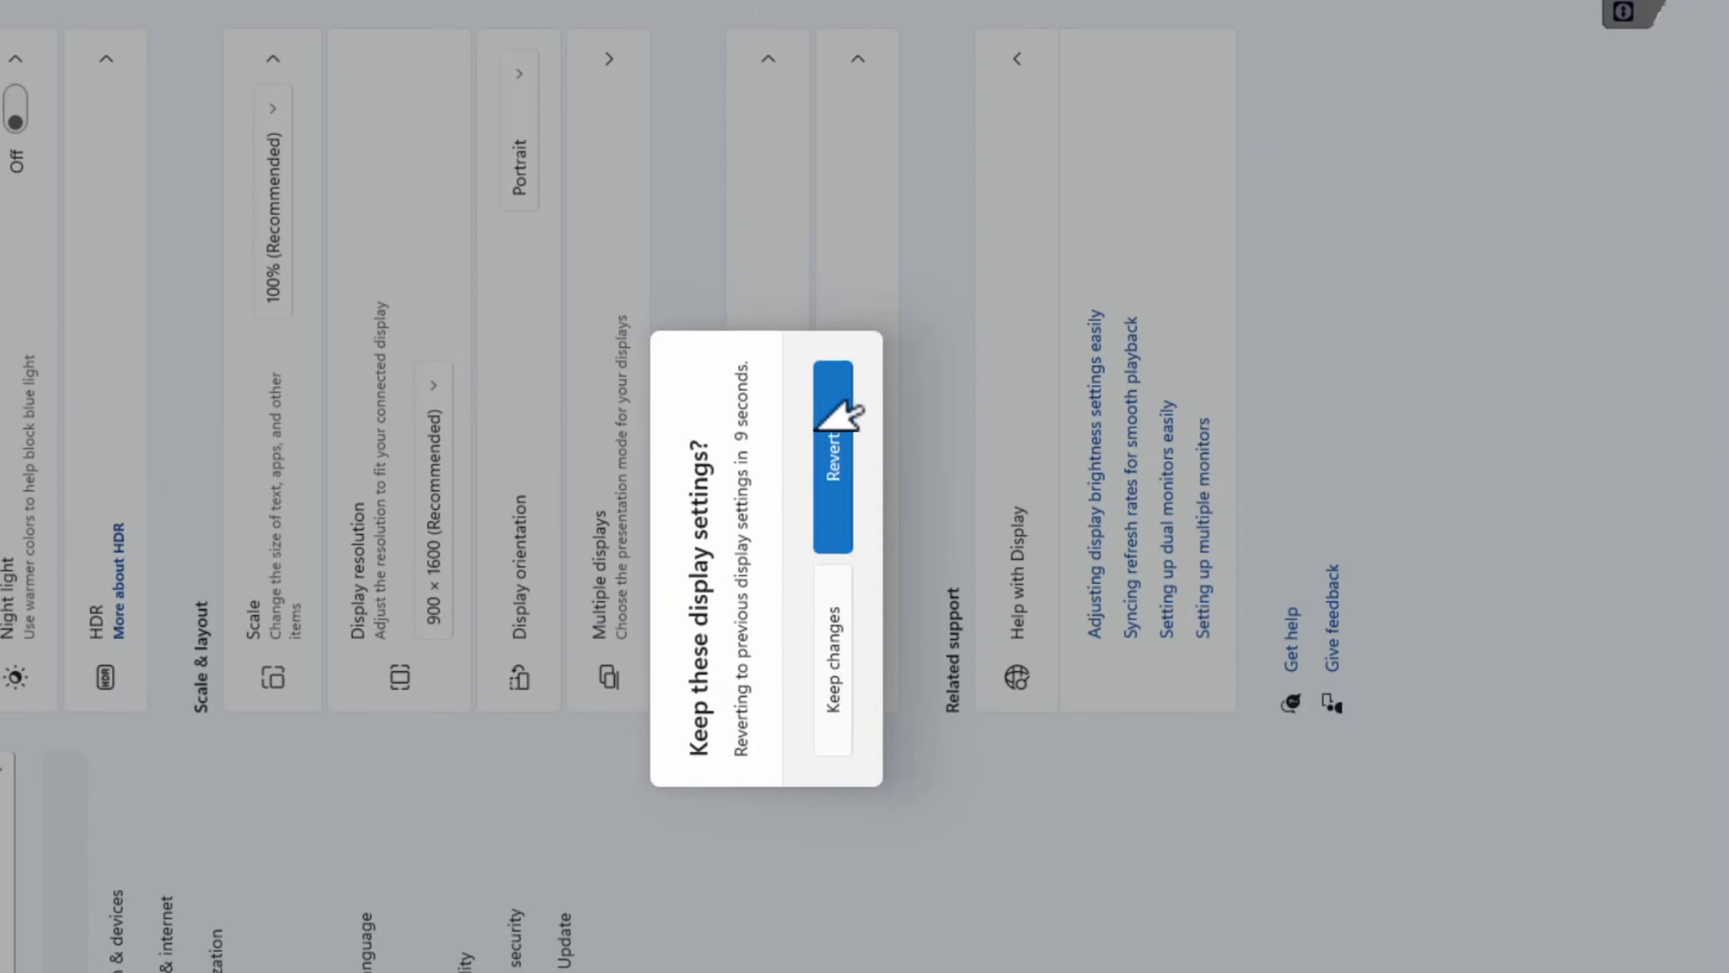
left_click(832, 426)
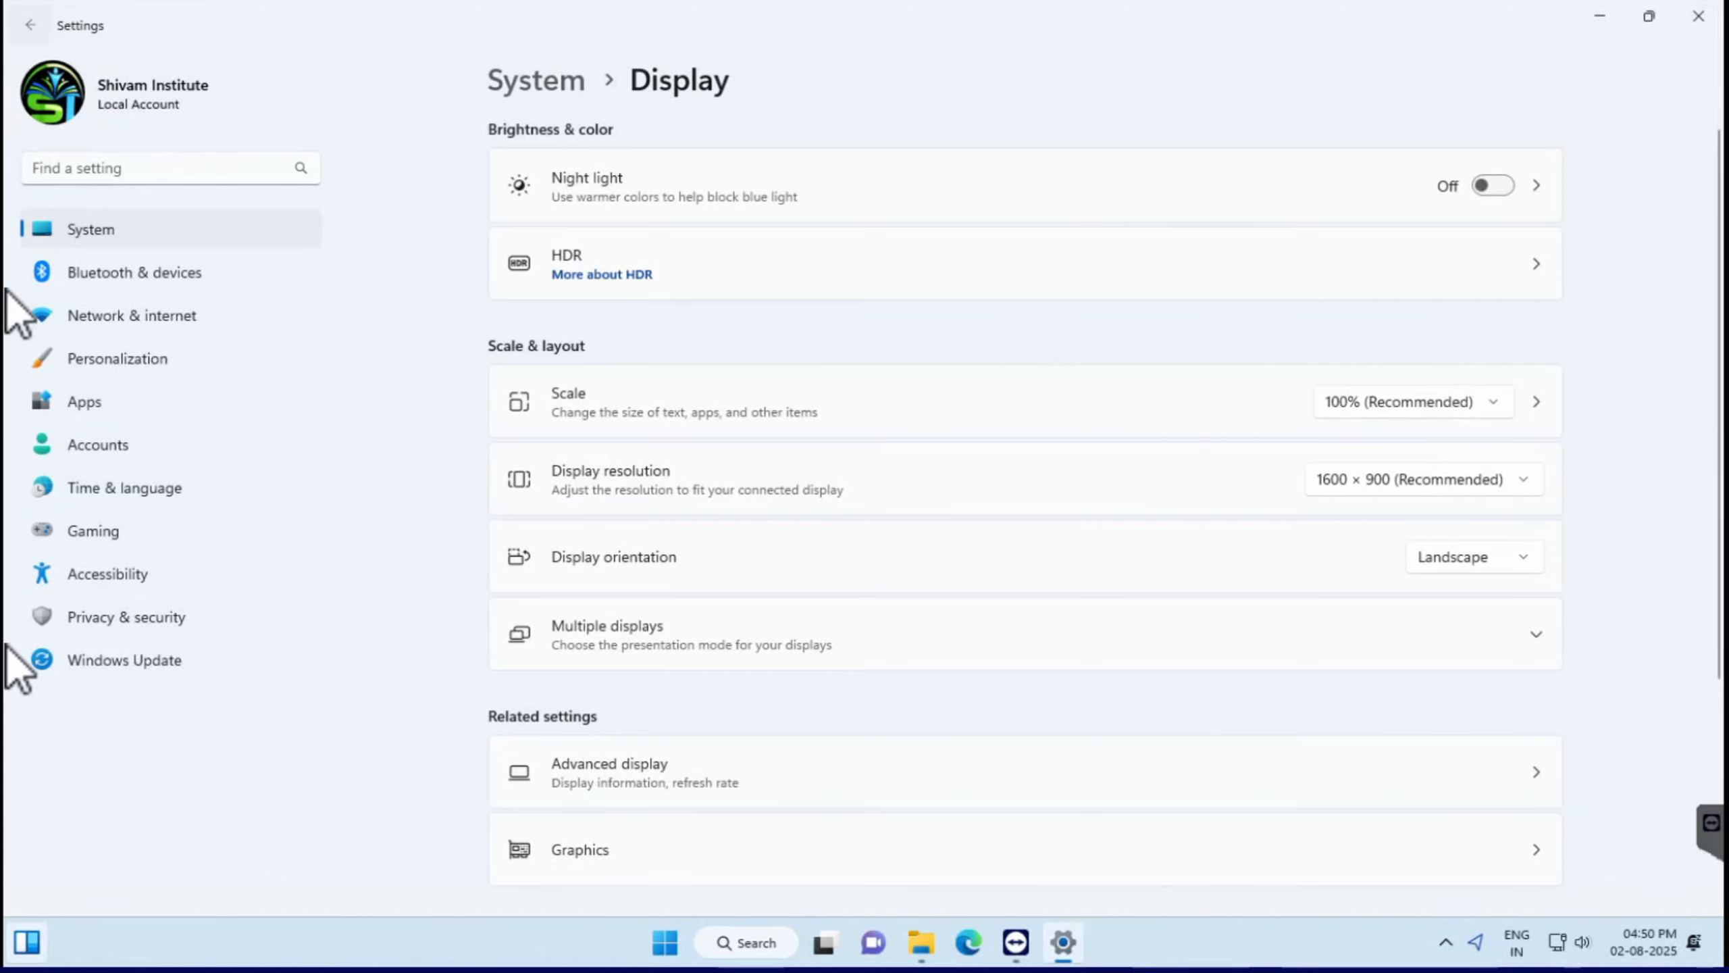
left_click(1721, 2)
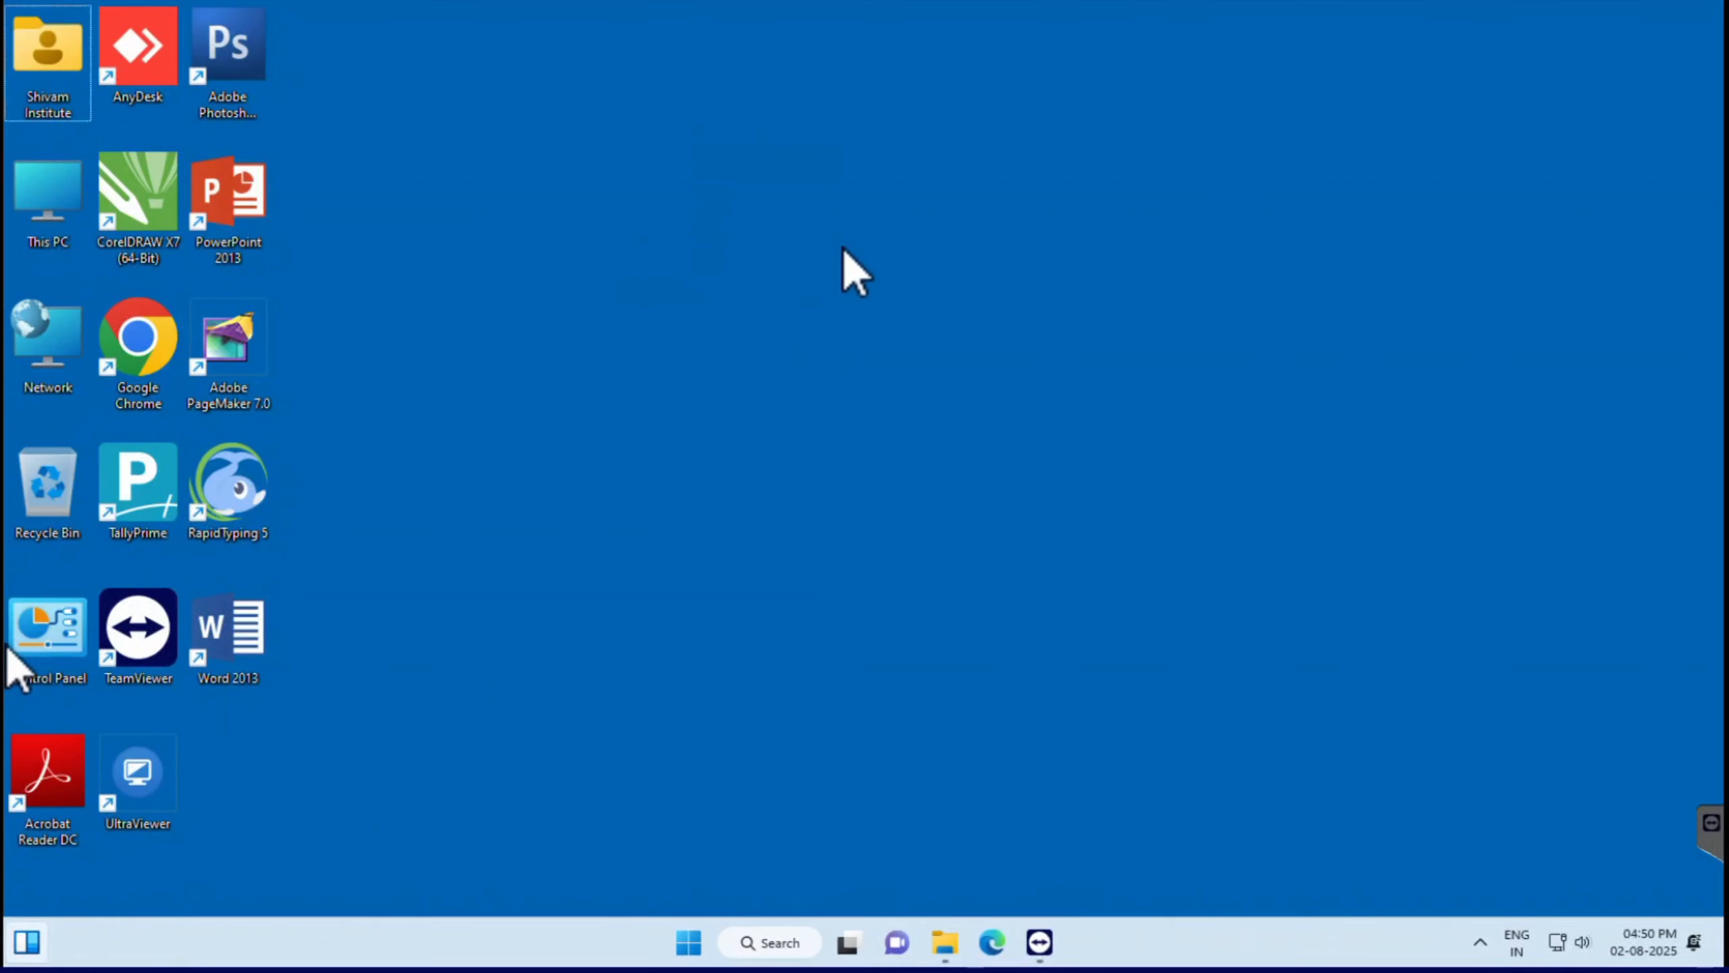
- Open the desktop's Personalization background settings and select Solid color as the background type
right_click(843, 248)
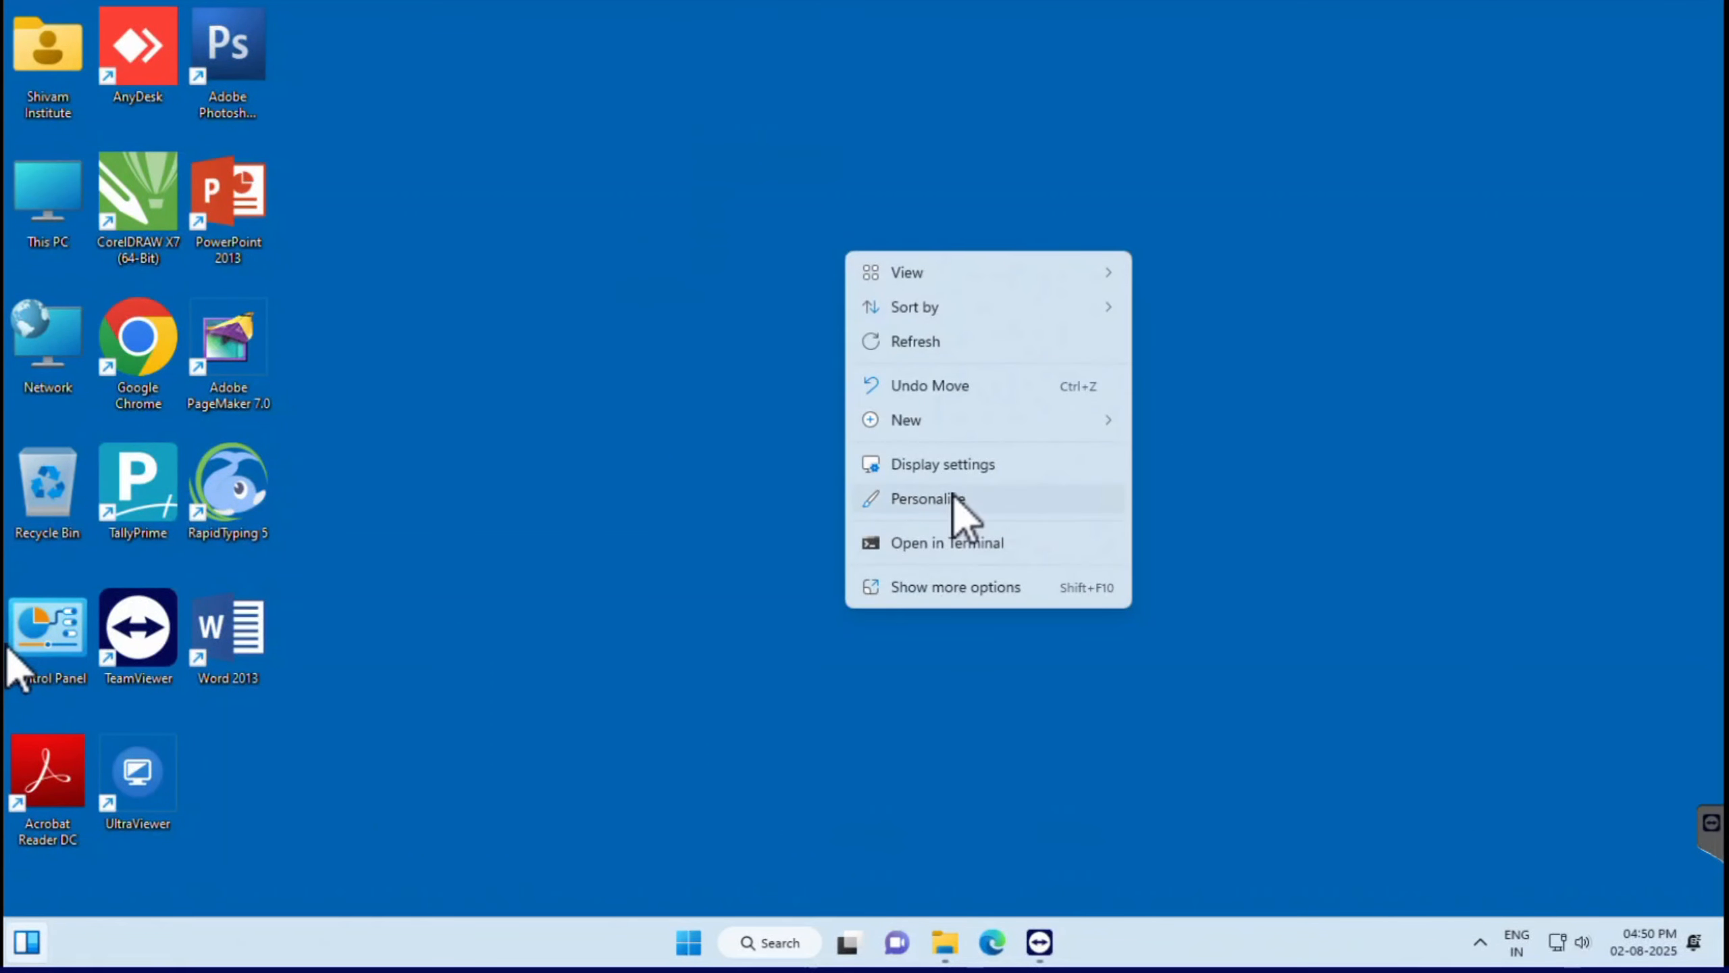
left_click(983, 508)
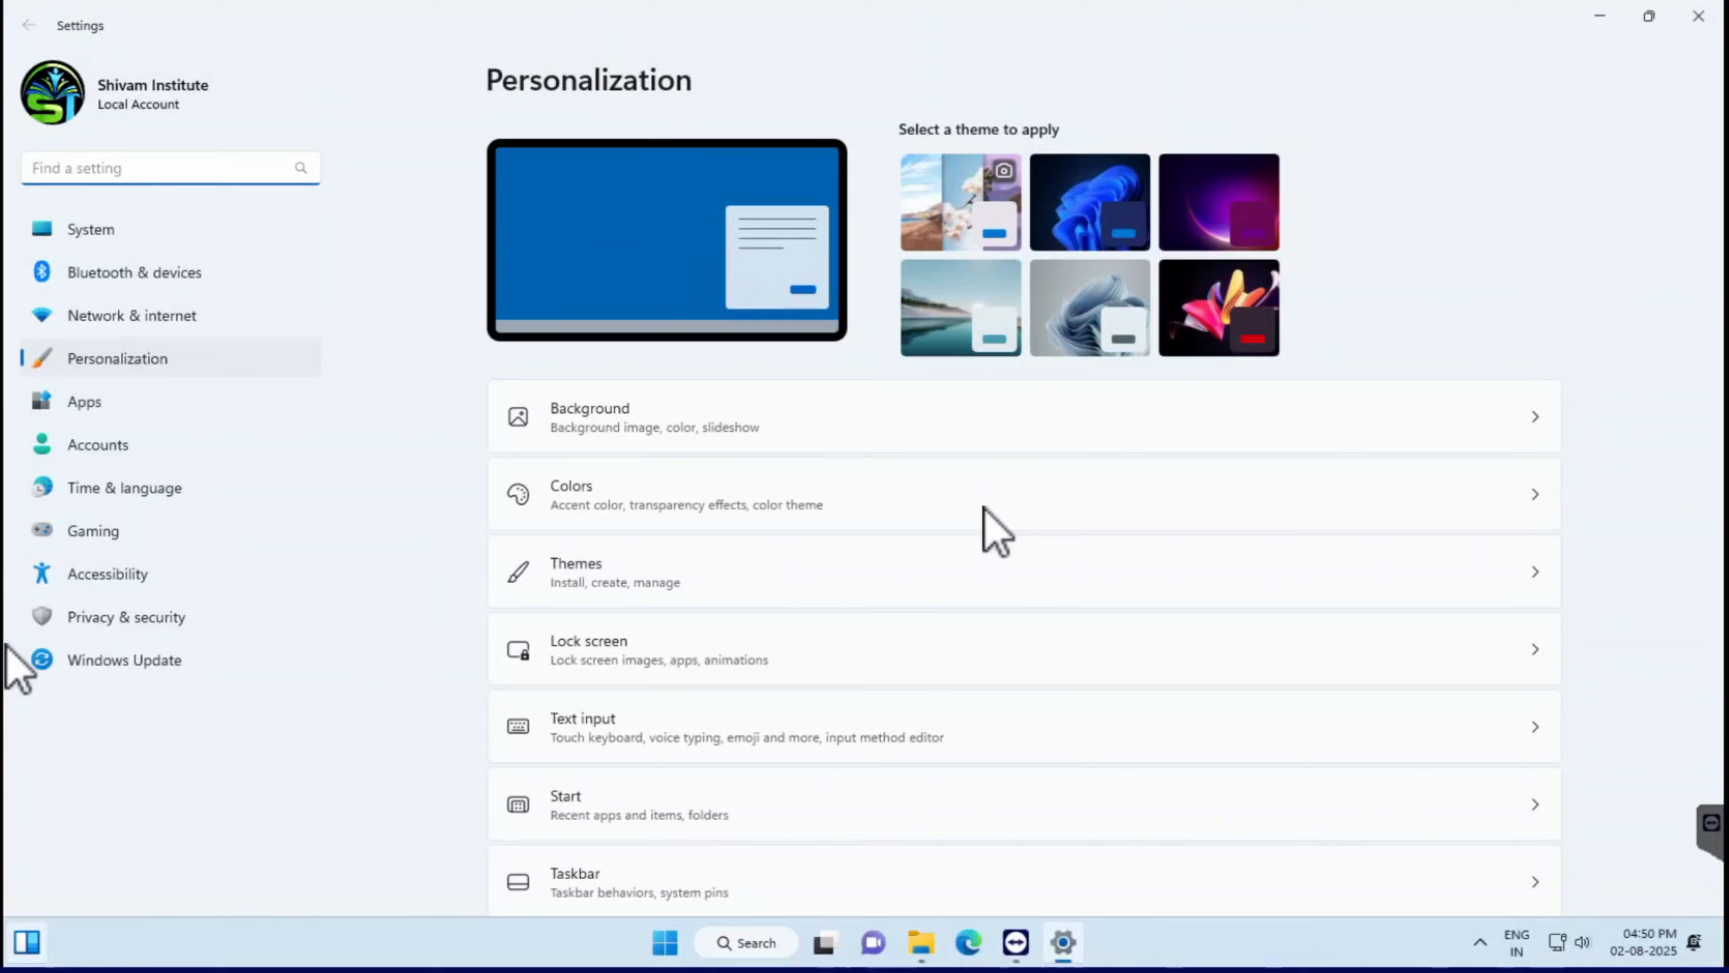
left_click(653, 432)
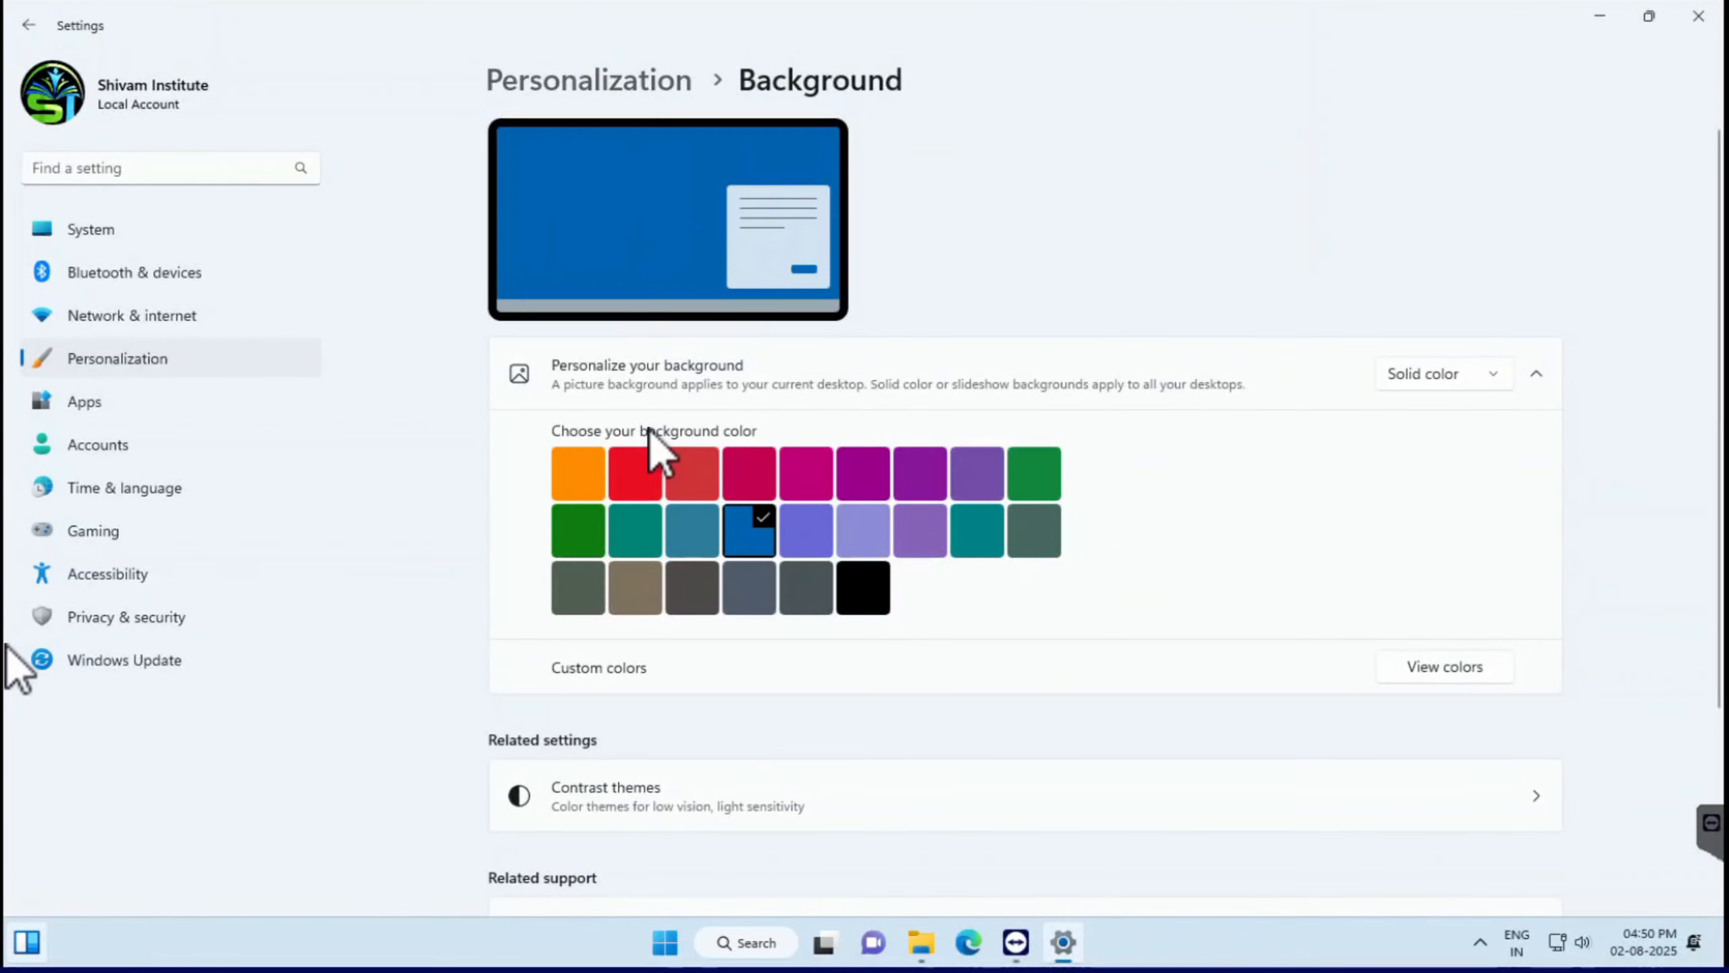
left_click(1475, 377)
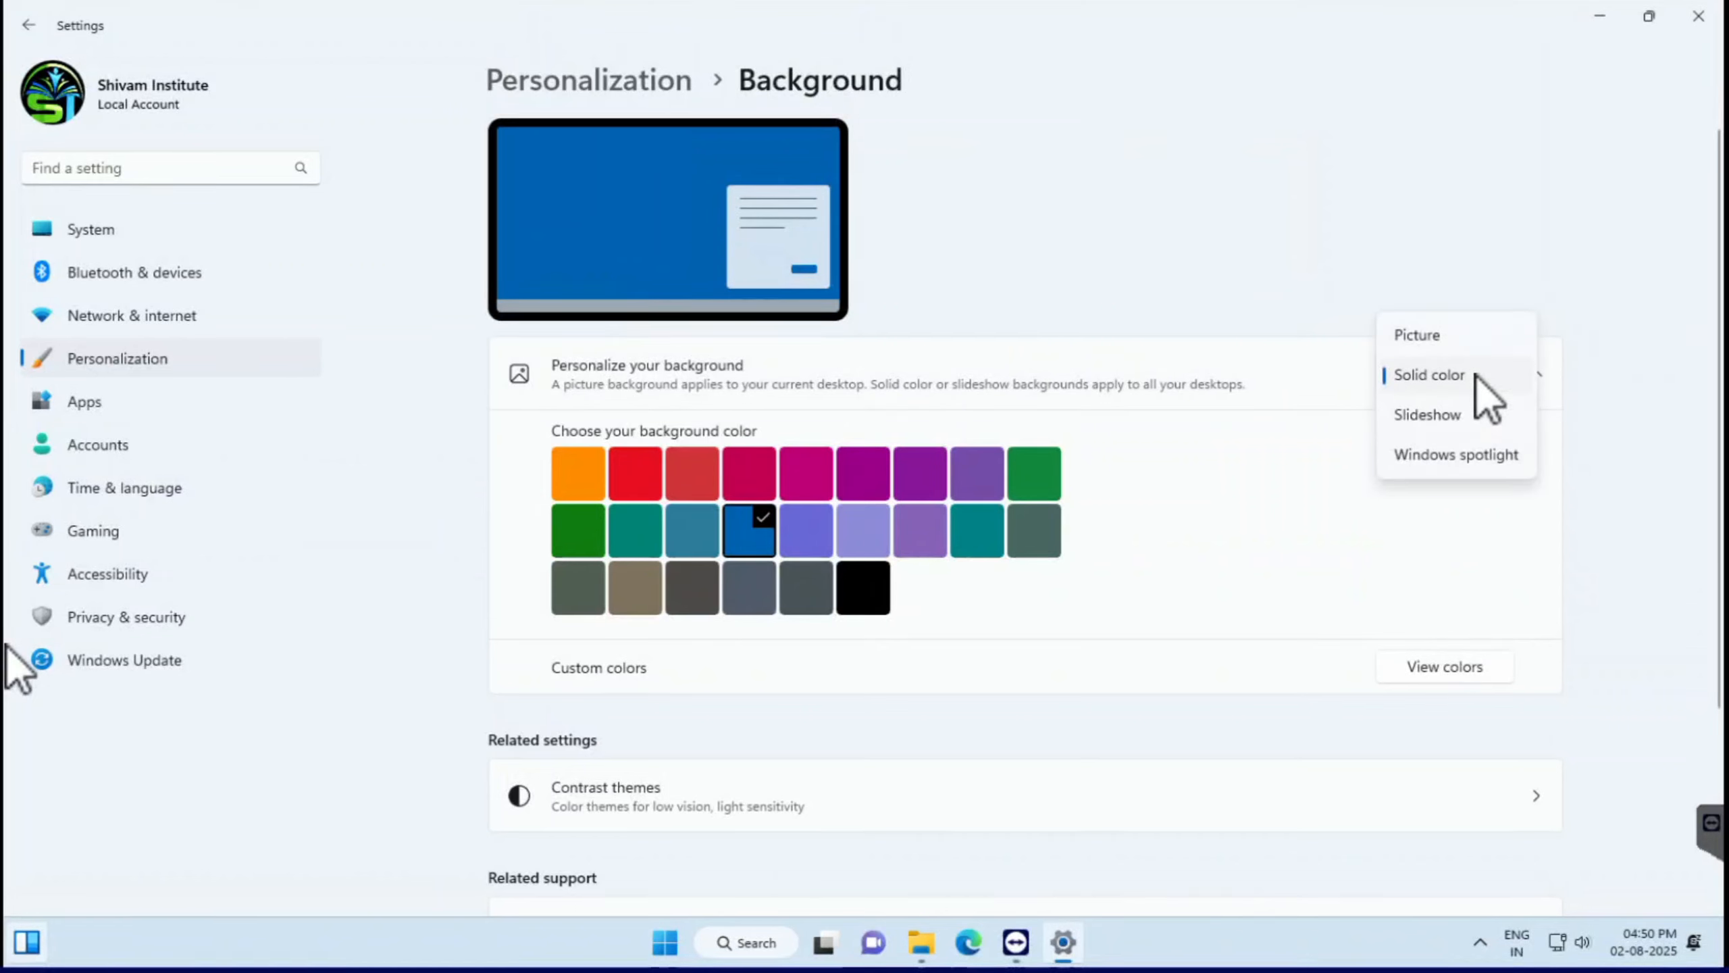
left_click(1475, 376)
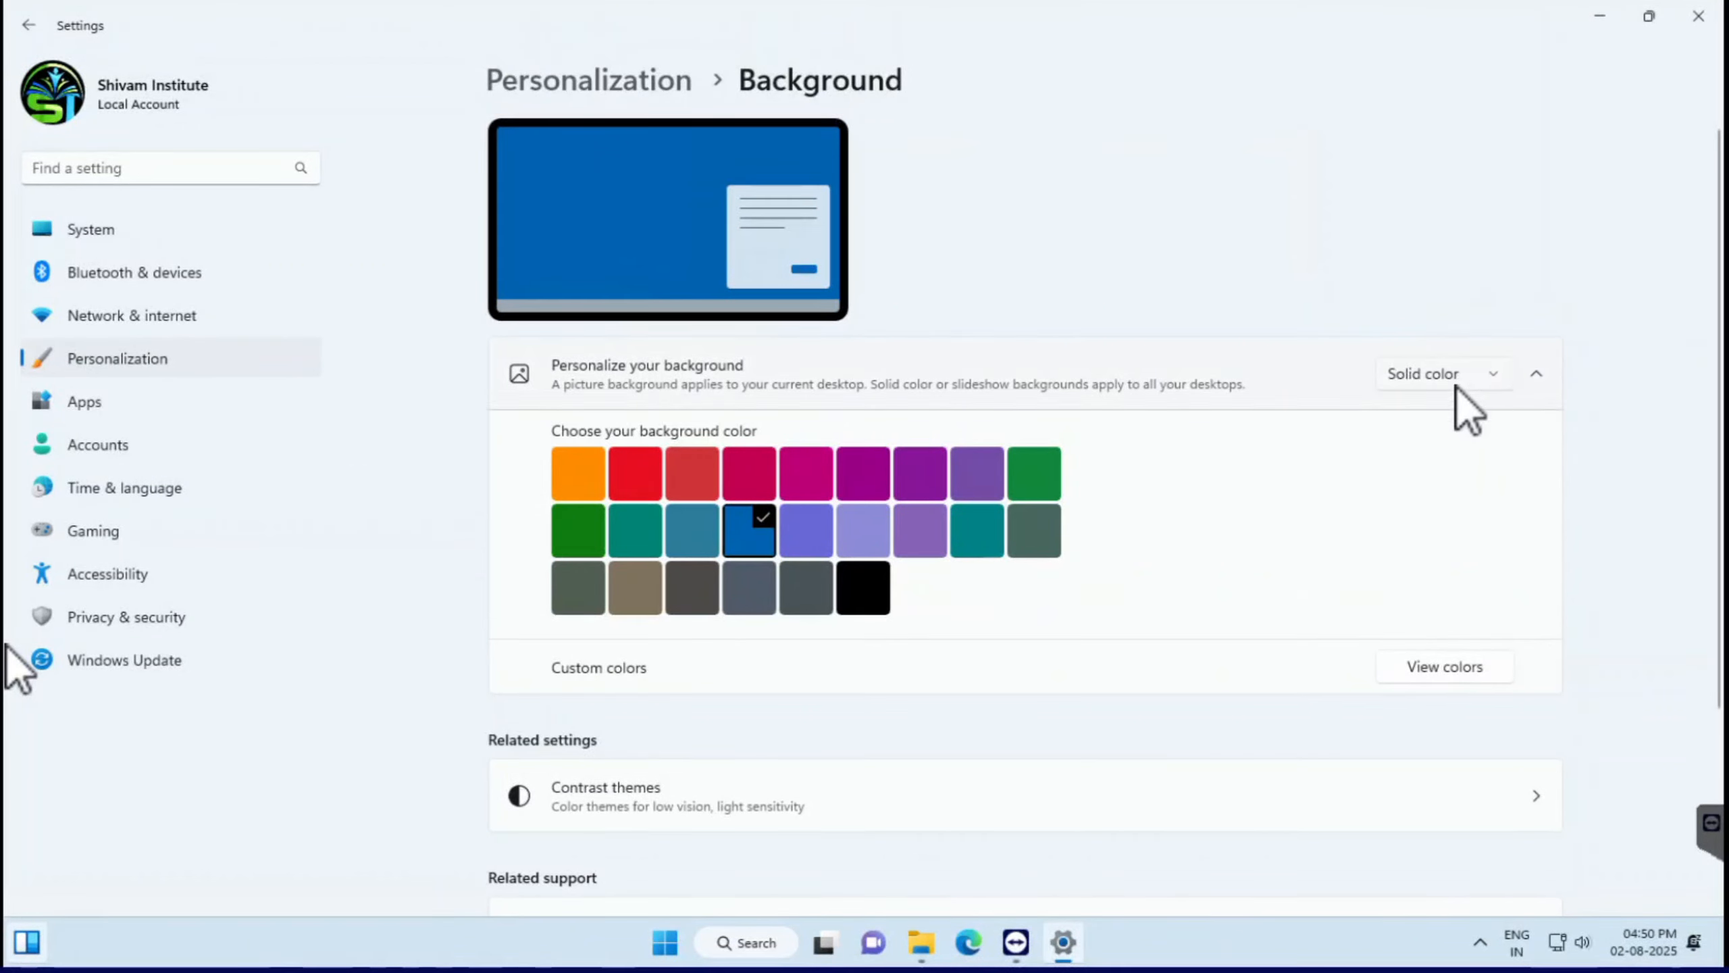
- Try several solid background colors, ending with Violet red, and show the desktop to view it
left_click(816, 492)
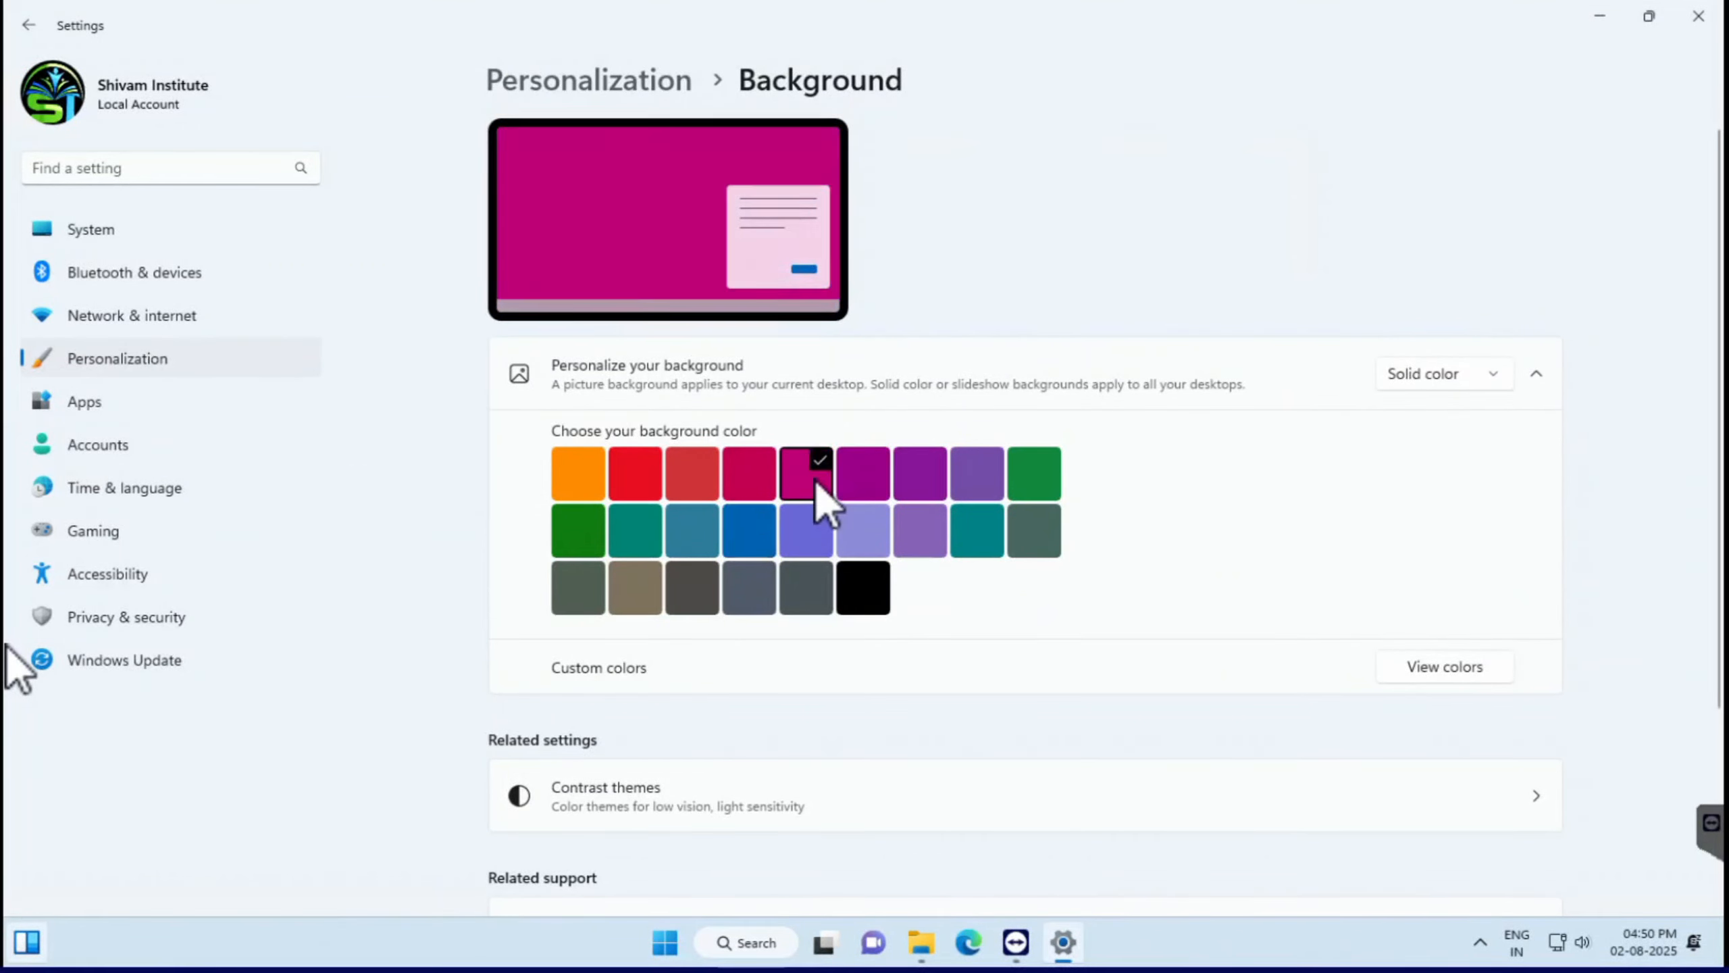
left_click(868, 486)
left_click(918, 483)
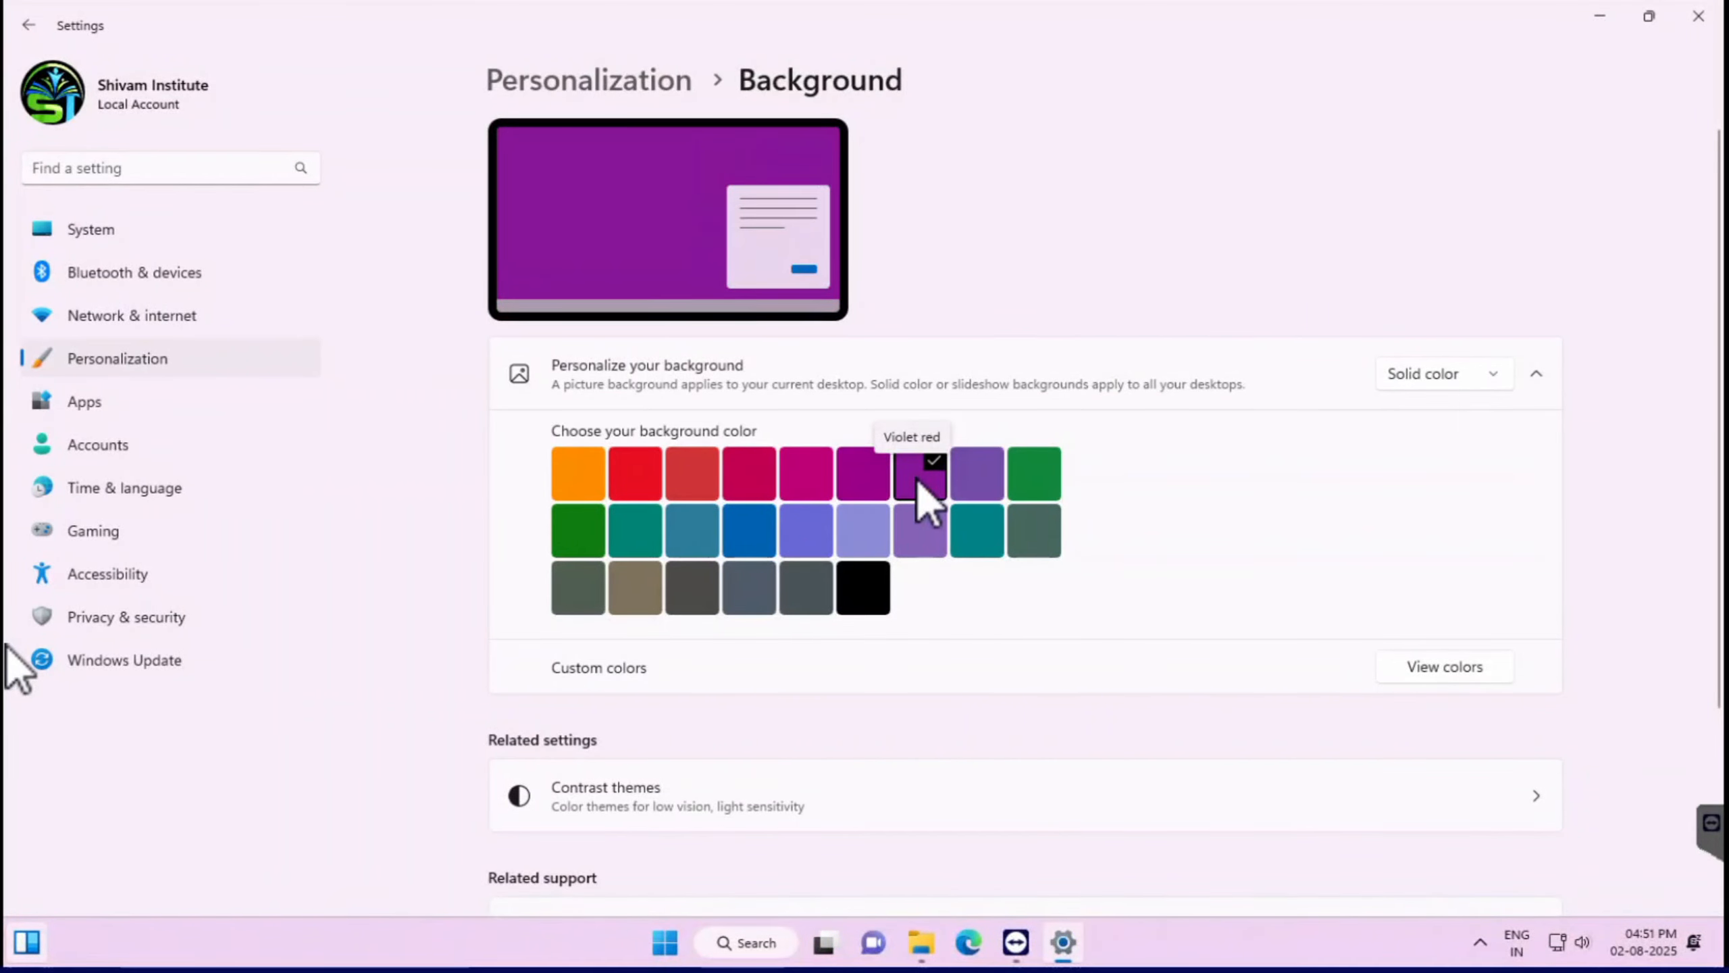
key("super+d")
- Return to Settings and switch the desktop background type to Picture
left_click(1063, 942)
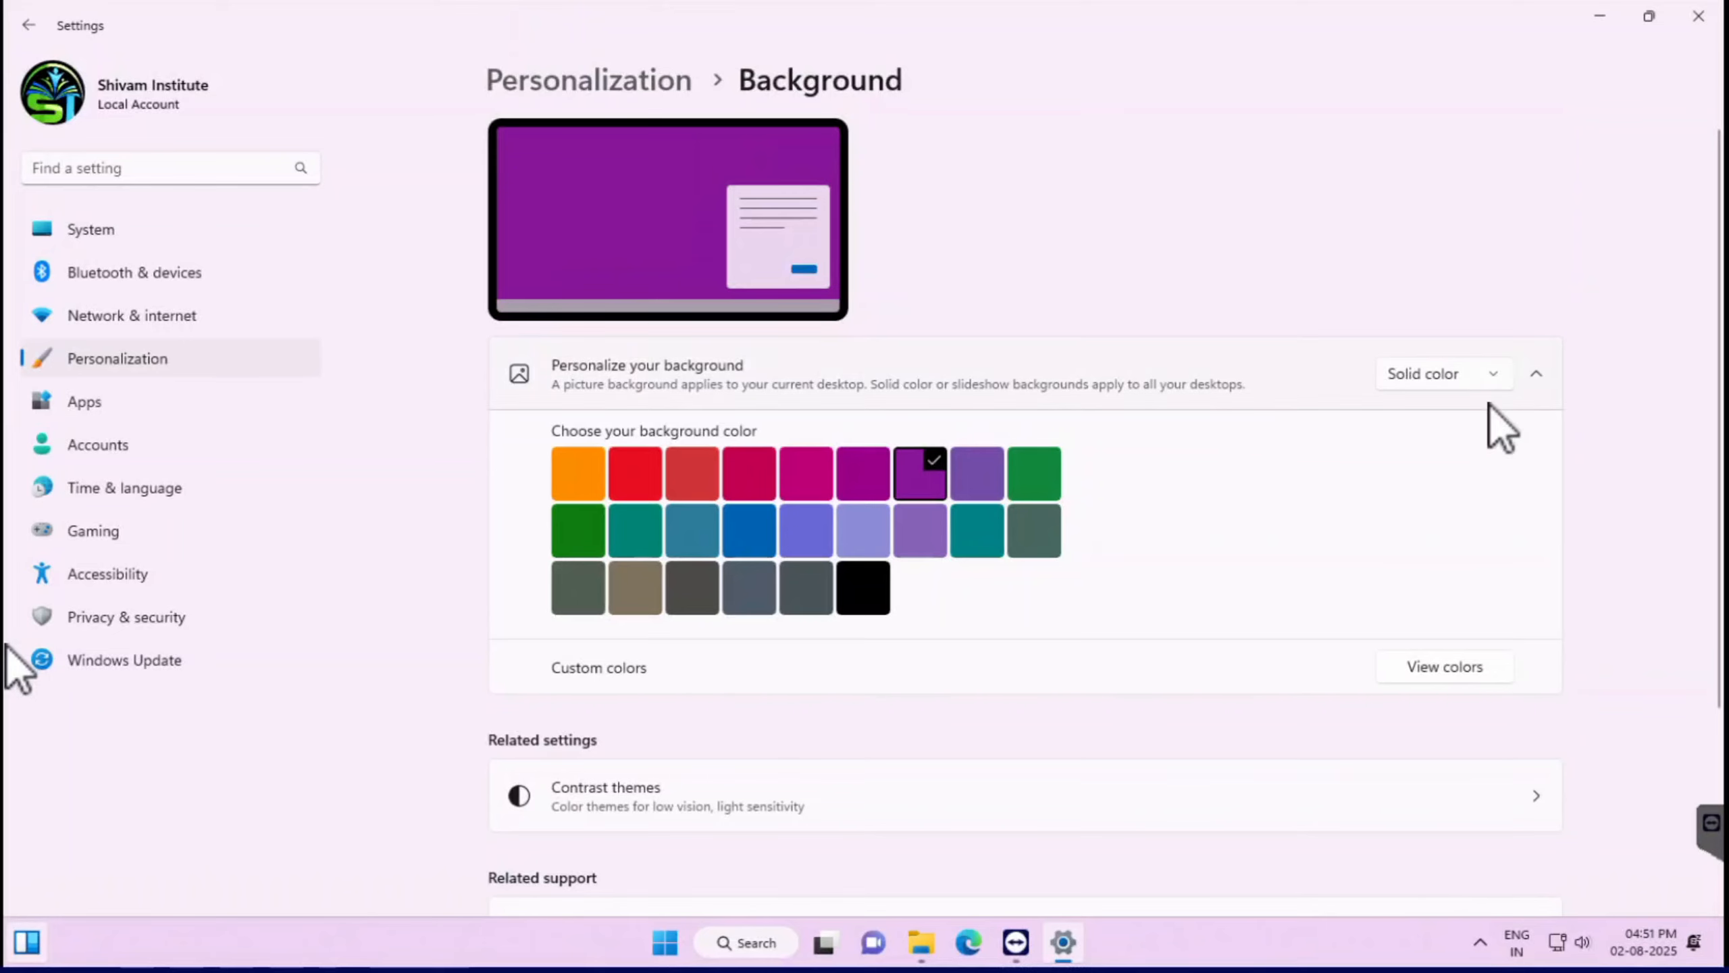
left_click(1472, 386)
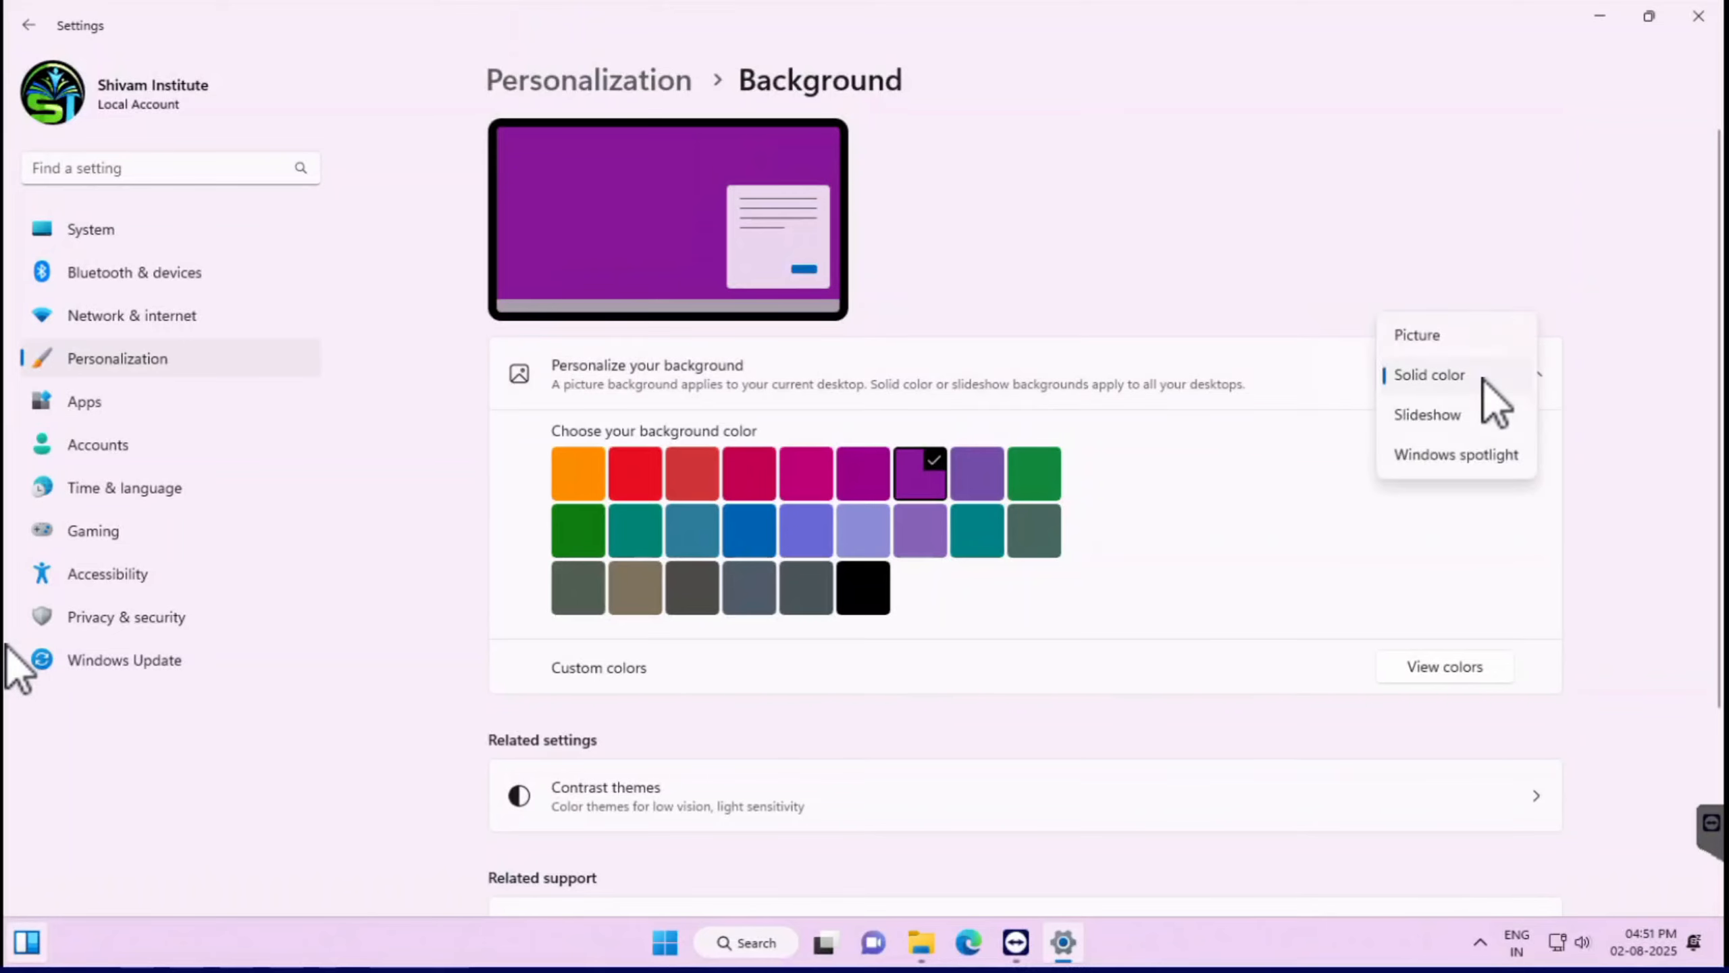
left_click(1423, 336)
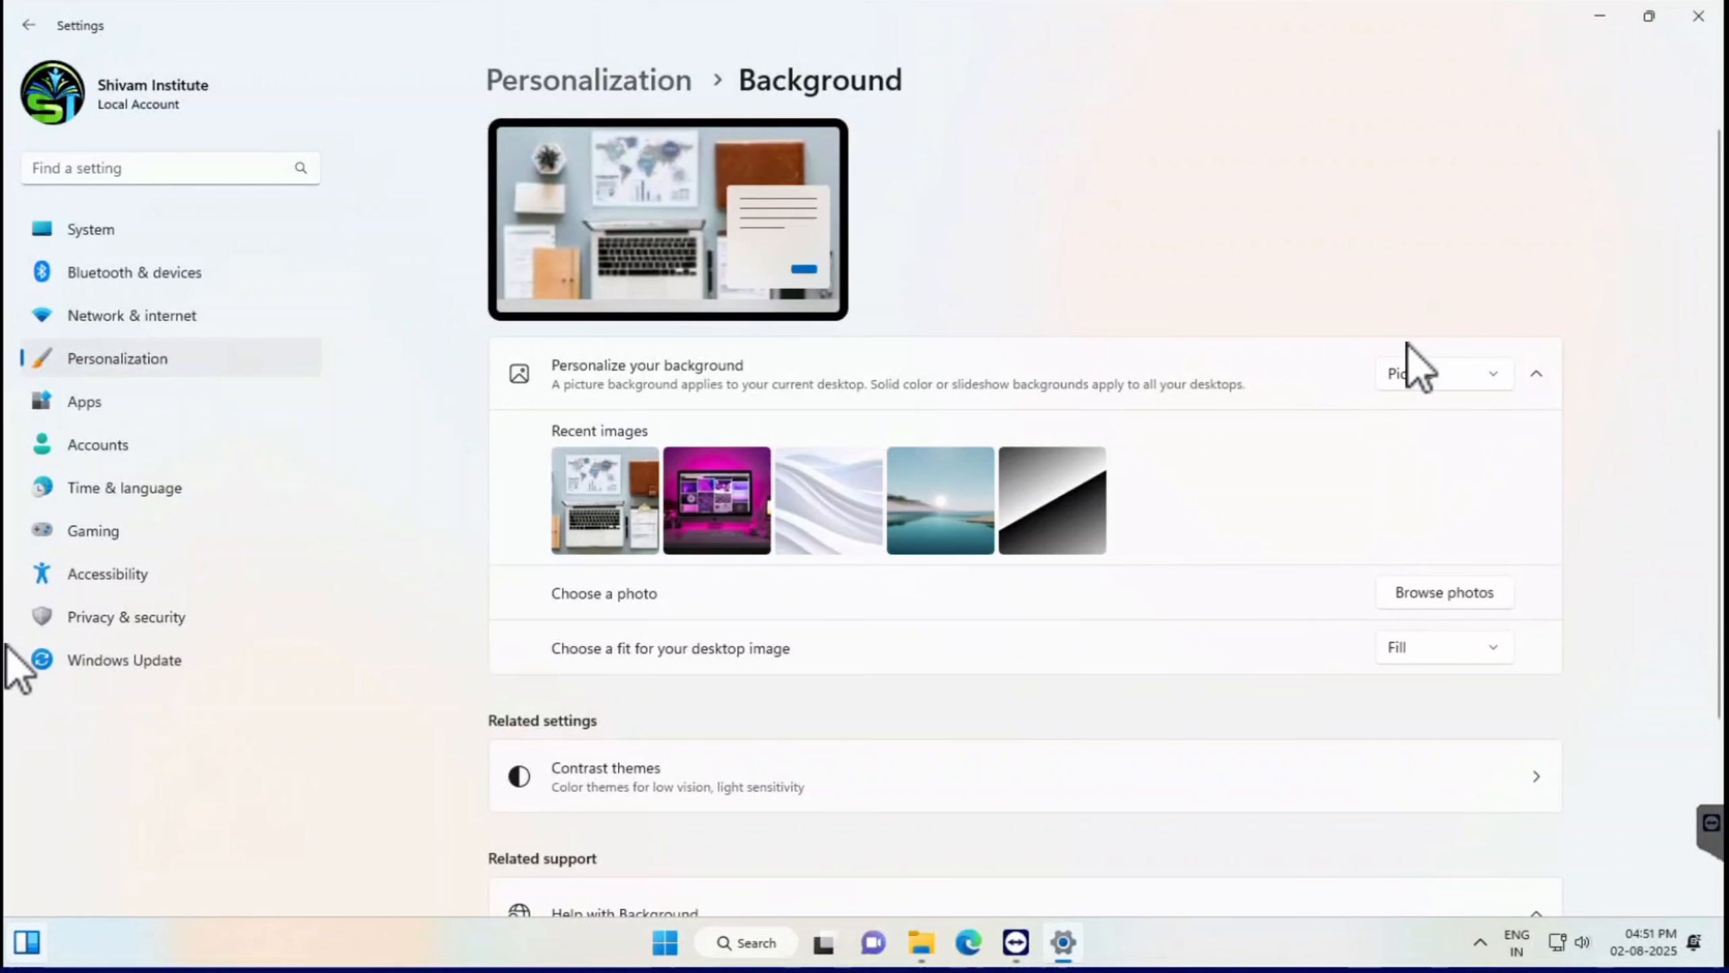
- Try the magenta monitor image, set picture h from the Pictures folder as the background and view it on the desktop
left_click(695, 507)
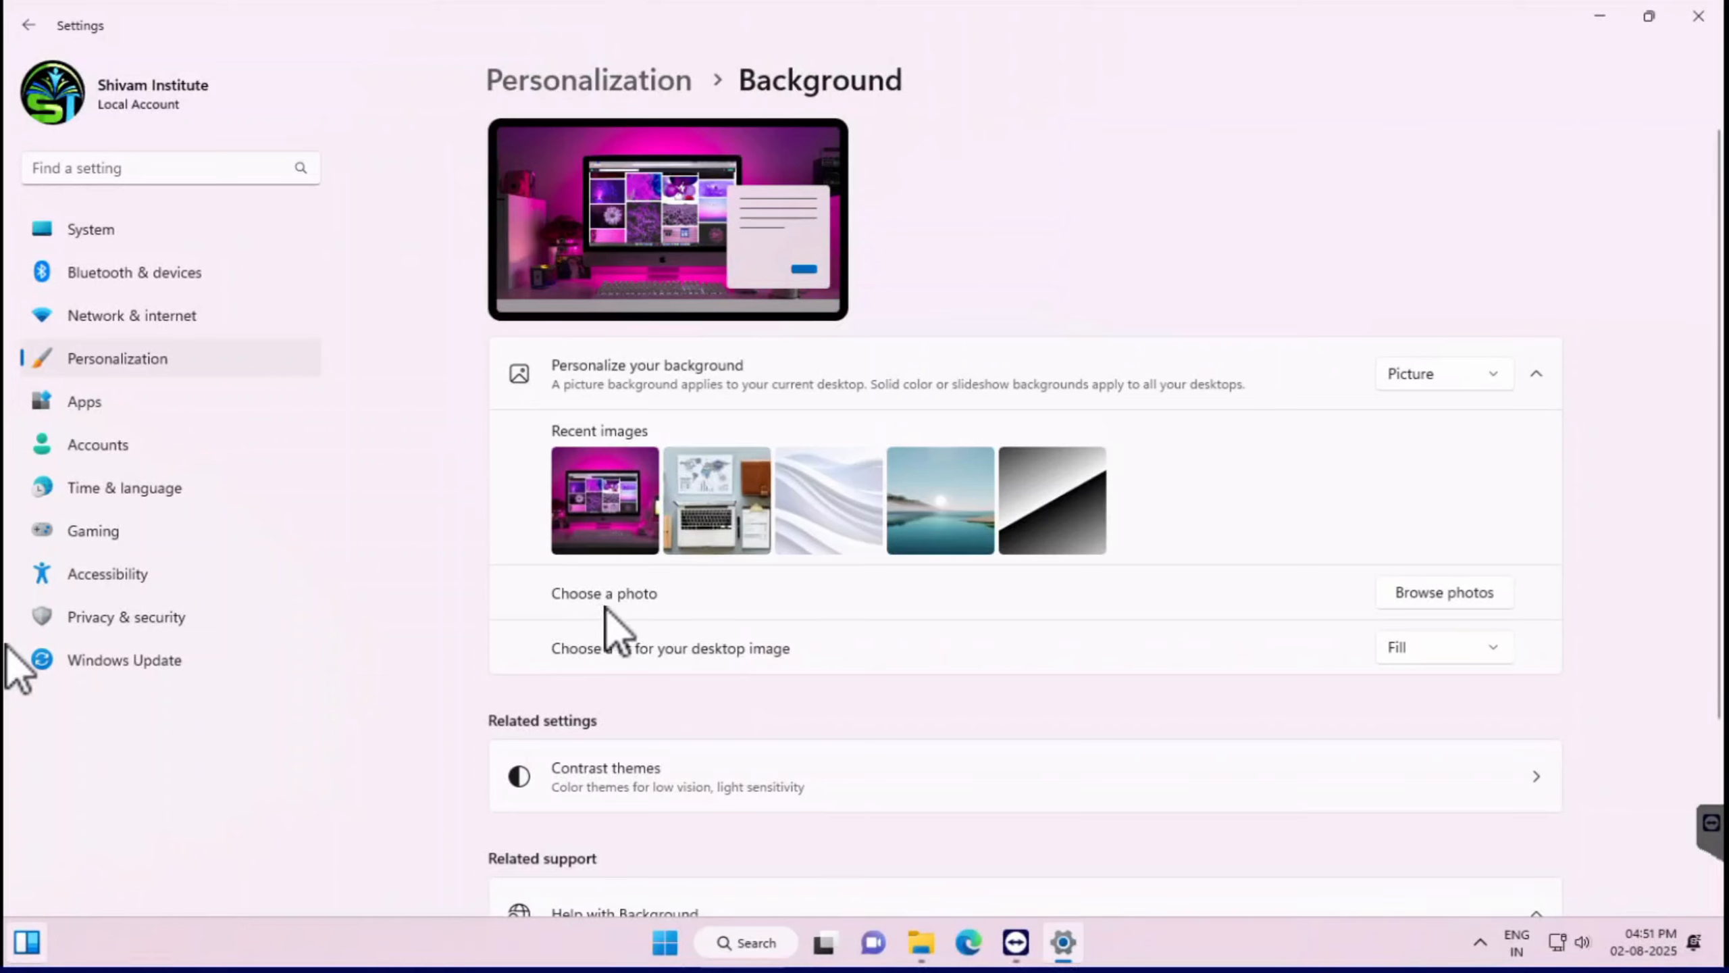
left_click(1451, 600)
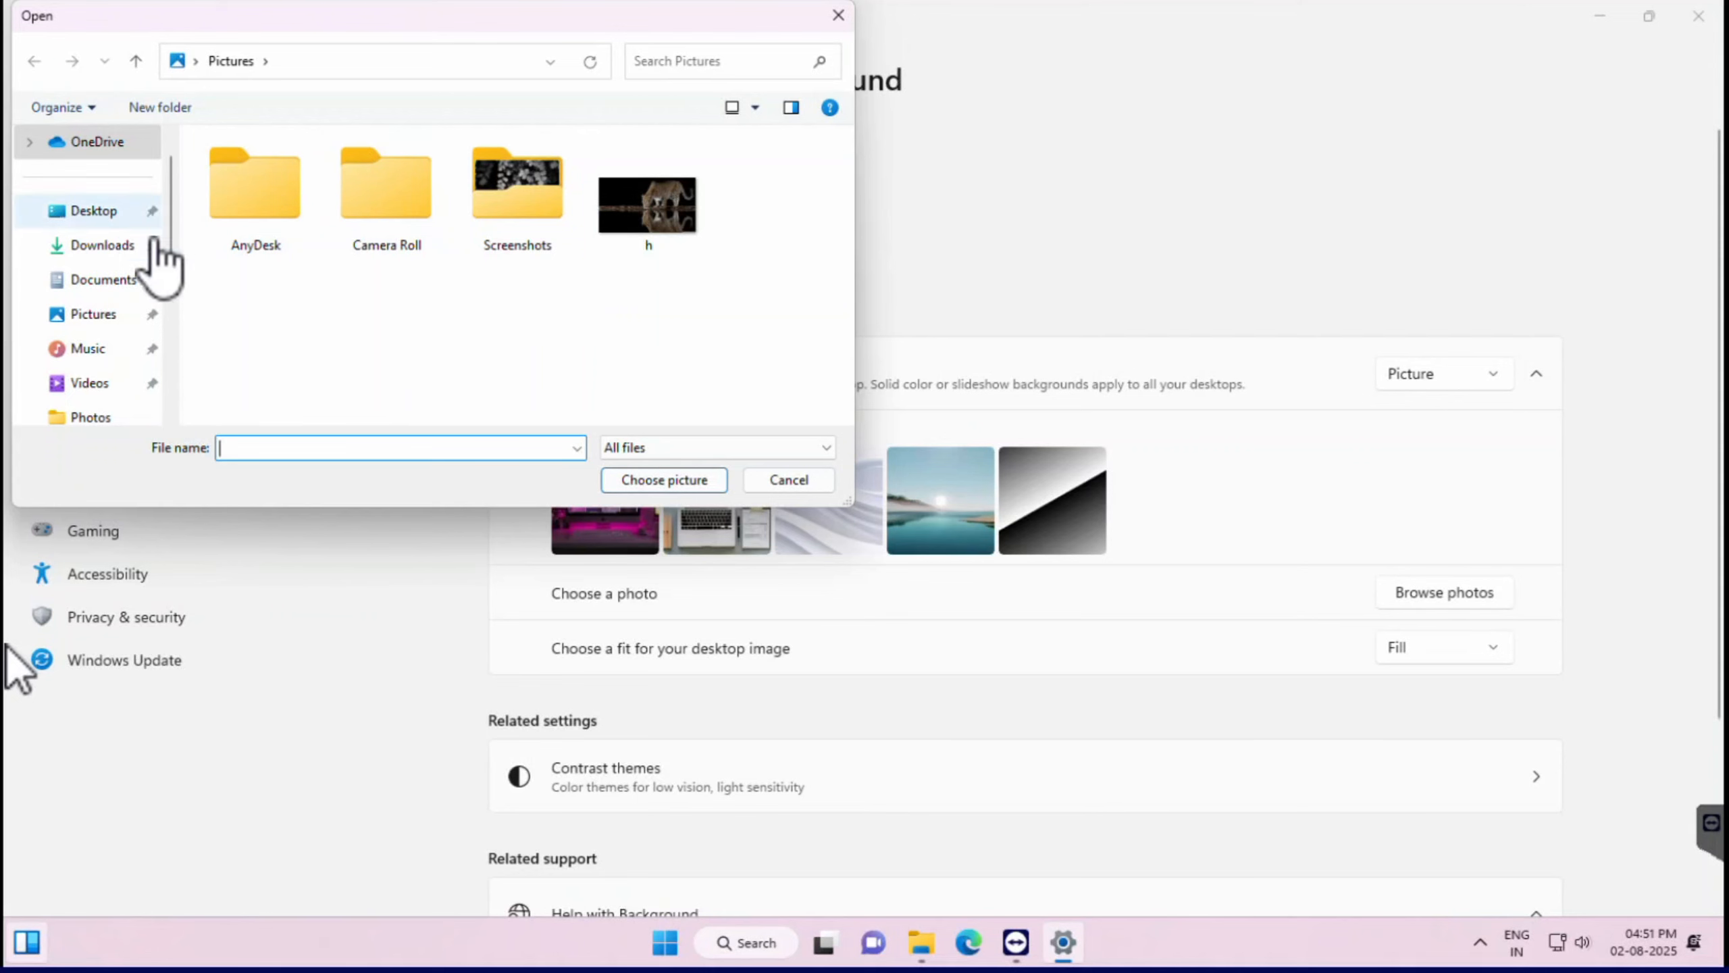
left_click(659, 214)
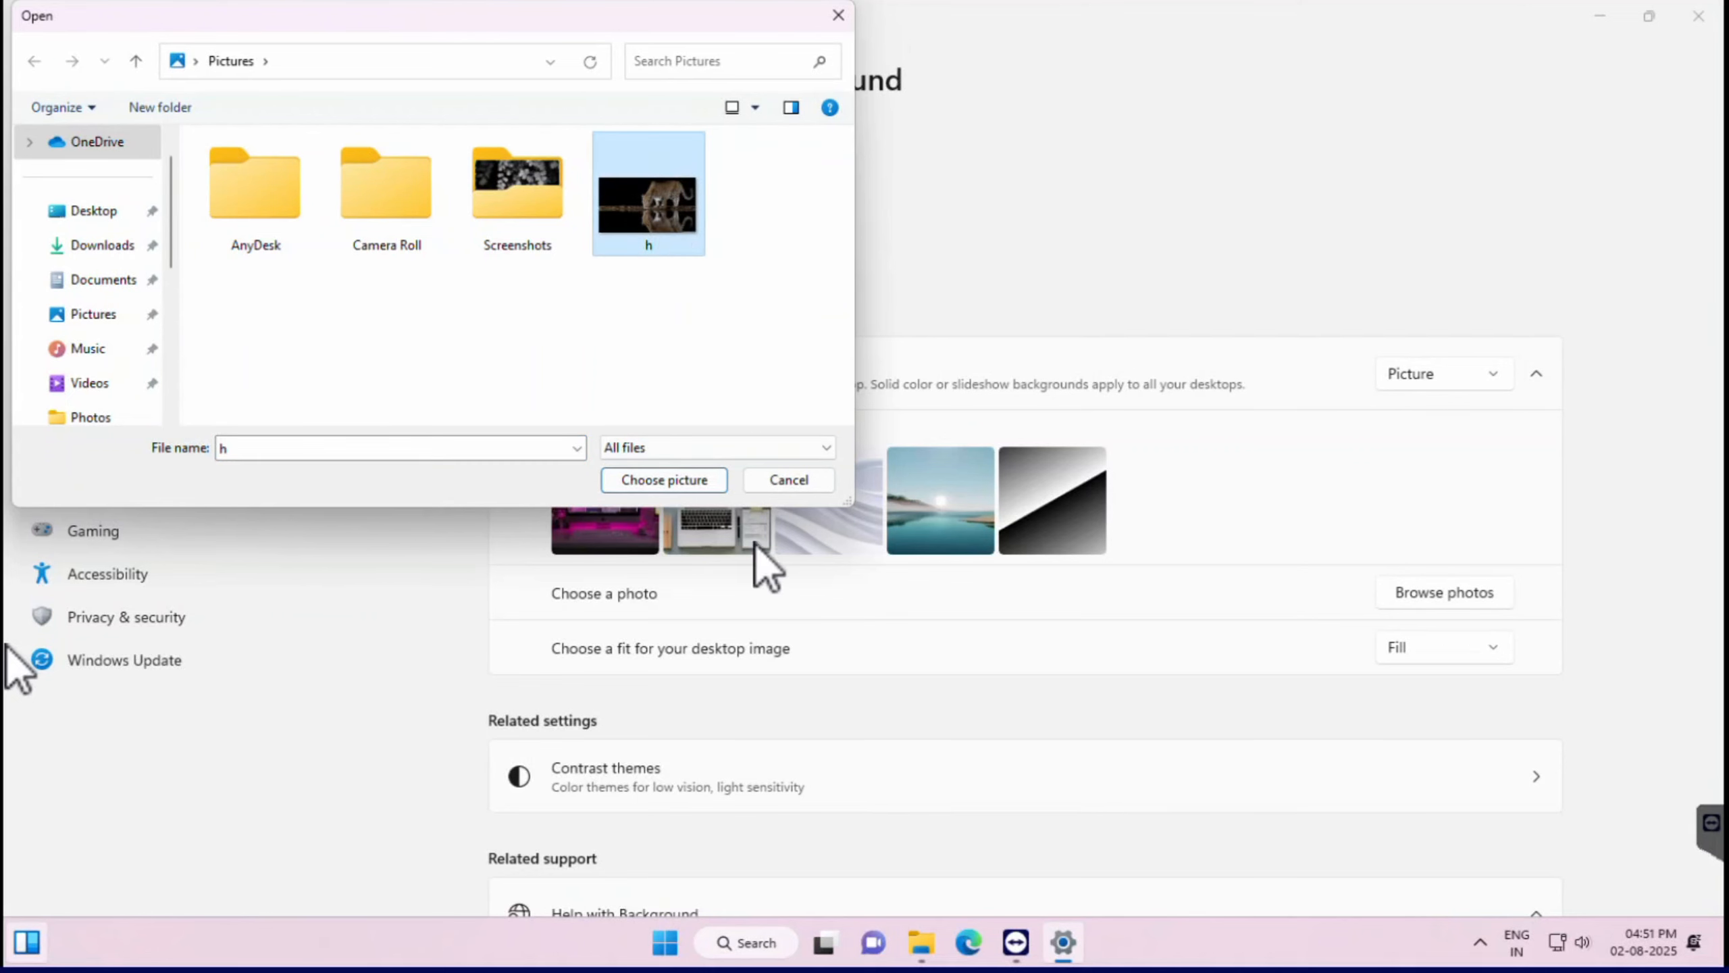
left_click(674, 482)
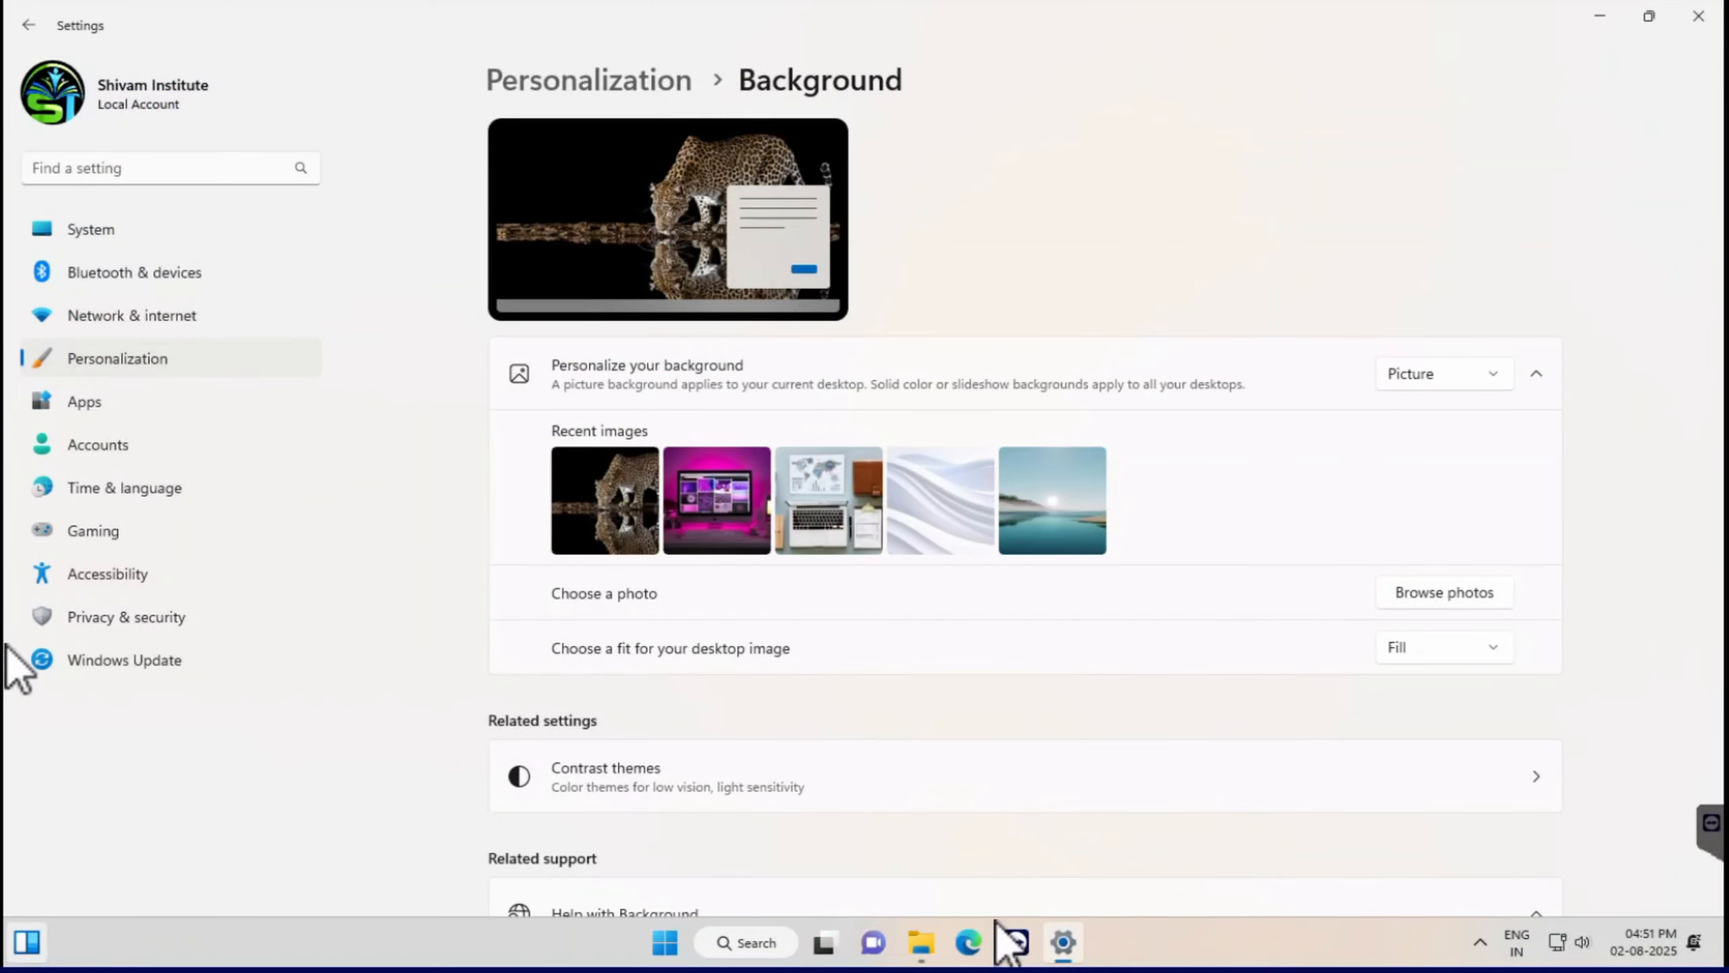
key("super+d")
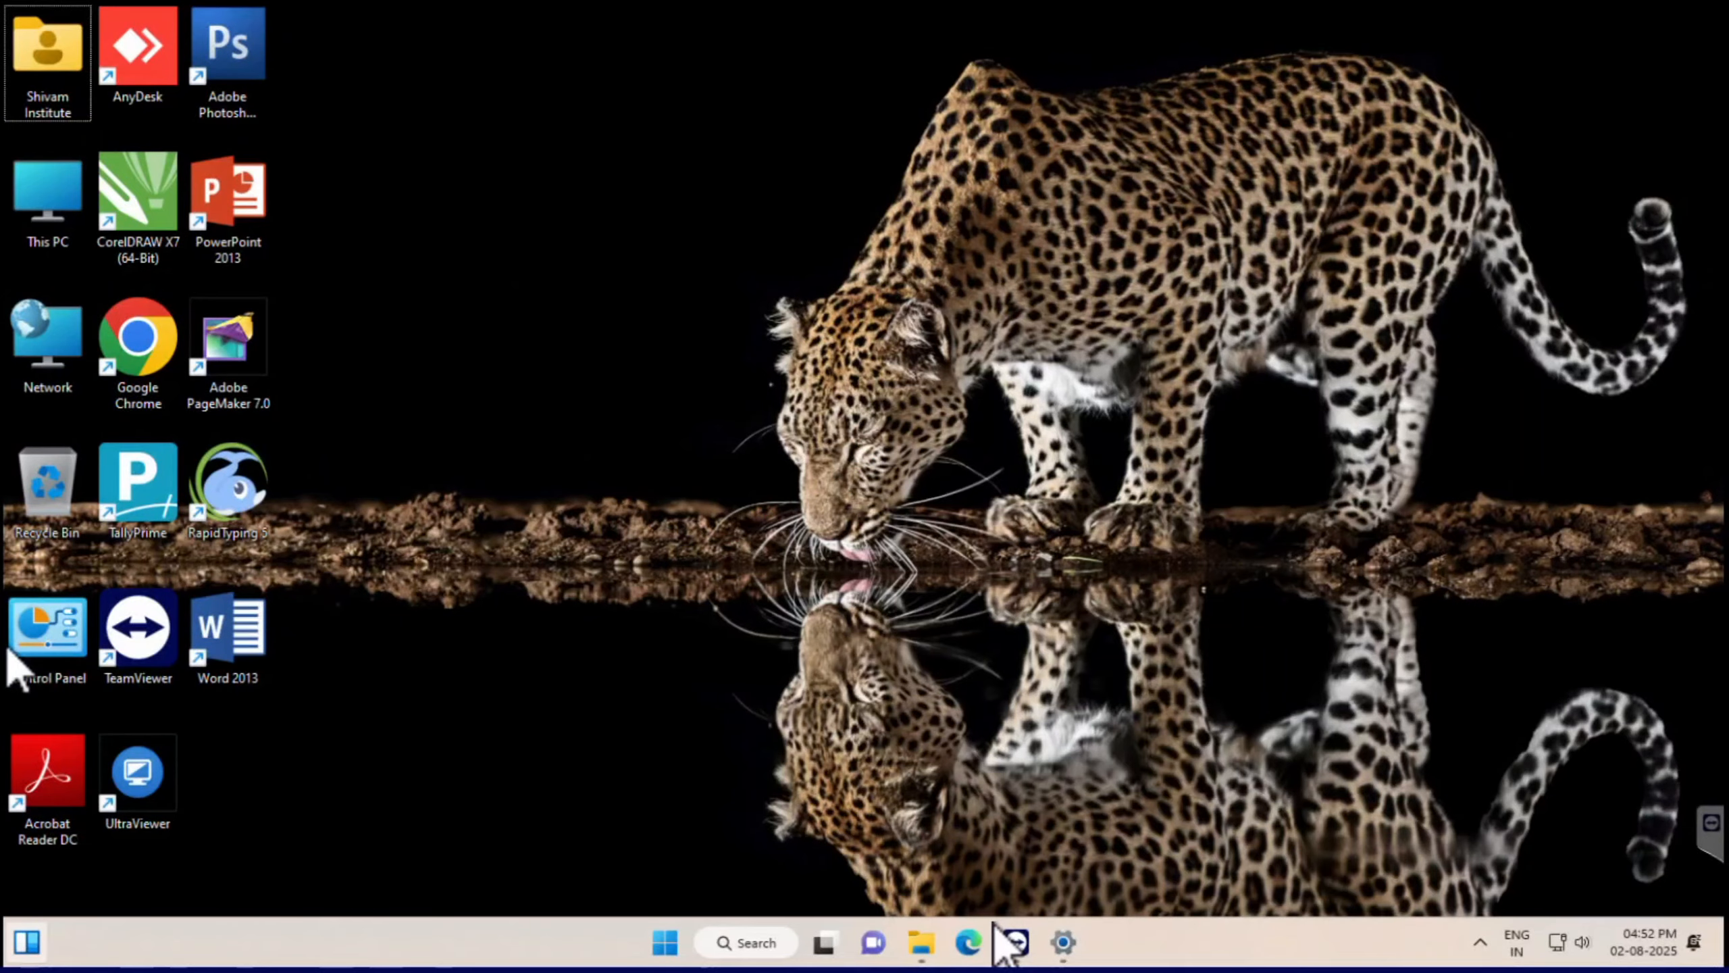
key("super+d")
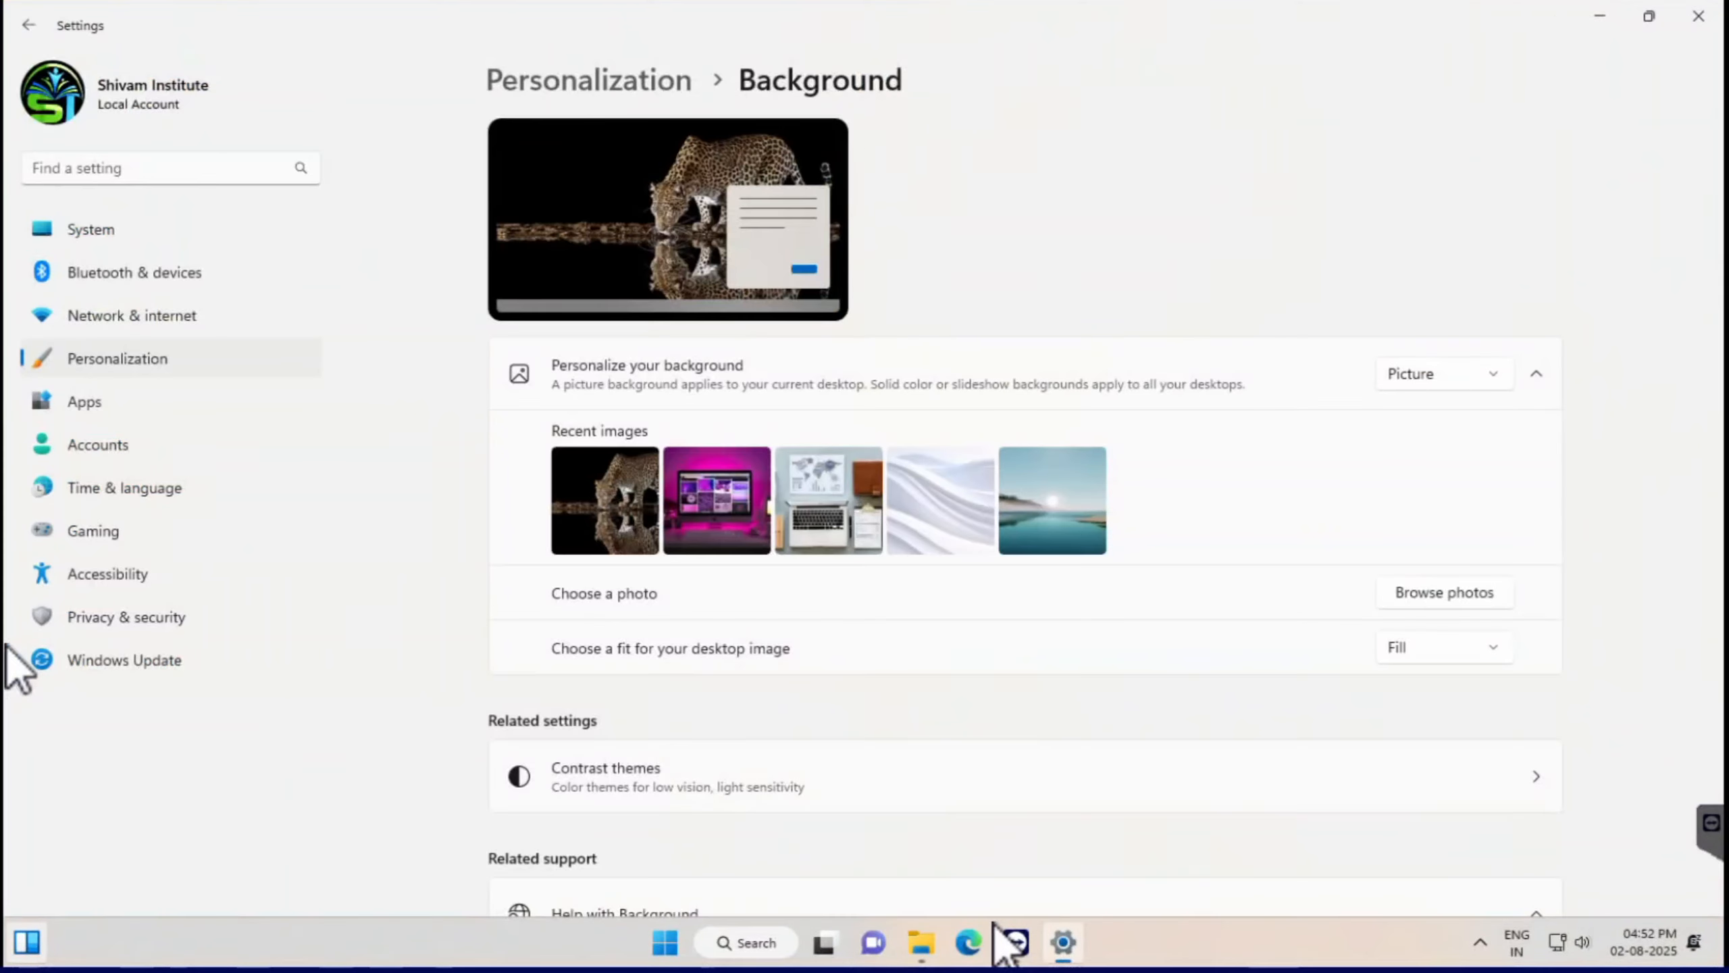
- Switch the desktop background type to Slideshow and choose the Downloads folder as its picture album, checking the interval and fit options
left_click(1436, 375)
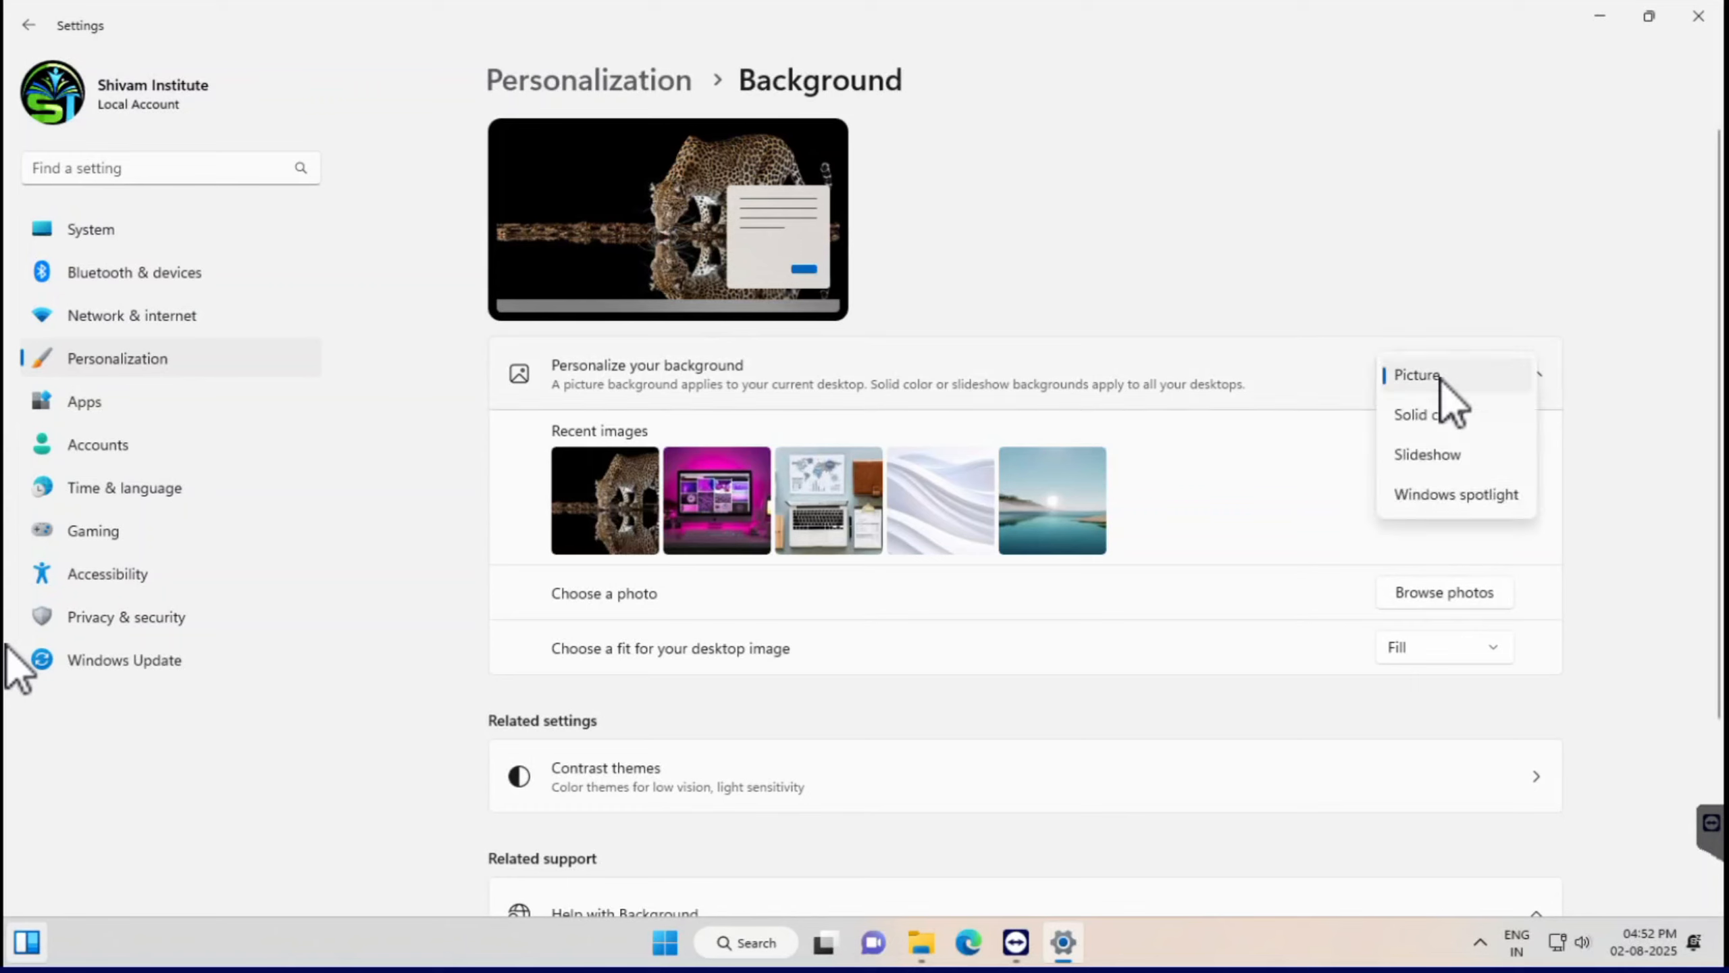
left_click(1459, 455)
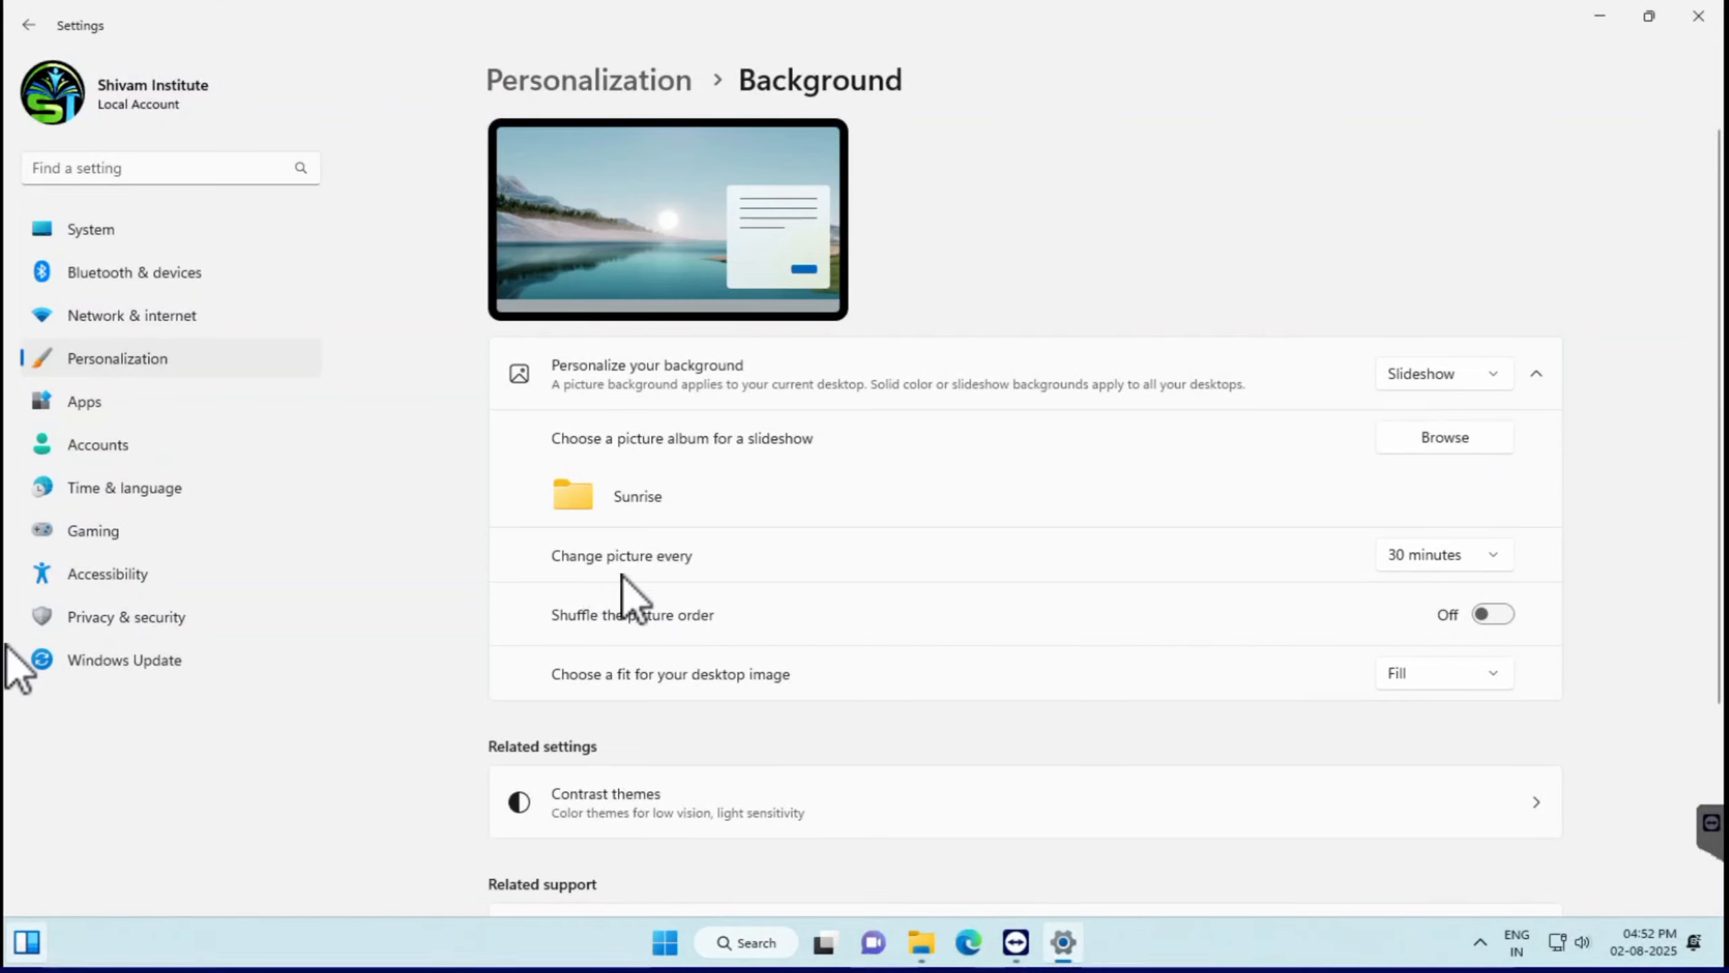
left_click(1481, 576)
left_click(1464, 555)
left_click(1458, 441)
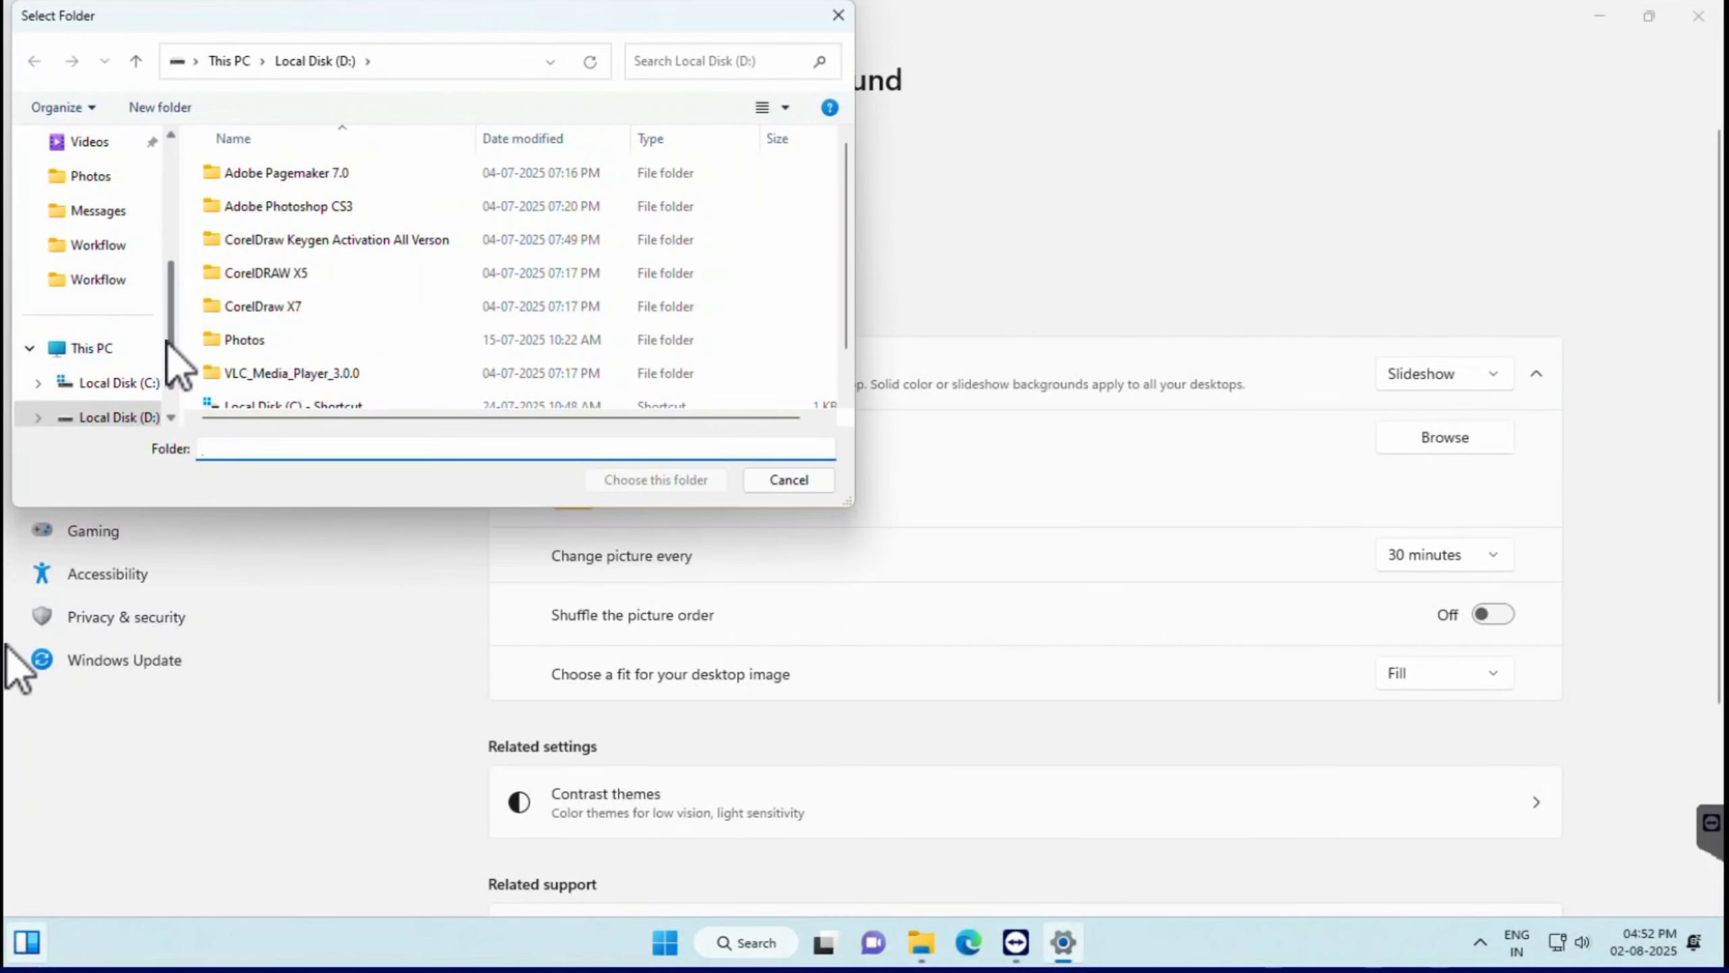
scroll(174, 290, "up", 4)
left_click(103, 286)
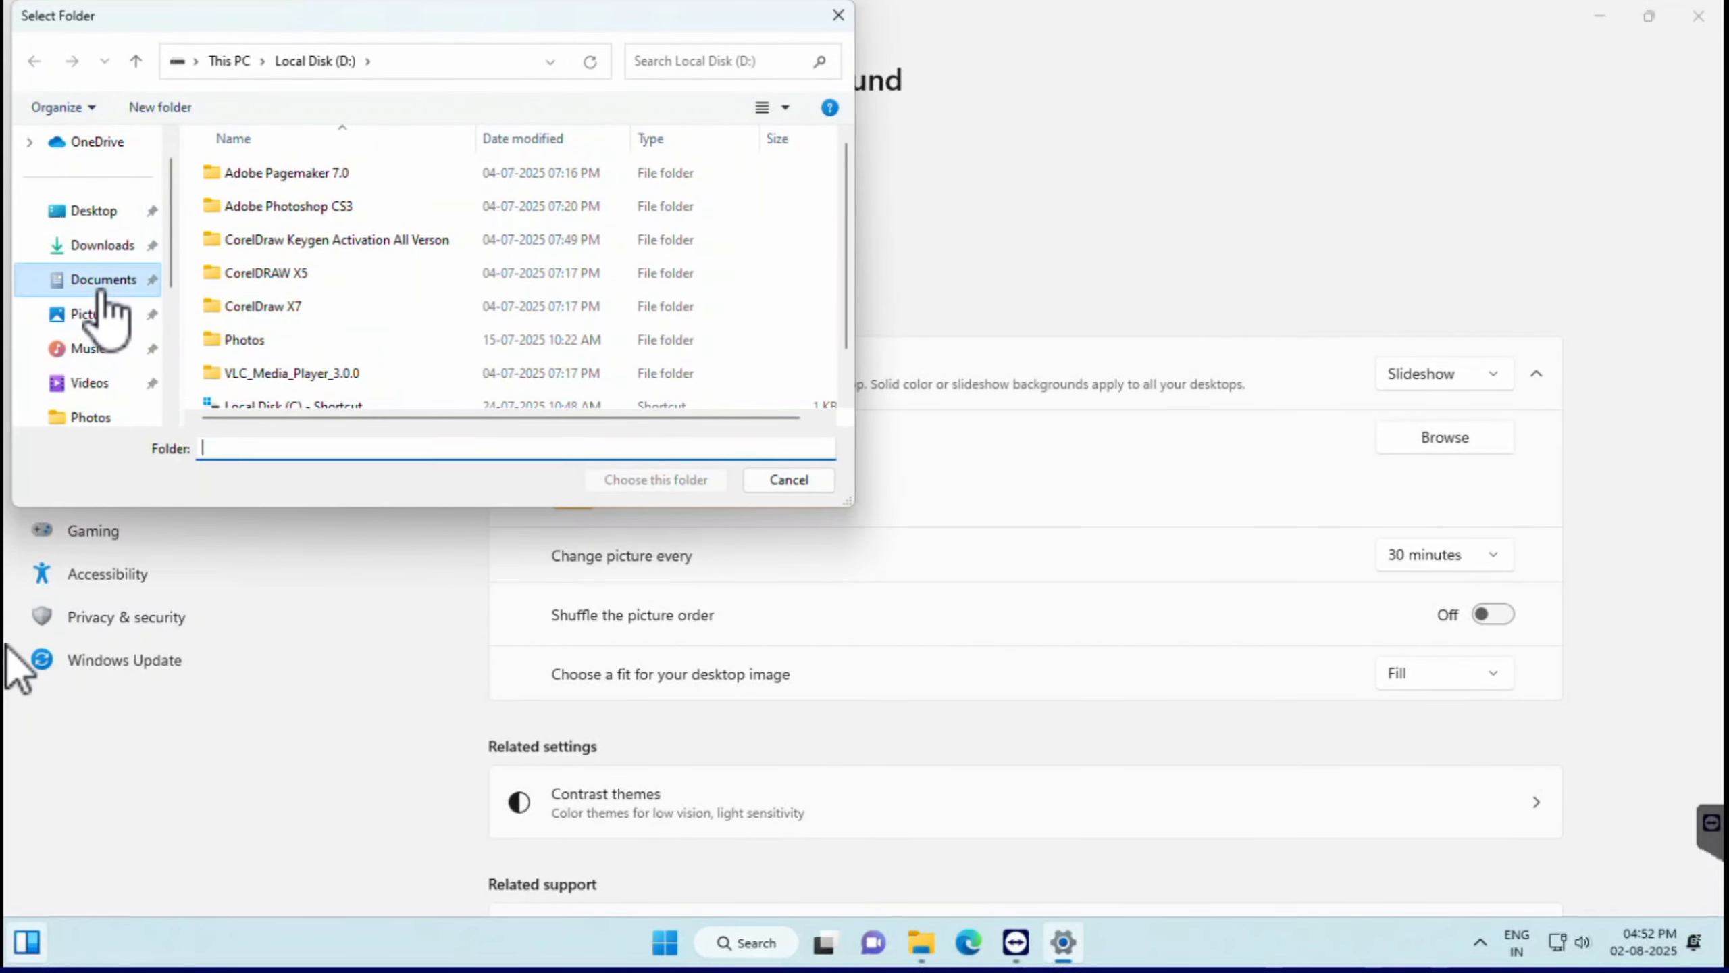
left_click(105, 246)
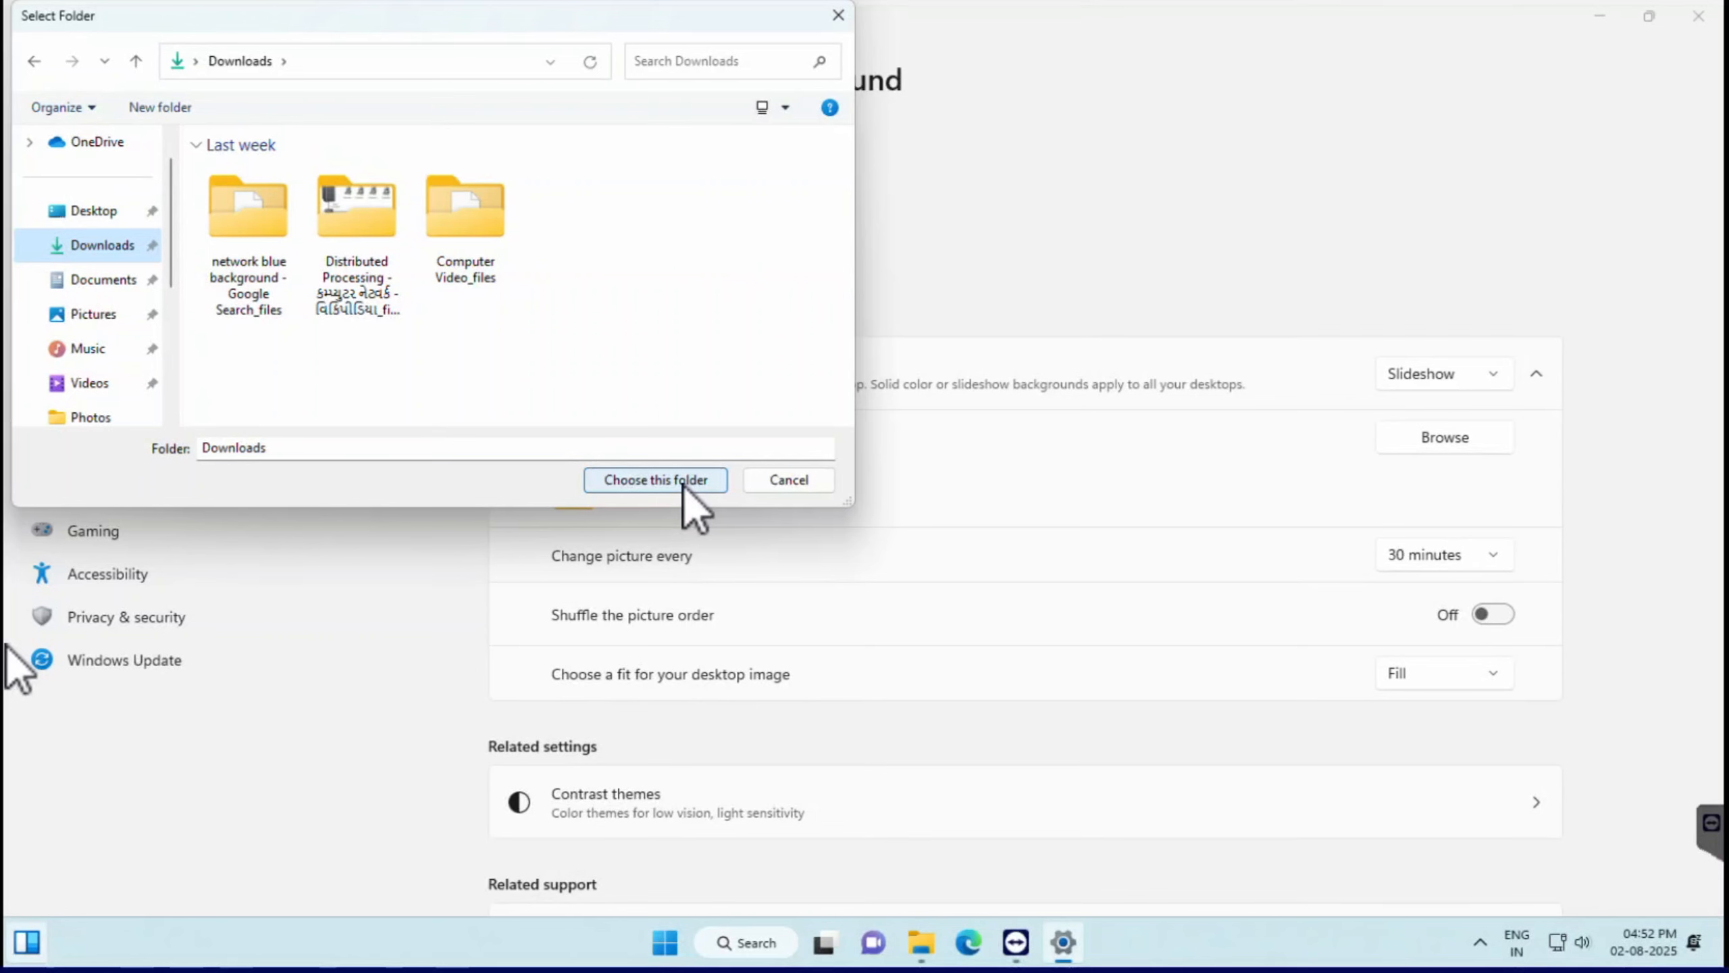
left_click(684, 480)
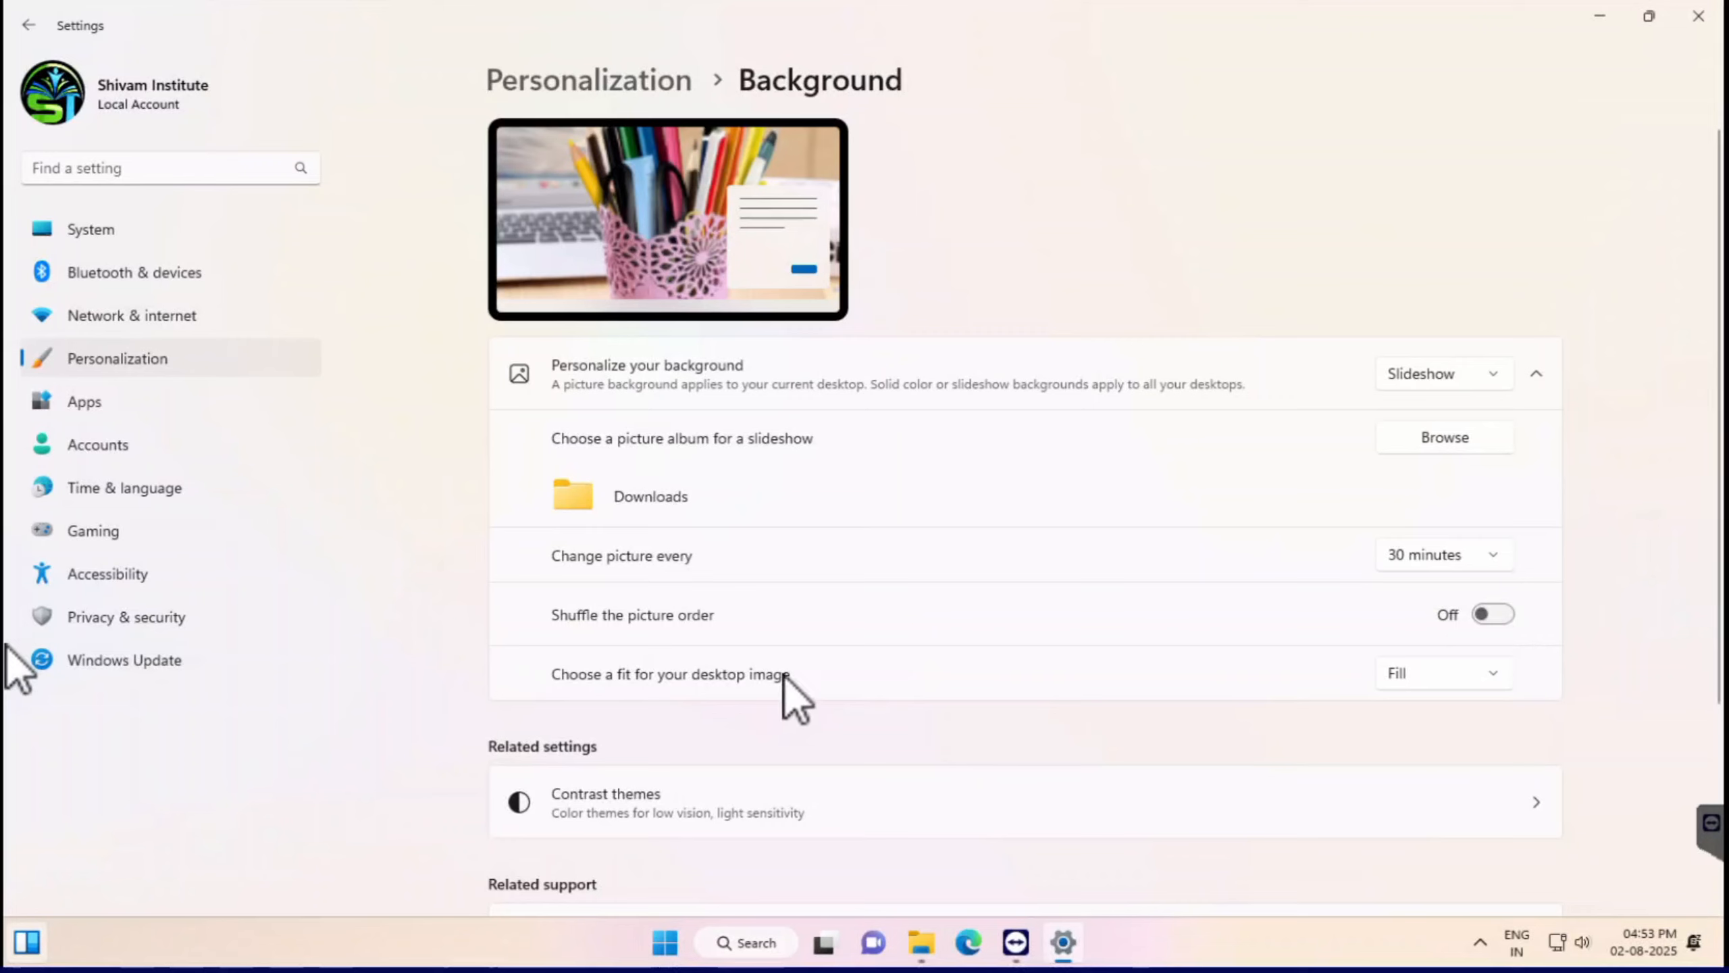
left_click(1440, 669)
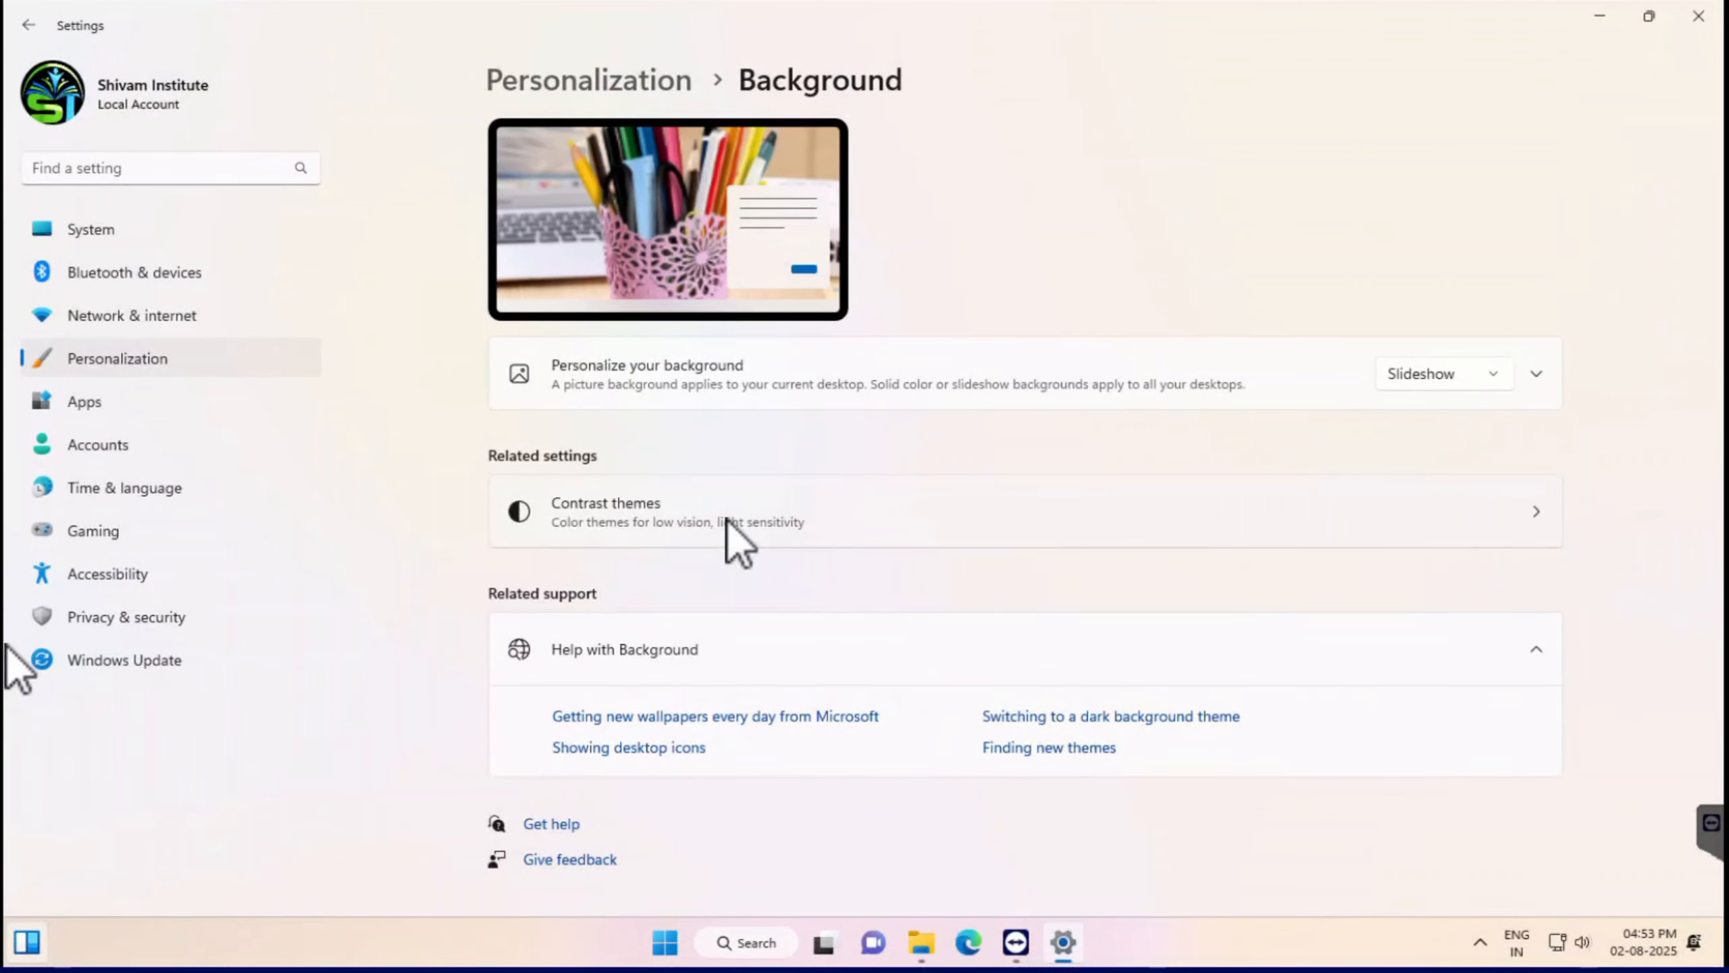
- Return to the main Personalization page and open the Colors settings
left_click(29, 25)
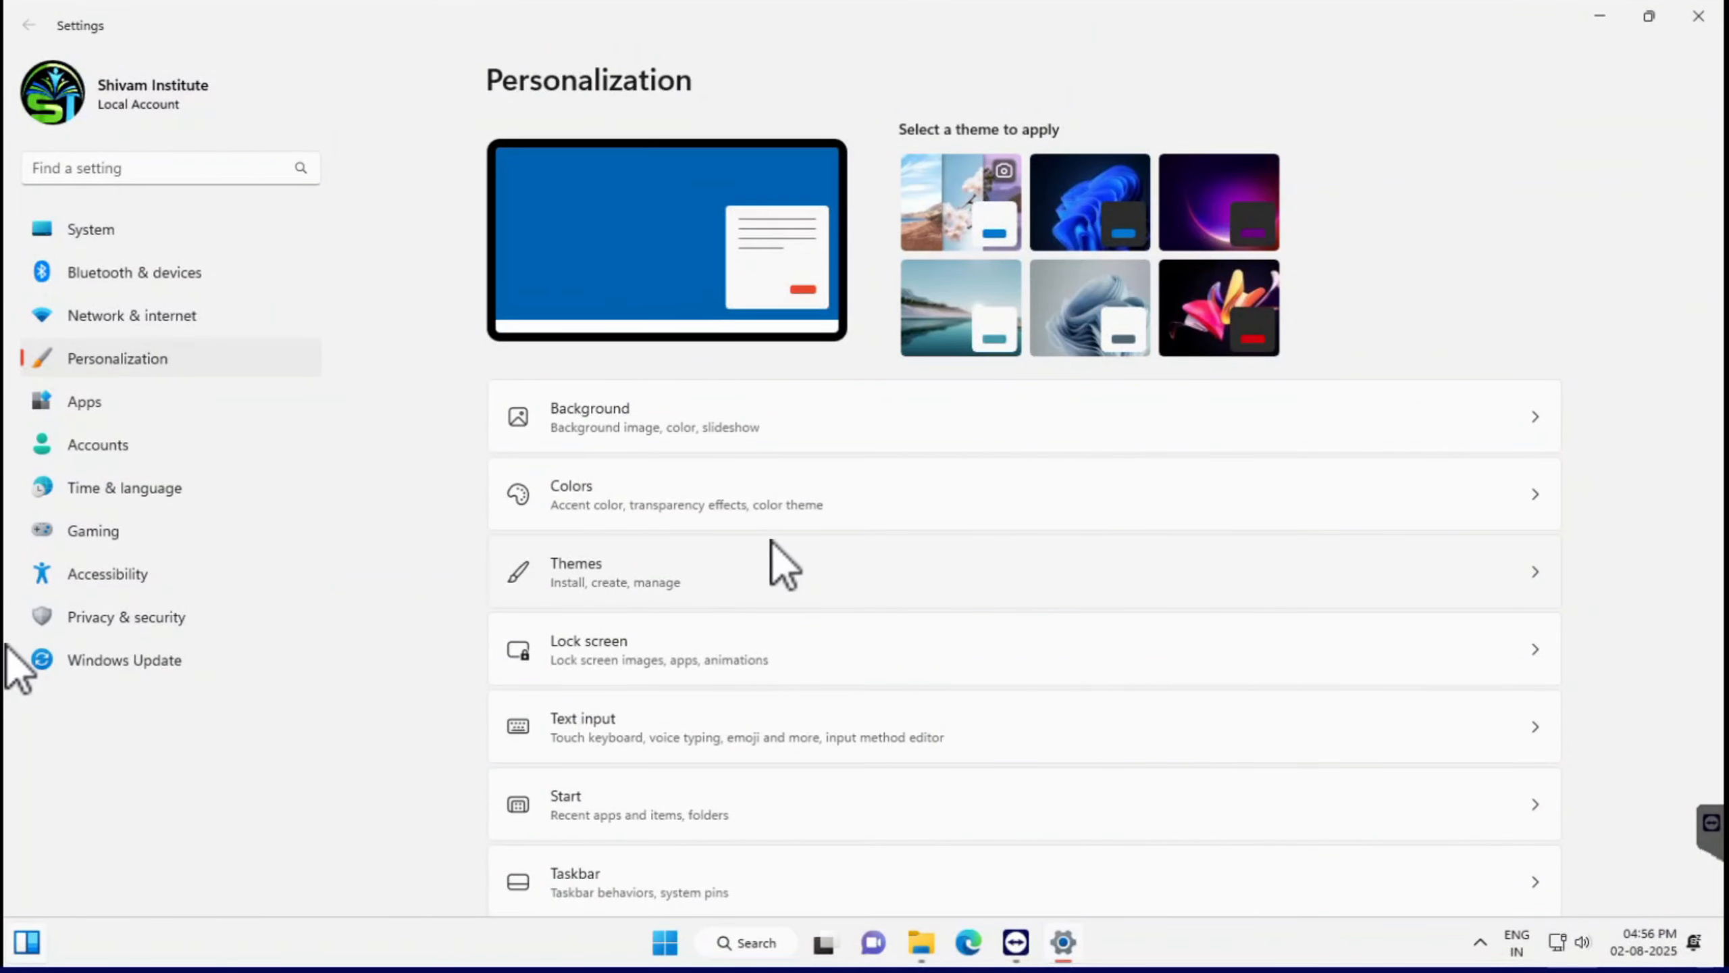
left_click(648, 509)
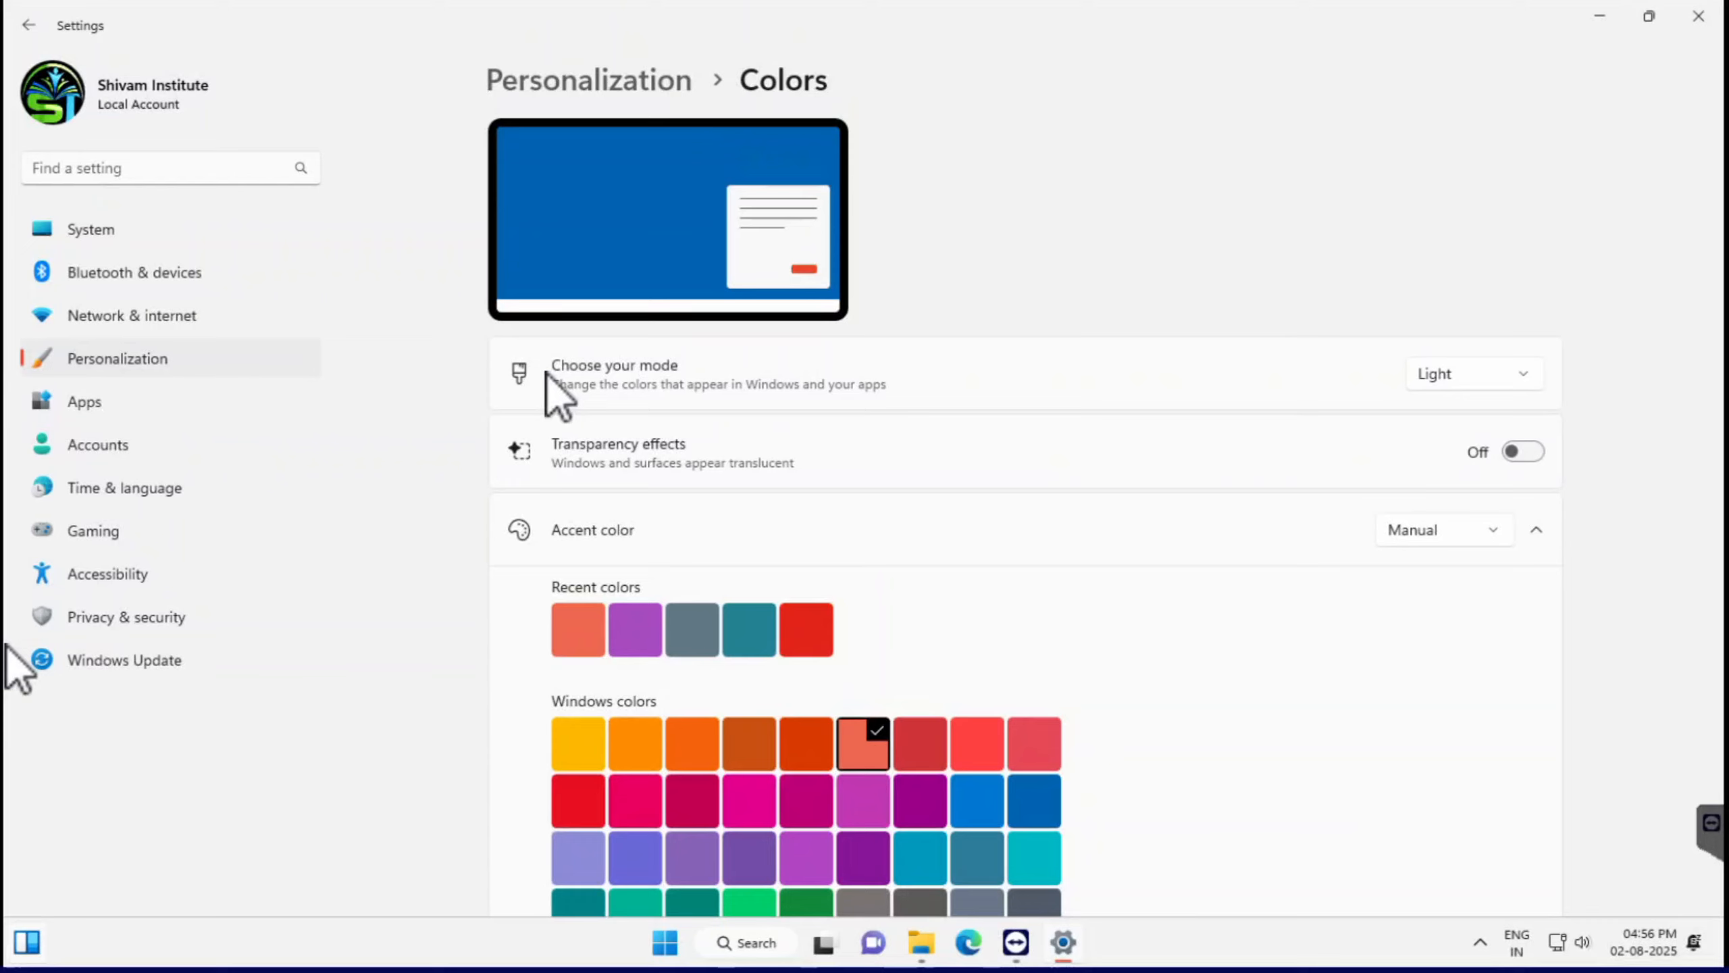
- Try the Dark color mode and switch back to Light
left_click(1470, 387)
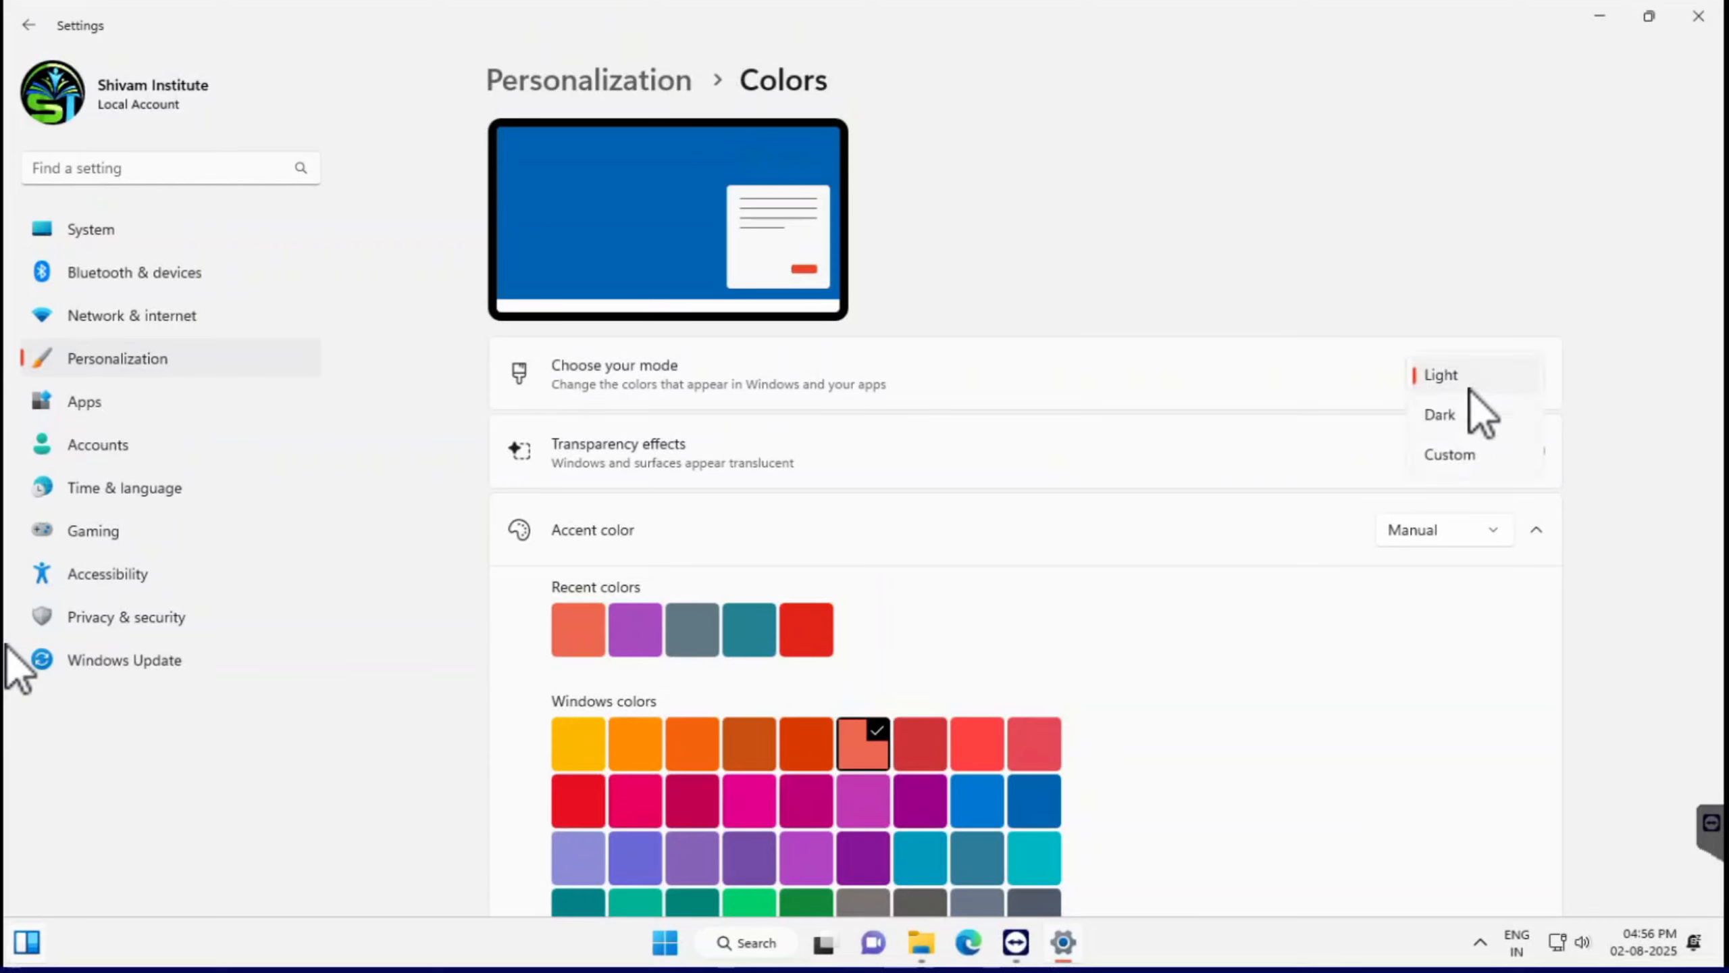
left_click(1462, 427)
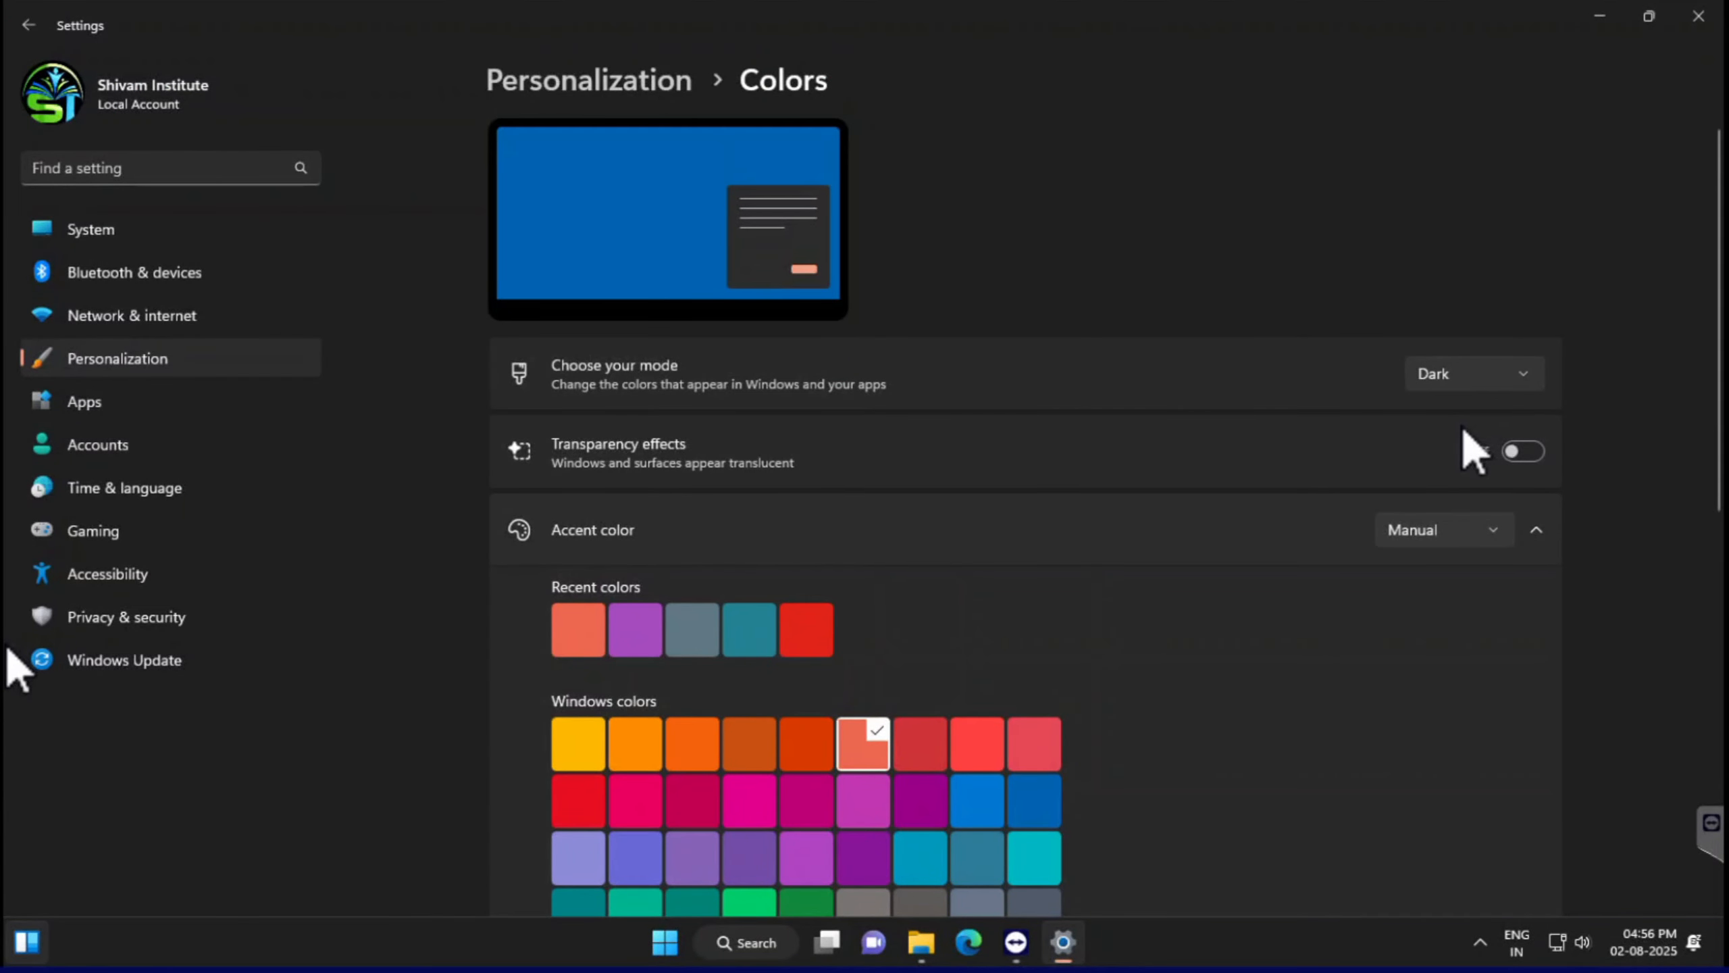
left_click(1488, 380)
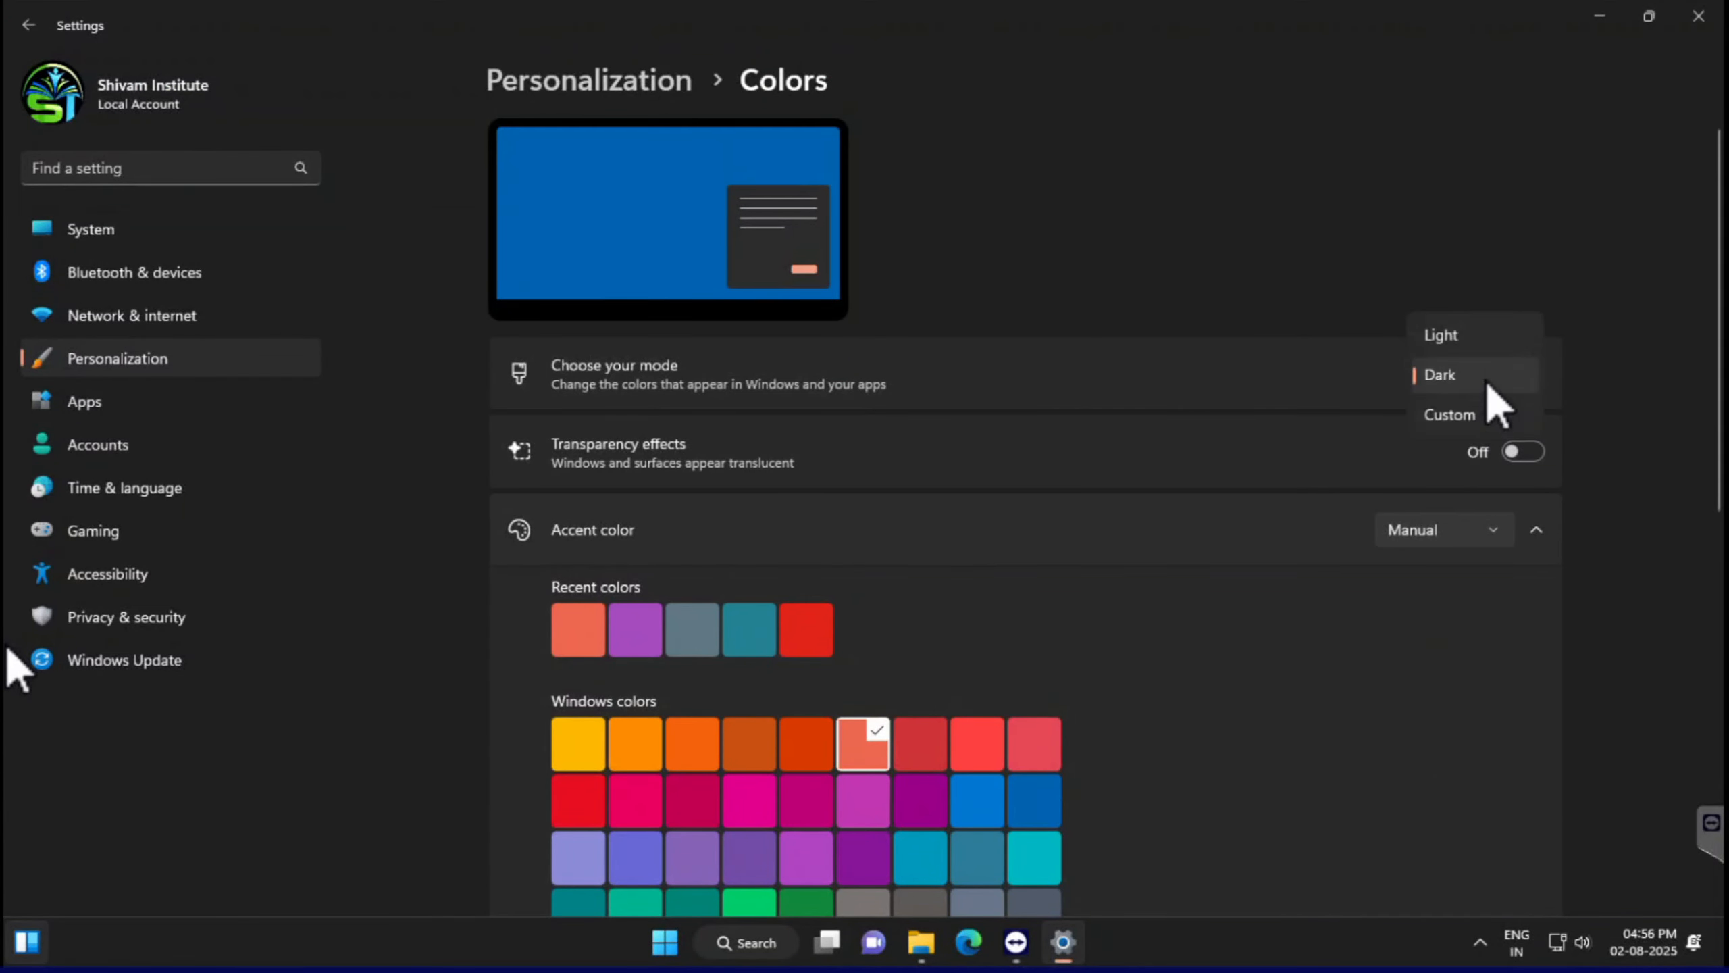
left_click(1470, 332)
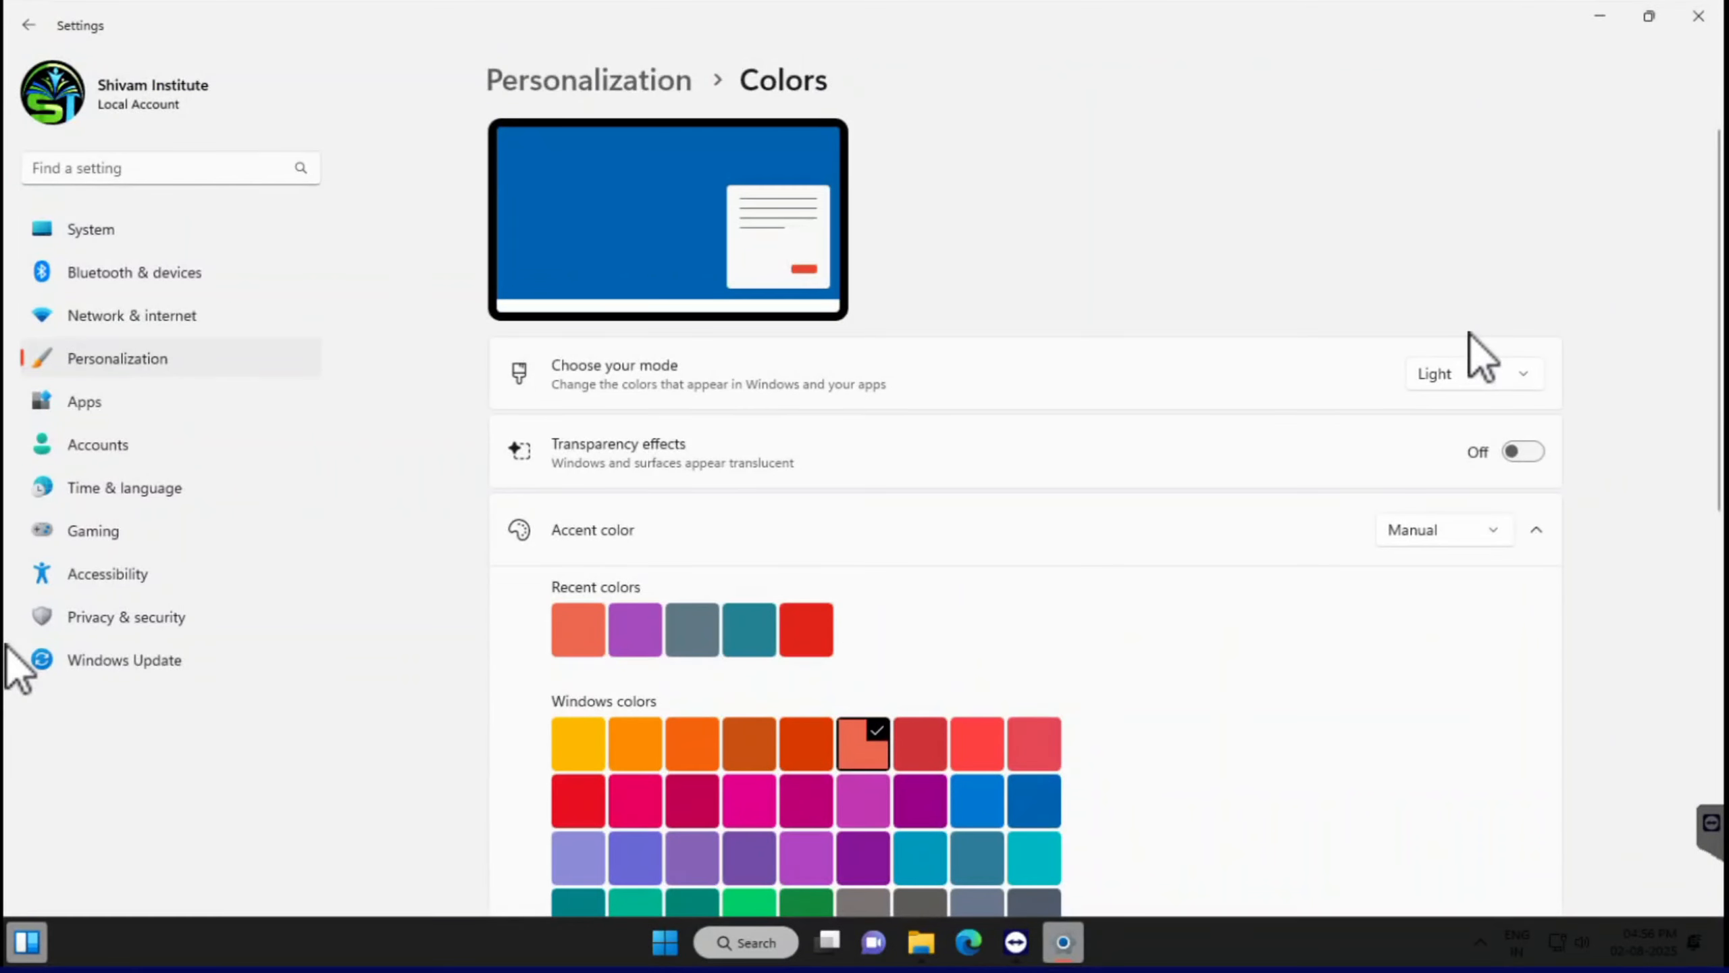
- Set the accent color to Yellow gold and look over the remaining accent color options
scroll(1035, 495, "down", 3)
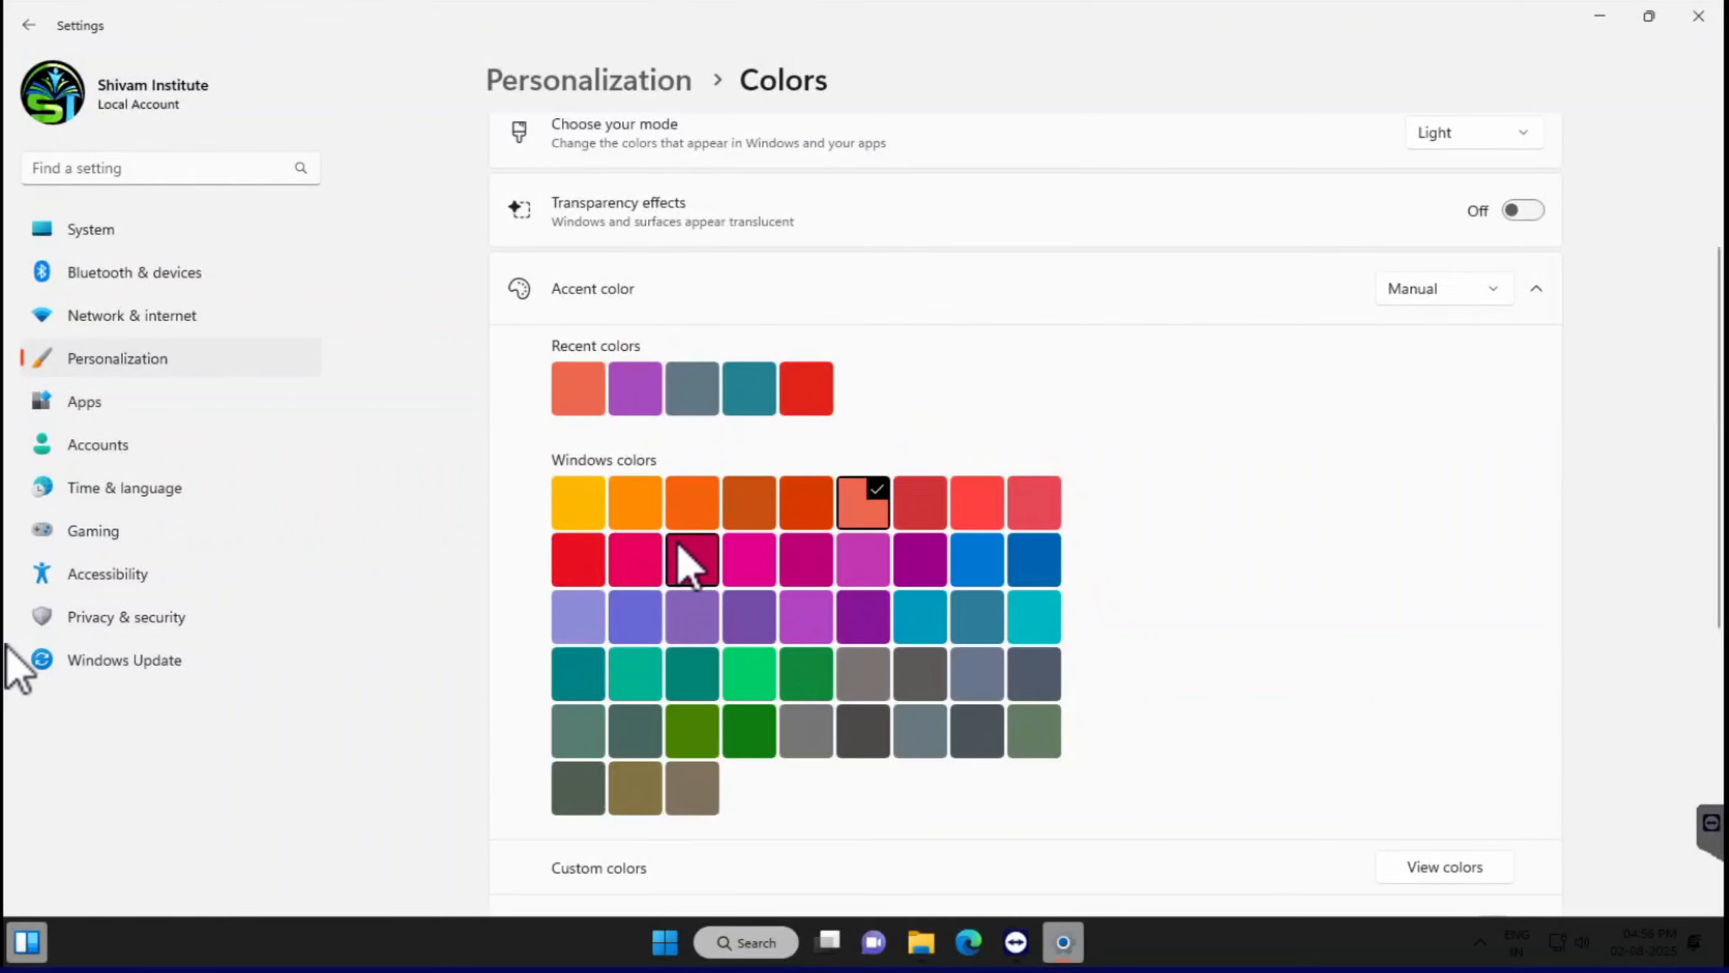
scroll(1080, 818, "down", 3)
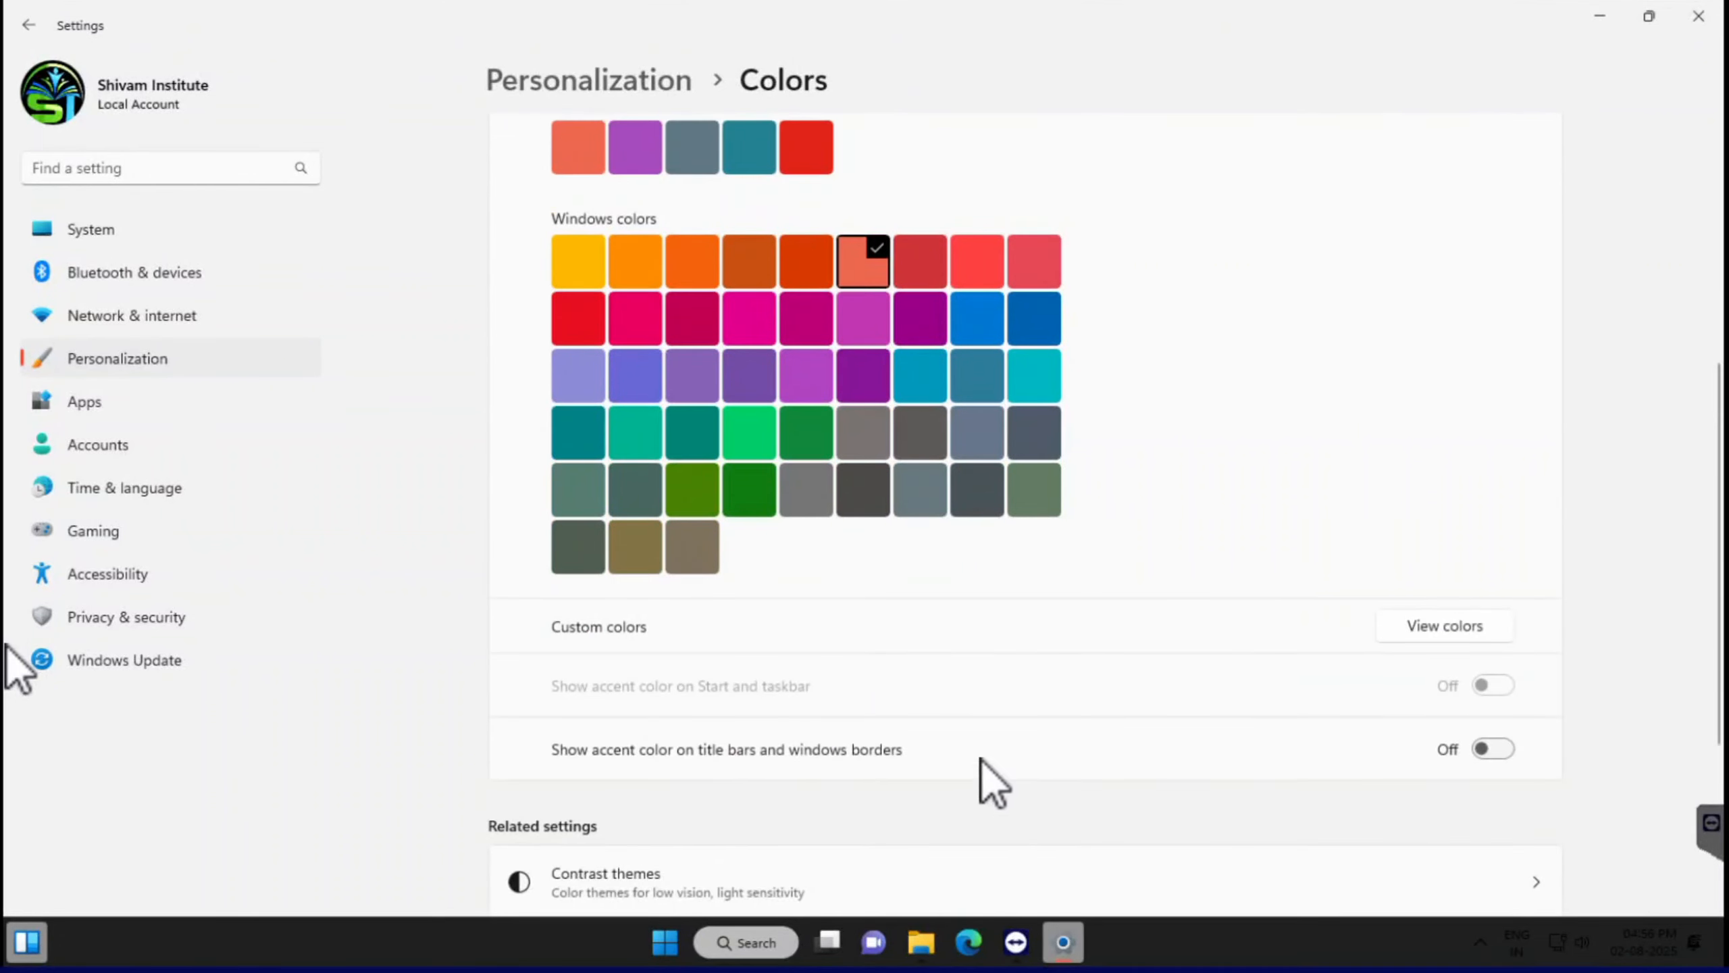
scroll(716, 784, "up", 3)
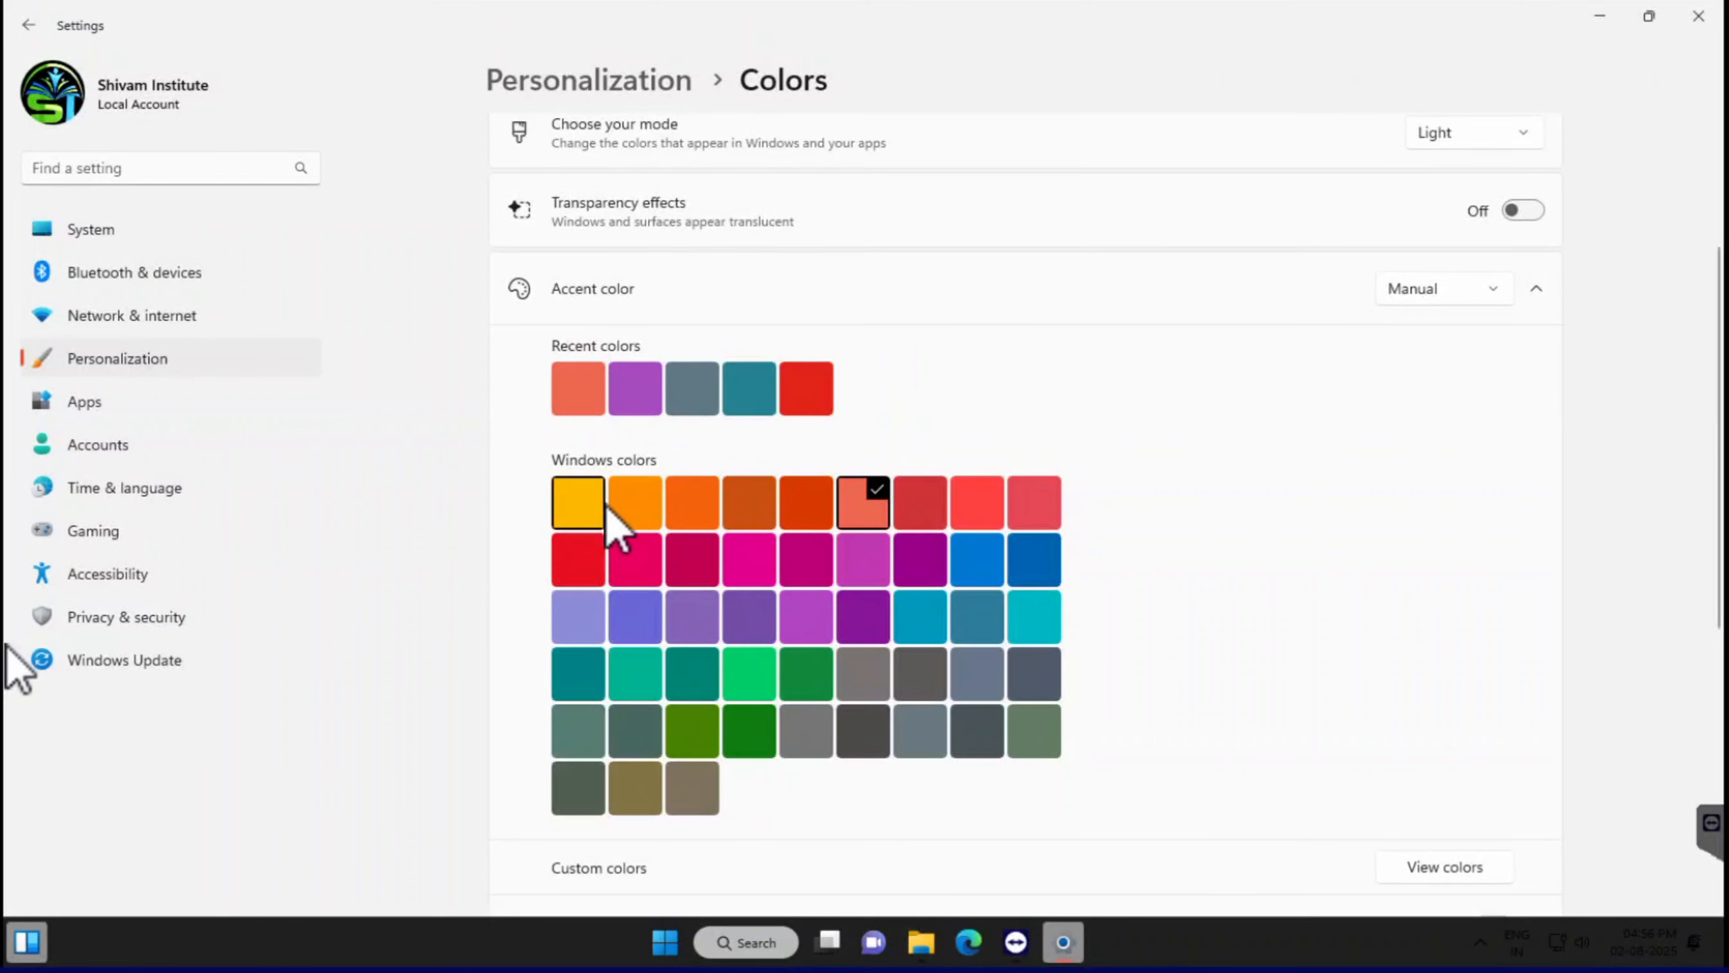
scroll(1150, 579, "down", 7)
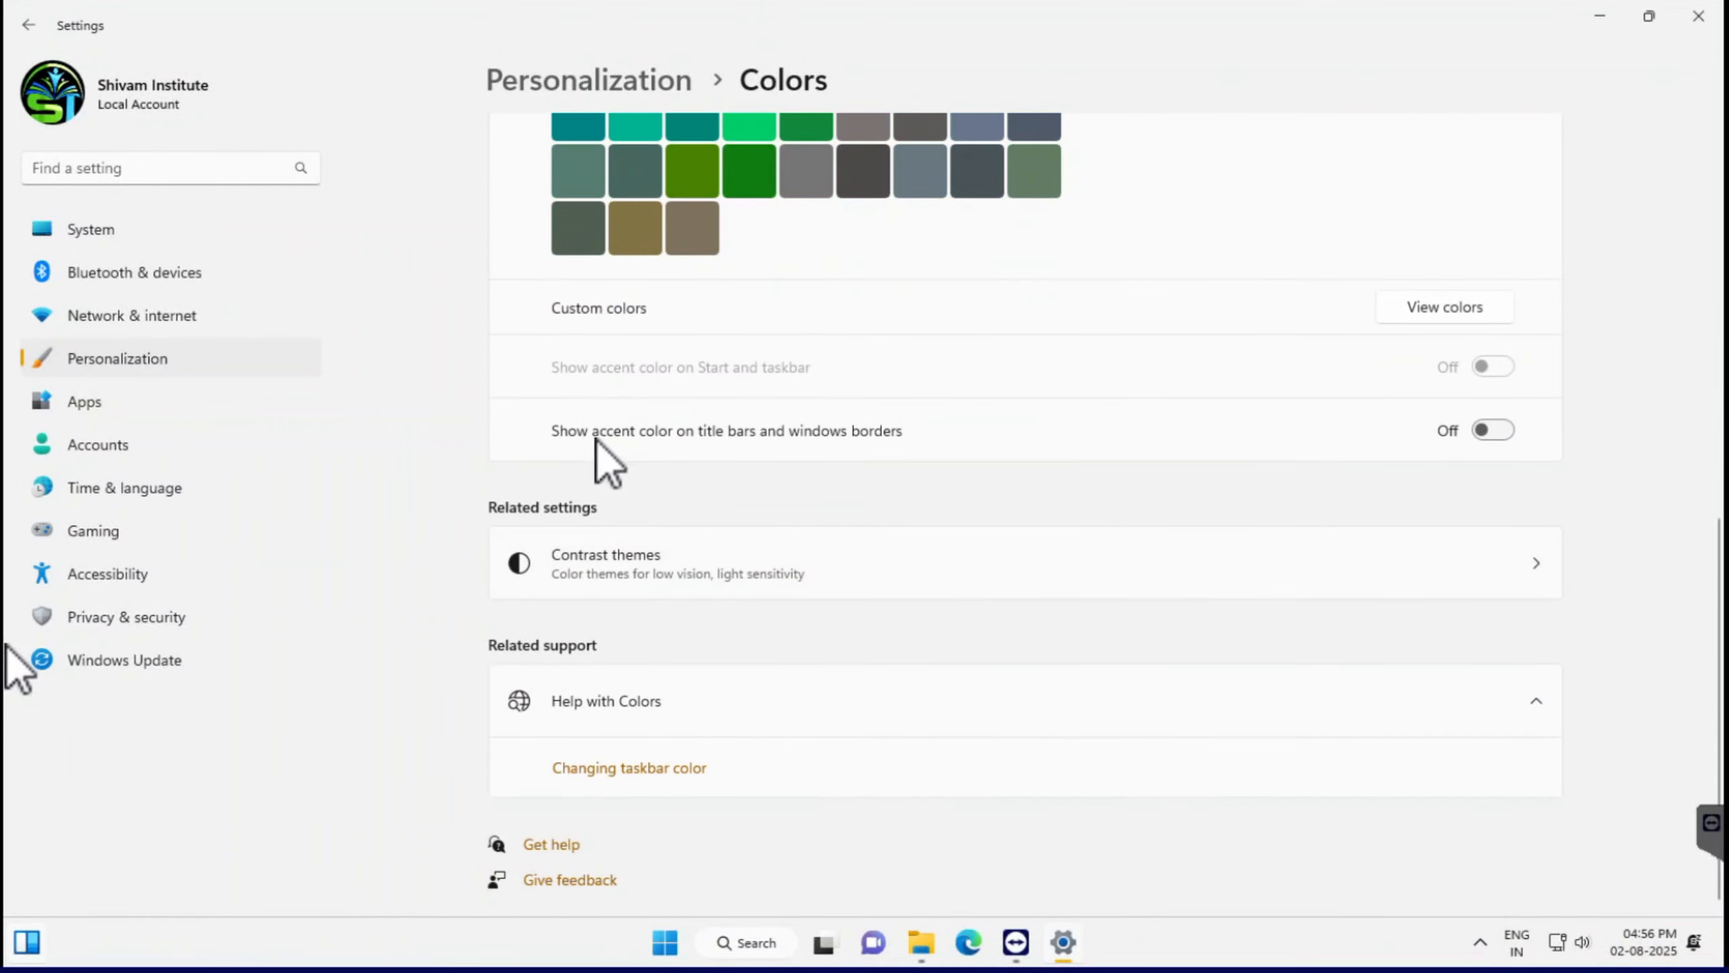
scroll(653, 439, "up", 2)
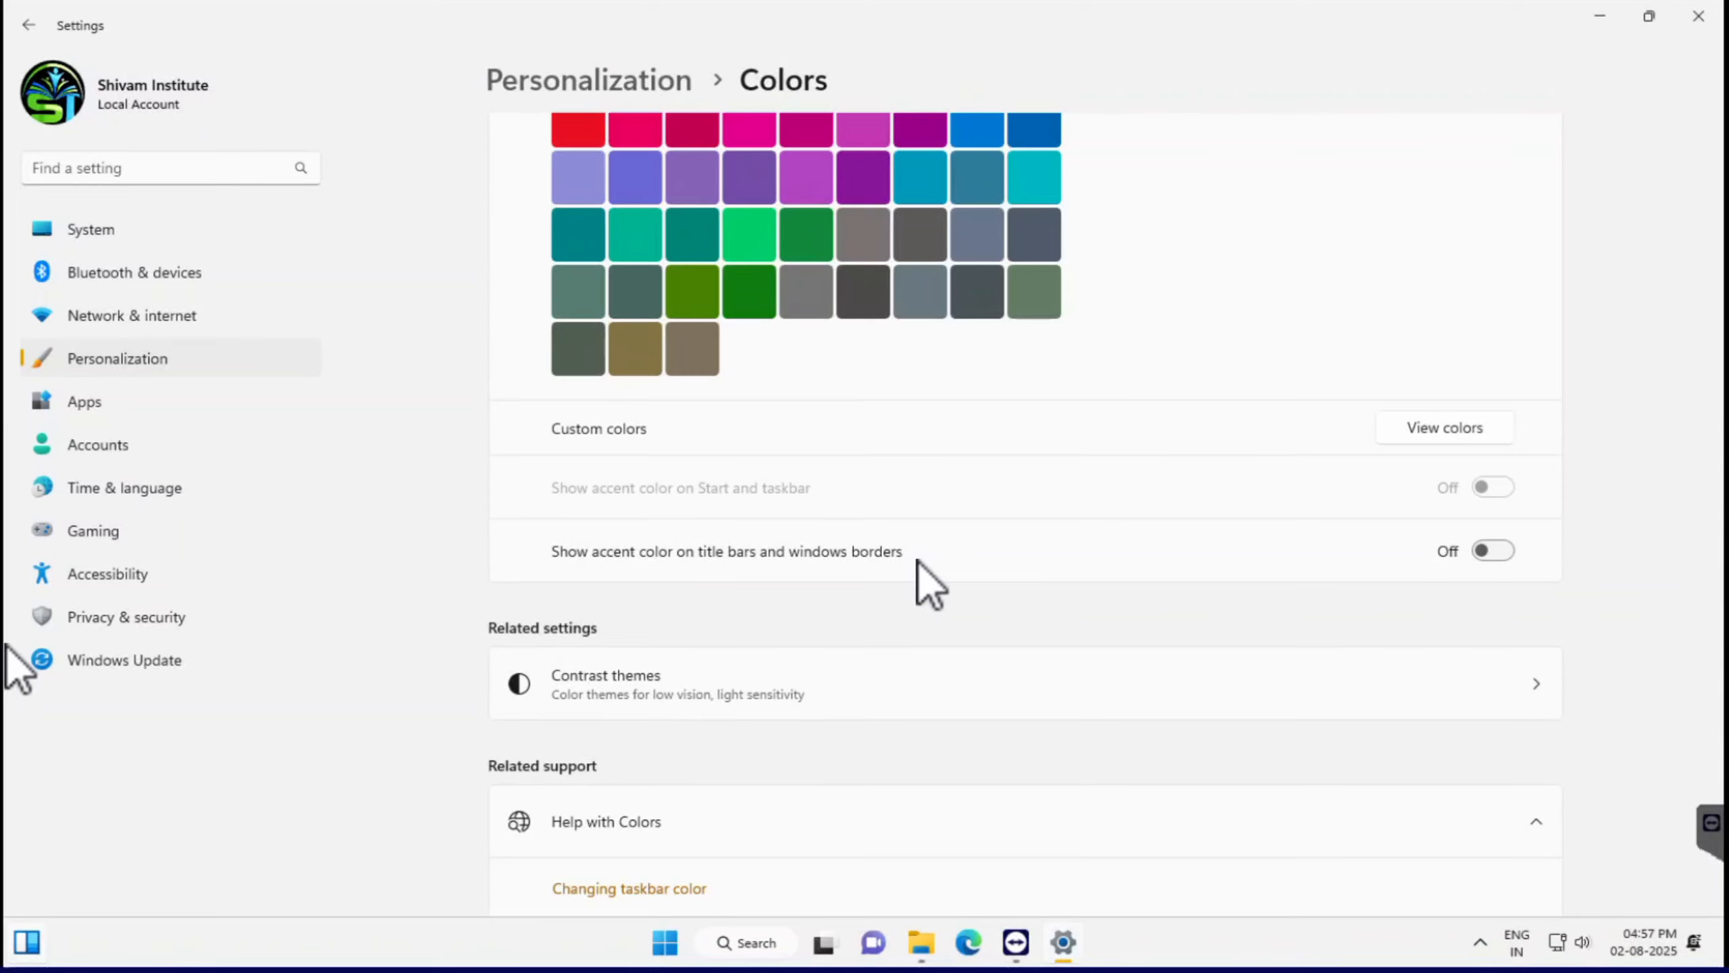
scroll(918, 565, "up", 8)
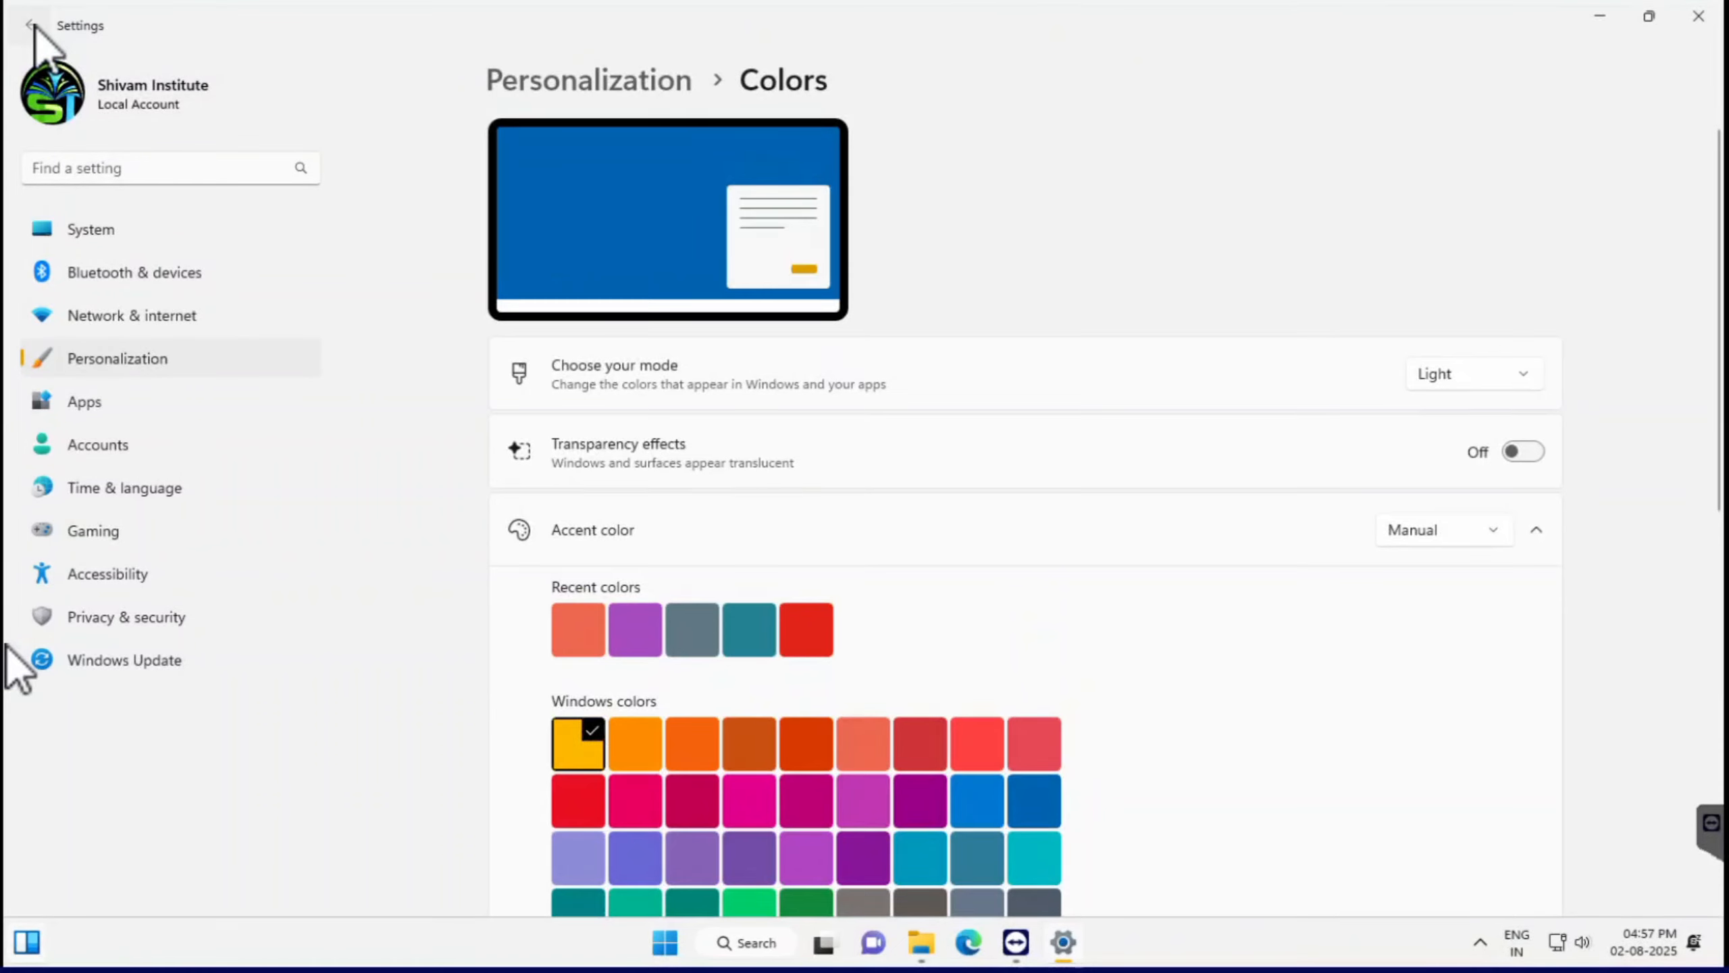
- Open the Themes settings, try the Windows (dark) theme and apply the Windows spotlight theme
left_click(30, 25)
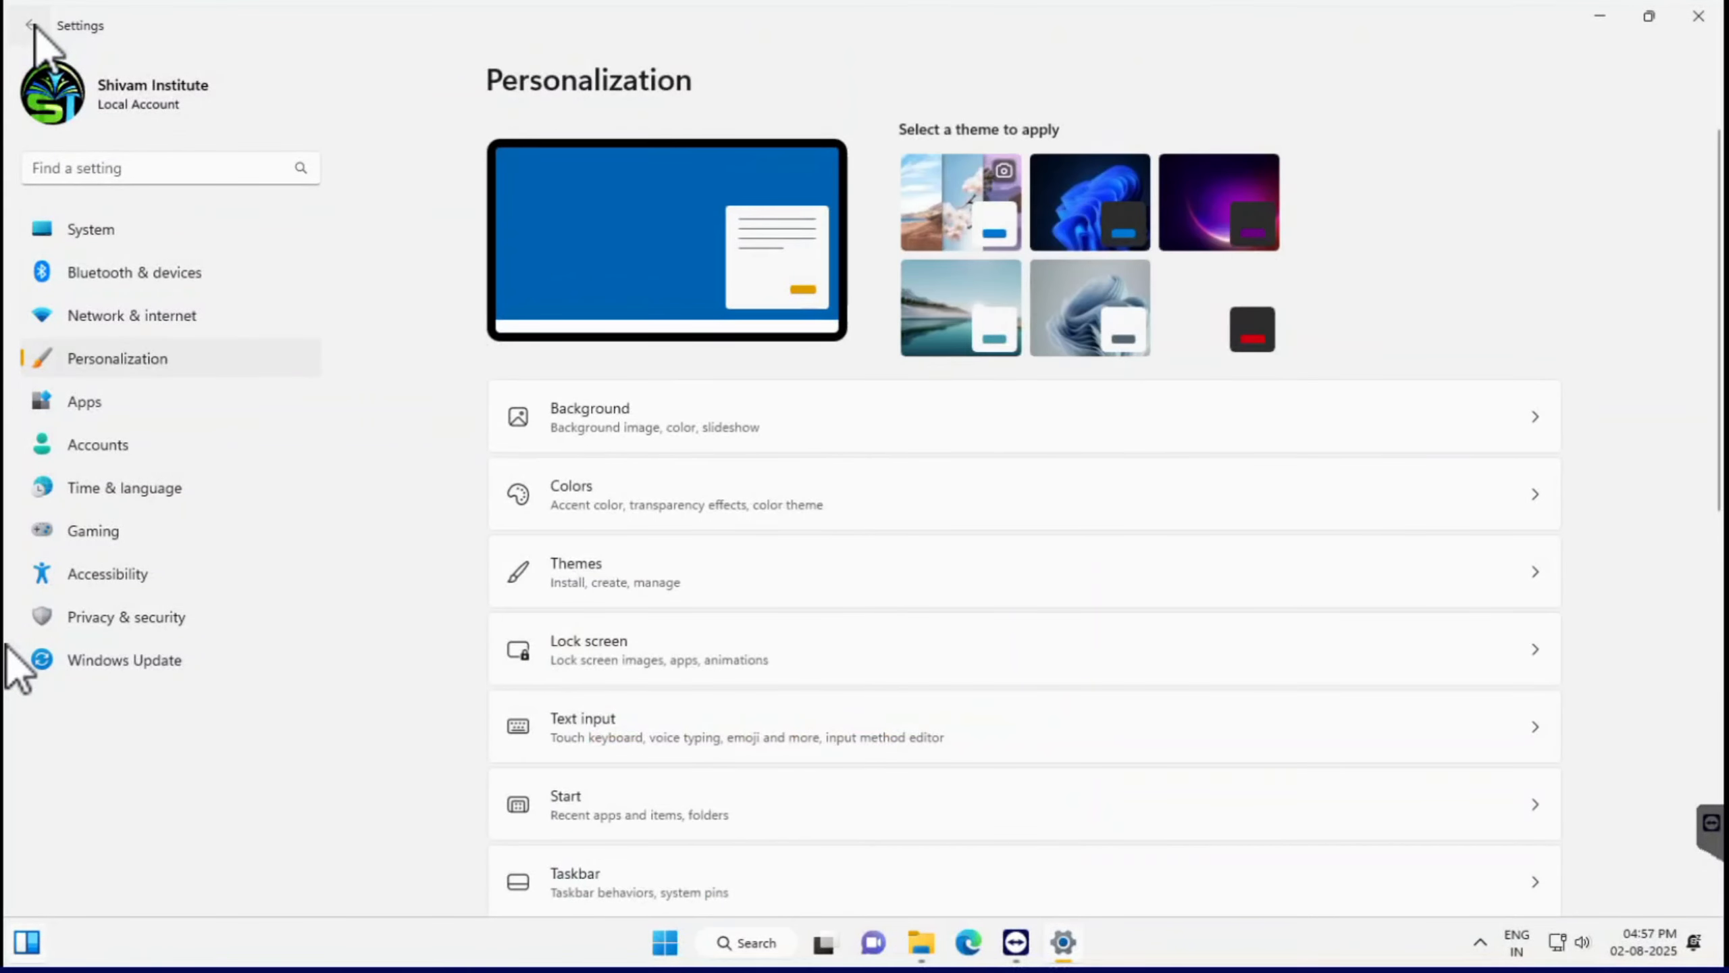
left_click(676, 602)
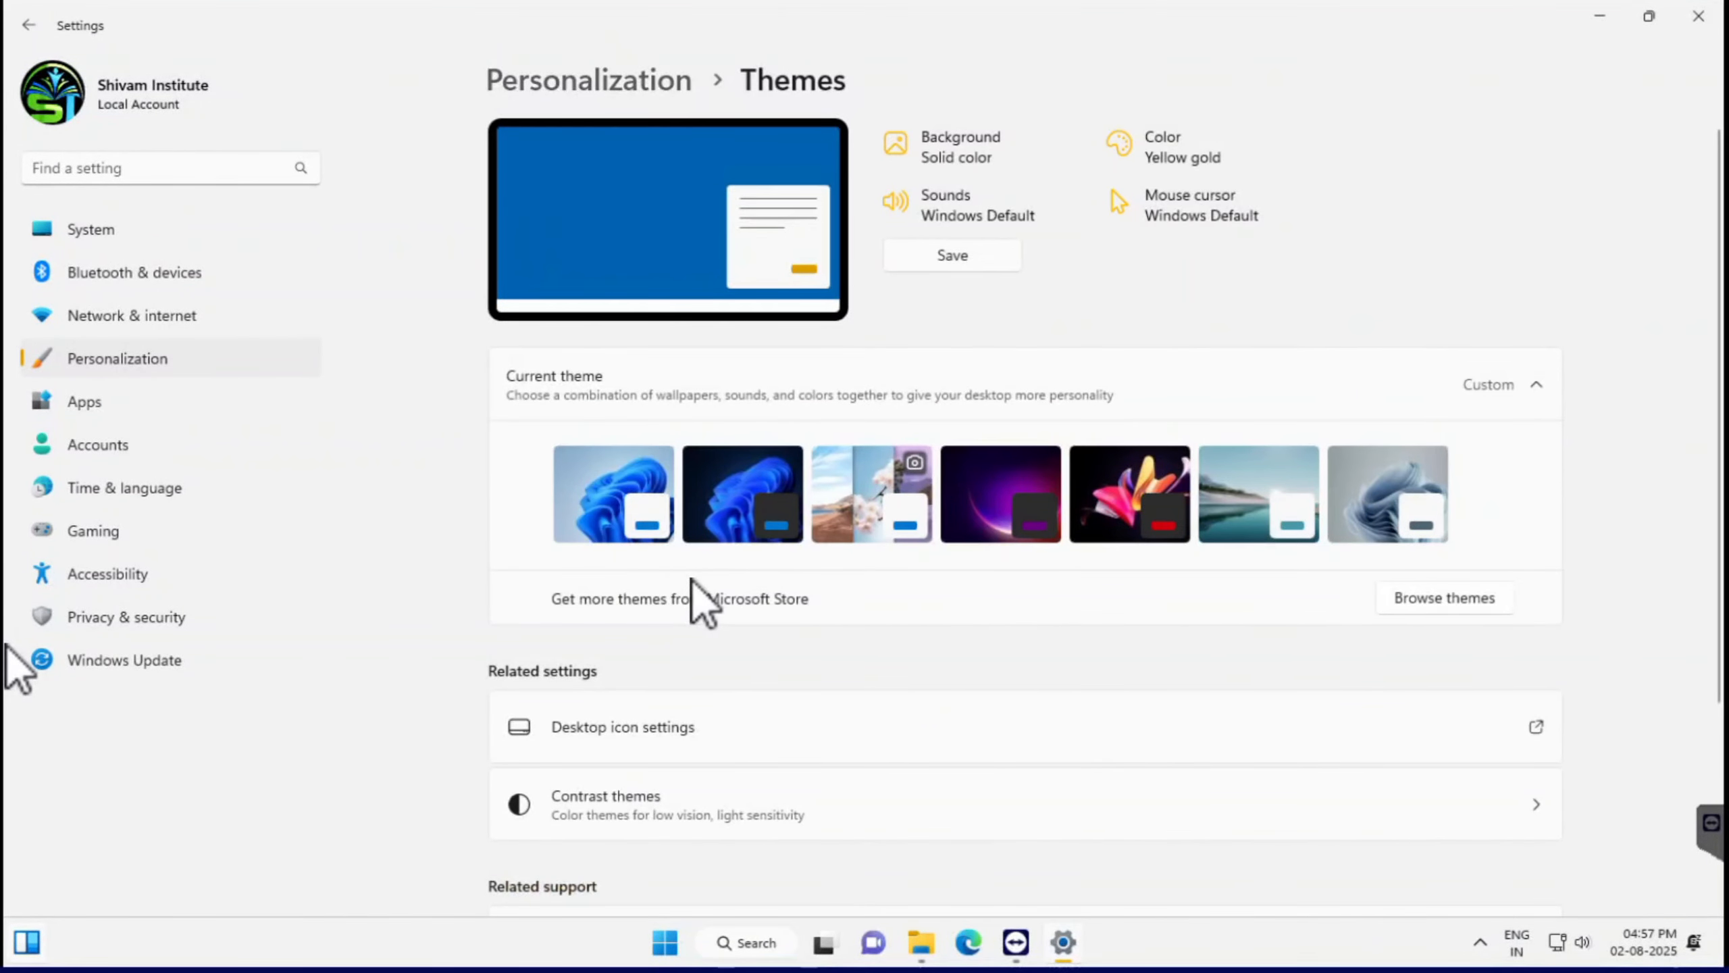
left_click(742, 494)
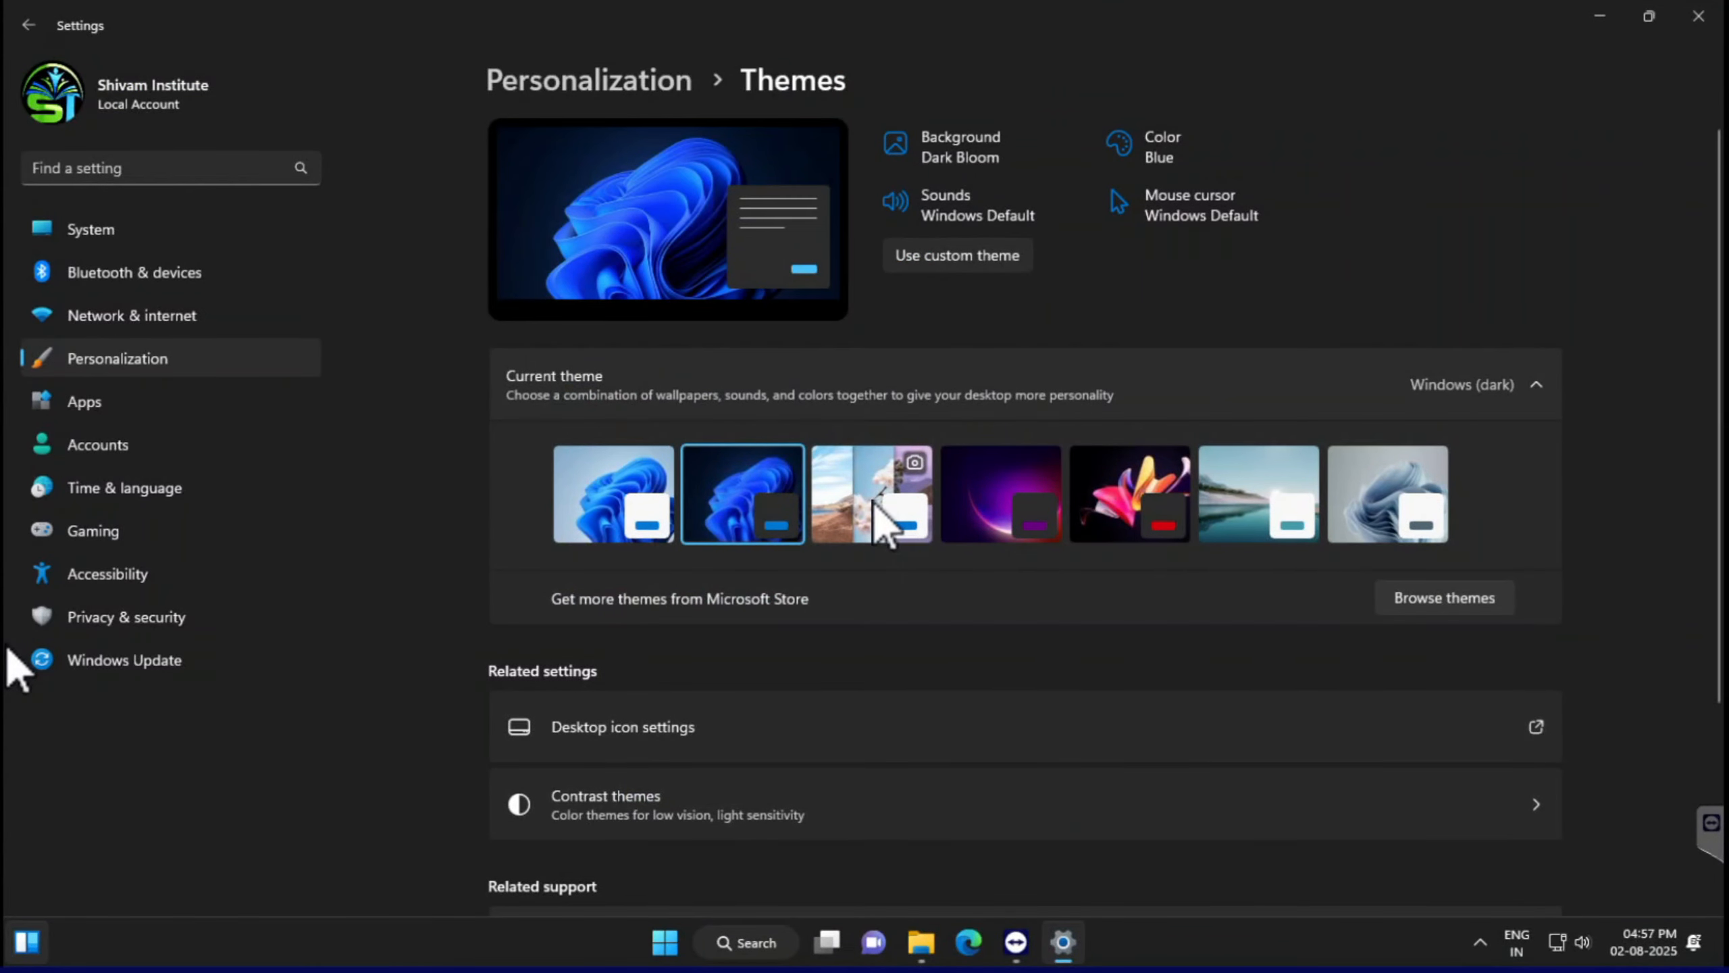
left_click(875, 500)
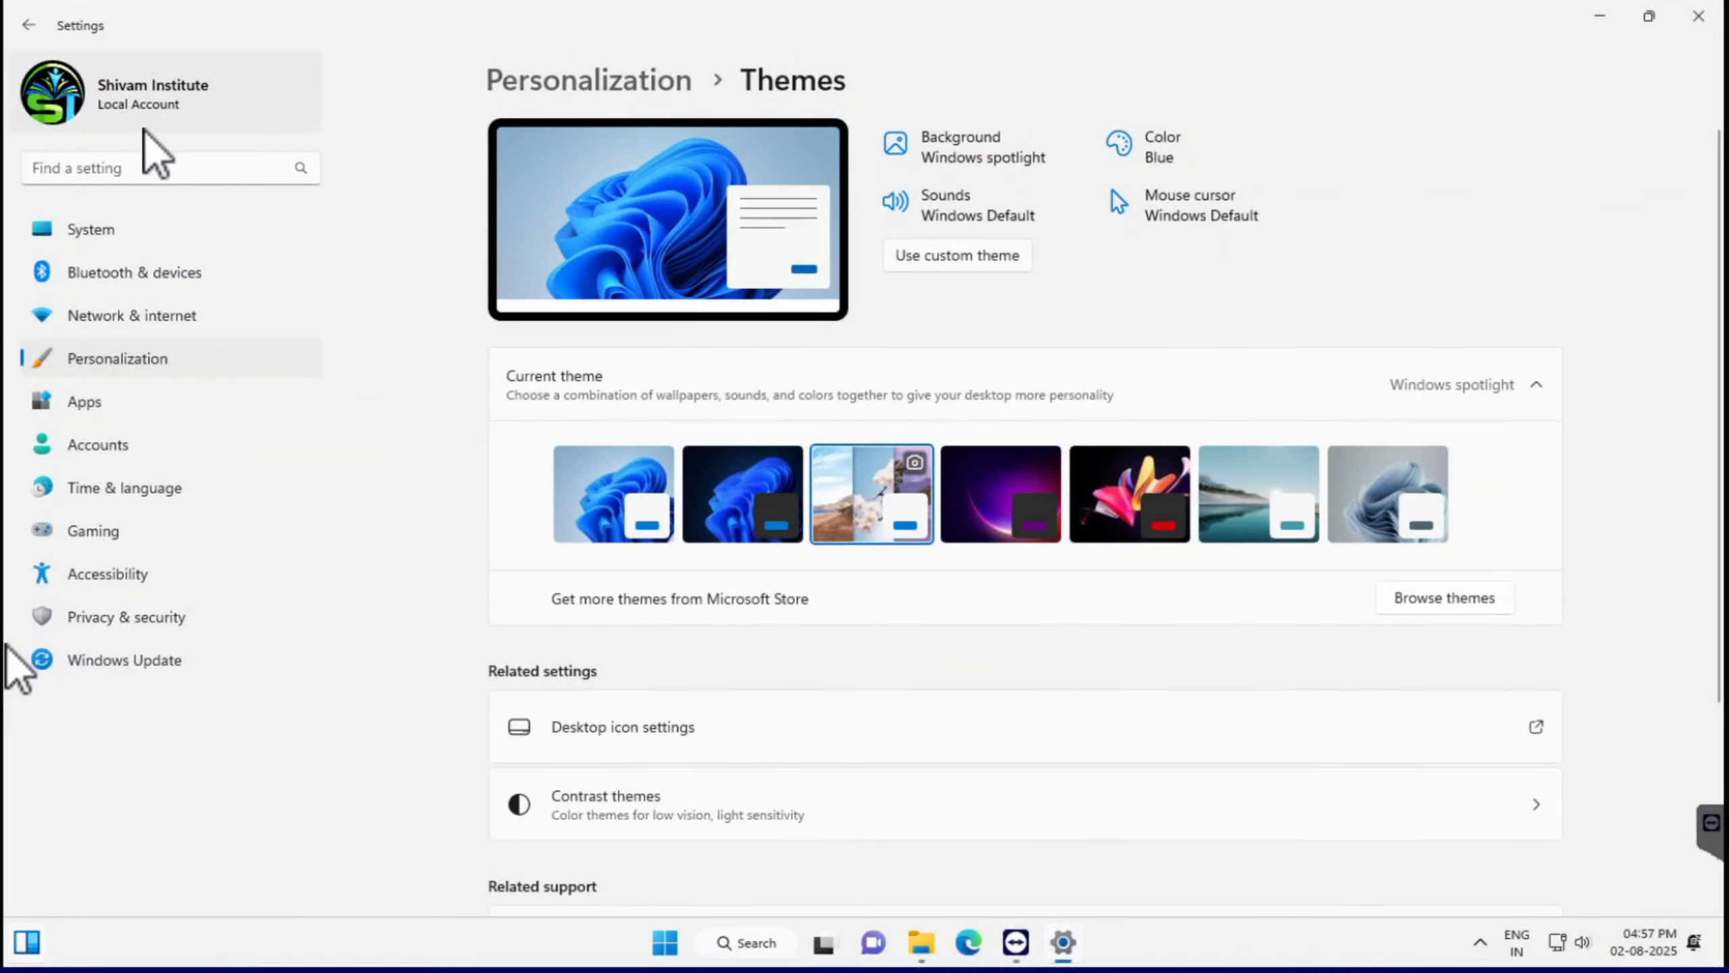
- Open the Lock screen settings, choose the dark image with the glowing blue-purple arc and lock the computer to view it
left_click(25, 26)
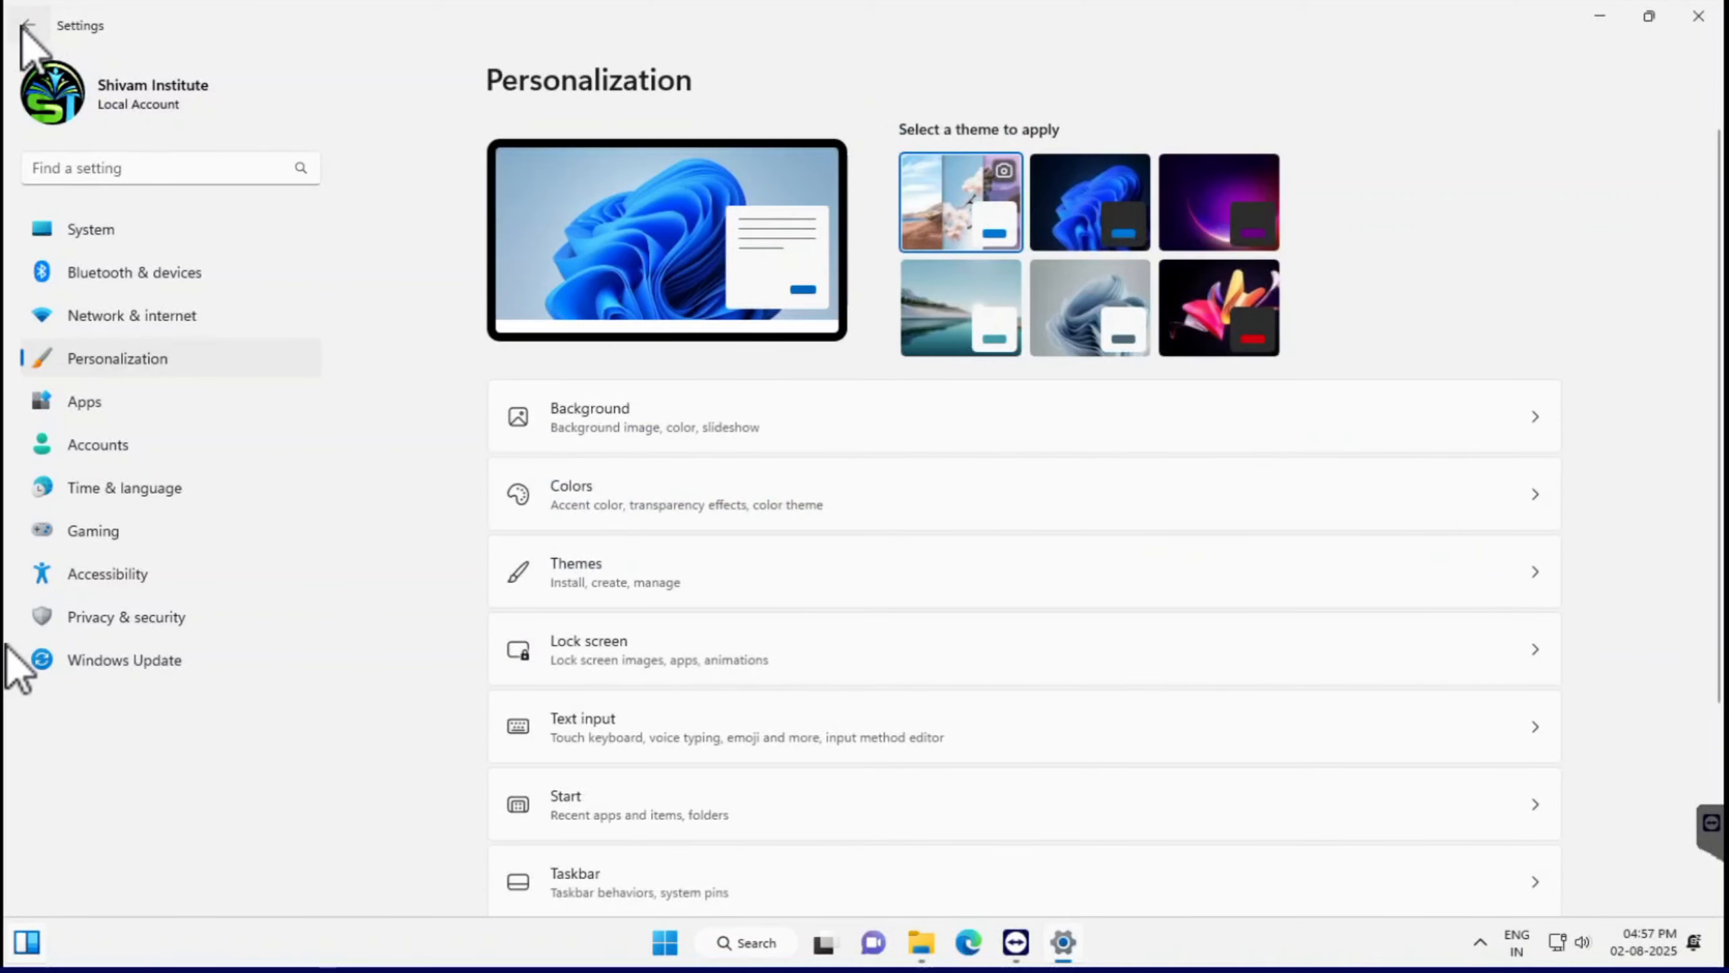
left_click(632, 663)
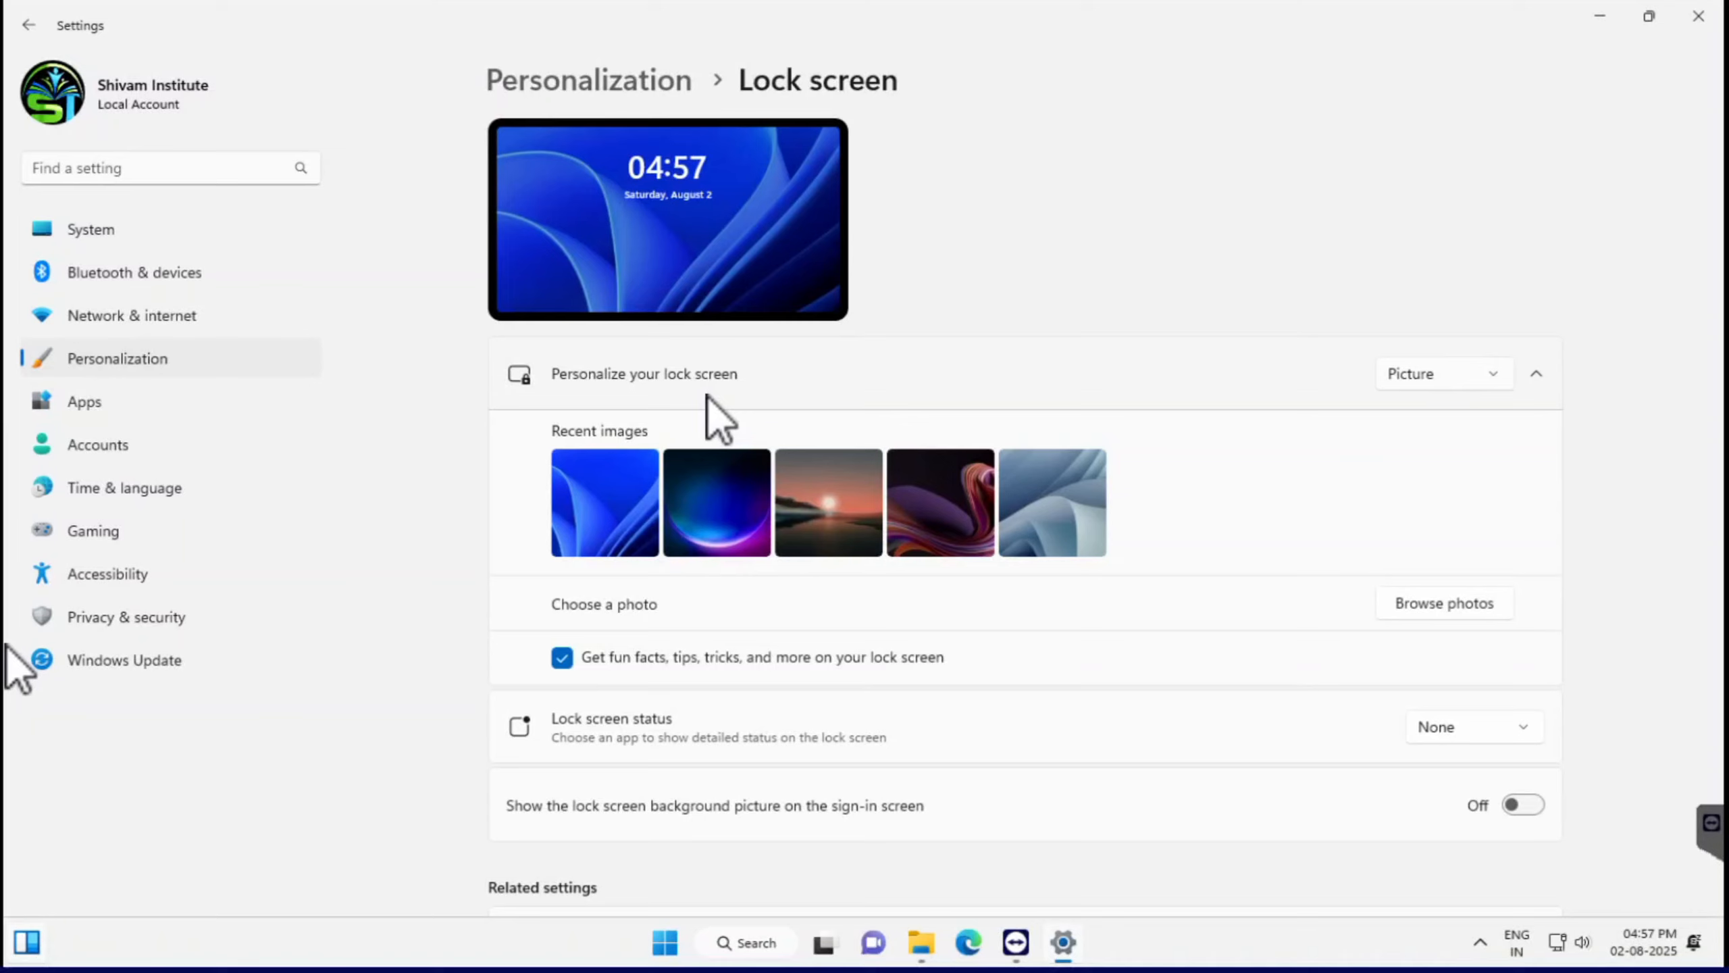
left_click(729, 510)
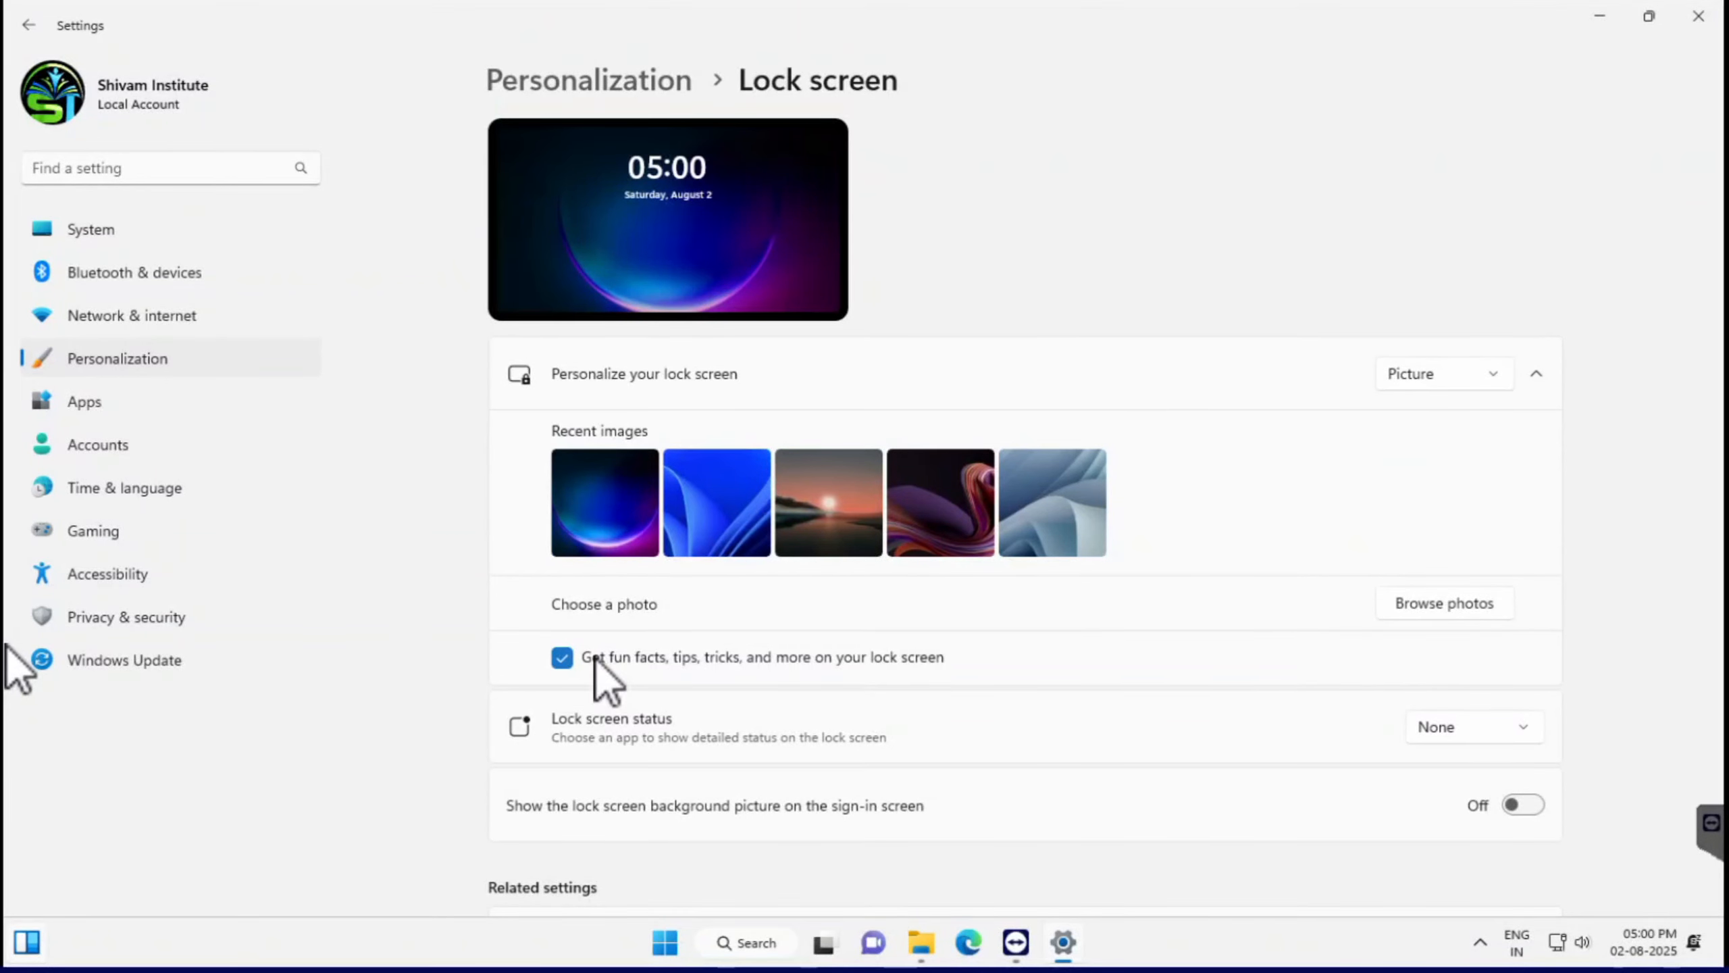
key("super+l")
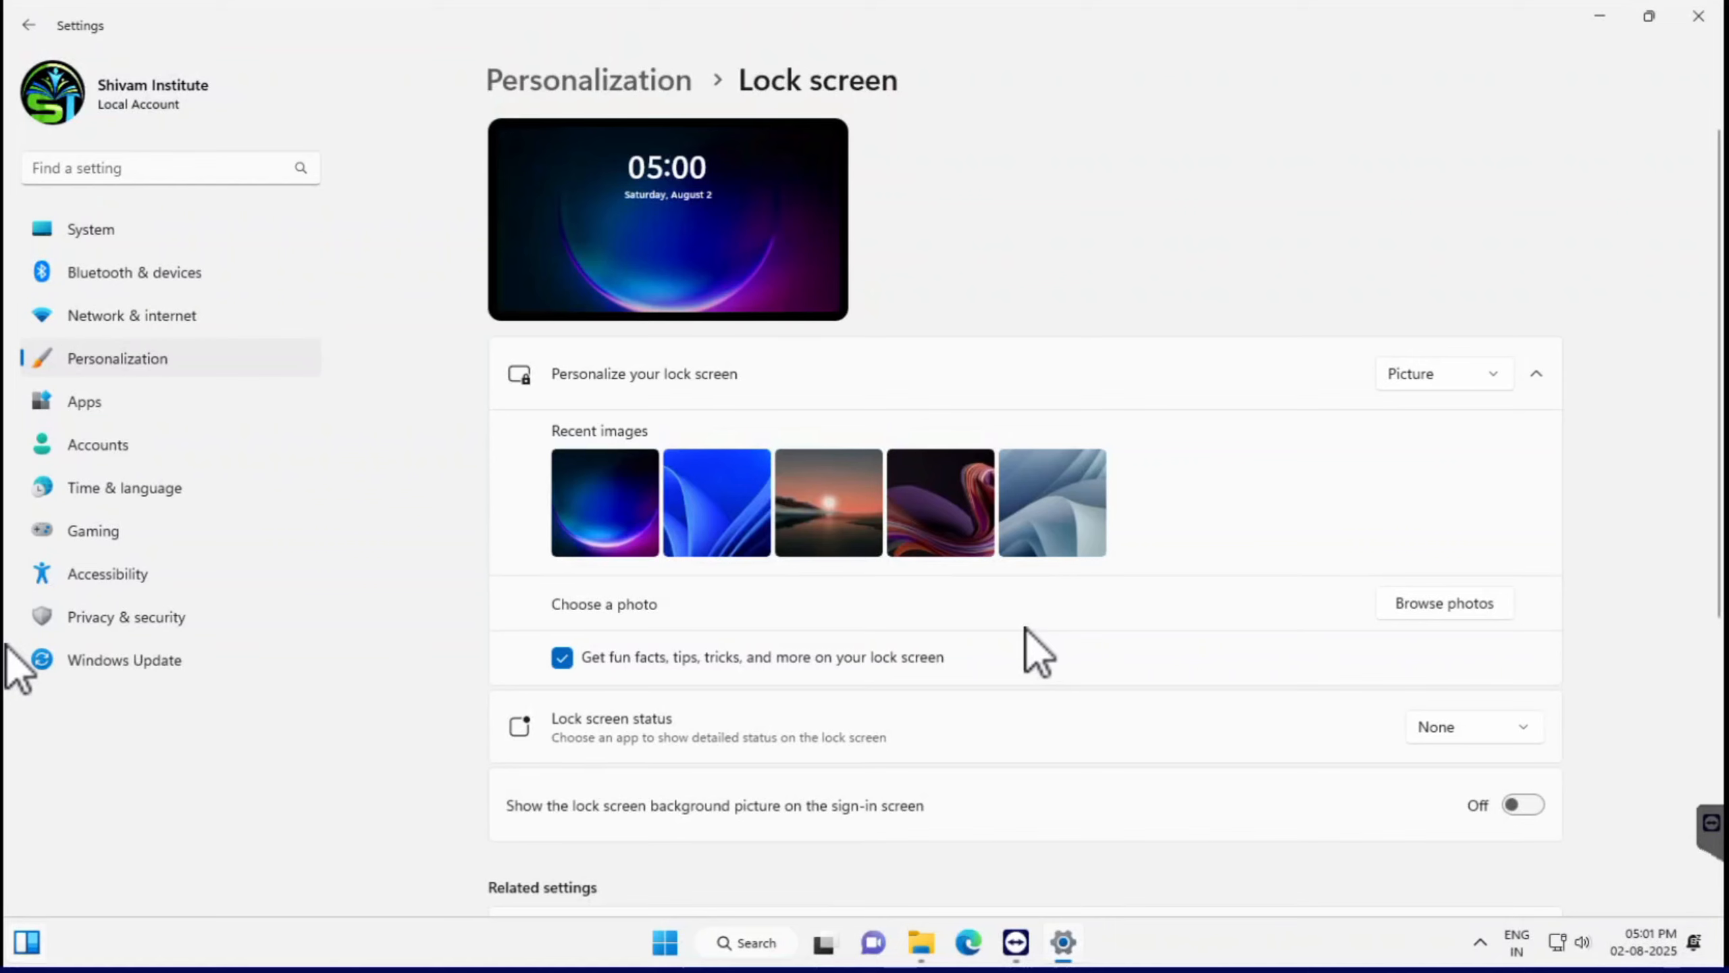
- View the apps available for the lock screen status and leave the setting at None
scroll(1001, 630, "down", 3)
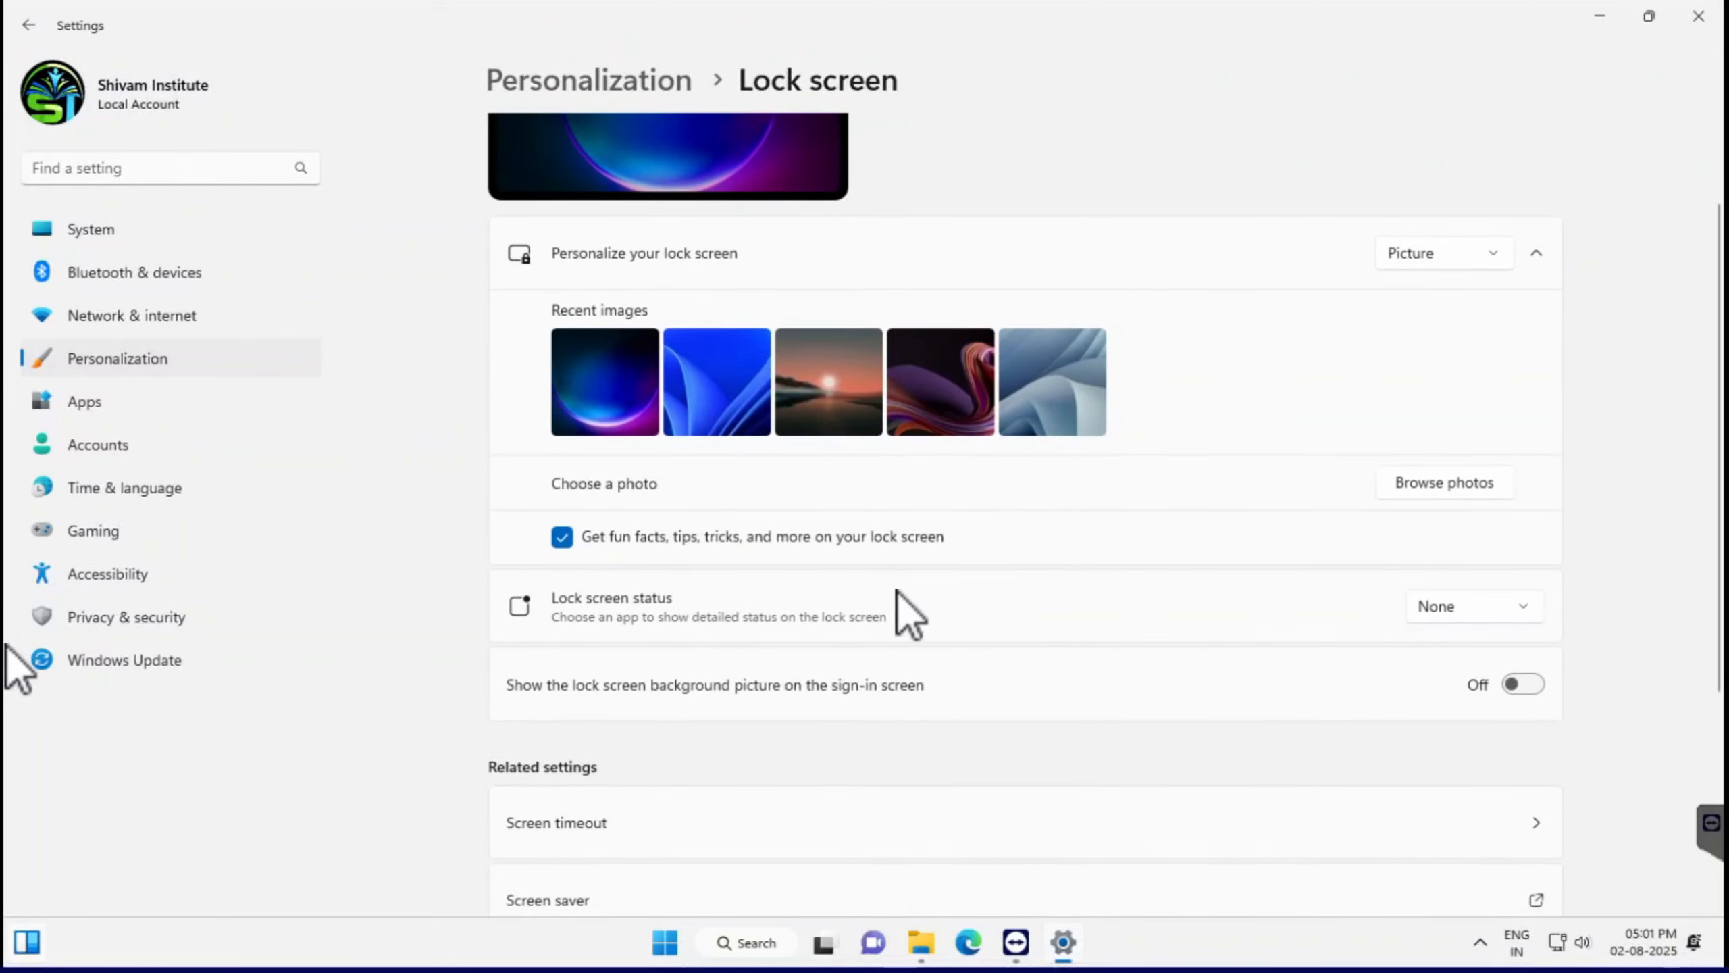
left_click(1491, 609)
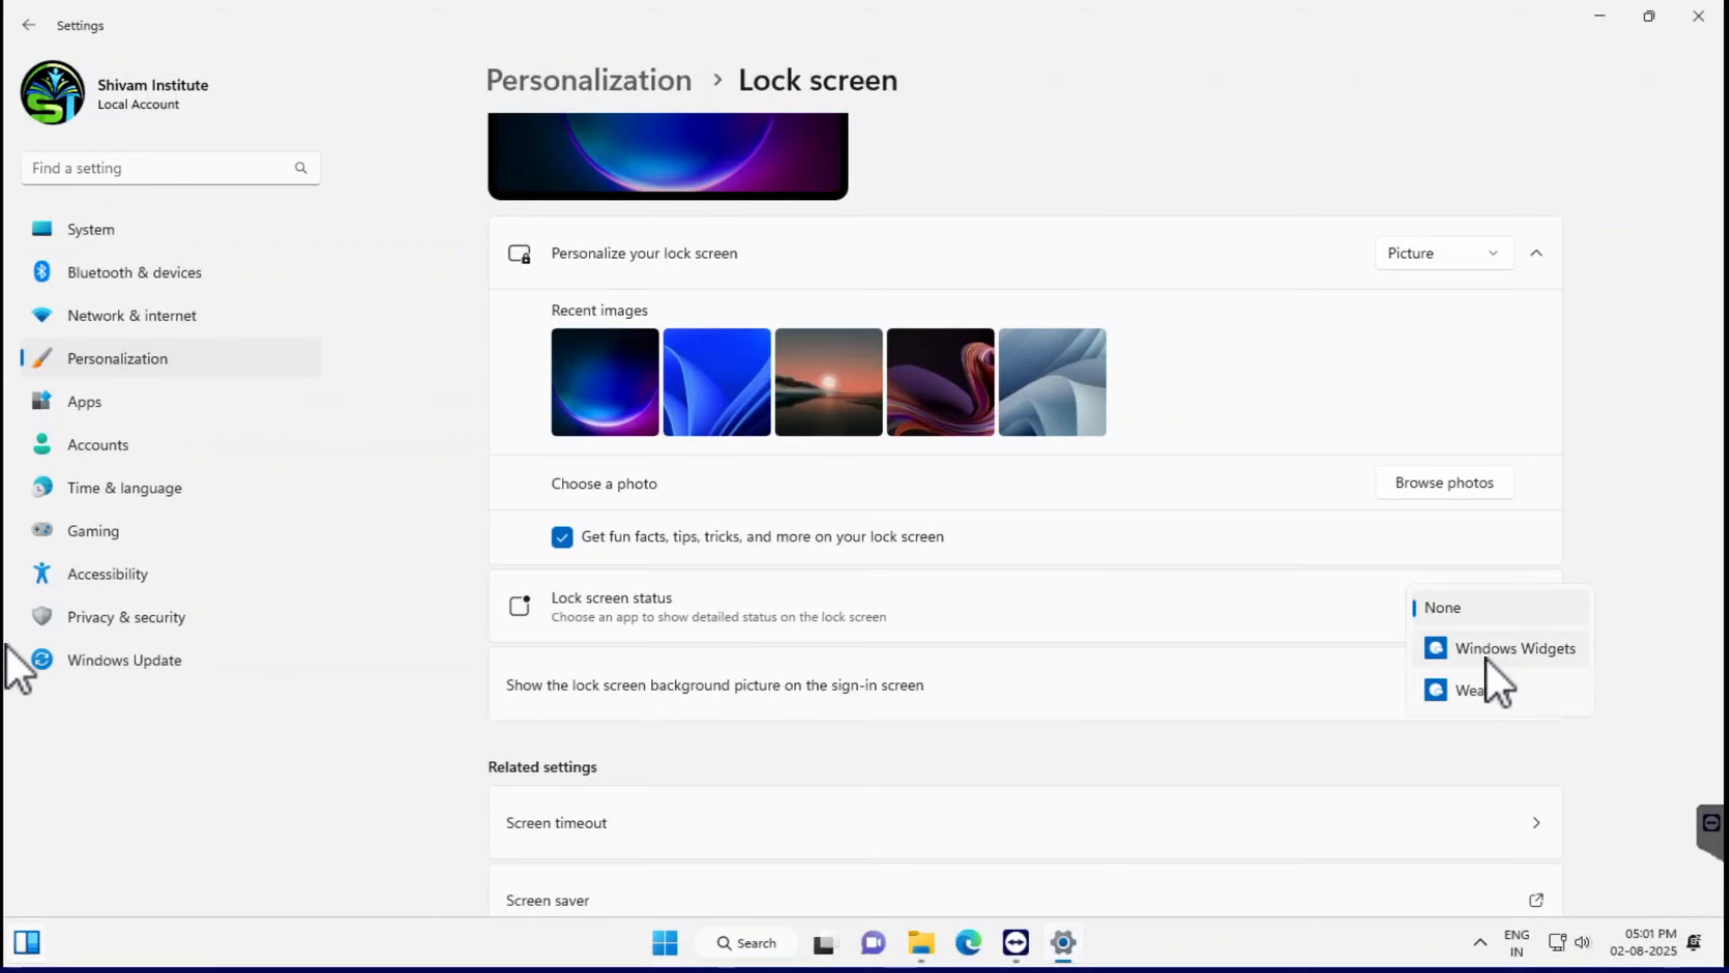
left_click(1260, 734)
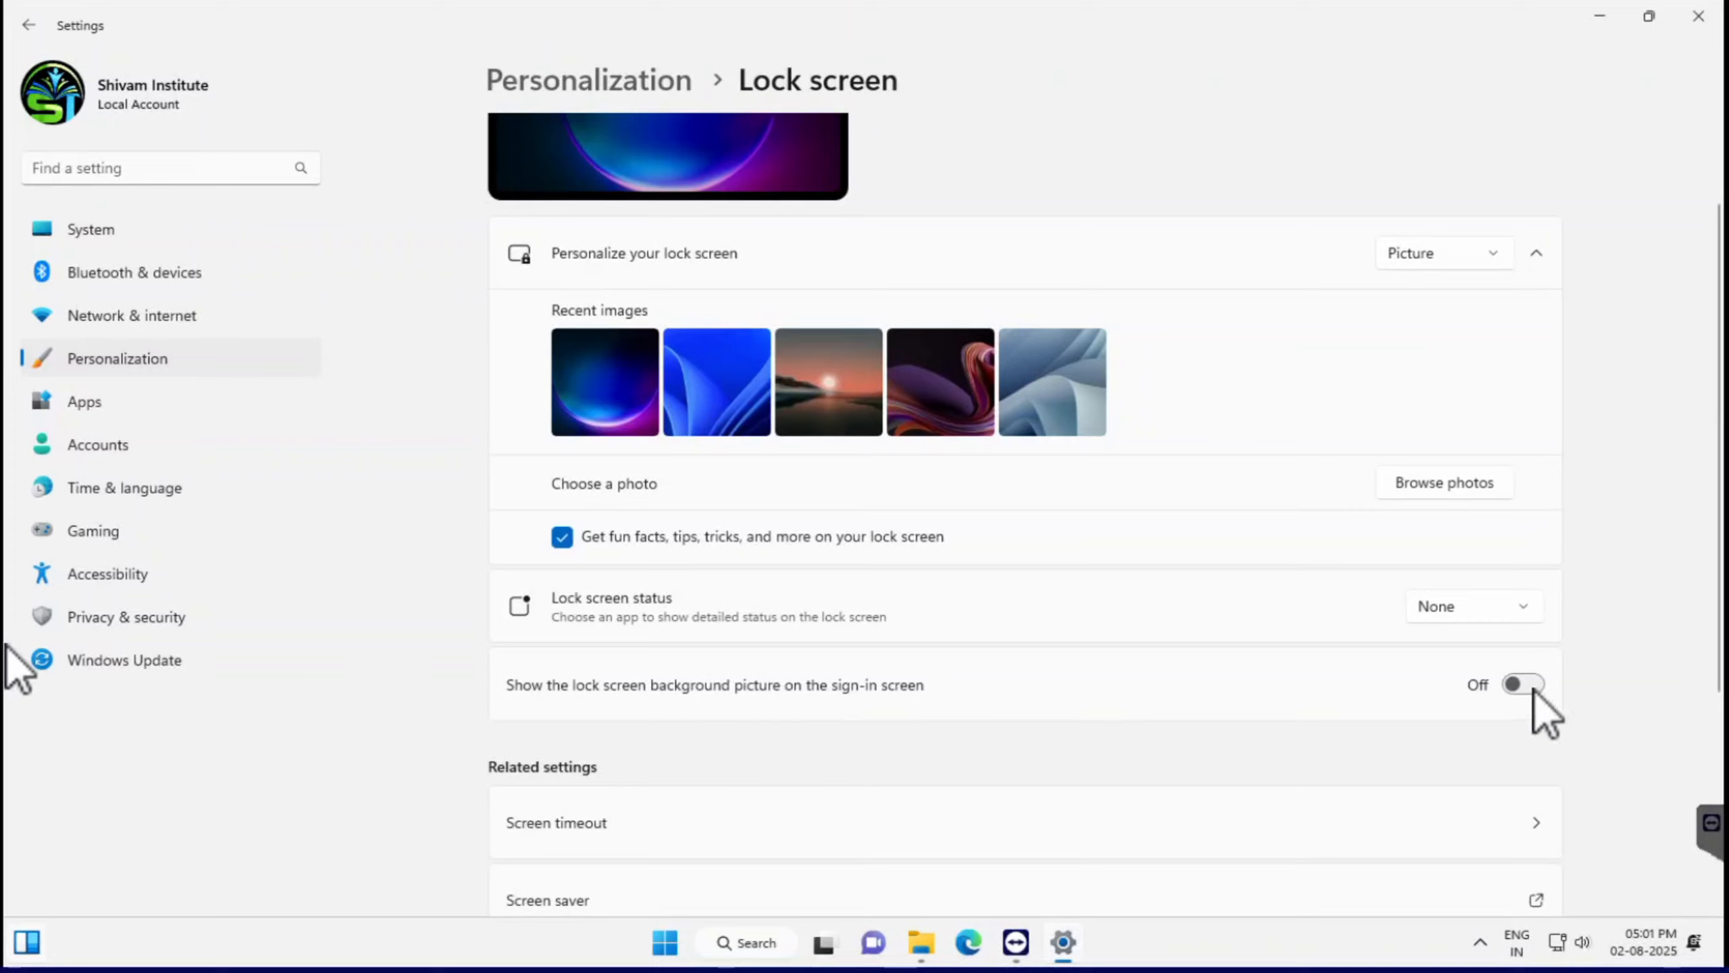
- Compare the sign-in screen before and after turning on the lock screen background picture for it, locking the computer and signing back in each time
key("super+l")
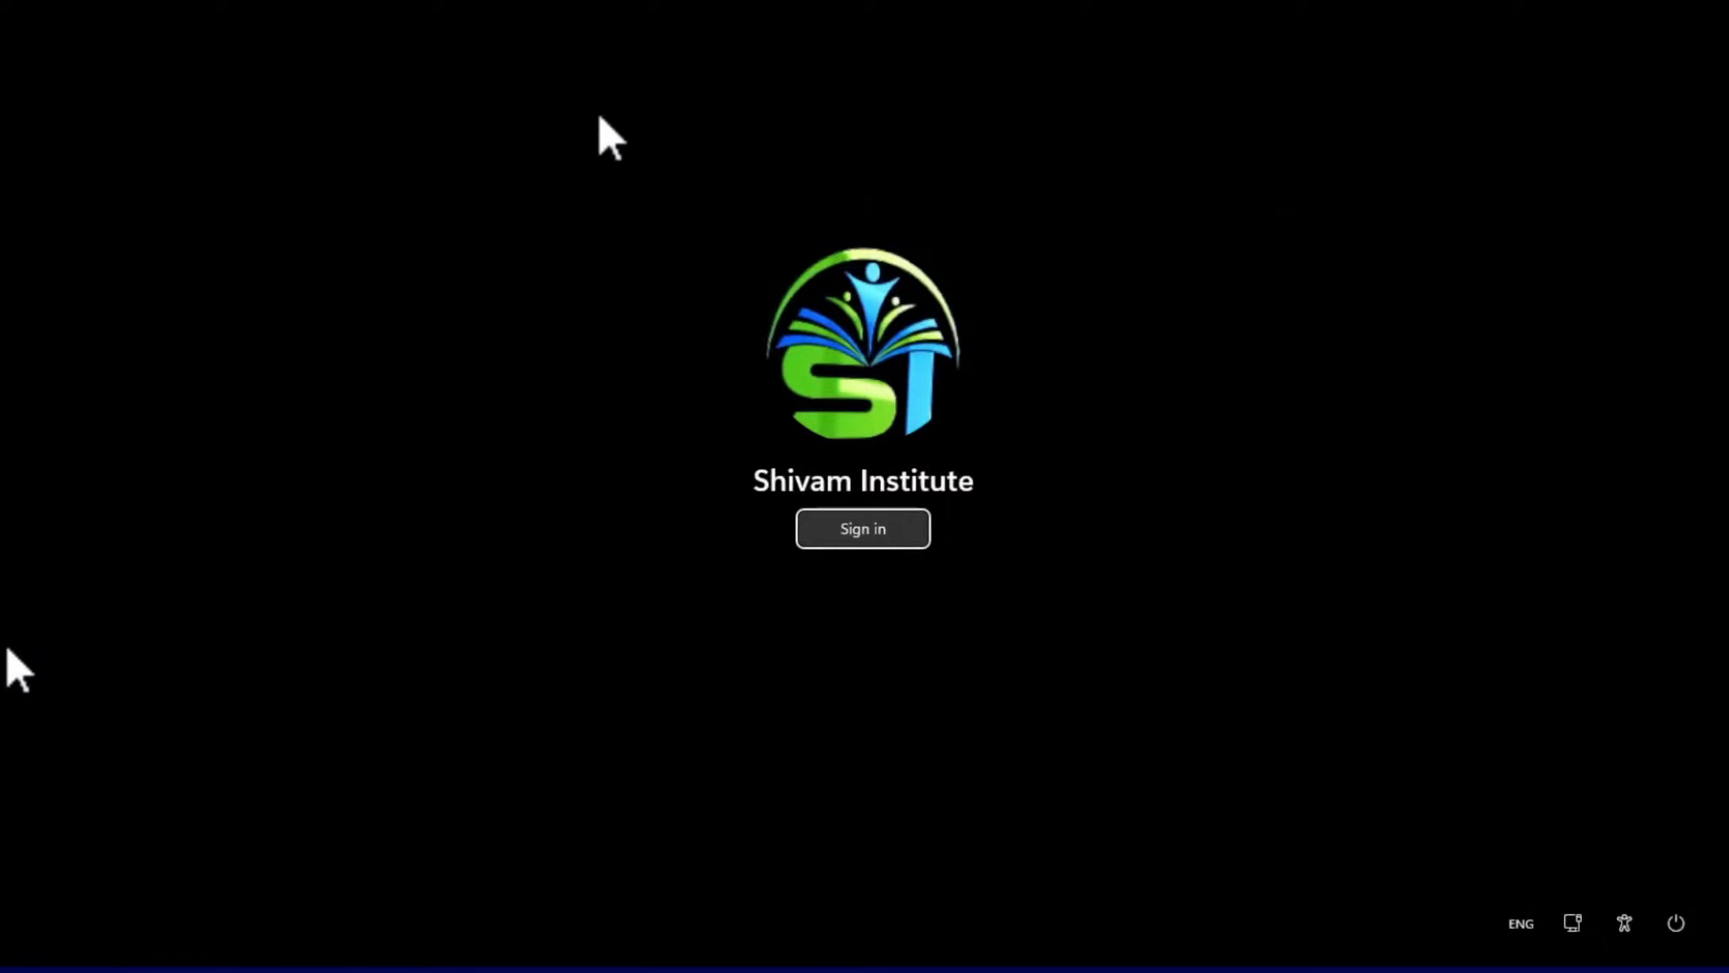
left_click(879, 532)
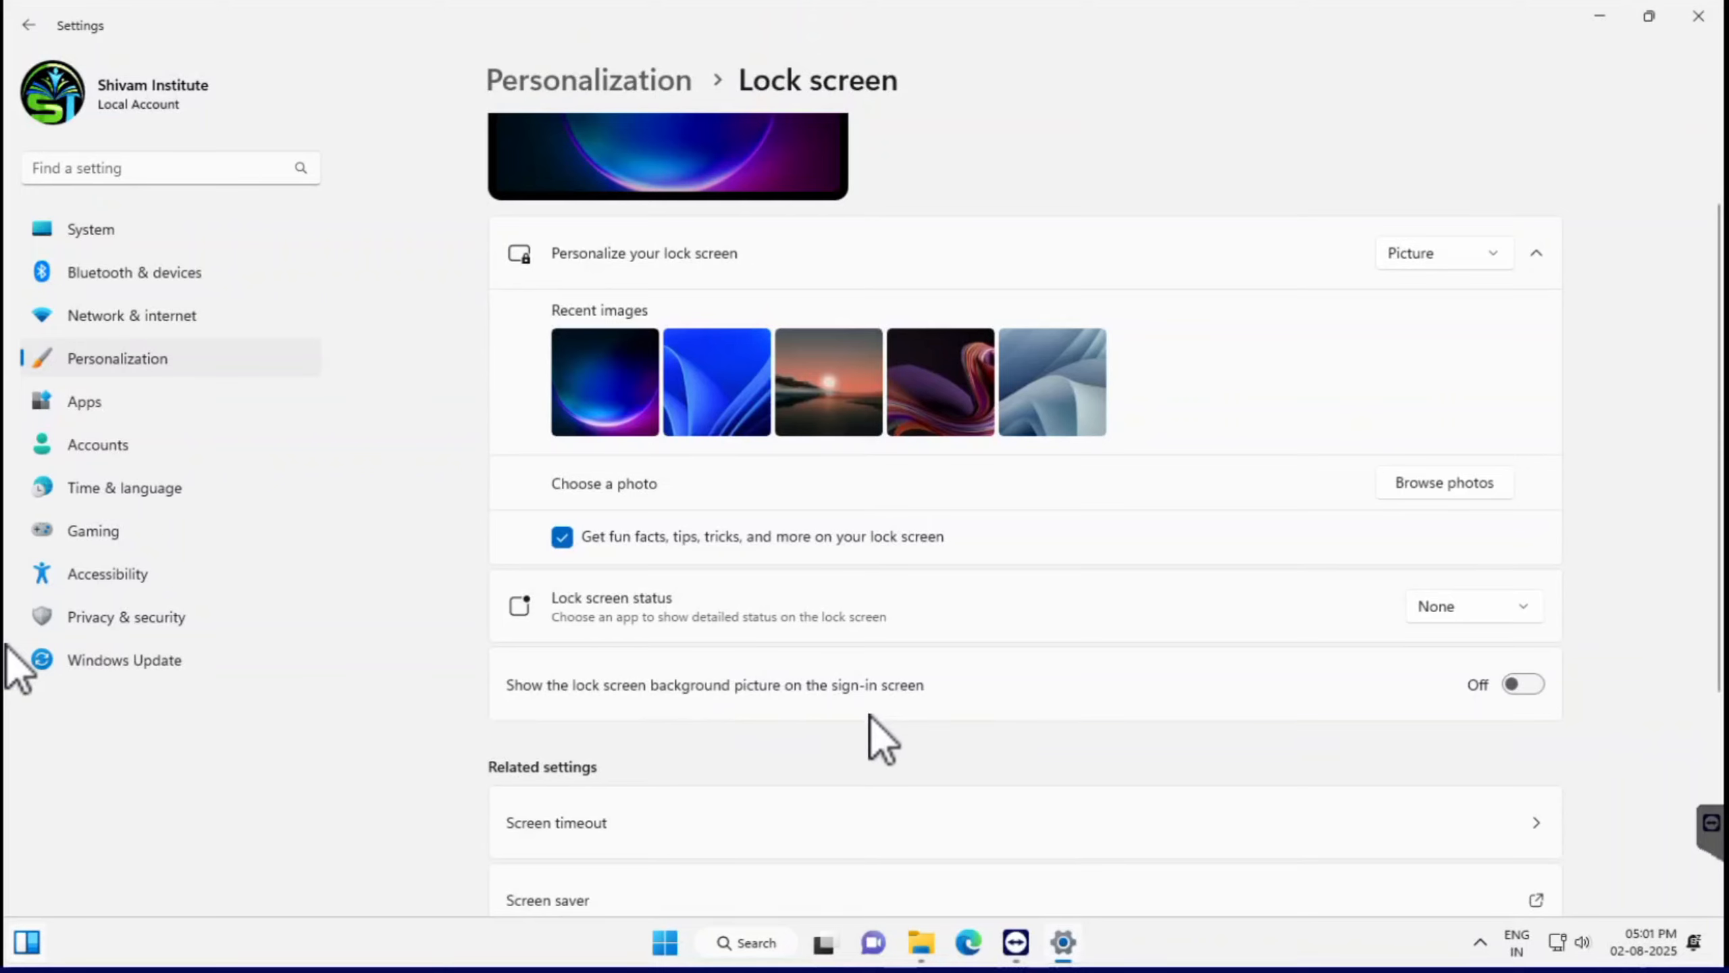
left_click(1538, 690)
key("super+l")
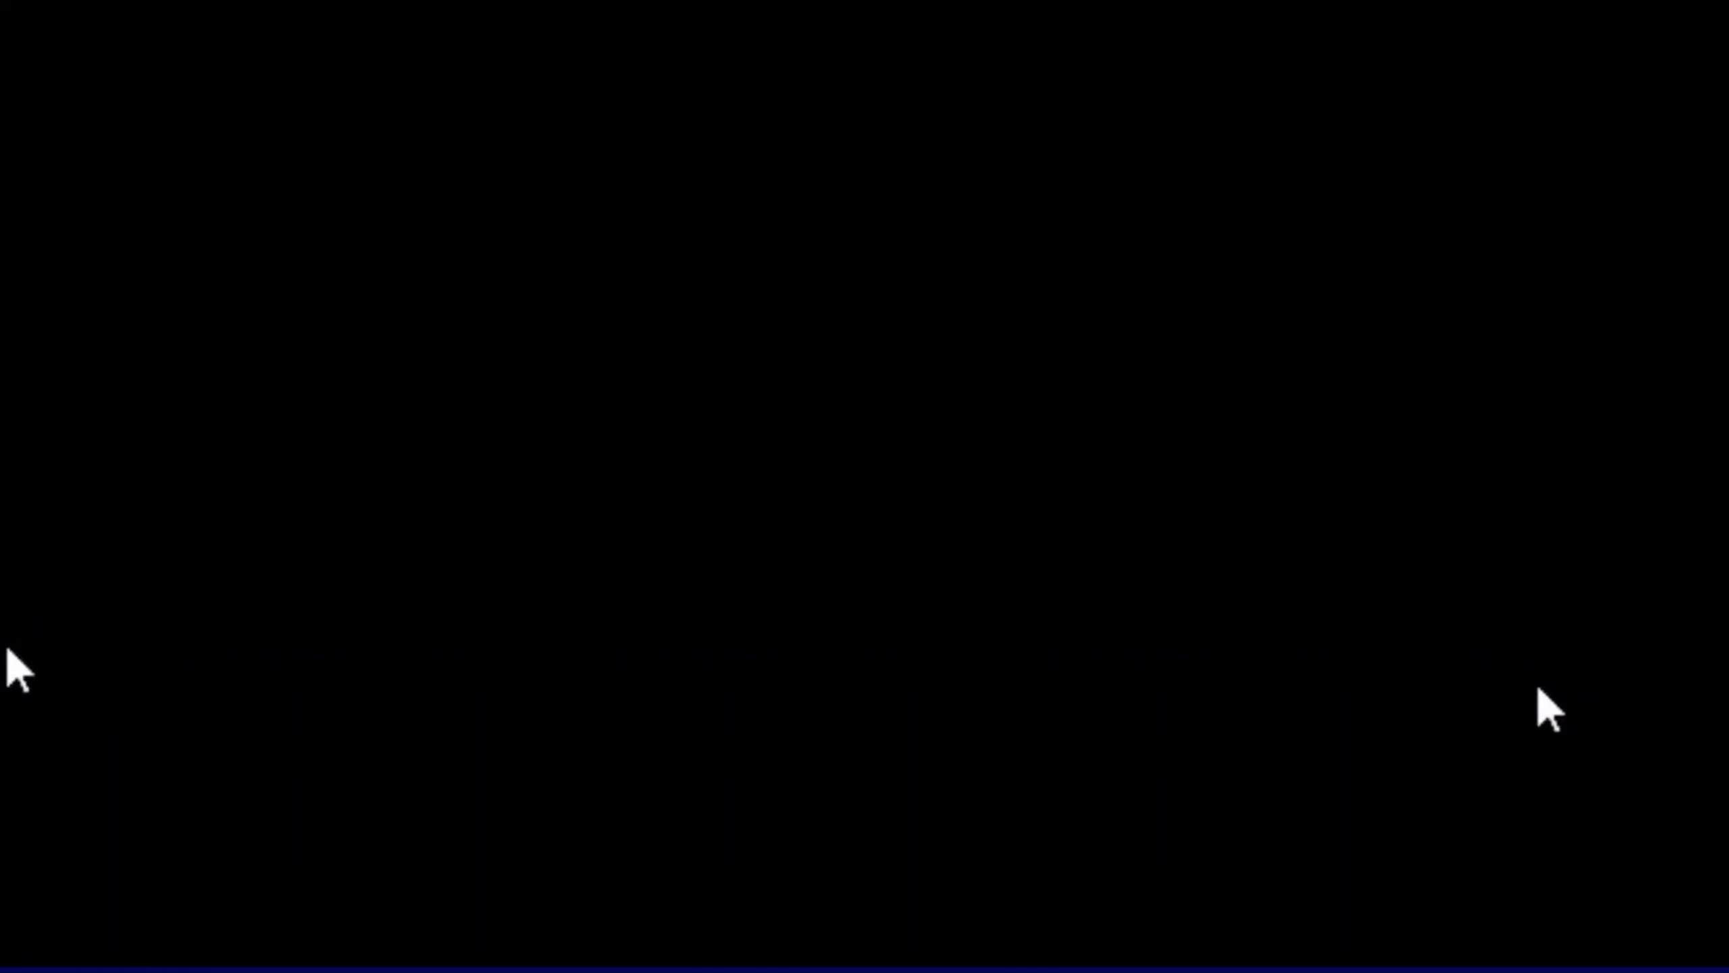
key("Return")
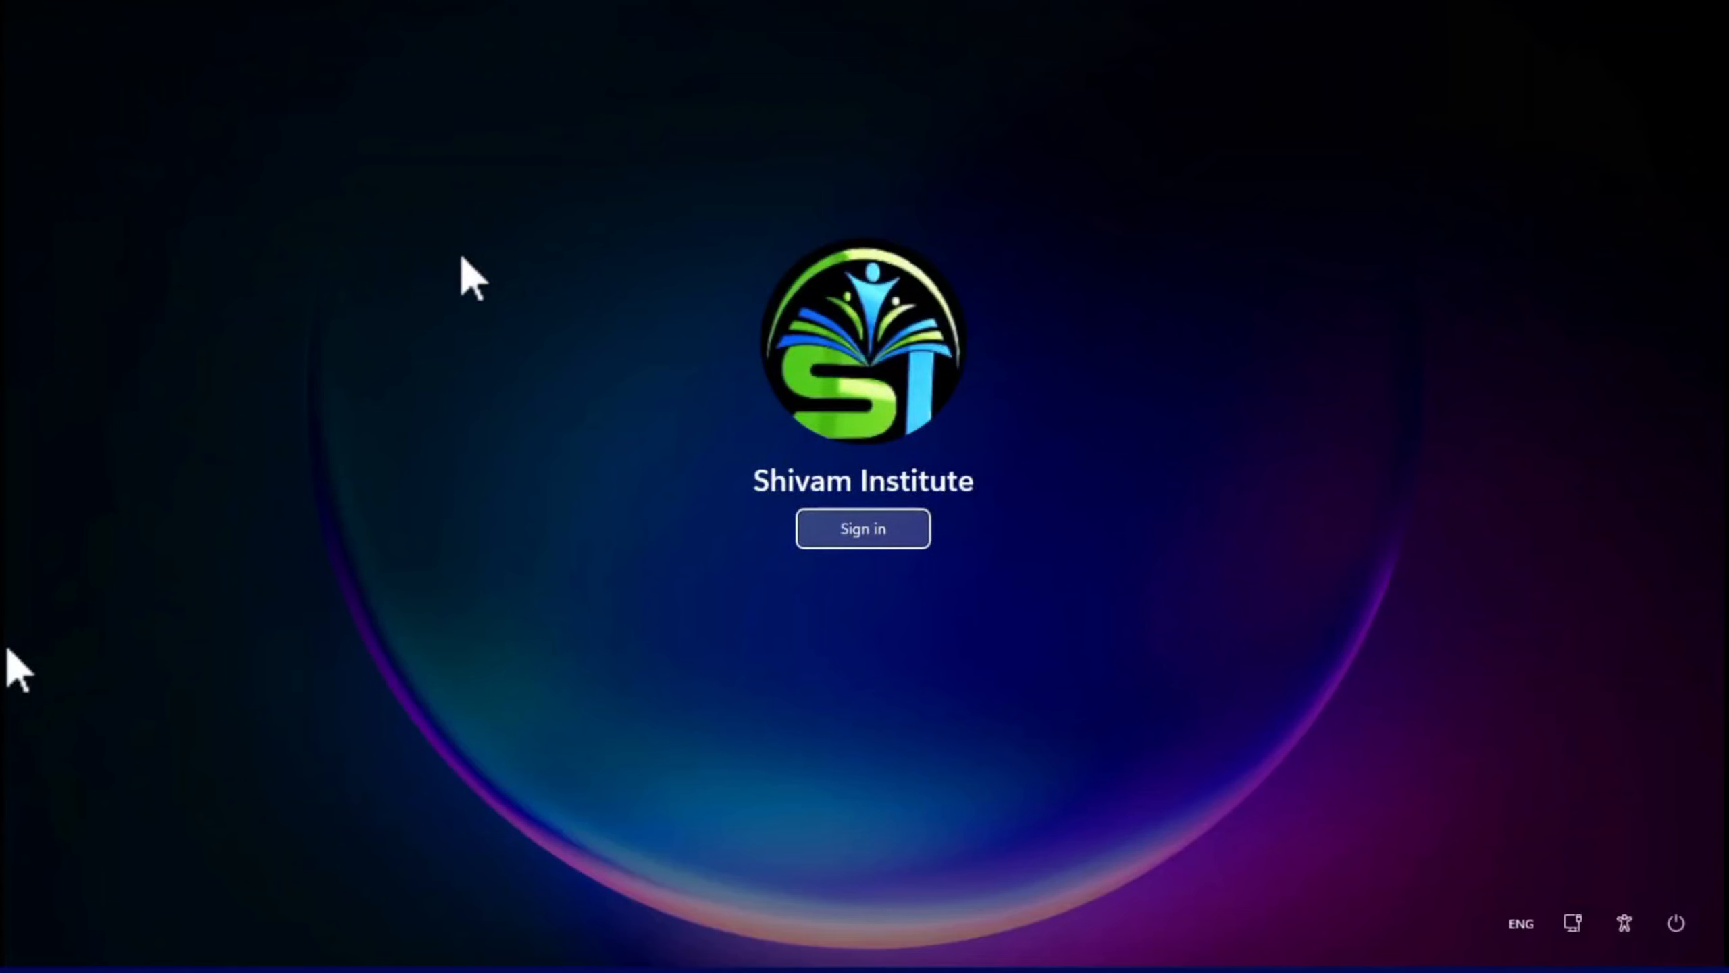
left_click(878, 526)
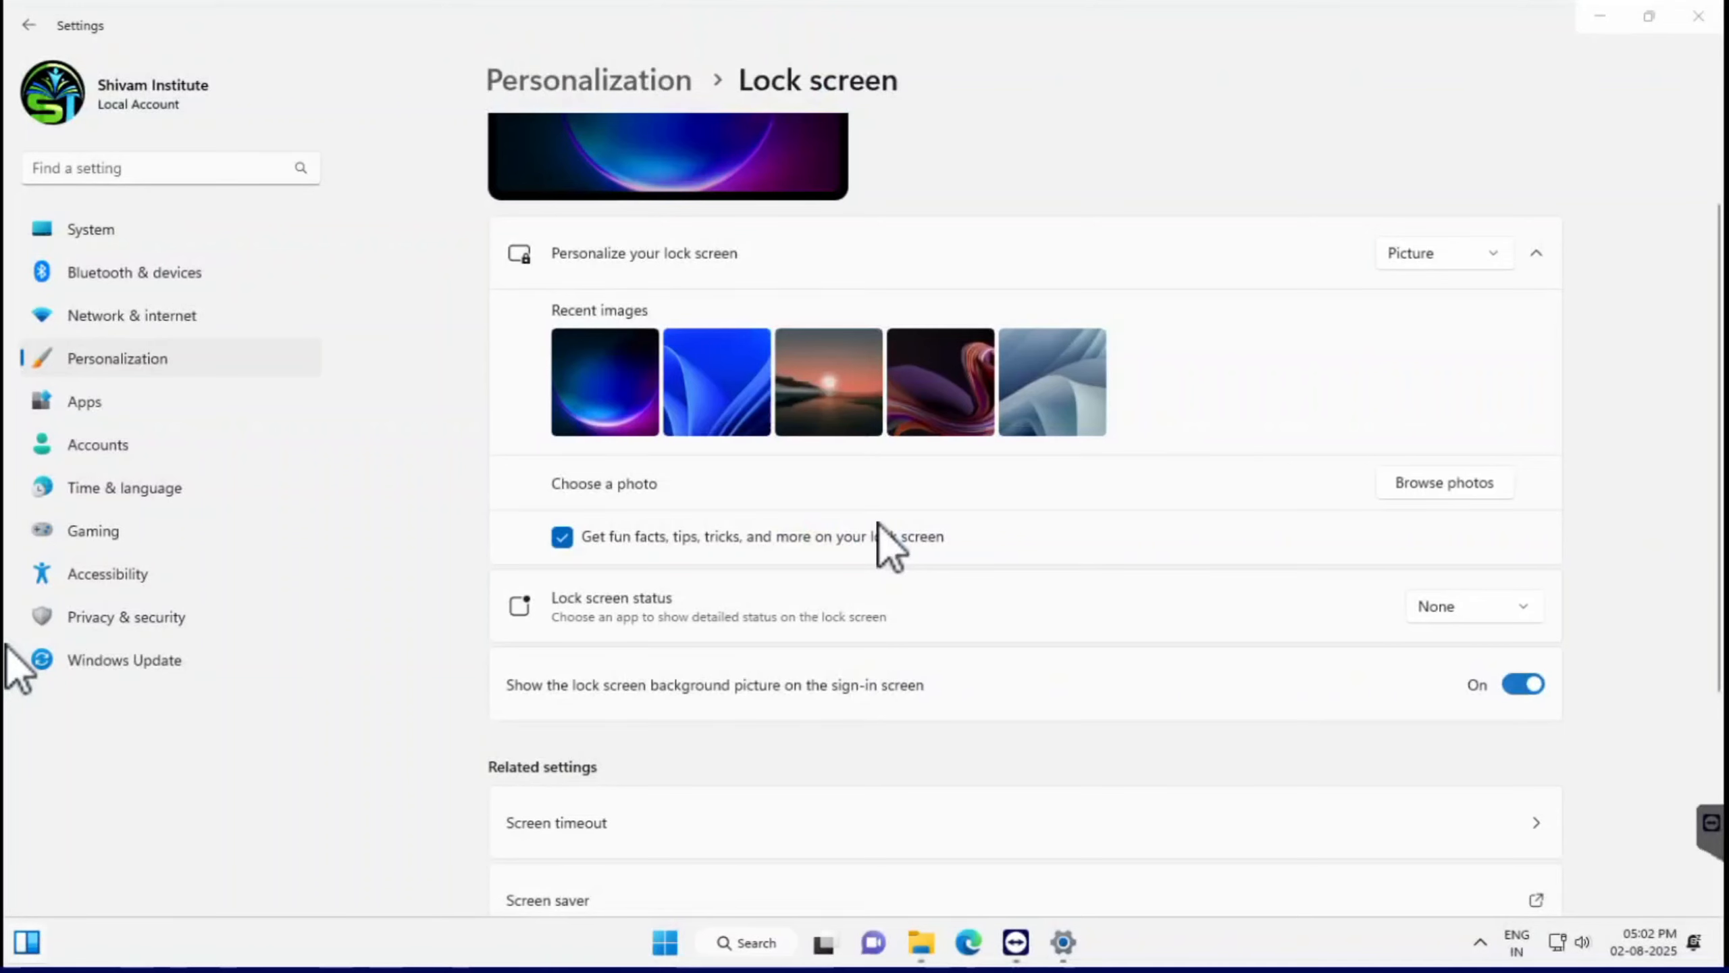
- Open the Screen timeout settings, view the durations for turning off the screen when plugged in, and return to the Lock screen settings
scroll(783, 538, "down", 5)
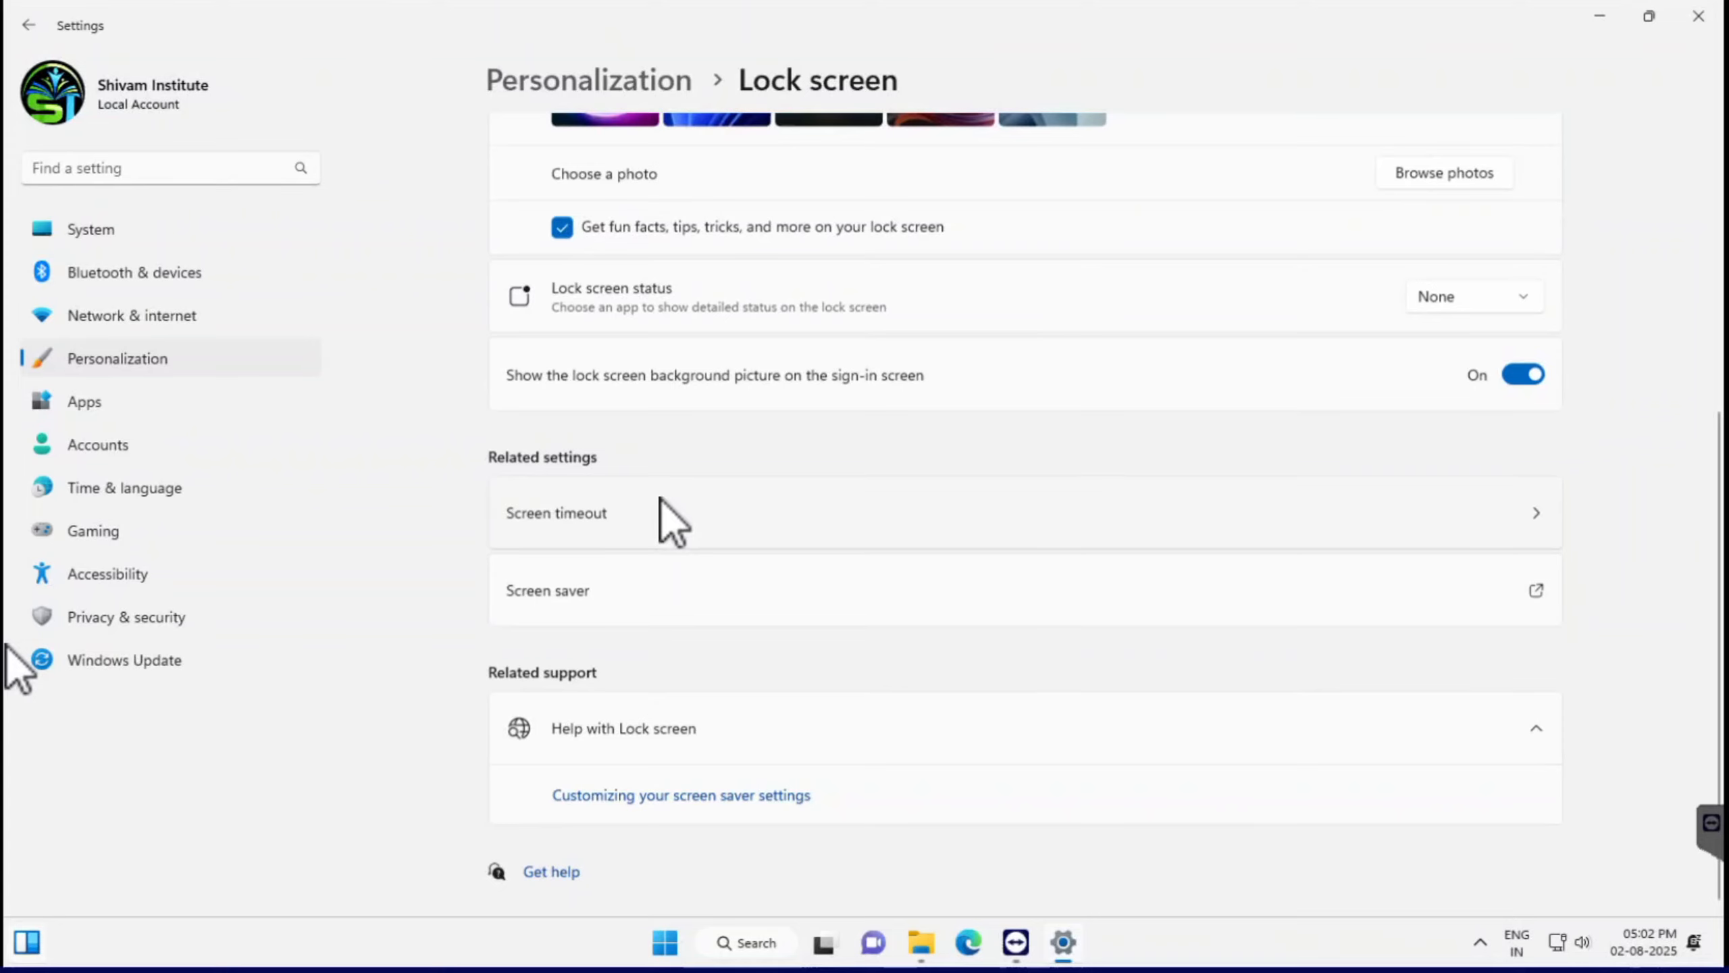
scroll(659, 504, "up", 1)
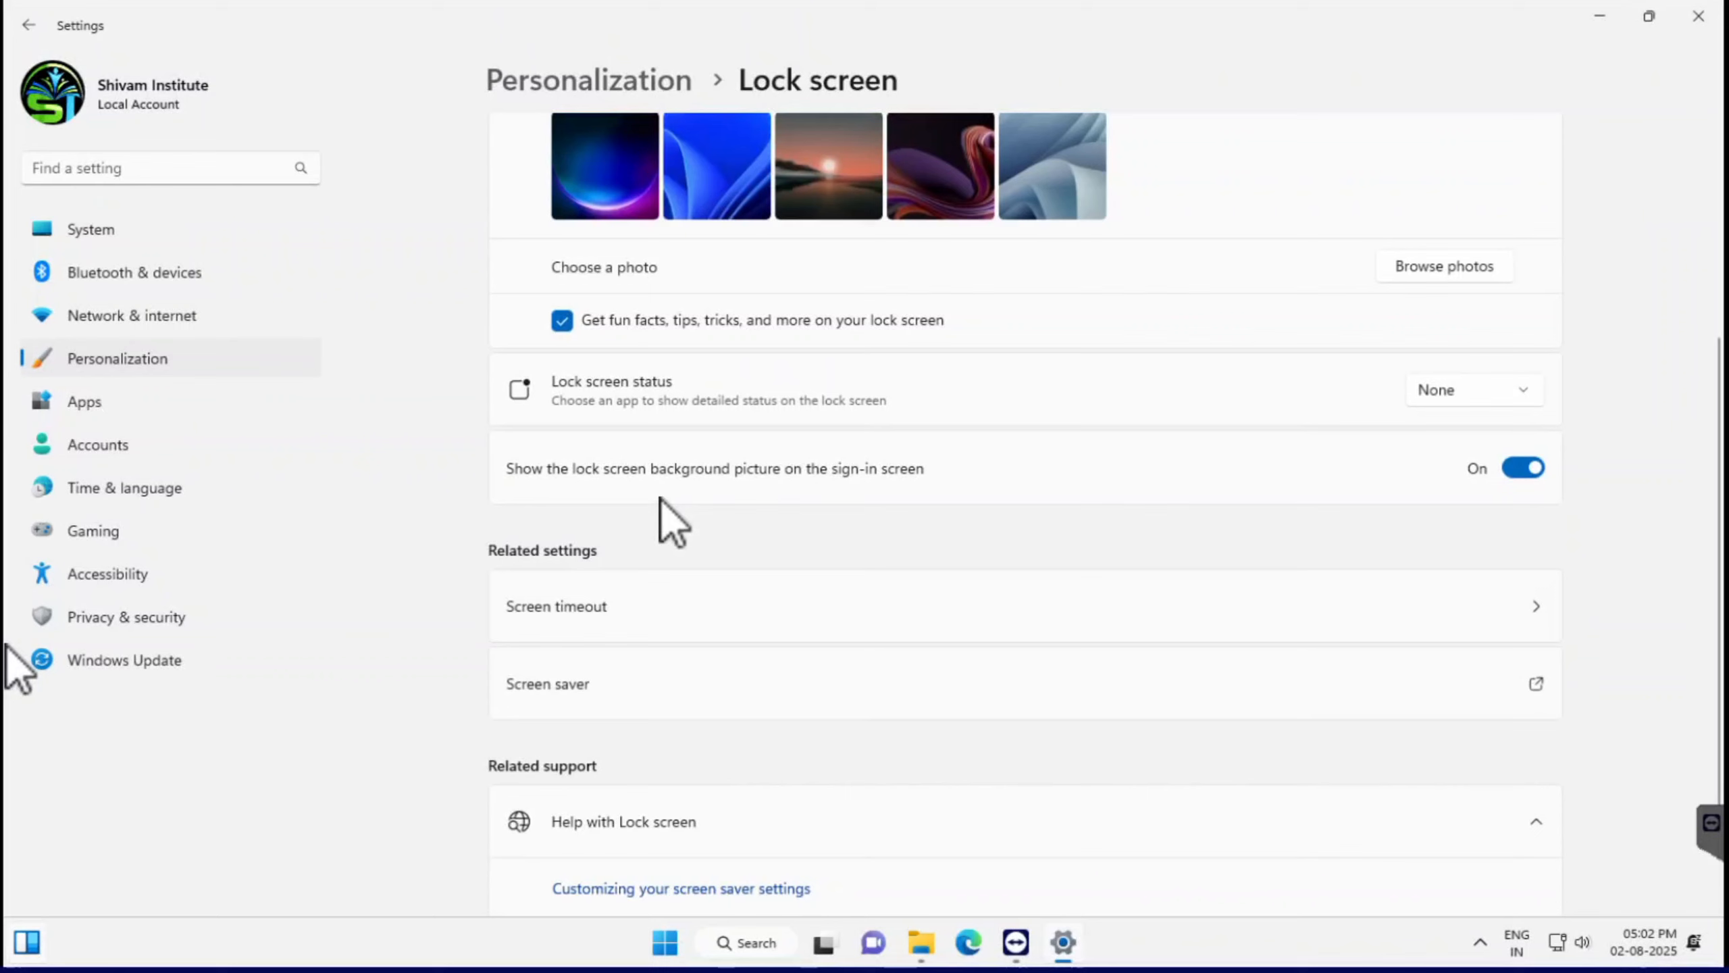
left_click(670, 604)
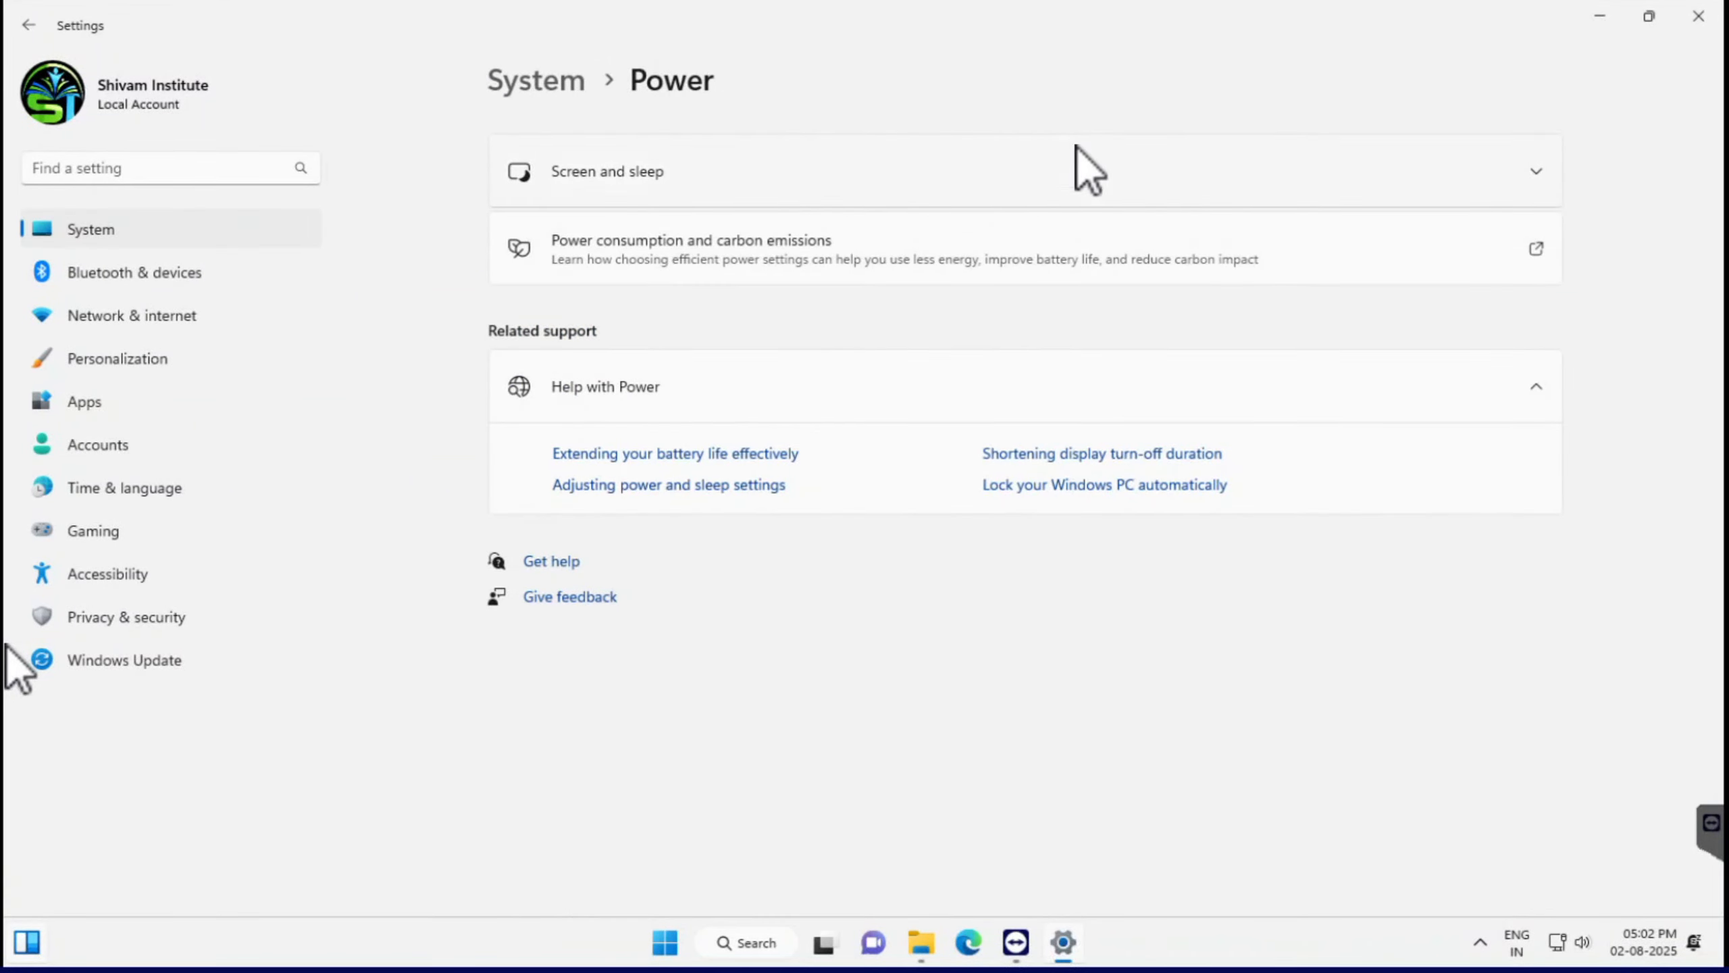
left_click(624, 184)
left_click(1405, 235)
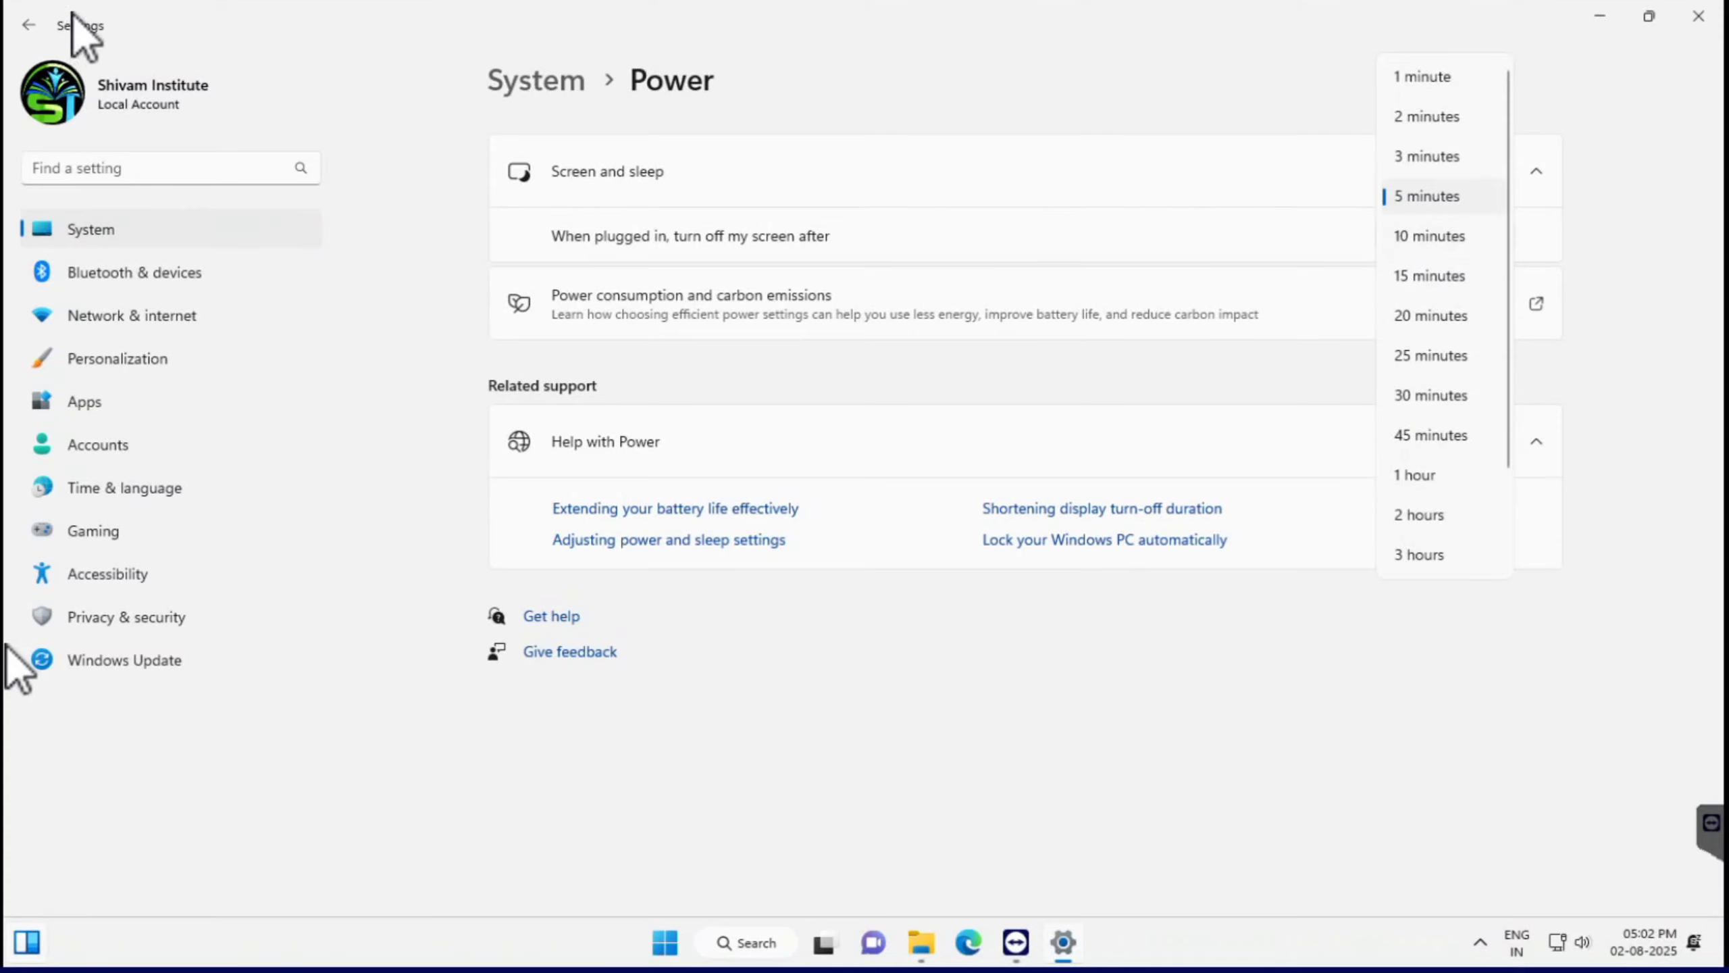
left_click(40, 33)
left_click(28, 25)
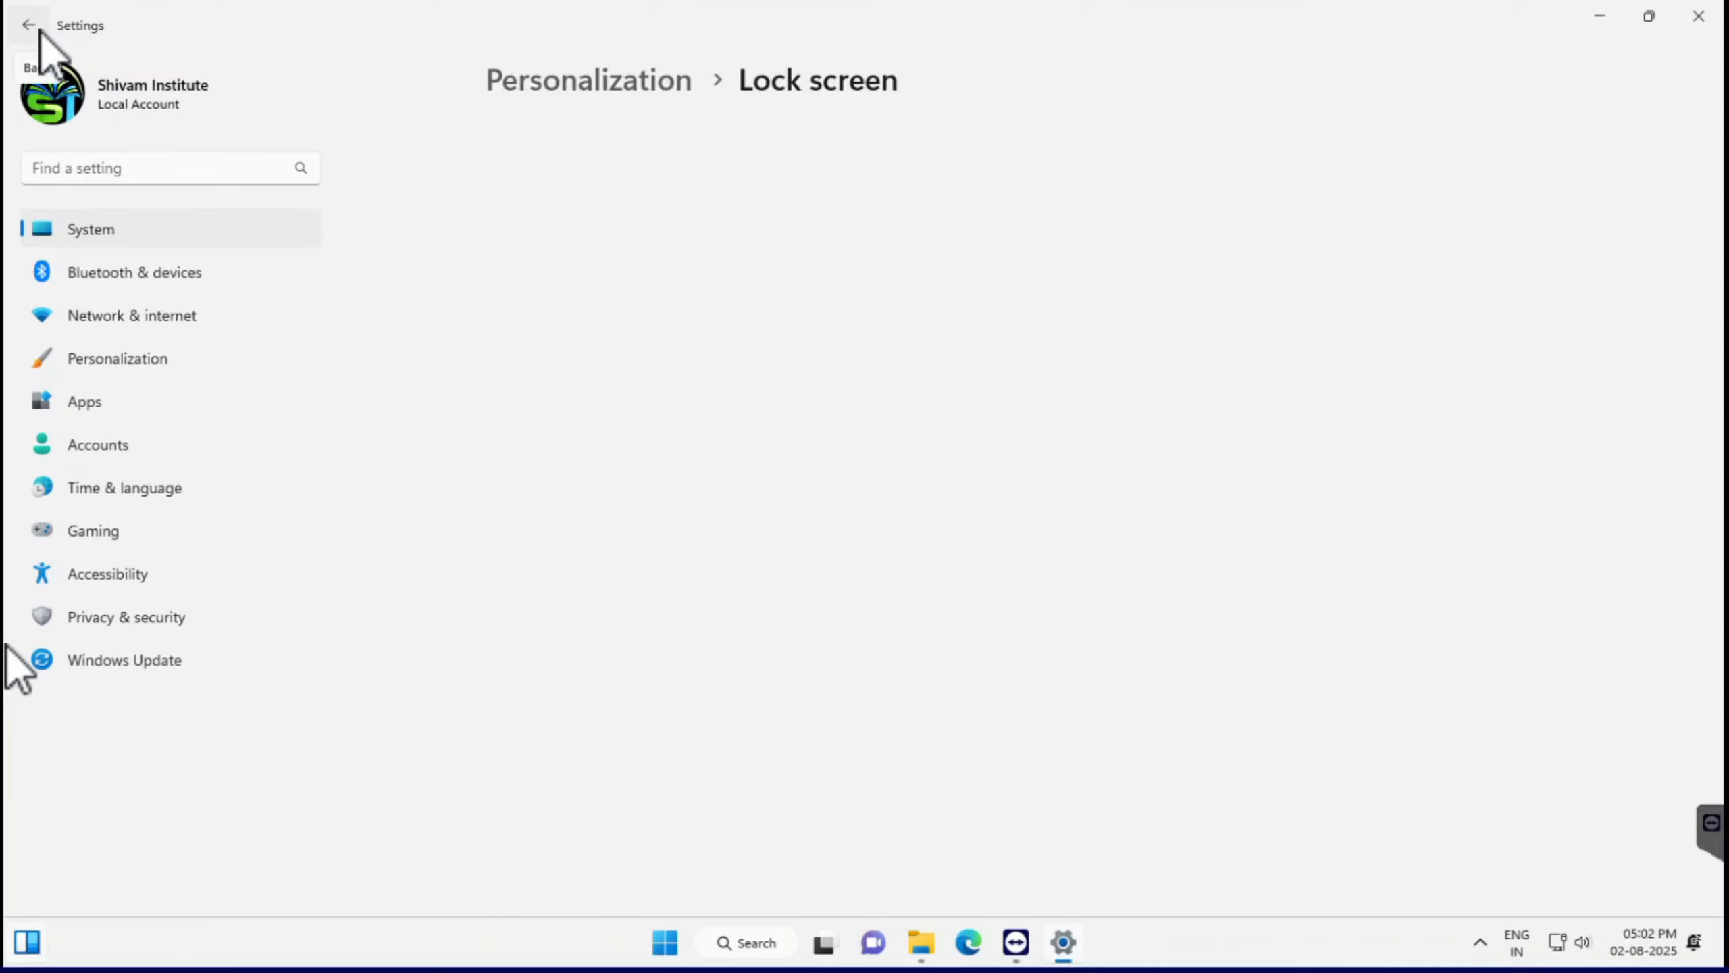
- Open the Screen saver settings from the related settings of the Lock screen page
scroll(887, 549, "down", 5)
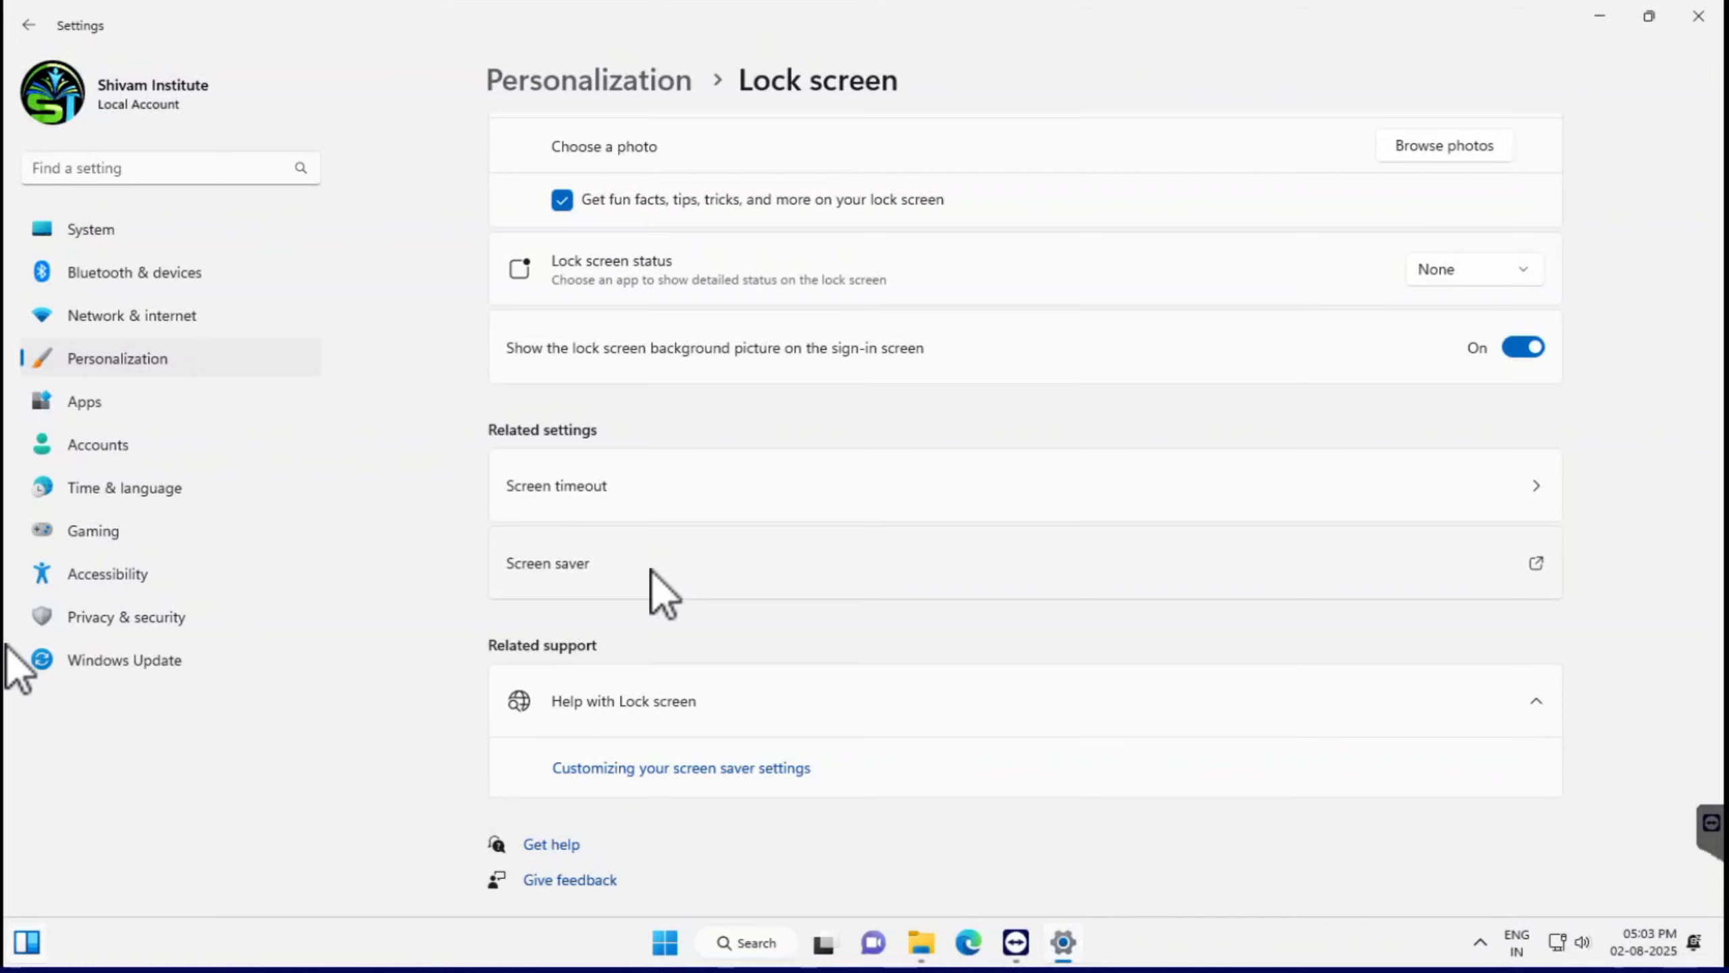
left_click(650, 569)
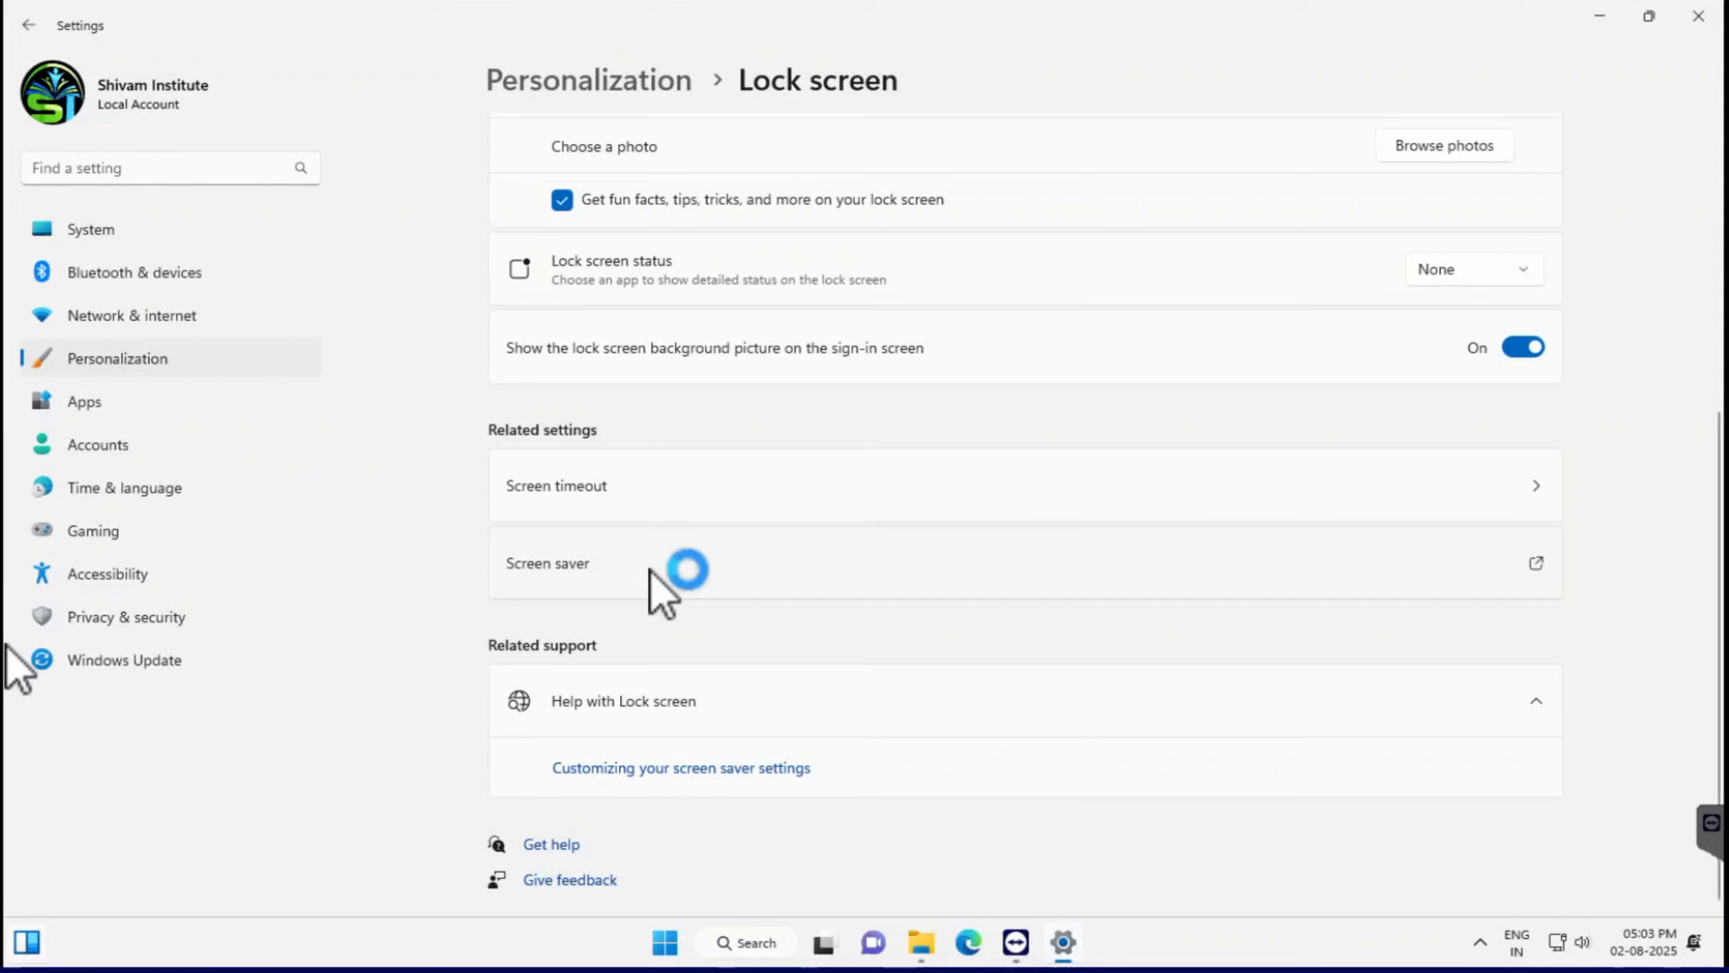
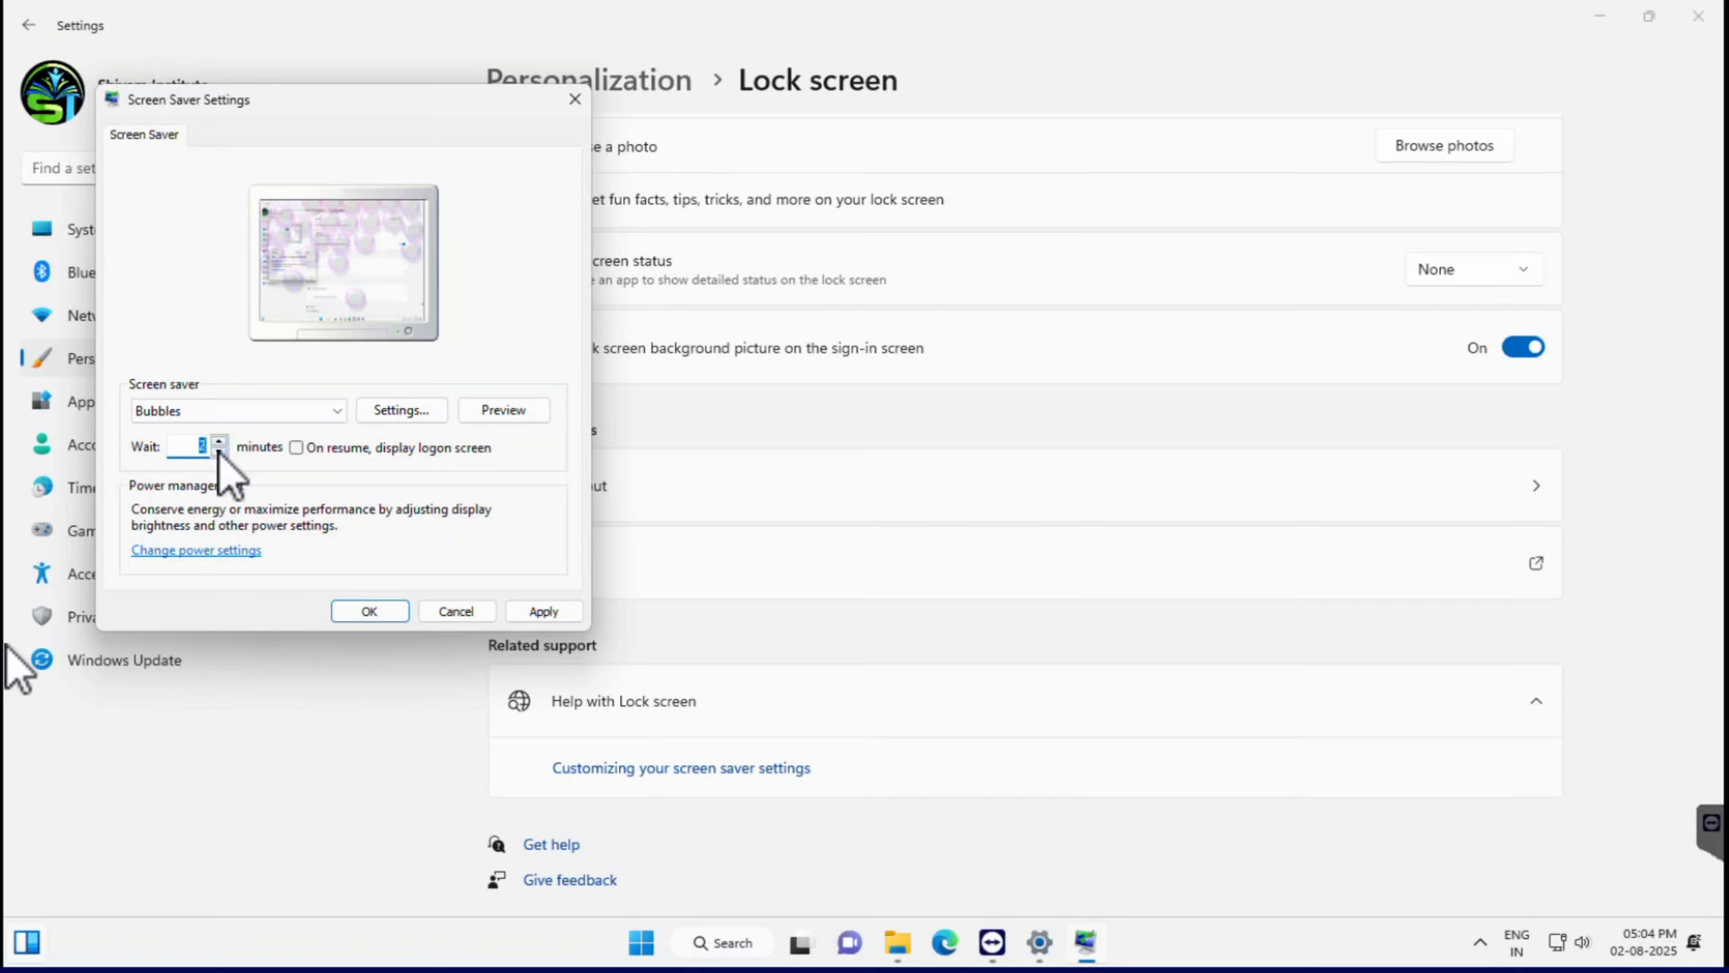
- Set the screen saver wait time to 1 minute, choose the Mystify screen saver and preview it full screen
left_click(220, 452)
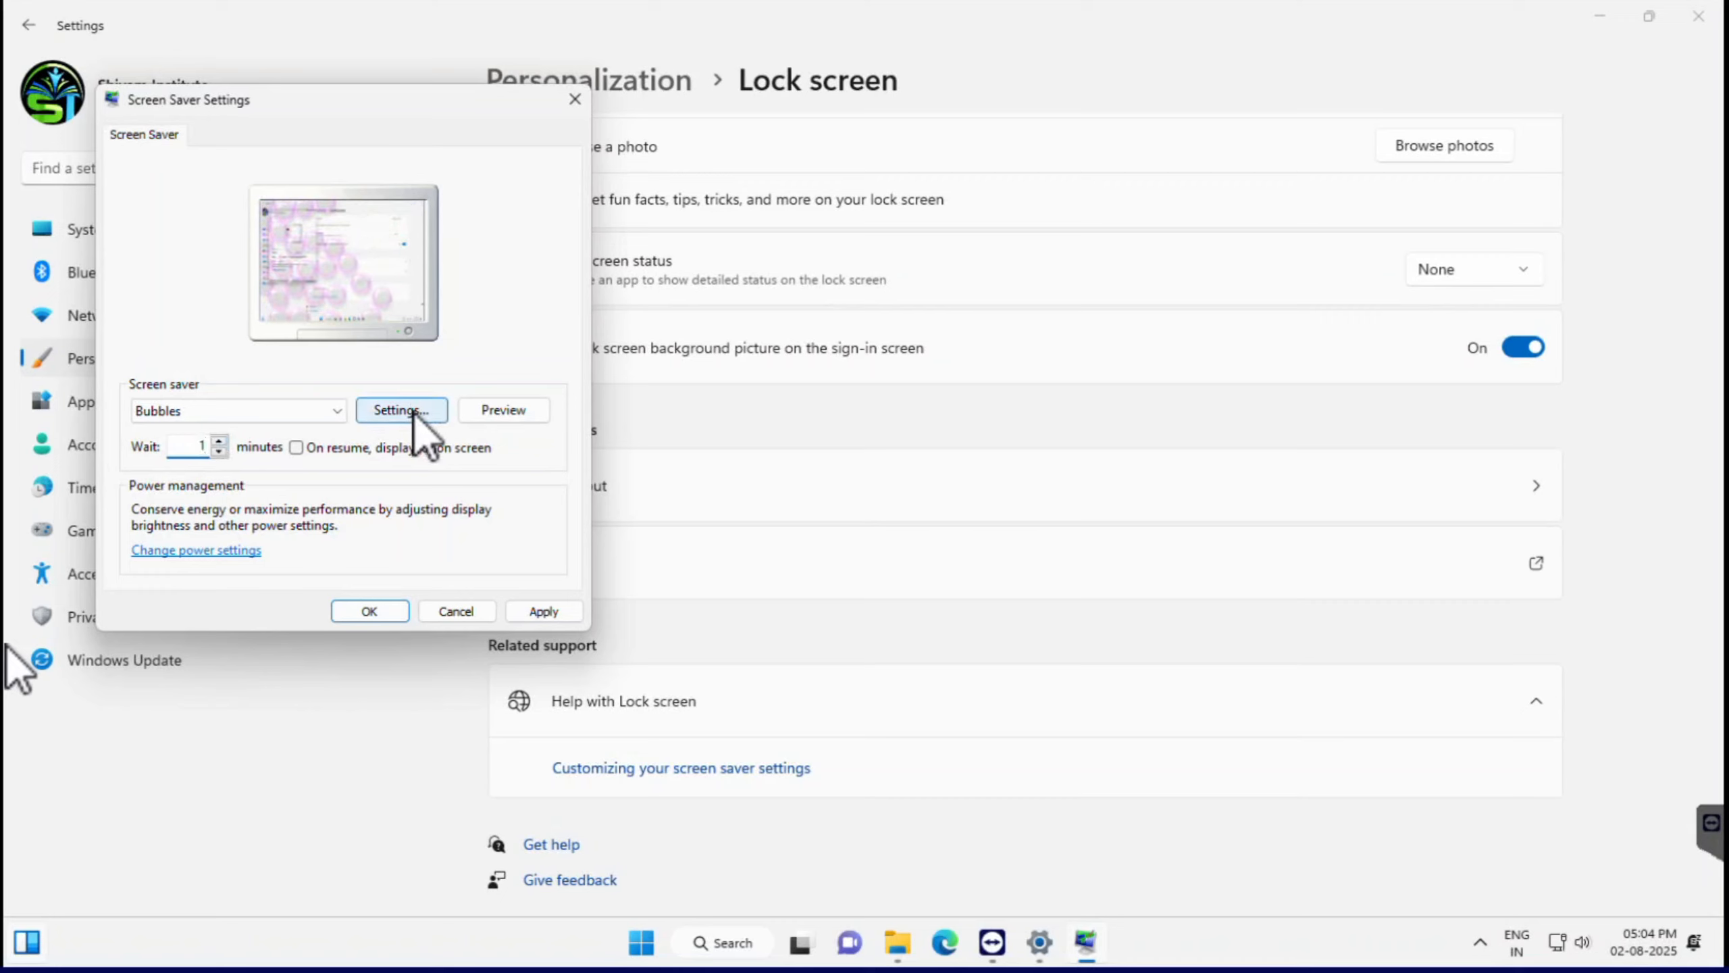
left_click(336, 410)
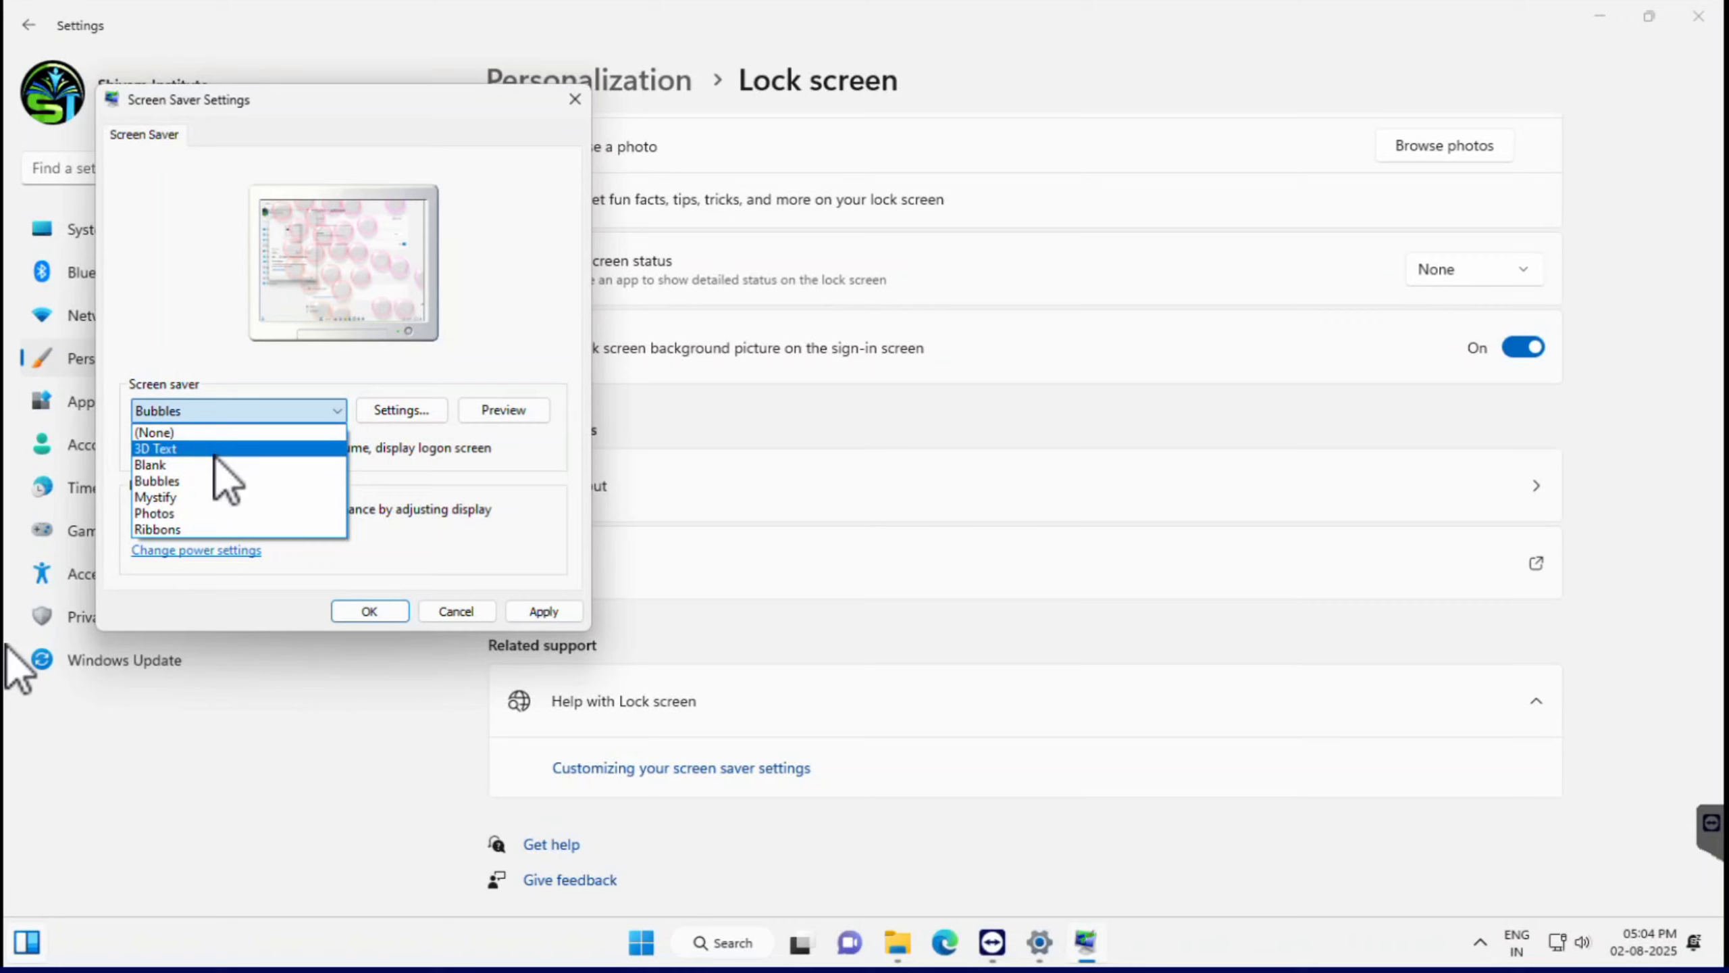
left_click(163, 497)
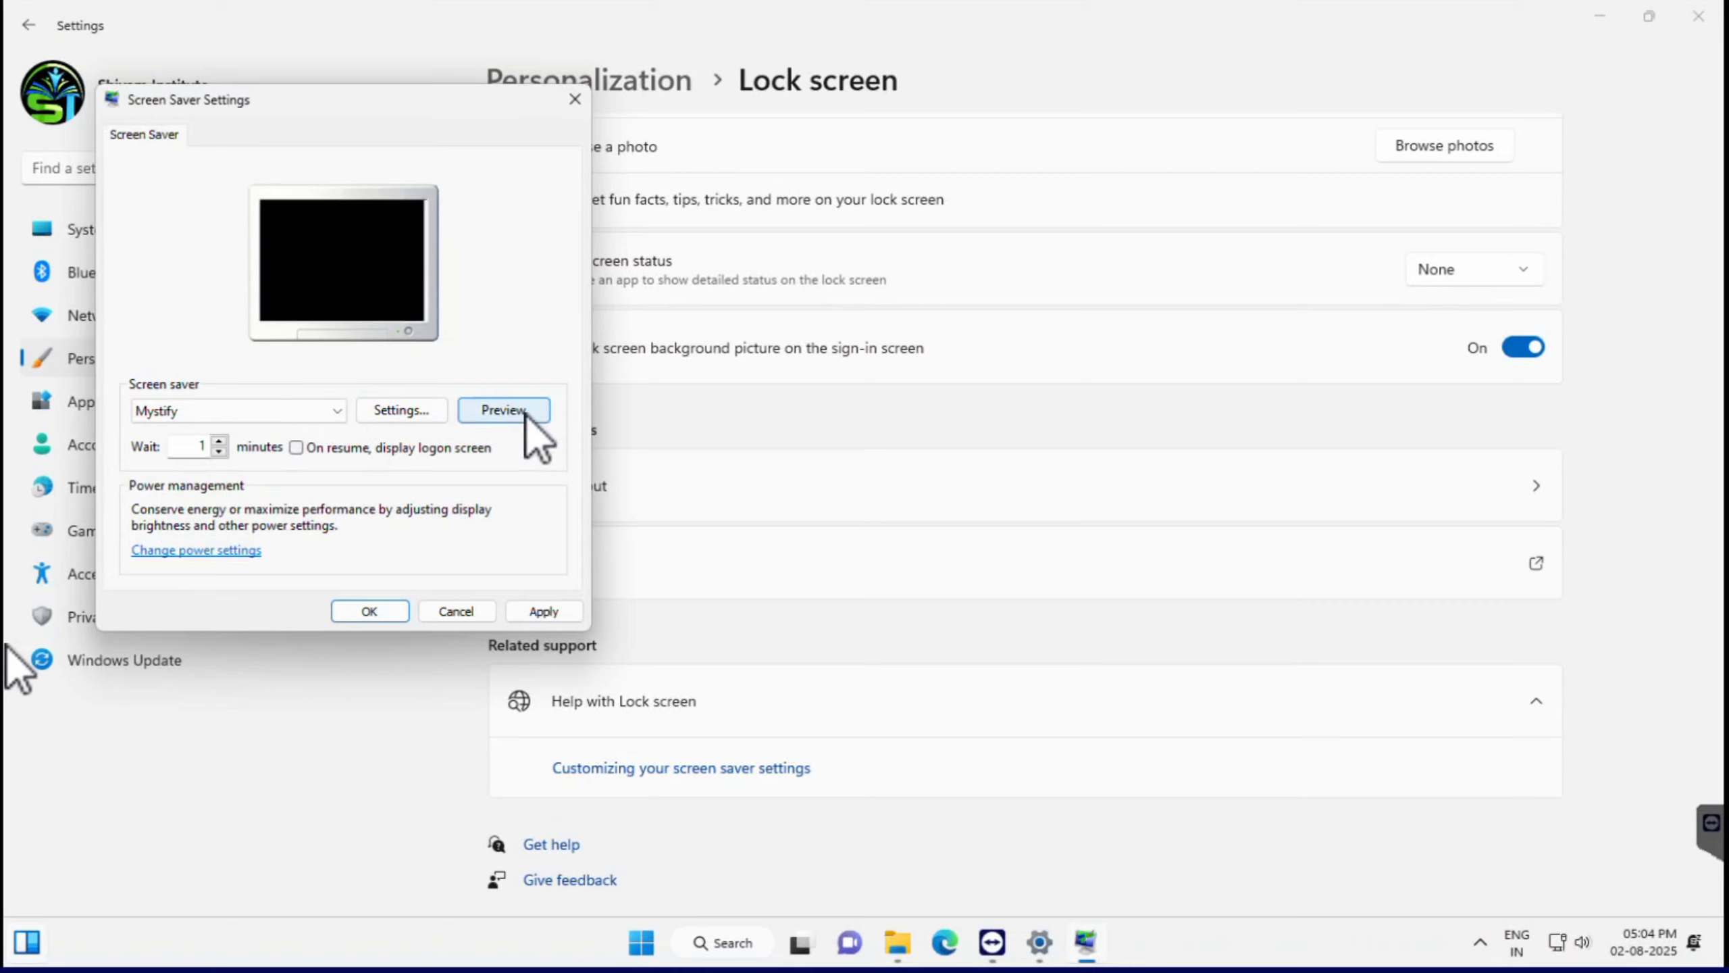
left_click(504, 410)
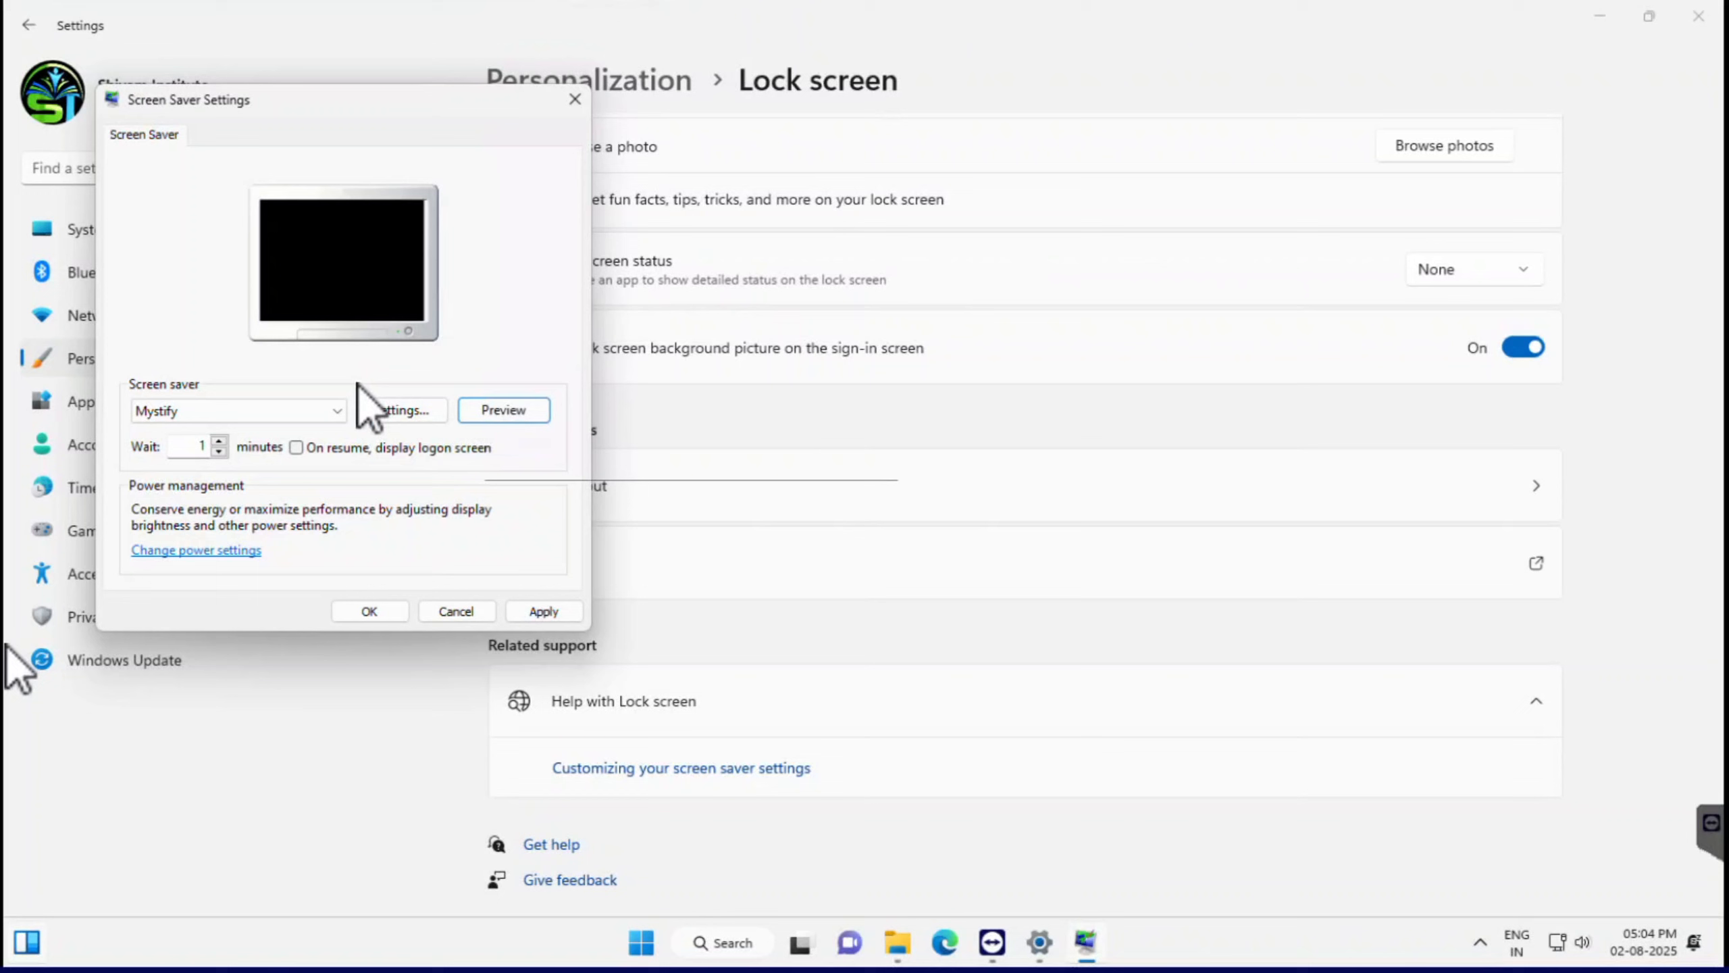
- Choose the Photos screen saver, view its picture source and slide show speed options, and leave its settings without saving
left_click(312, 409)
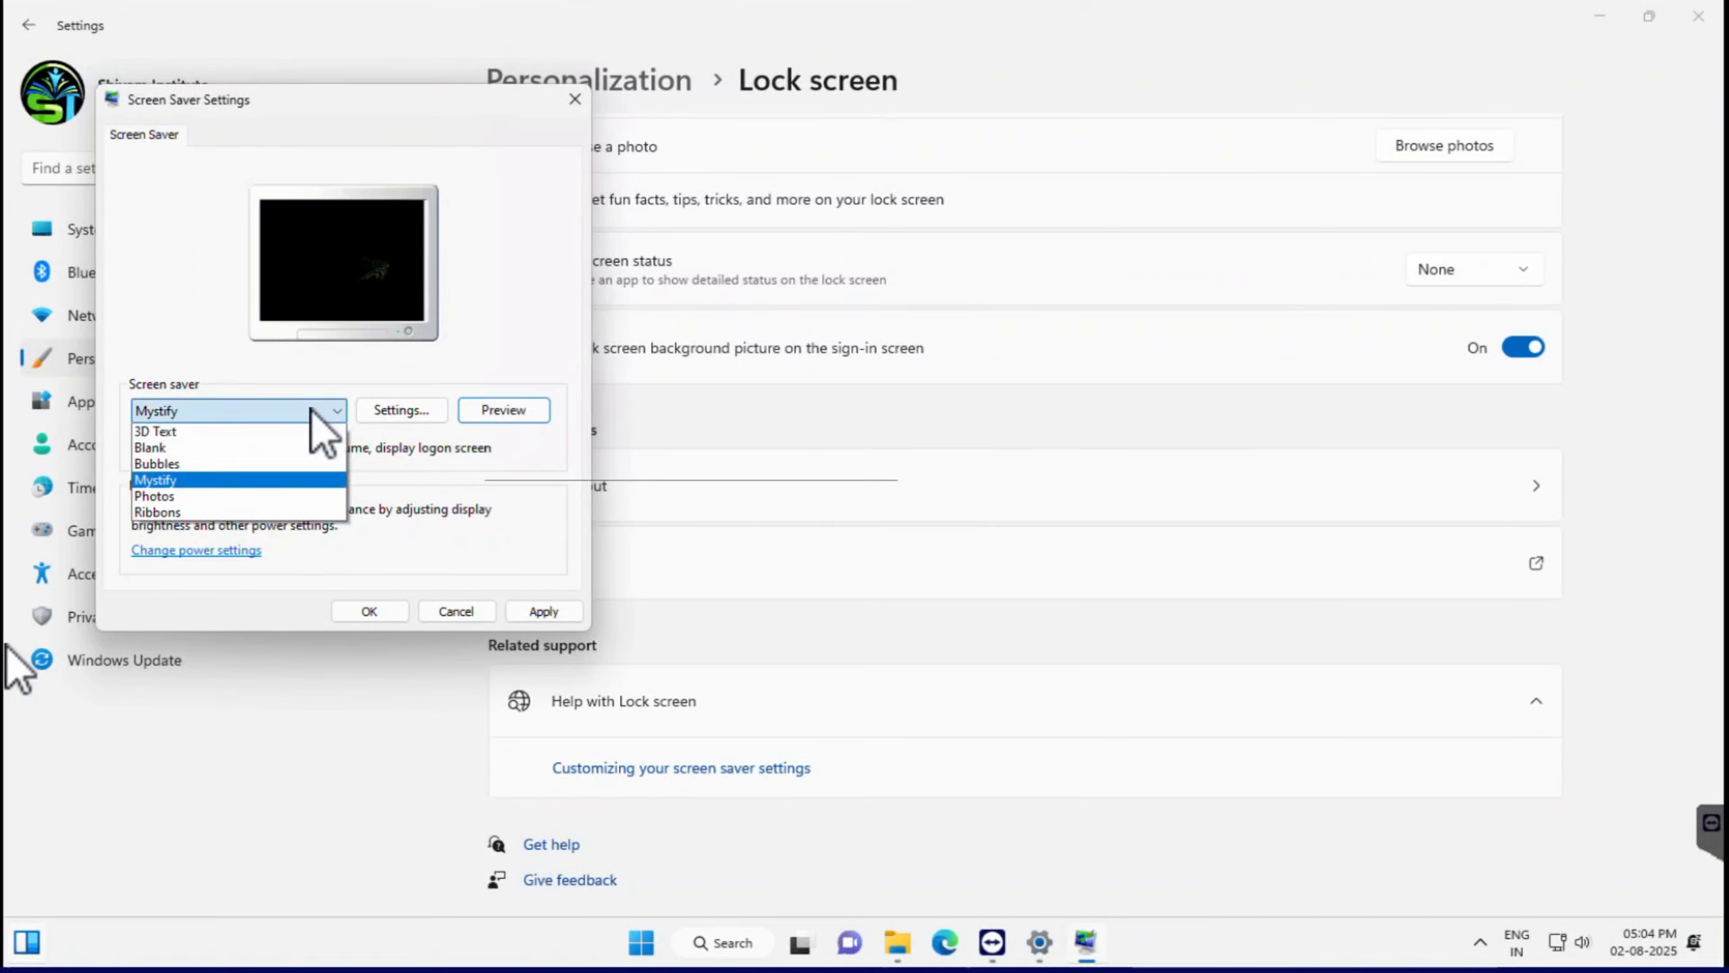
left_click(198, 514)
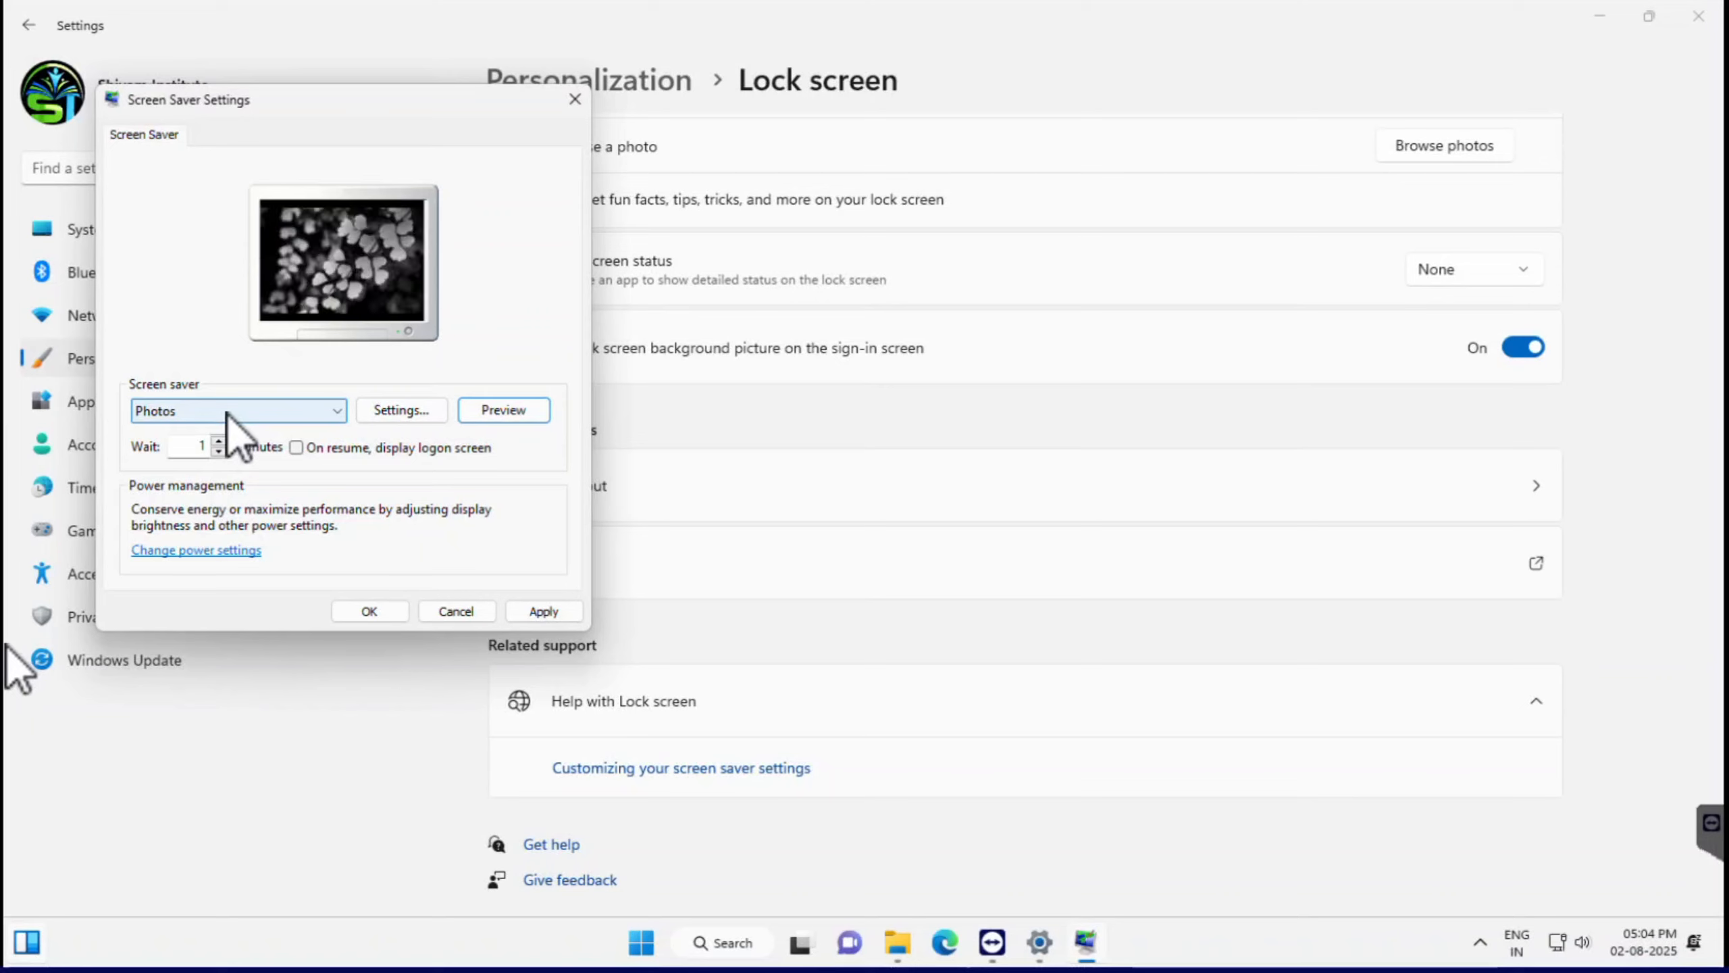
left_click(374, 413)
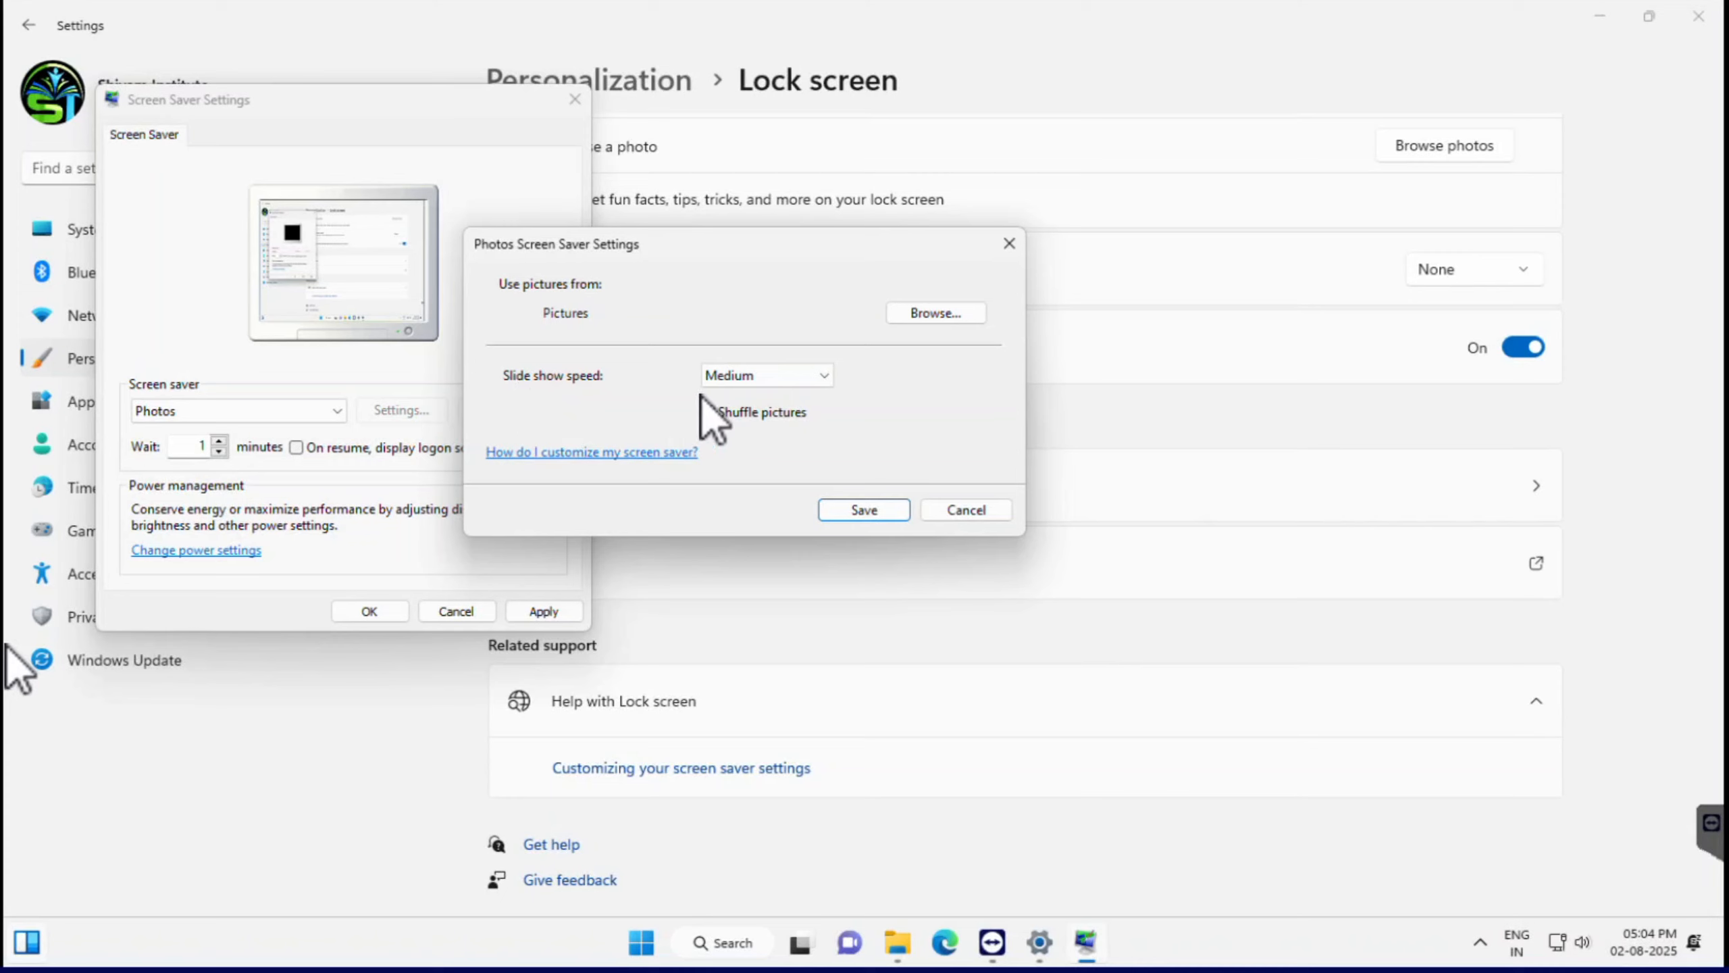
left_click(774, 377)
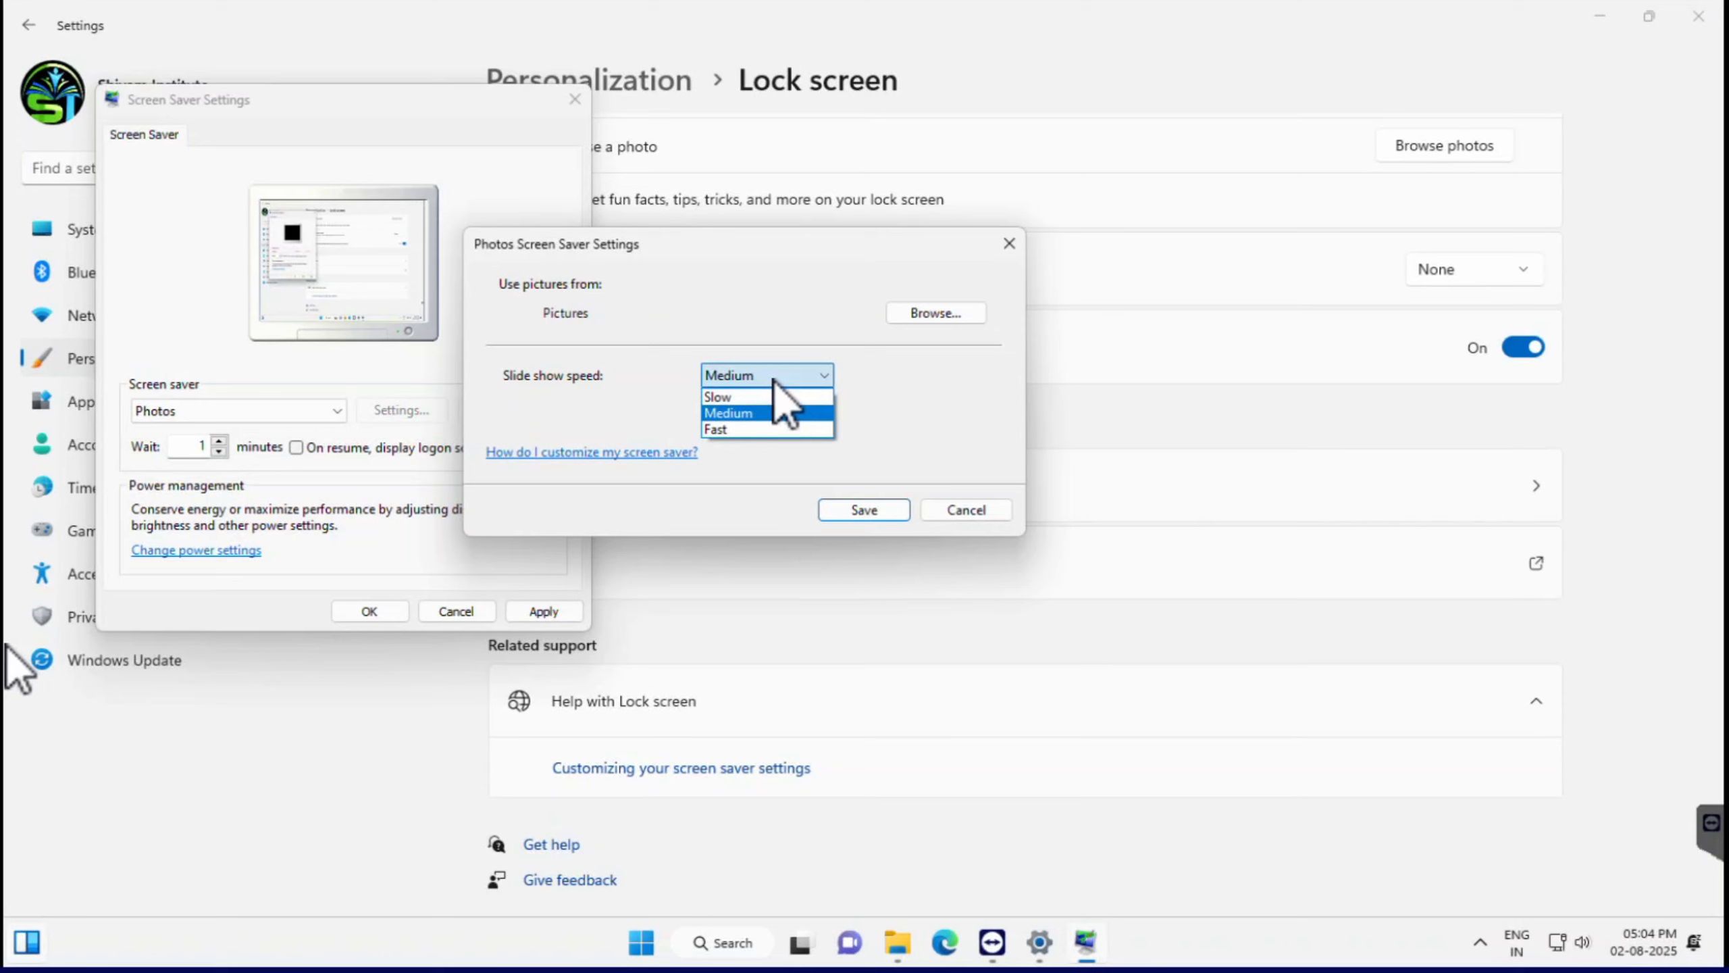
left_click(774, 382)
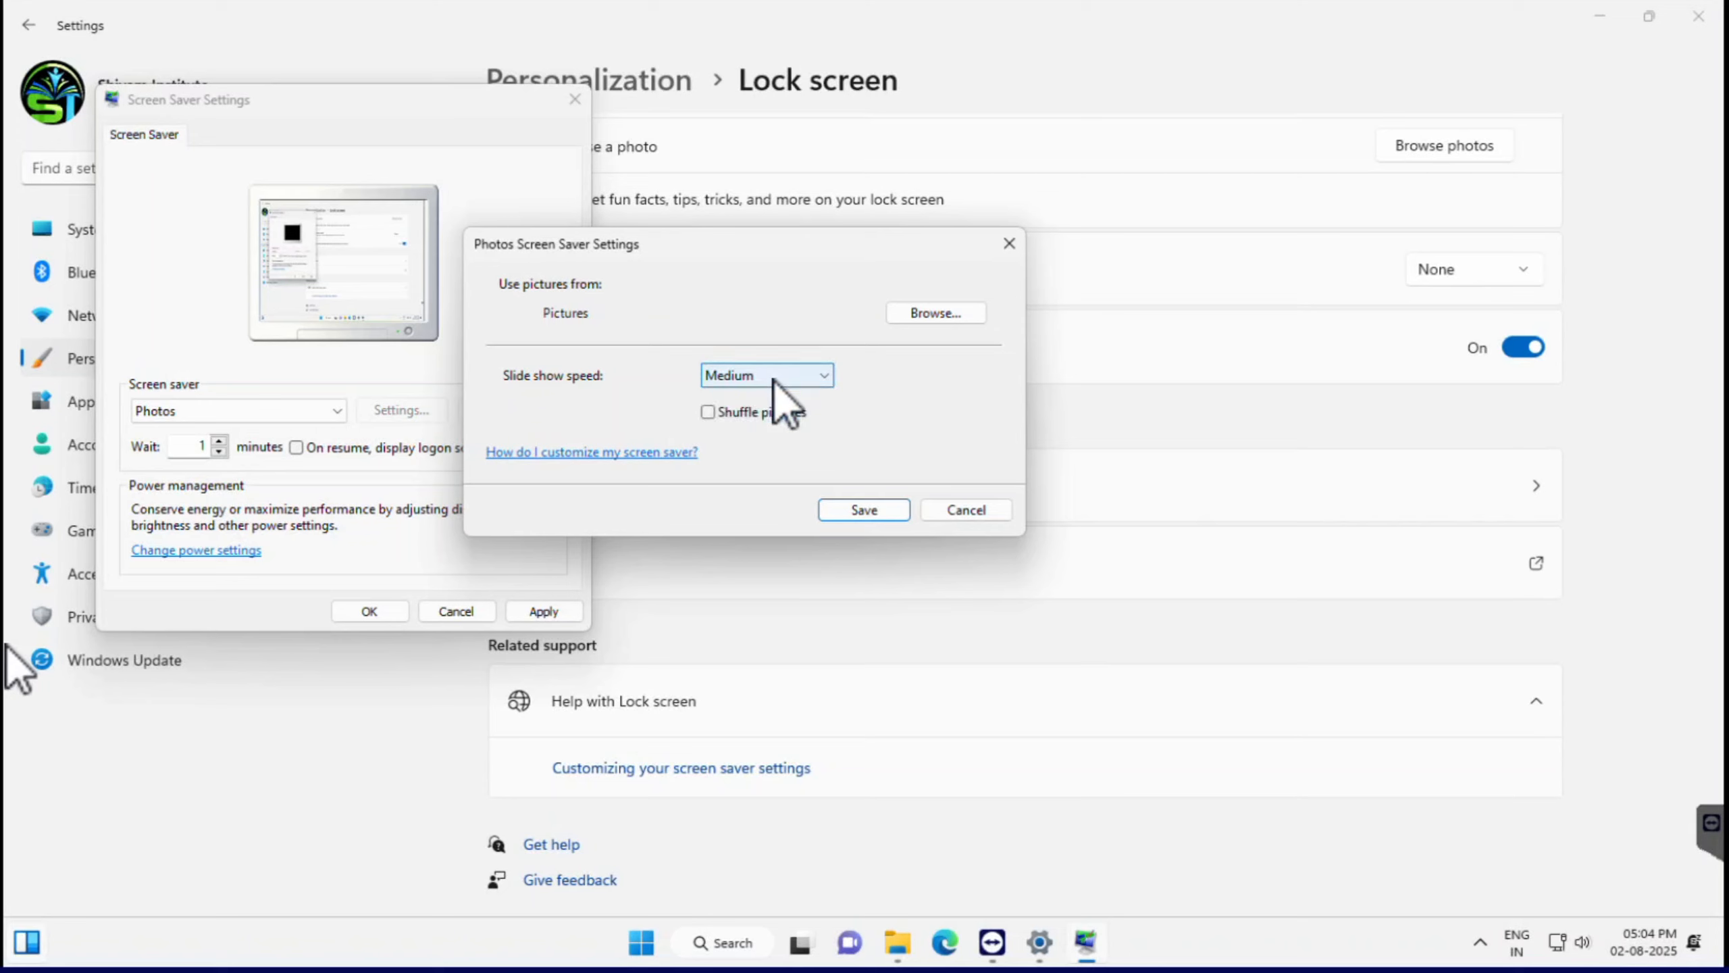
left_click(951, 319)
left_click(951, 318)
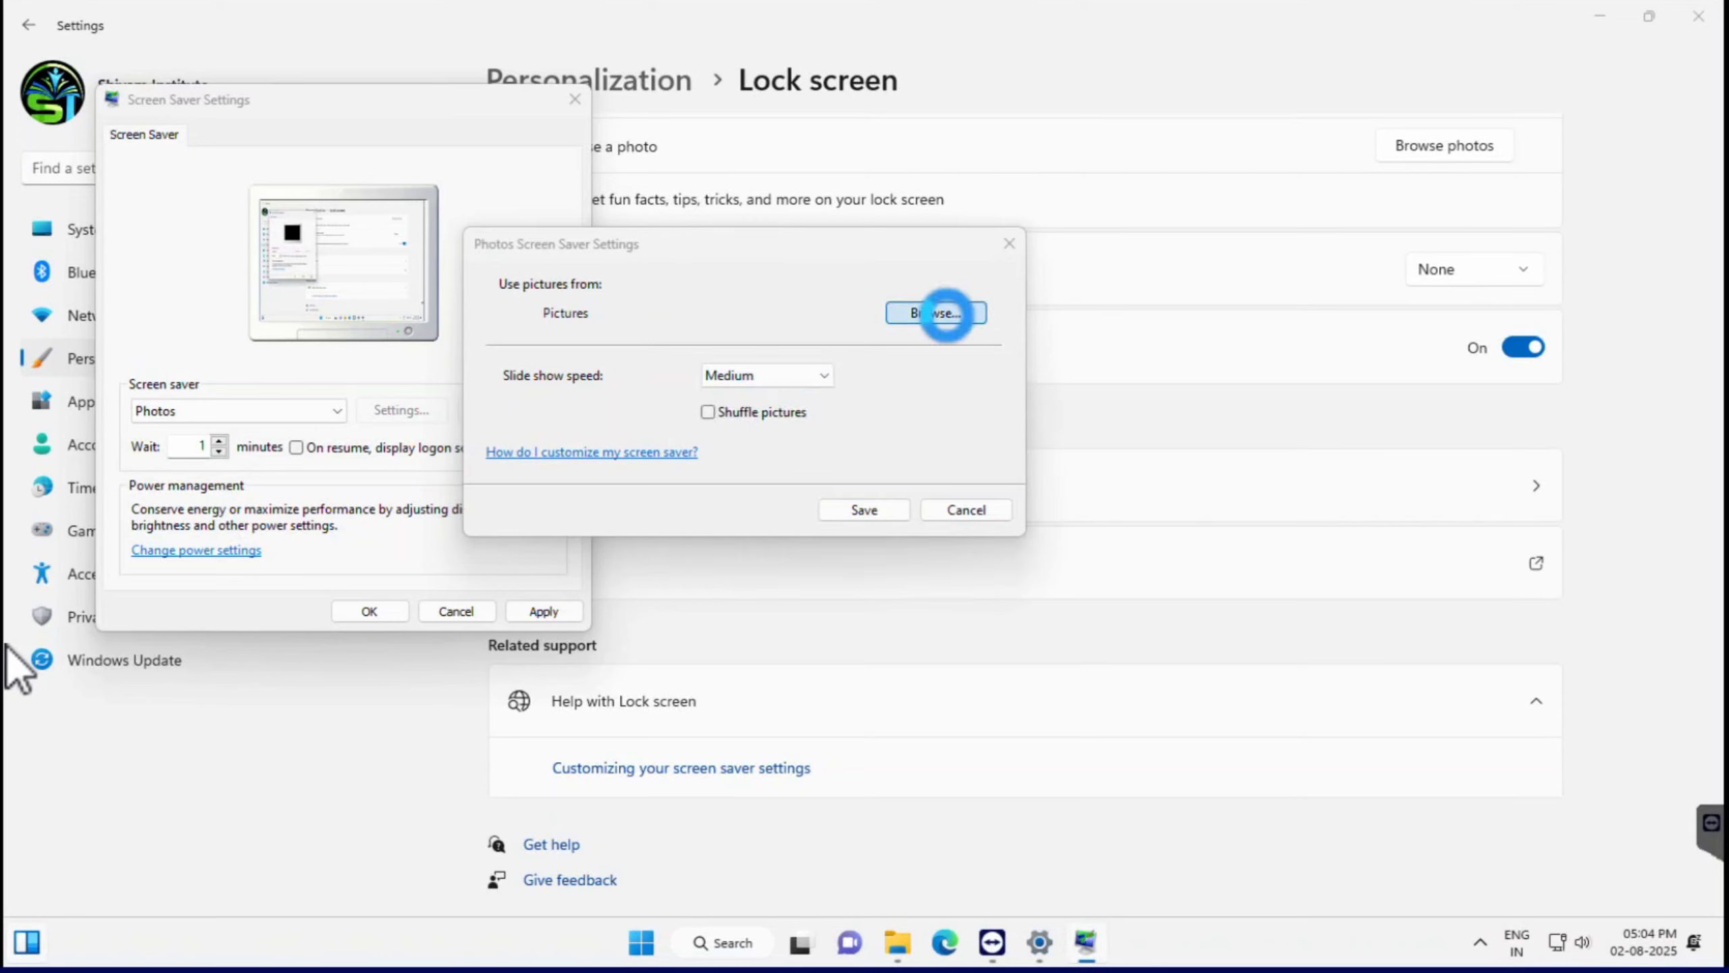
left_click(978, 600)
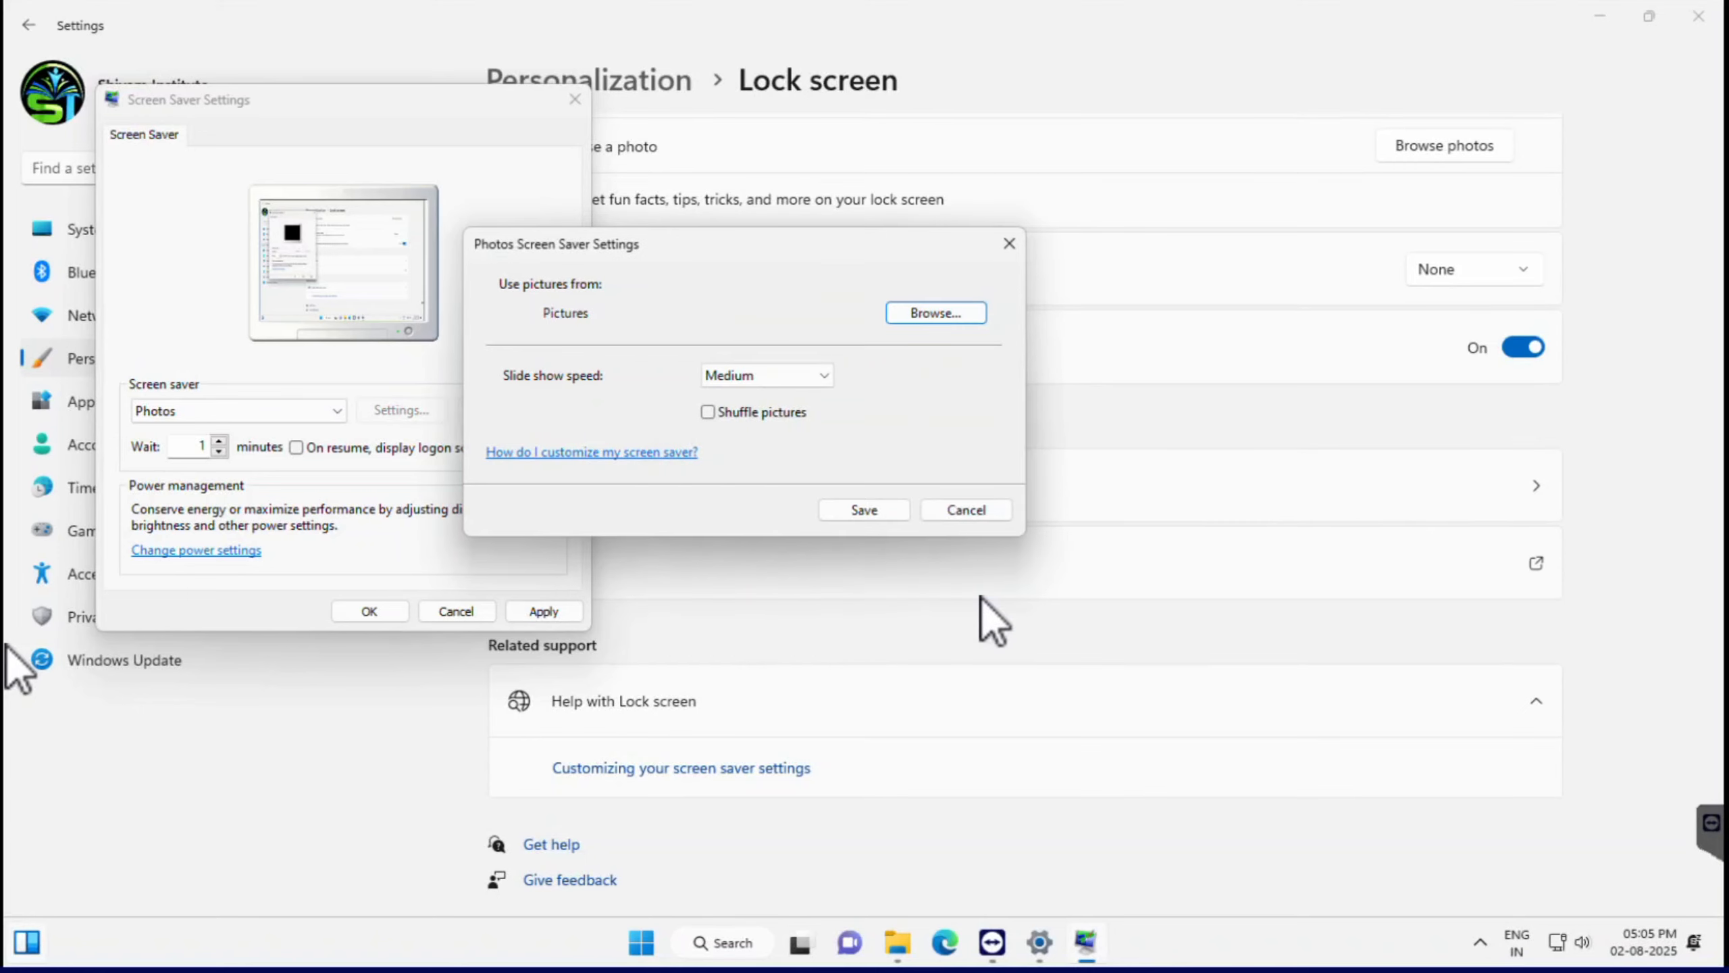
left_click(760, 379)
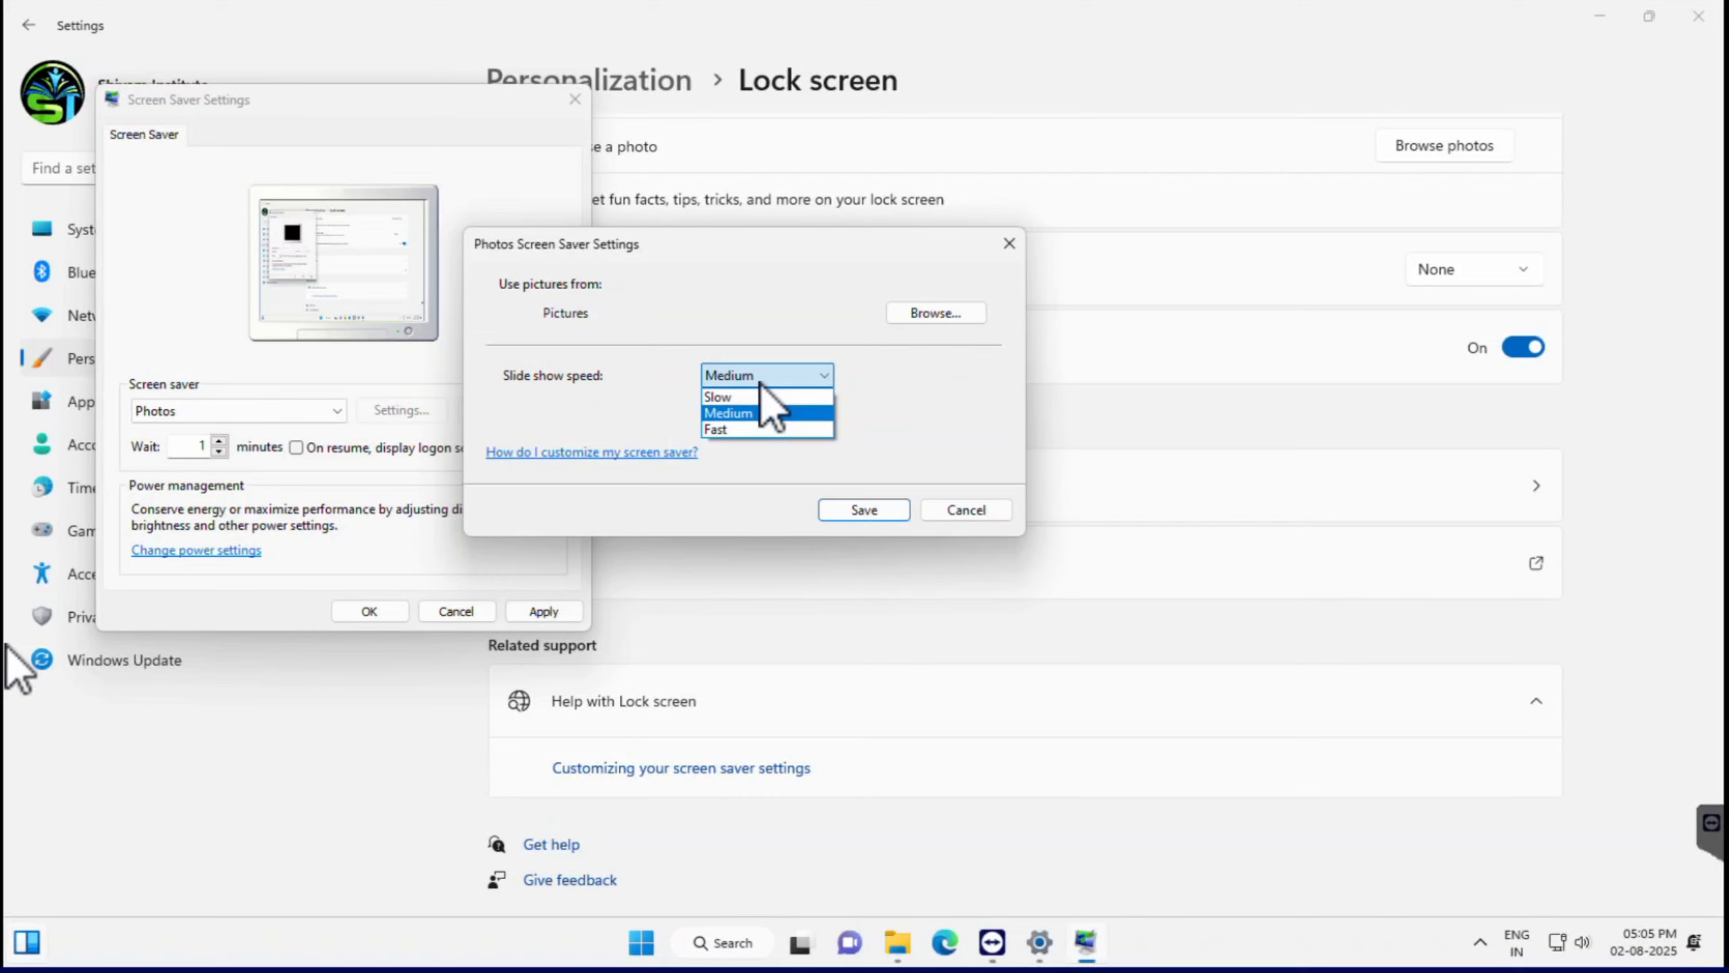
left_click(956, 518)
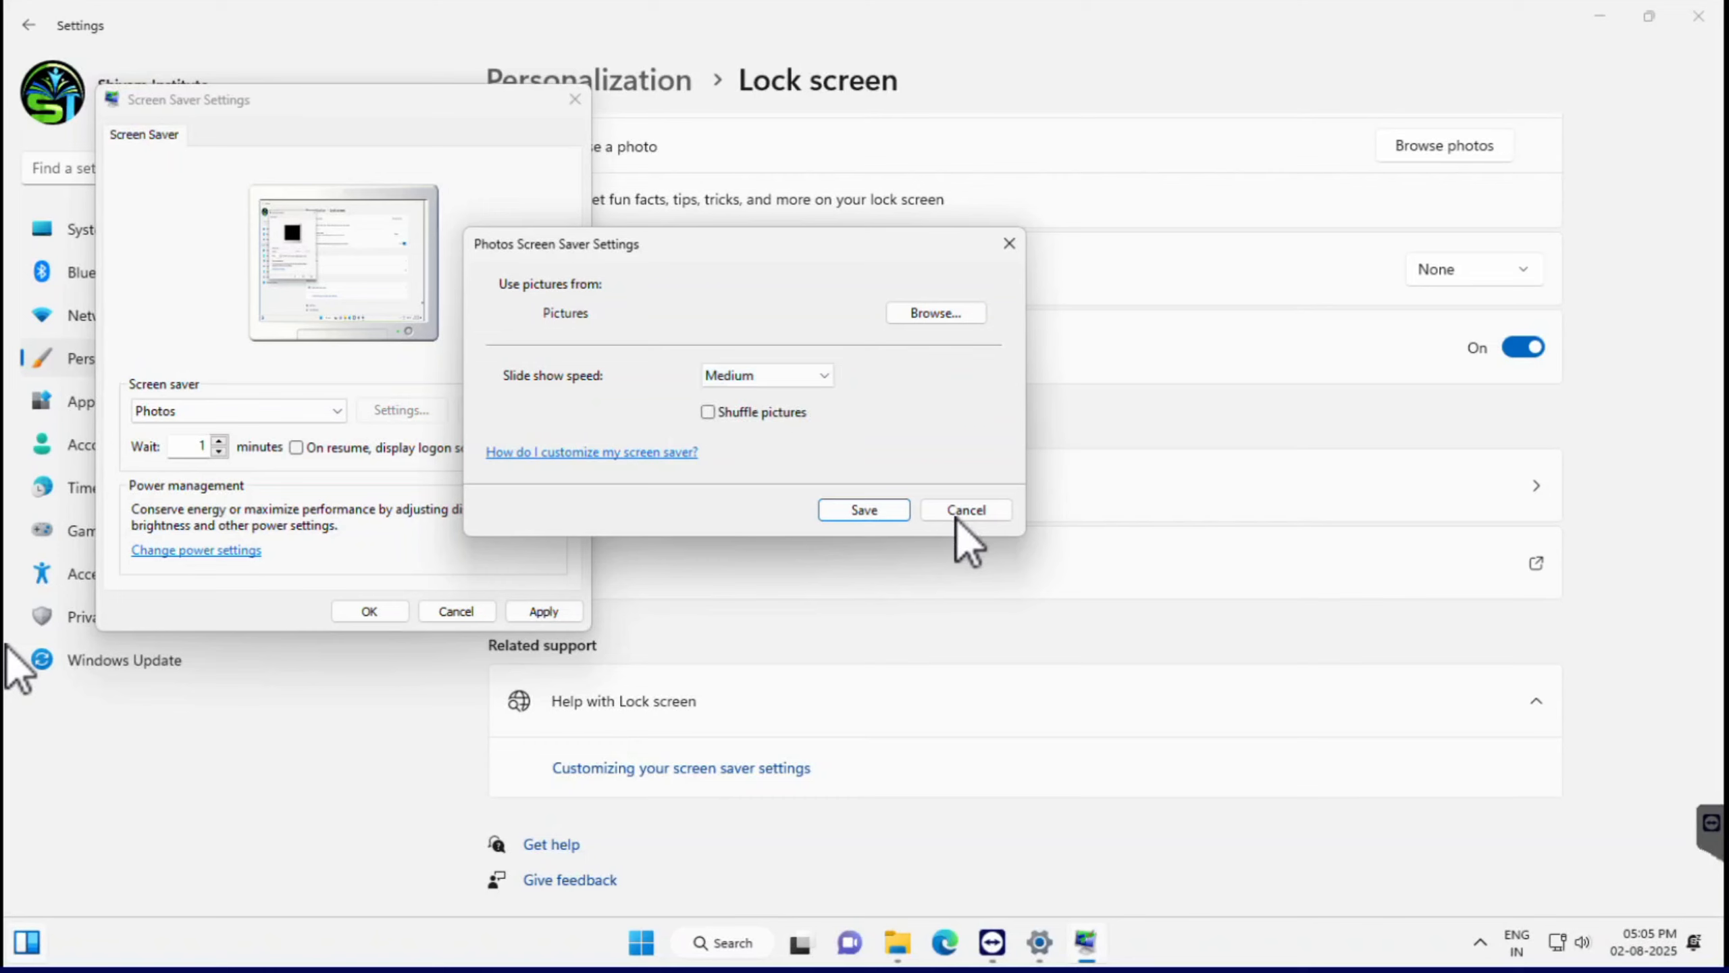
left_click(945, 510)
- Choose the Ribbons screen saver and preview it full screen
left_click(334, 410)
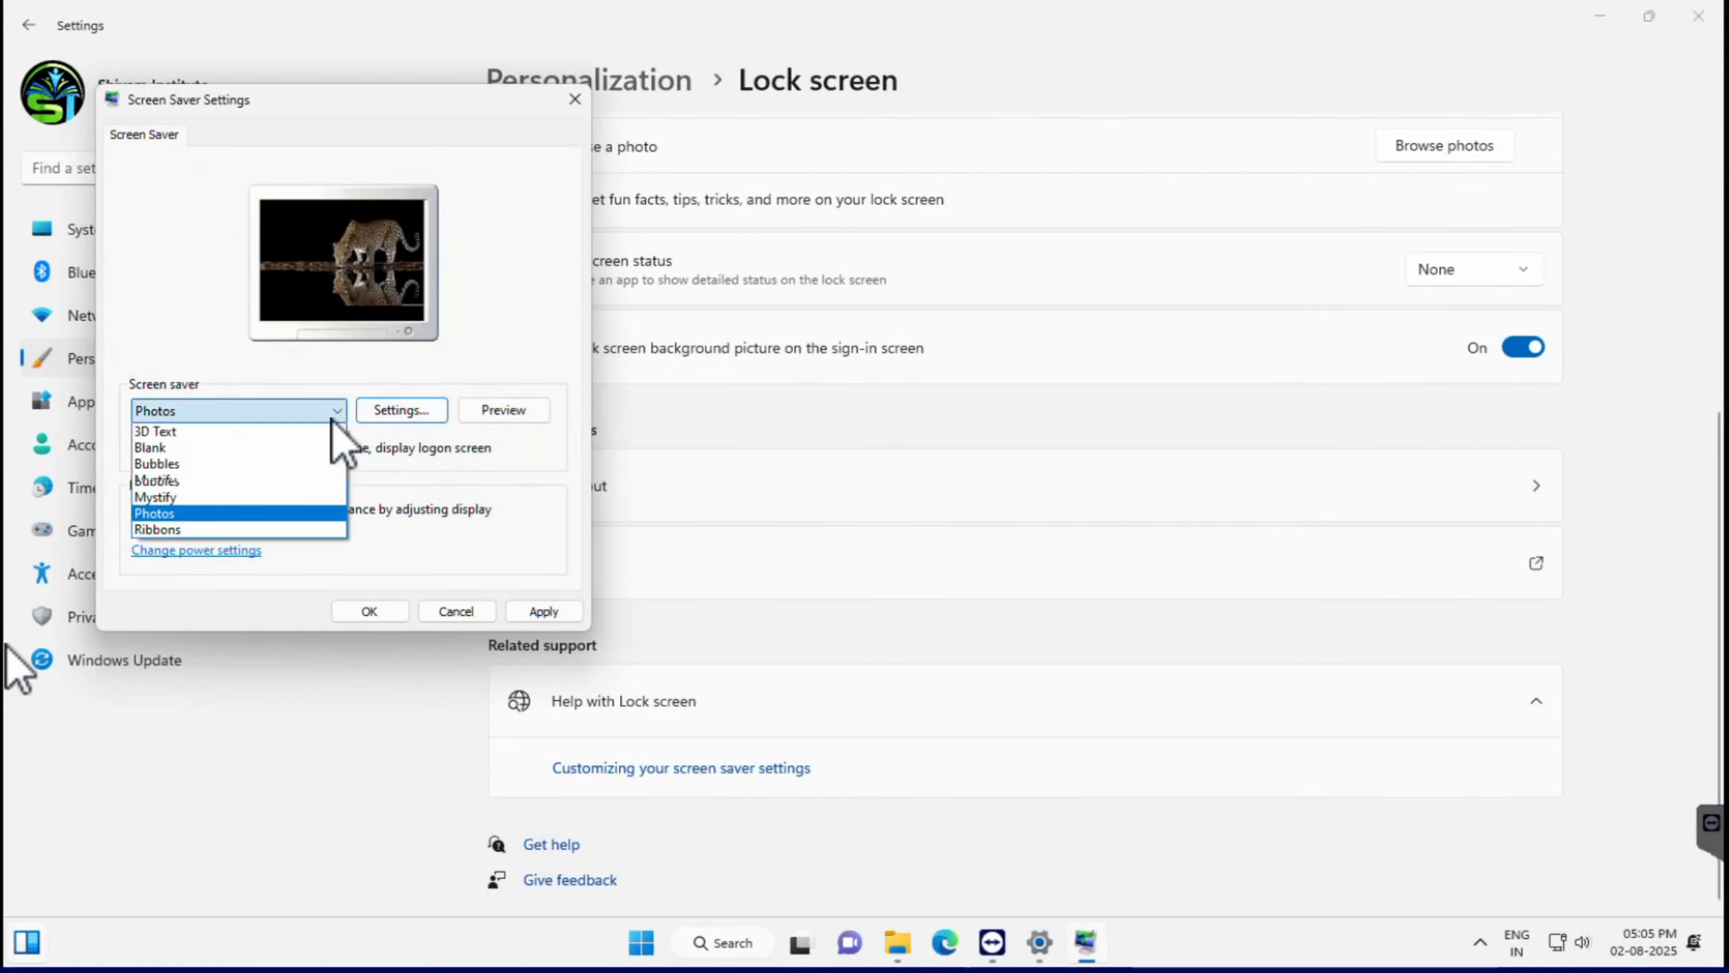
left_click(218, 531)
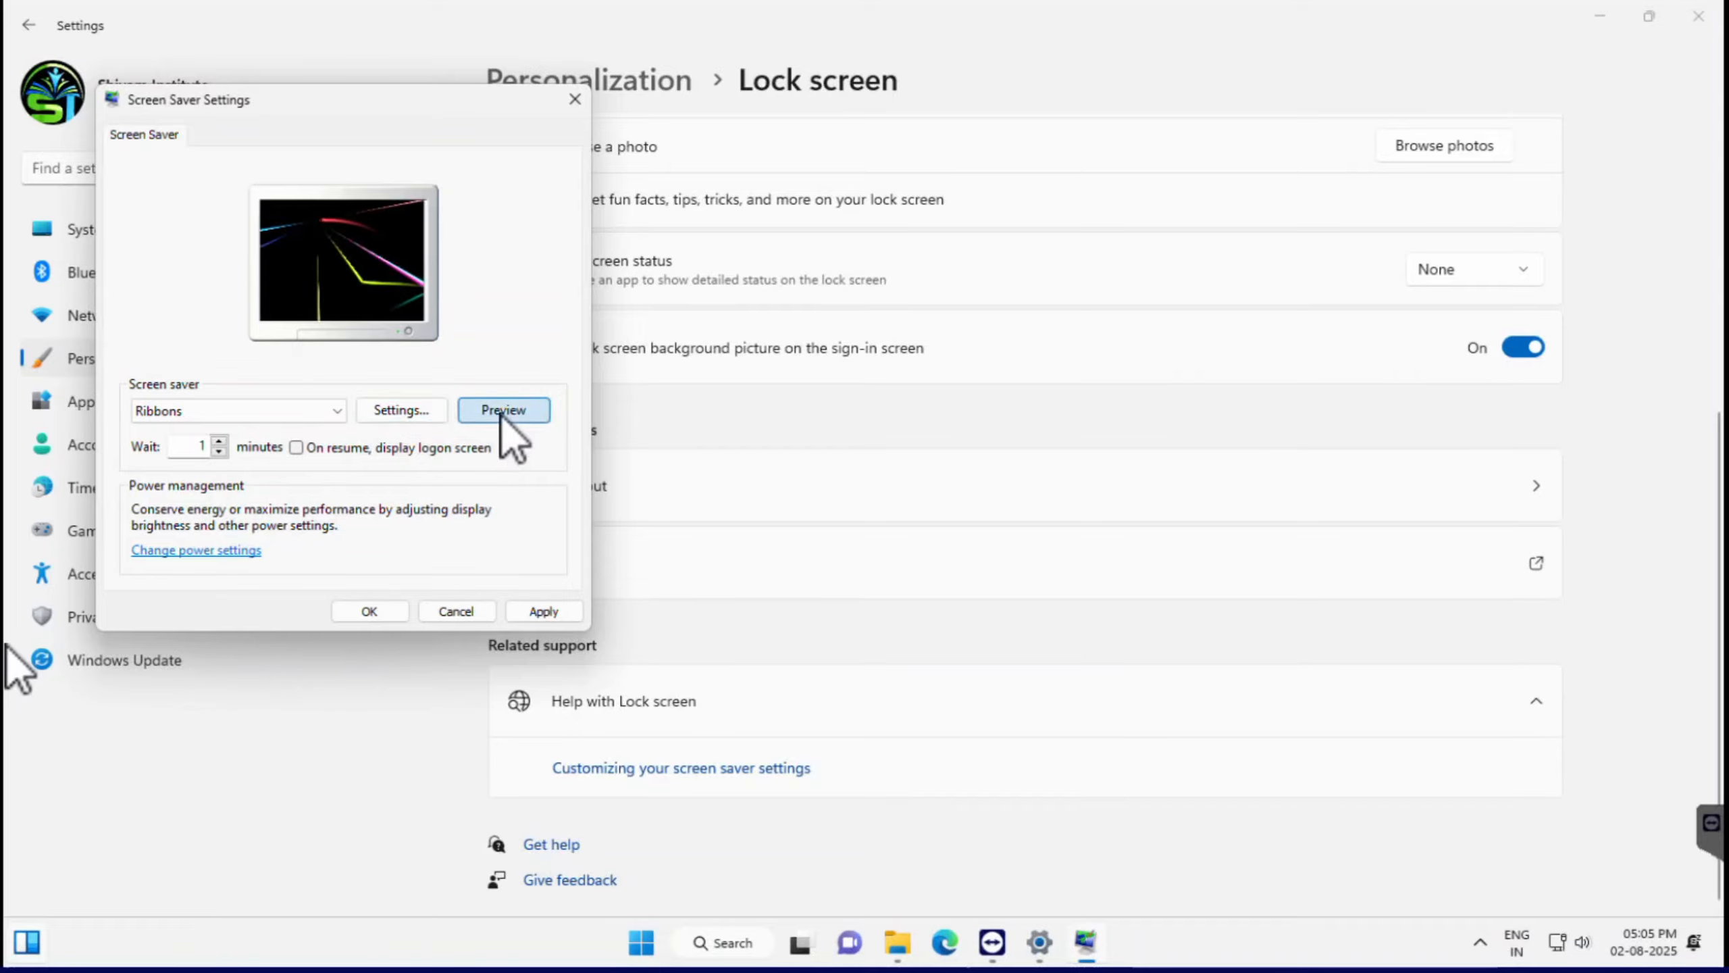
left_click(503, 411)
mouse_move(566, 338)
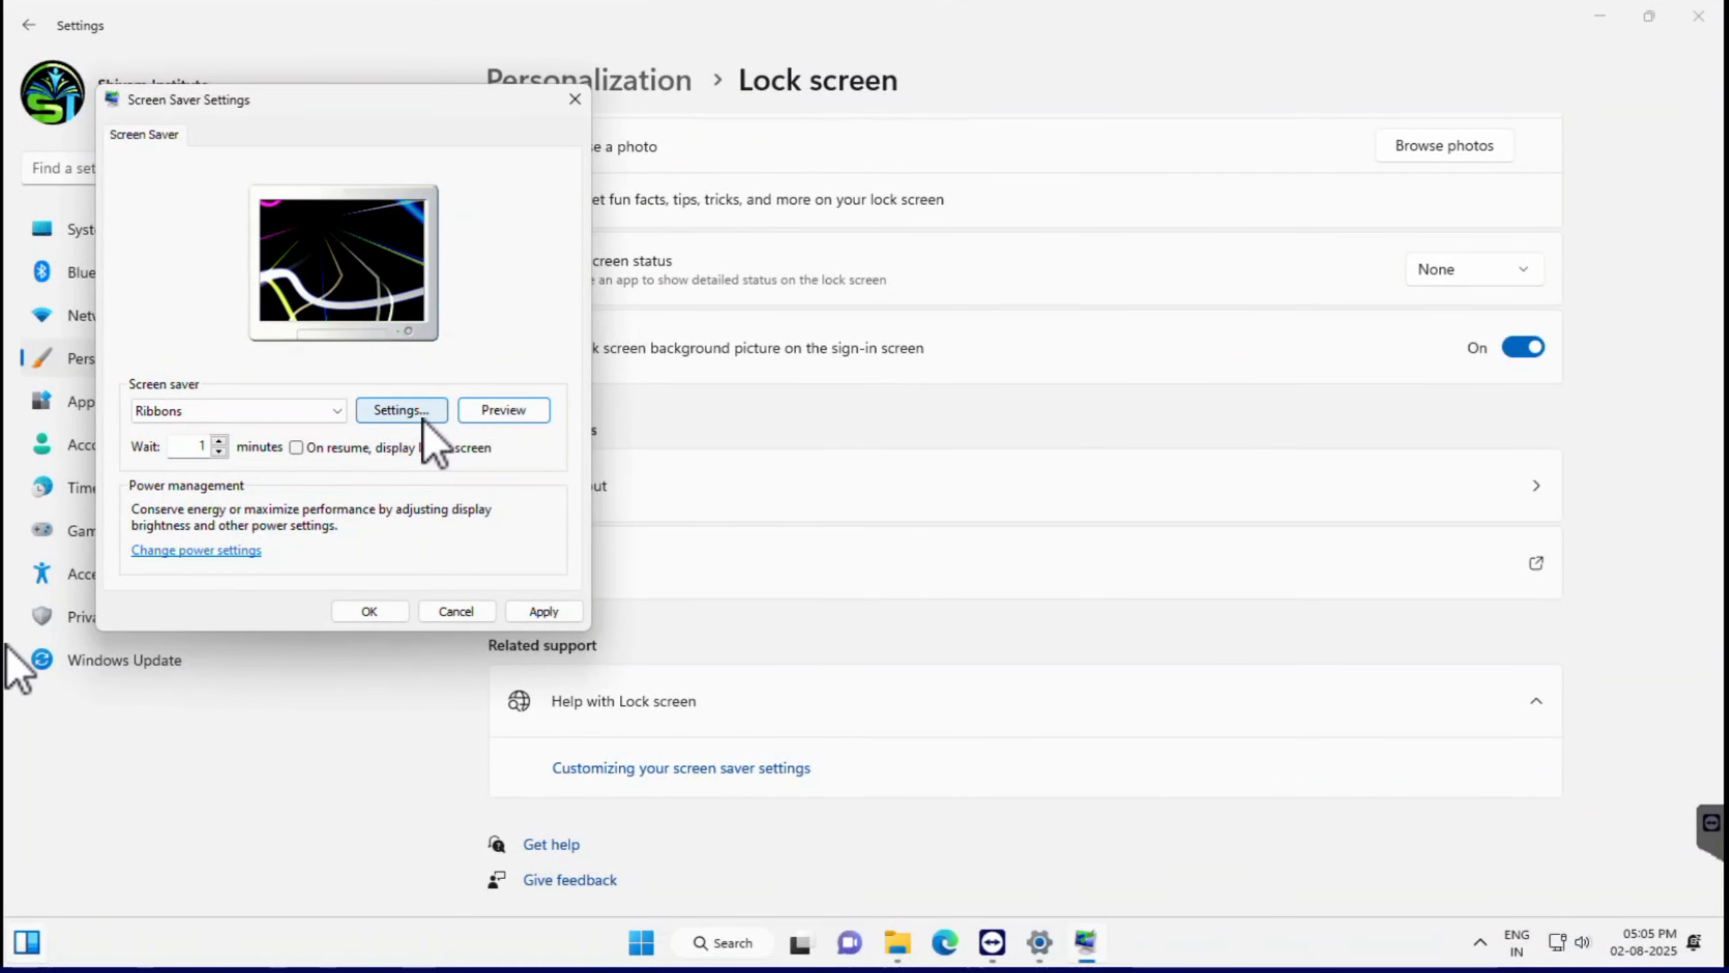
- Apply the Mystify screen saver with a wait time of 1 minute and close the Screen Saver Settings
left_click(331, 412)
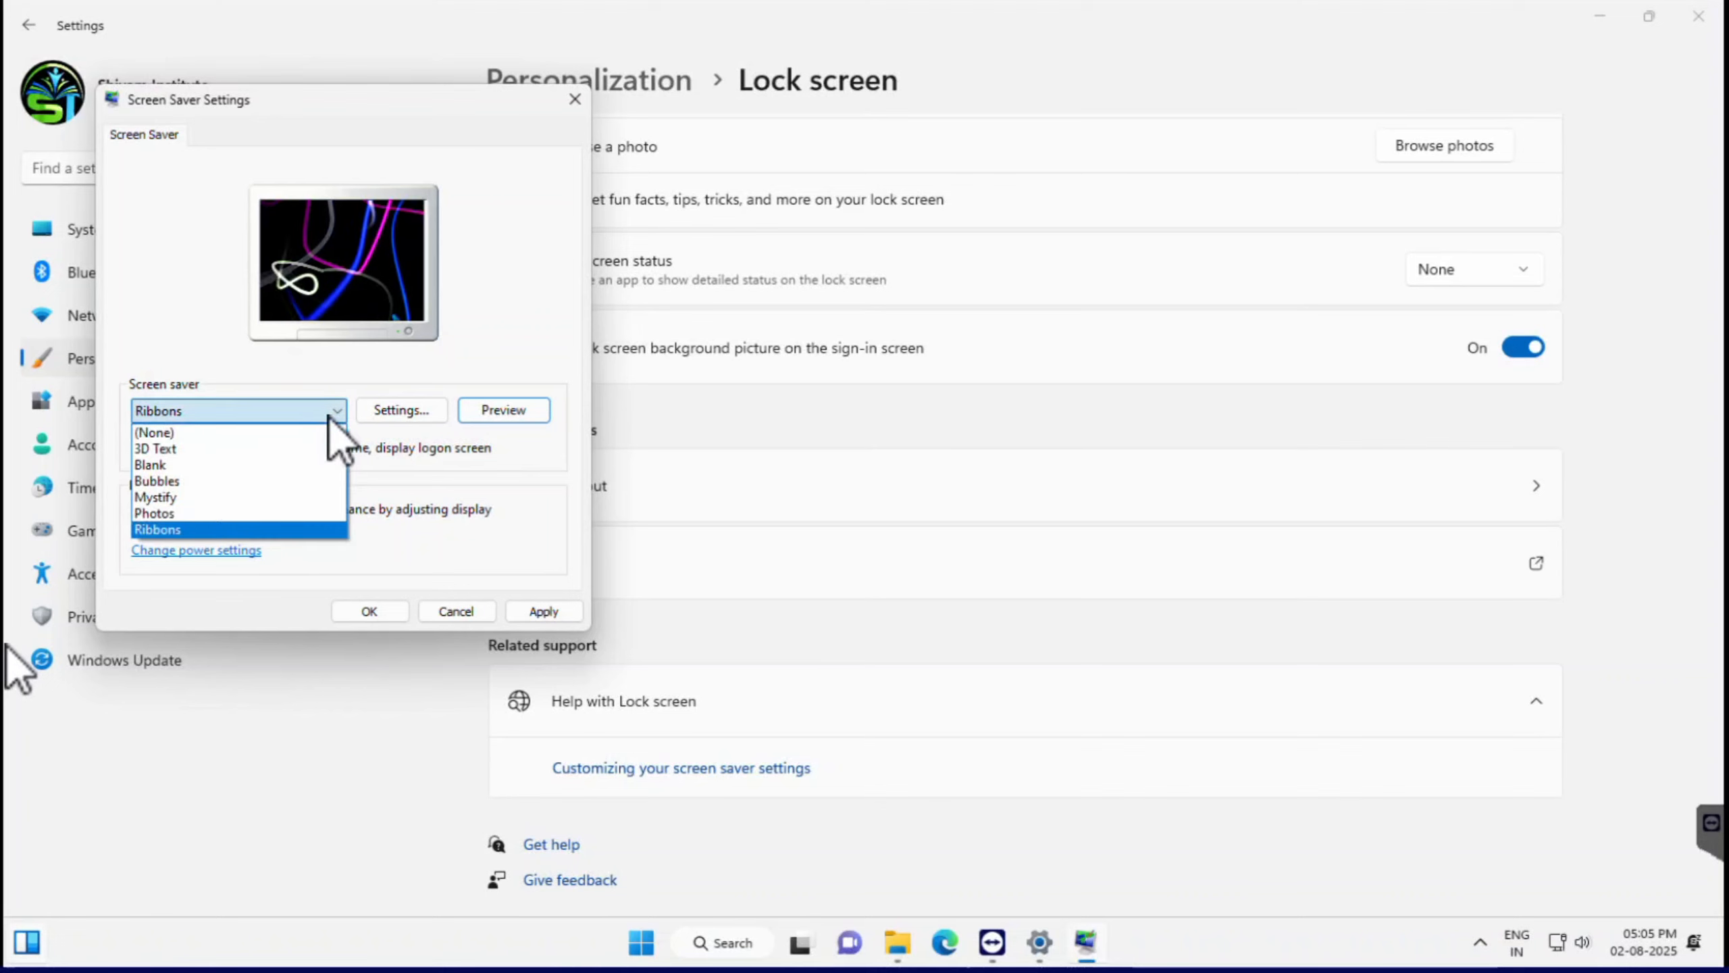
left_click(189, 498)
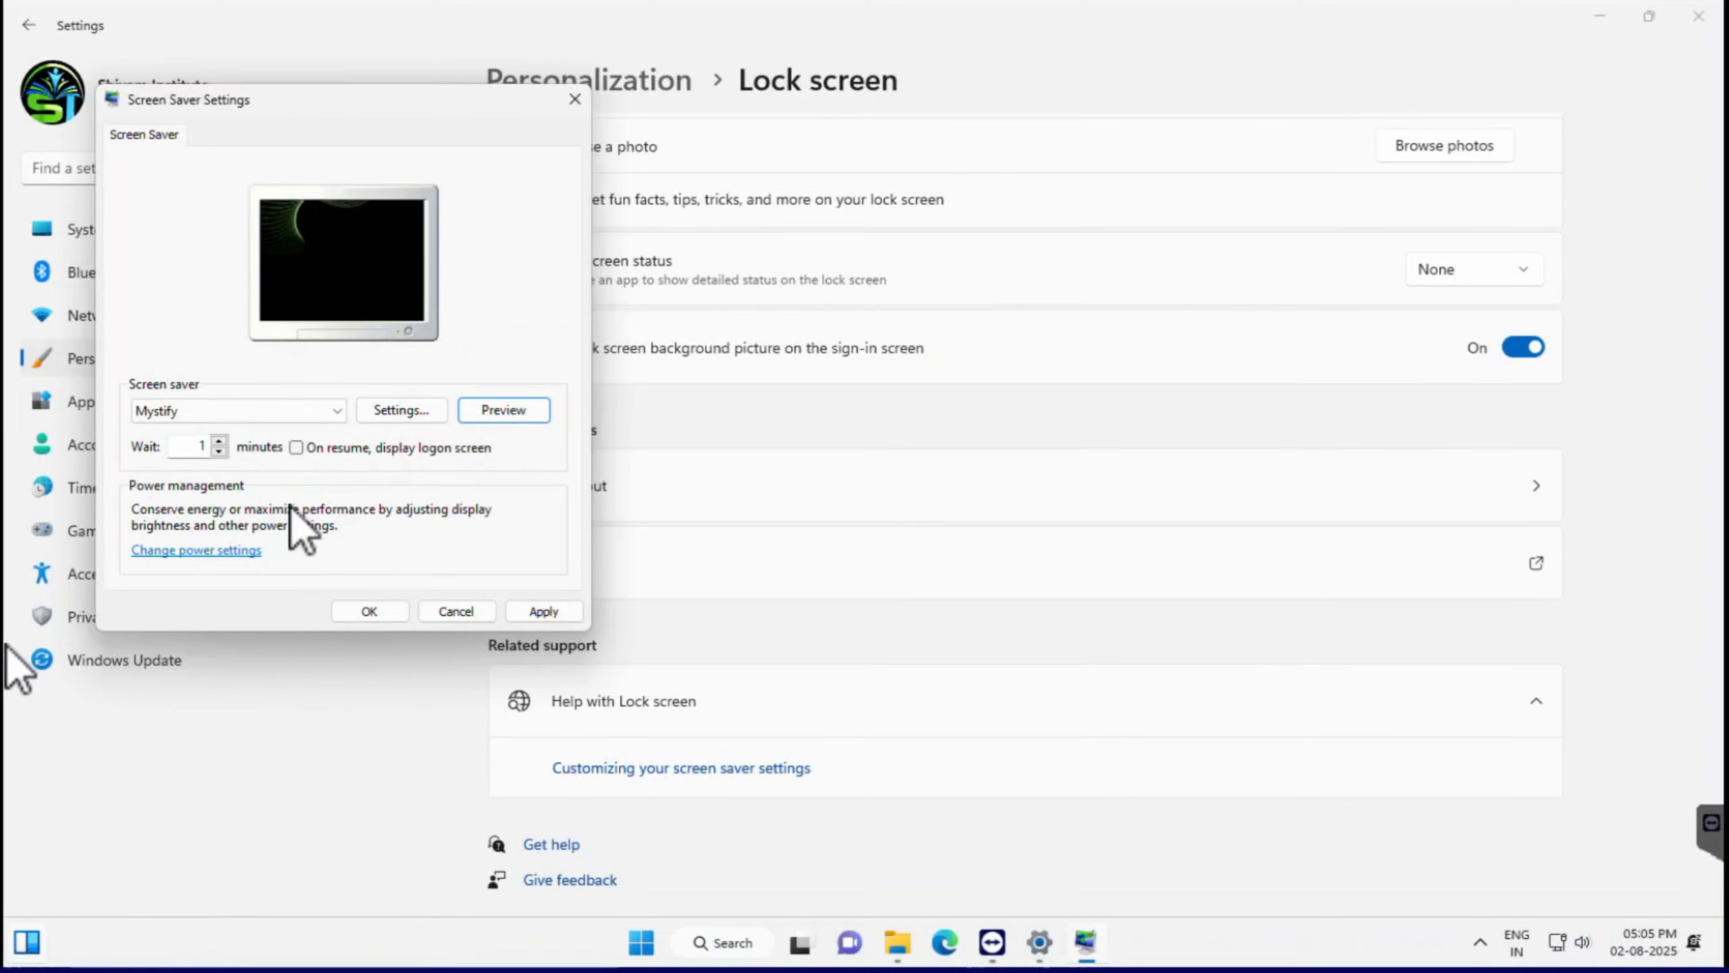
left_click(209, 448)
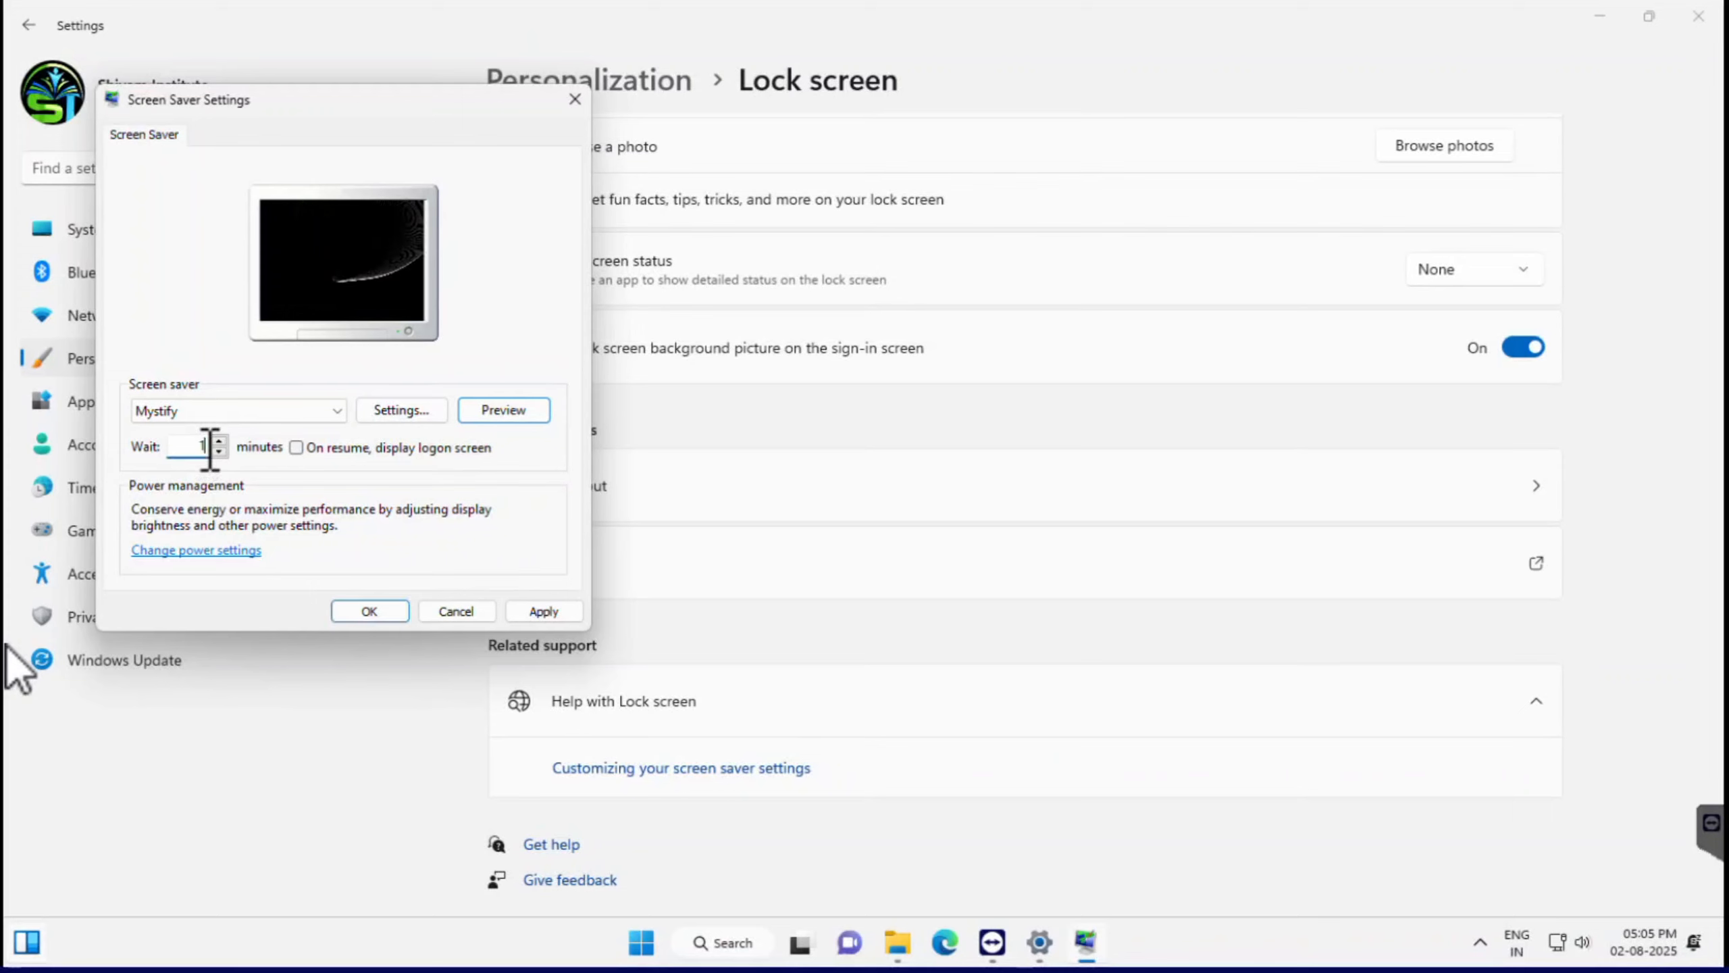
double_click(208, 448)
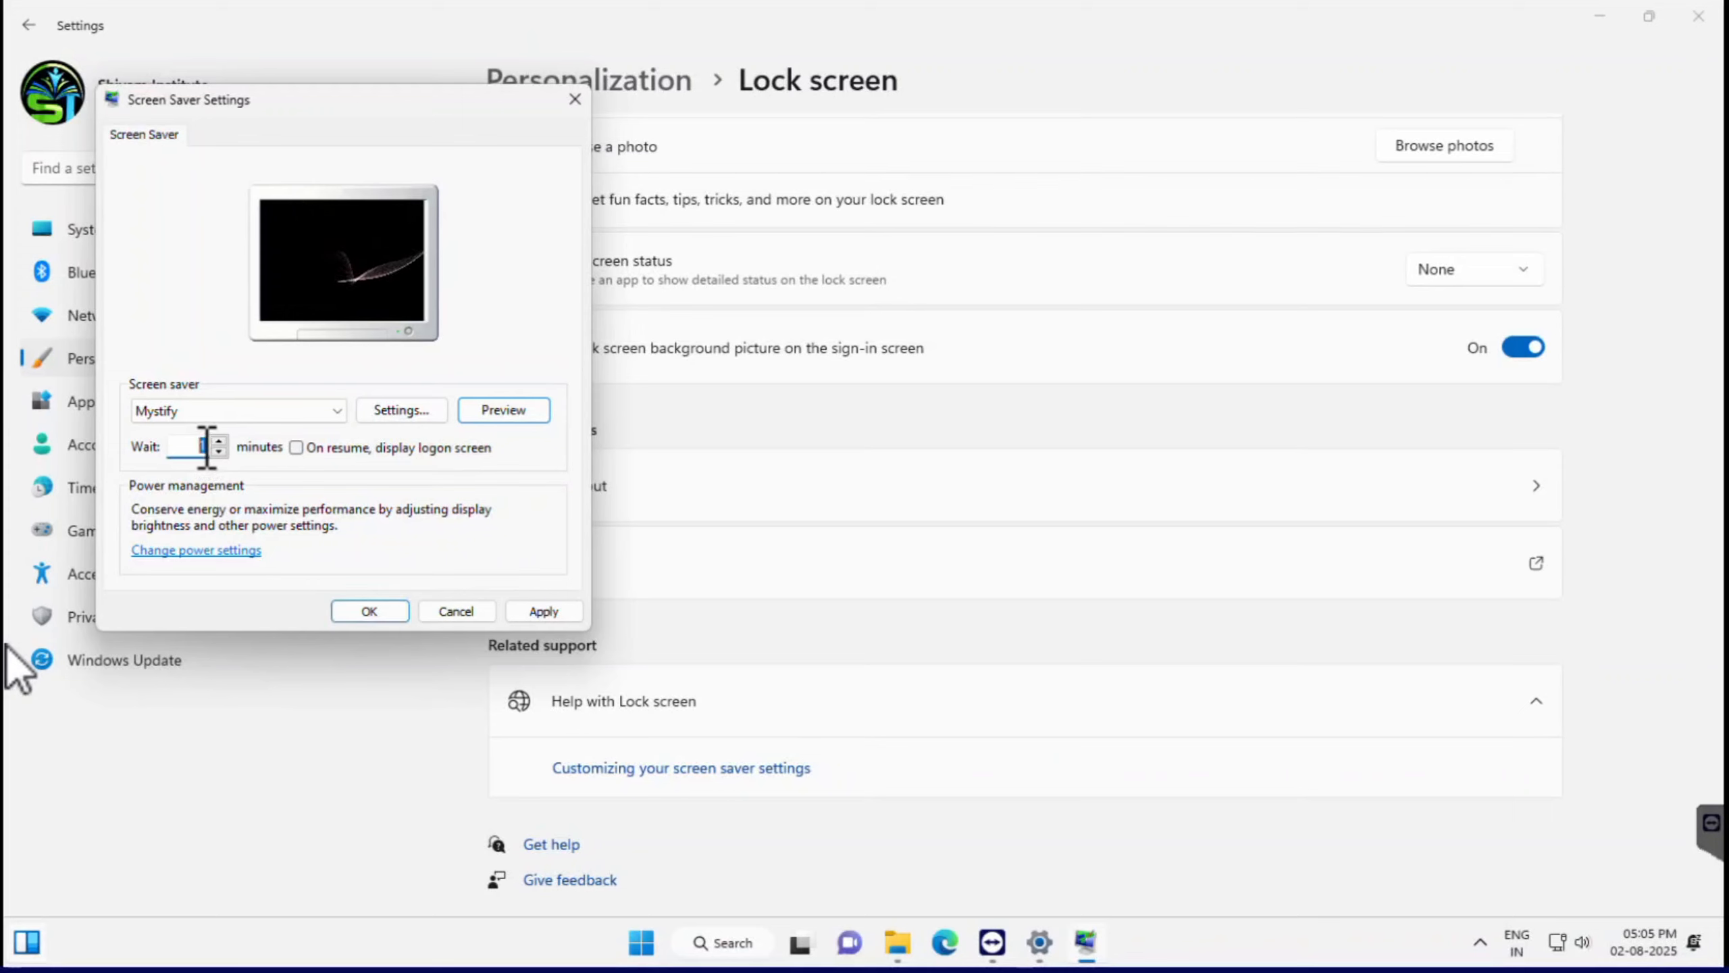
left_click(542, 611)
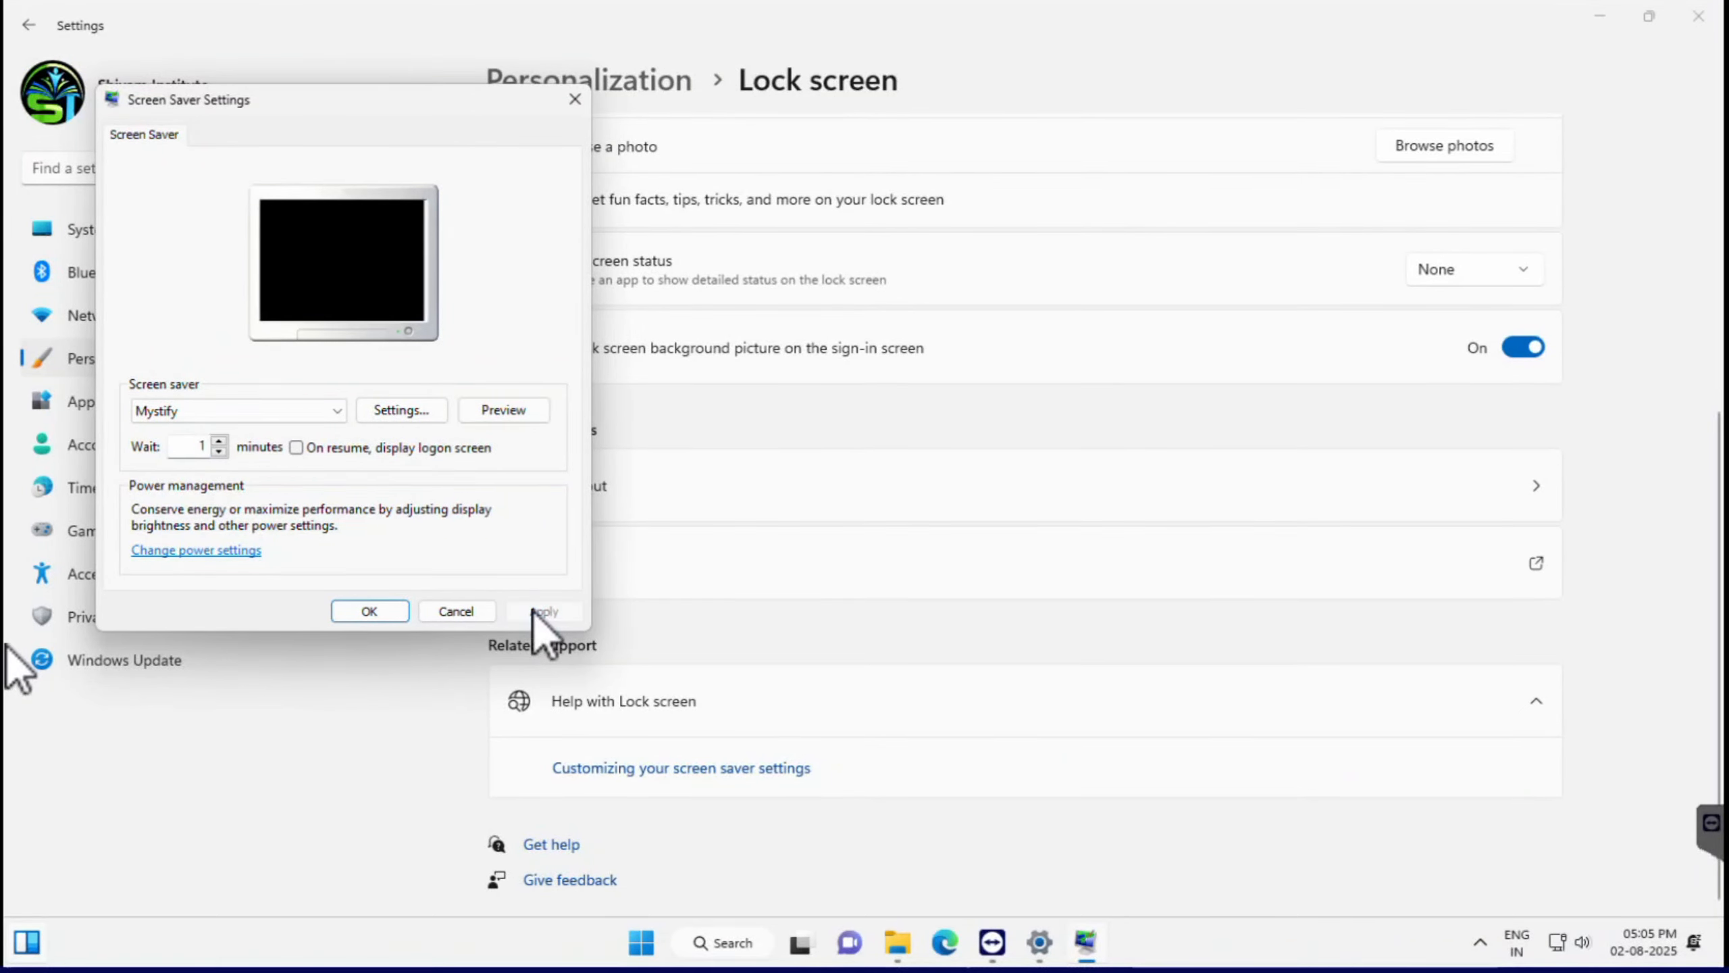
left_click(356, 611)
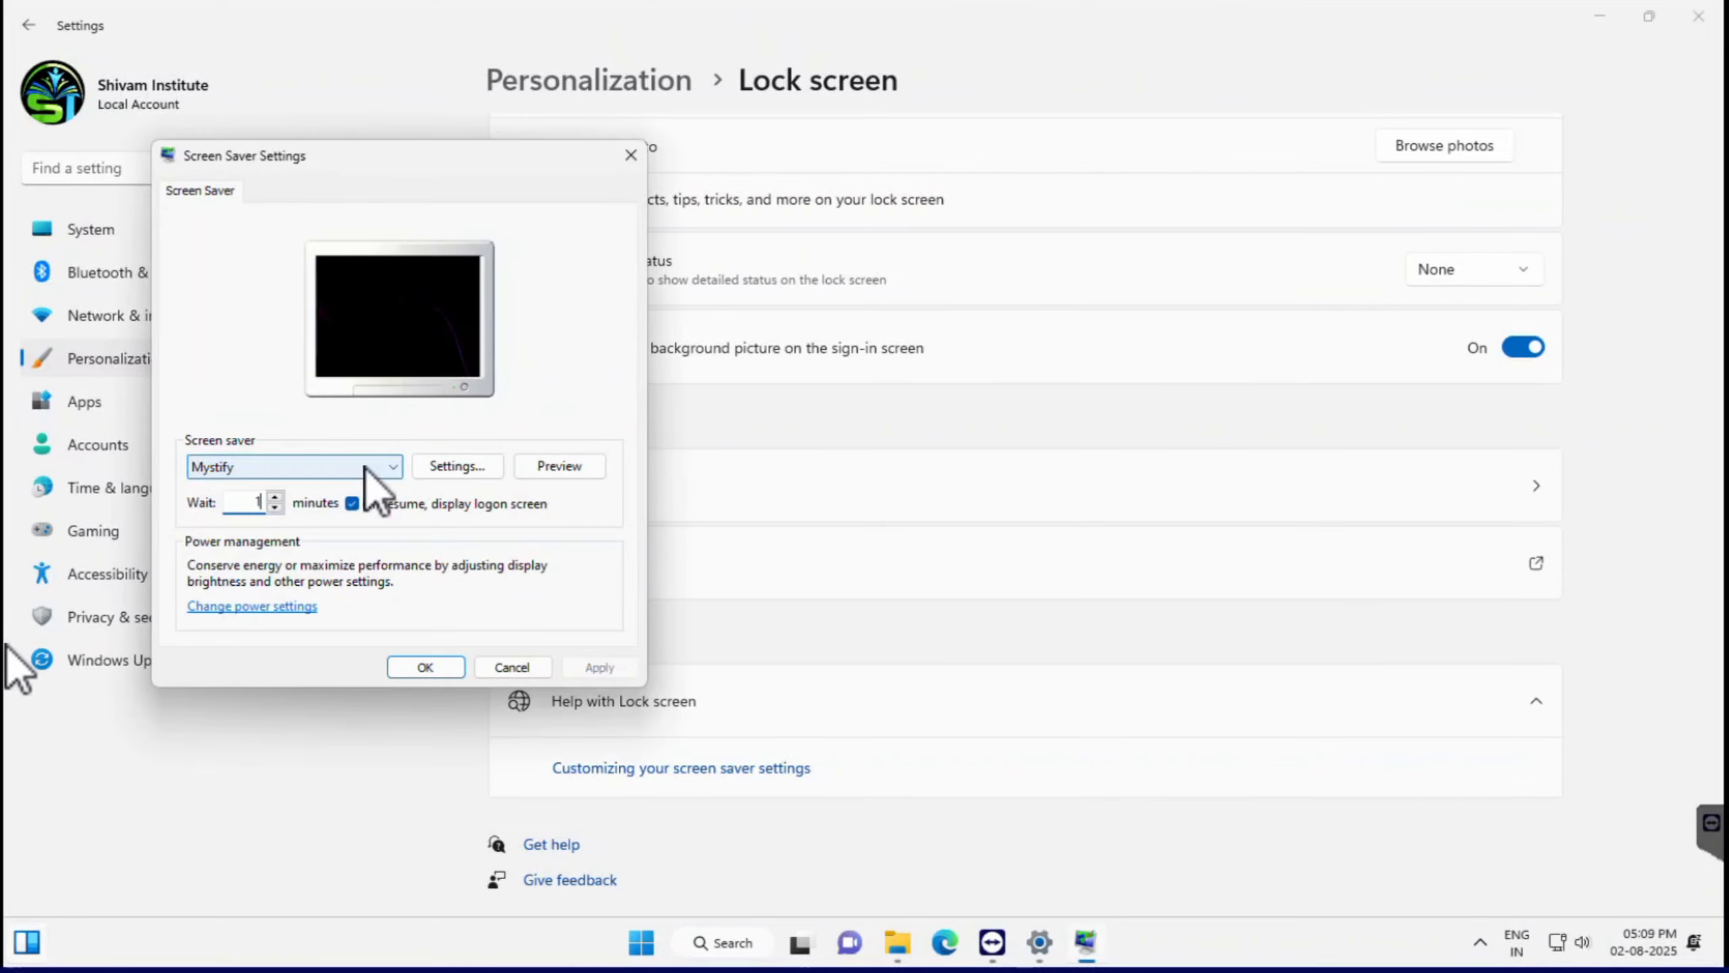
- Choose the 3D Text screen saver and open its settings
left_click(364, 469)
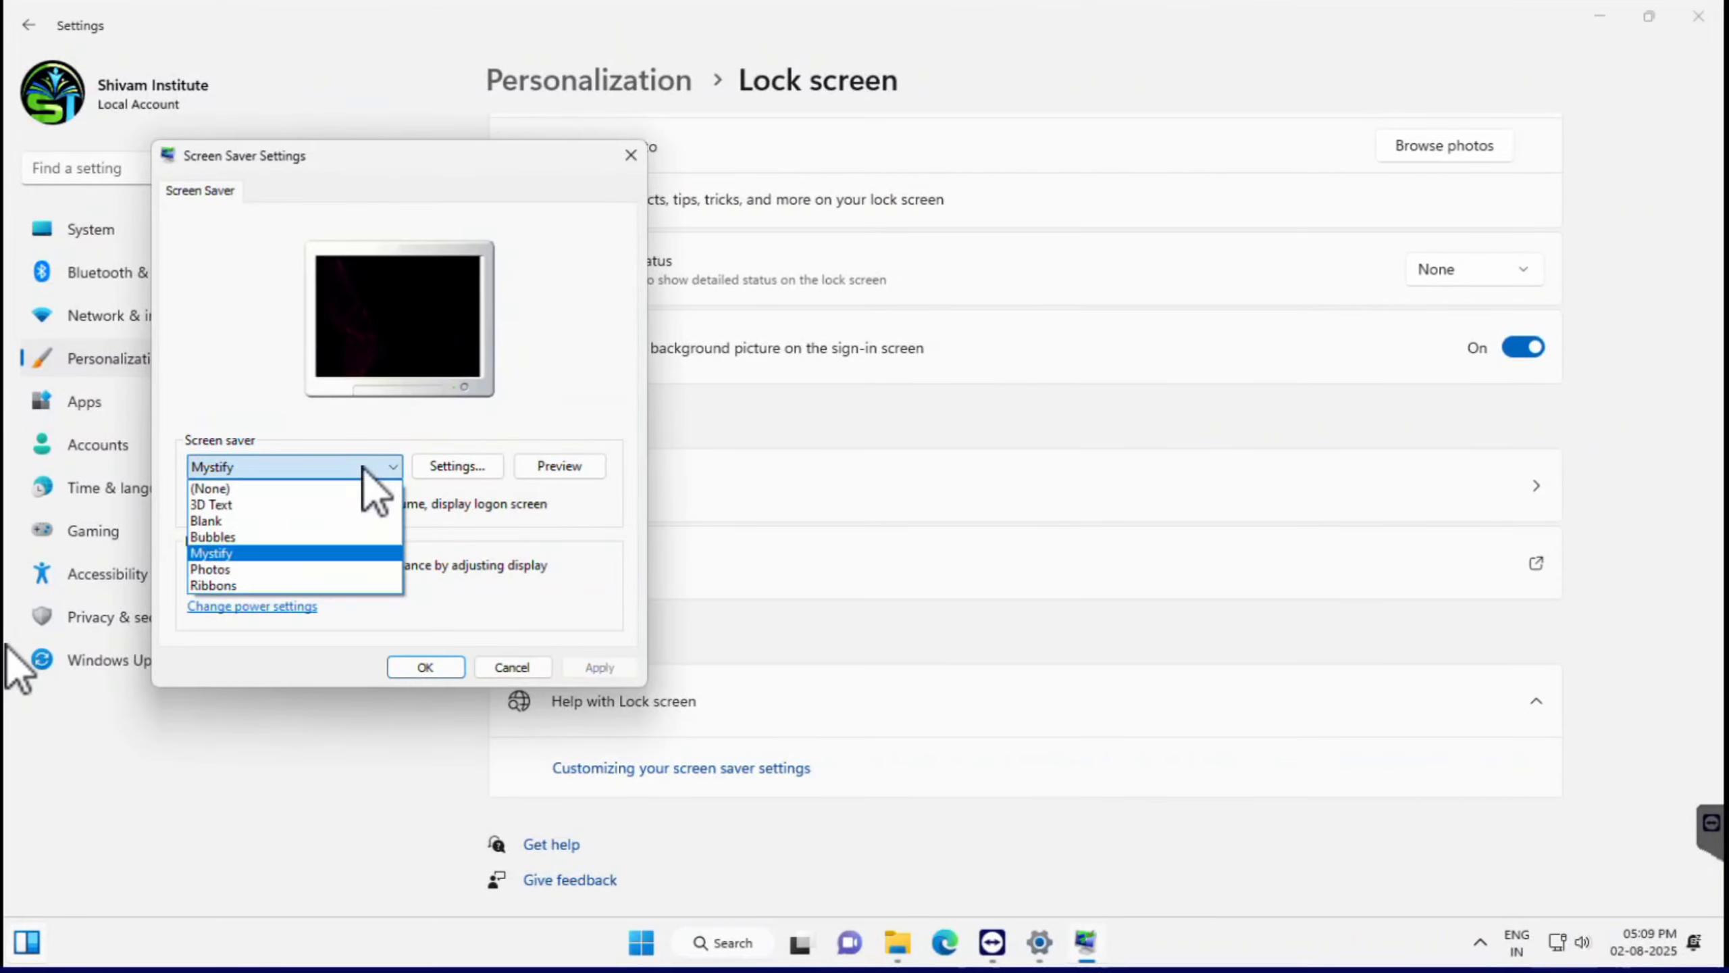
left_click(298, 504)
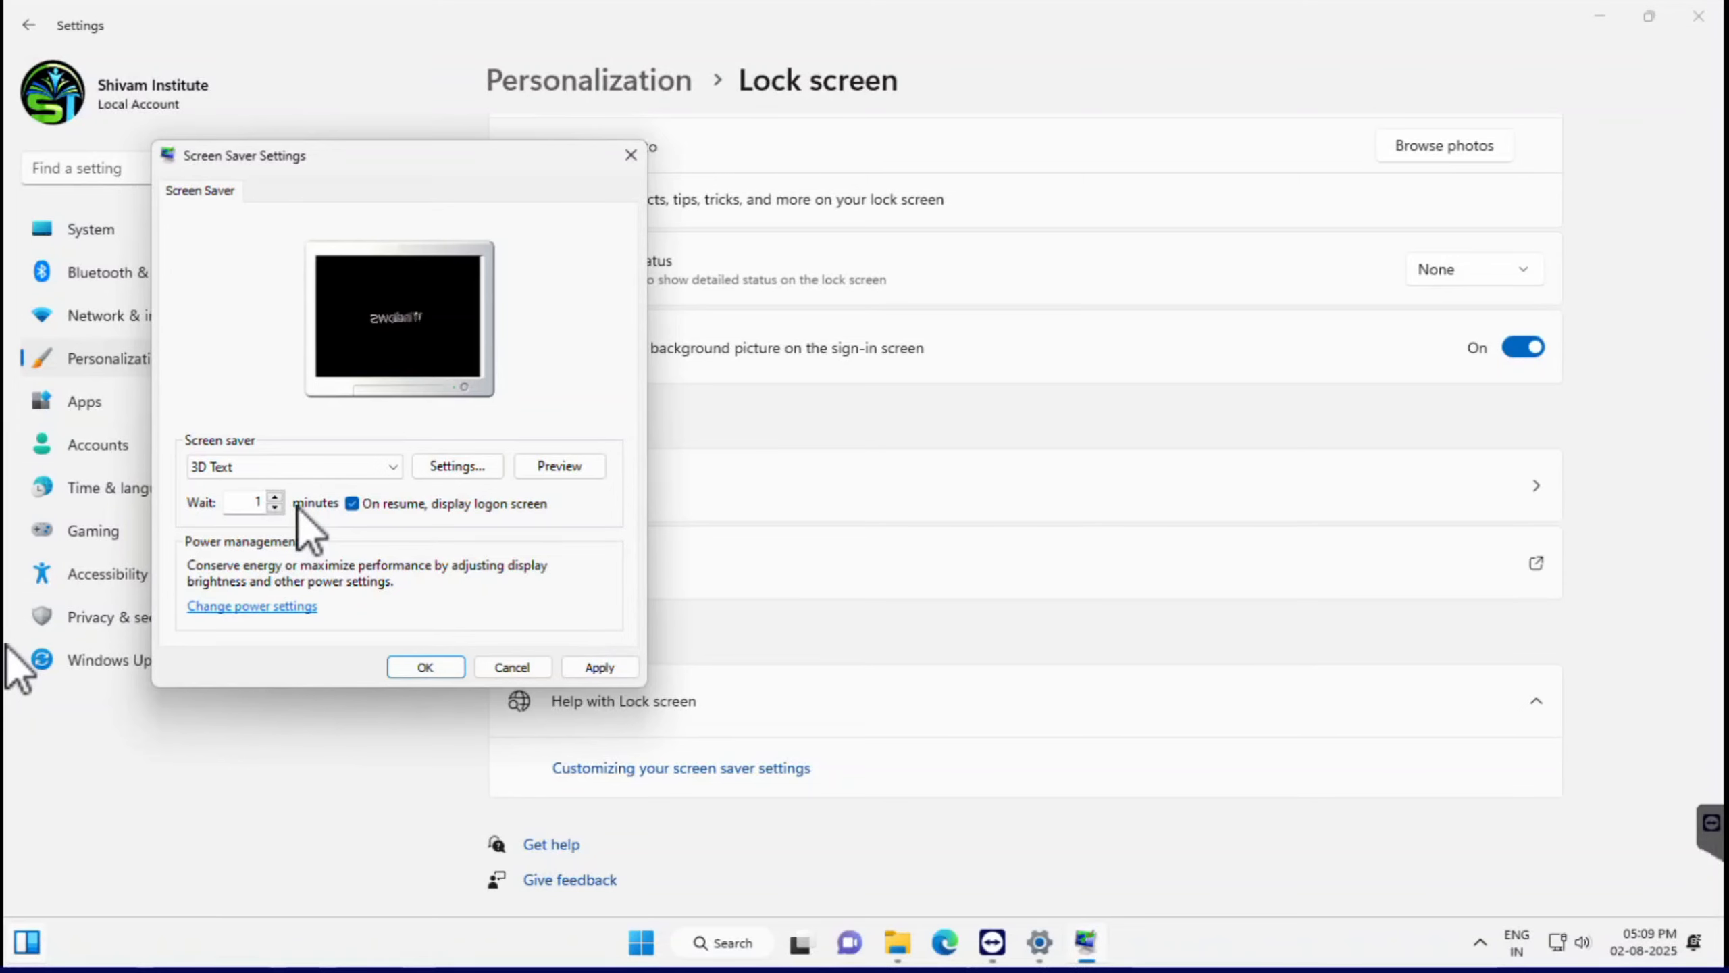
left_click(472, 471)
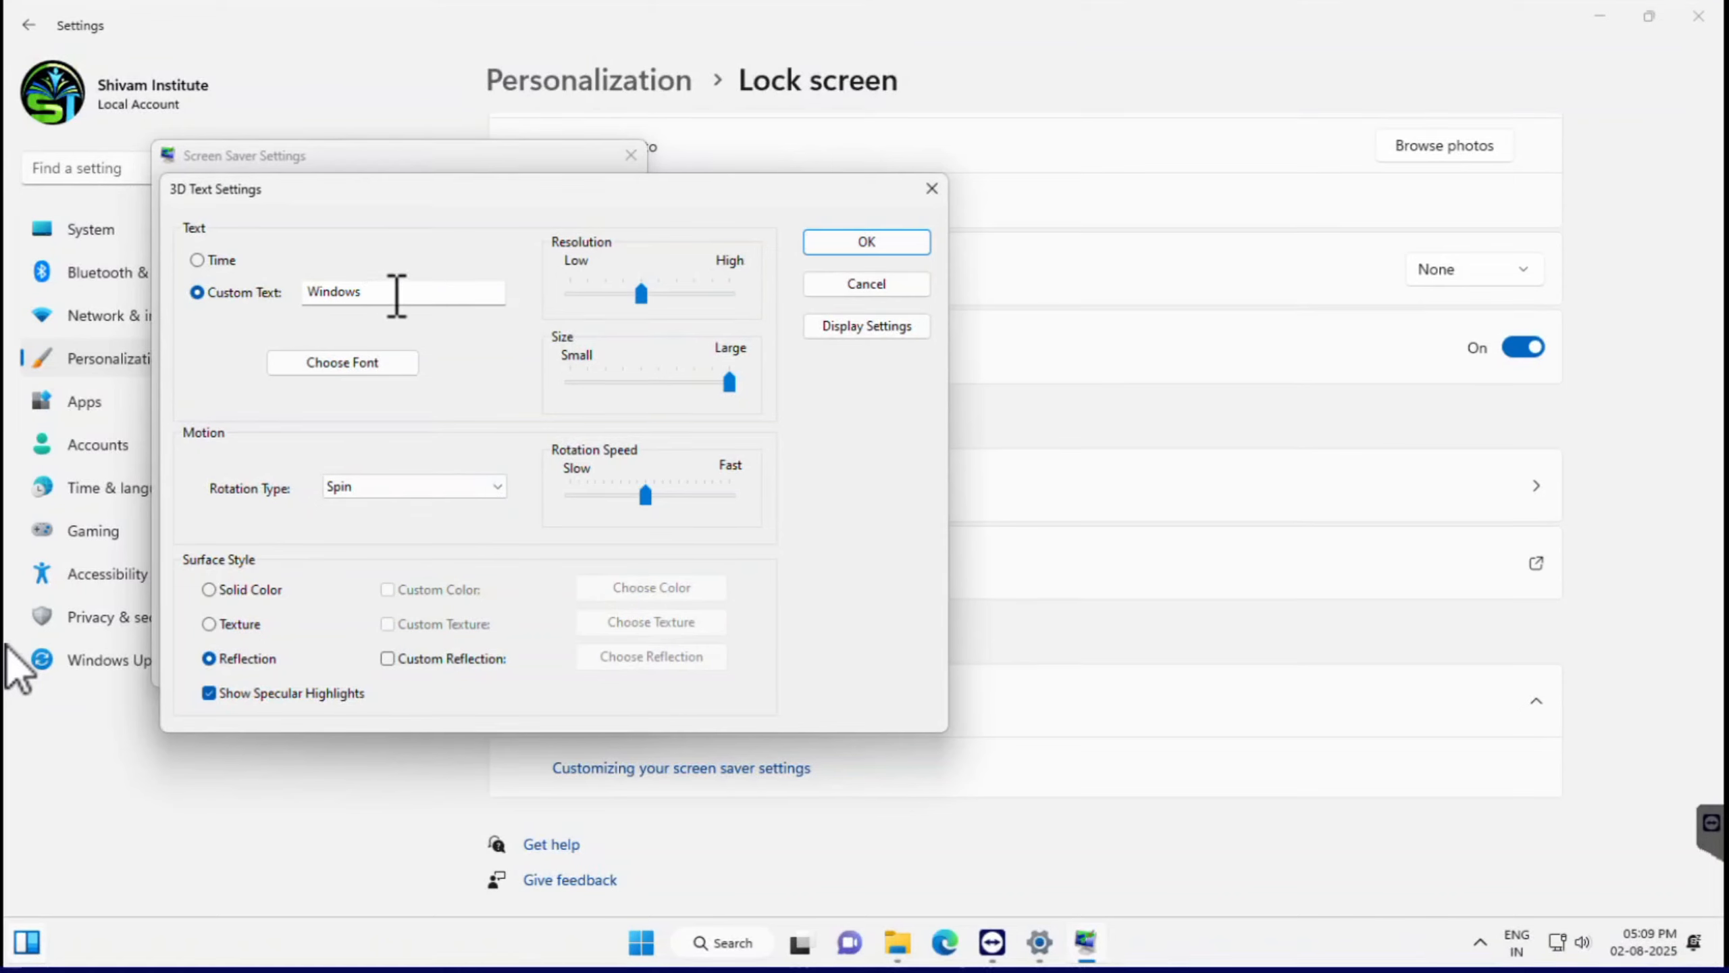
- Try the Time option for the 3D text and return to the custom text Windows
left_click_drag(394, 294, 304, 300)
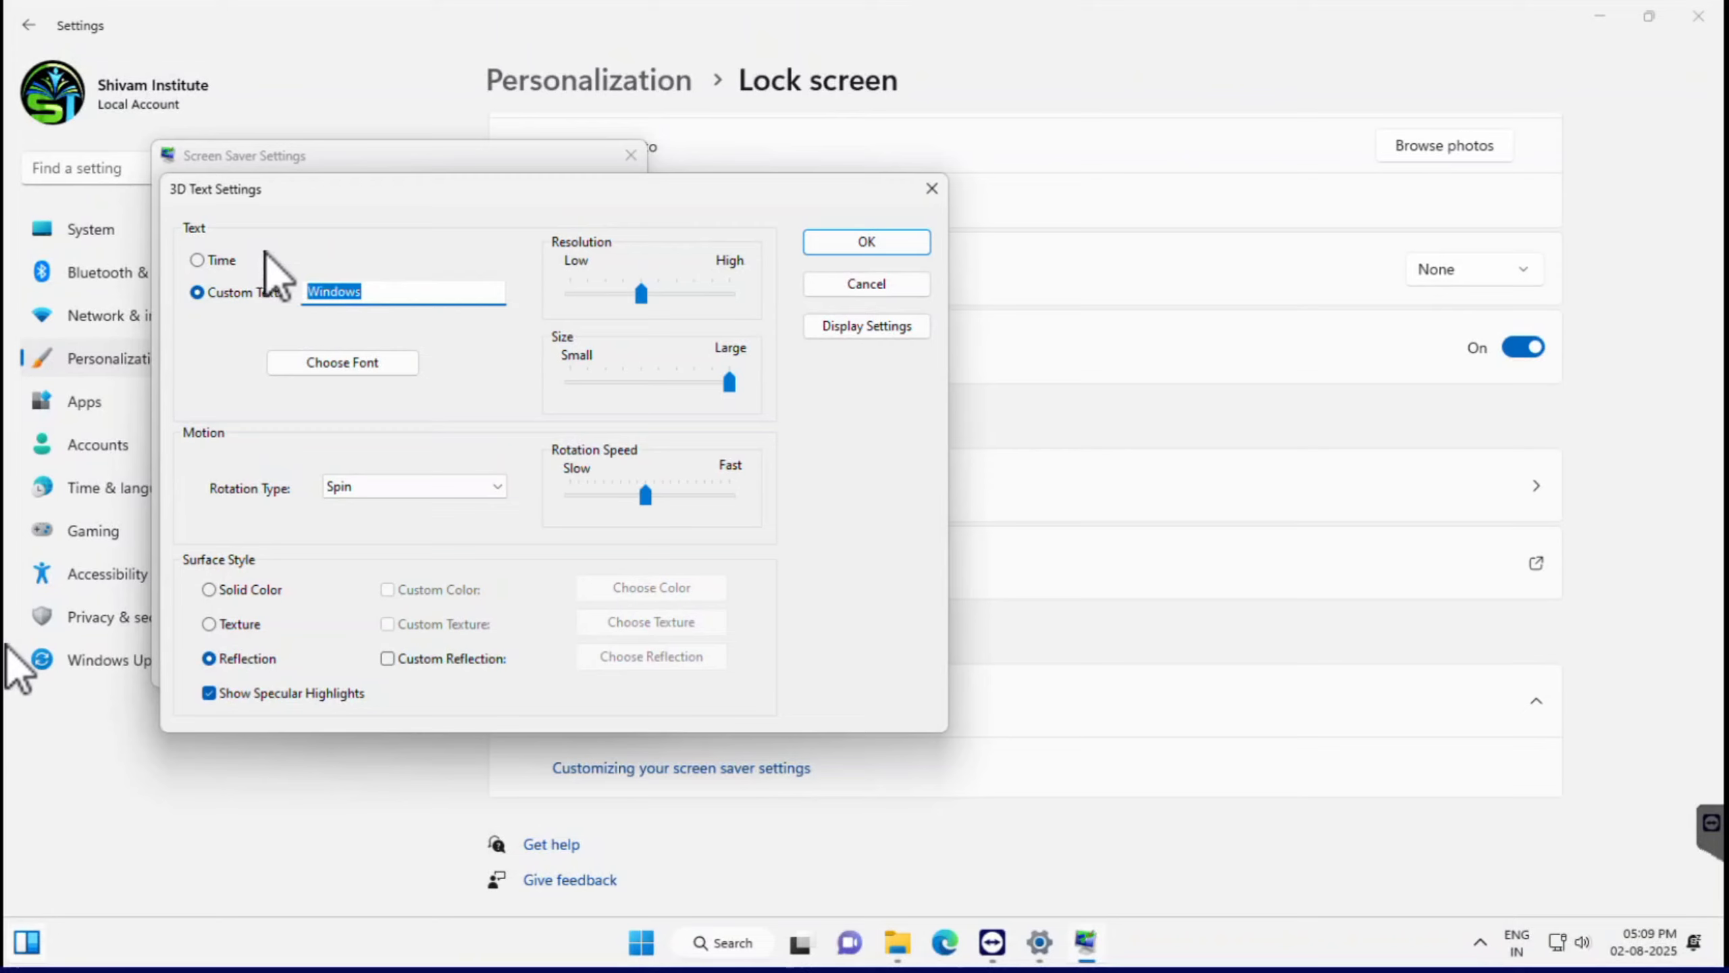
left_click(219, 260)
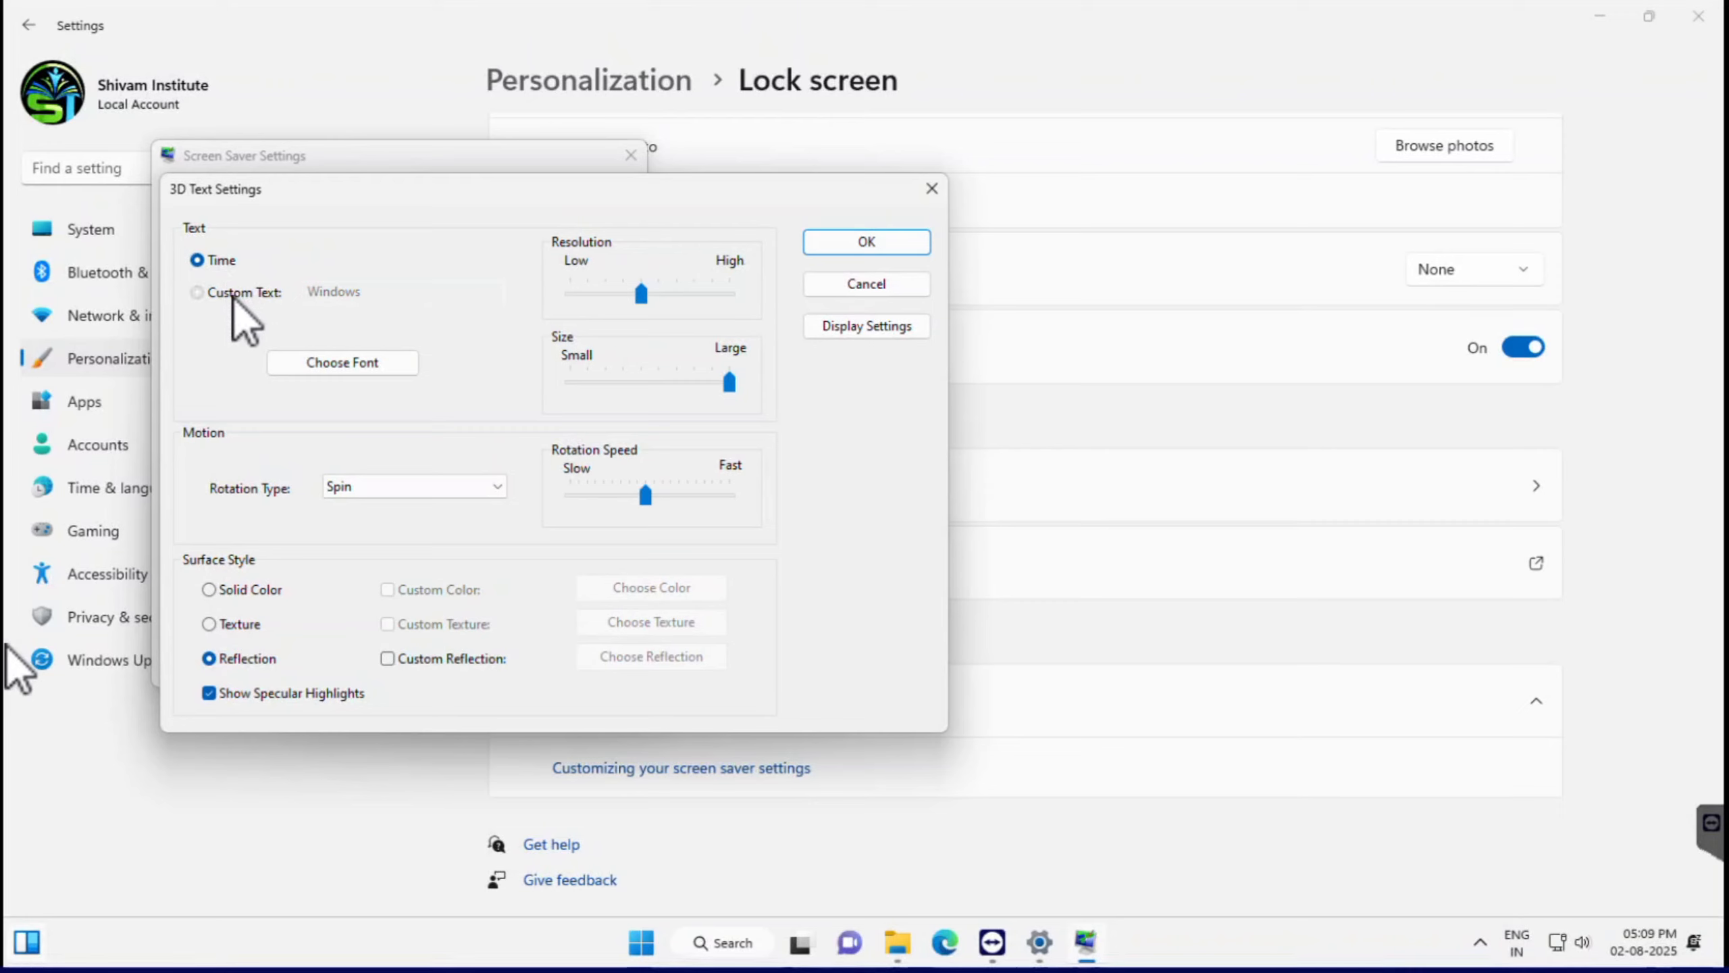
left_click(201, 292)
left_click(383, 294)
left_click_drag(382, 293, 301, 309)
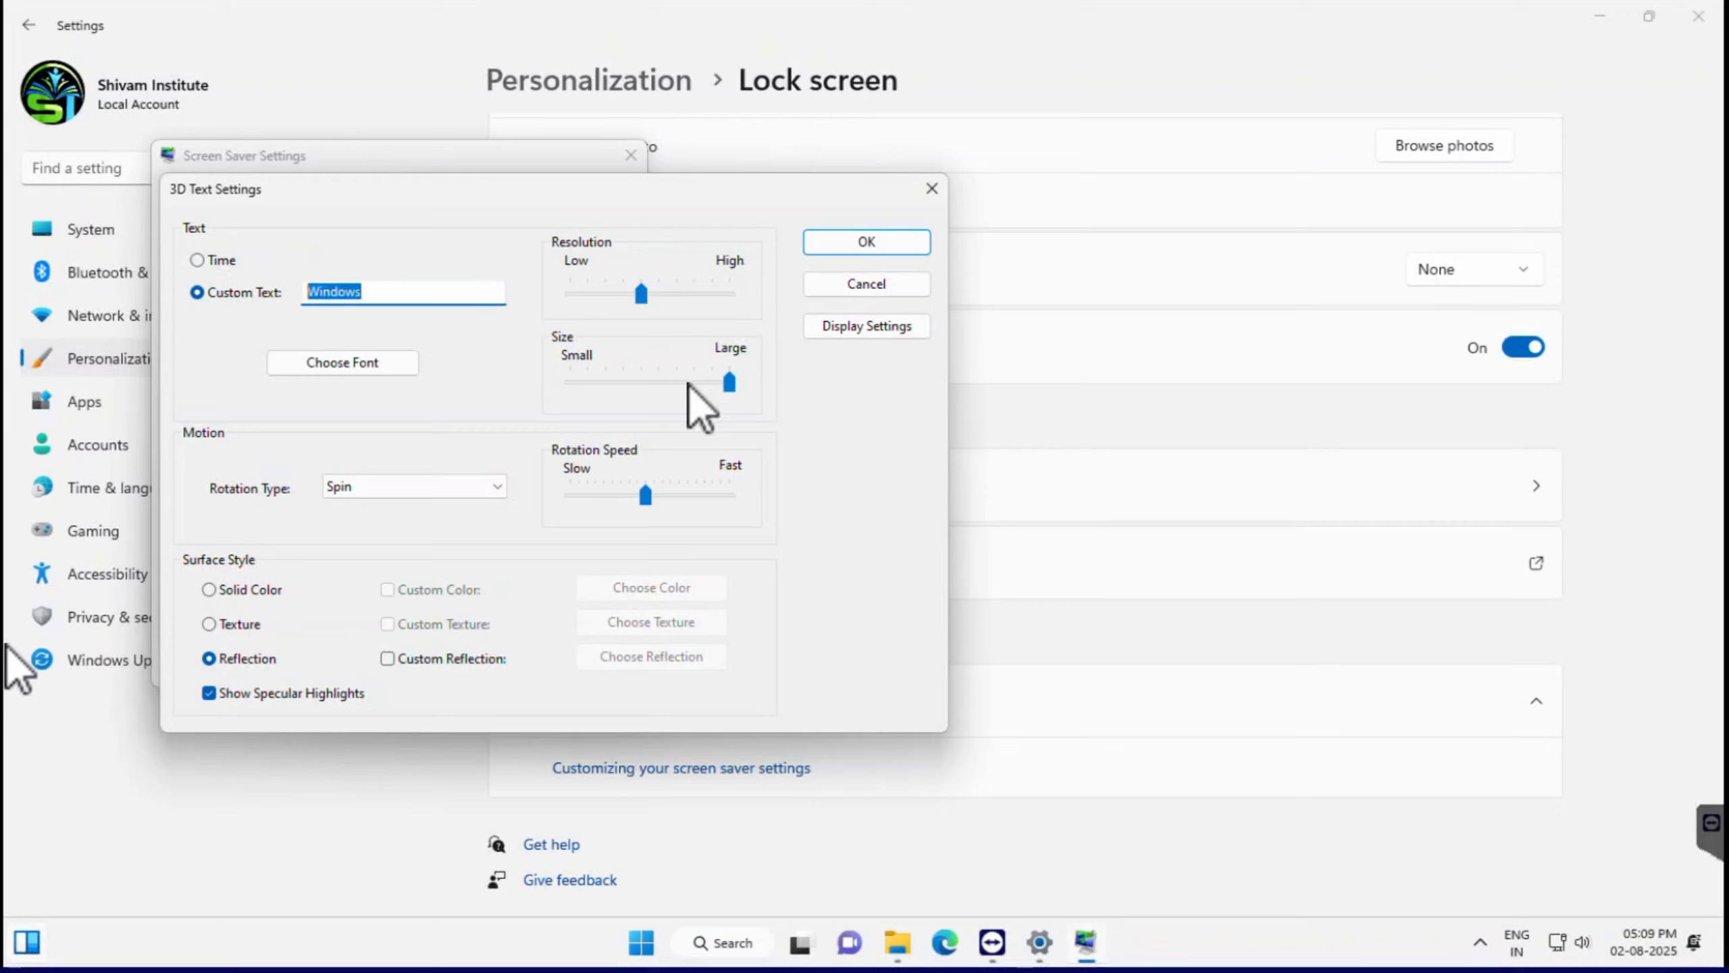
left_click(411, 287)
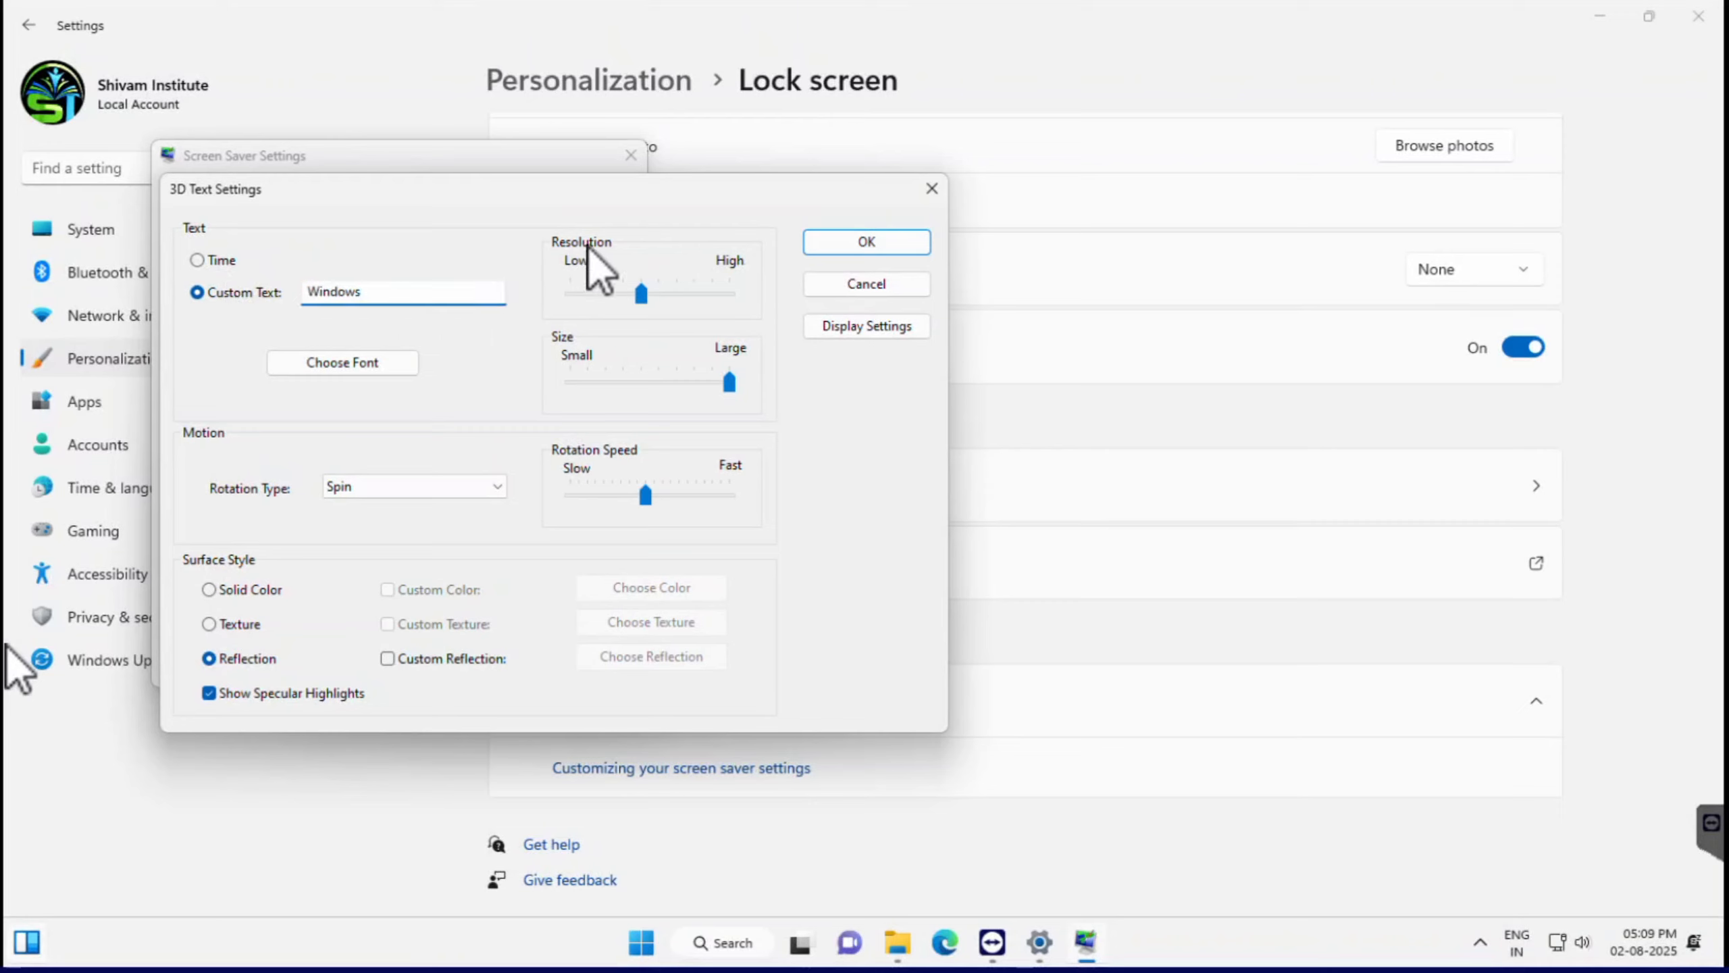
- Raise the 3D text resolution slightly, try adjusting its size and rotation speed, and select Spin as the rotation type
left_click_drag(642, 301, 658, 300)
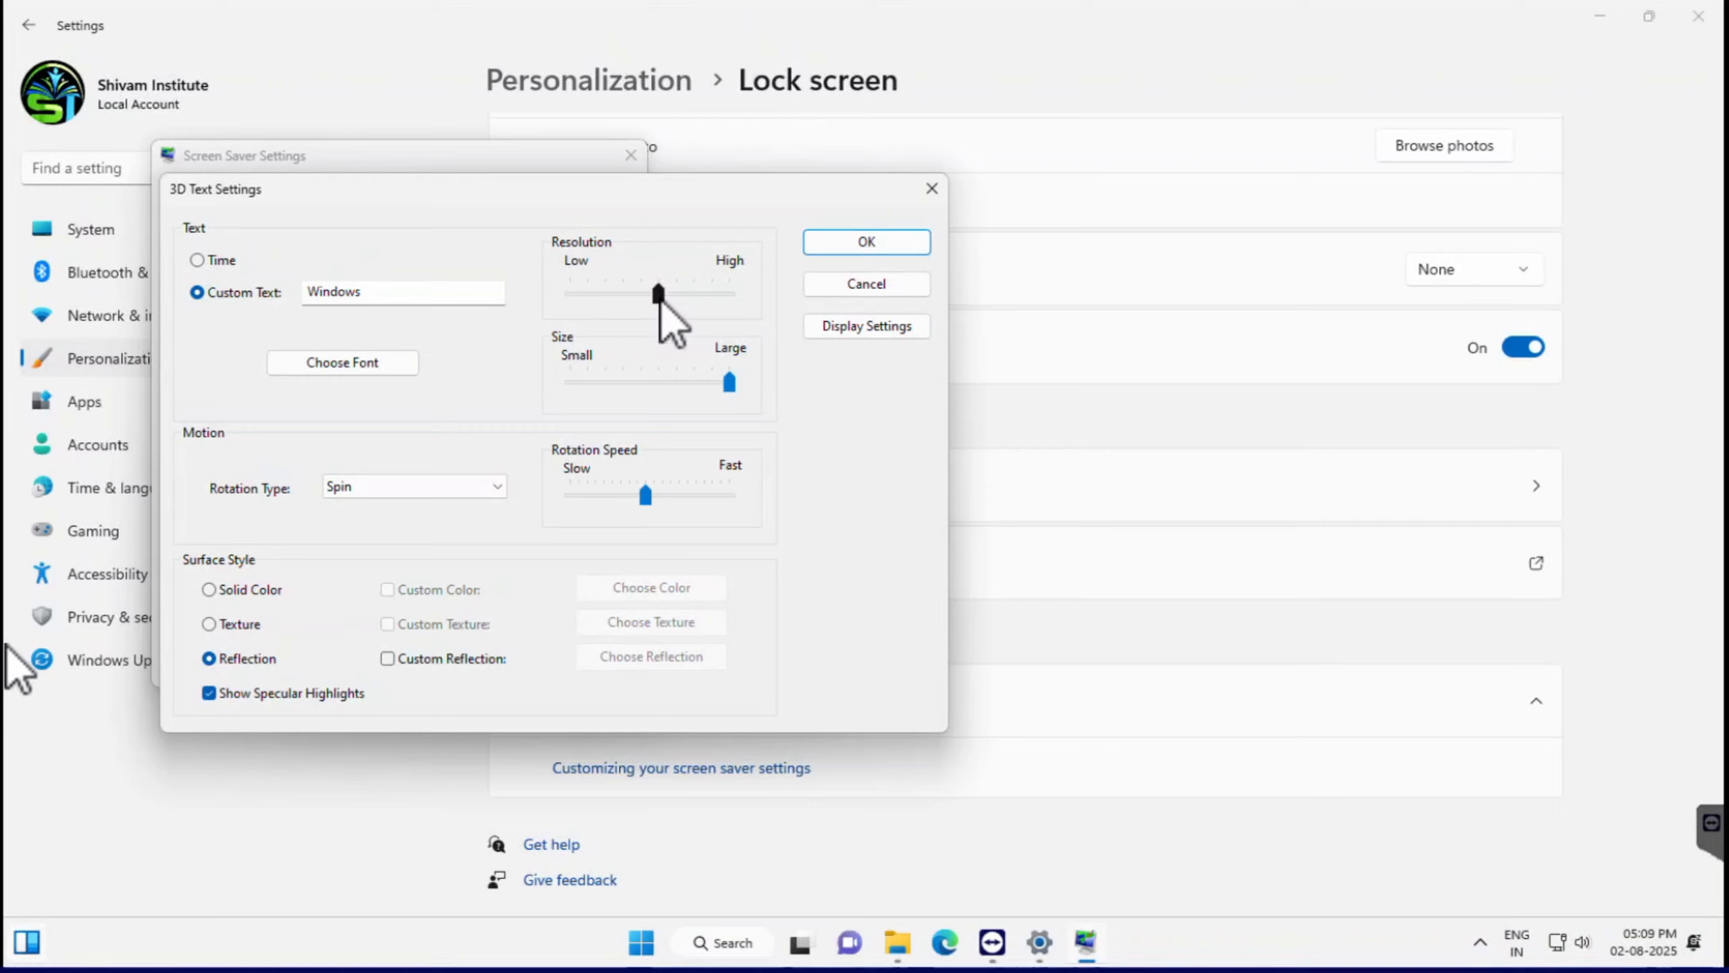
left_click_drag(734, 387, 587, 398)
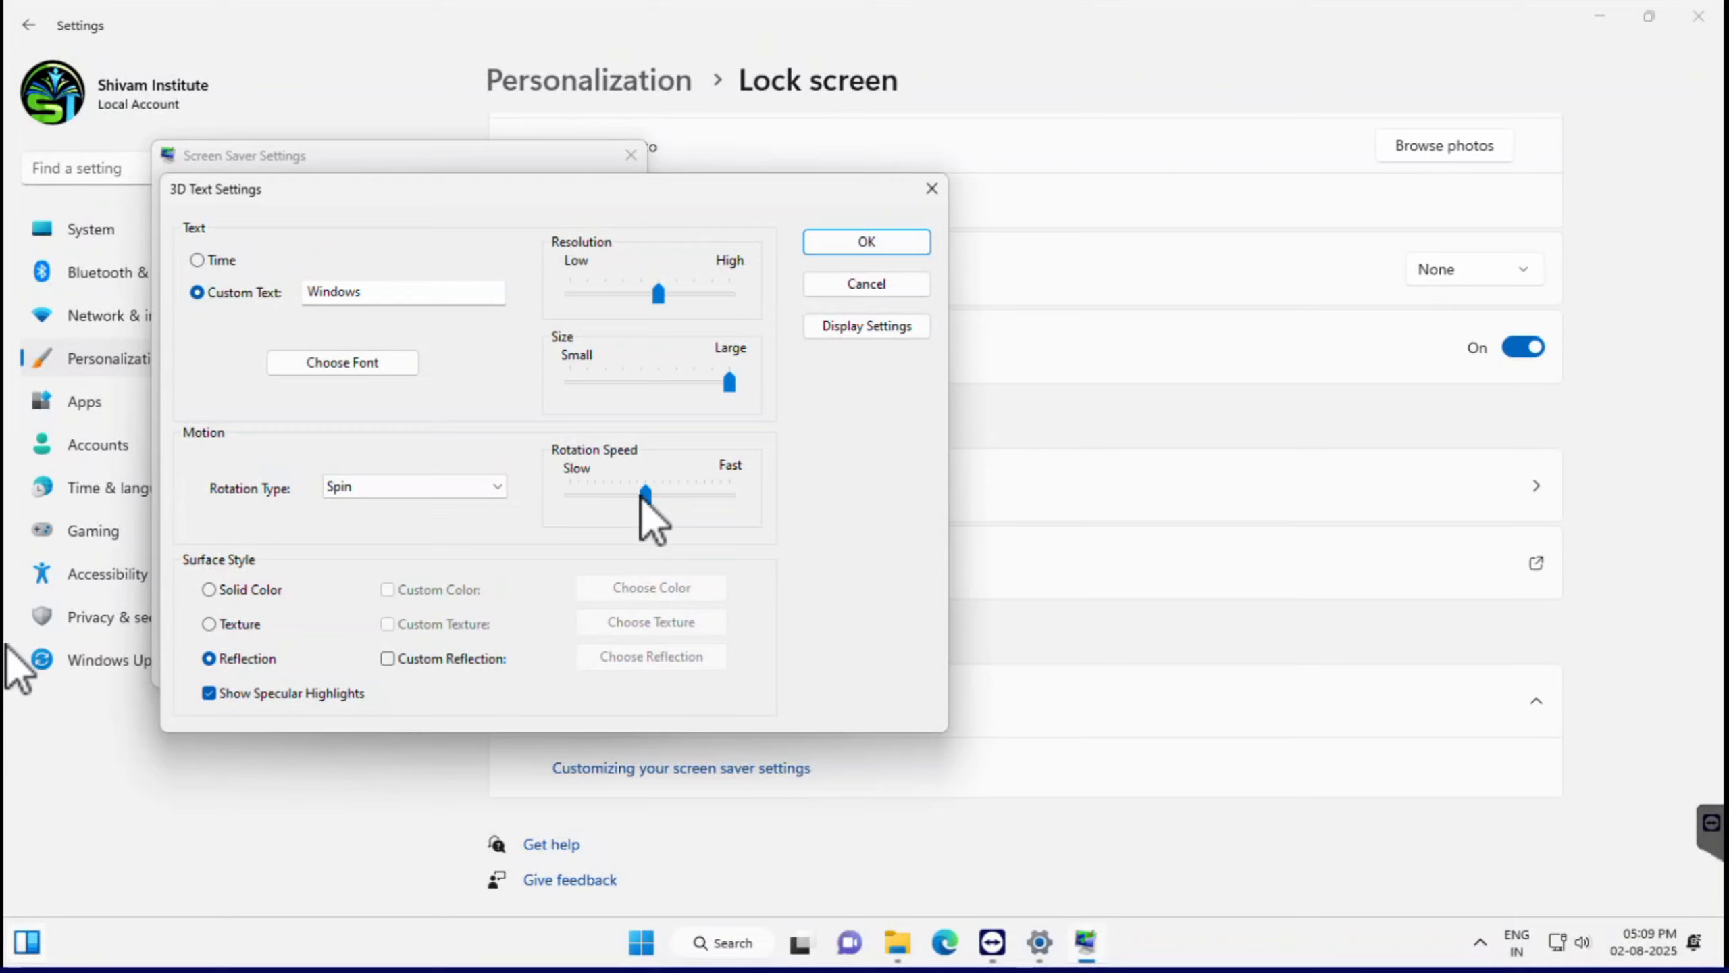
mouse_move(644, 493)
left_mouse_down()
mouse_move(629, 495)
mouse_move(673, 497)
mouse_move(645, 501)
left_mouse_up()
left_click(497, 487)
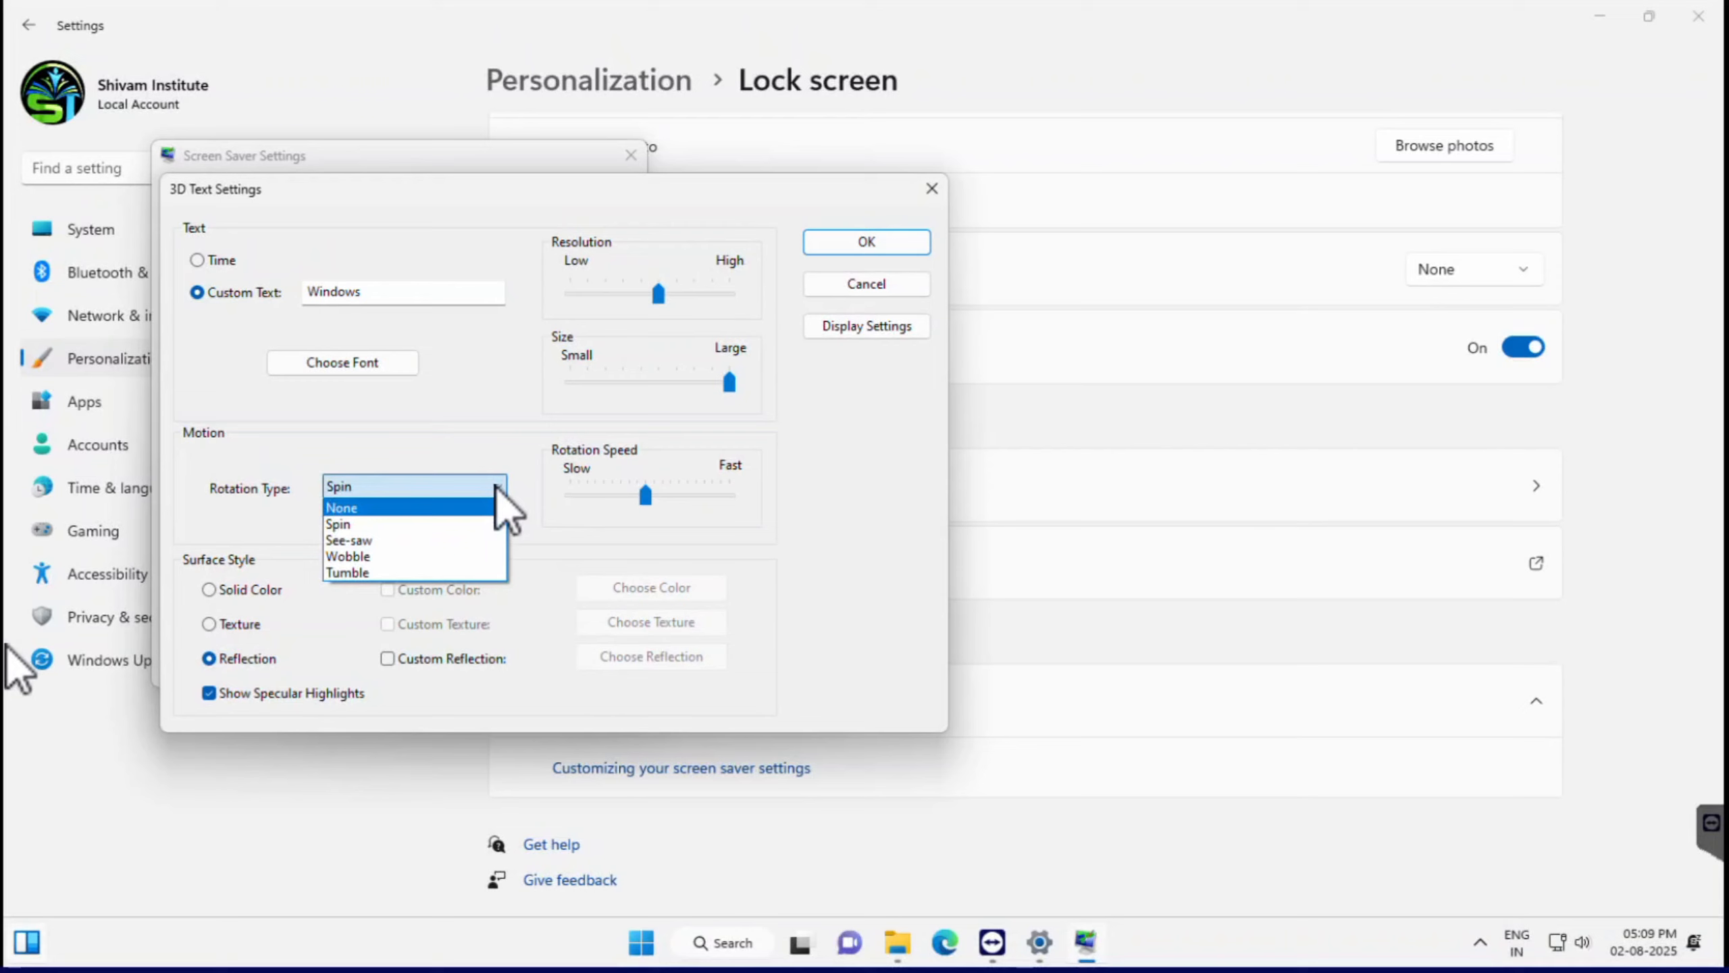
left_click(381, 523)
- Give the 3D text a solid custom green colour (red 5, green 233, blue 97) and apply the 3D Text screen saver
left_click(250, 593)
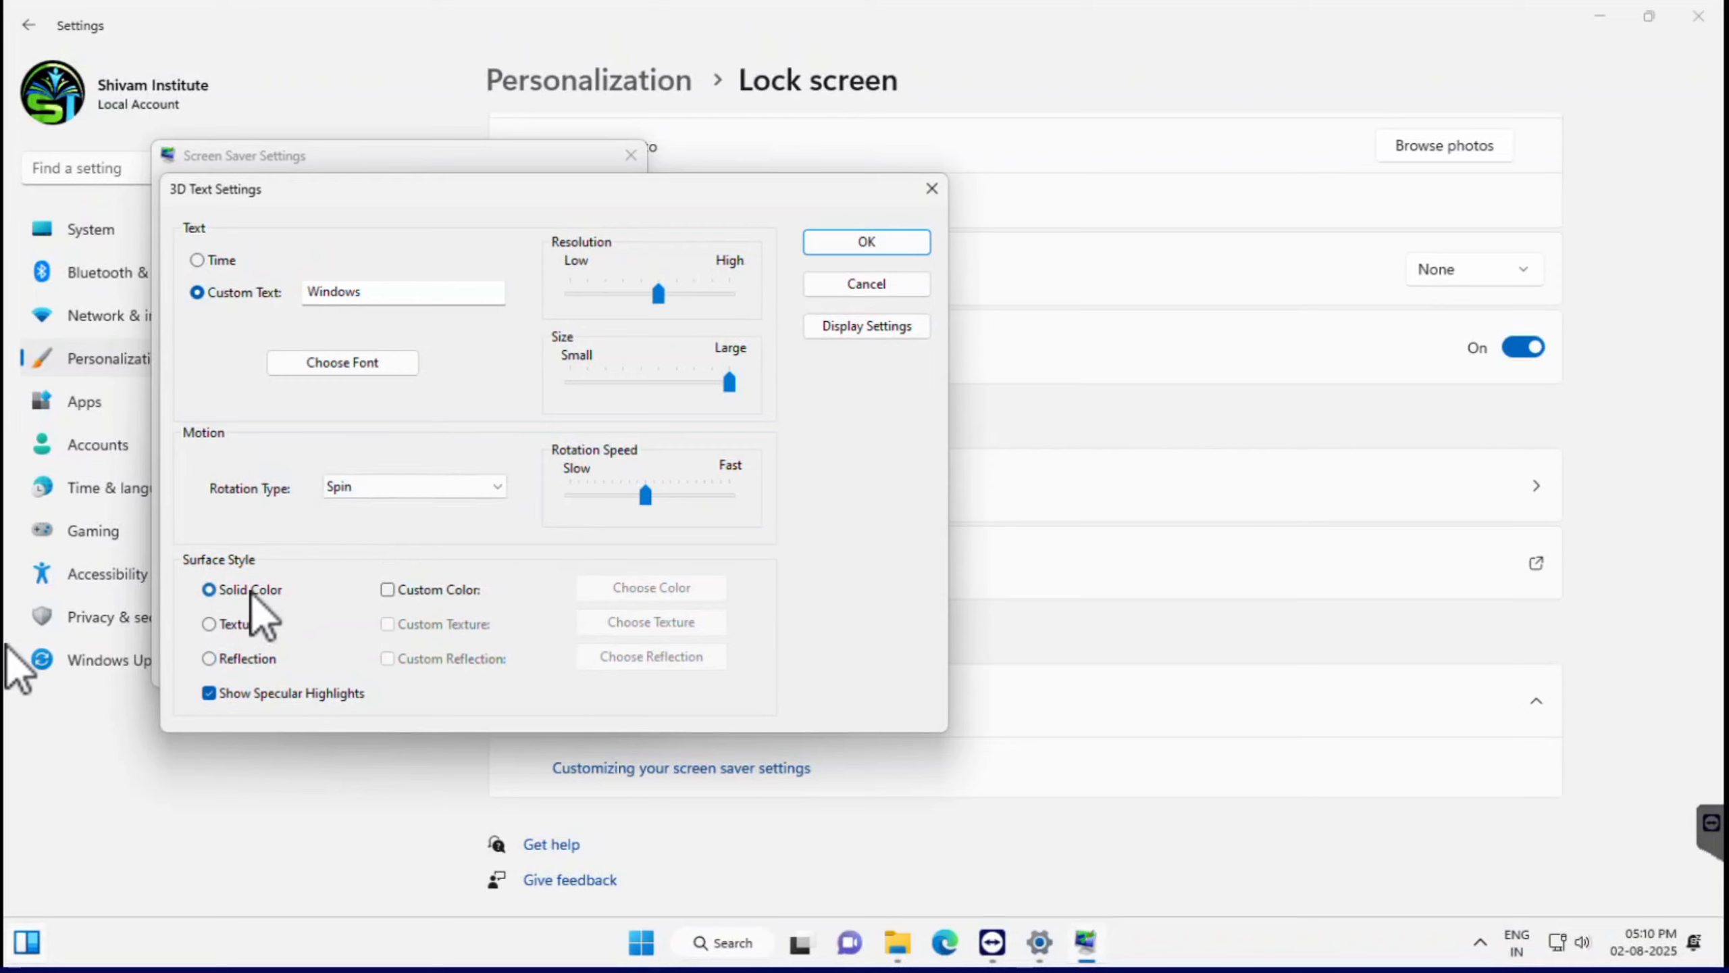
left_click(411, 593)
left_click(684, 589)
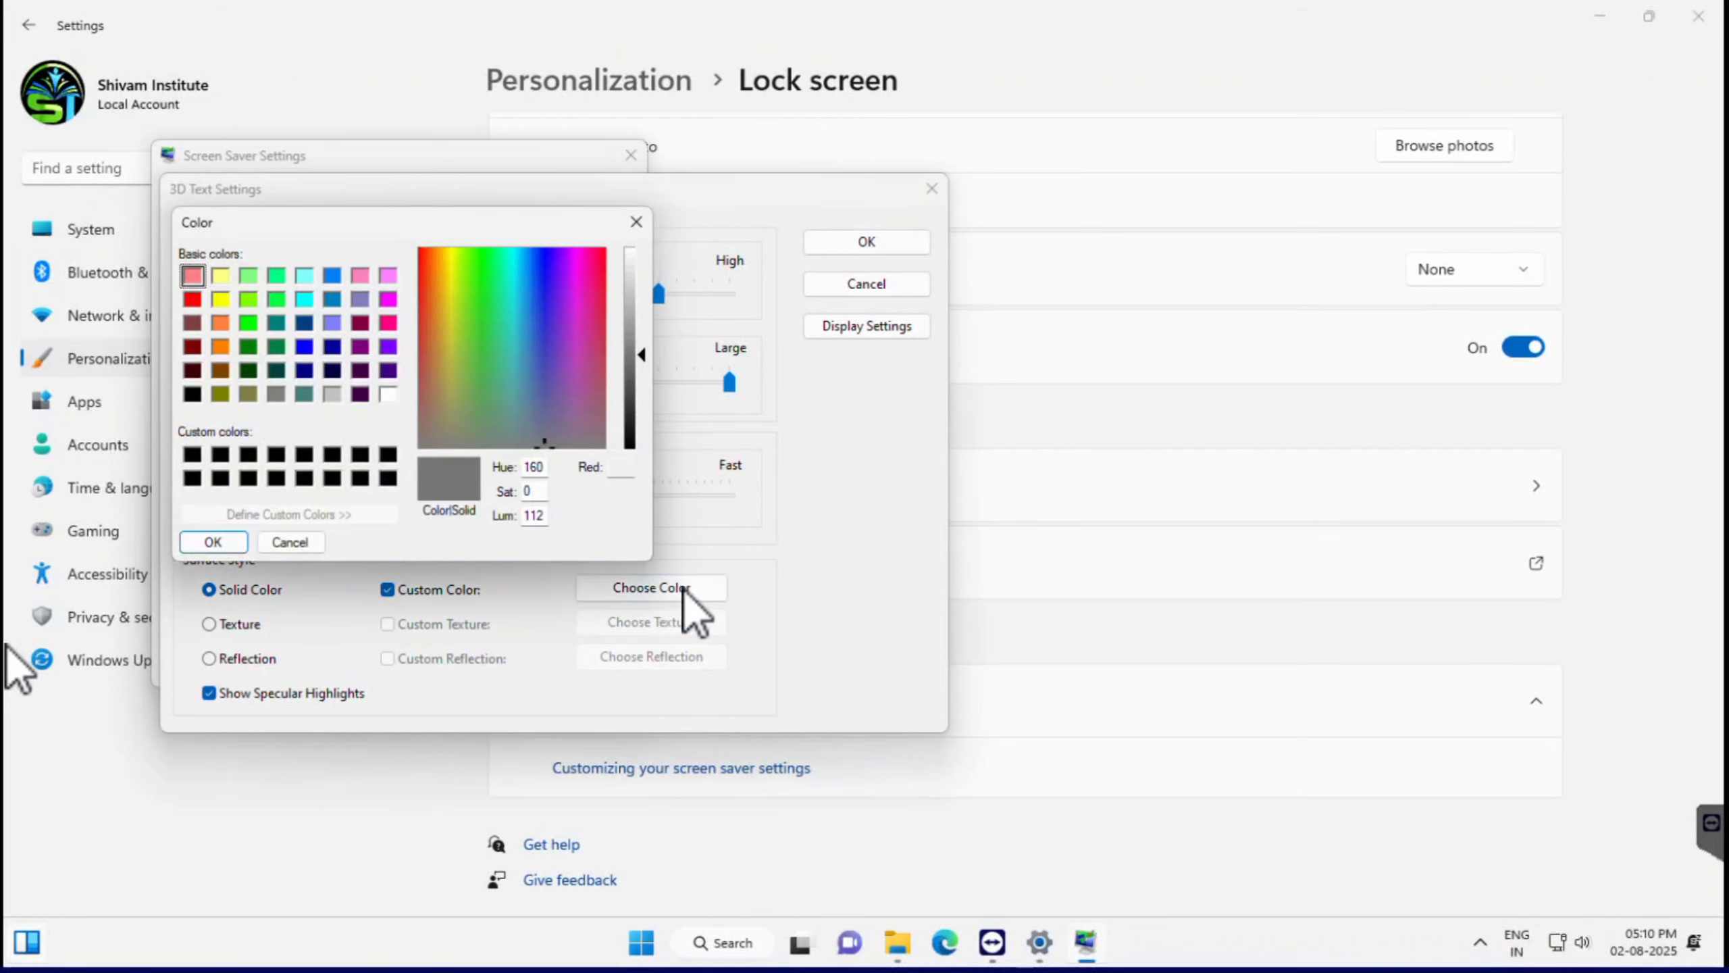
left_click_drag(469, 333, 494, 257)
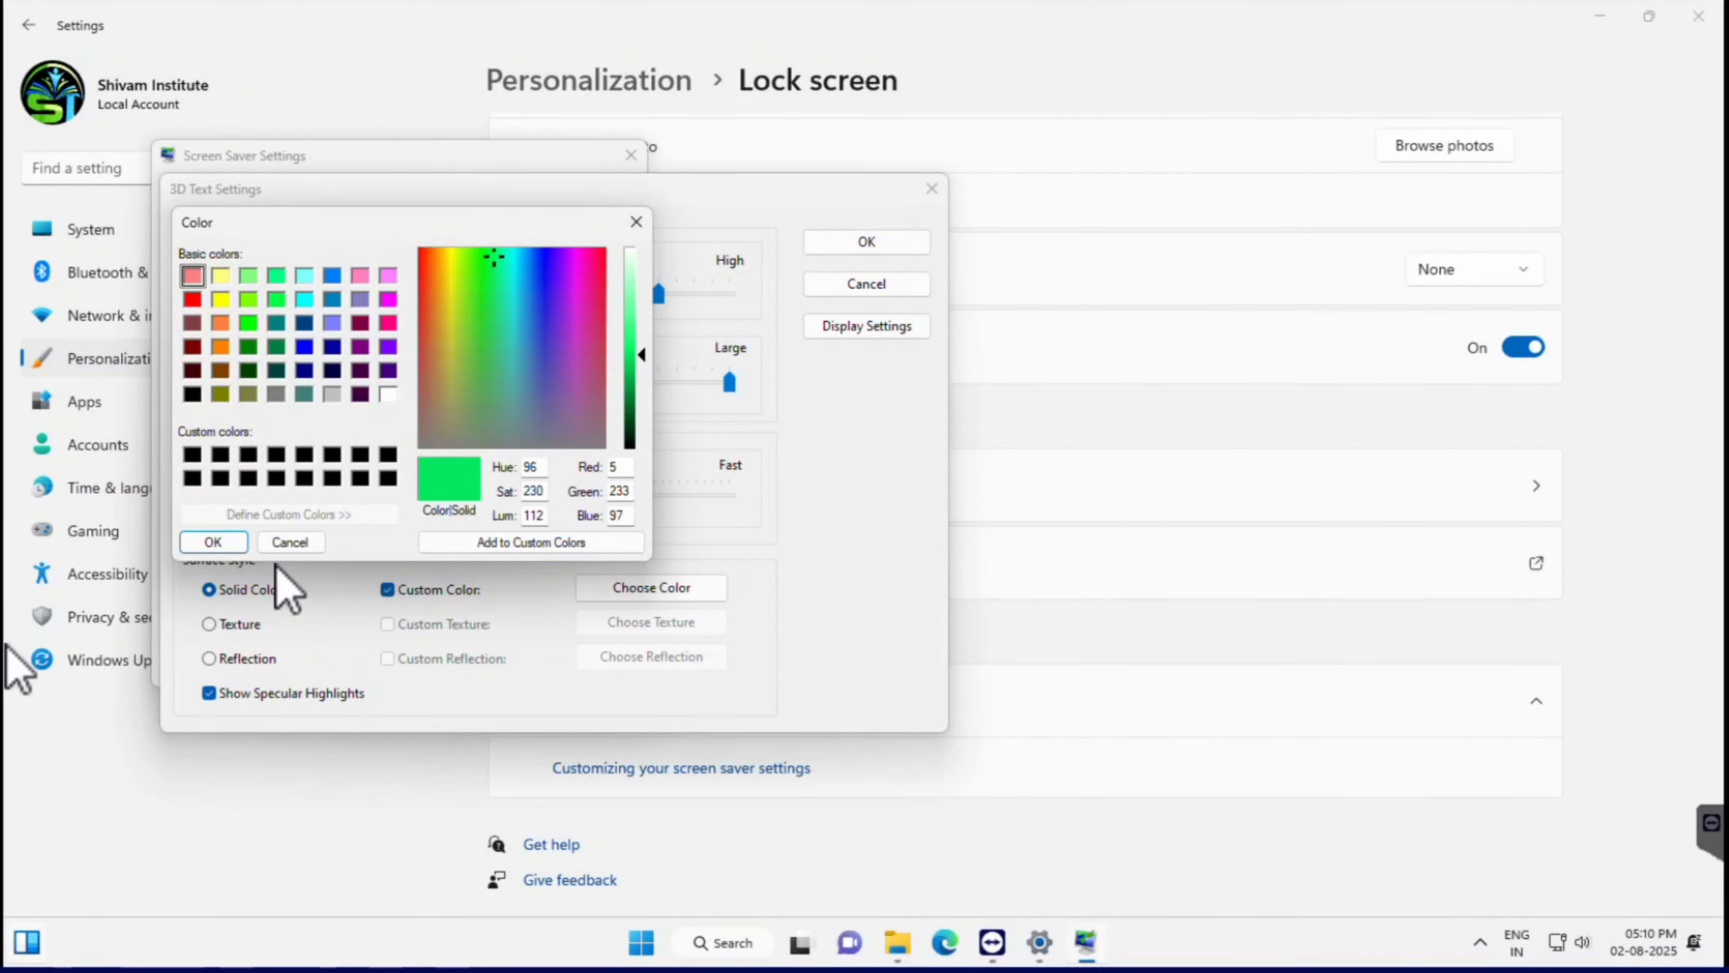
left_click(207, 543)
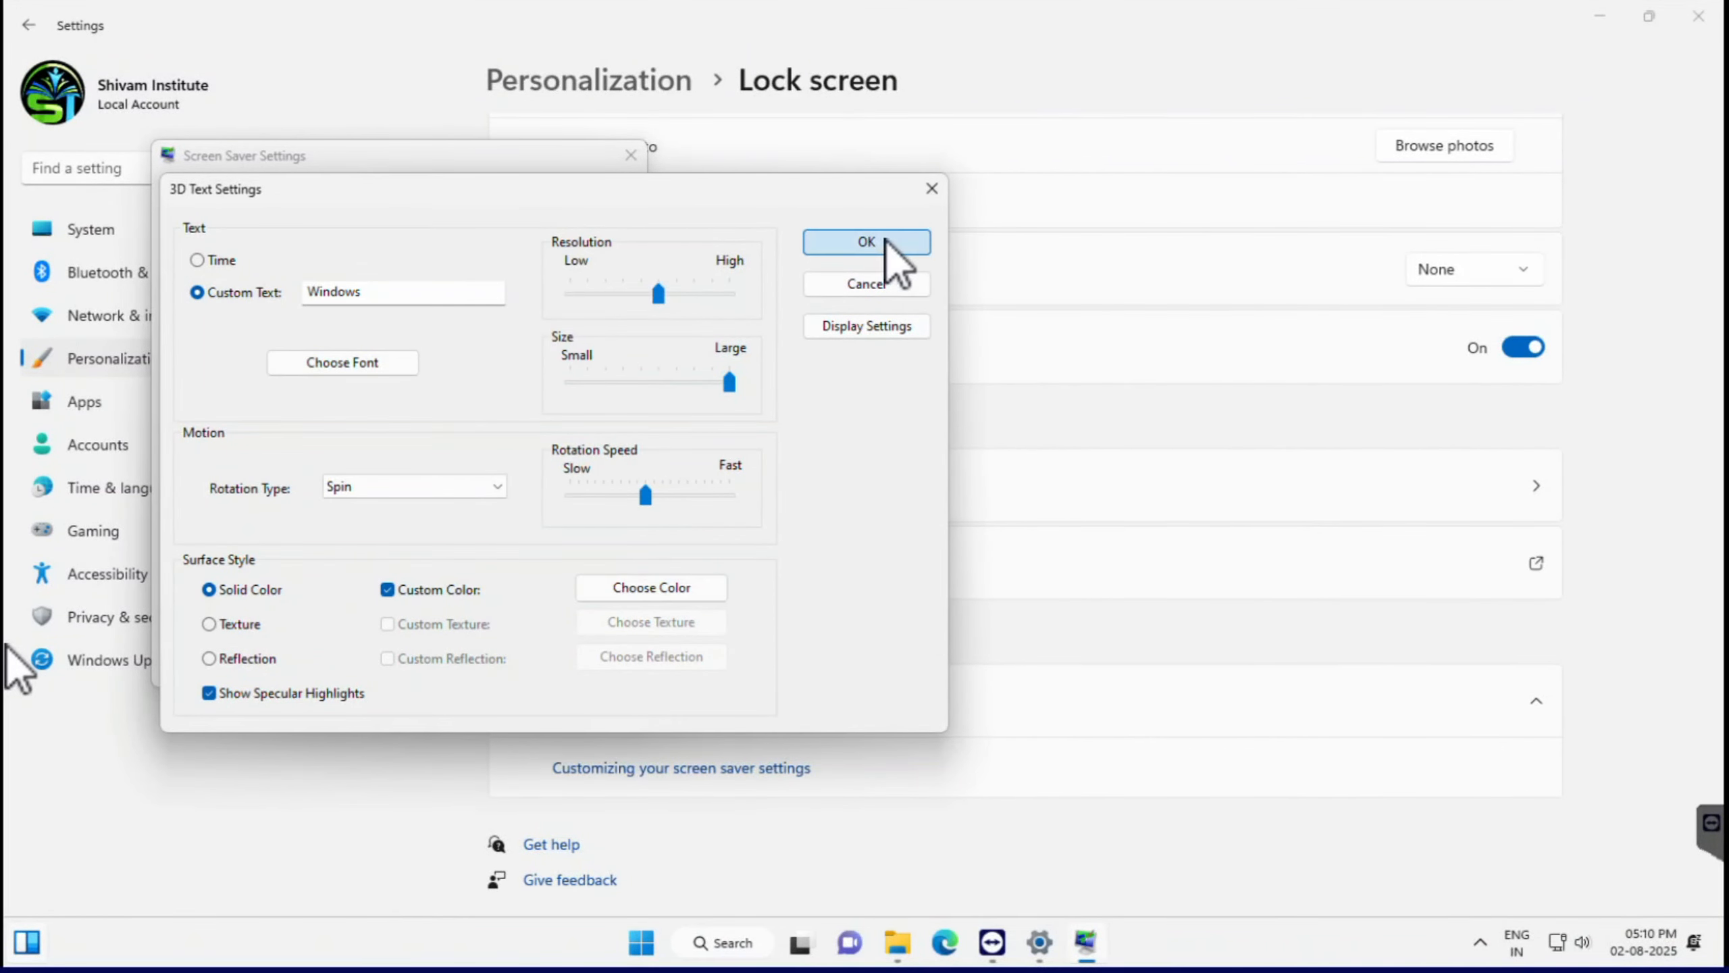
left_click(886, 243)
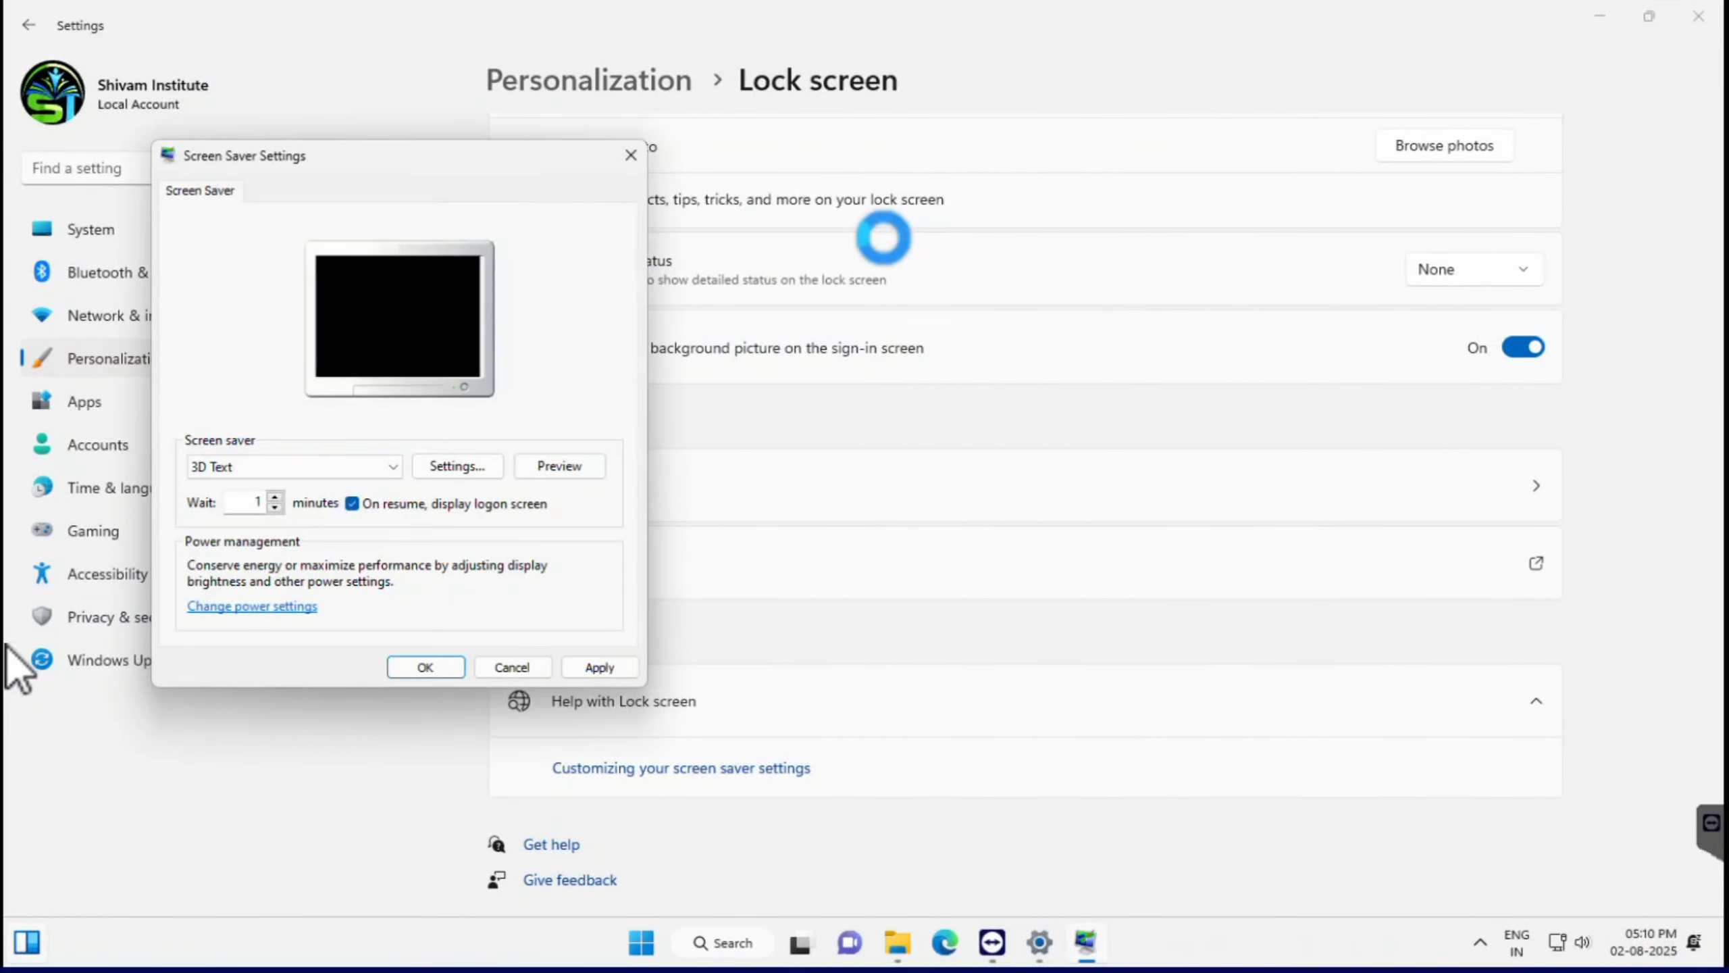
left_click(425, 667)
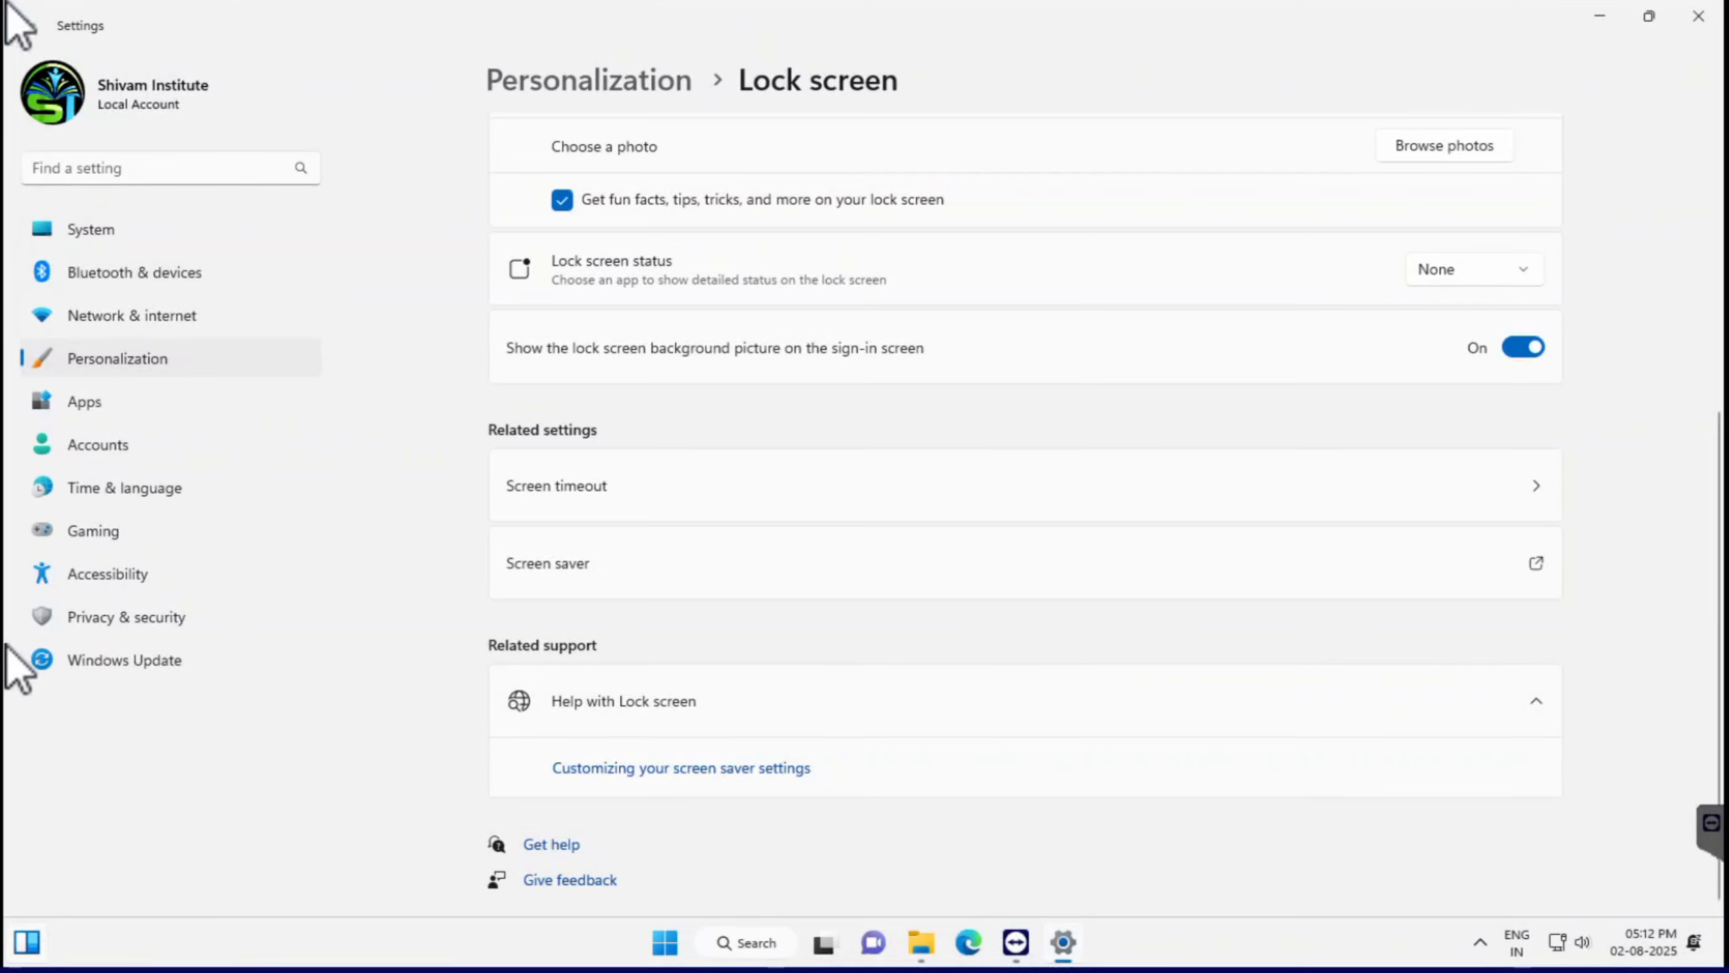
- Open the Text input personalization settings and expand the touch keyboard options
left_click(27, 25)
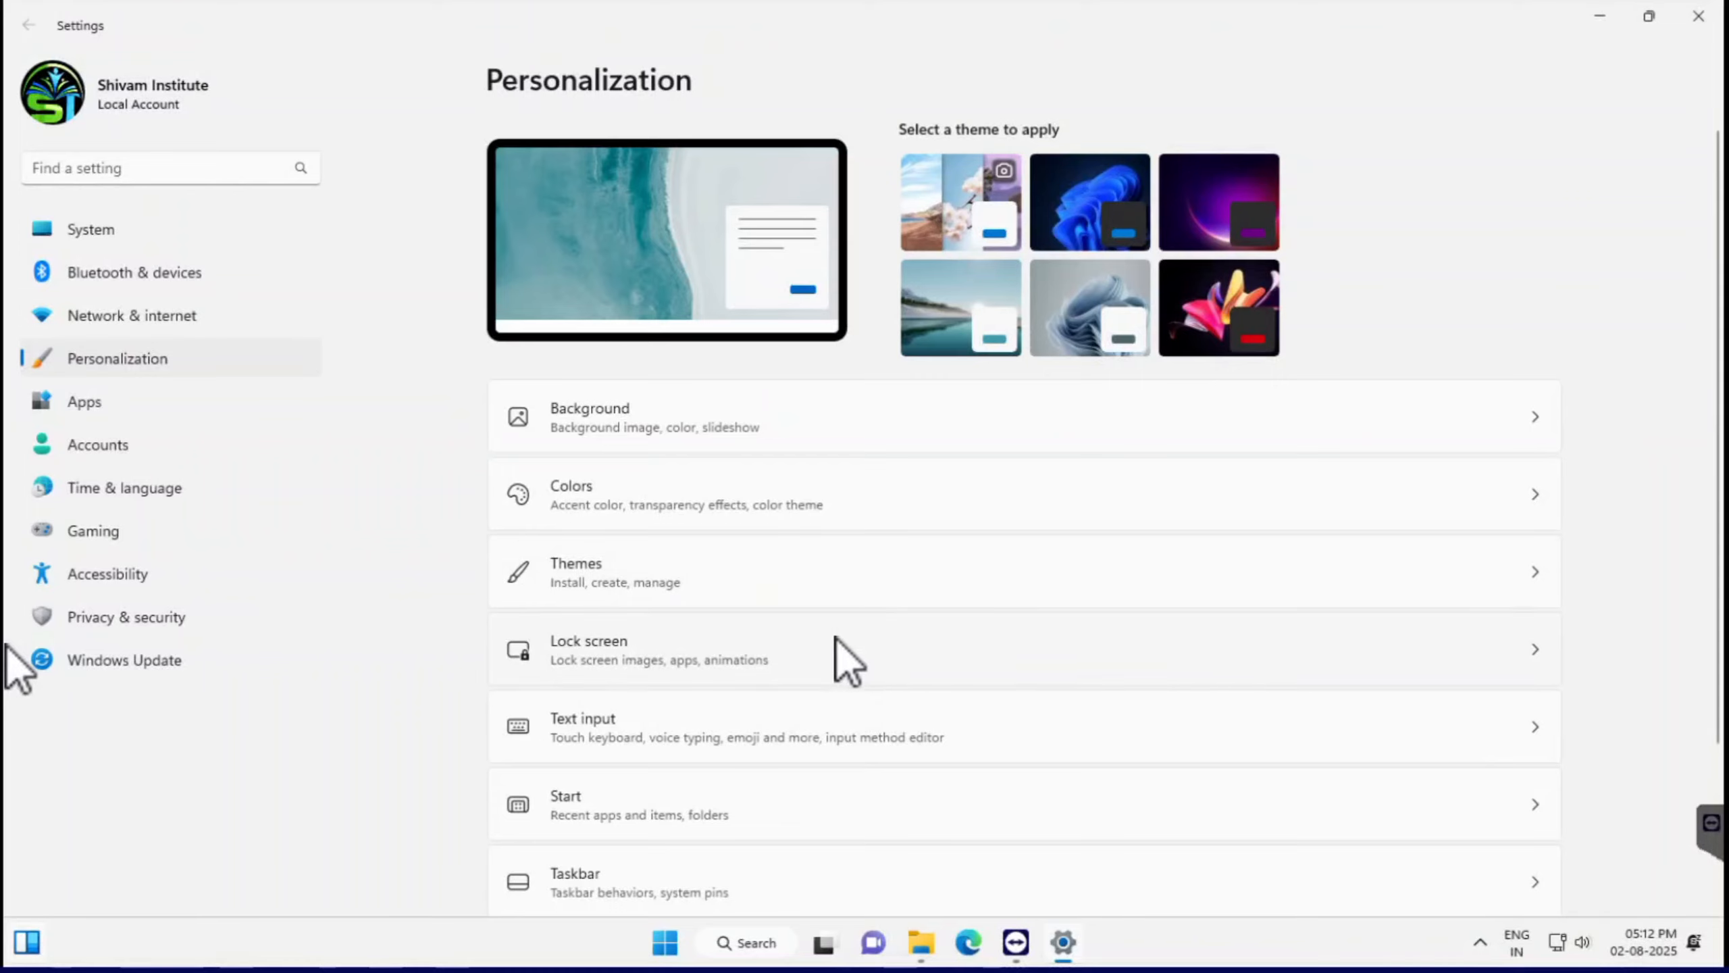
scroll(830, 653, "down", 2)
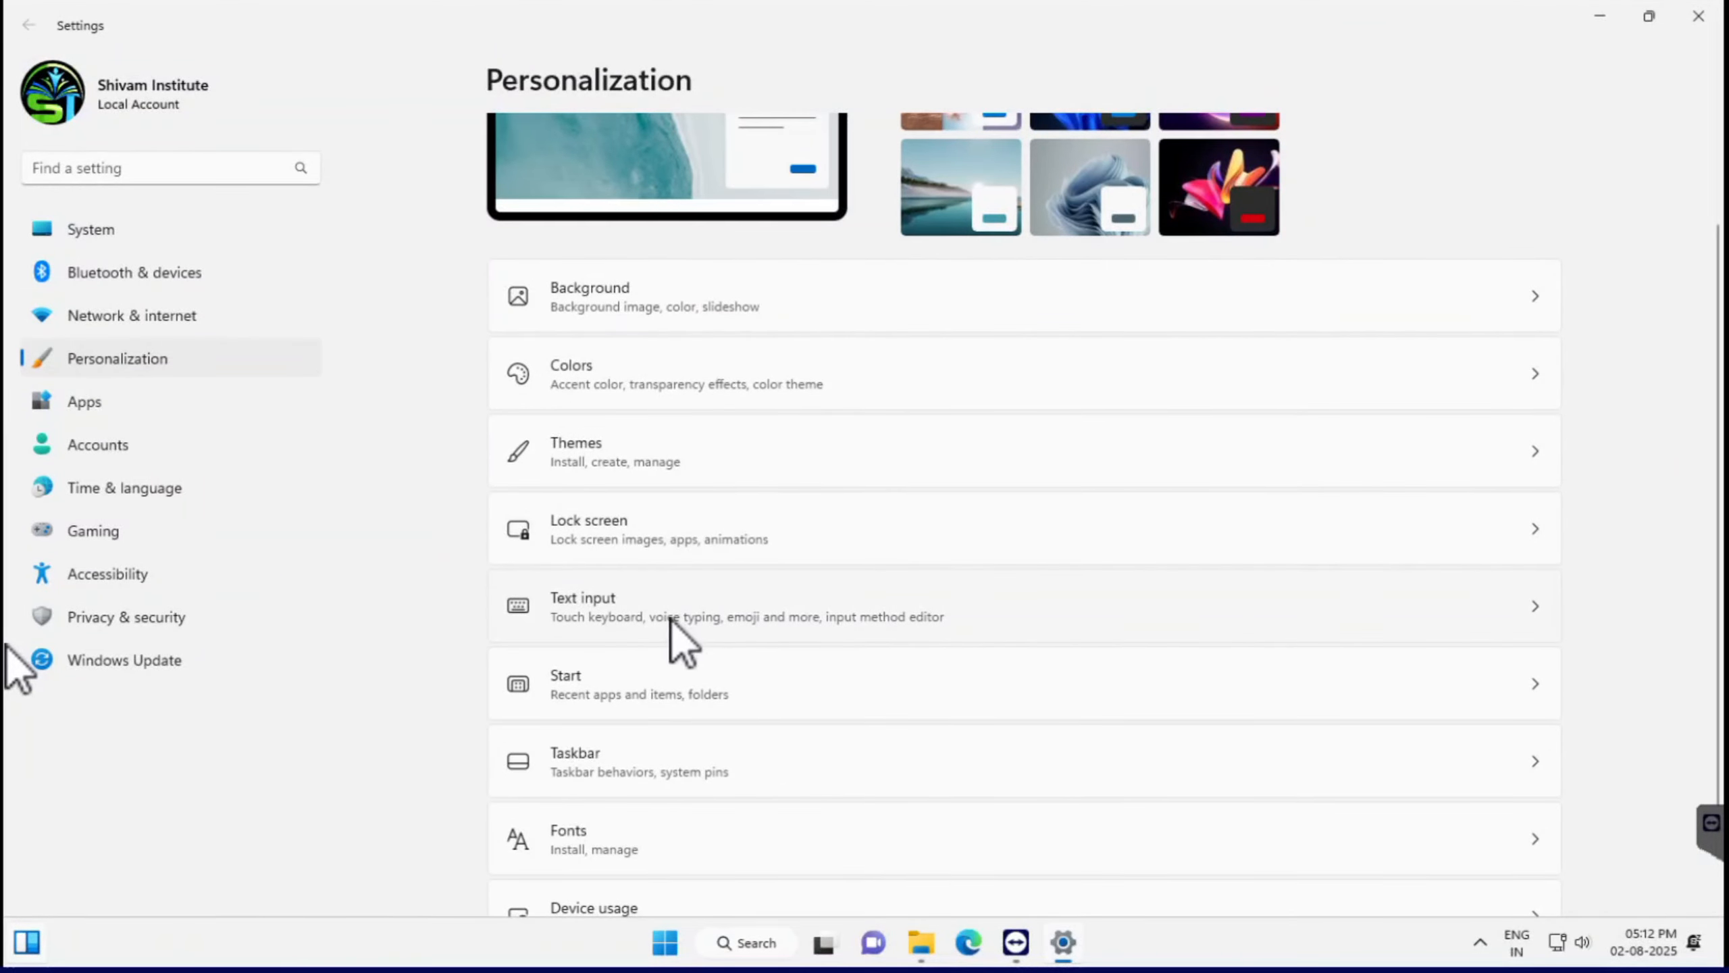
left_click(681, 602)
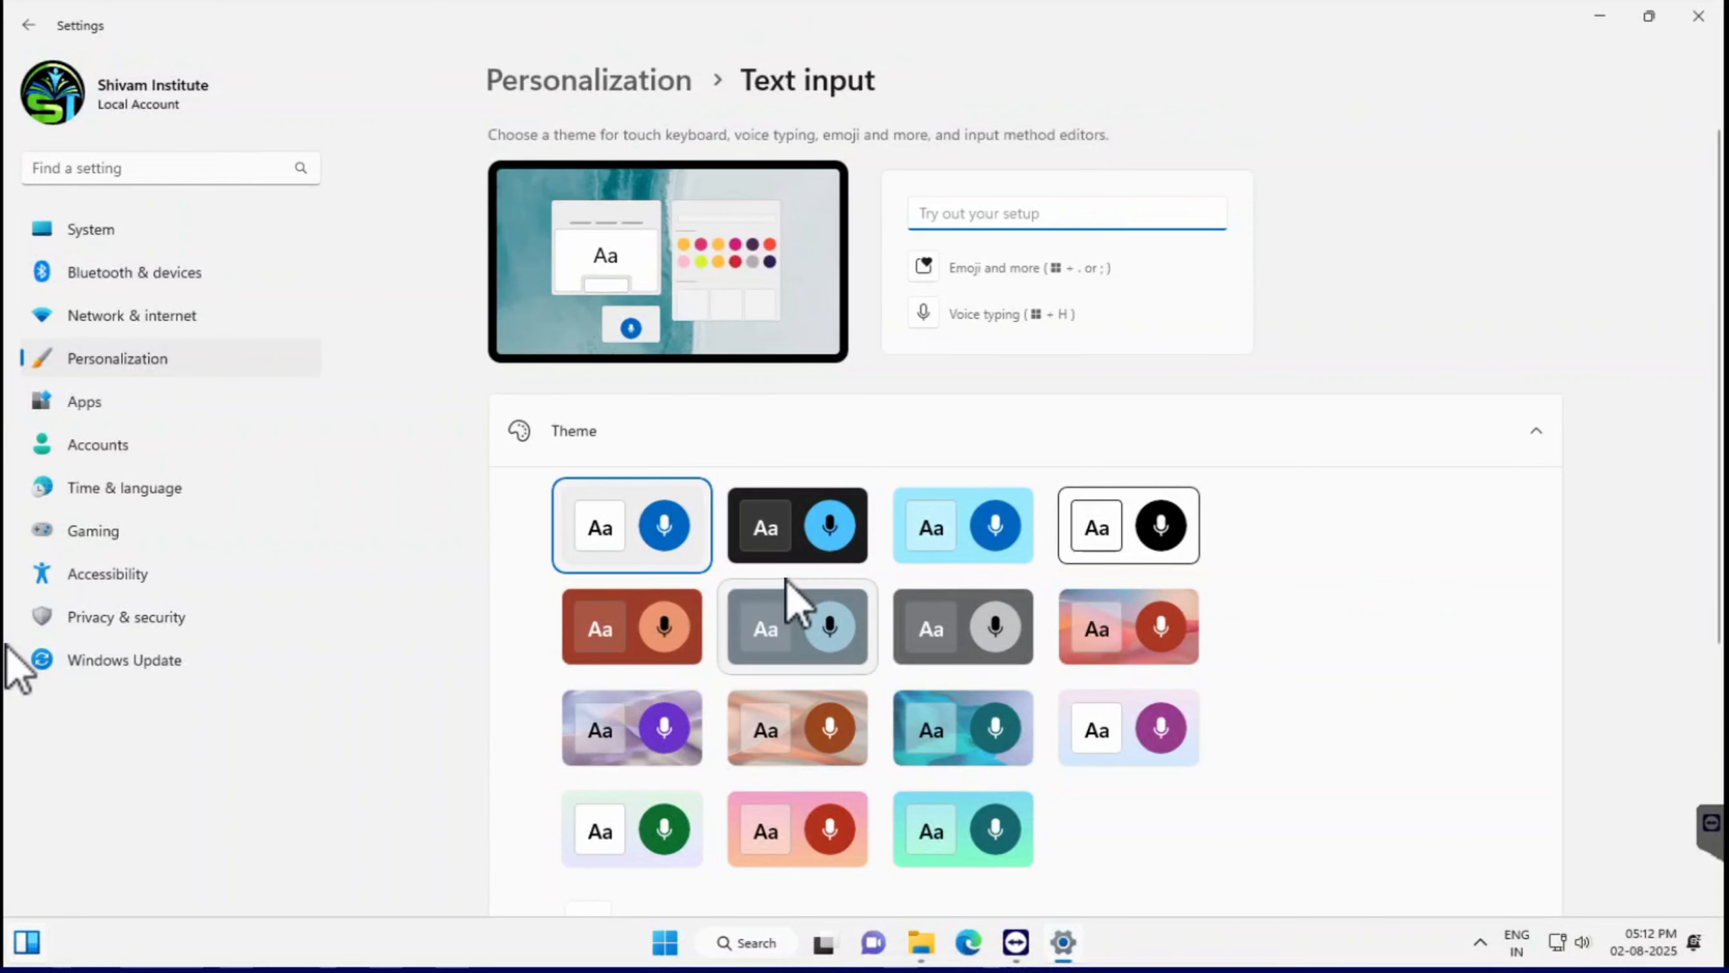
scroll(769, 591, "down", 5)
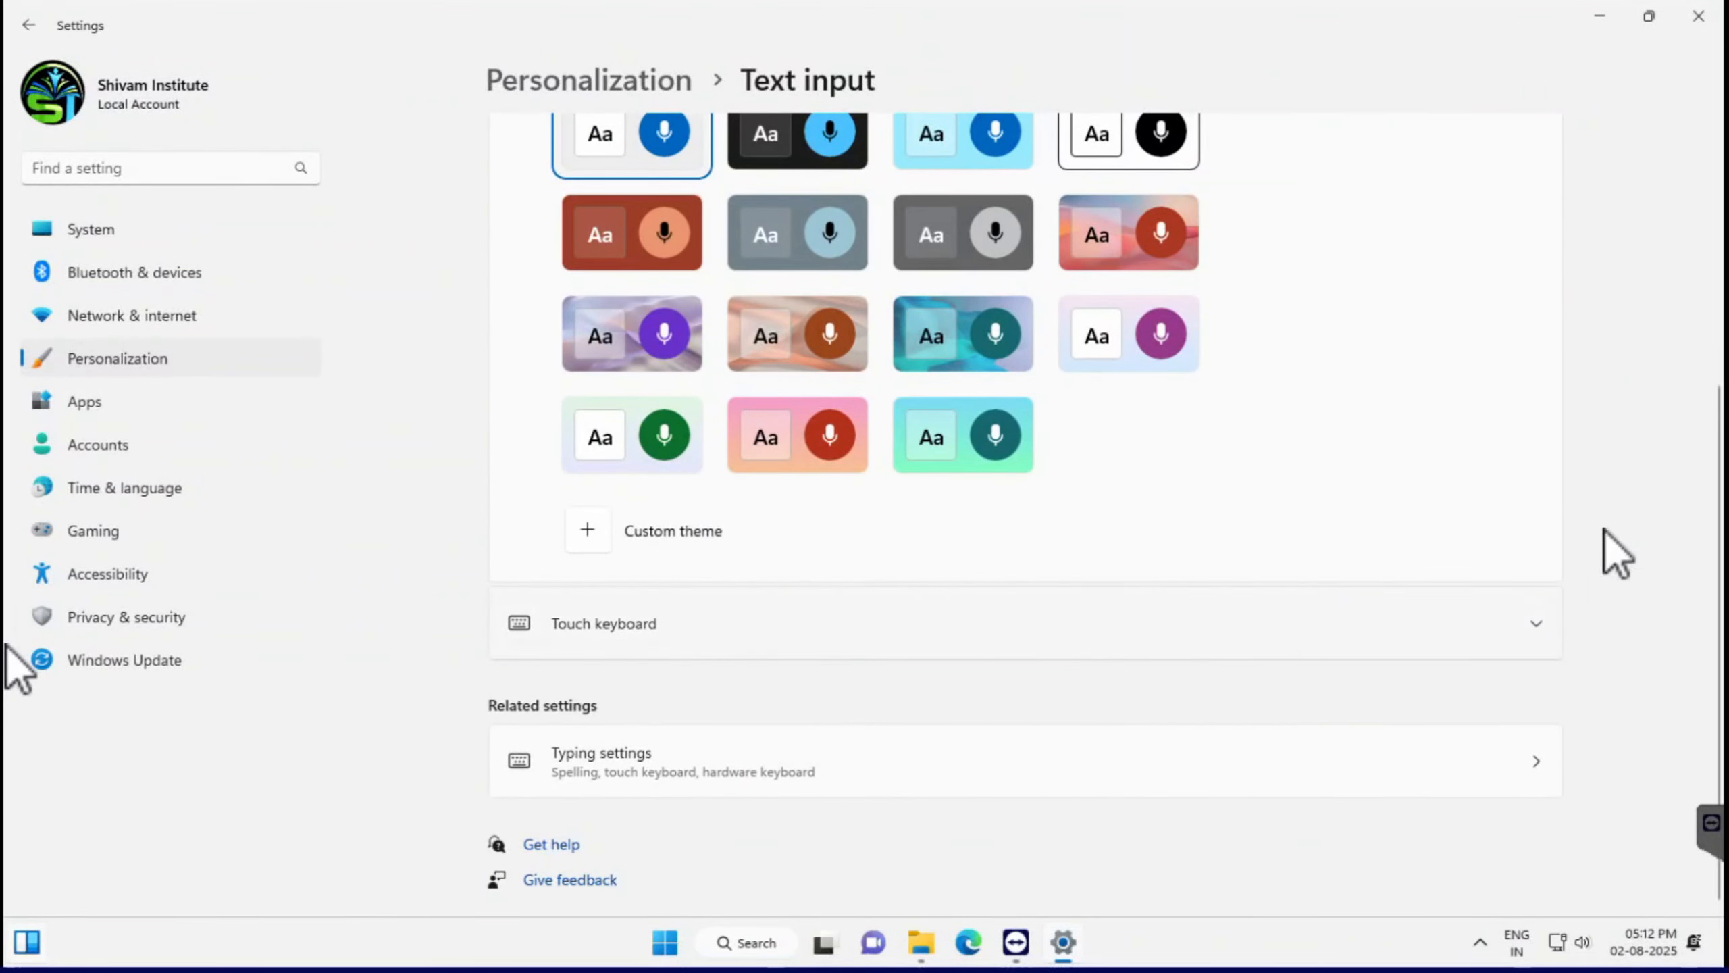
left_click(1544, 644)
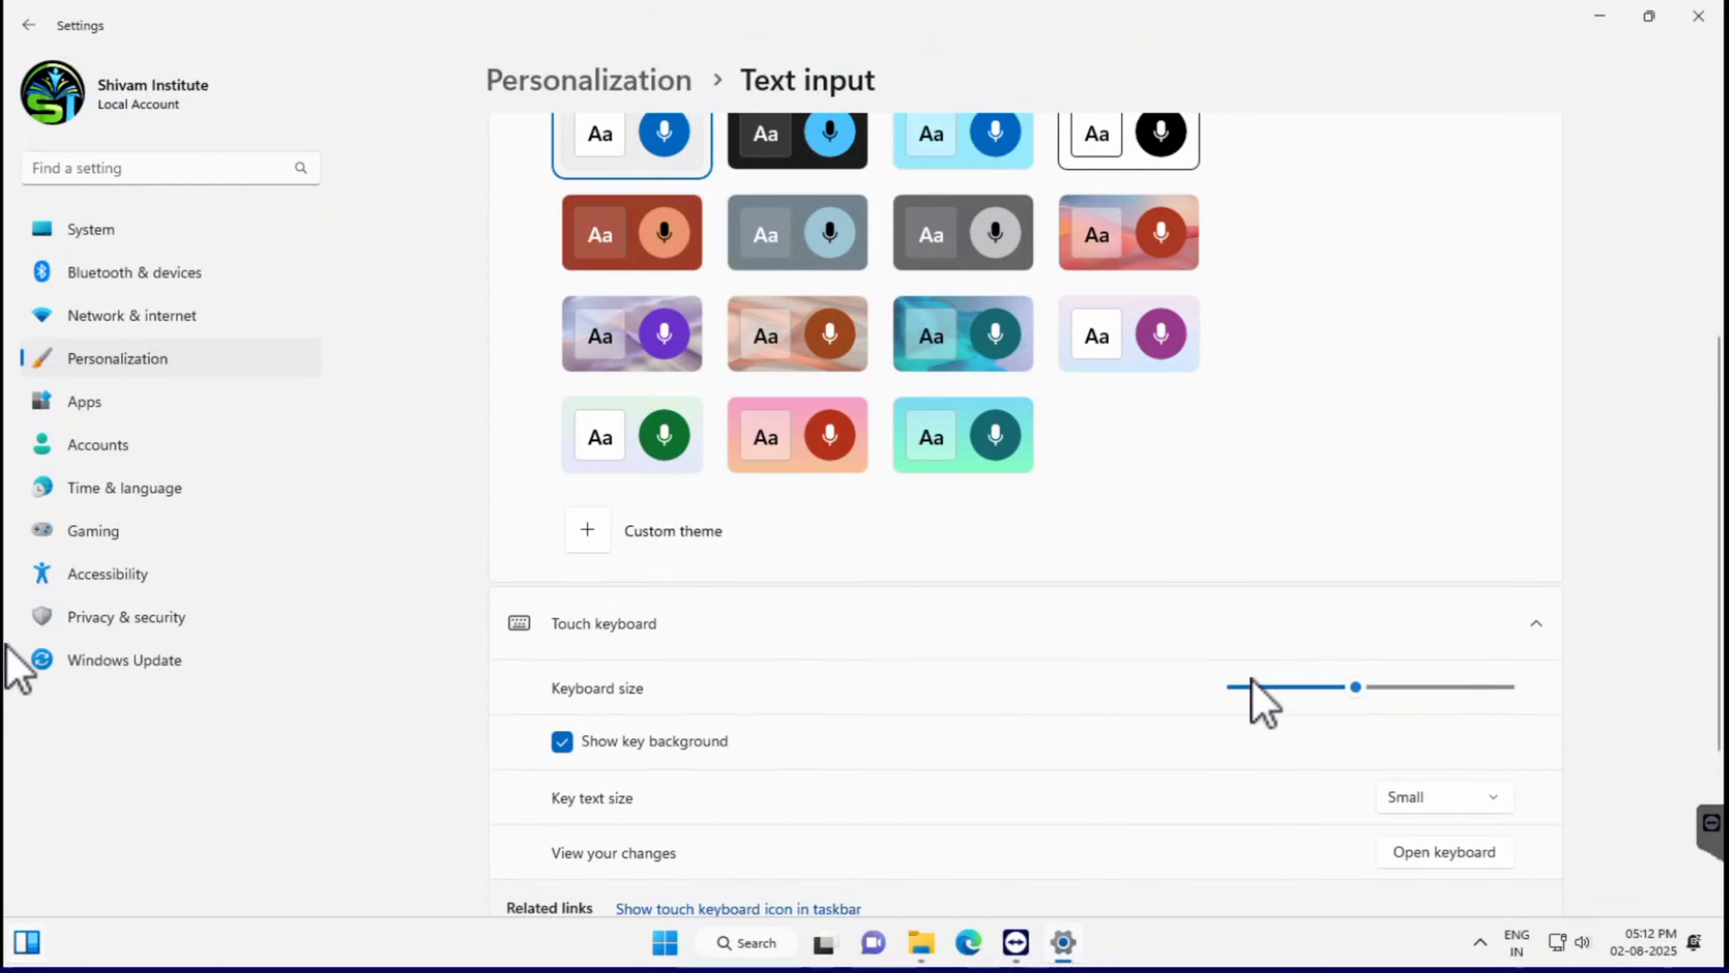
scroll(1042, 719, "down", 3)
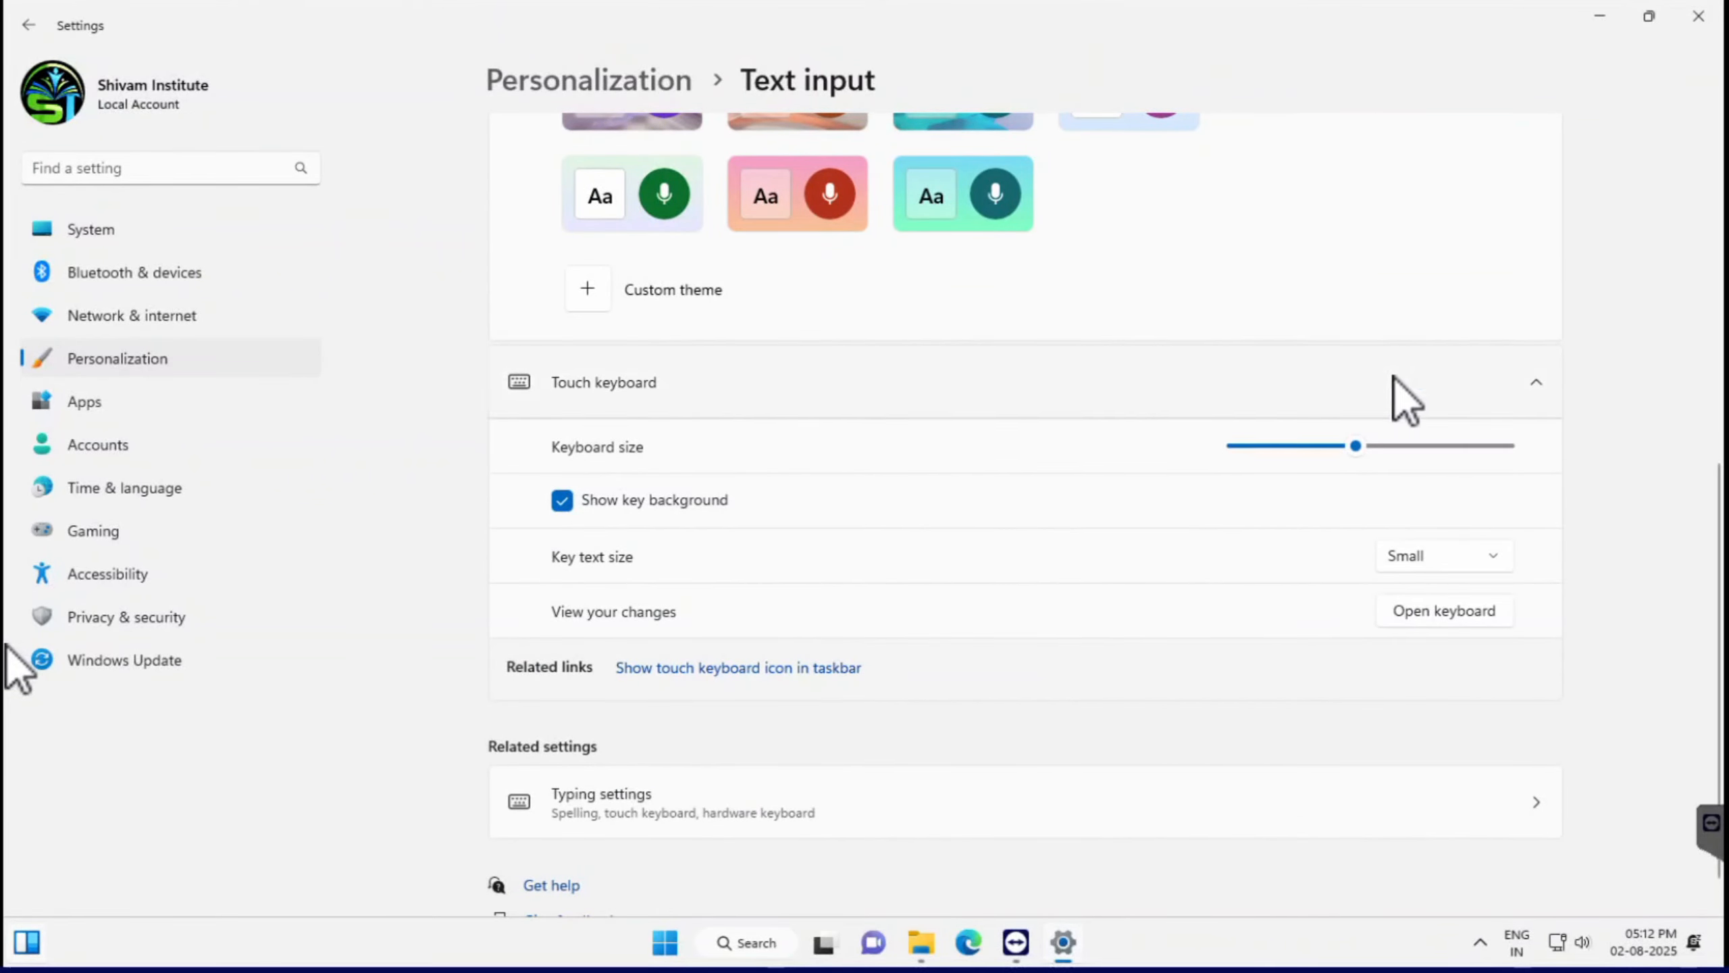
- Make the touch keyboard slightly larger using its preview, return to the Personalization page and close the keyboard
mouse_move(1411, 446)
left_mouse_down()
mouse_move(1380, 457)
mouse_move(1409, 448)
left_mouse_up()
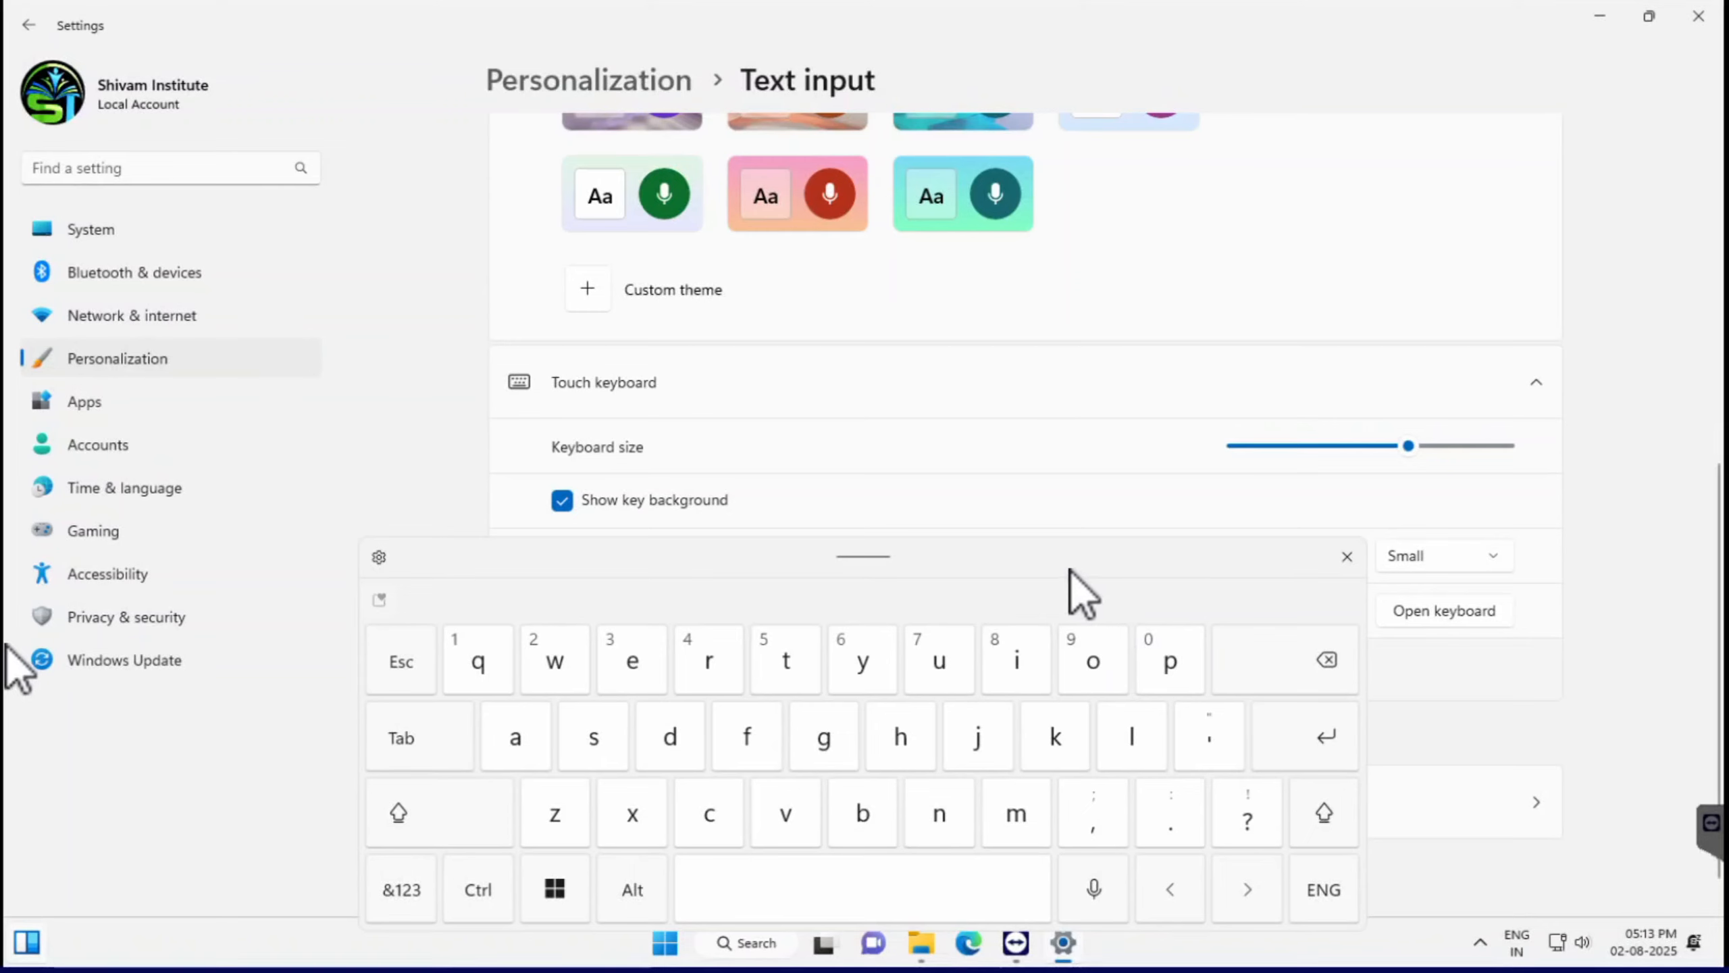
left_click_drag(1073, 590, 961, 534)
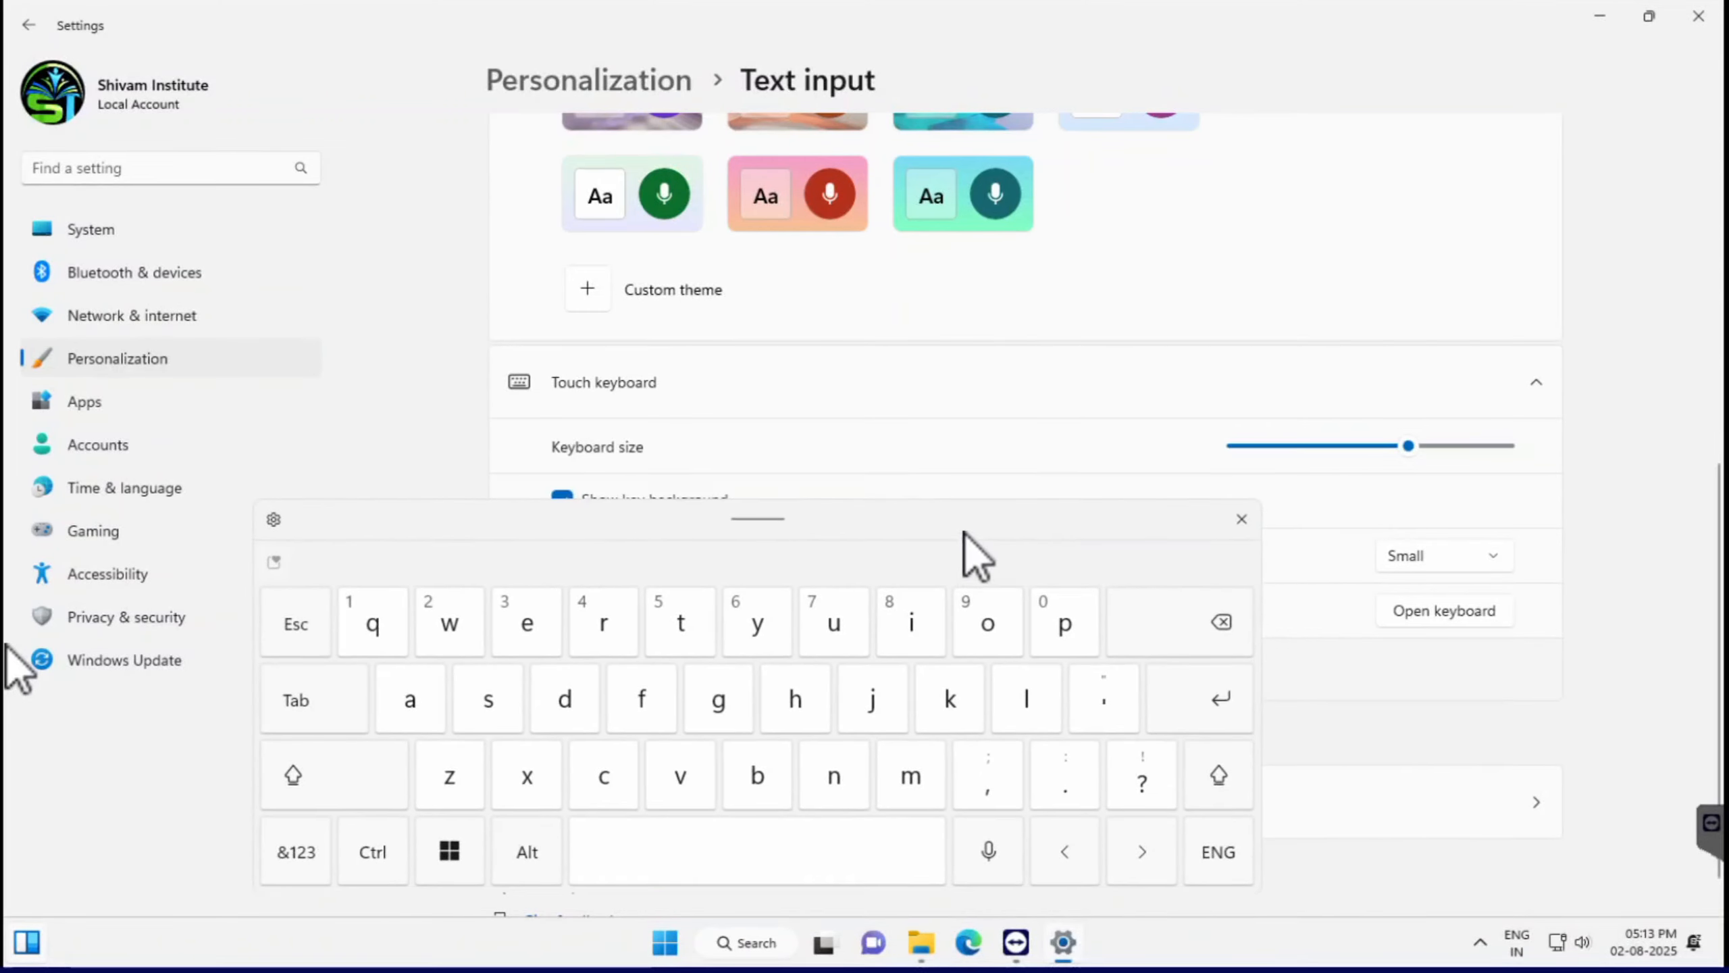
left_click_drag(1424, 448, 1428, 449)
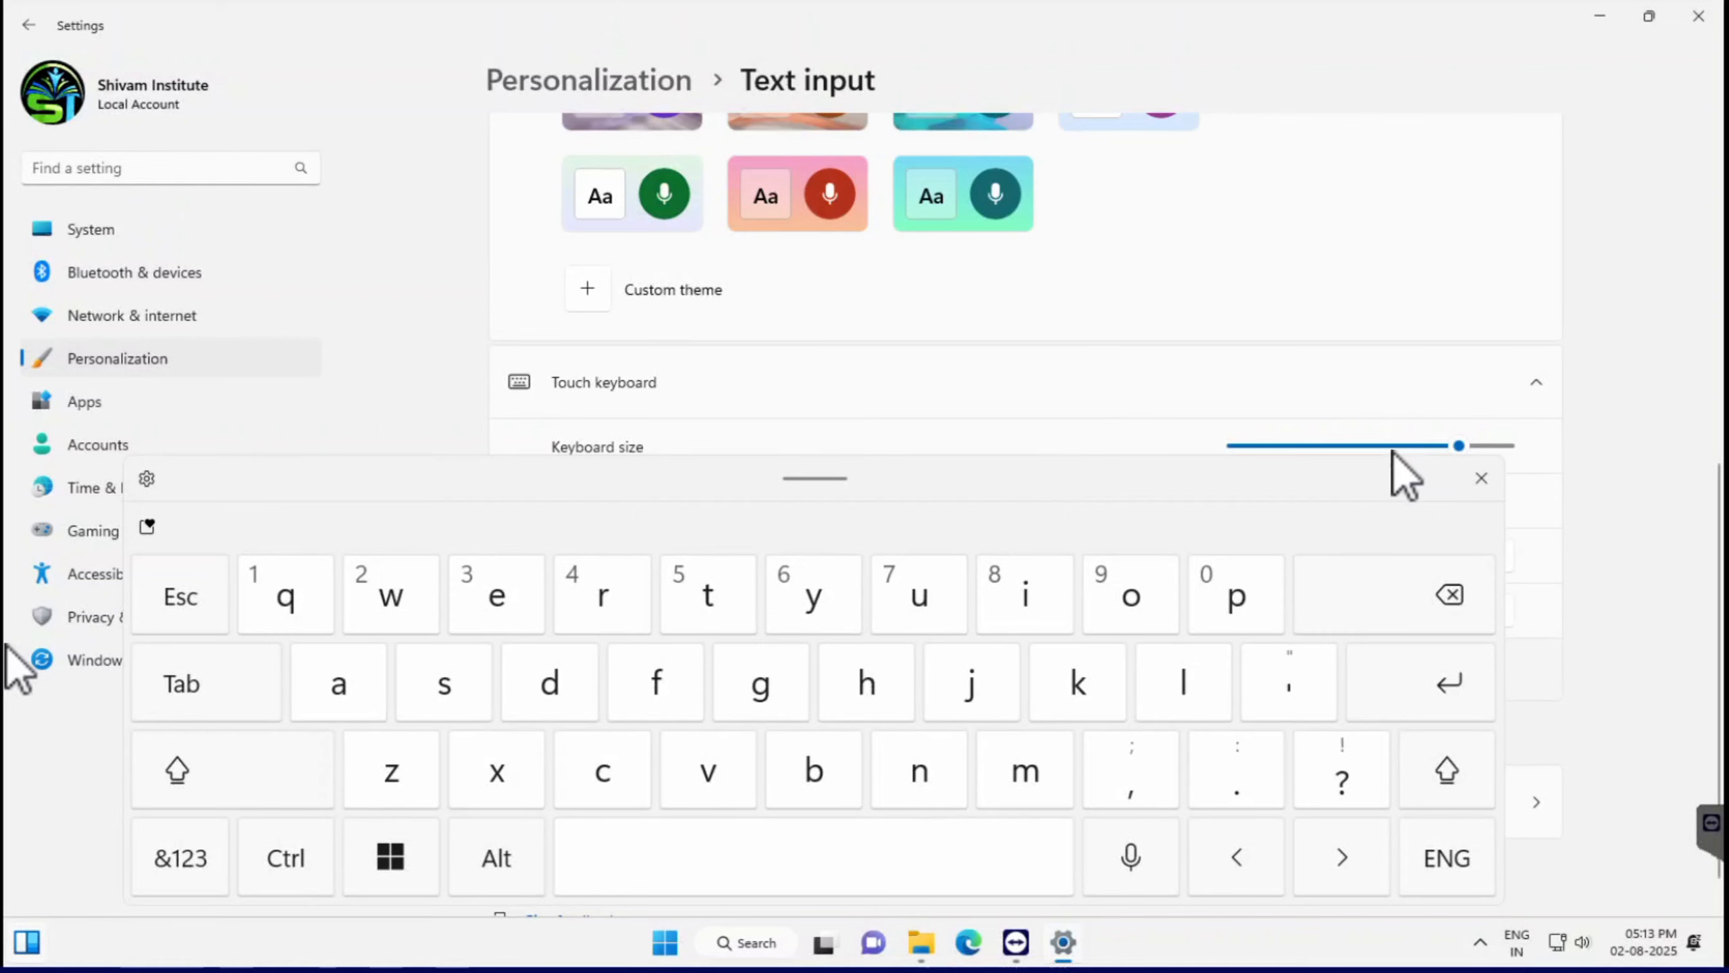
left_click_drag(1459, 445, 1388, 448)
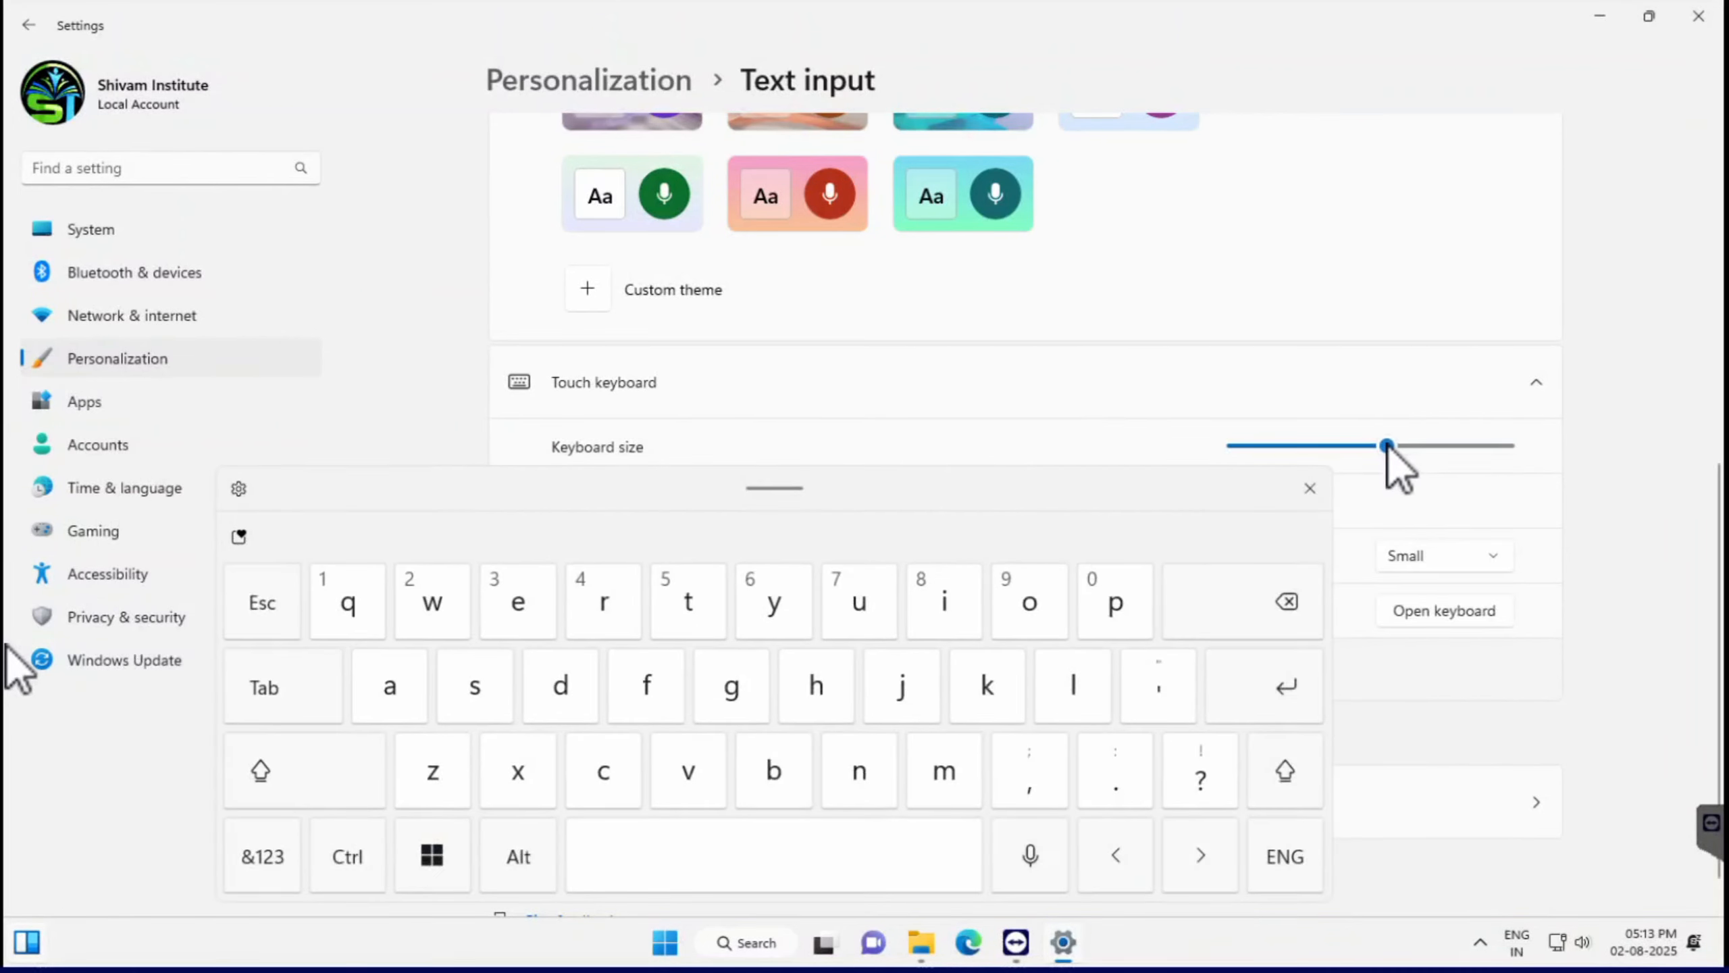
left_click(27, 25)
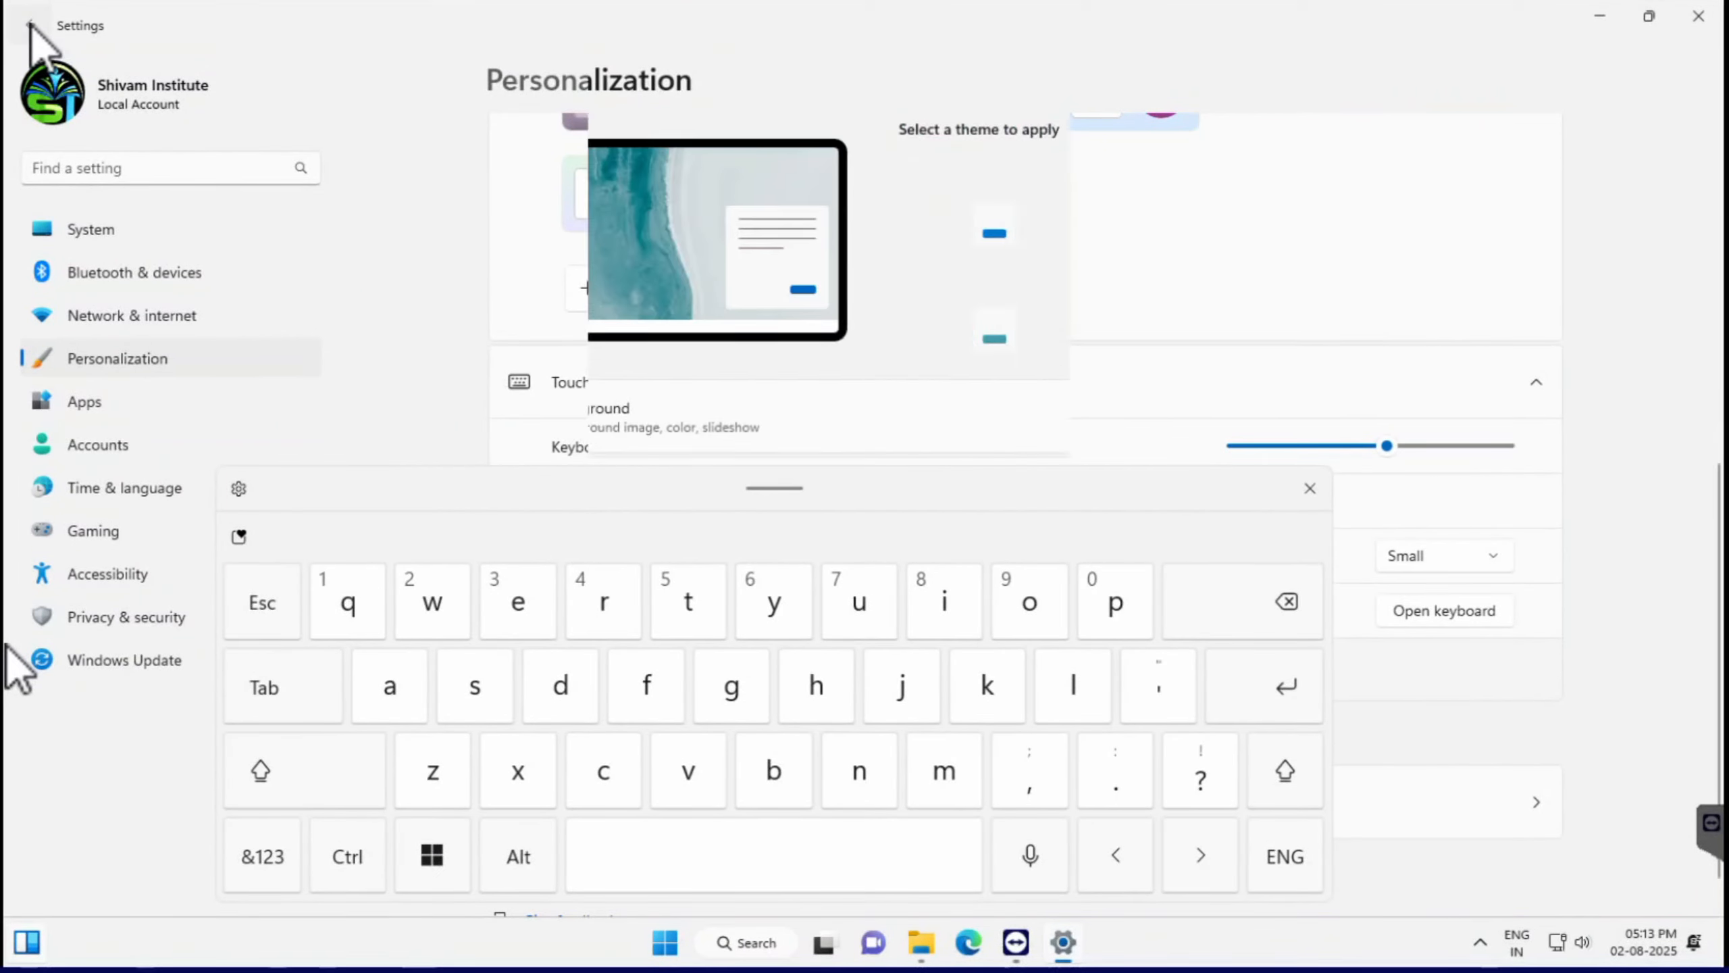
left_click(1313, 489)
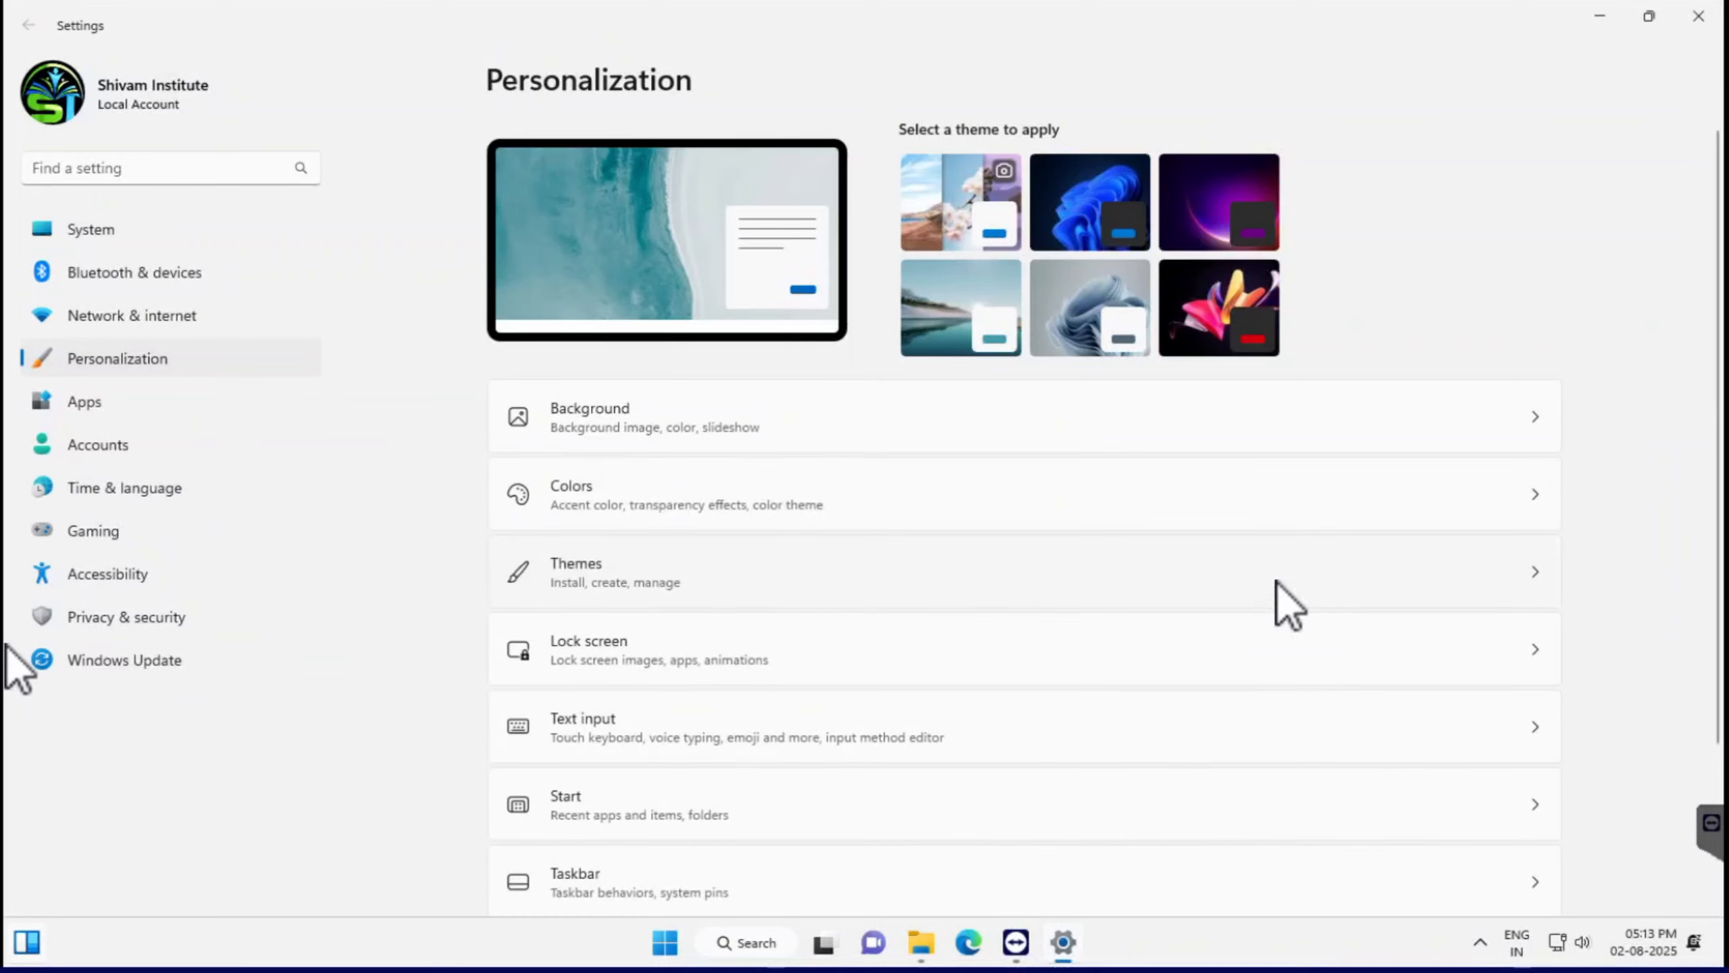
- Open the Taskbar personalization settings and try out the taskbar's Search item
scroll(697, 647, "down", 3)
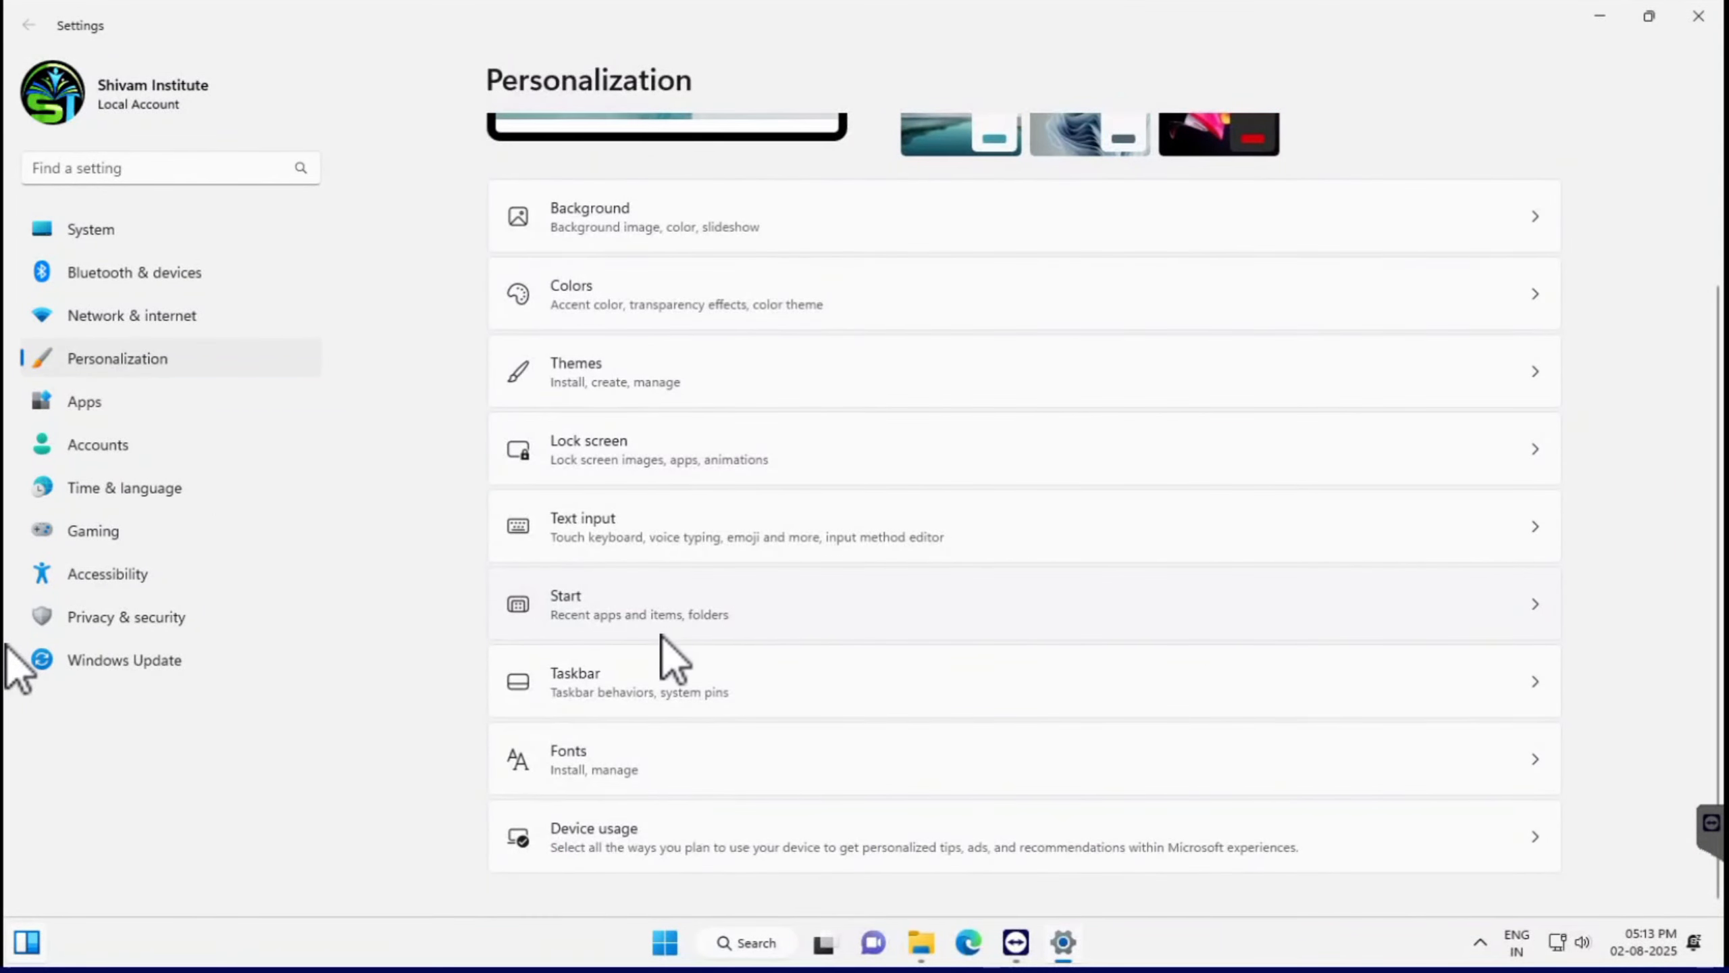
left_click(708, 701)
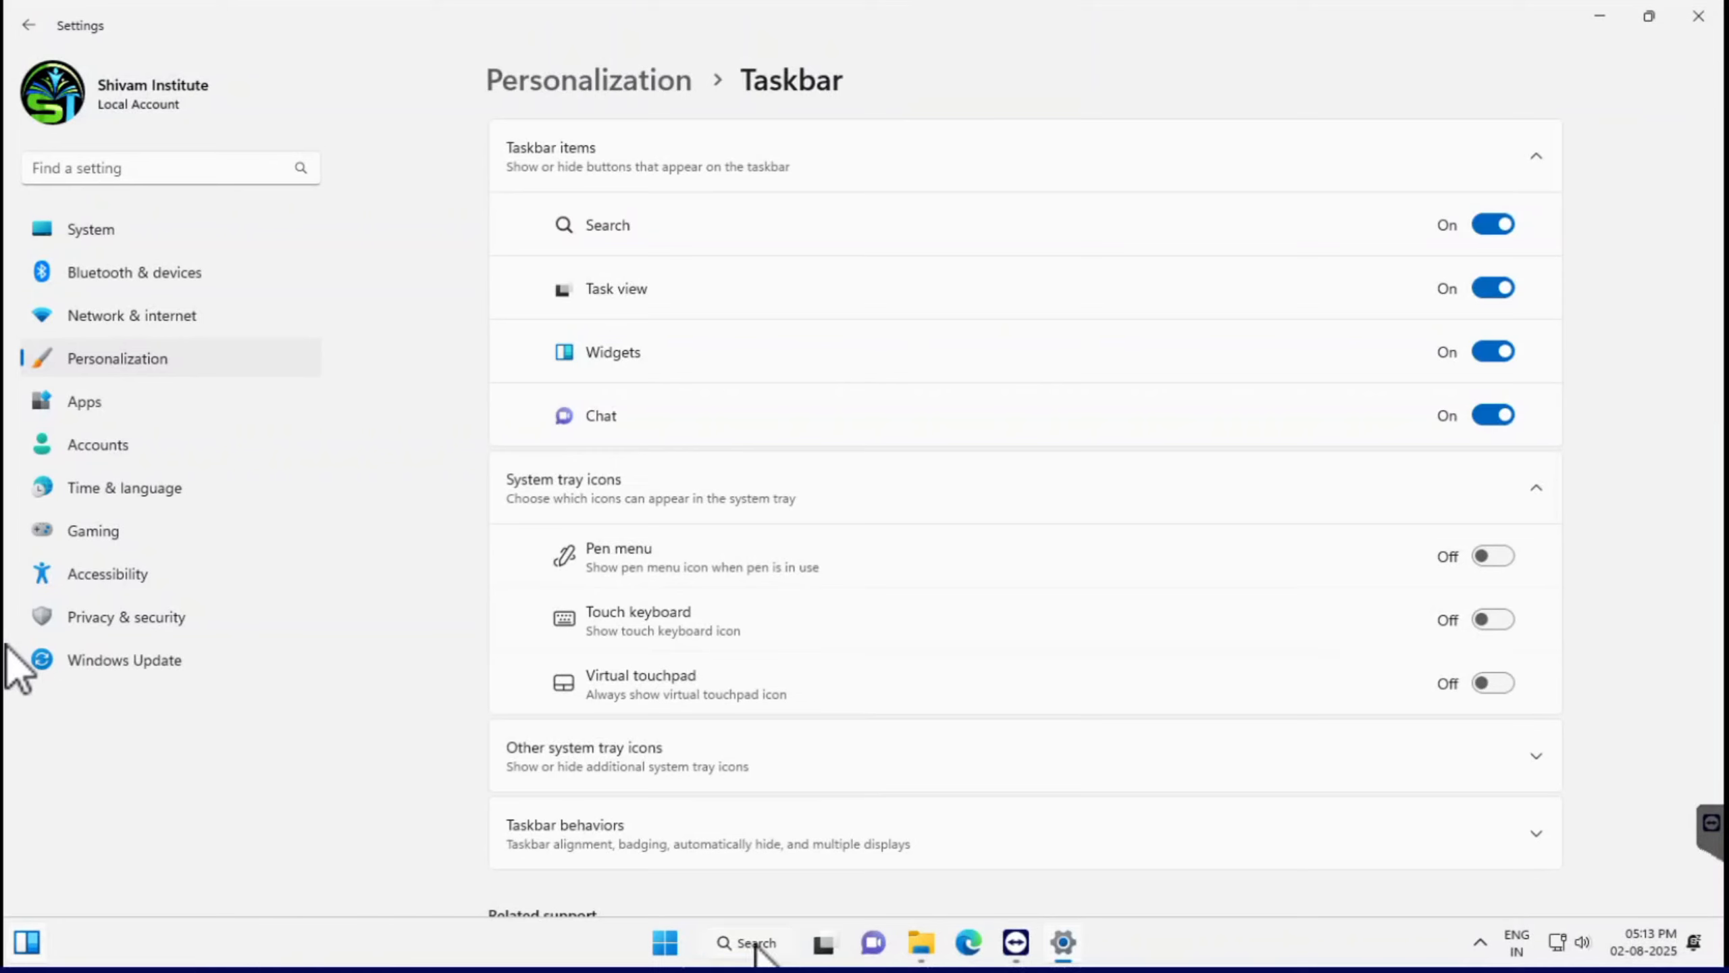
left_click(755, 944)
- Try switching the Search, Task view, Widgets and Chat taskbar items off and back on
left_click(1495, 223)
left_click(1495, 223)
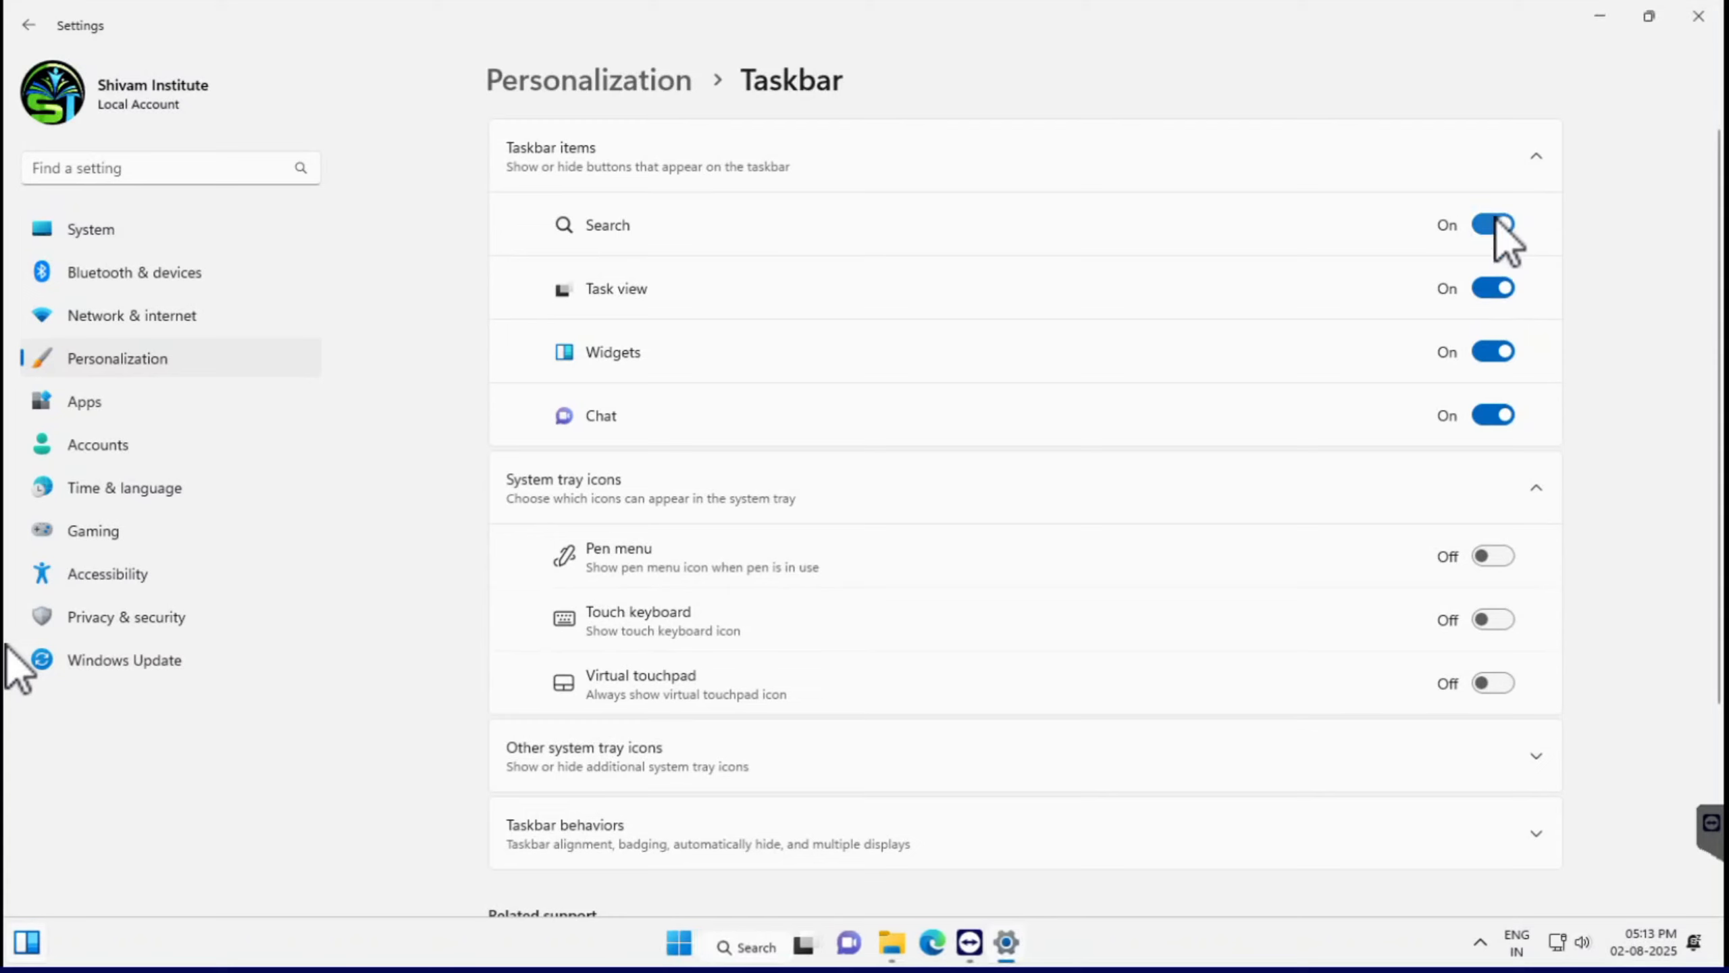
left_click(1491, 289)
left_click(1490, 289)
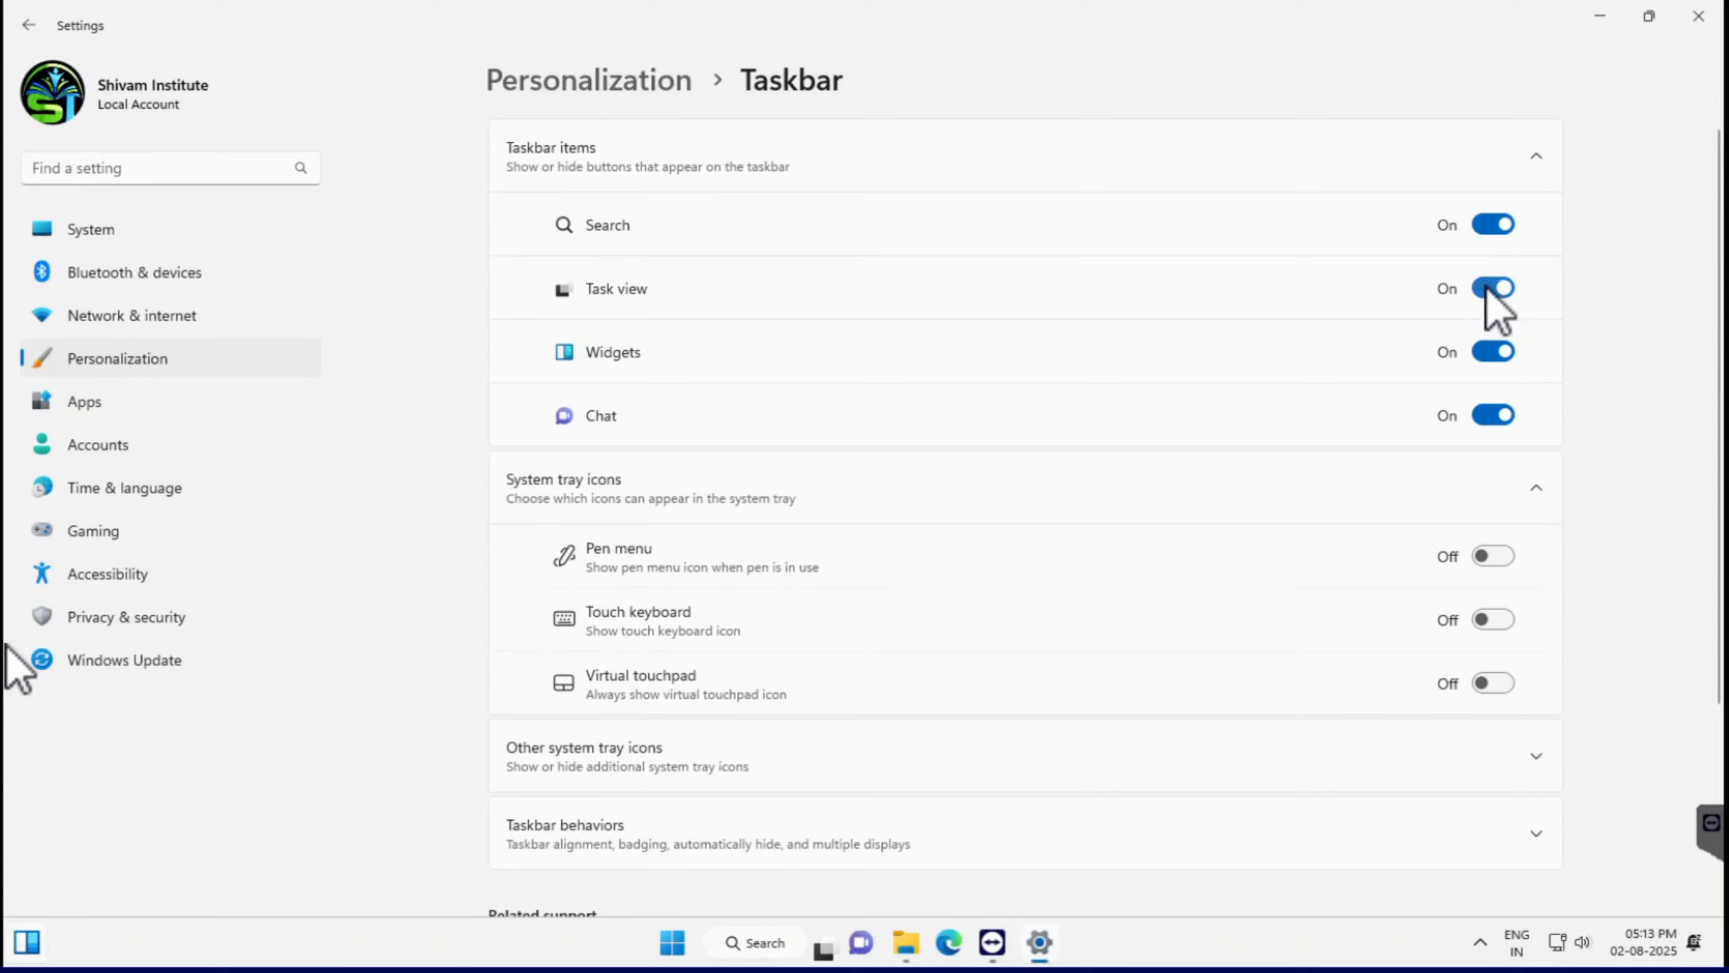
left_click(1493, 351)
left_click(1492, 352)
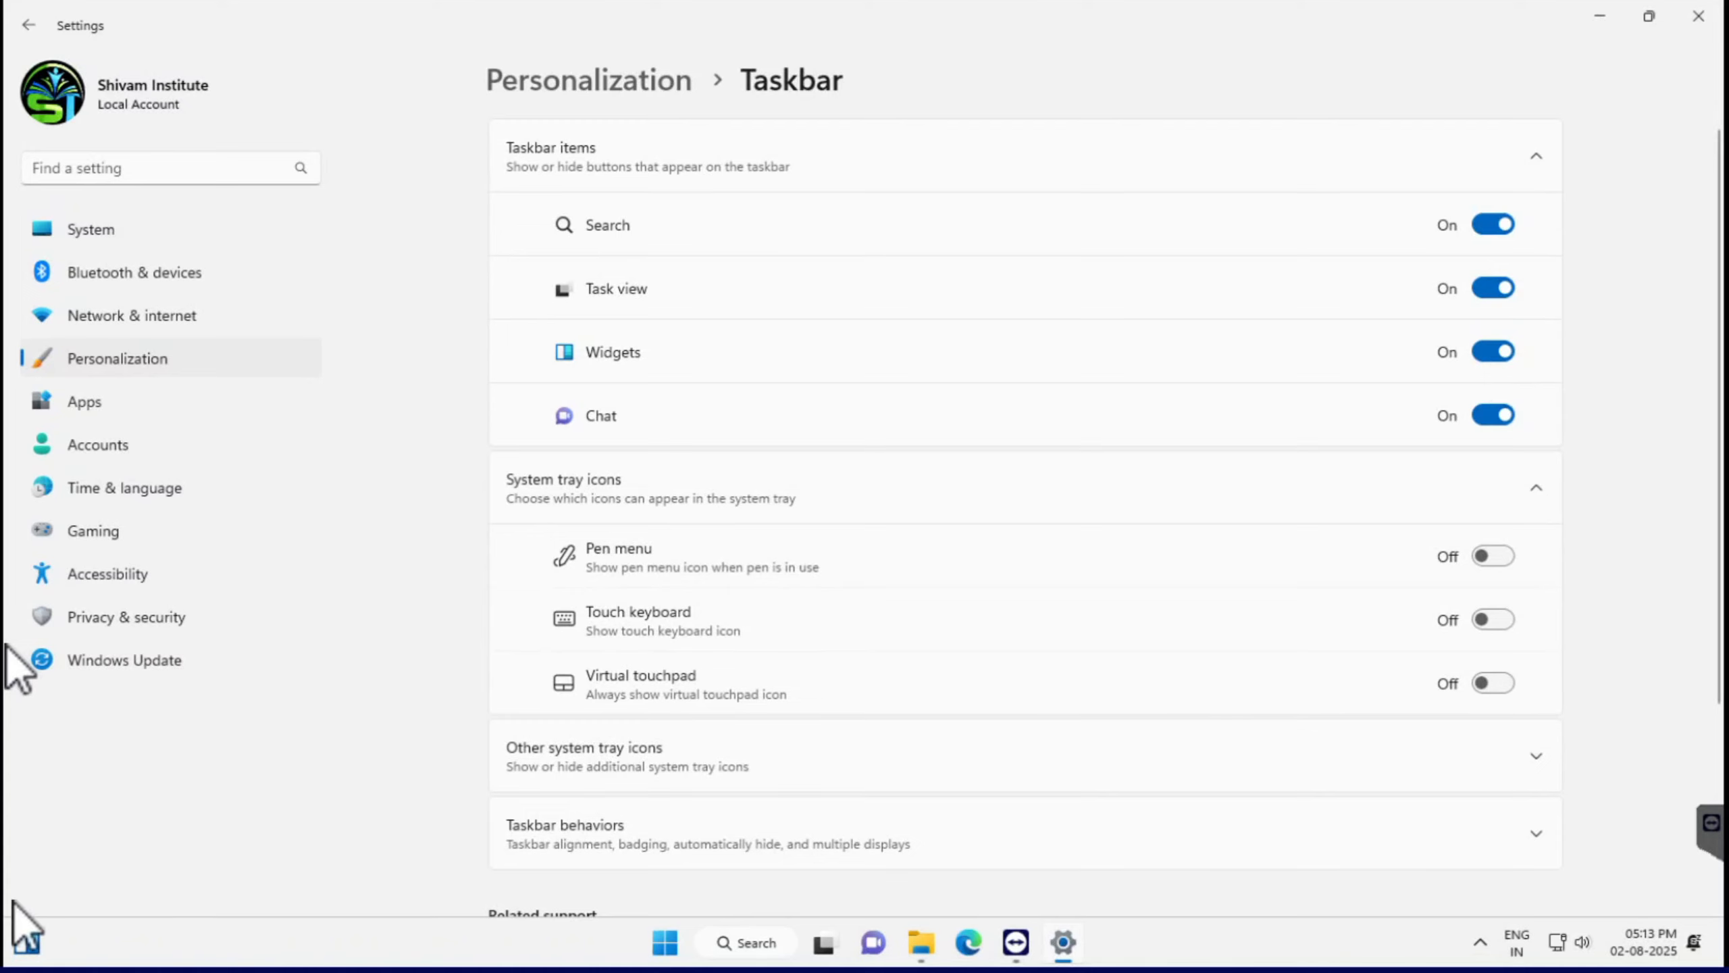
left_click(1491, 415)
left_click(1491, 415)
left_click(1491, 416)
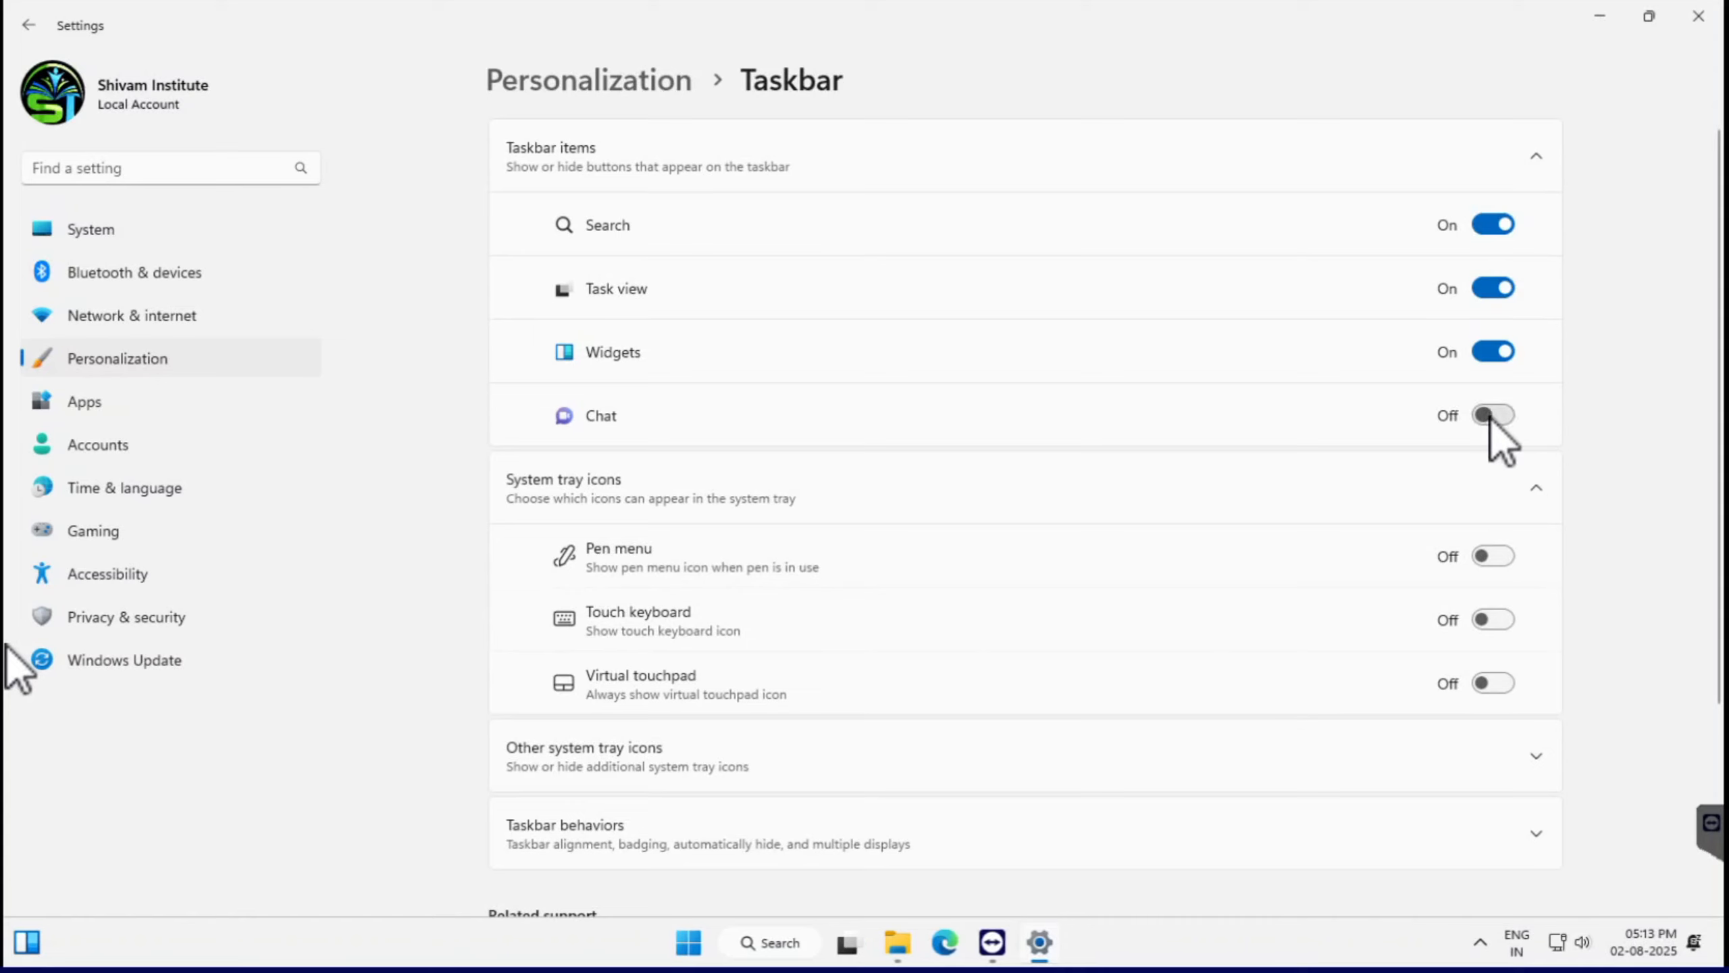
left_click(1491, 416)
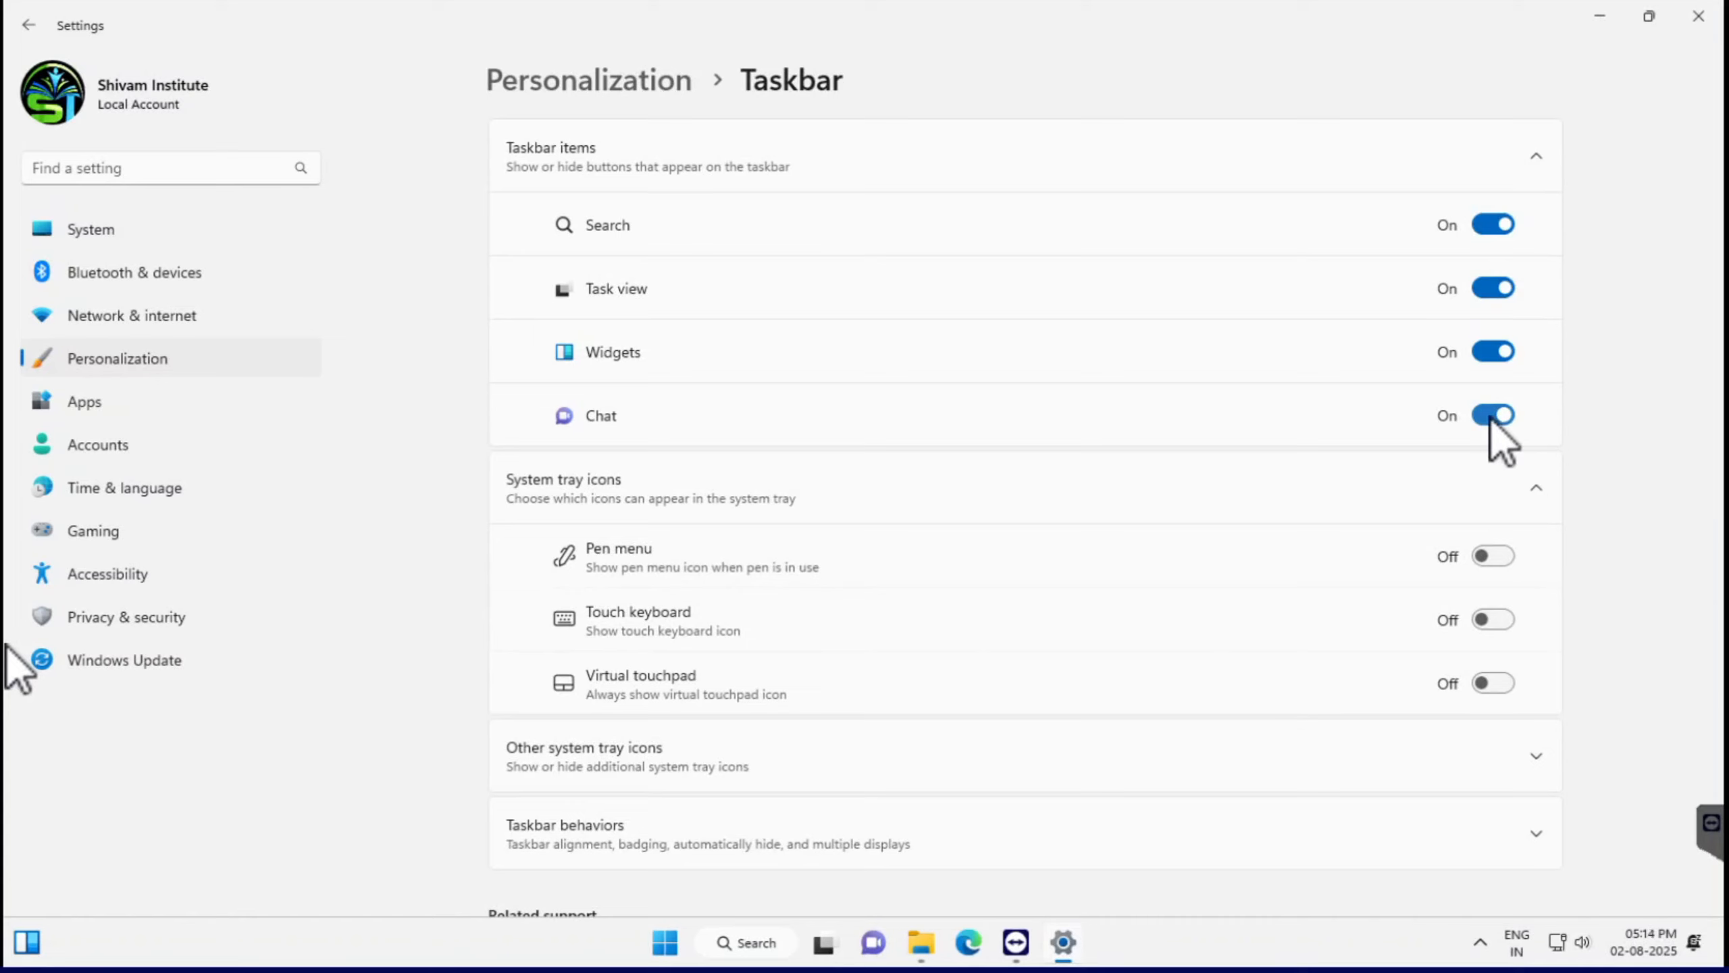
- Try the touch keyboard's system tray icon by showing it and using it to open the keyboard, and close the keyboard
left_click(1485, 619)
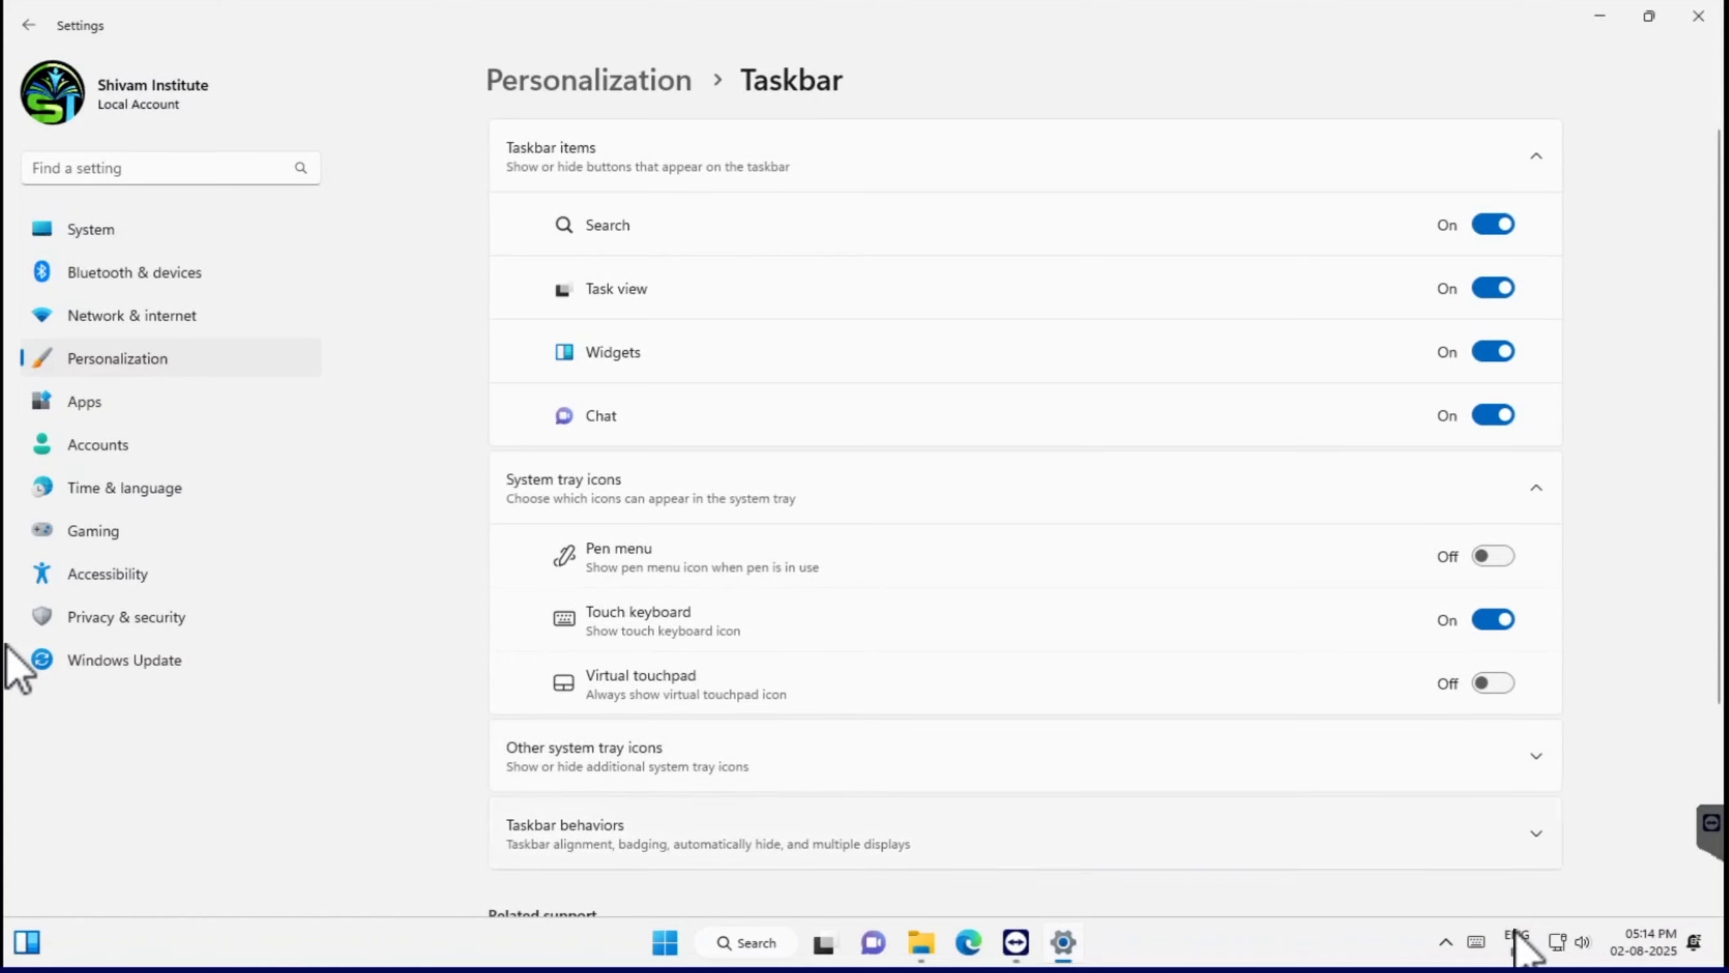
left_click(1477, 941)
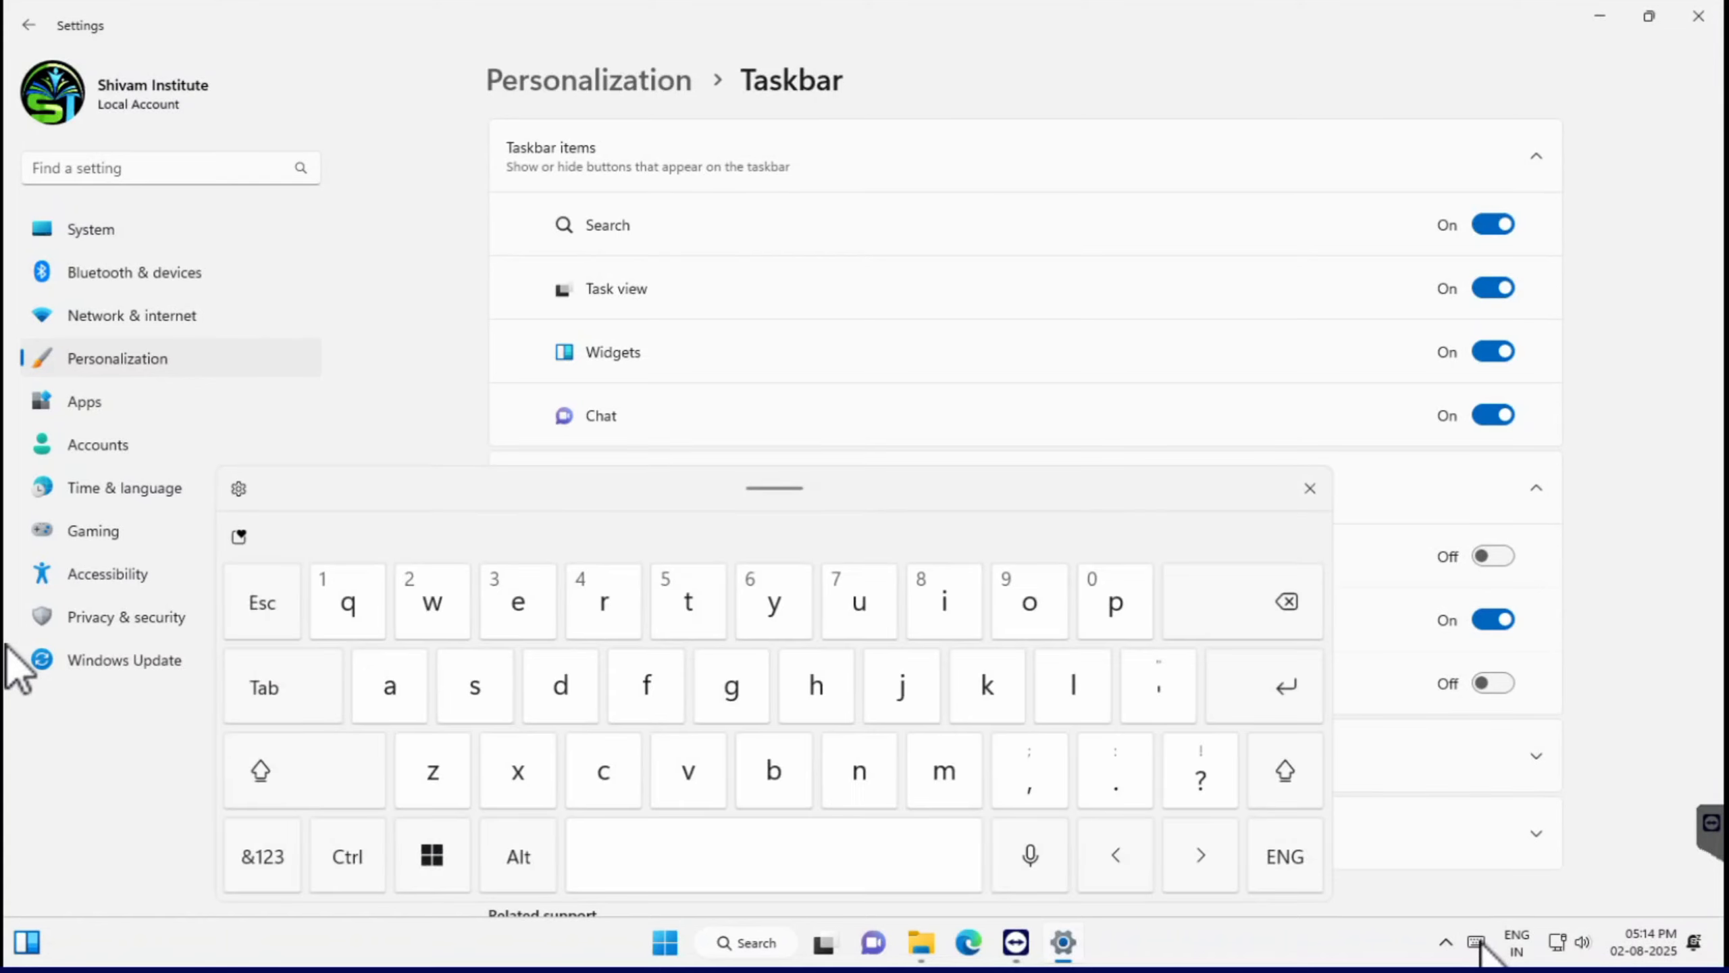
left_click(1308, 489)
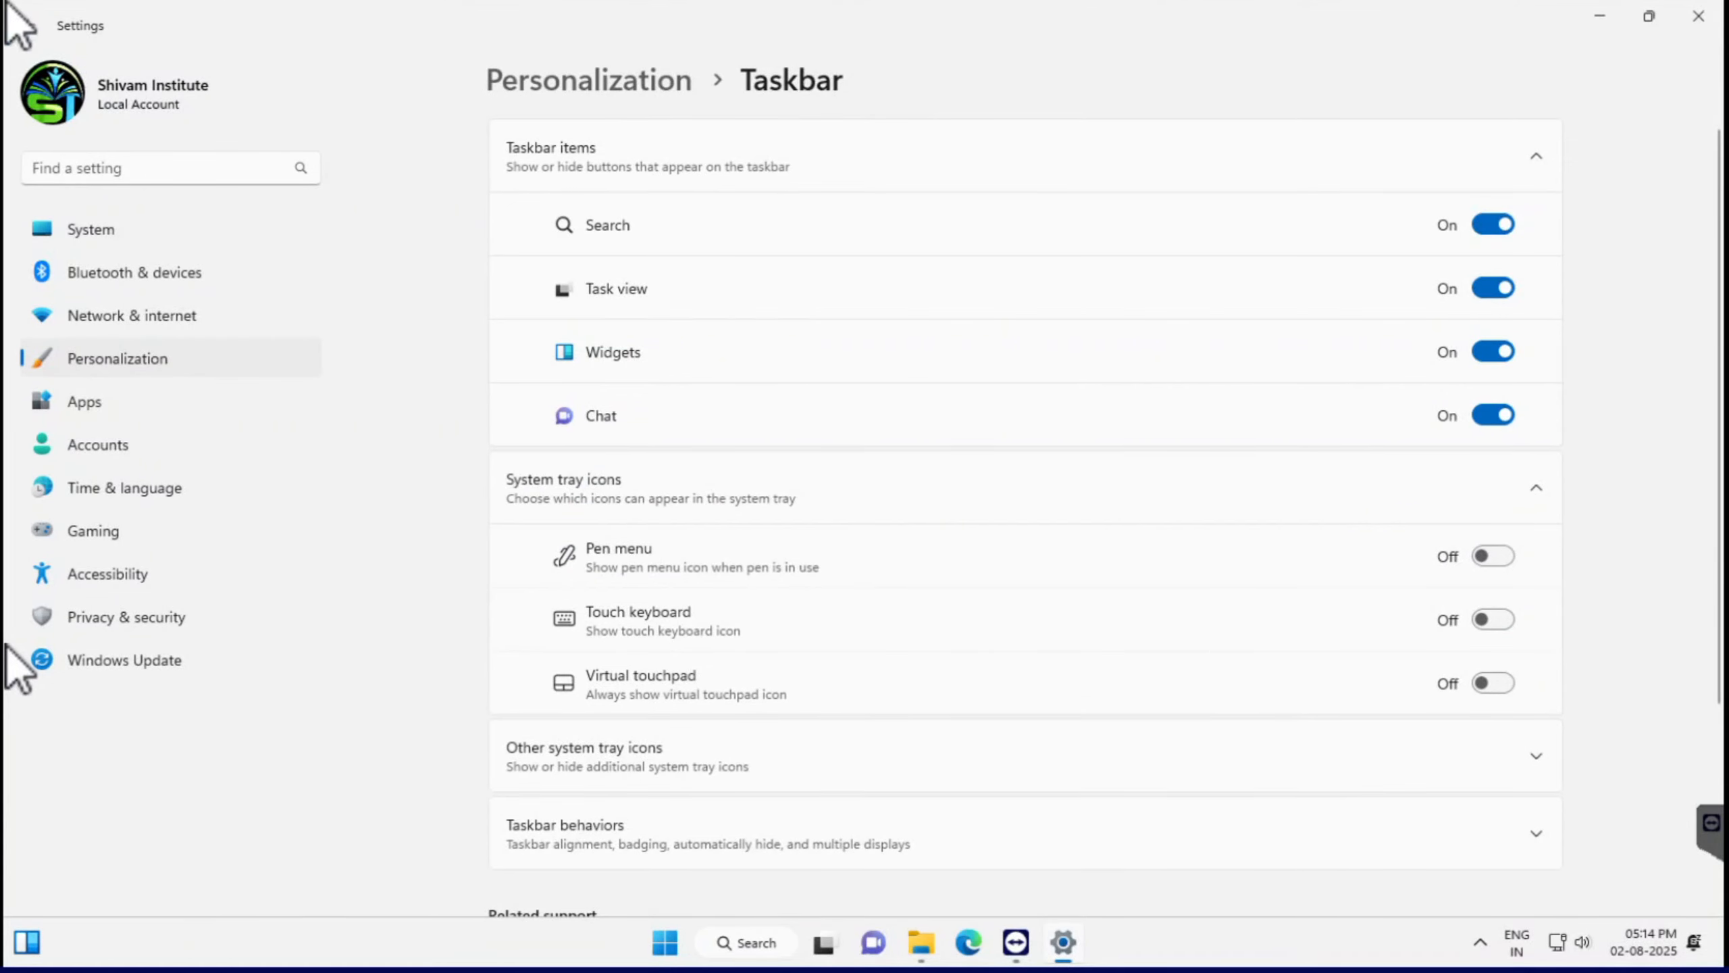
- Open the Fonts personalization settings and view the hide and uninstall options of the Academy Engraved LET font
left_click(31, 25)
scroll(773, 626, "down", 3)
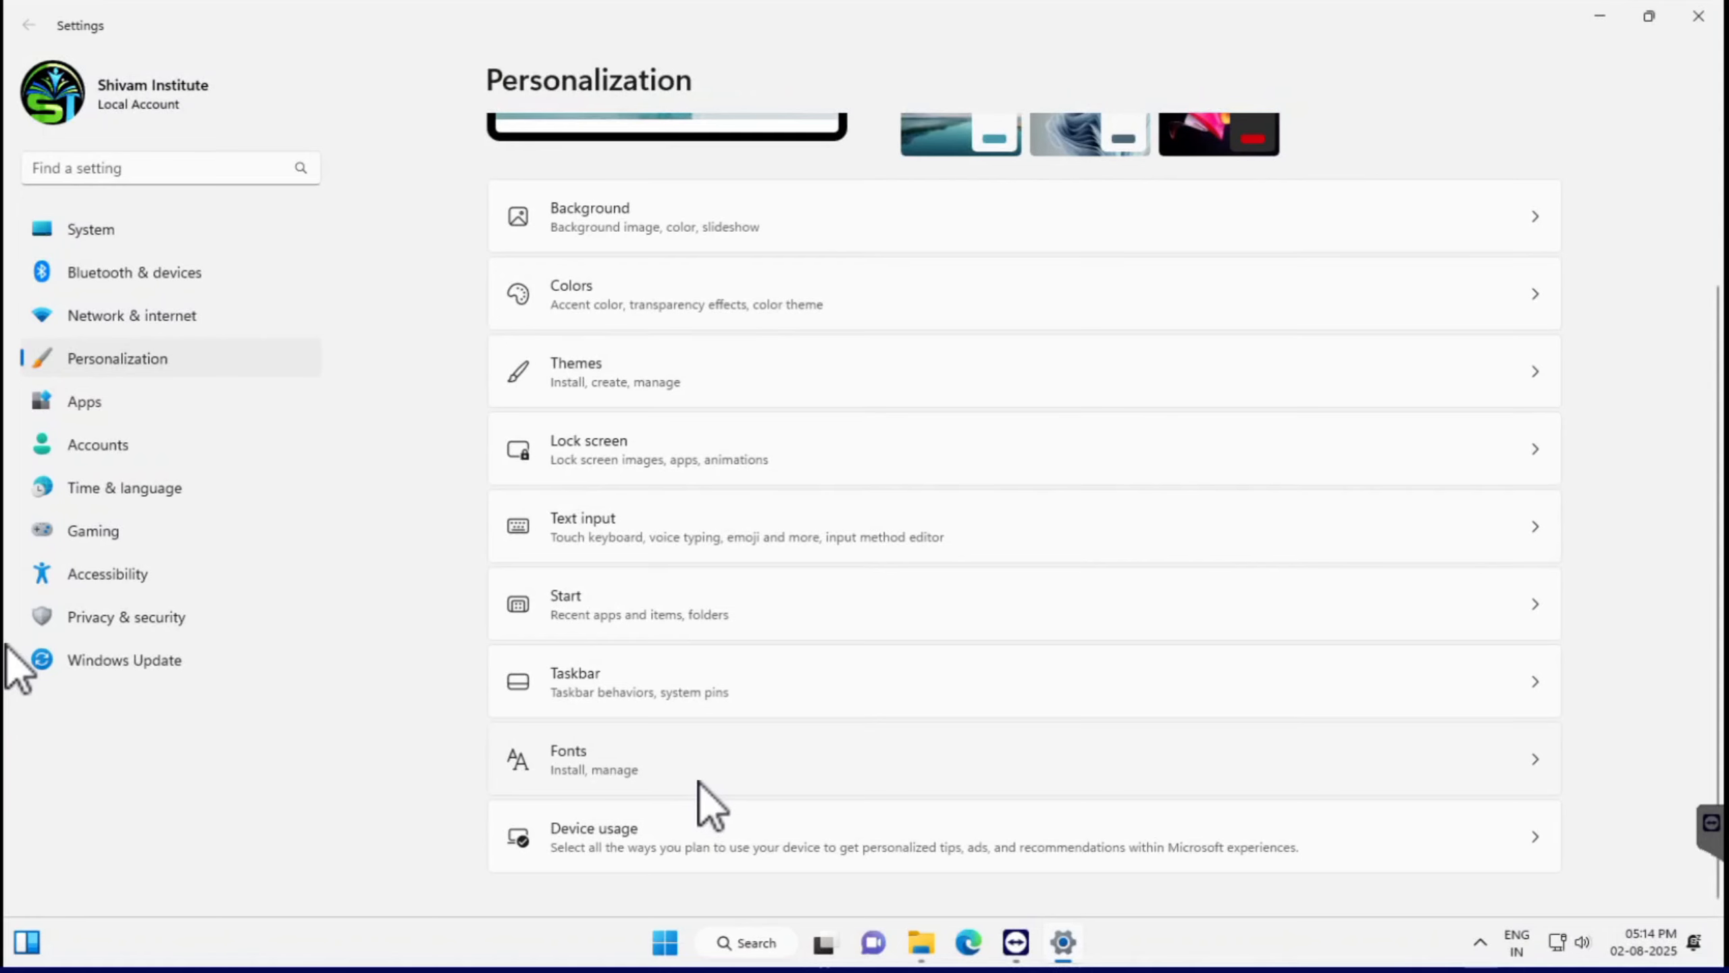
left_click(699, 782)
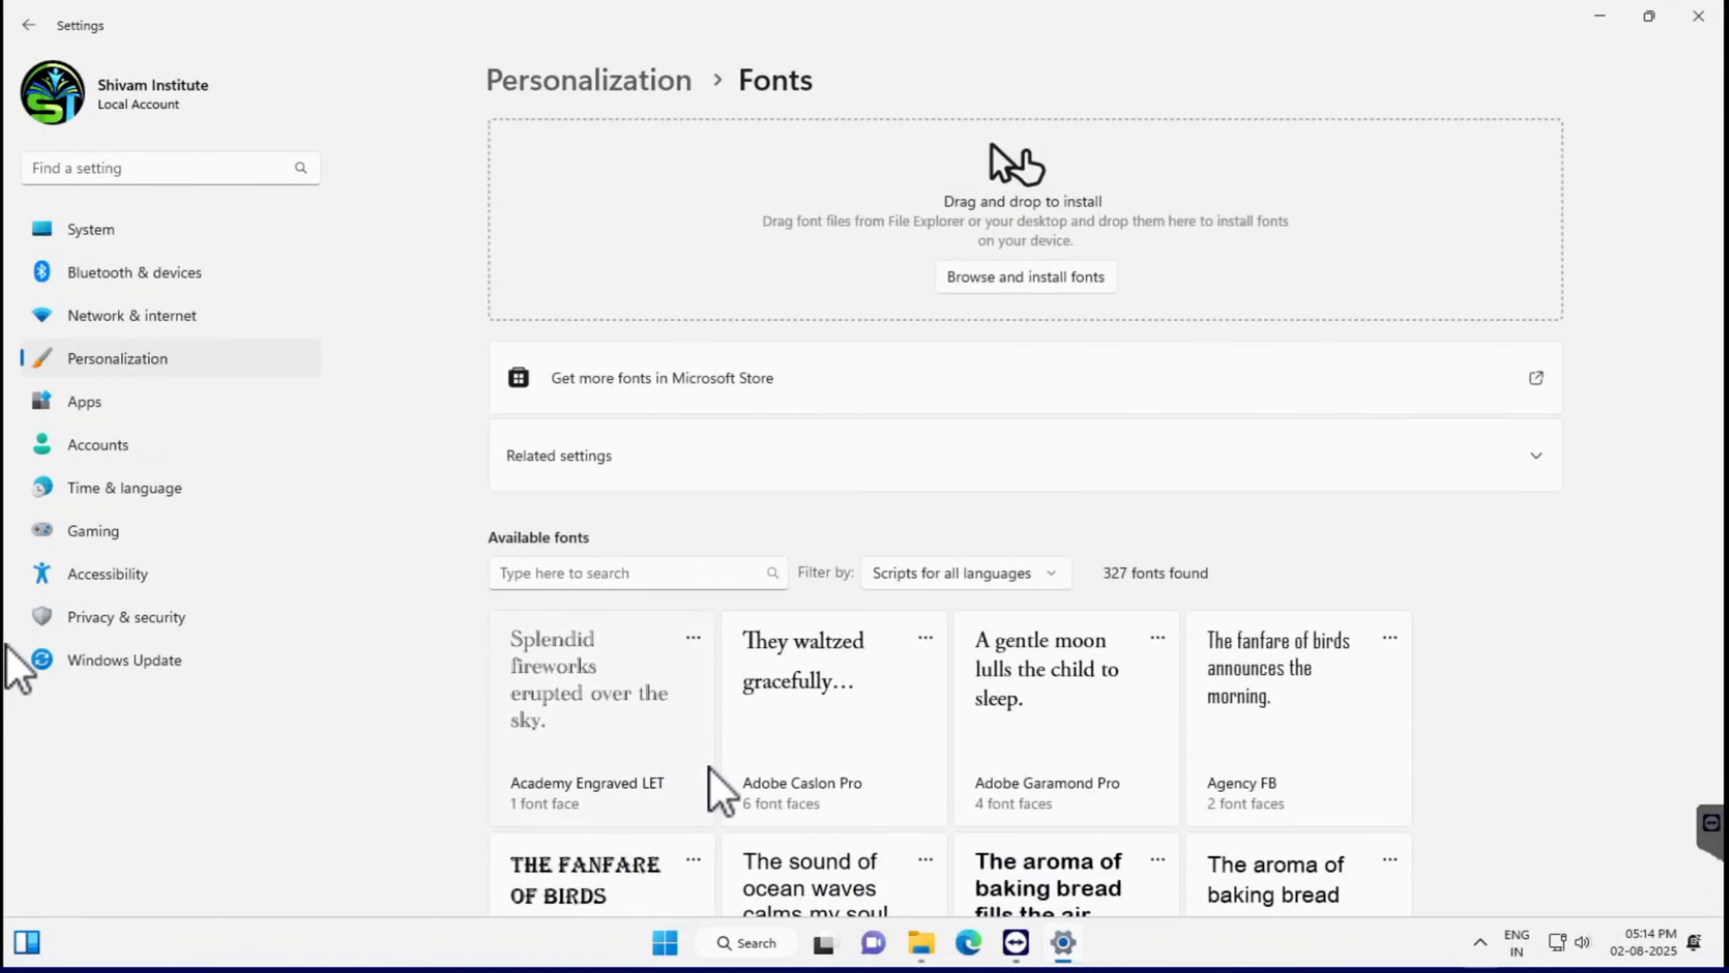
left_click(694, 639)
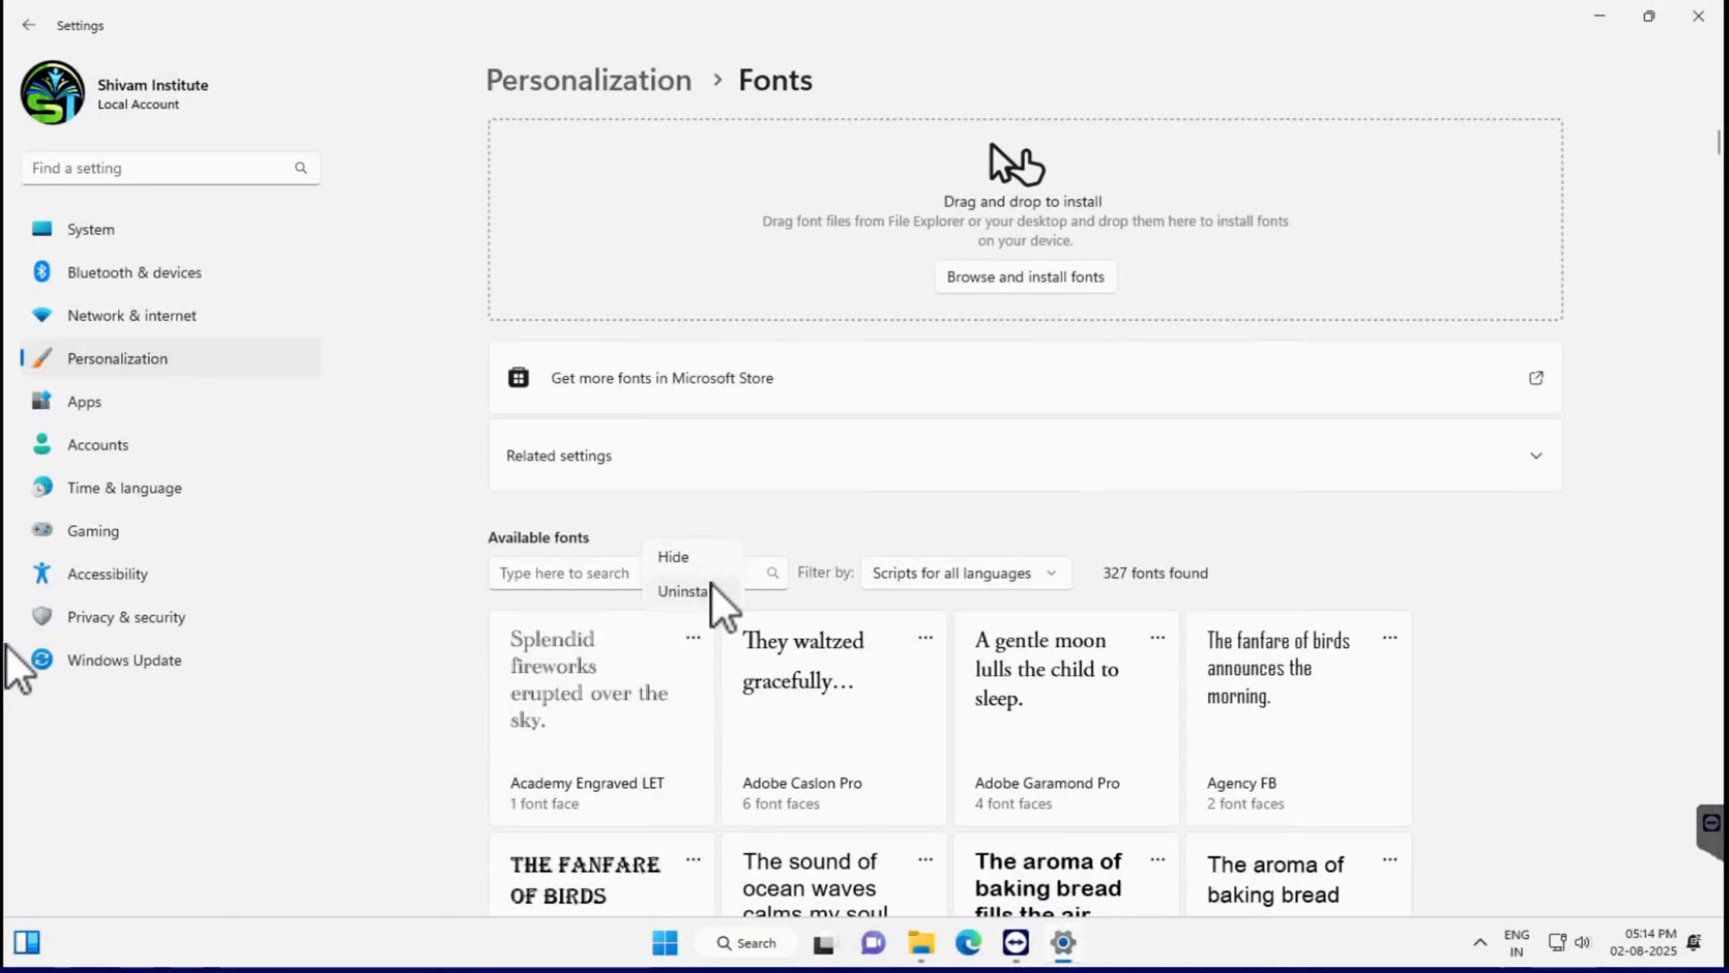
left_click(1393, 568)
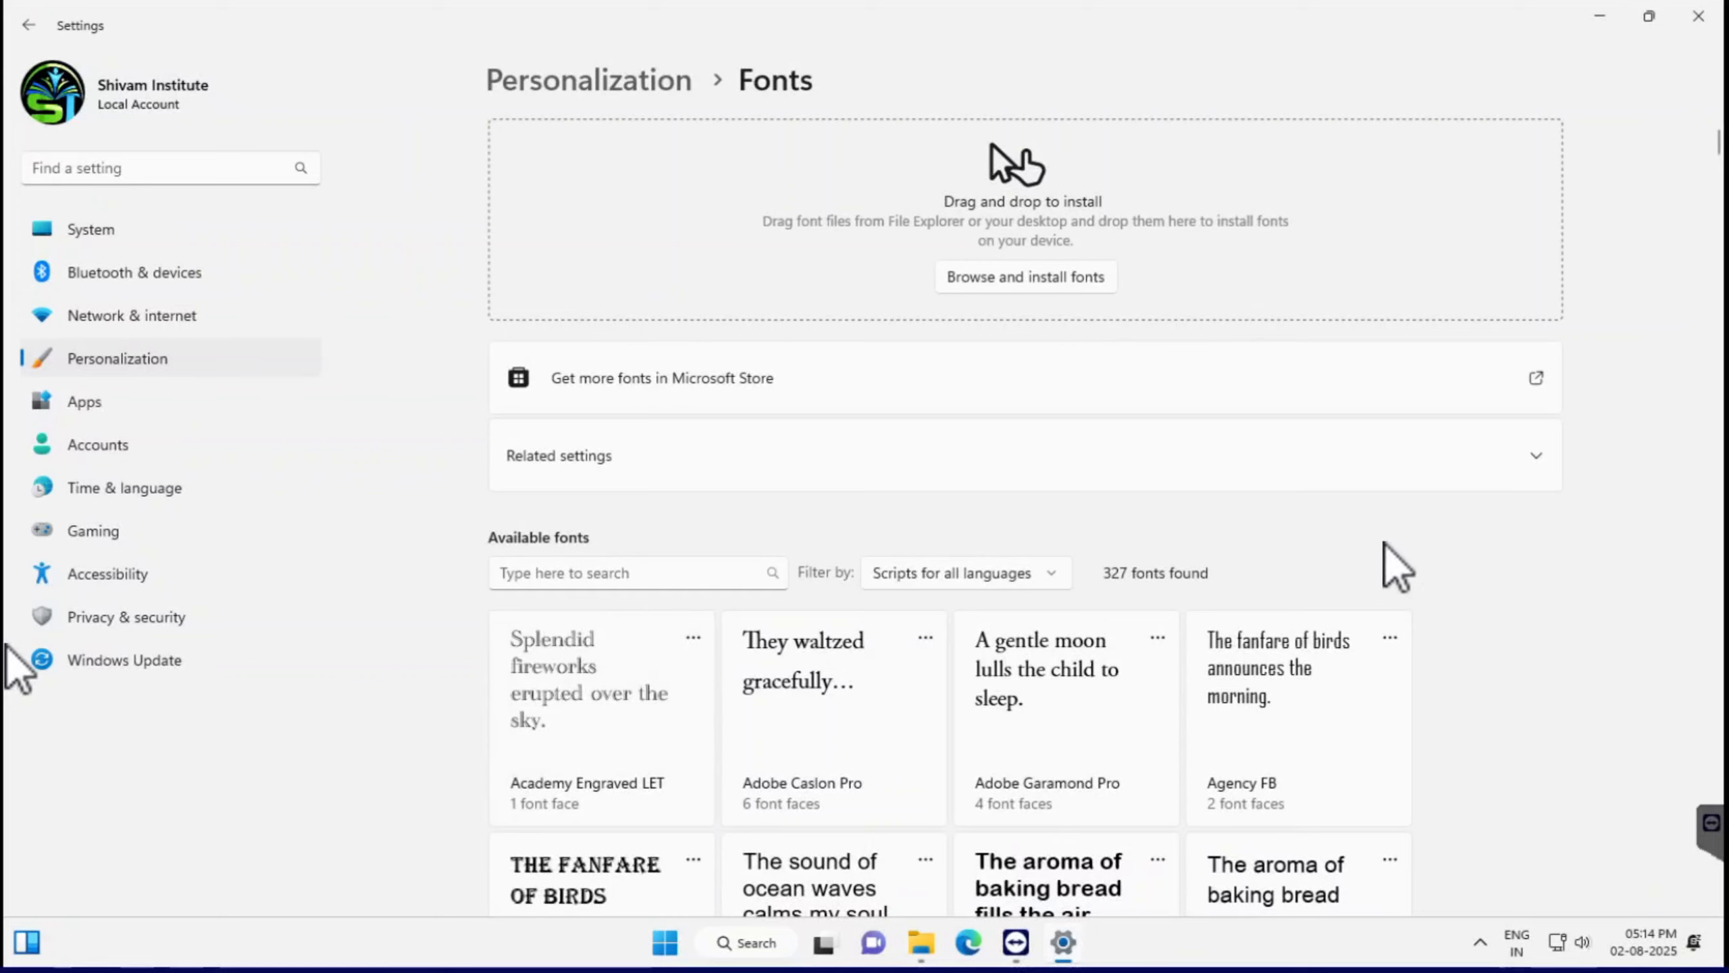
- Close Settings, open a terminal from the desktop's context options, and close it along with the Local Users and Groups window
left_click(1698, 15)
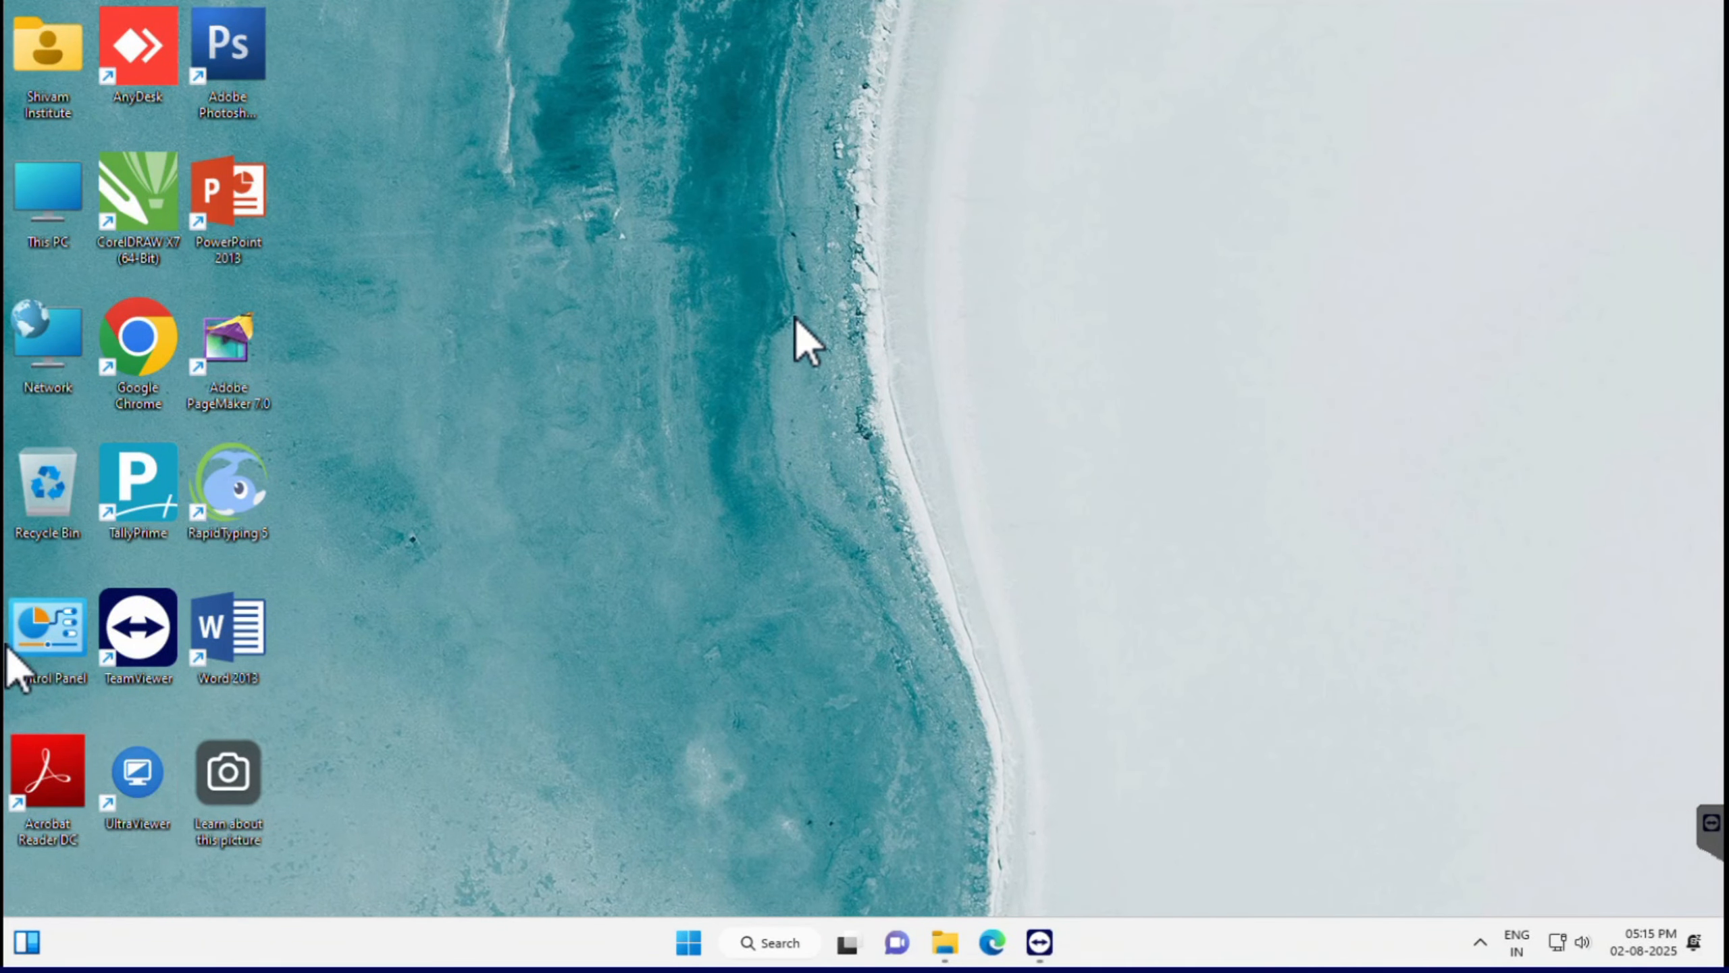
right_click(799, 290)
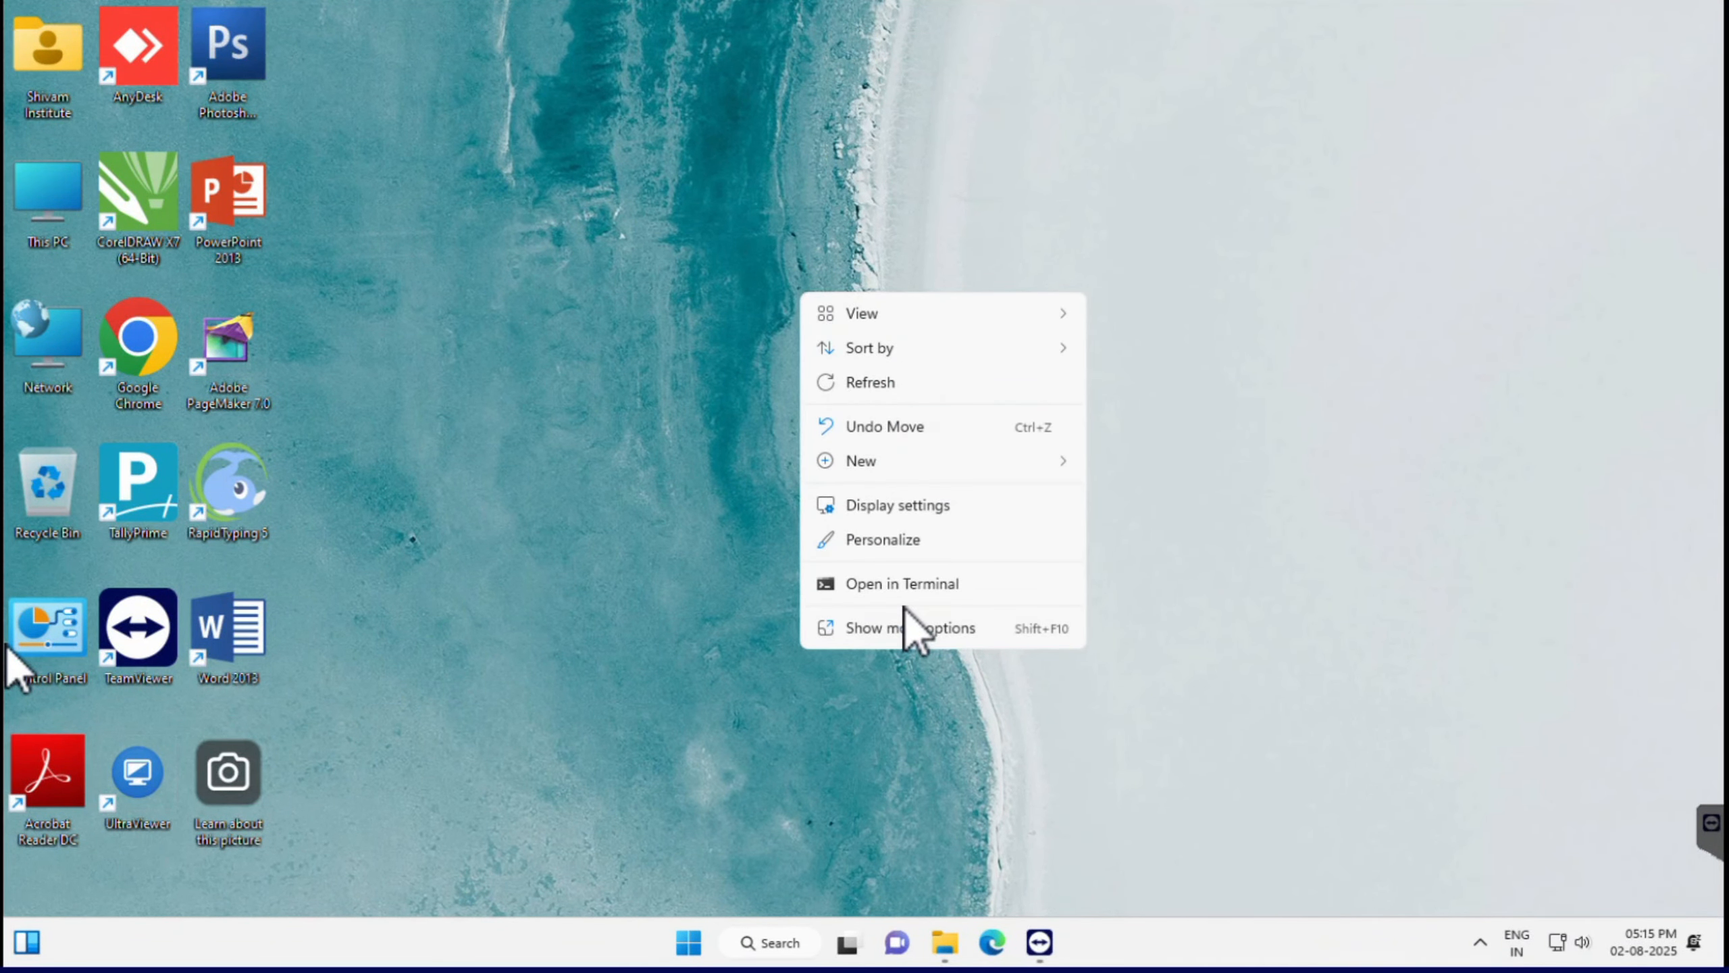
left_click(914, 586)
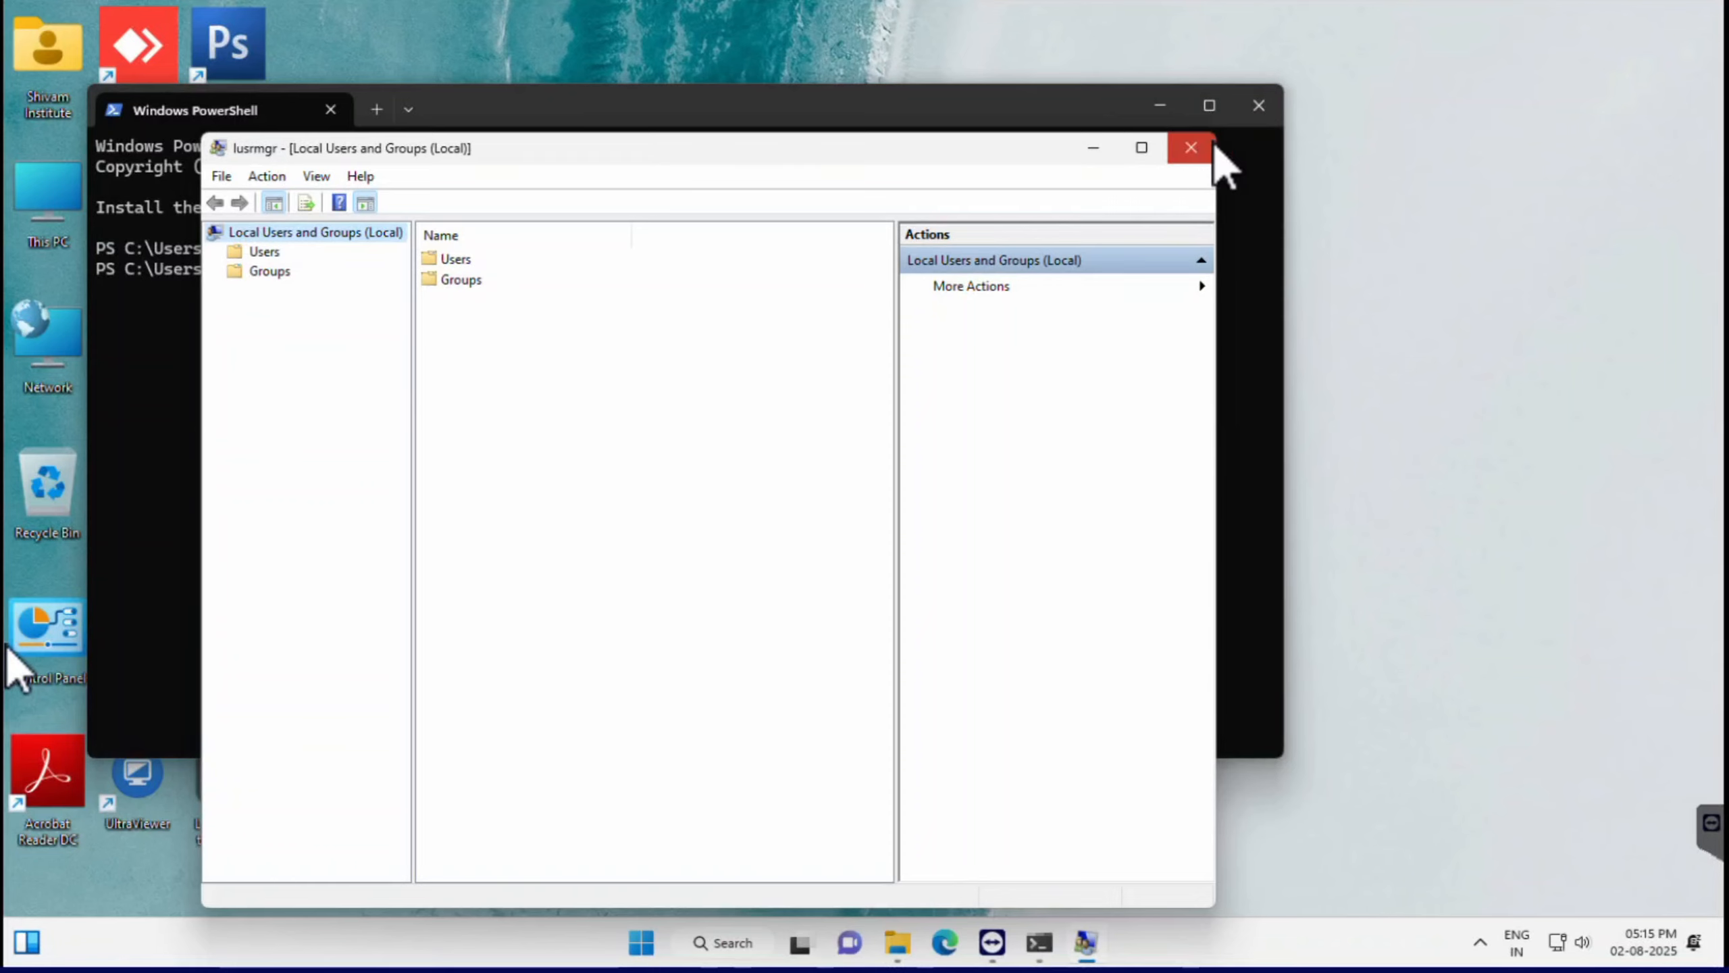
left_click(1191, 147)
left_click(1259, 110)
- View the sorting choices in the desktop's extended context options and refresh the desktop from there
right_click(637, 314)
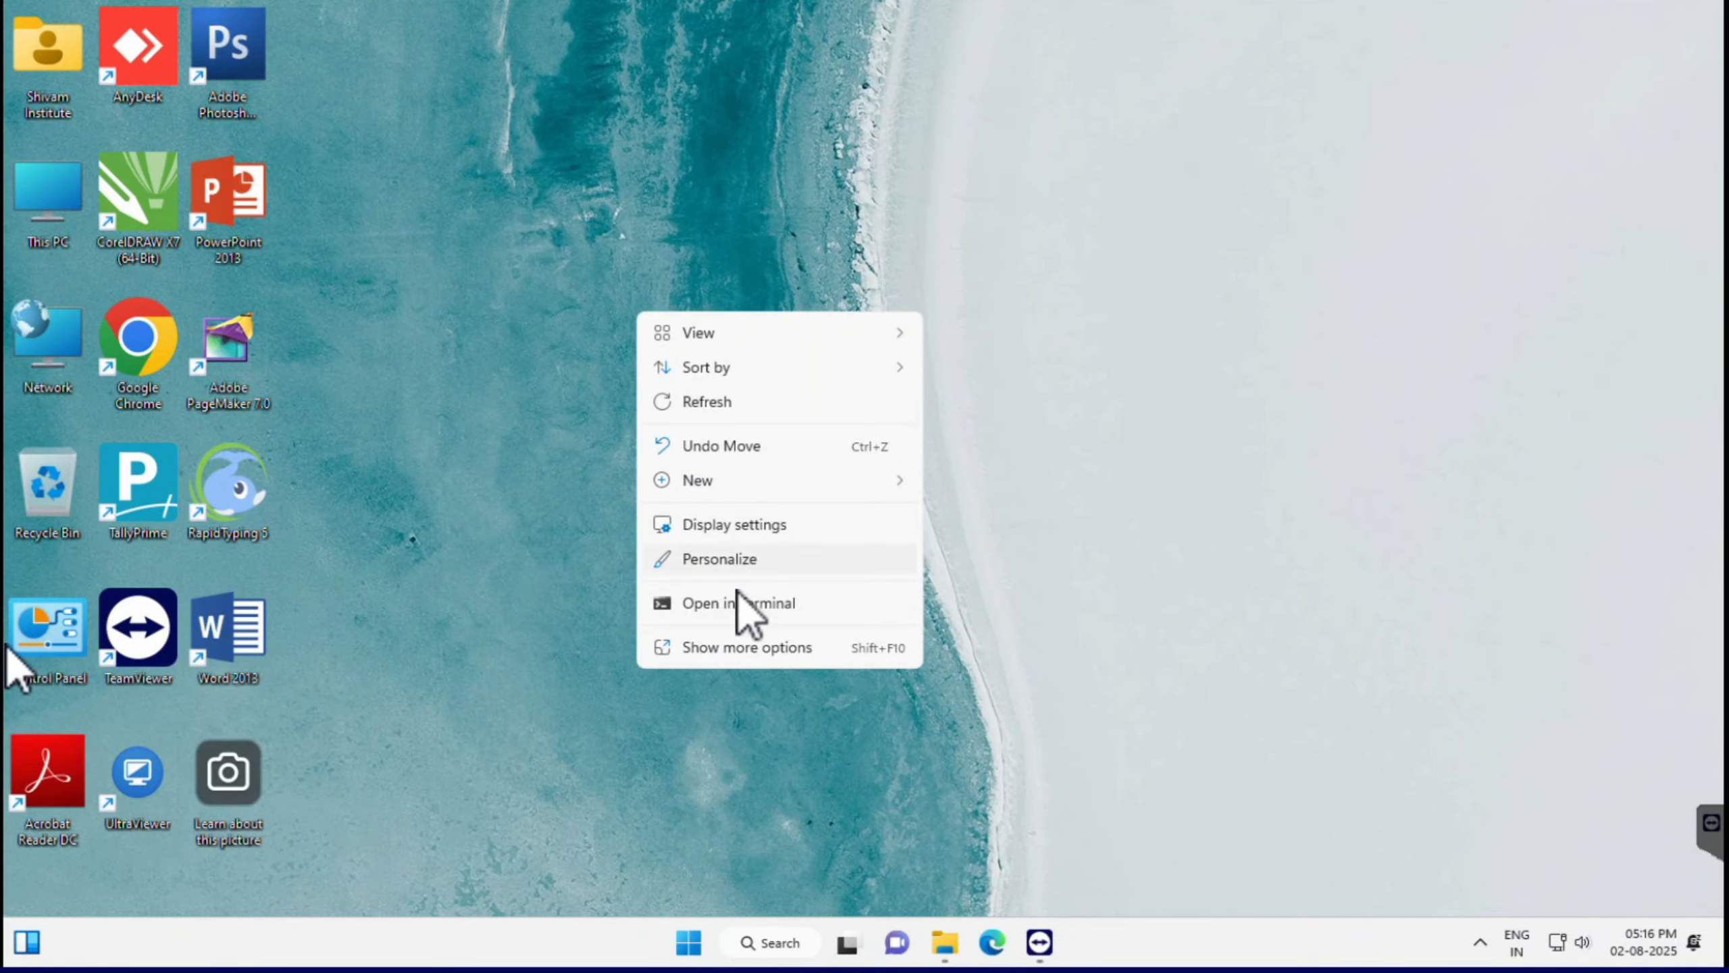
left_click(765, 649)
mouse_move(722, 330)
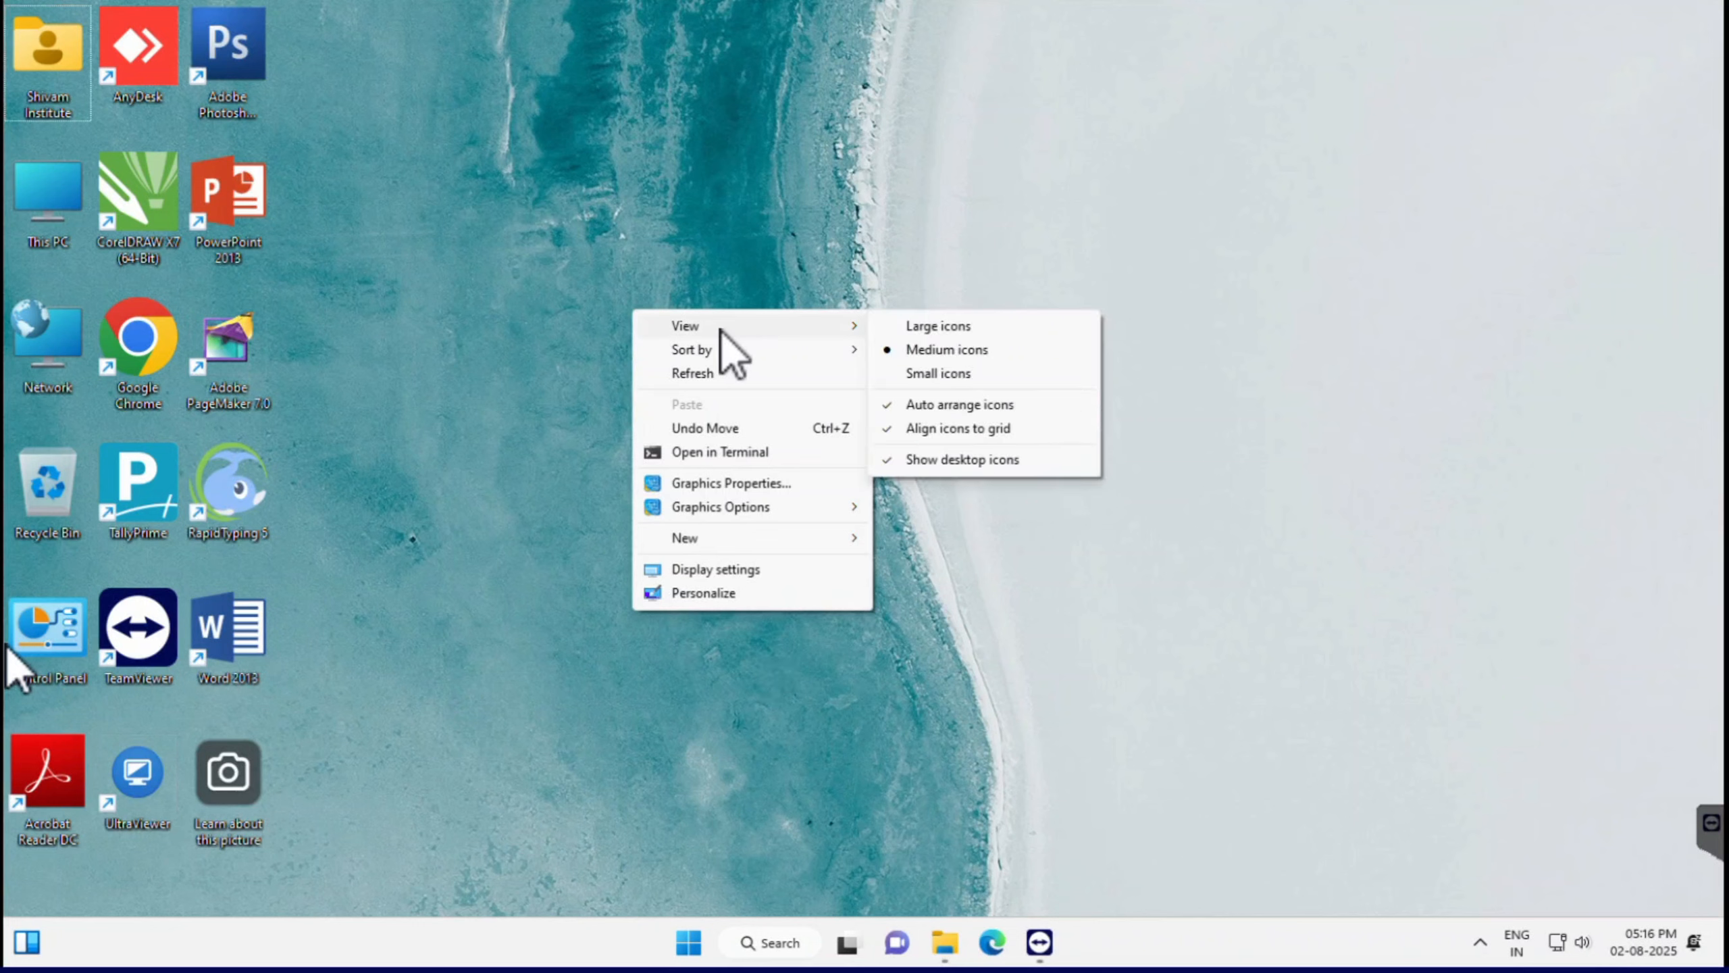
left_click(729, 375)
- Open the Display settings from the desktop's extended context options, view them and close Settings
right_click(692, 296)
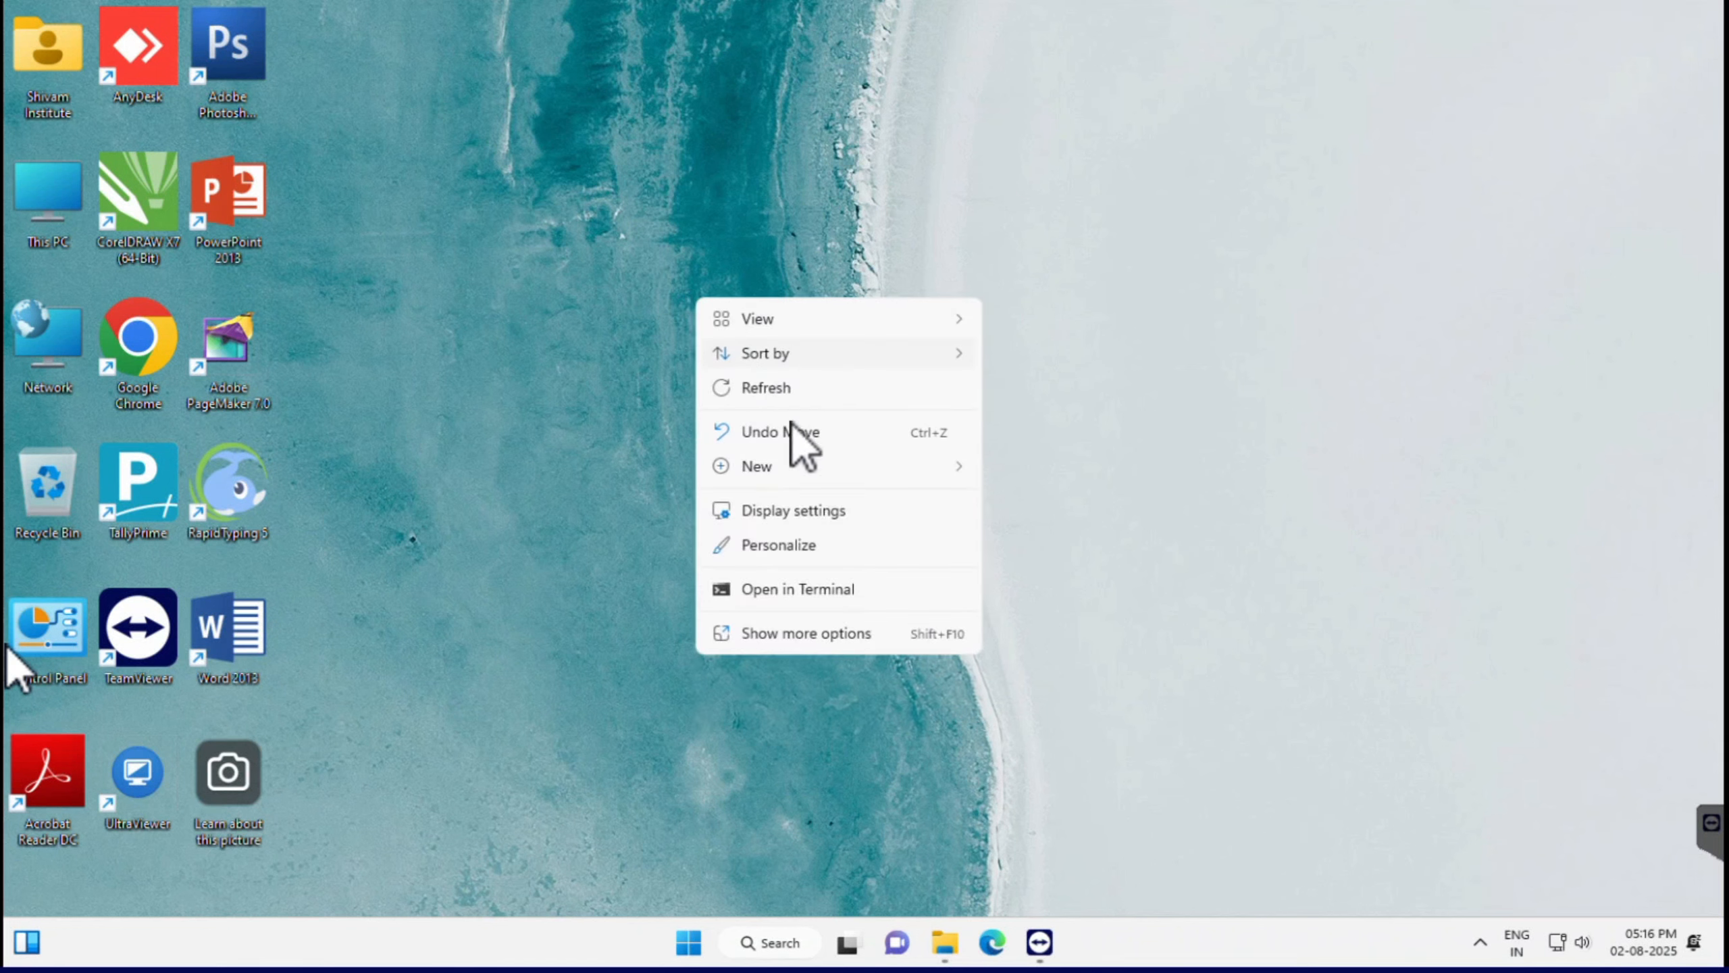
left_click(767, 633)
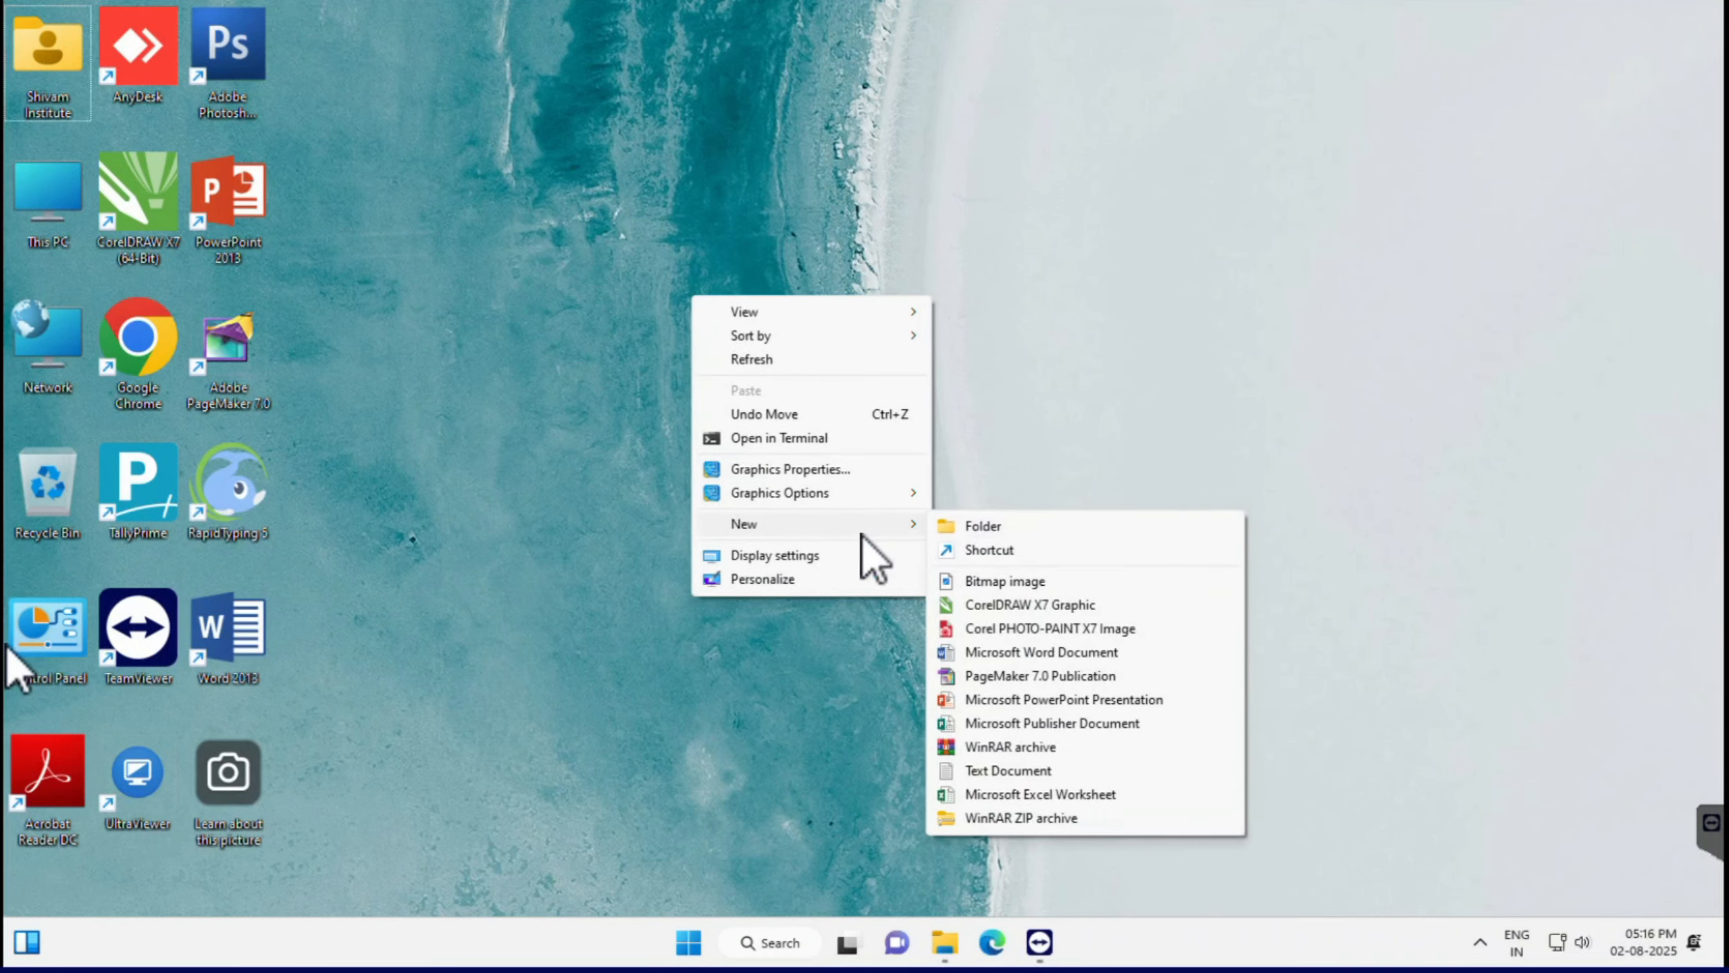
left_click(785, 559)
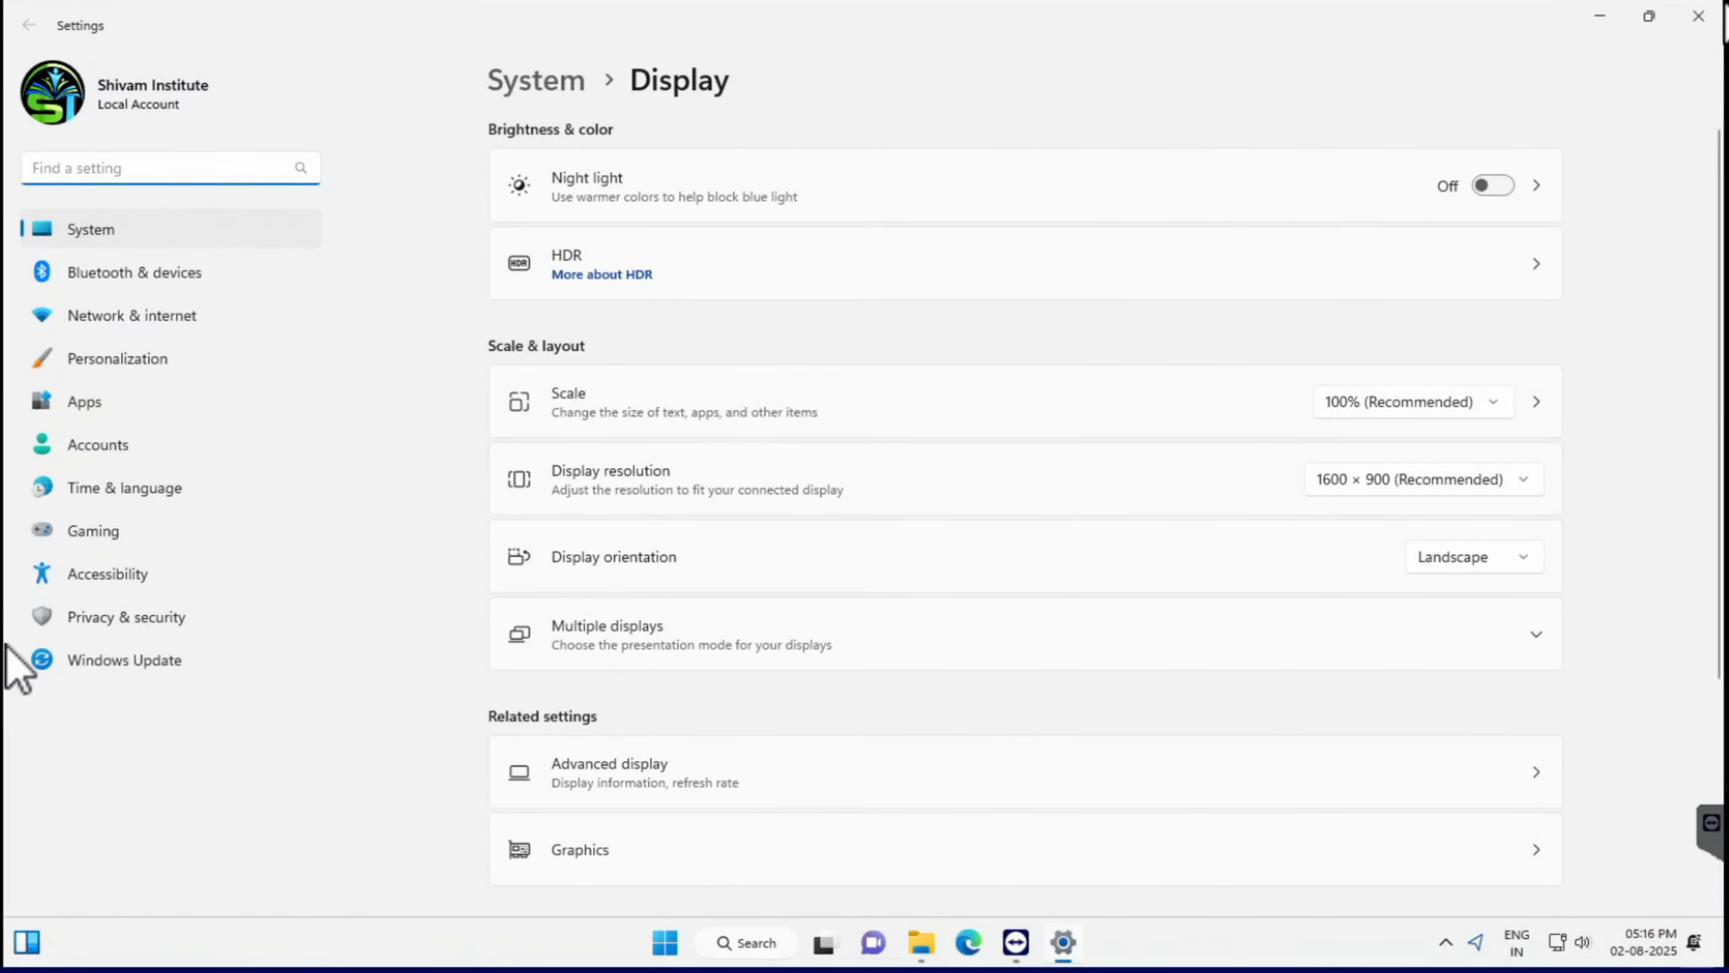
left_click(1695, 27)
- Open the Personalization settings from the desktop's extended context options, view them and close Settings
right_click(983, 521)
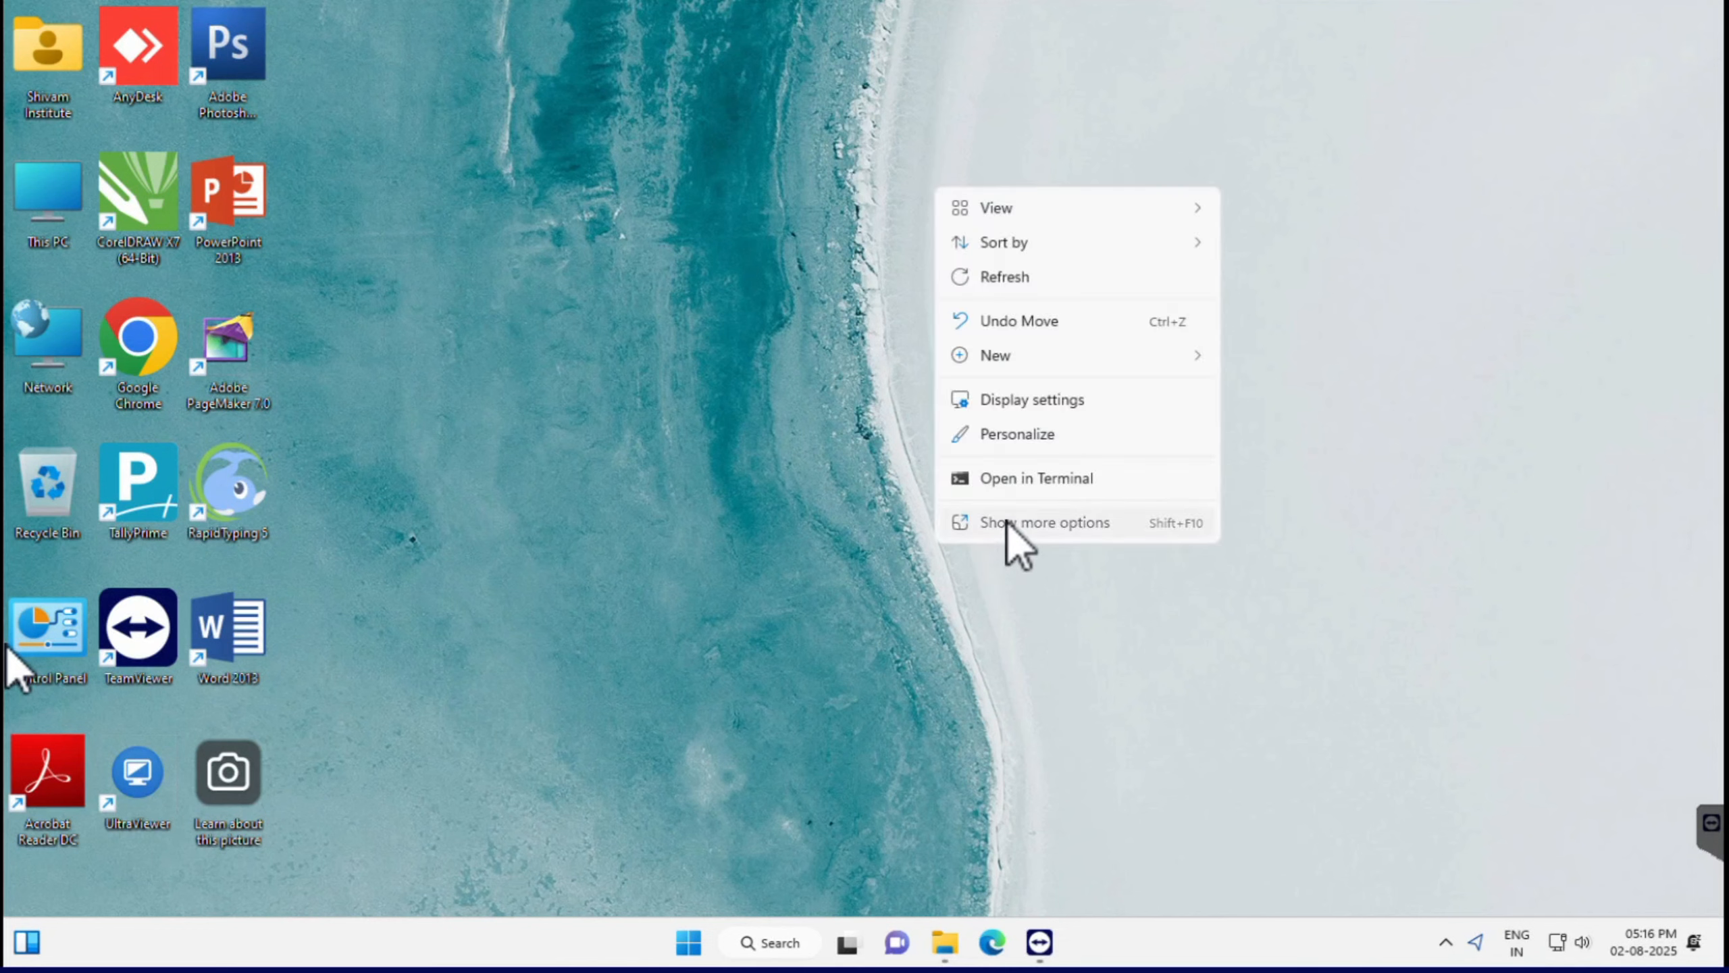
left_click(1008, 521)
left_click(1018, 476)
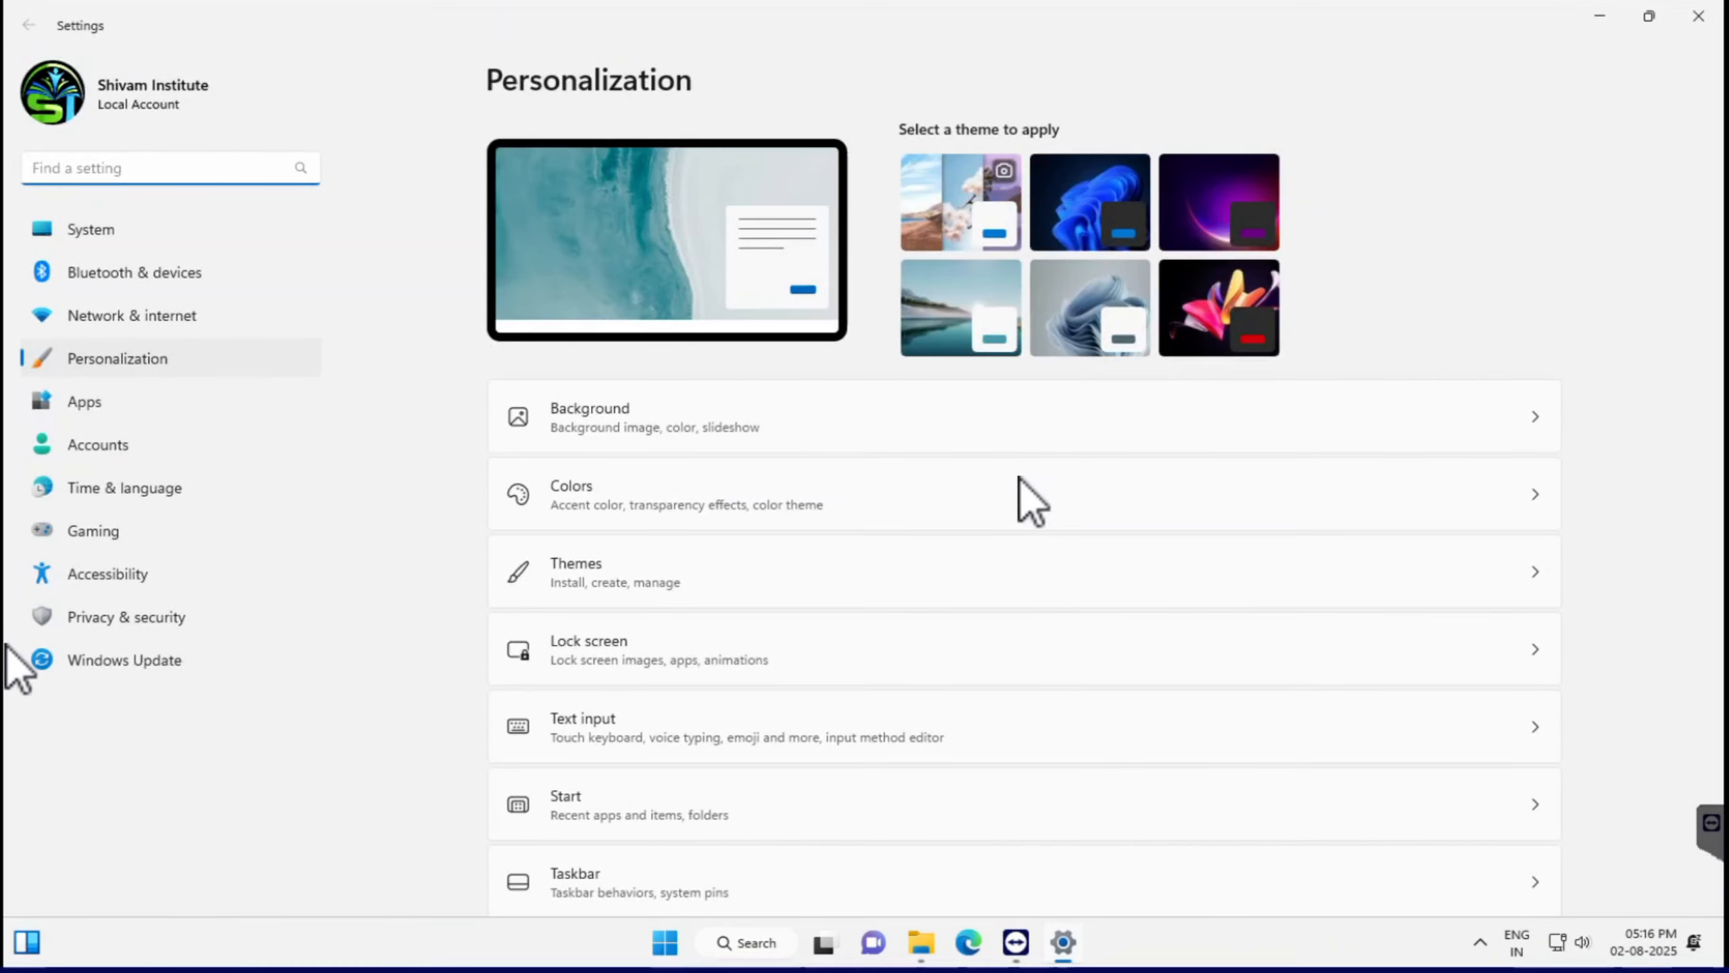
left_click(1699, 14)
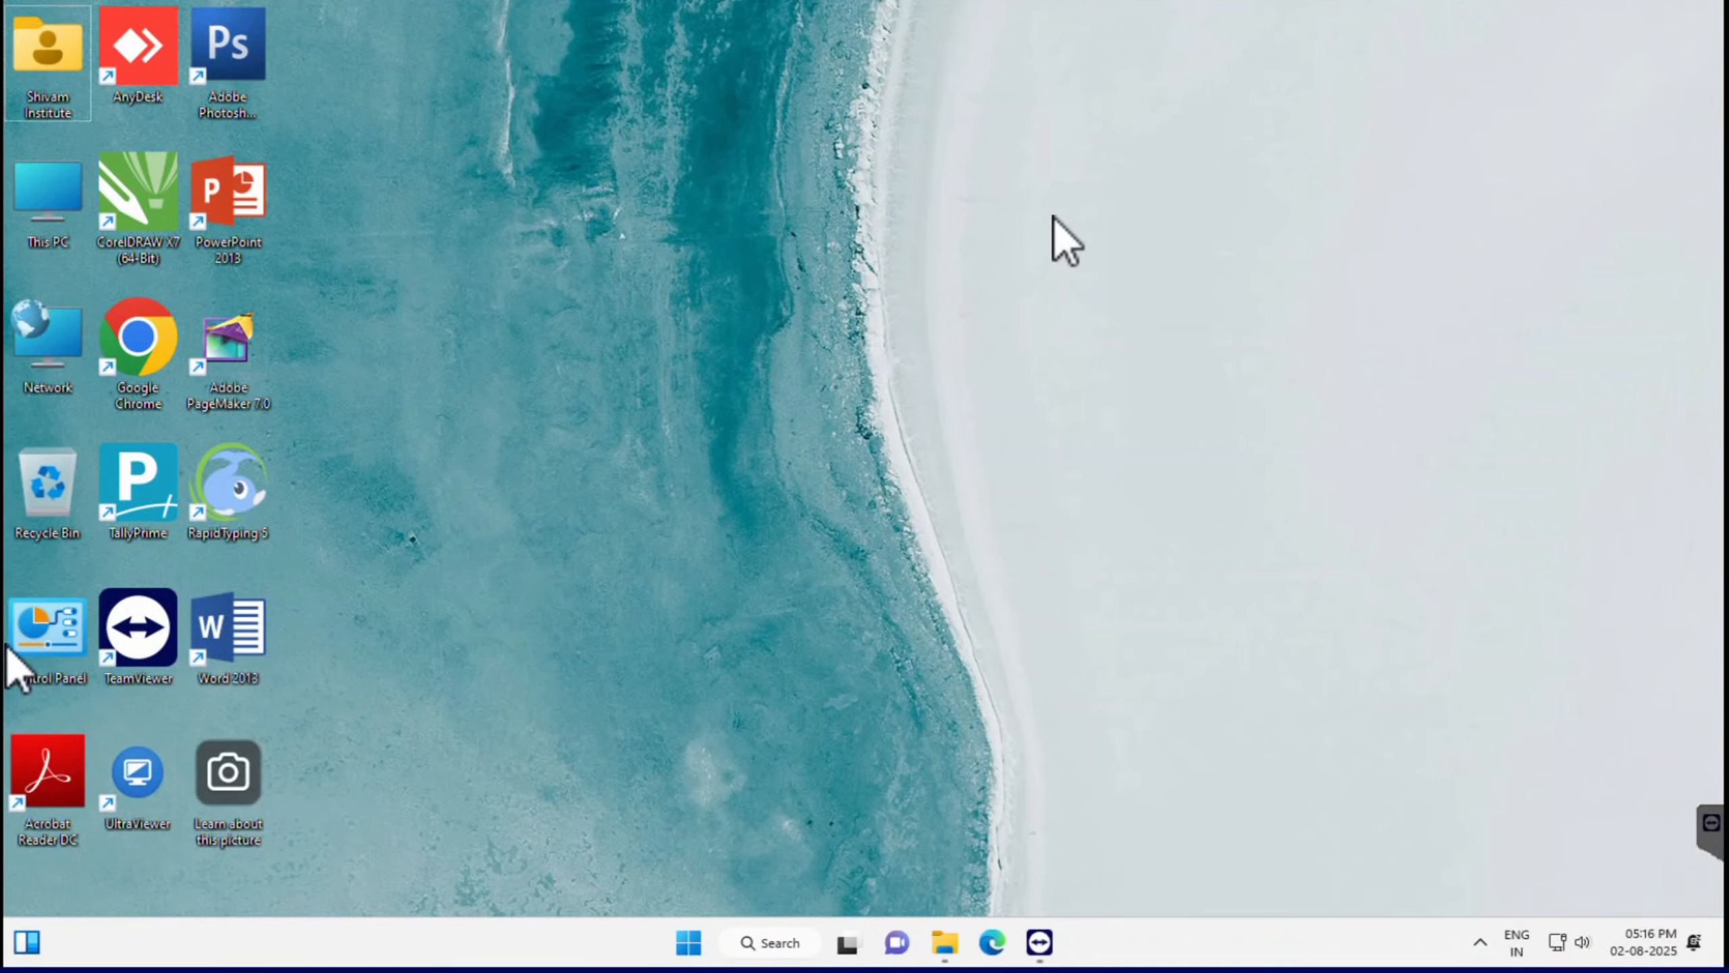
- Show the desktop's extended context options and refresh the desktop several times, using both the standard and the extended options
right_click(1056, 219)
left_click(1107, 554)
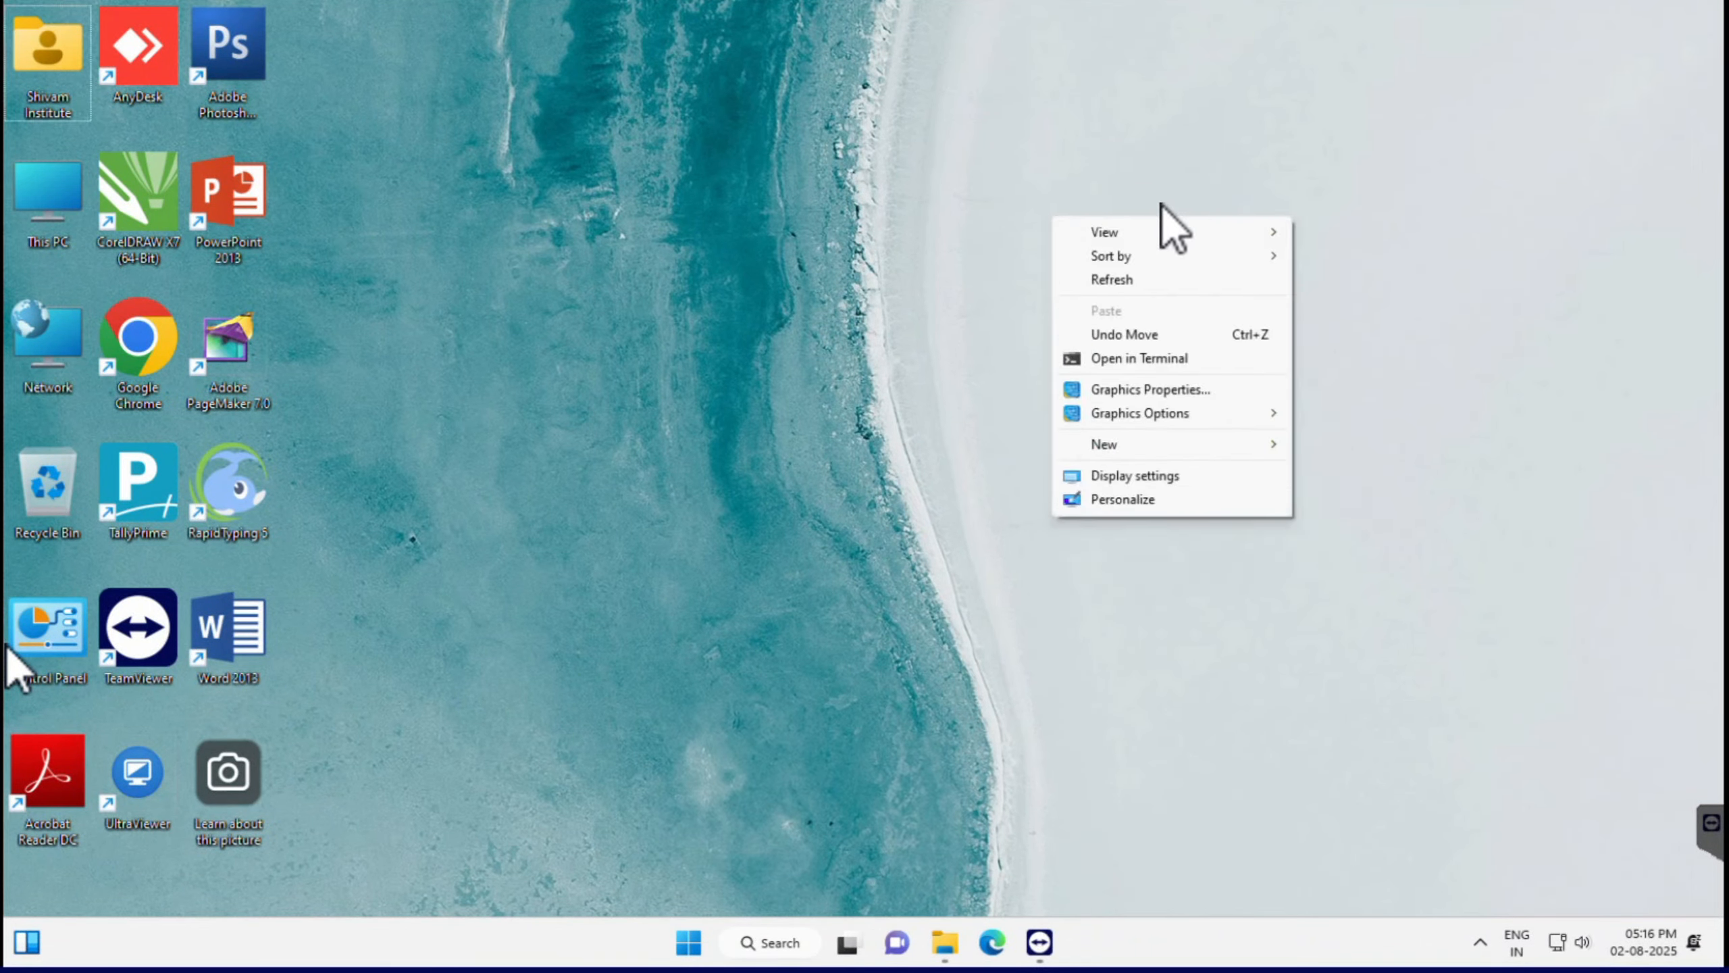
right_click(651, 223)
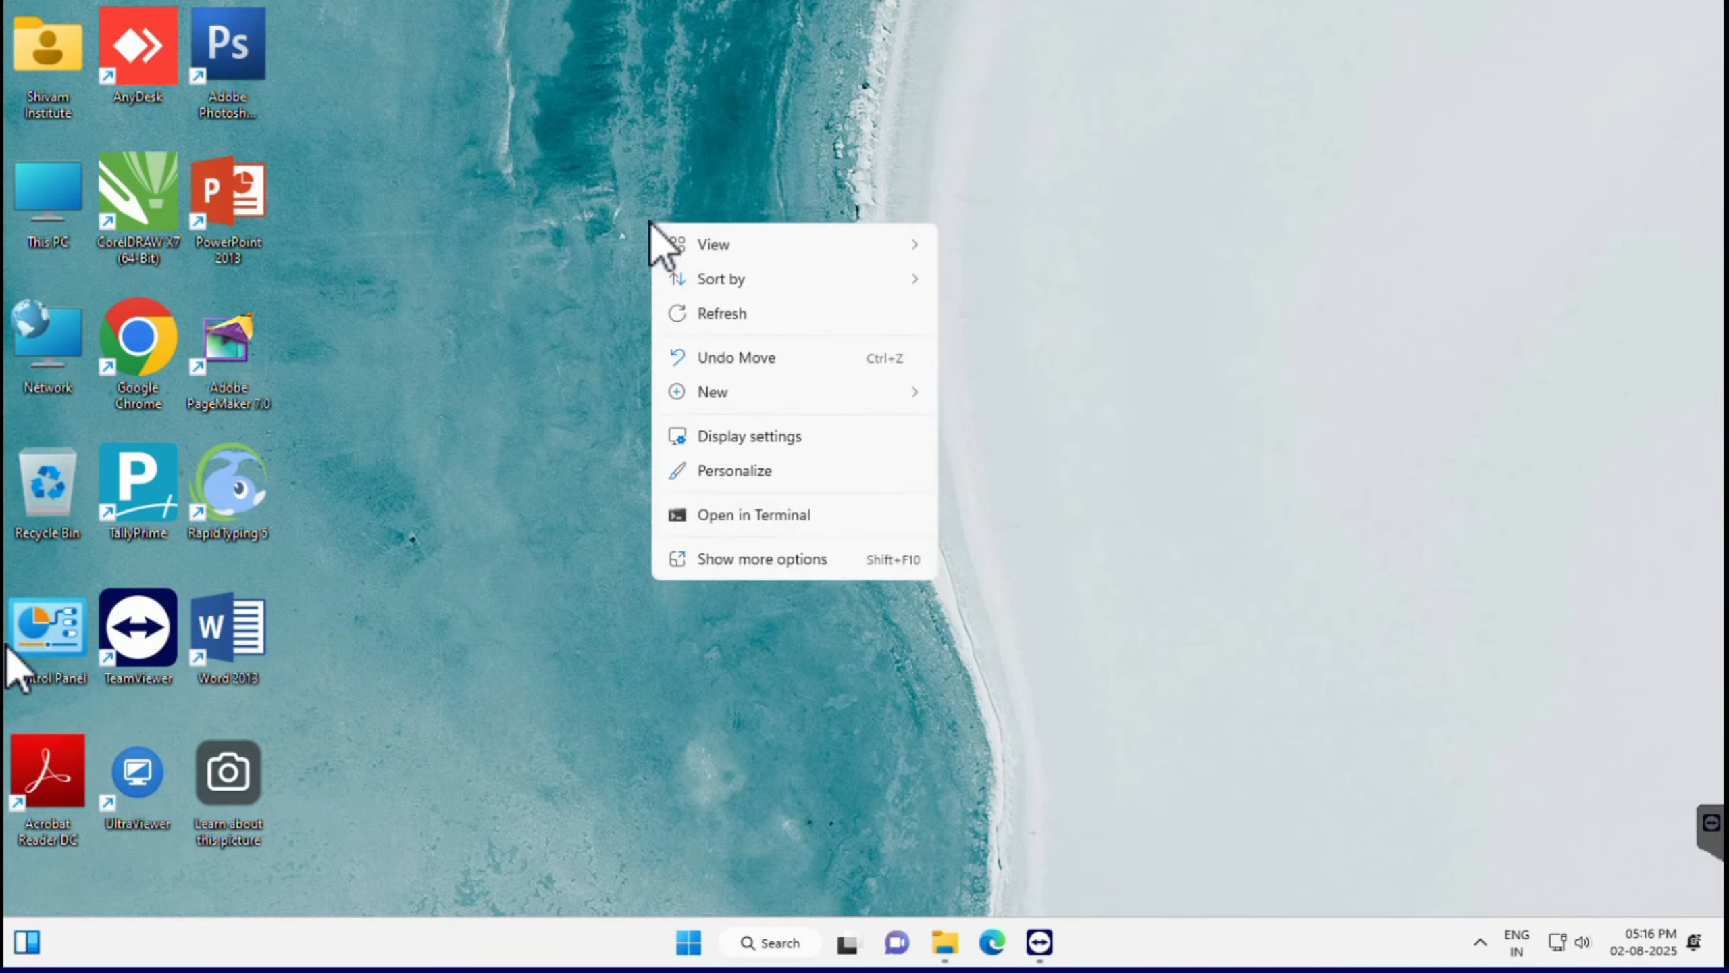
left_click(727, 315)
right_click(625, 238)
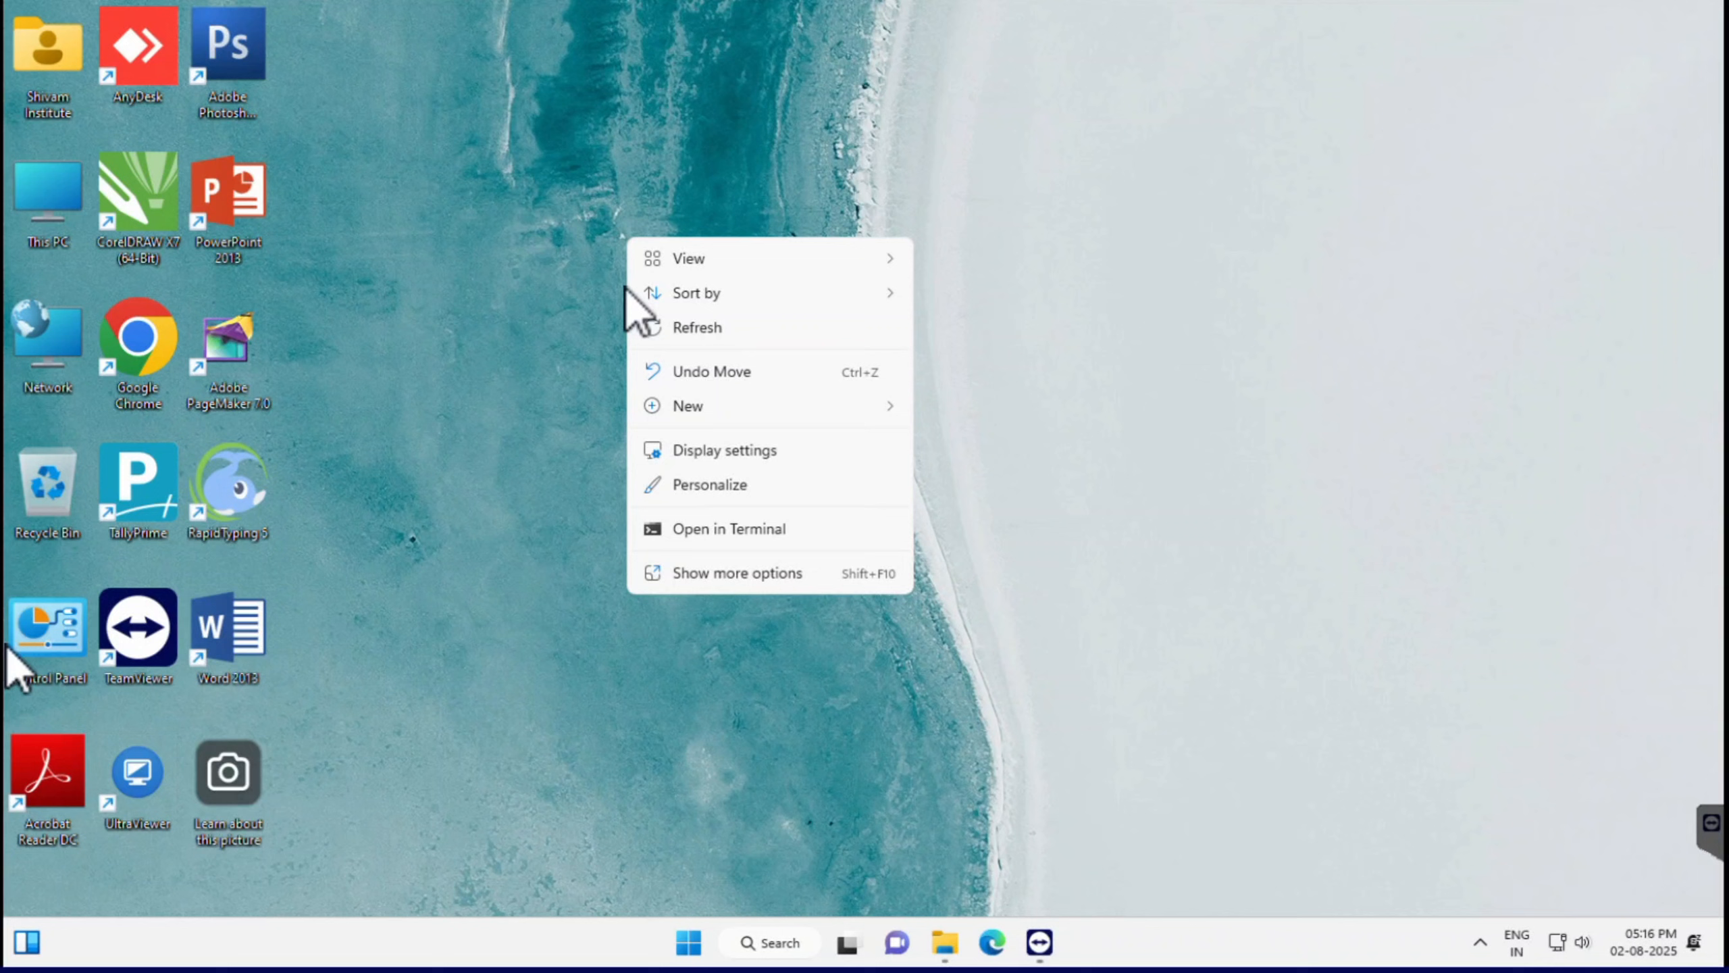
left_click(684, 328)
right_click(664, 644)
left_click(746, 615)
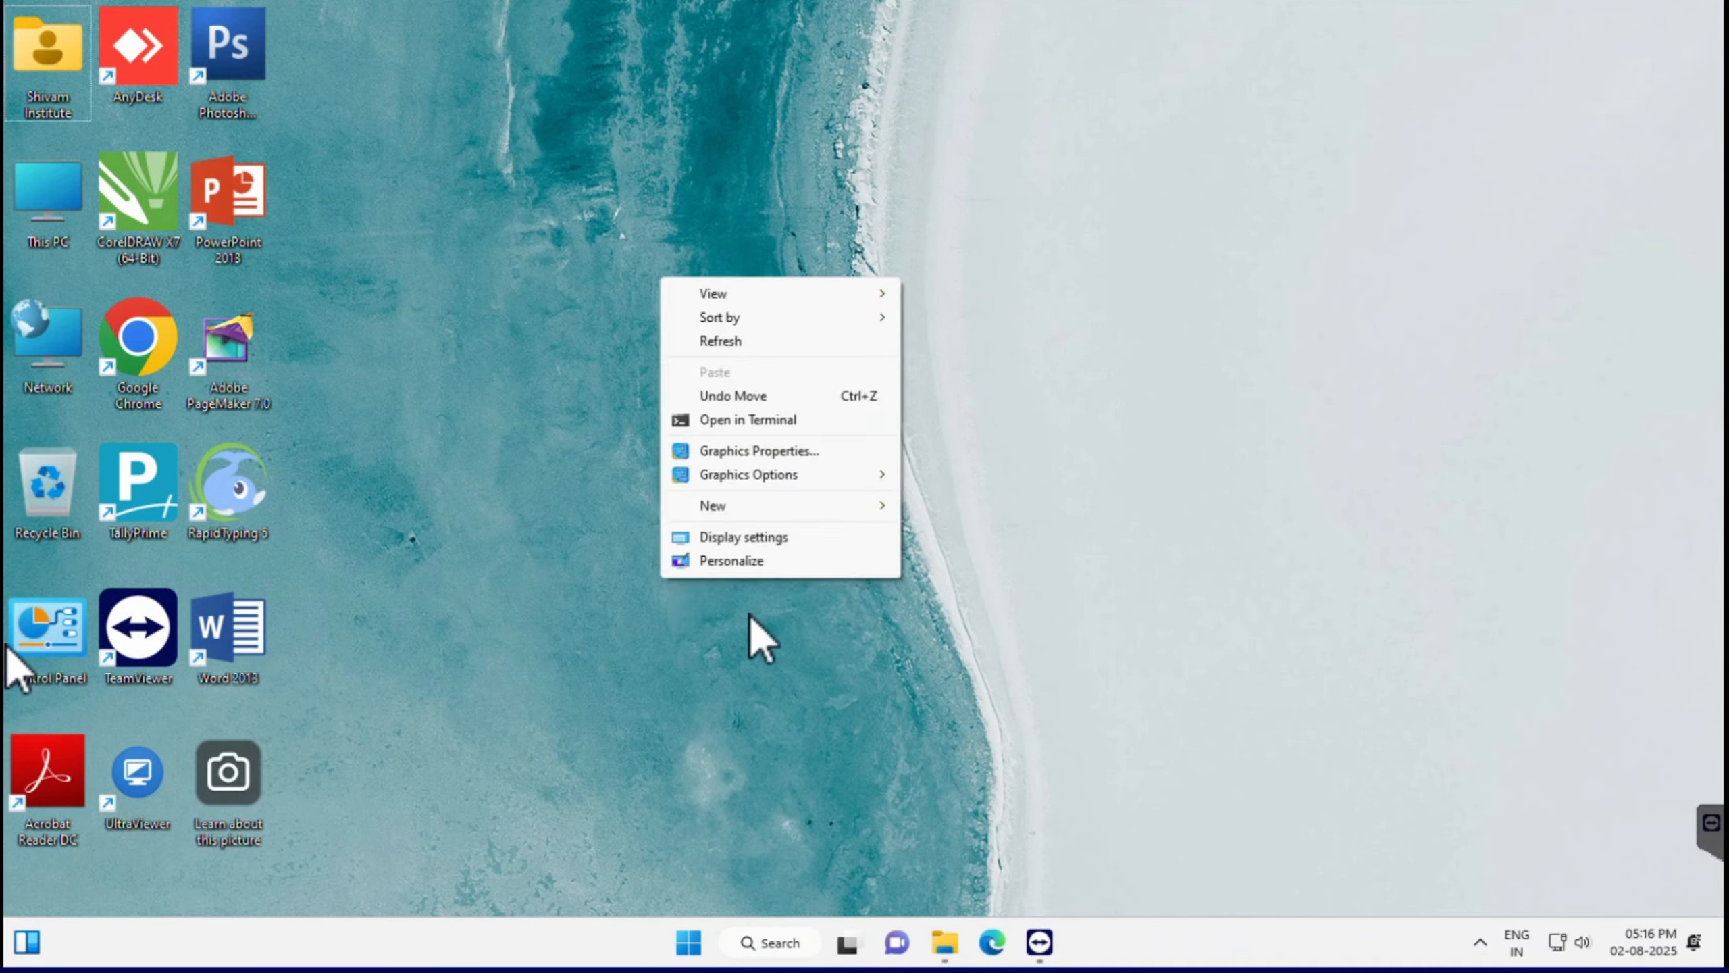
left_click(723, 342)
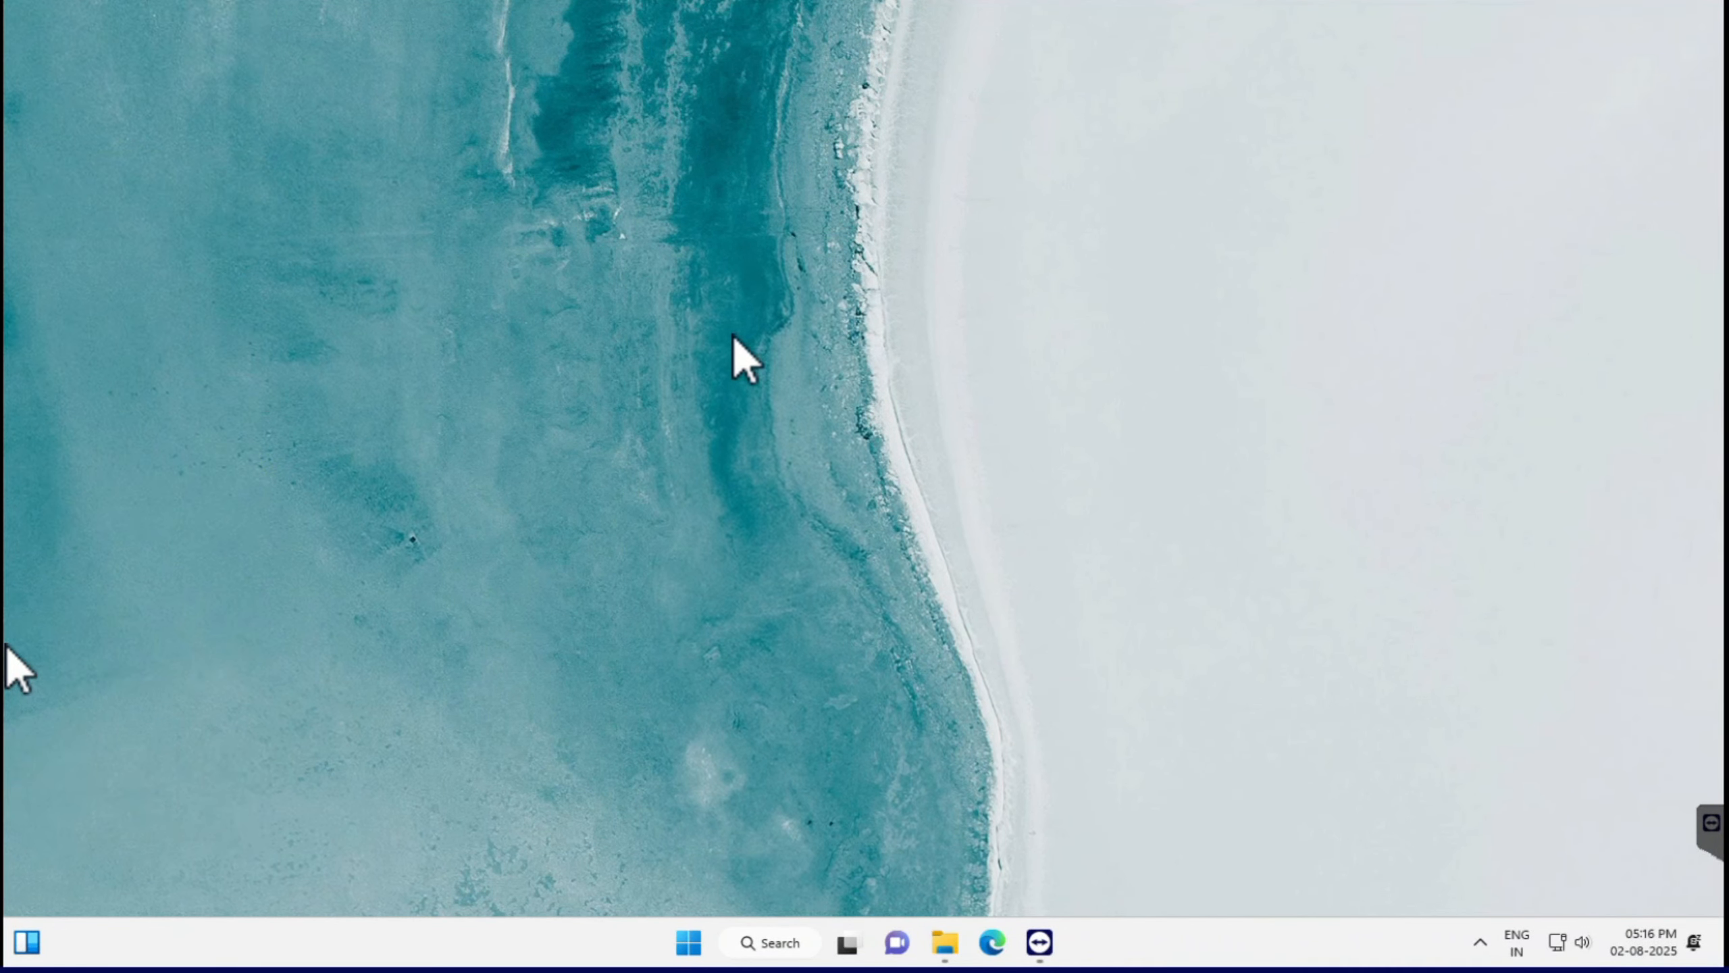
right_click(687, 250)
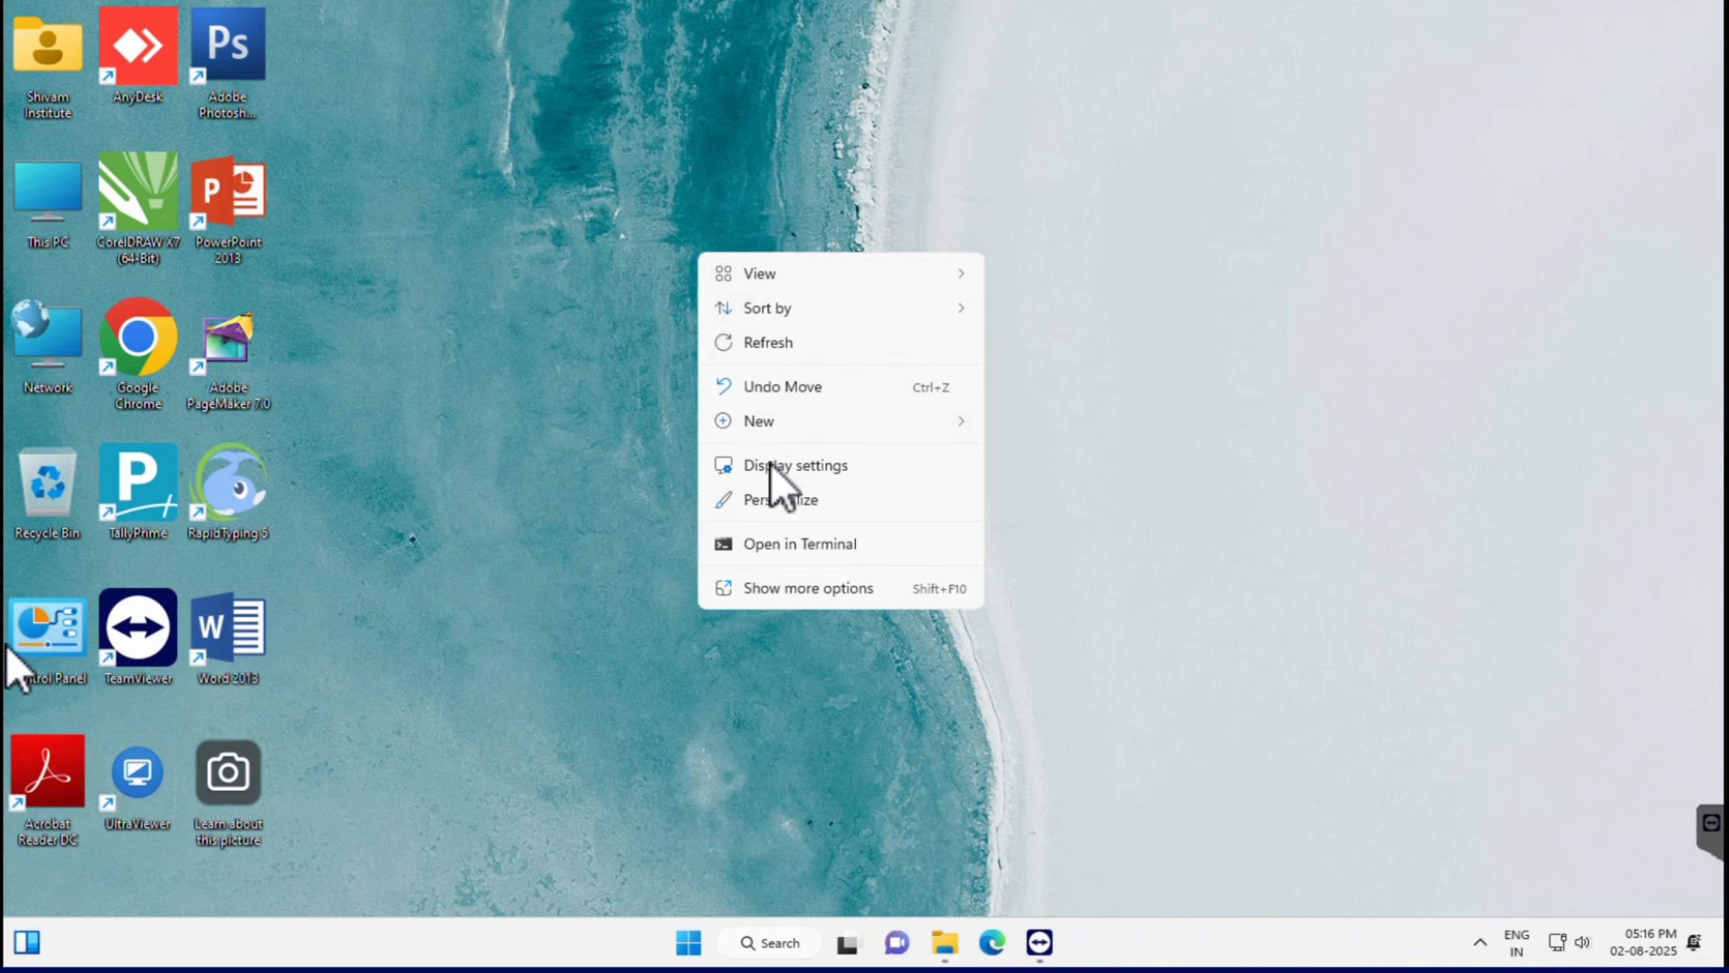
left_click(790, 343)
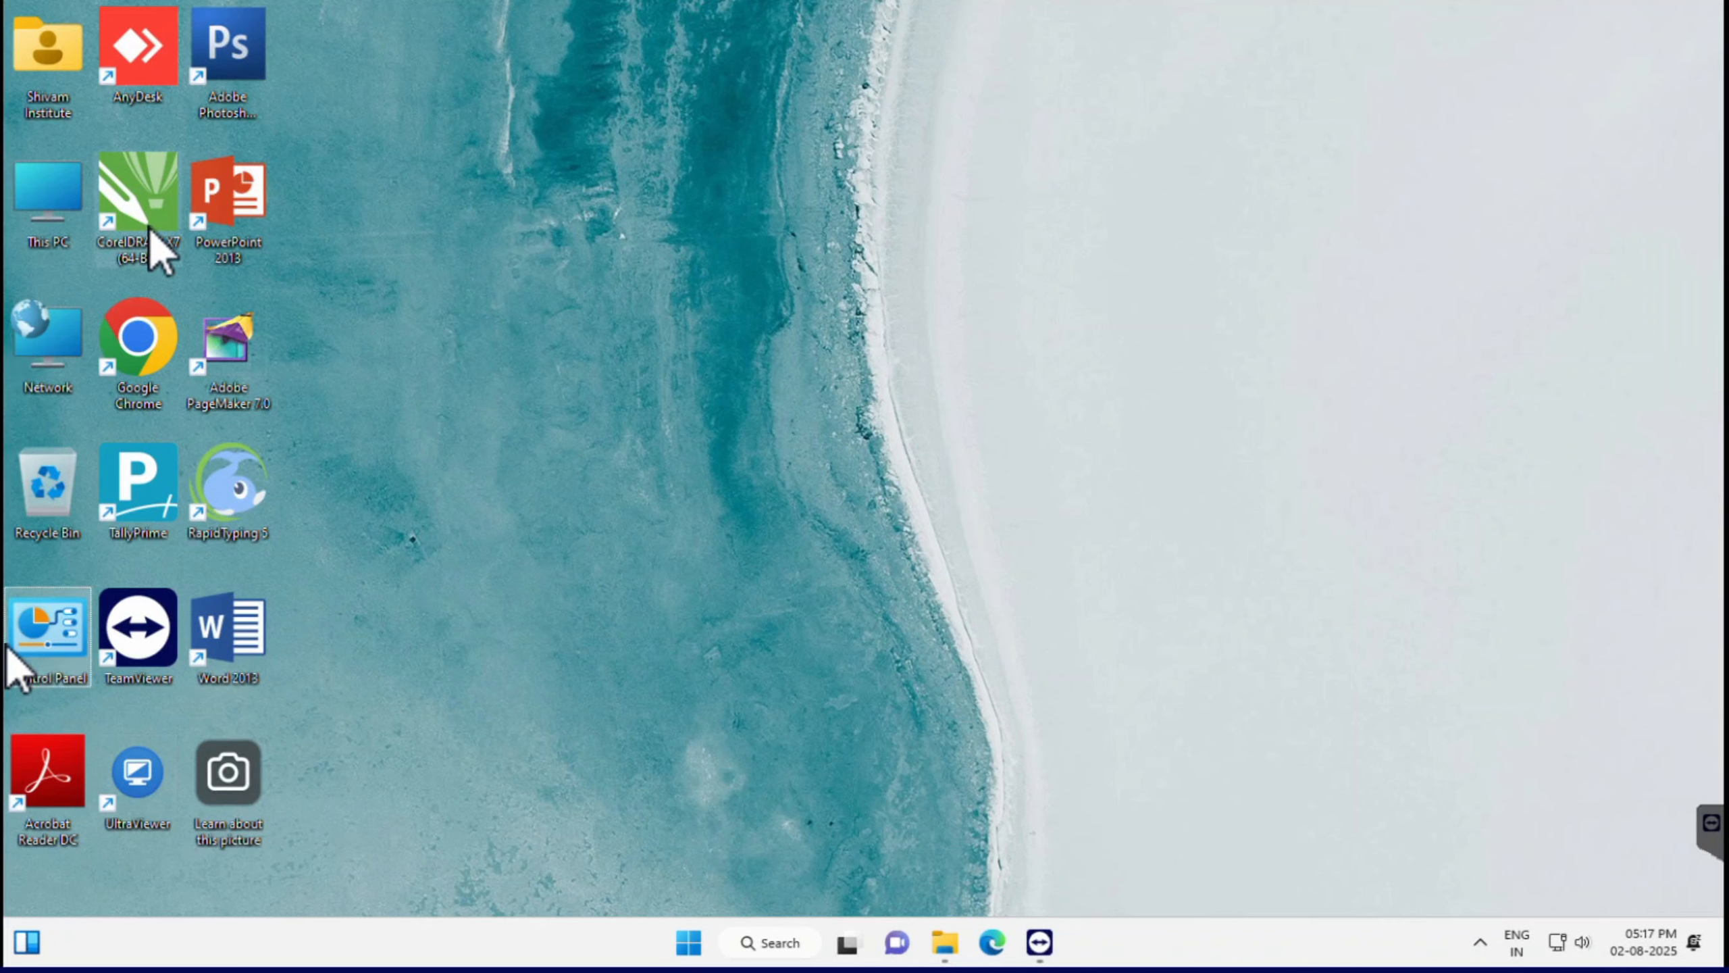
- View the context options of the PowerPoint 2013 desktop shortcut and of the taskbar, dismissing each without choosing anything
left_click(255, 200)
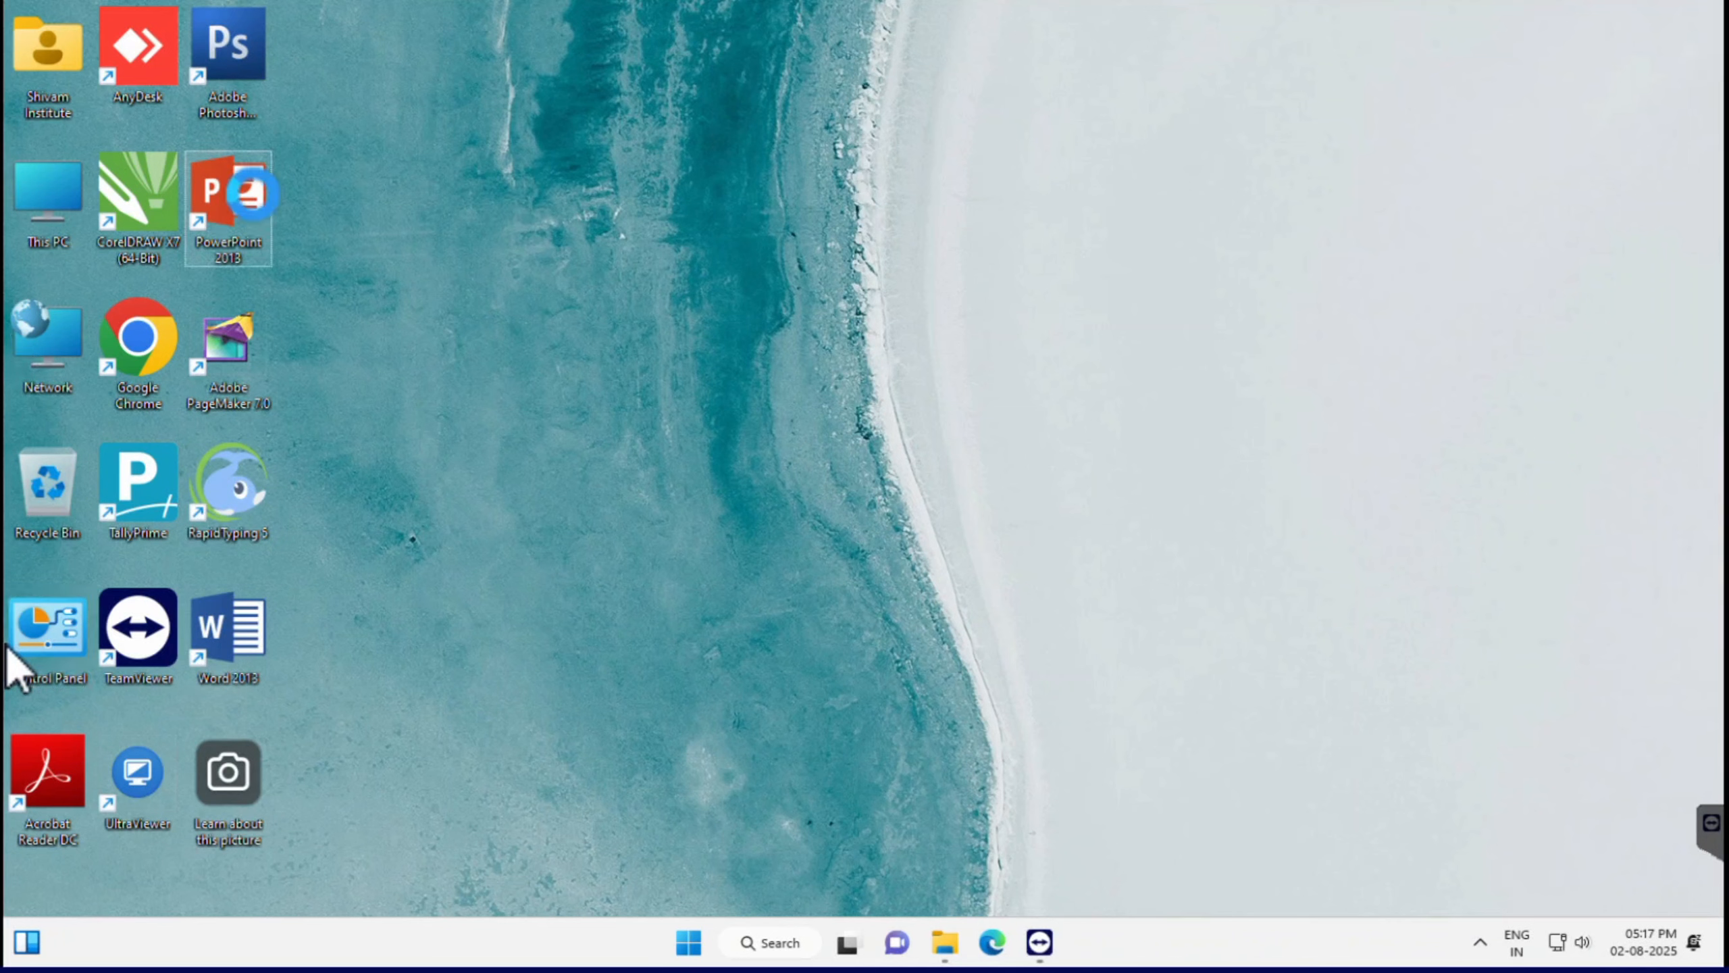
right_click(256, 196)
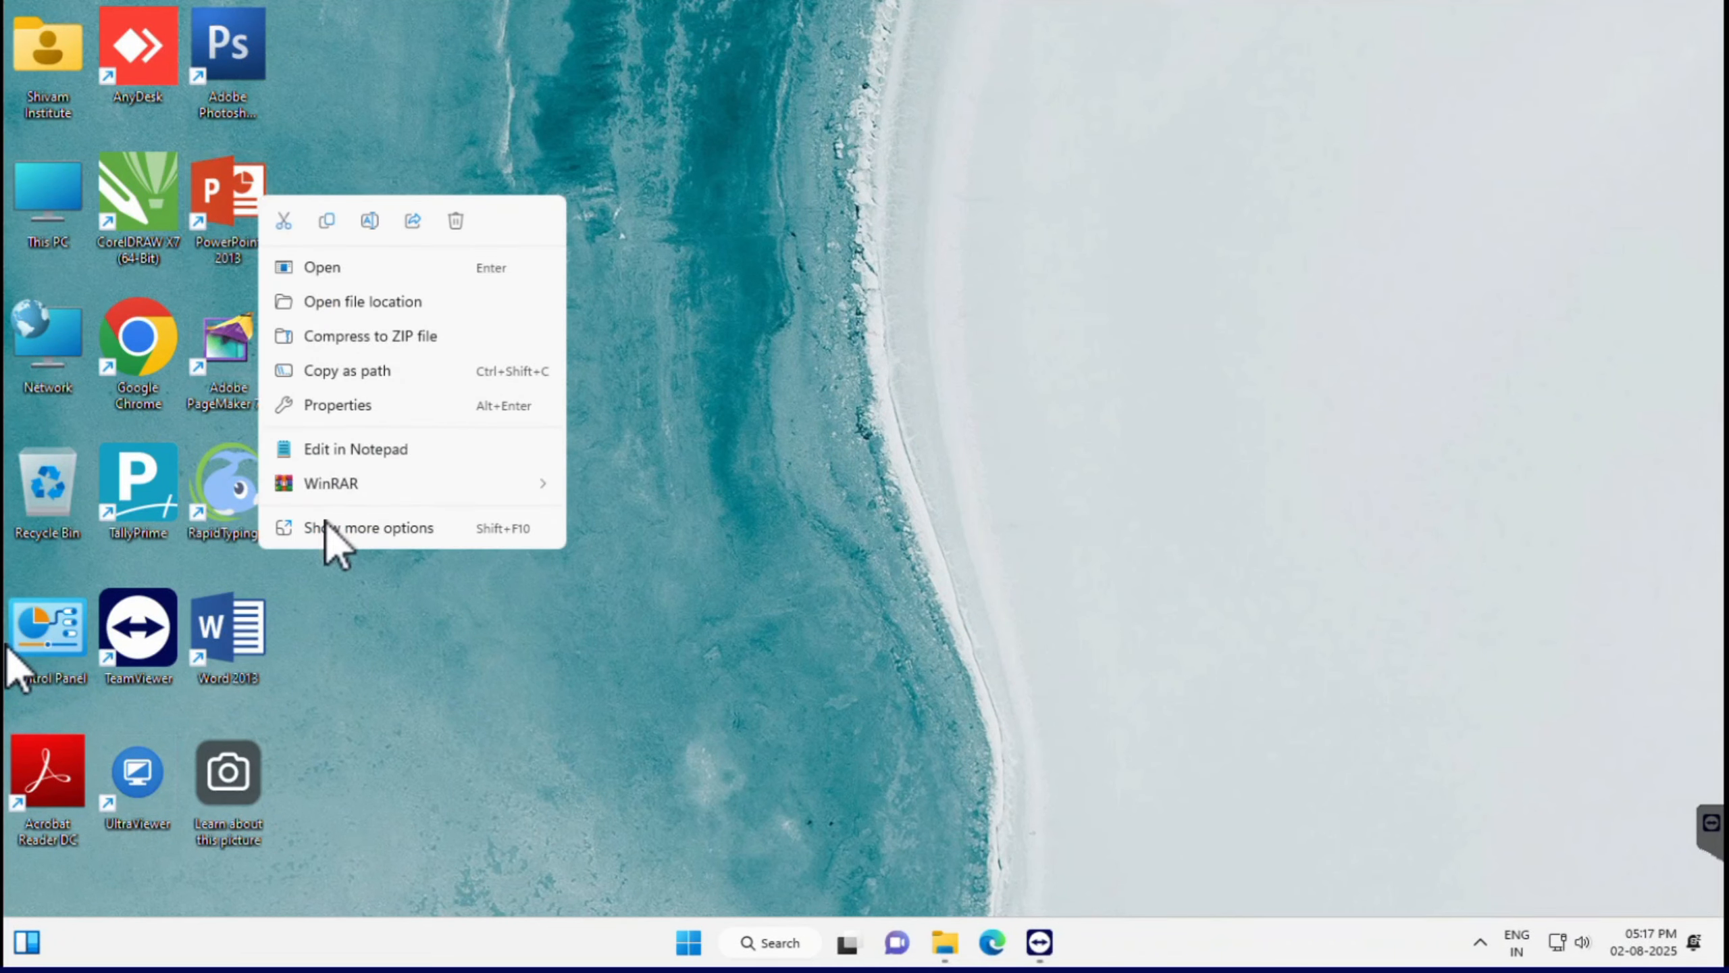
key("Escape")
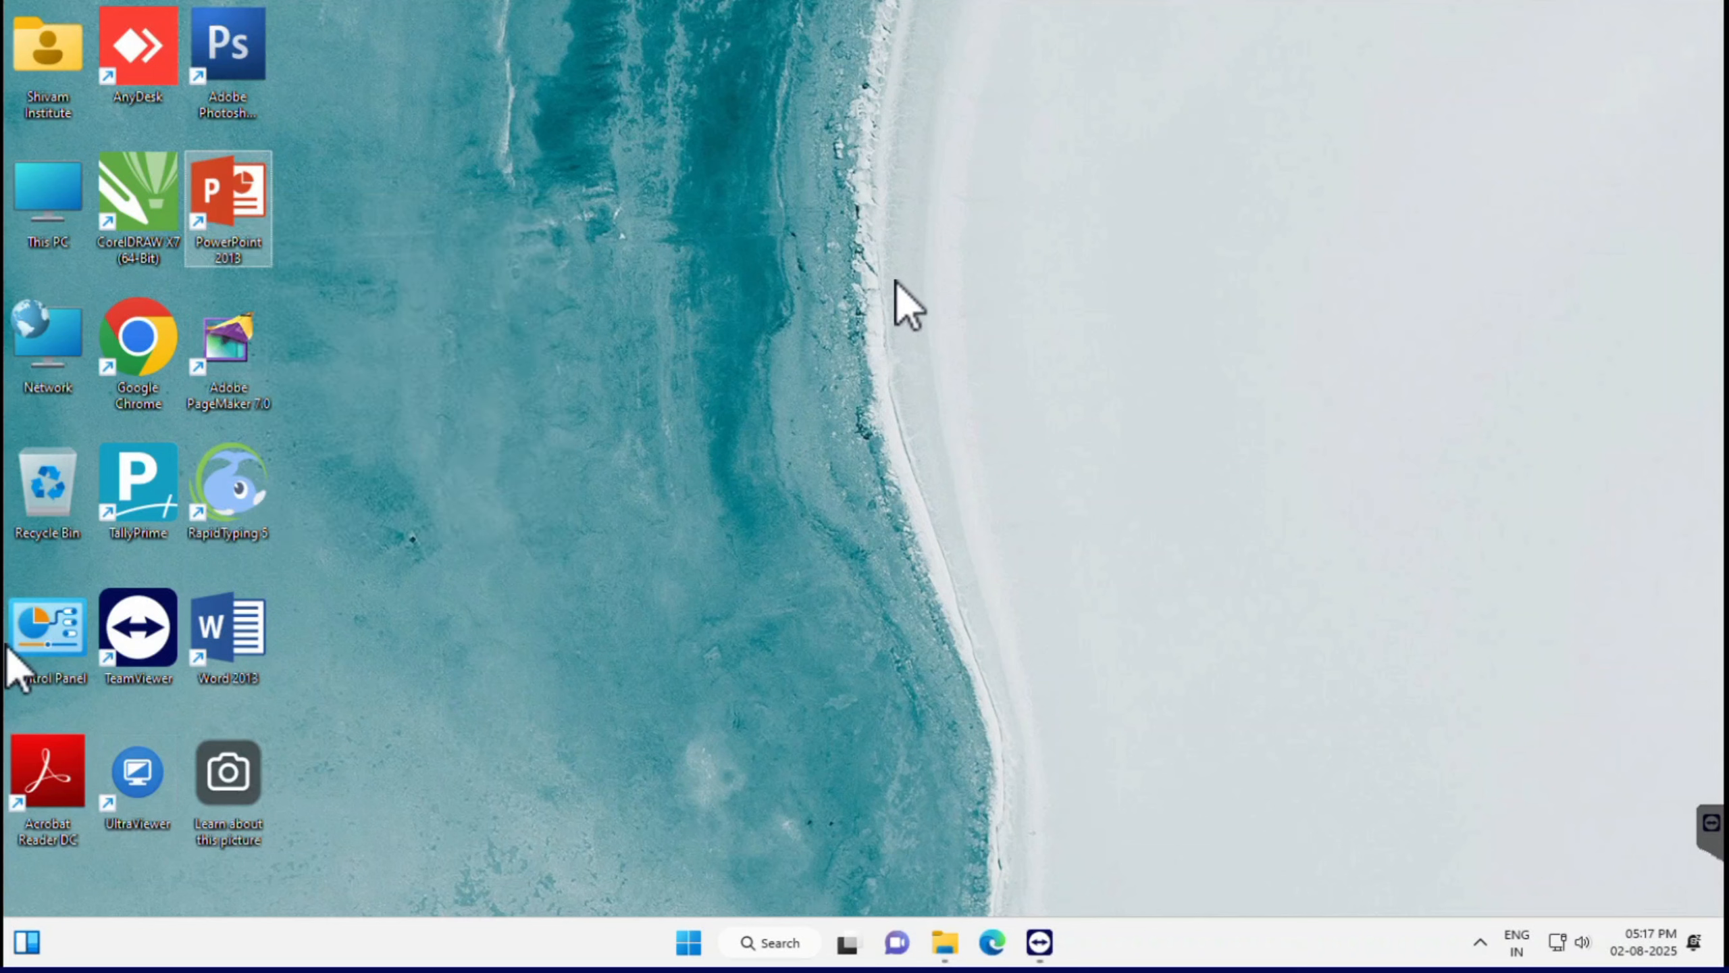
right_click(545, 949)
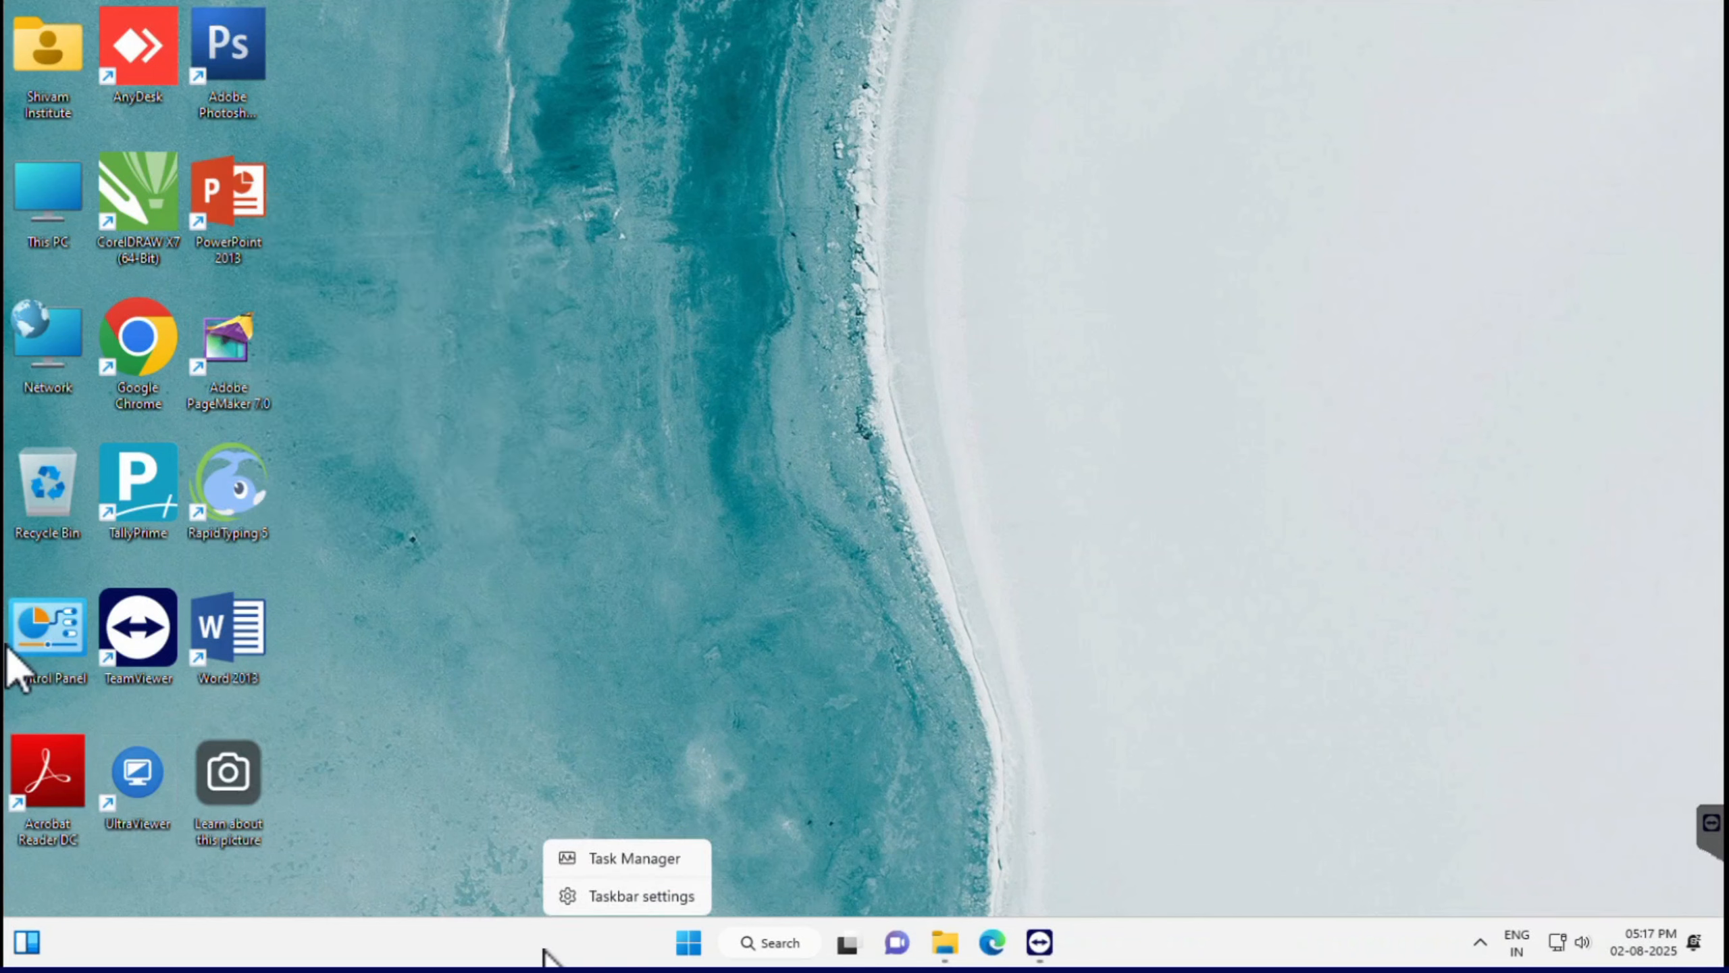
key("Escape")
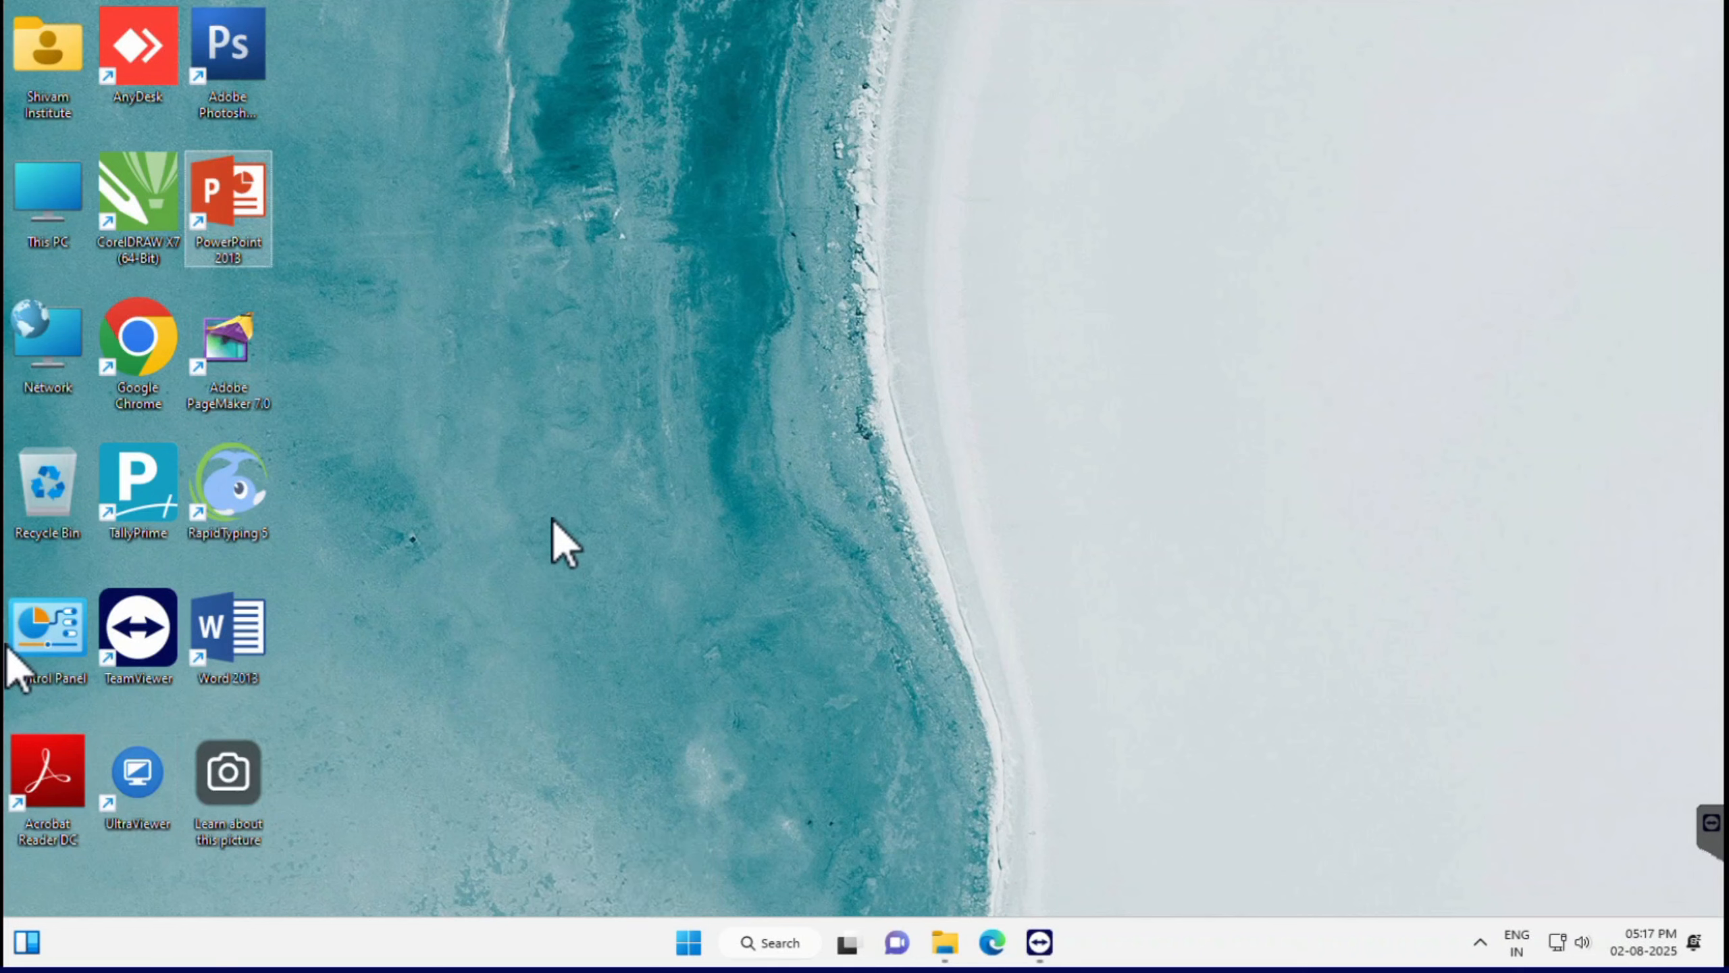